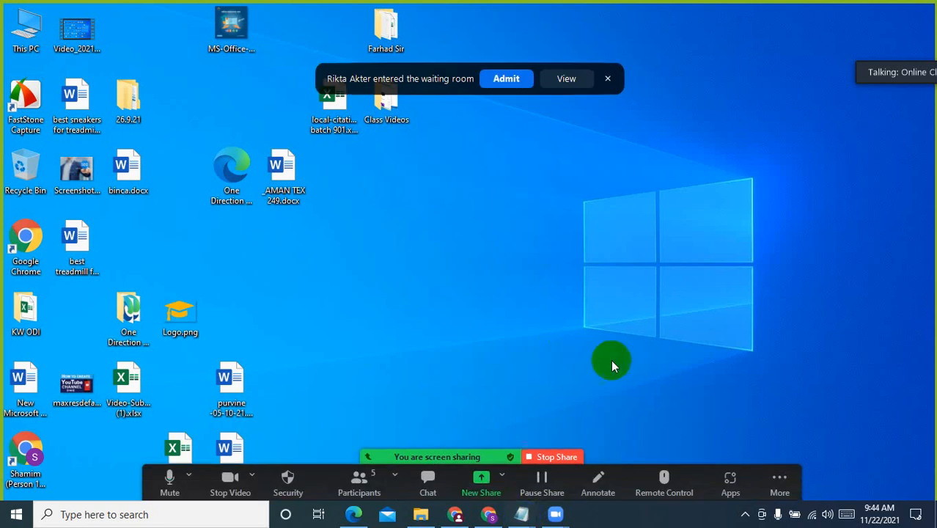
Admit the waiting participant to the meeting
left_click(504, 79)
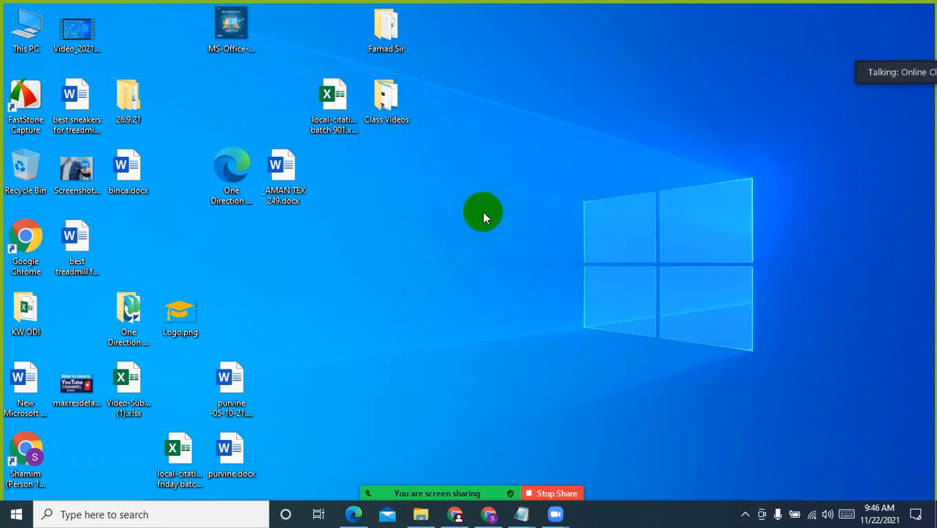
Open the Keyword-Seserch.xlsx workbook from the Downloads folder and maximize its window
double_click(26, 26)
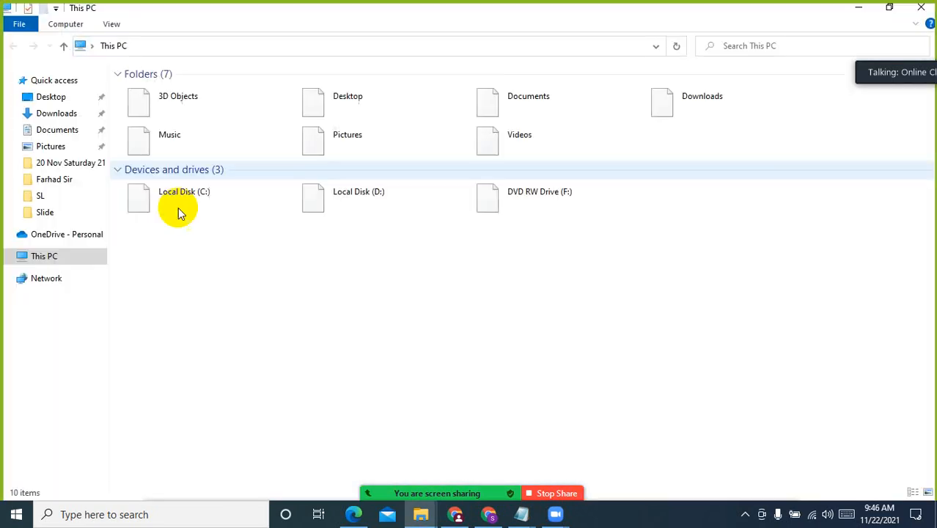
left_click(69, 113)
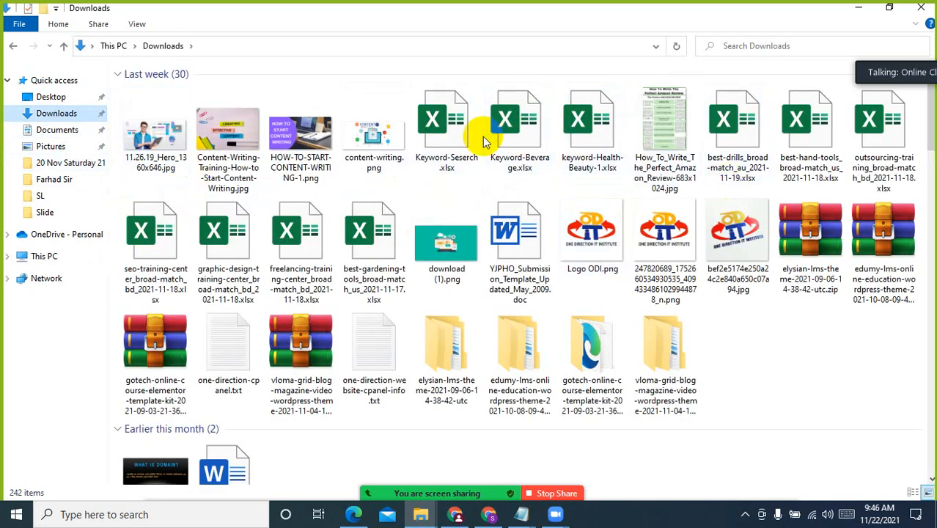
double_click(456, 139)
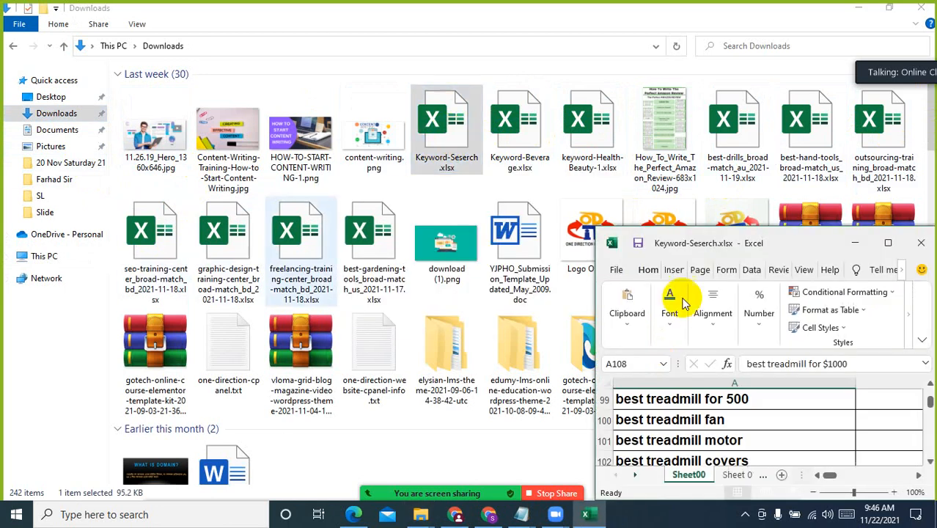
left_click(887, 242)
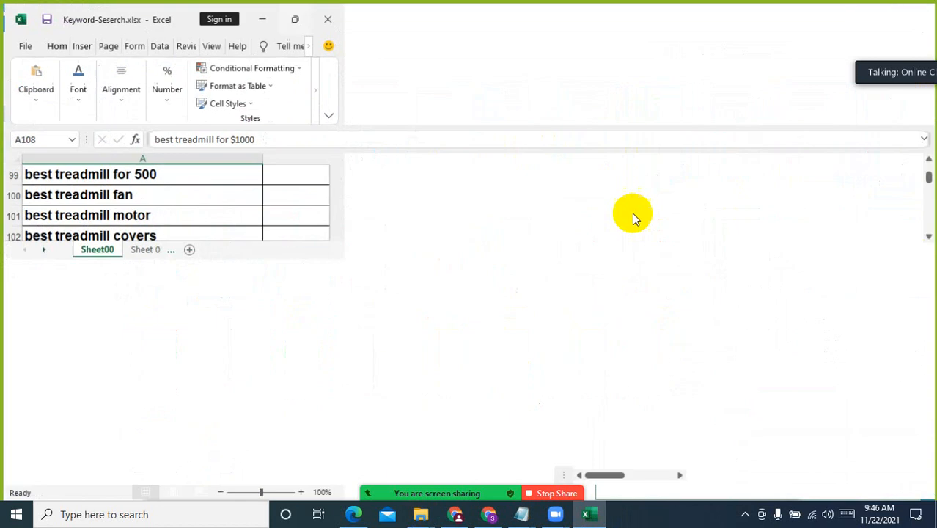
left_click(337, 238)
Delete rows 2 to 35 of Sheet00, the keywords with the highest search volumes, directly below the header row
scroll(358, 300, "up", 19)
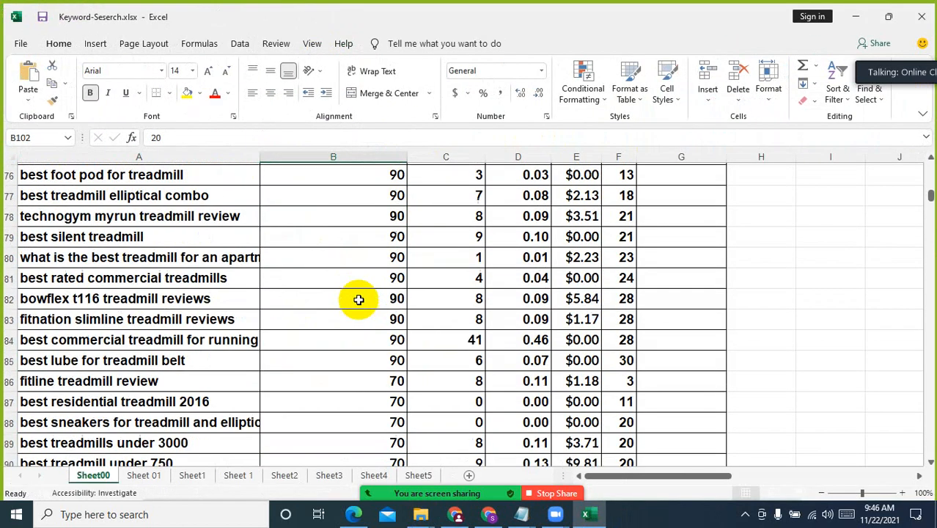
left_click_drag(931, 187, 929, 168)
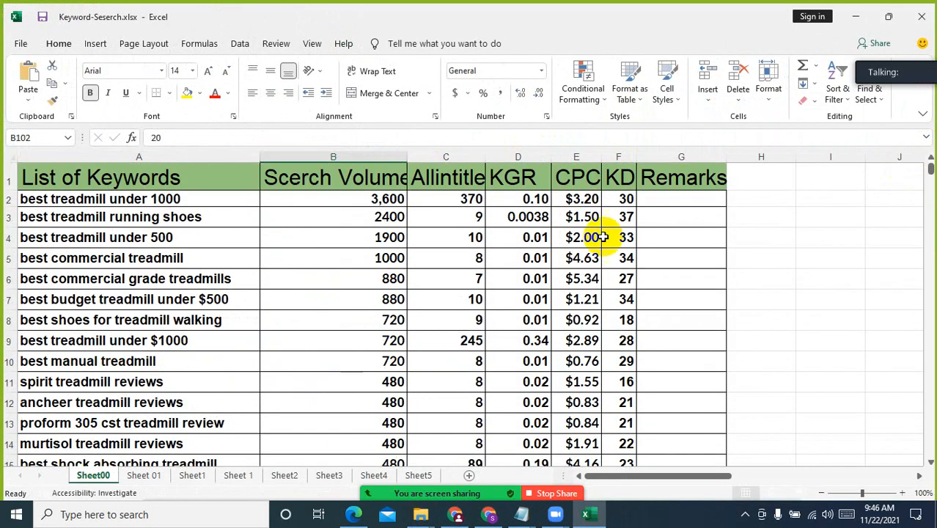
left_click(393, 150)
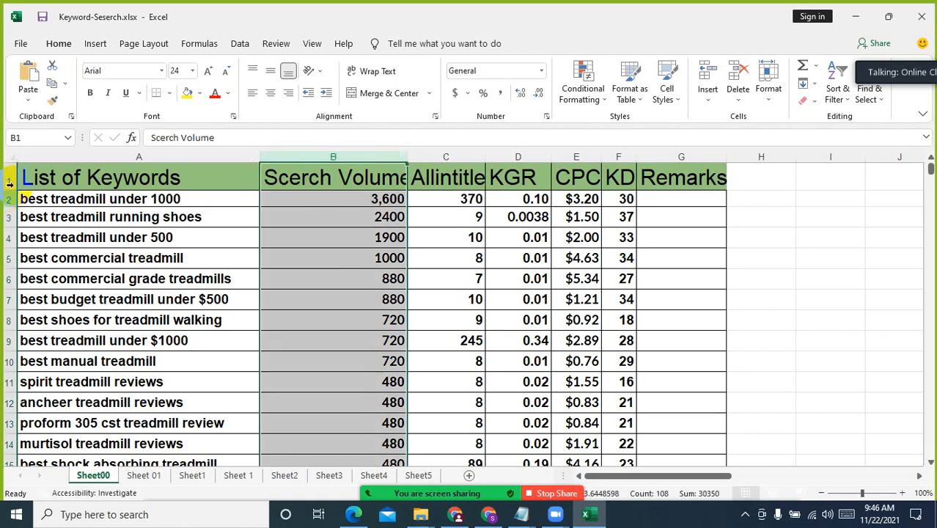
left_click_drag(9, 197, 38, 273)
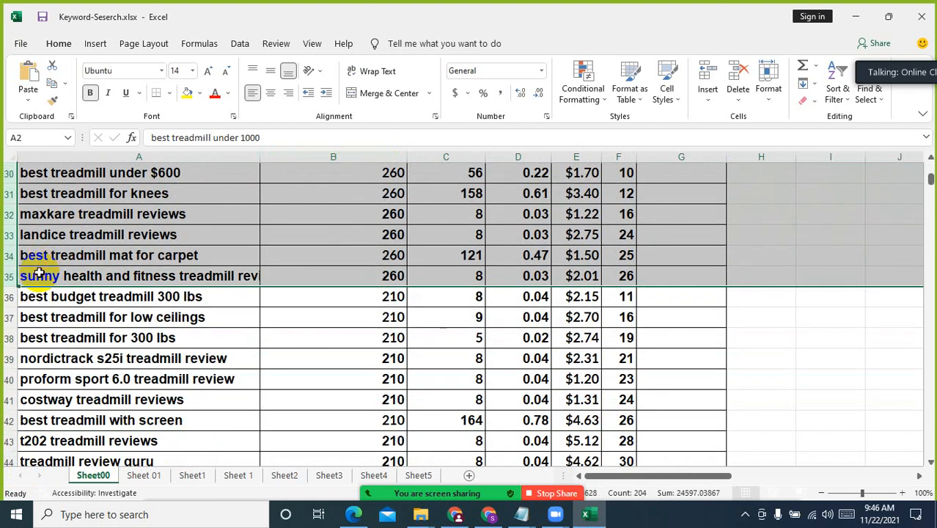
key("ctrl+minus")
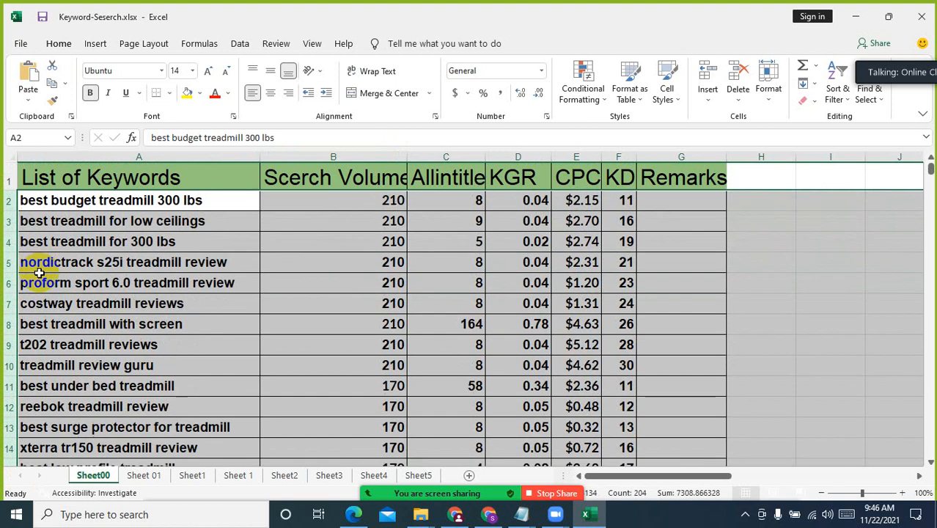
Sort the keyword list by the KGR column from smallest to largest, expanding the selection to the other columns
left_click(536, 156)
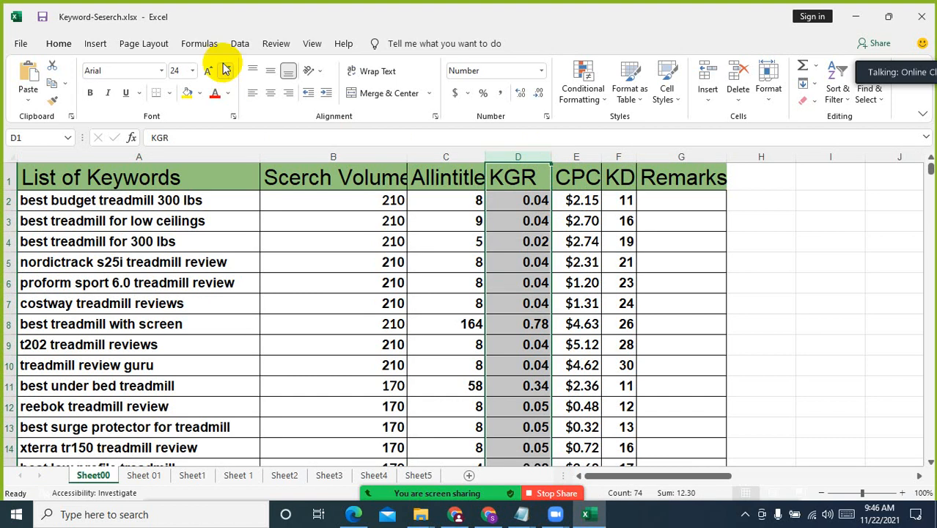
left_click(240, 44)
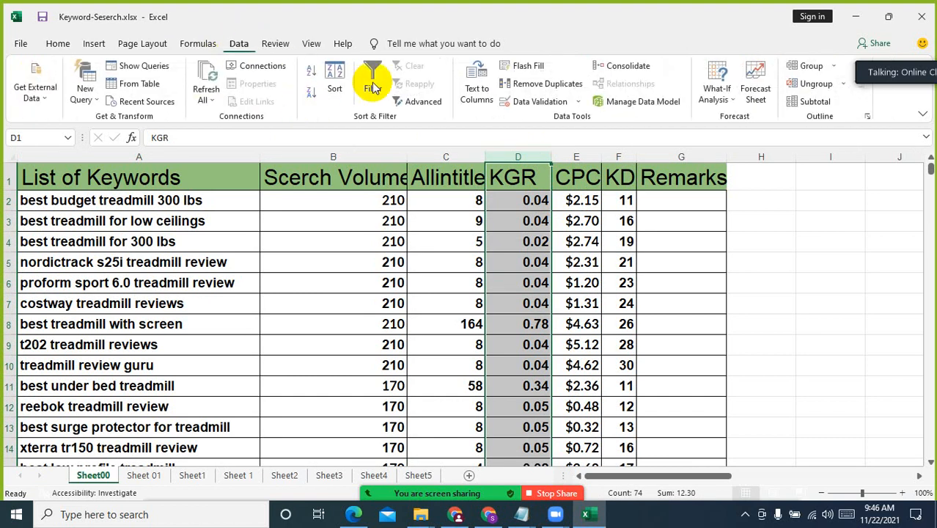
left_click(311, 69)
left_click(401, 373)
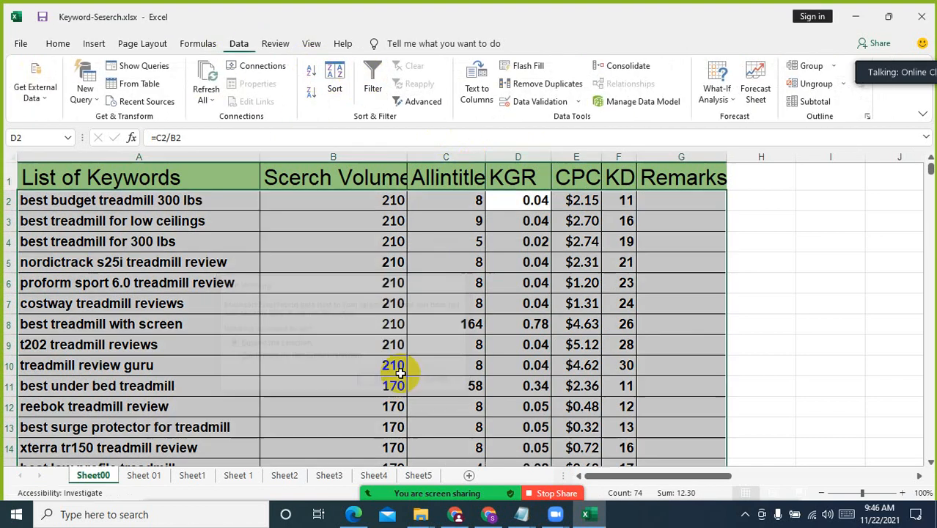
Delete the row of the keyword "best residential treadmill 2016" directly below the header
left_click(538, 200)
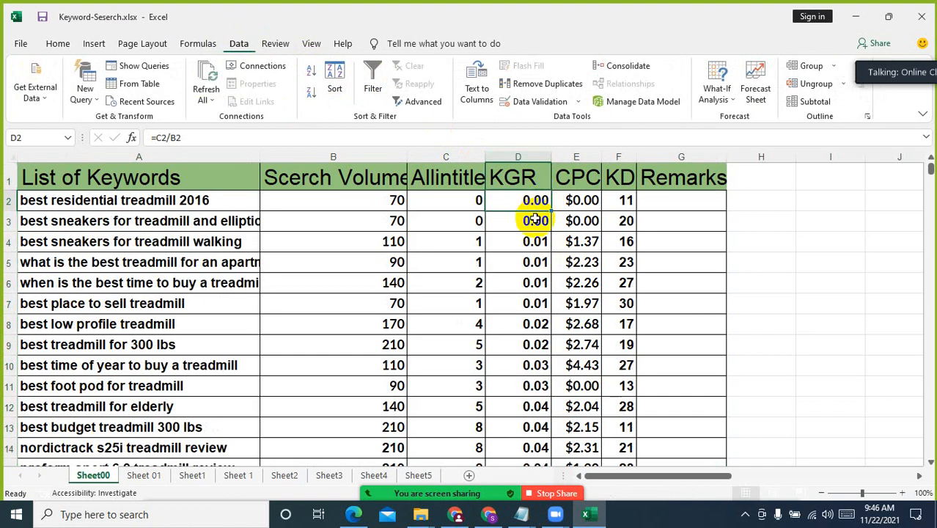
left_click(445, 200)
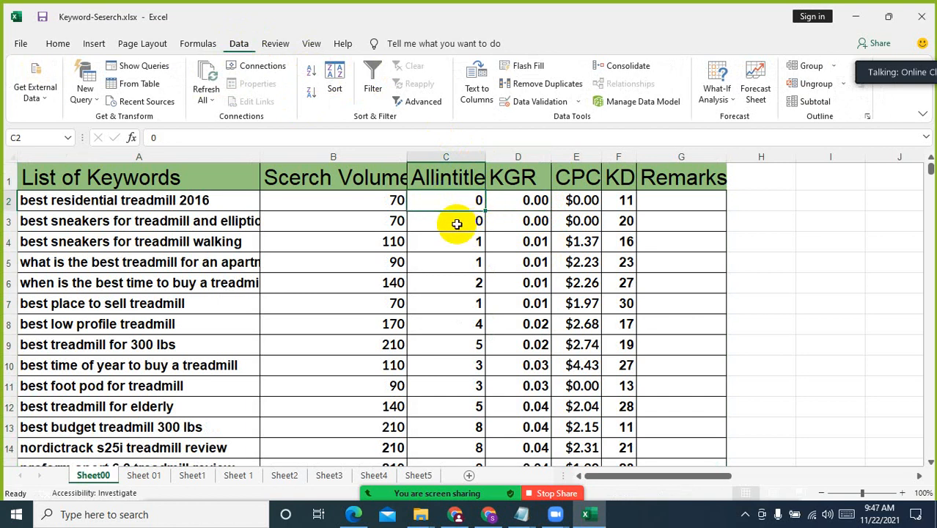
left_click(7, 200)
key("ctrl+minus")
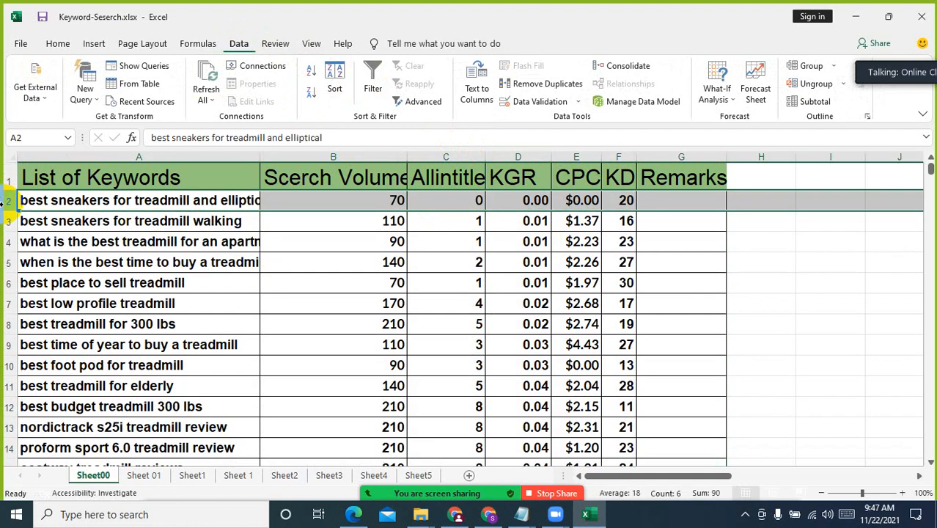
left_click(192, 282)
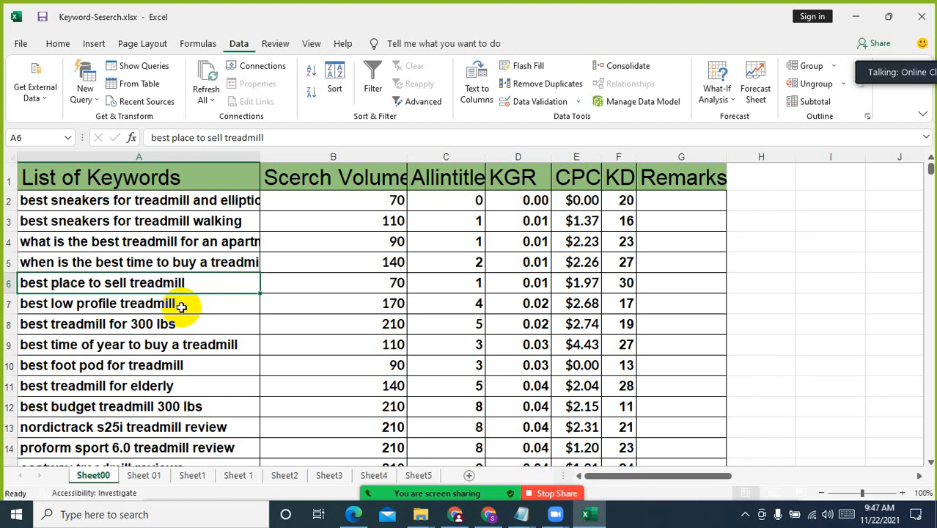
Switch to Chrome and search Google for "best gaming mouse" in a new tab
left_click(488, 513)
left_click(470, 31)
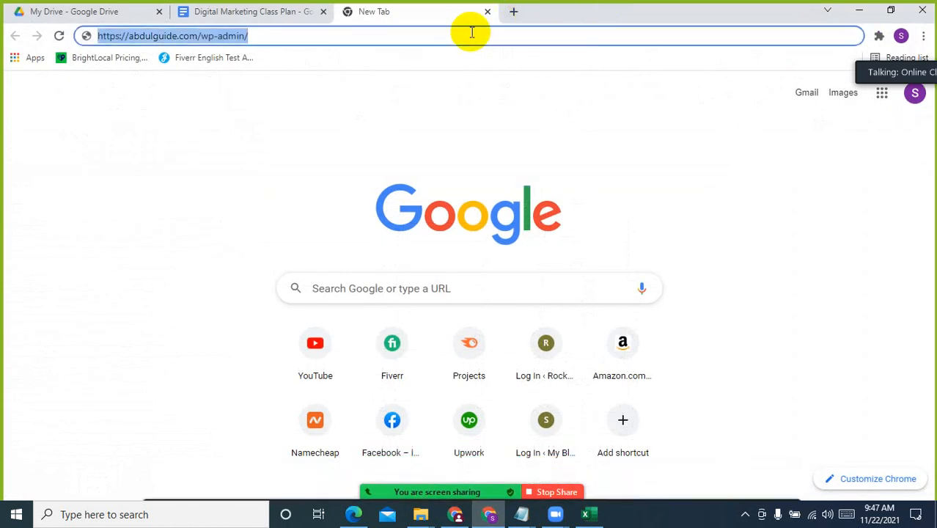
left_click(512, 11)
type("best s")
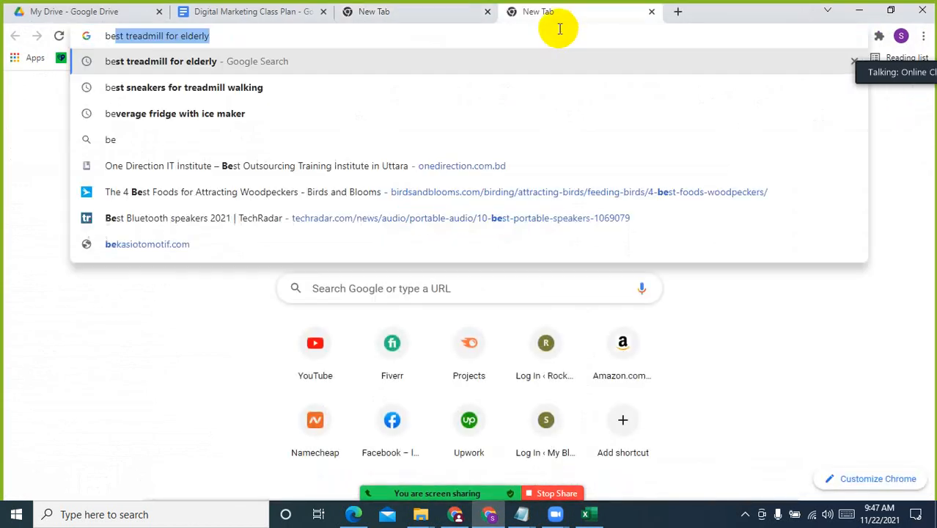
key("BackSpace")
key("BackSpace")
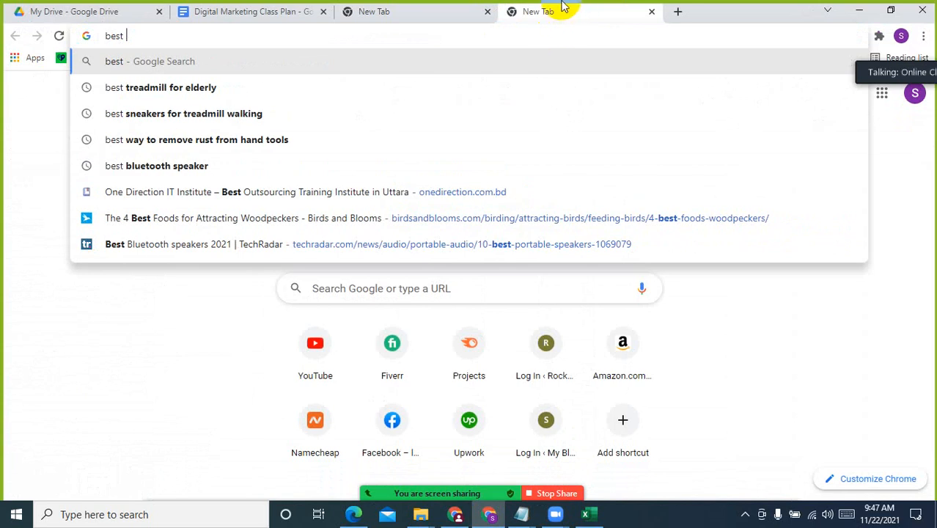
type("gaming mouse")
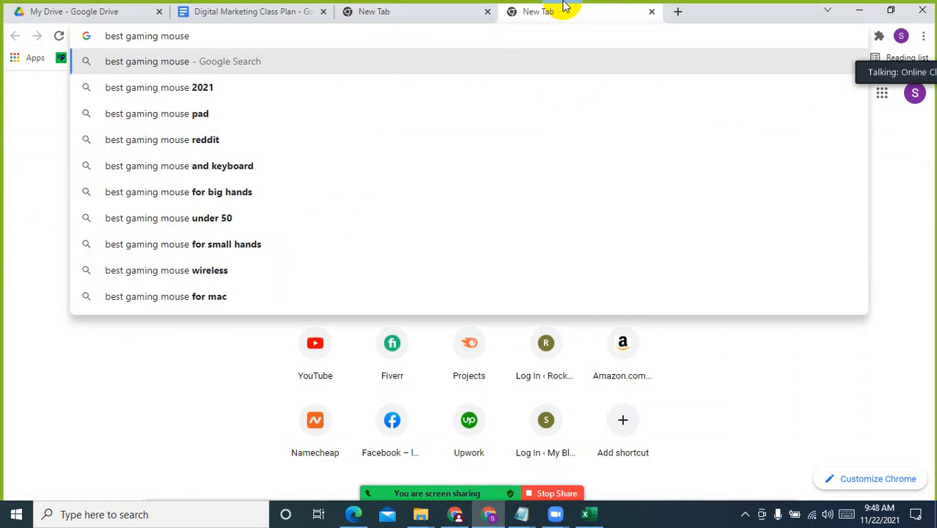
key("Return")
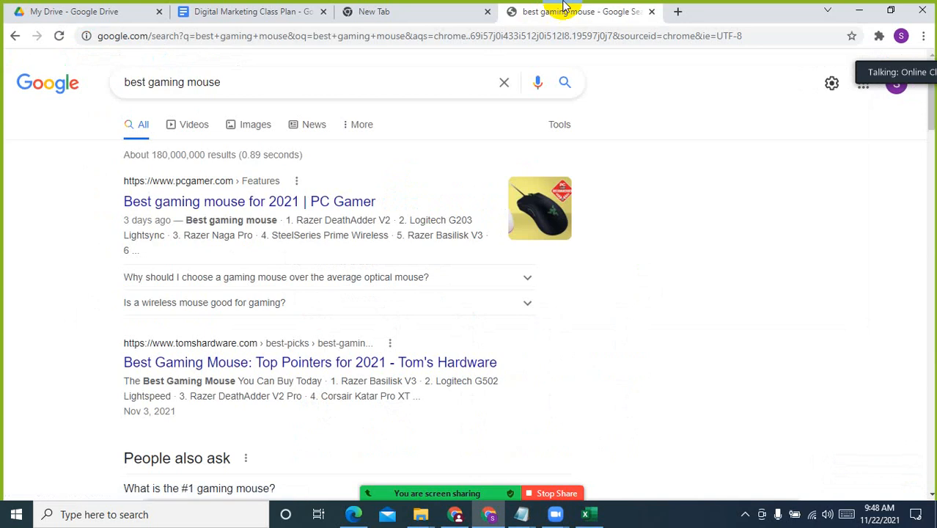
Look through the Google results page for "best gaming mouse" down to the related searches and return to its start
scroll(680, 383, "down", 2)
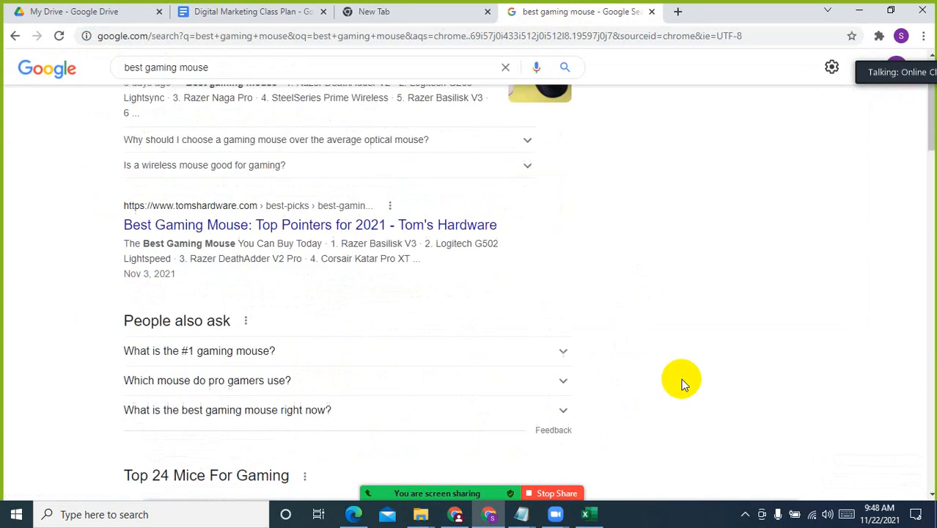
scroll(680, 382, "down", 2)
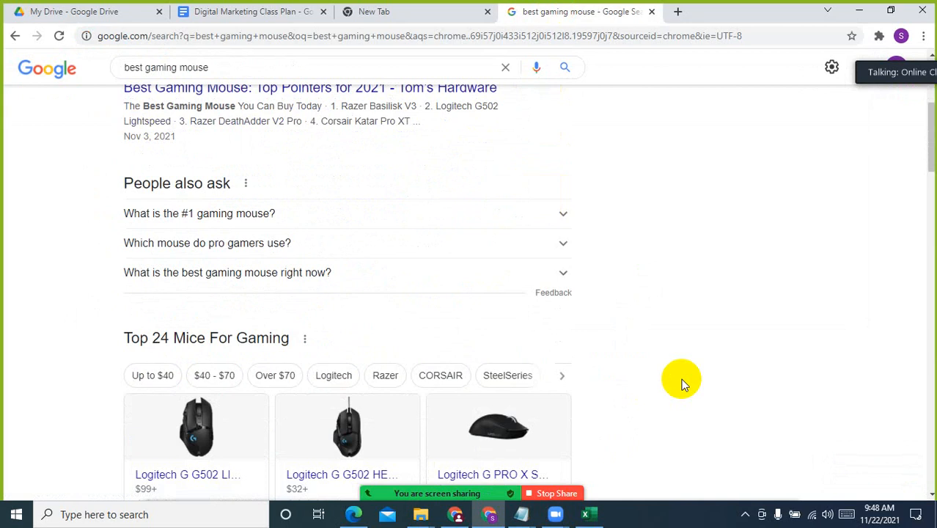
scroll(682, 384, "down", 13)
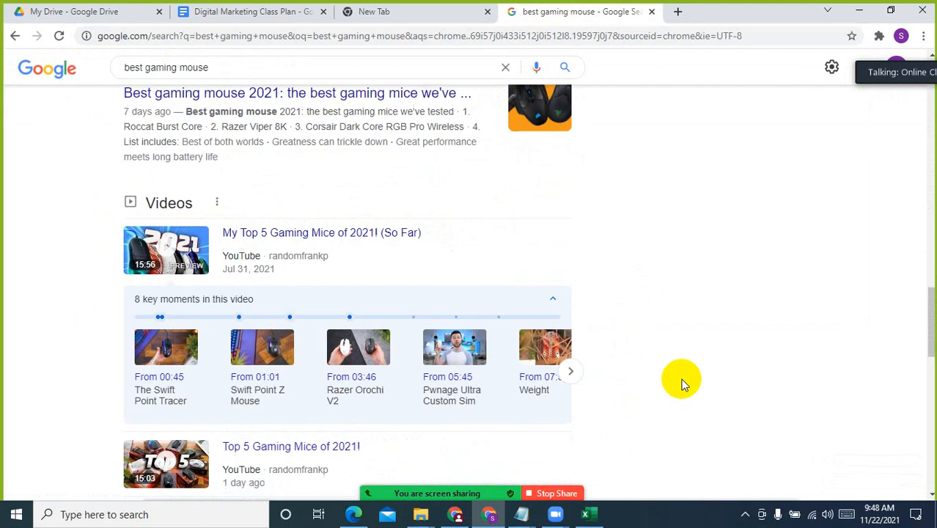
scroll(682, 384, "down", 1)
scroll(682, 384, "down", 10)
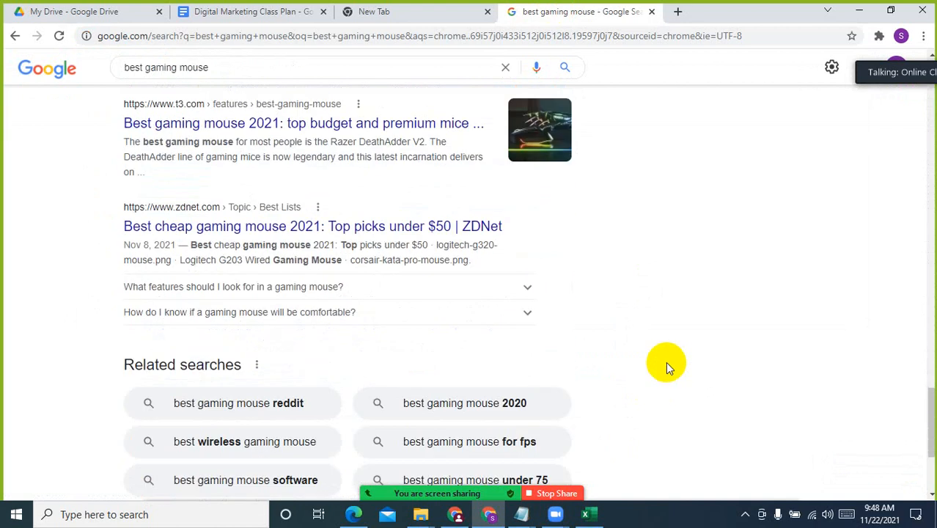
scroll(665, 362, "up", 5)
scroll(468, 268, "up", 18)
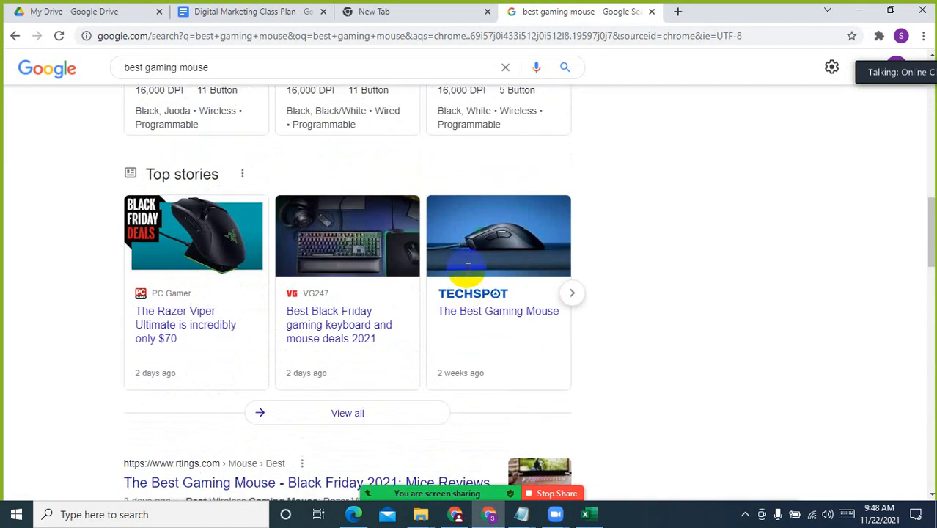
scroll(468, 268, "up", 2)
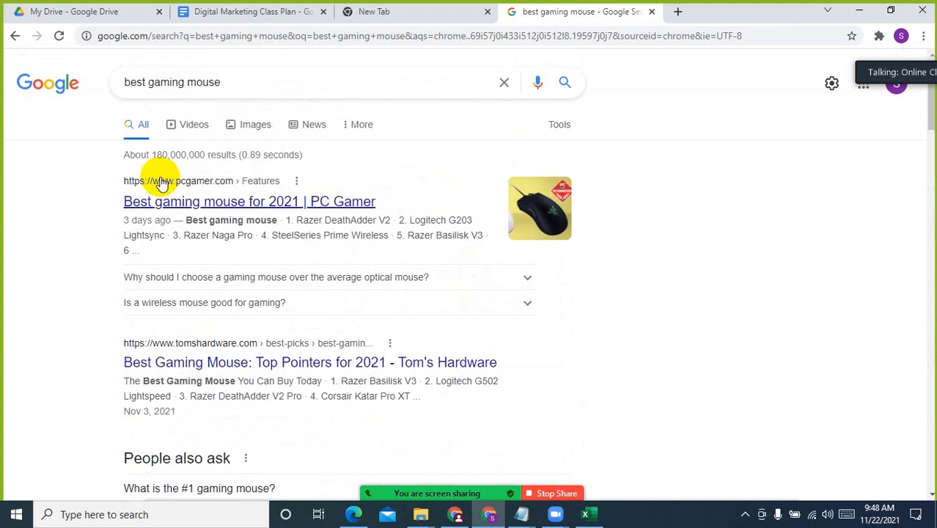
Open the PC Gamer and Tom's Hardware best gaming mouse results in separate new tabs
right_click(221, 196)
left_click(252, 208)
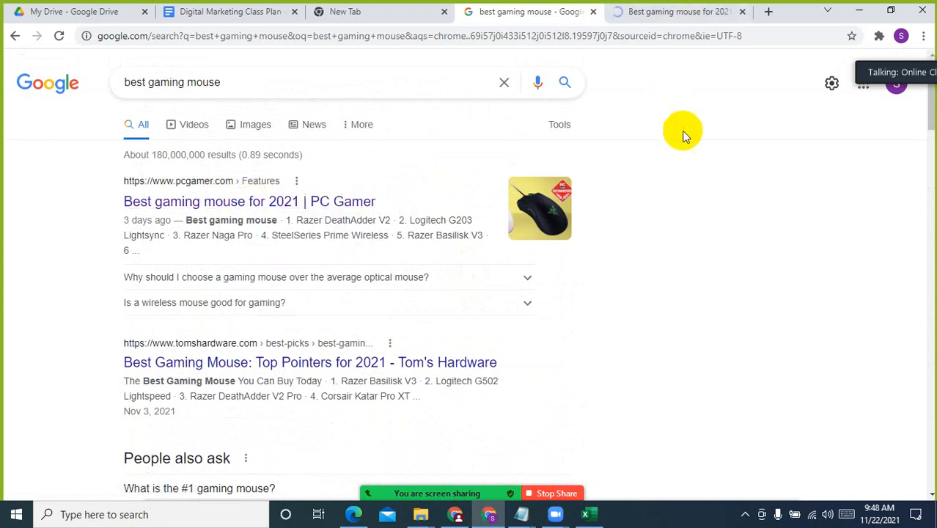
scroll(381, 293, "down", 3)
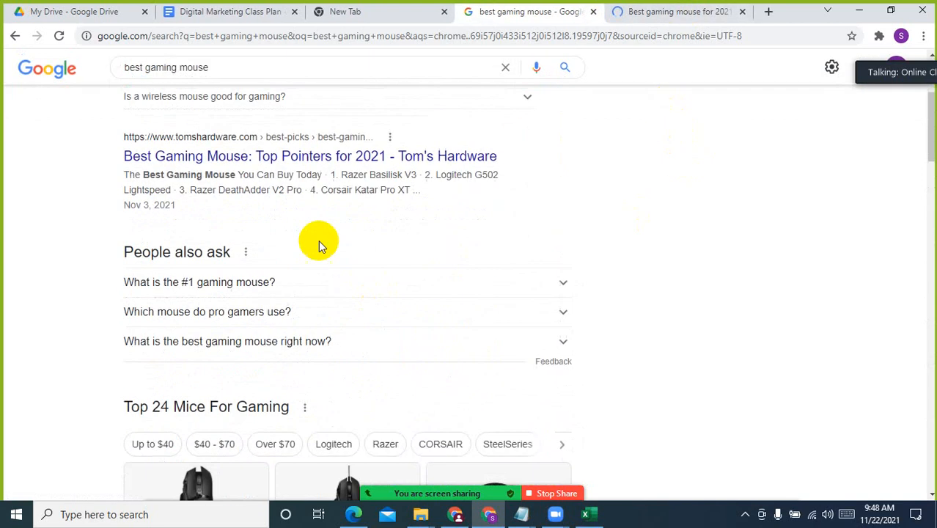
right_click(308, 158)
left_click(348, 171)
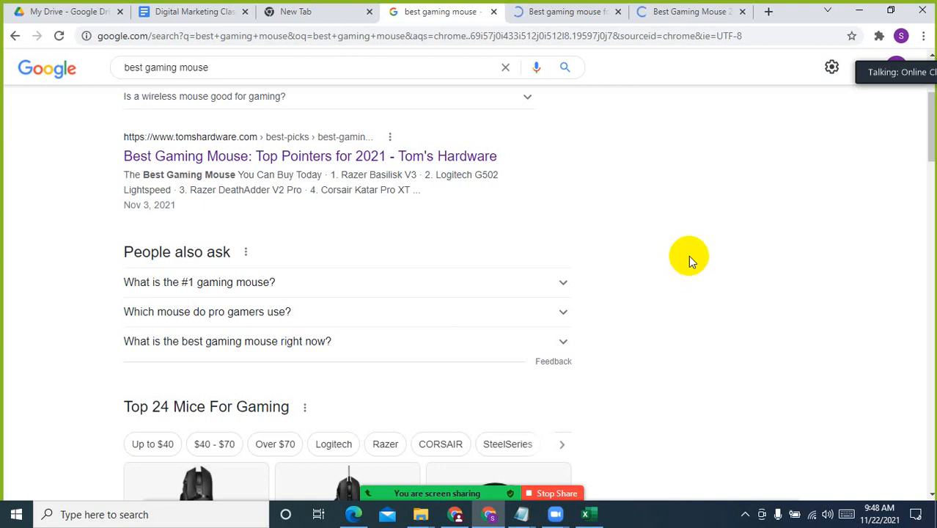
Look through the PC Gamer best gaming mouse article down to its comments and related stories, and return to its heading
left_click(568, 12)
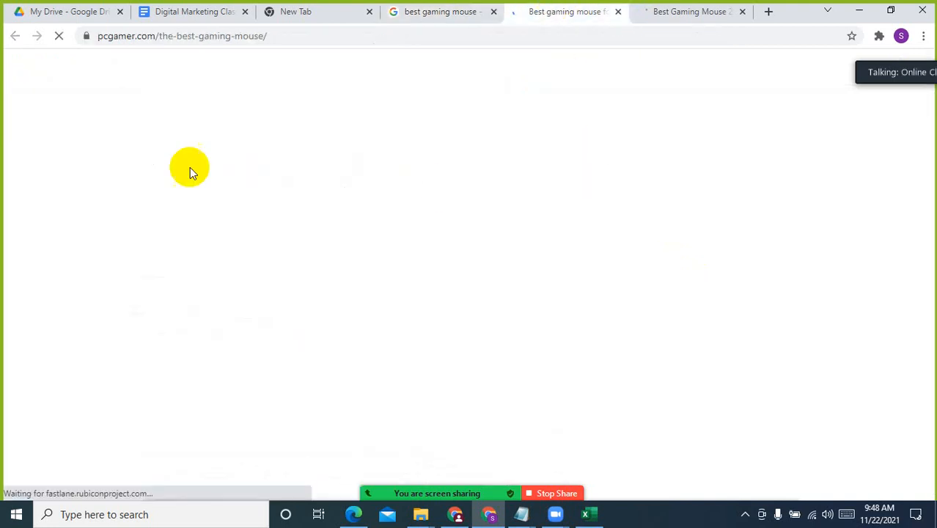
scroll(171, 303, "down", 7)
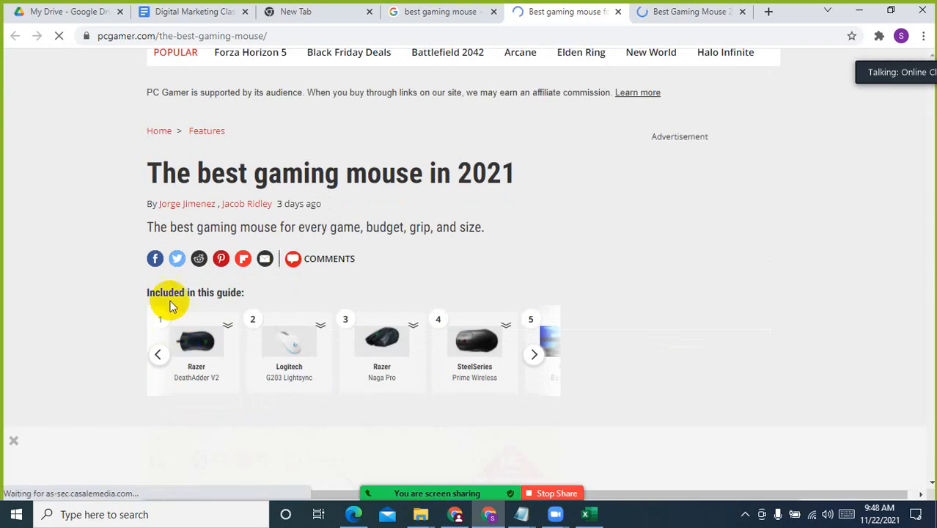
scroll(162, 233, "down", 3)
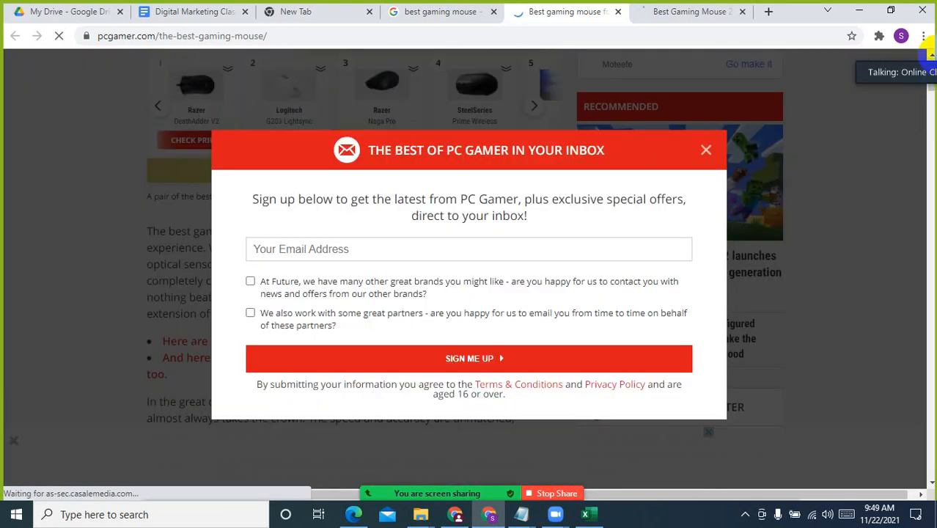
left_click(708, 149)
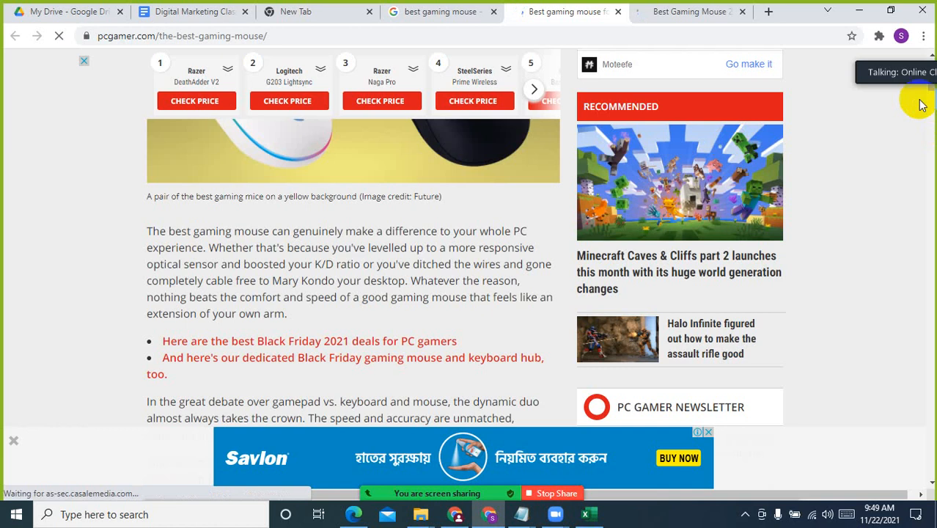
left_click_drag(929, 92, 926, 469)
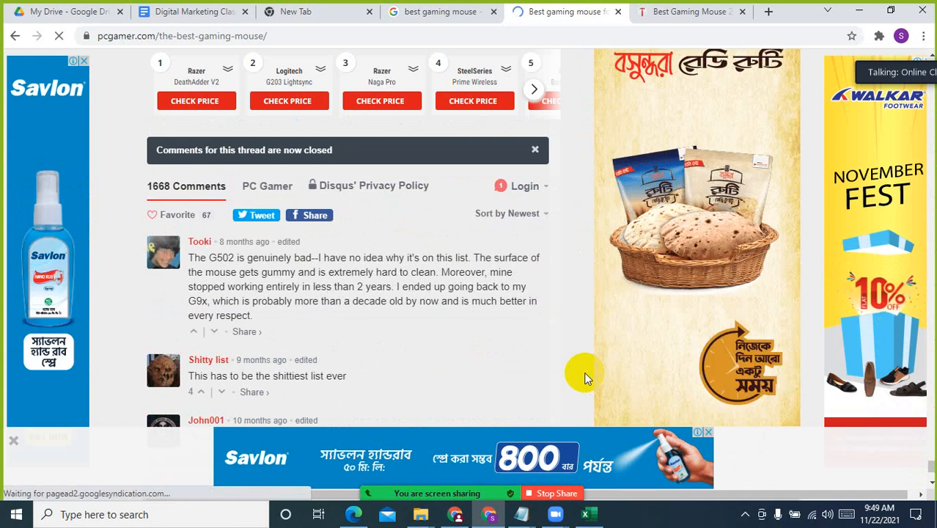
scroll(584, 377, "down", 10)
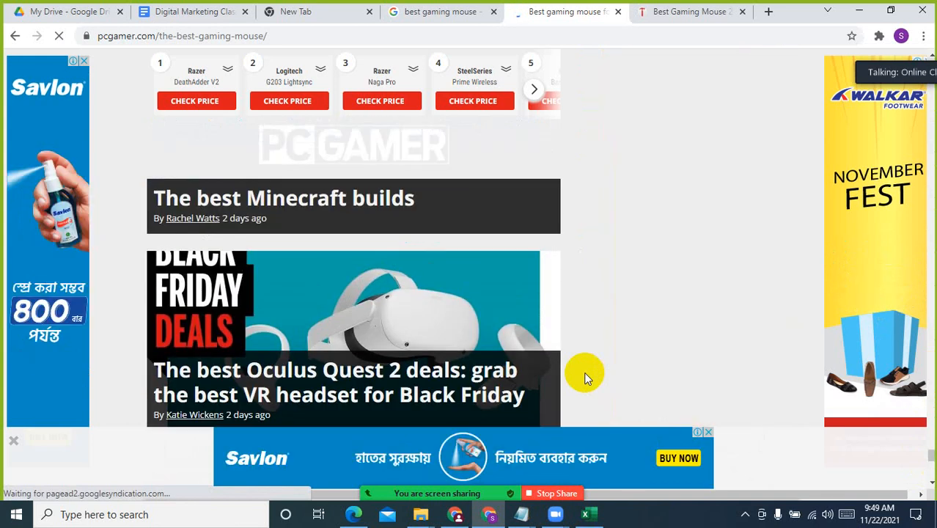
scroll(584, 377, "down", 15)
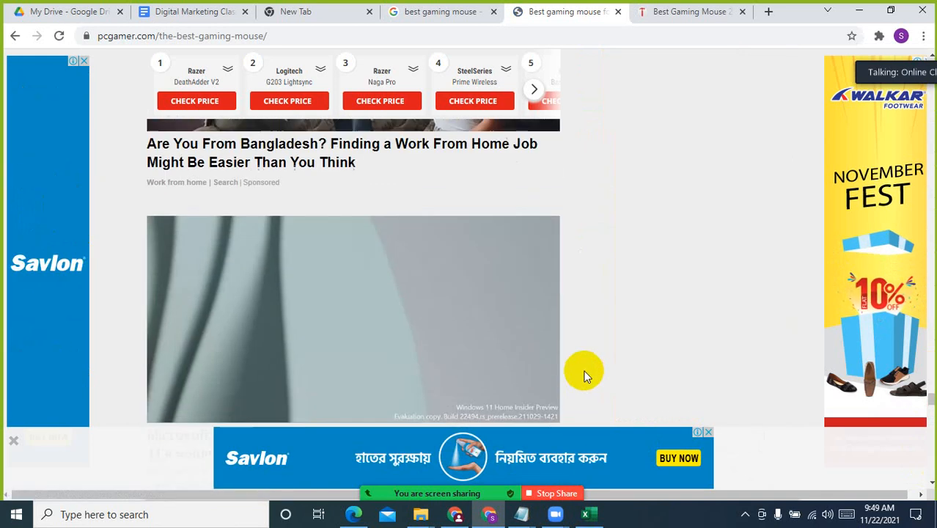
left_click_drag(931, 387, 931, 67)
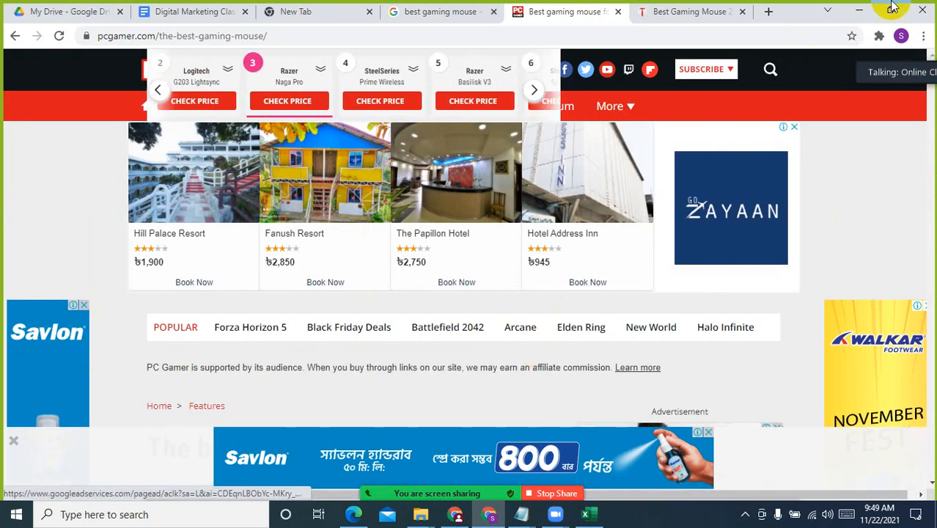
scroll(401, 367, "down", 3)
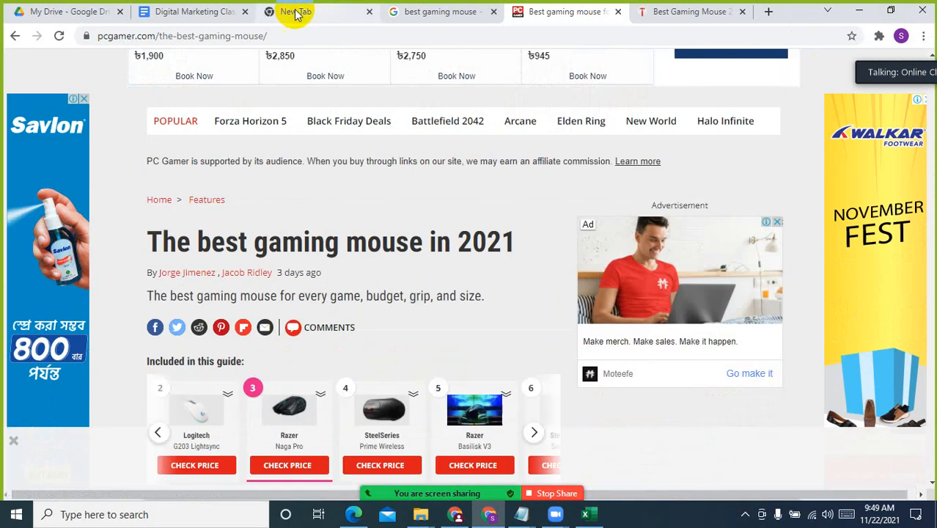
Copy the query "best gaming mouse" from the Google results page and return to Frase's document page in the other Chrome window
left_click(420, 15)
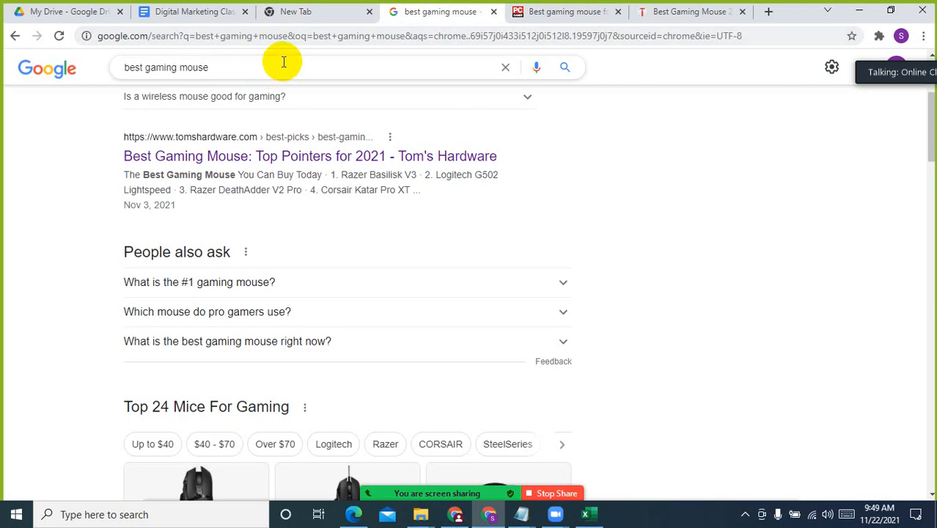
left_click_drag(272, 65, 4, 70)
key("ctrl+c")
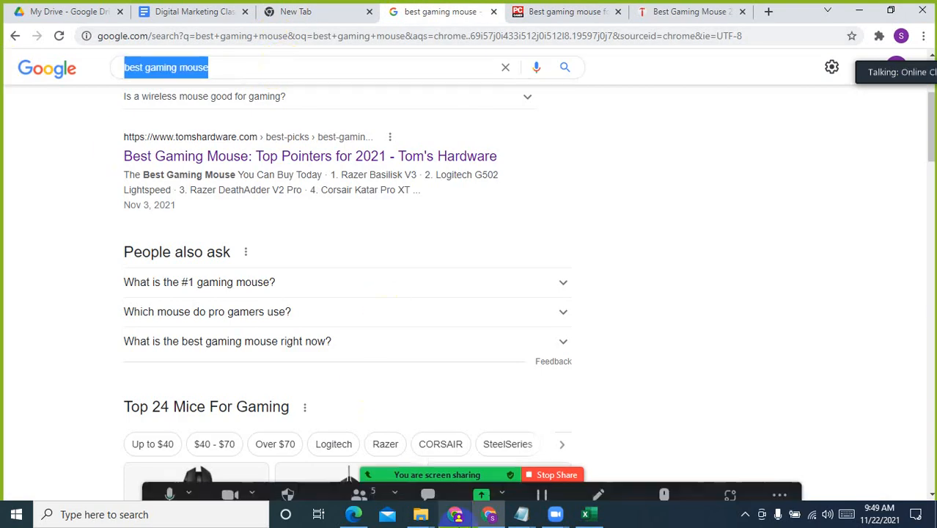
left_click(456, 515)
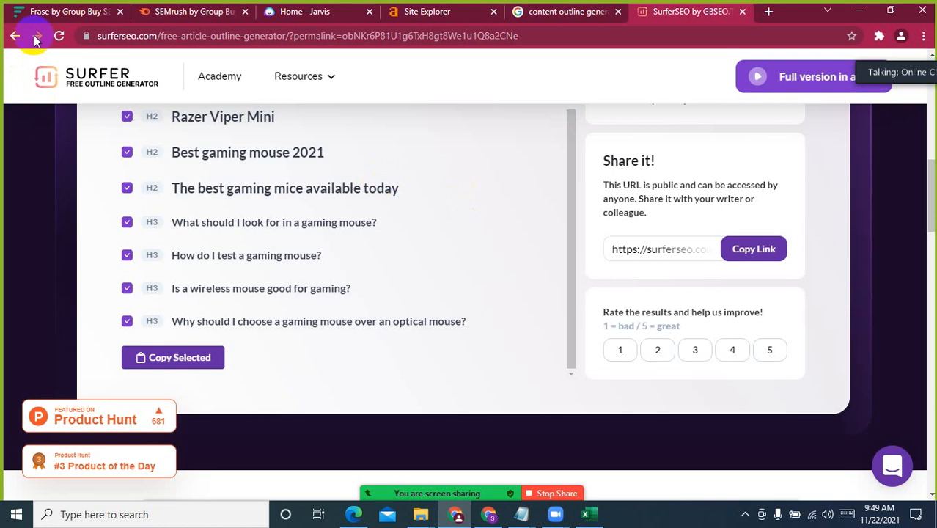
left_click(60, 16)
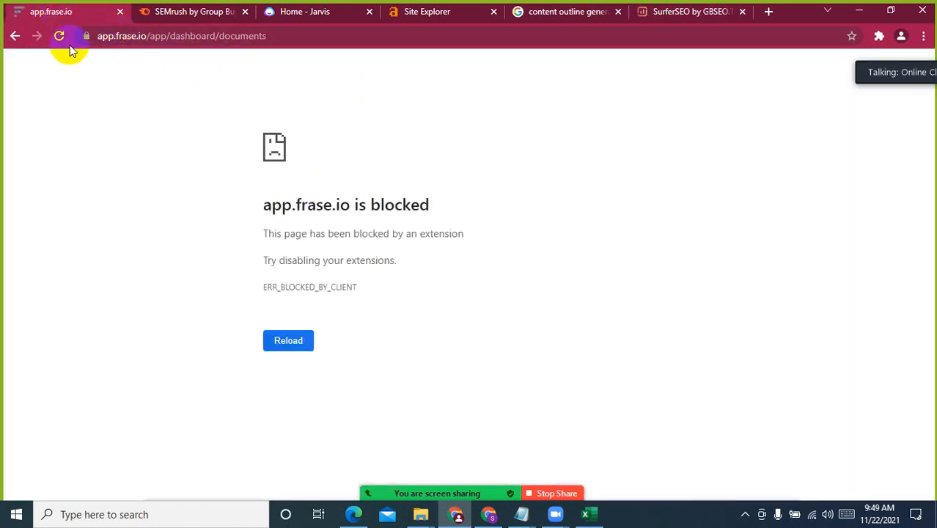
left_click(14, 36)
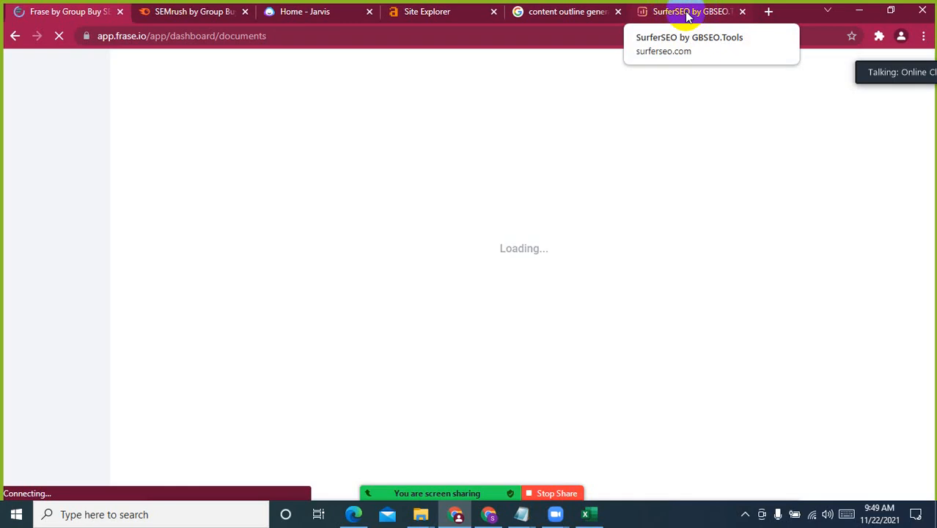
Examine the headings and questions of the "Best gaming mouse" outline in Surfer's free outline generator
left_click(691, 13)
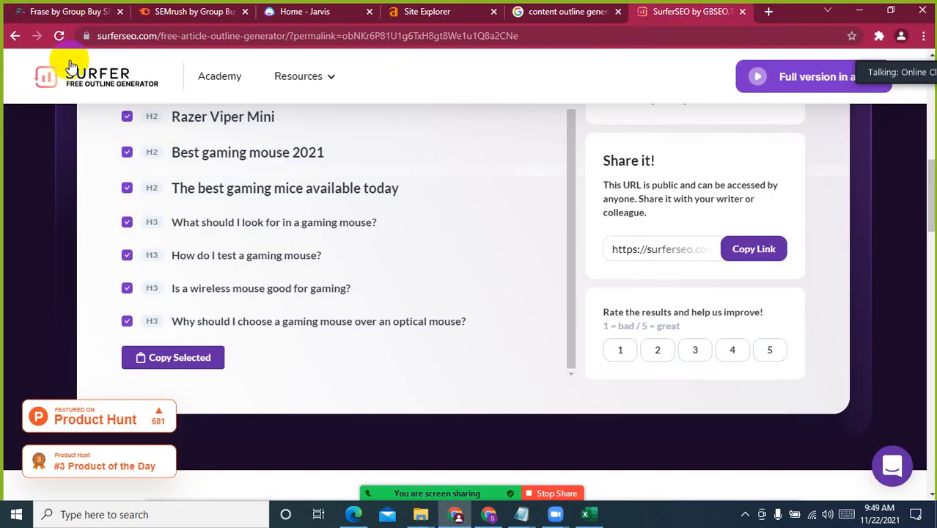
left_click(15, 35)
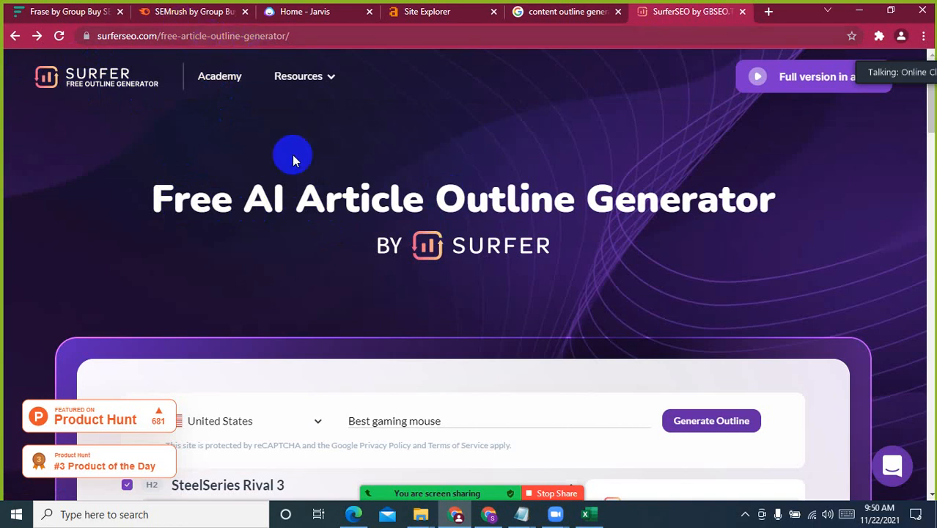
scroll(513, 250, "down", 3)
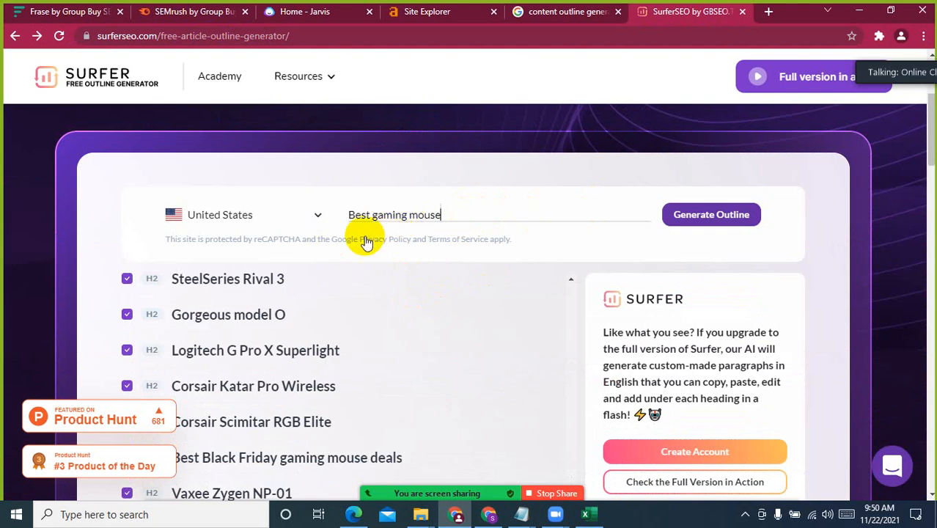
scroll(480, 352, "down", 2)
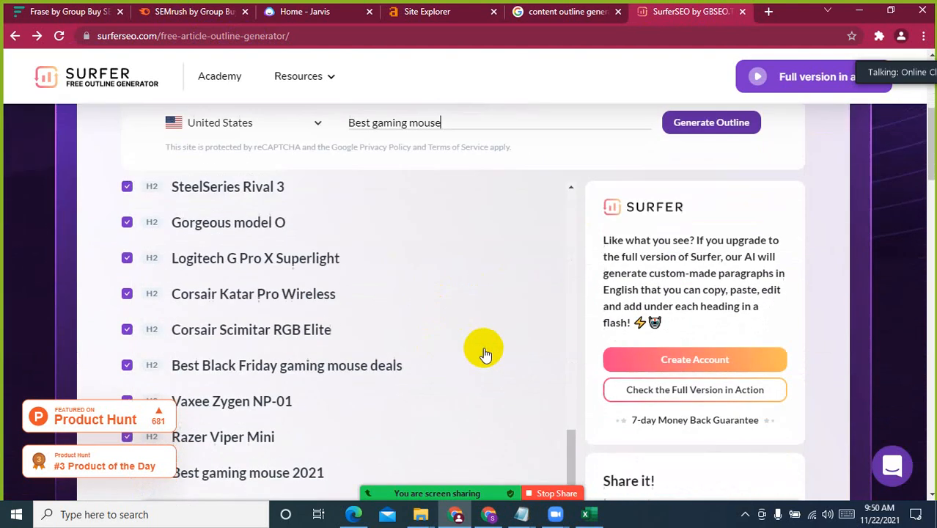
scroll(753, 293, "up", 2)
scroll(338, 350, "up", 3)
scroll(320, 360, "up", 5)
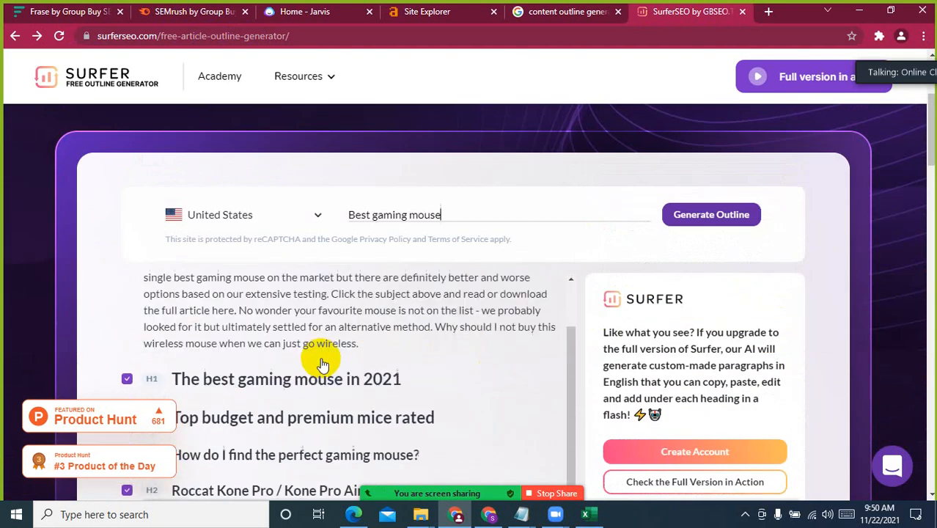
scroll(414, 365, "down", 5)
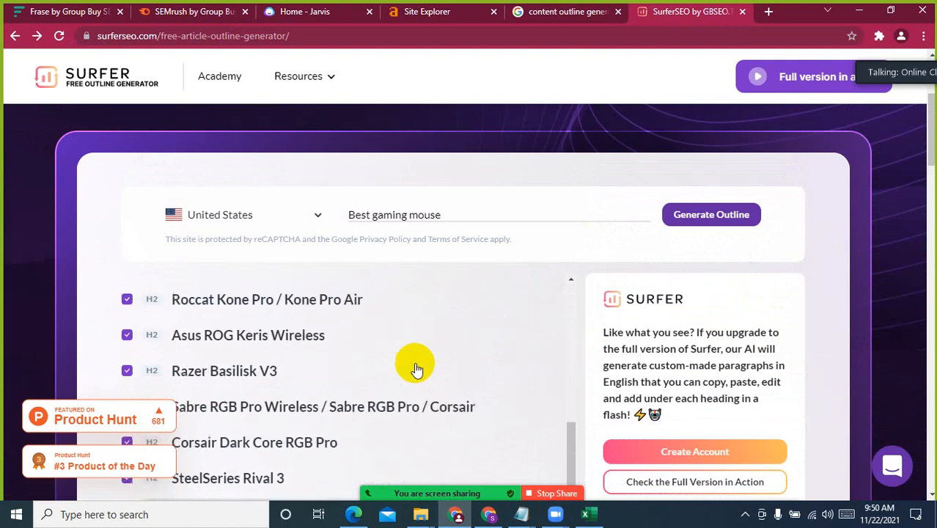
scroll(540, 320, "down", 10)
scroll(444, 294, "down", 8)
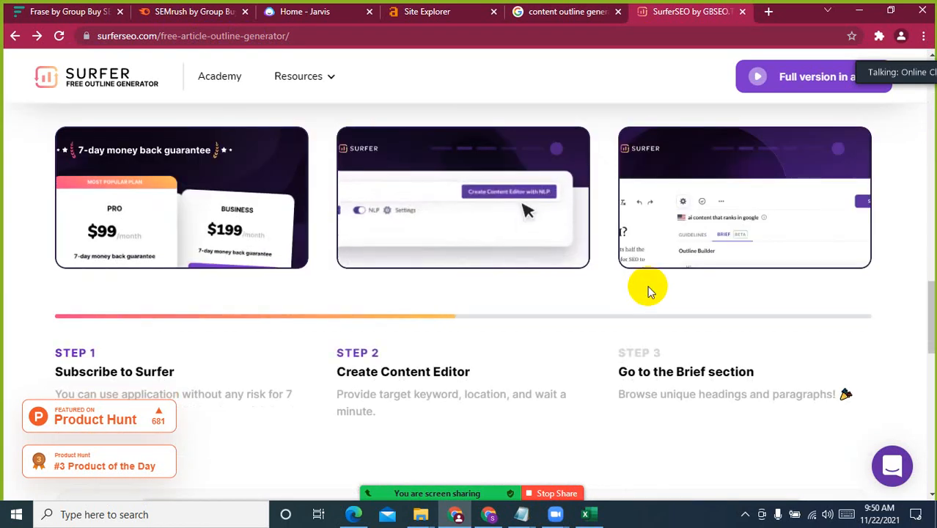
scroll(648, 292, "down", 3)
scroll(648, 292, "up", 7)
scroll(648, 292, "up", 5)
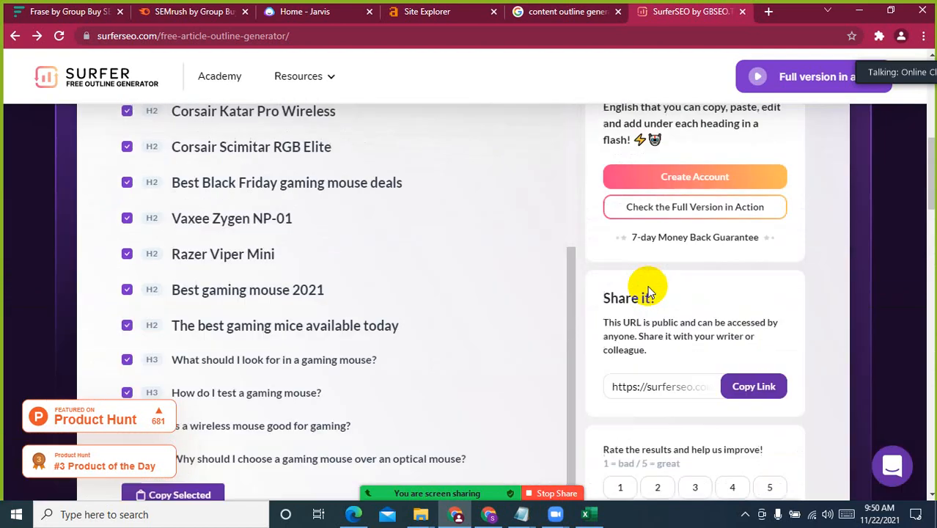
scroll(427, 310, "up", 10)
Create a new-content document in Frase with the target search query "best gaming mouse", saved to the General folder
left_click(86, 9)
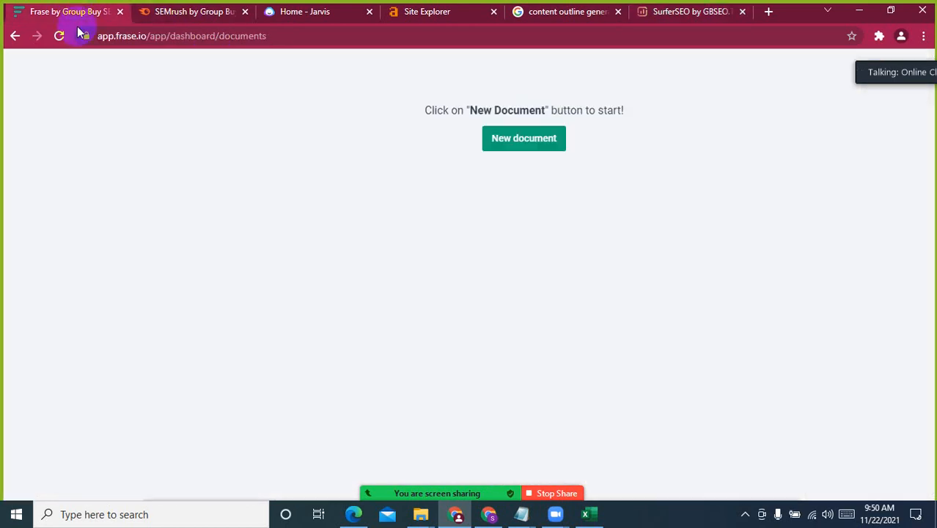
left_click(527, 142)
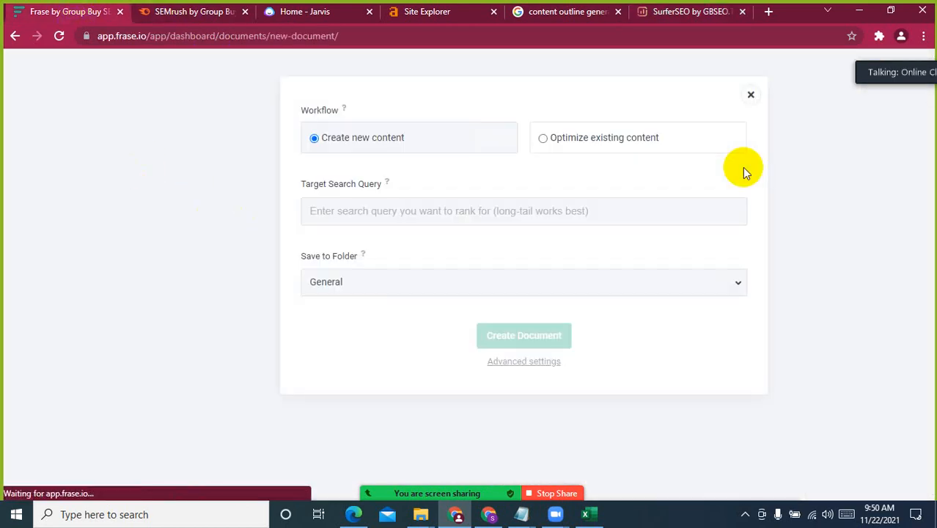
left_click(384, 208)
key("ctrl+v")
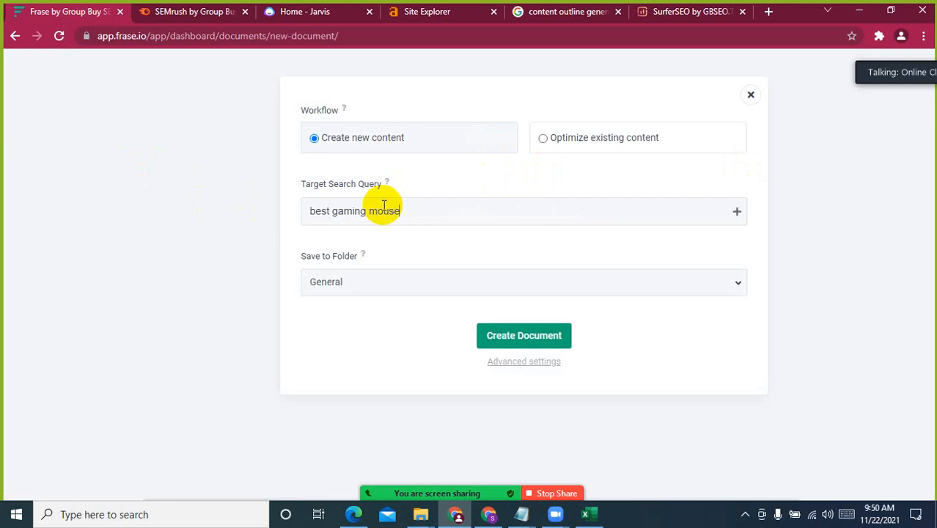
left_click(543, 335)
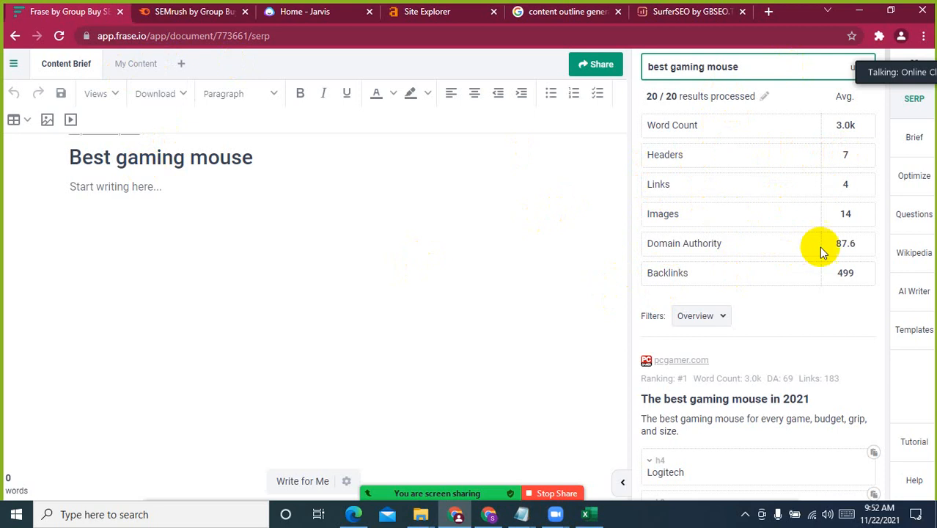
Review the article headings Frase lists for the top-ranking pcgamer.com and tomshardware.com results
scroll(820, 252, "down", 3)
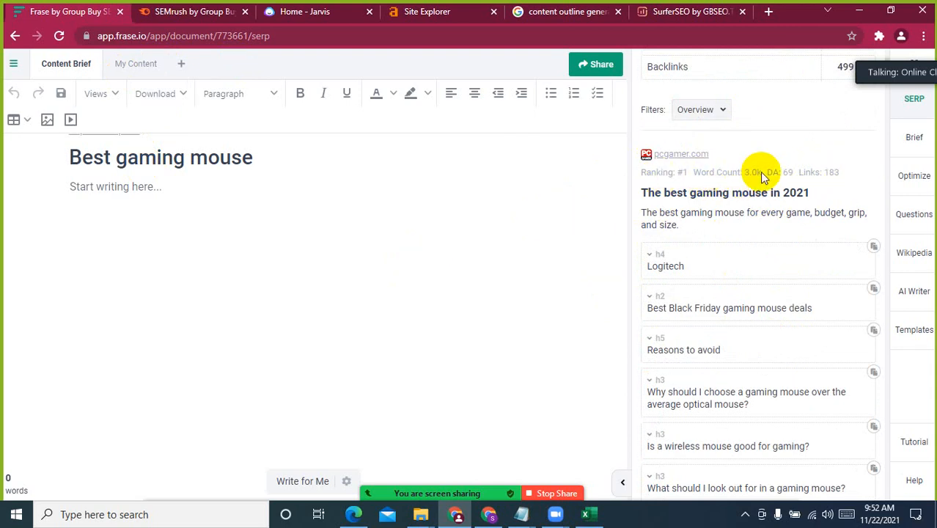
scroll(762, 239, "down", 3)
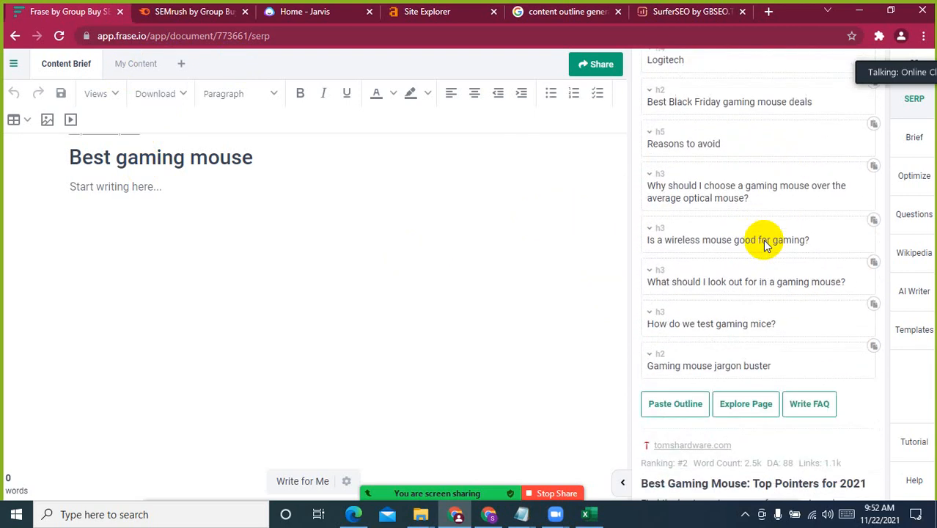
scroll(762, 244, "down", 1)
scroll(722, 167, "up", 2)
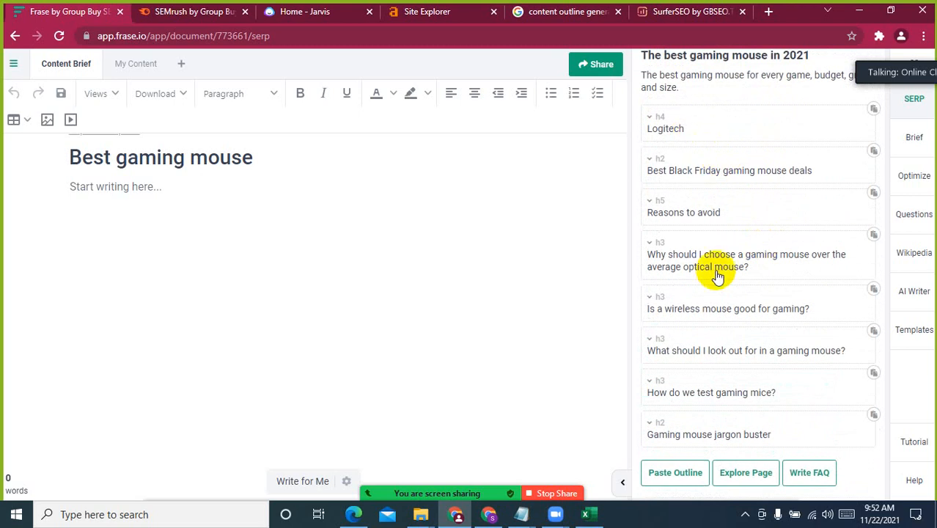
scroll(691, 259, "down", 1)
scroll(764, 309, "down", 5)
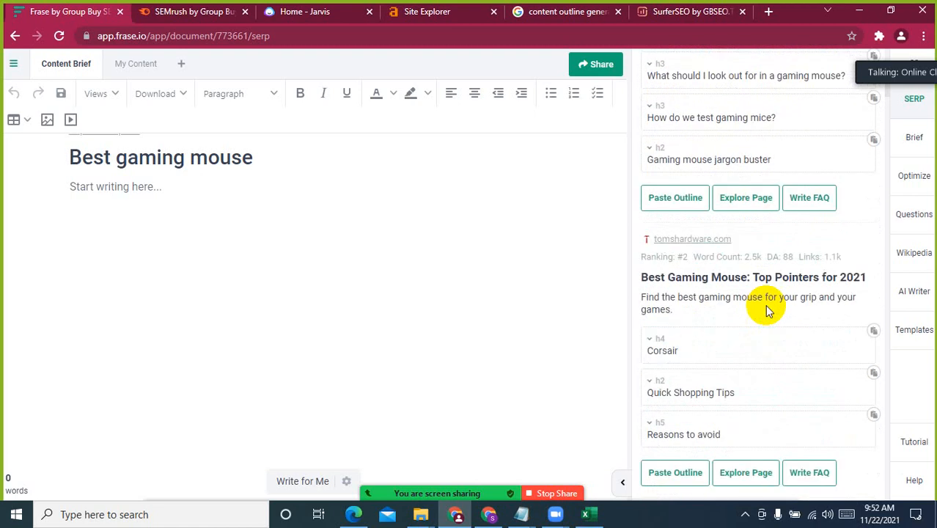
scroll(741, 309, "up", 4)
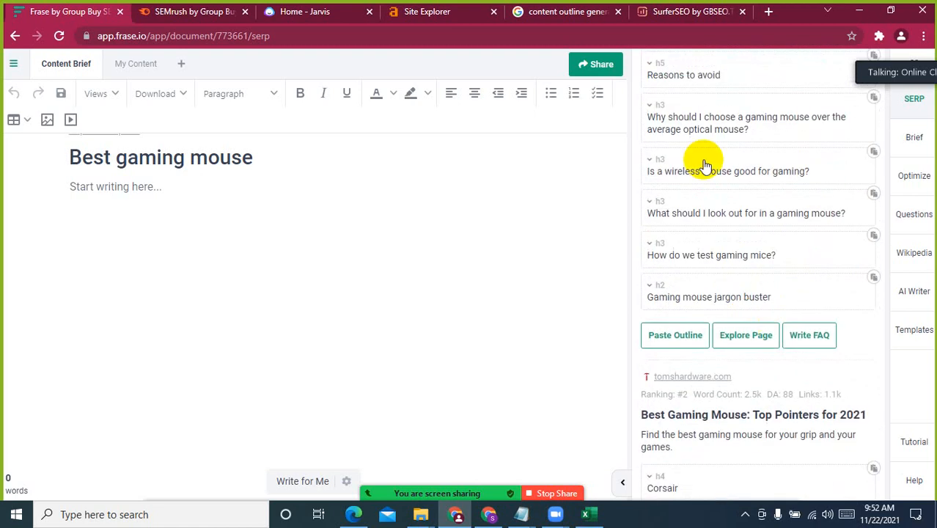
Paste the pcgamer.com article's outline into the "Best gaming mouse" content brief and look over its bullet points
left_click(679, 334)
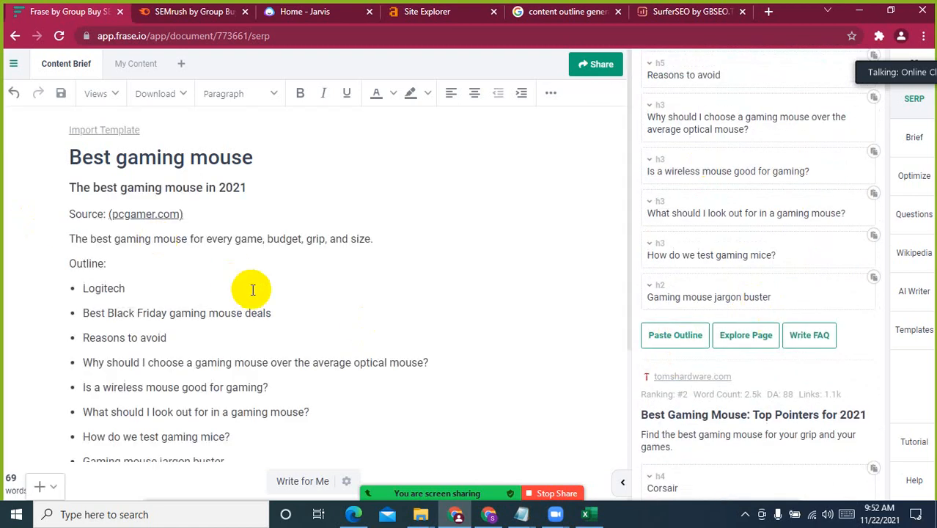
scroll(279, 320, "down", 1)
left_click(204, 163)
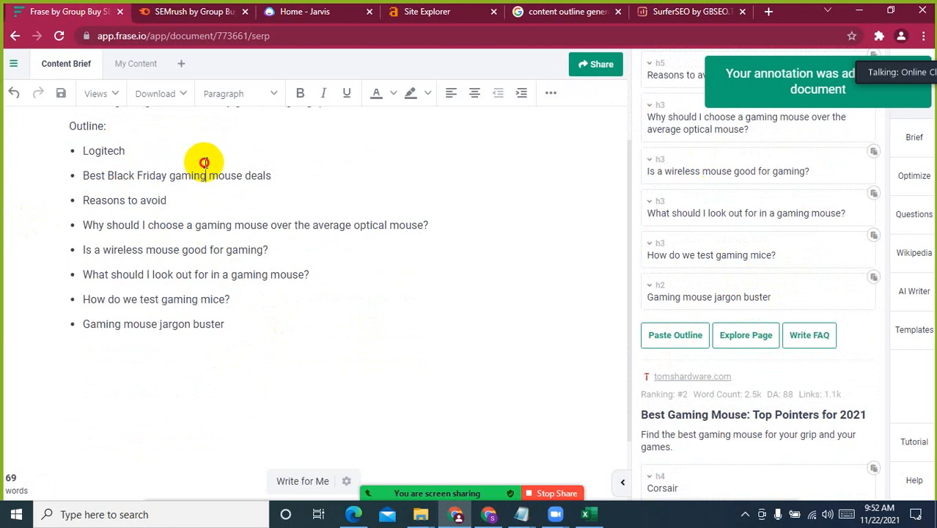
left_click(176, 222)
left_click(102, 201)
left_click(353, 211)
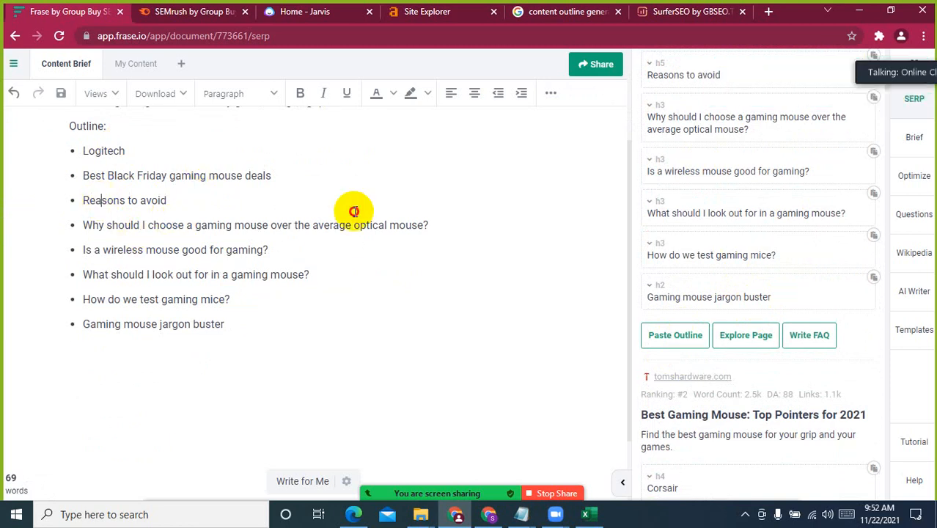
left_click(378, 250)
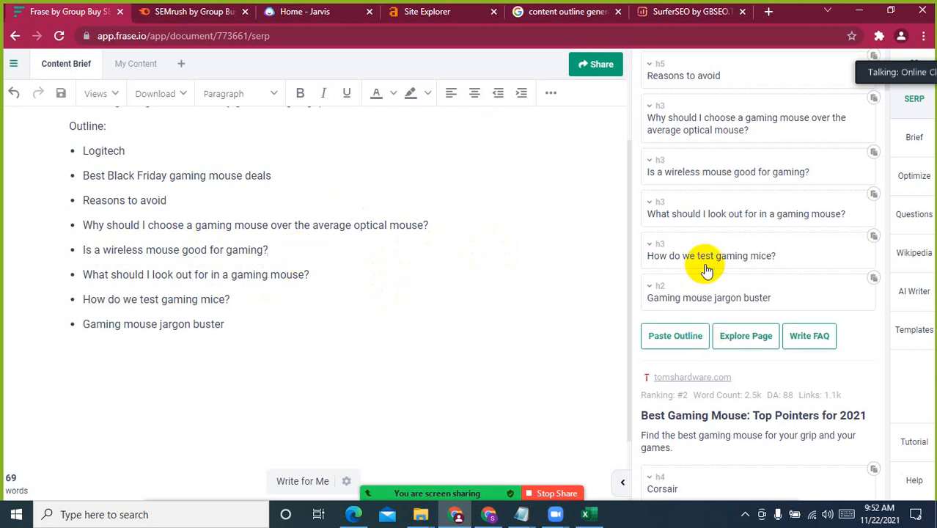
Open the top-ranking pcgamer.com article from Frase's results, look through its gaming mouse picks and deals, and dismiss the newsletter sign-up
scroll(675, 209, "up", 3)
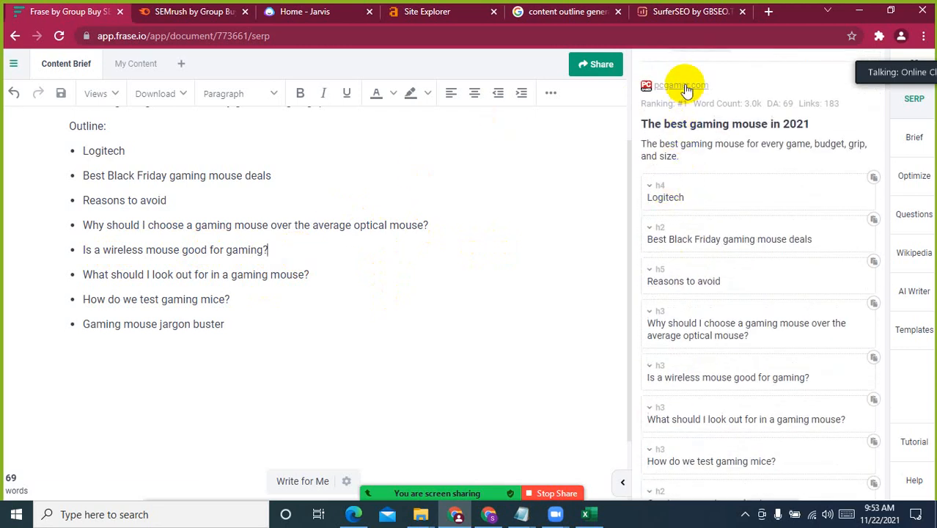
left_click(683, 85)
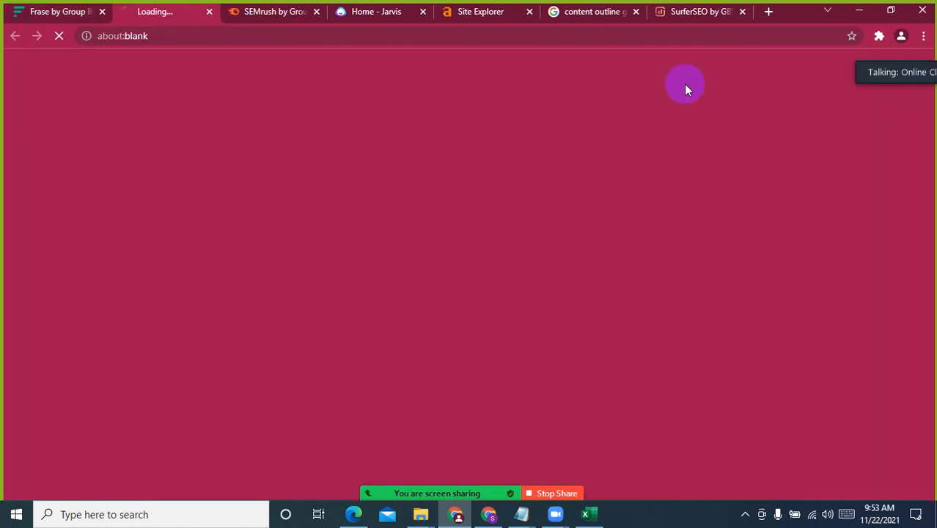
scroll(436, 347, "down", 5)
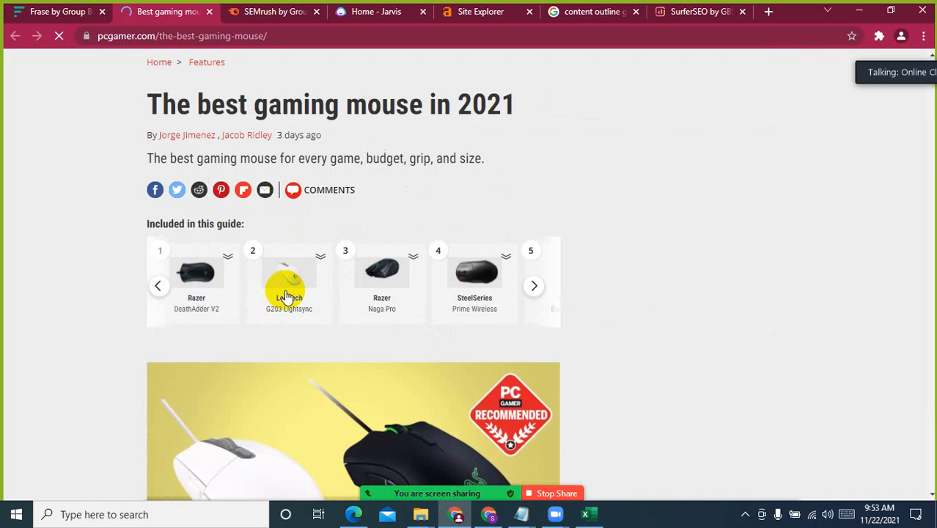
scroll(634, 334, "down", 5)
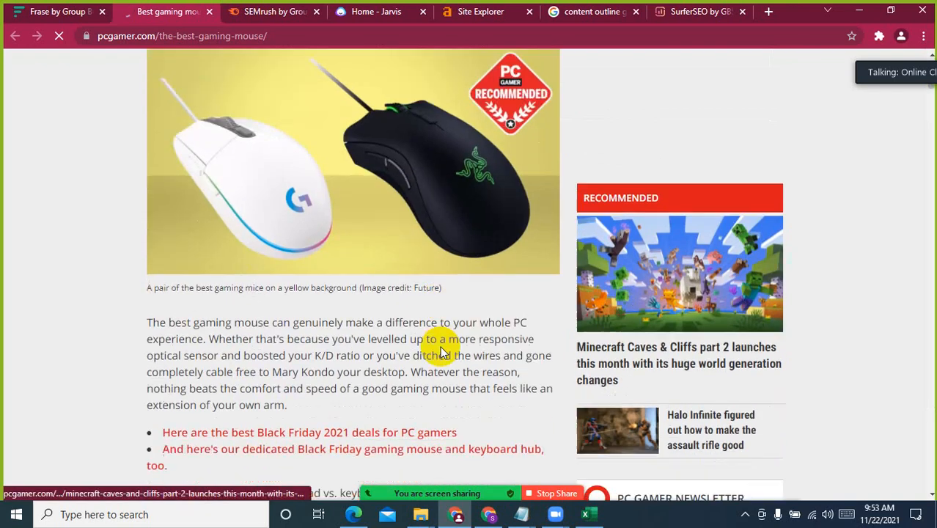
scroll(442, 352, "down", 14)
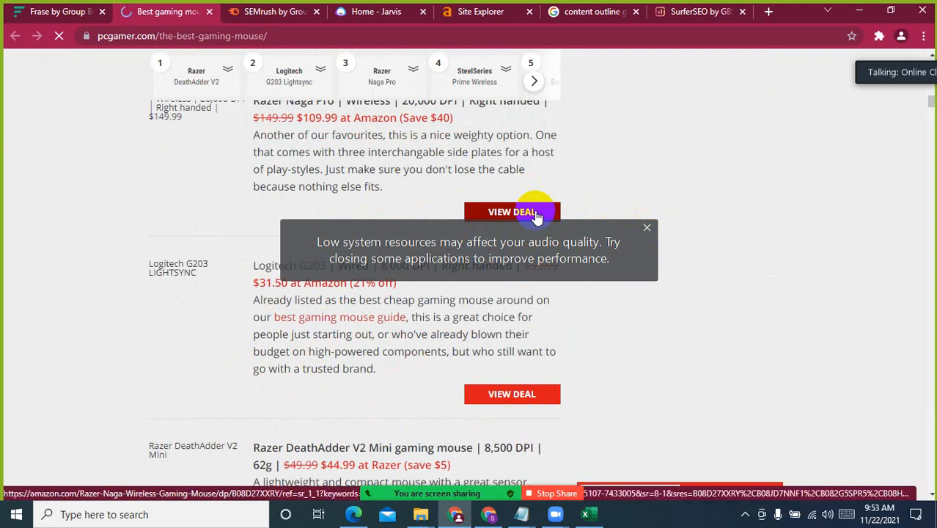
scroll(794, 252, "up", 2)
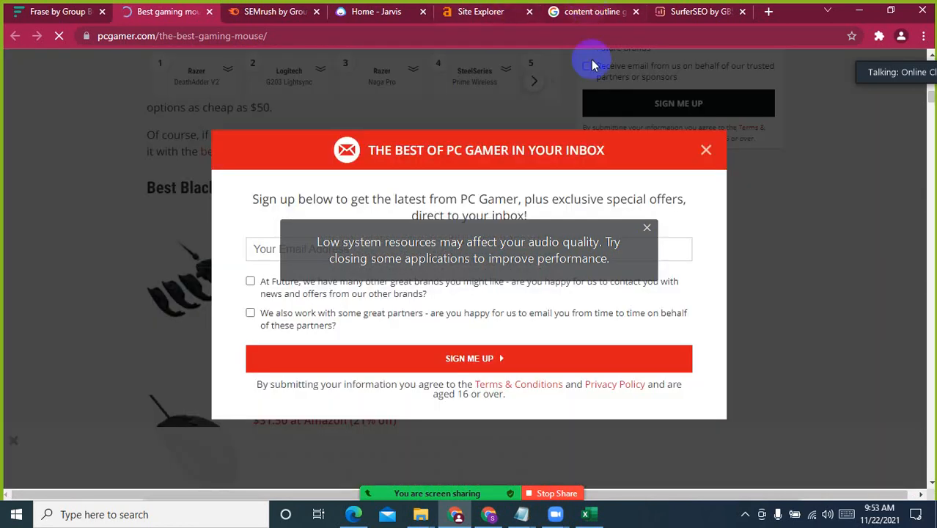
left_click(707, 150)
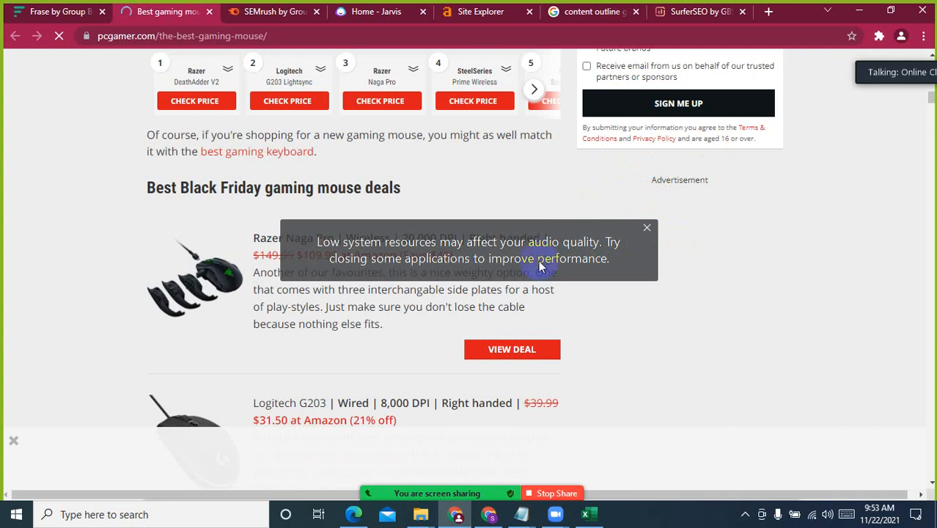
Compare the "Best gaming mouse" brief in Frase with the outline for the same keyword in Surfer's free outline generator
left_click(52, 13)
scroll(392, 335, "up", 3)
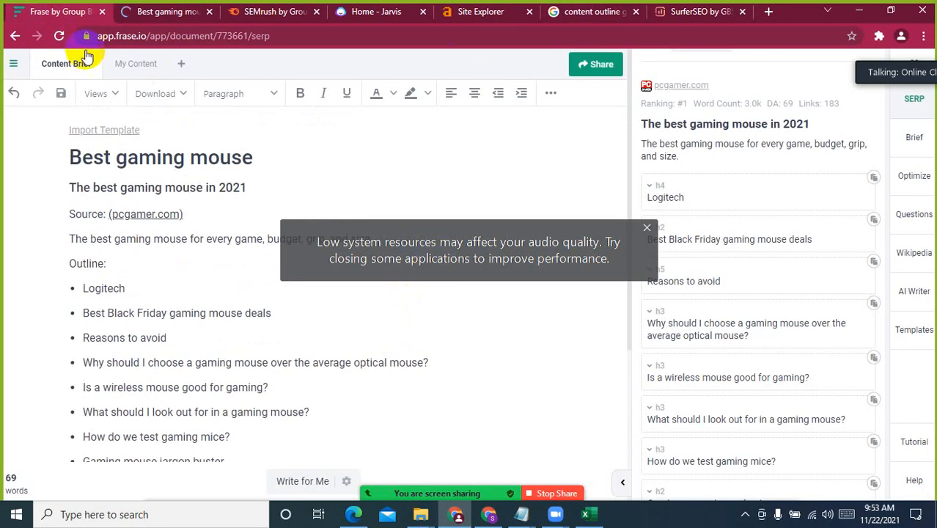
left_click(700, 9)
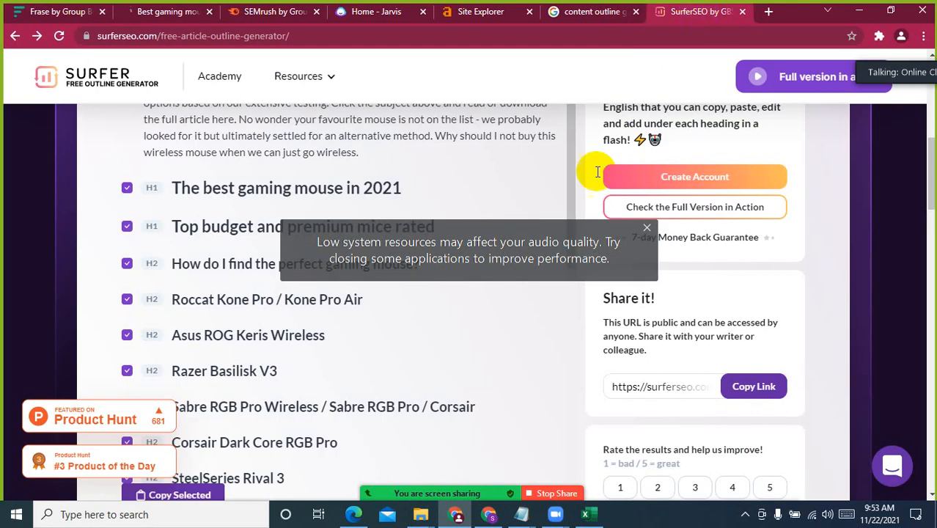
scroll(220, 322, "up", 2)
scroll(266, 310, "up", 3)
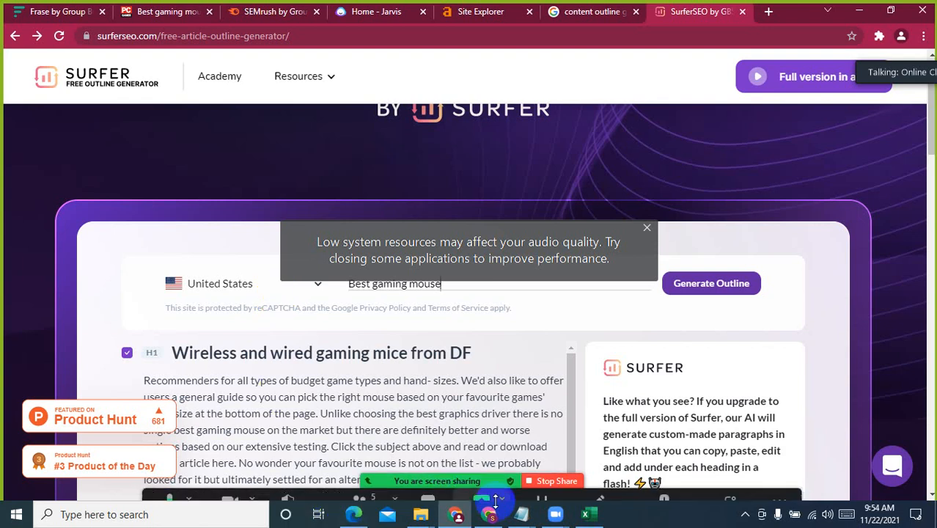
Translate "best gaming mouse" from English to Bangla with Google's translator in the other Chrome window
left_click(489, 514)
left_click(768, 11)
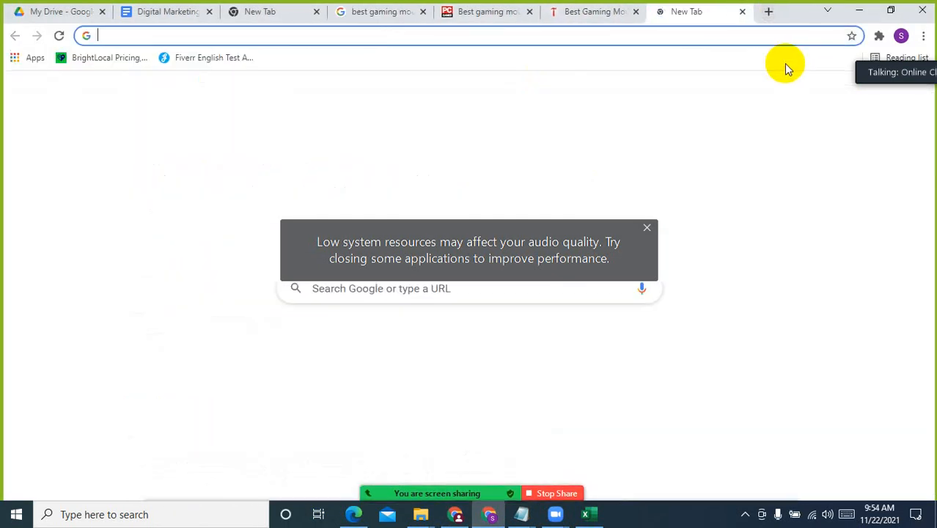
type("goo")
key("Return")
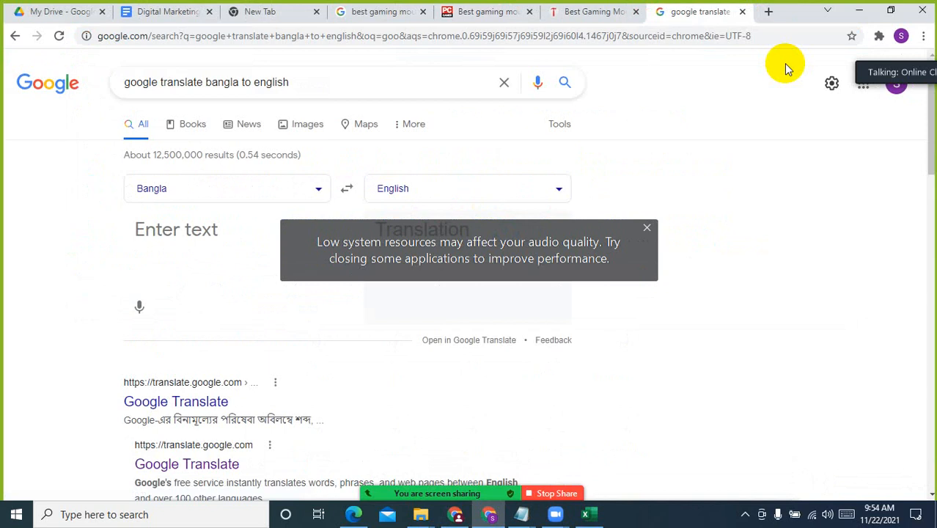
left_click(347, 188)
left_click(201, 248)
type("best gaming mouse")
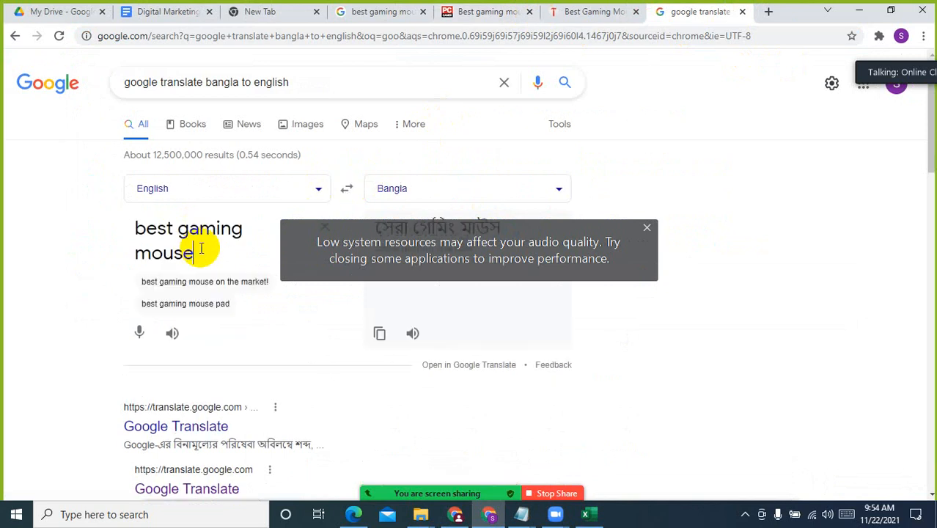
left_click(648, 224)
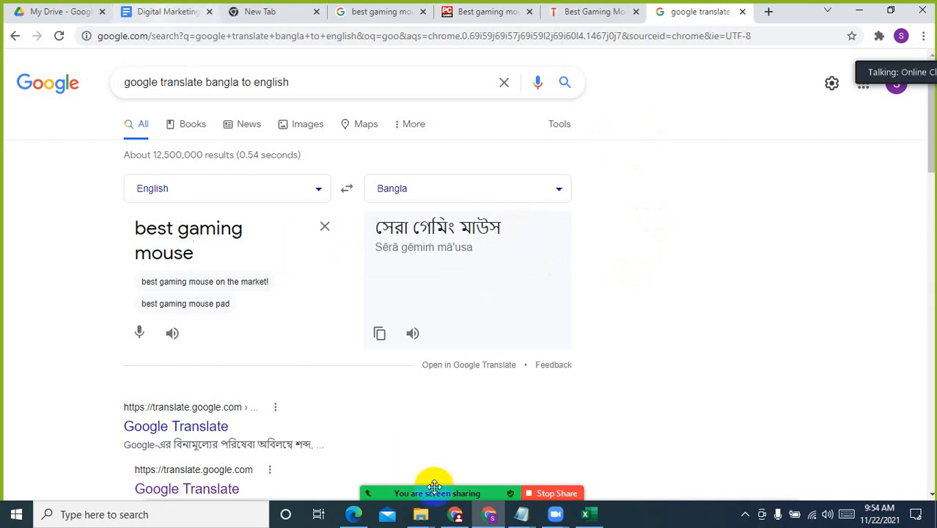
Return to the Frase brief and review the headings of the competing articles, from the tomshardware.com result down to roccat.com
left_click(454, 513)
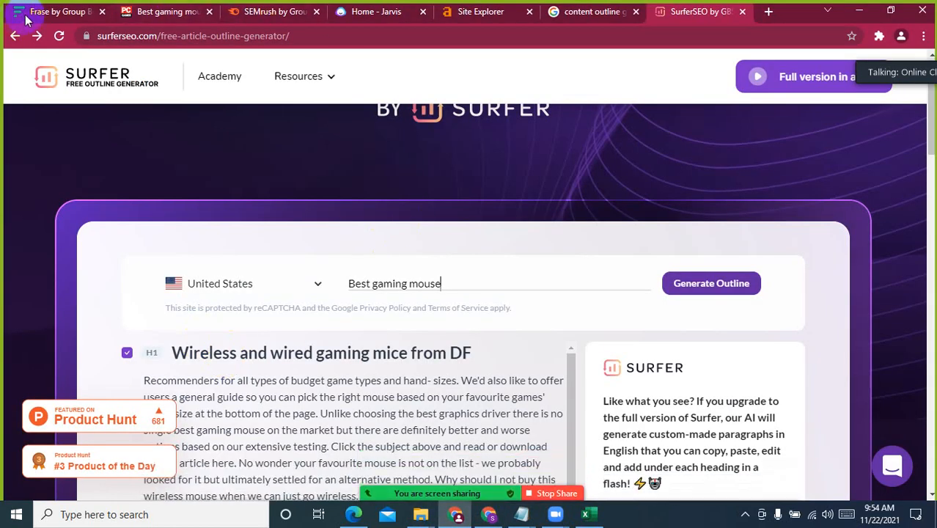
left_click(58, 11)
scroll(345, 311, "down", 3)
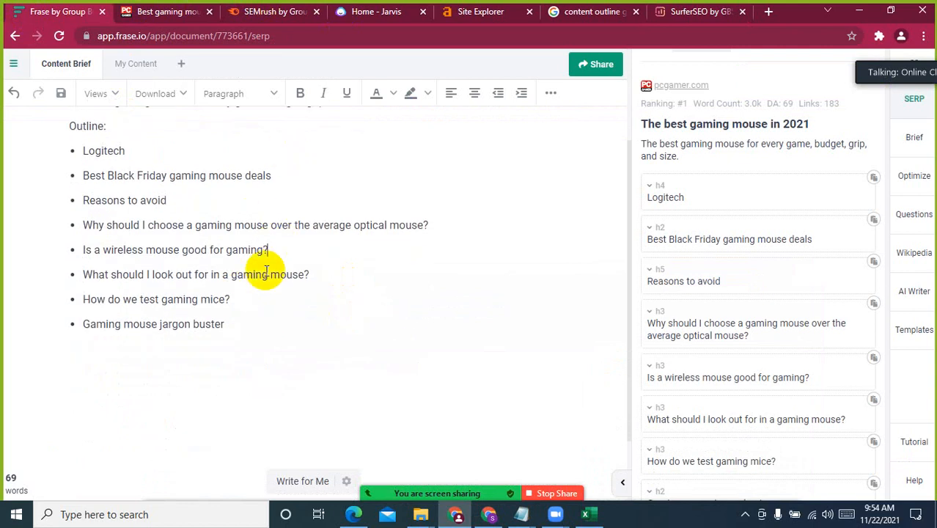
left_click(278, 327)
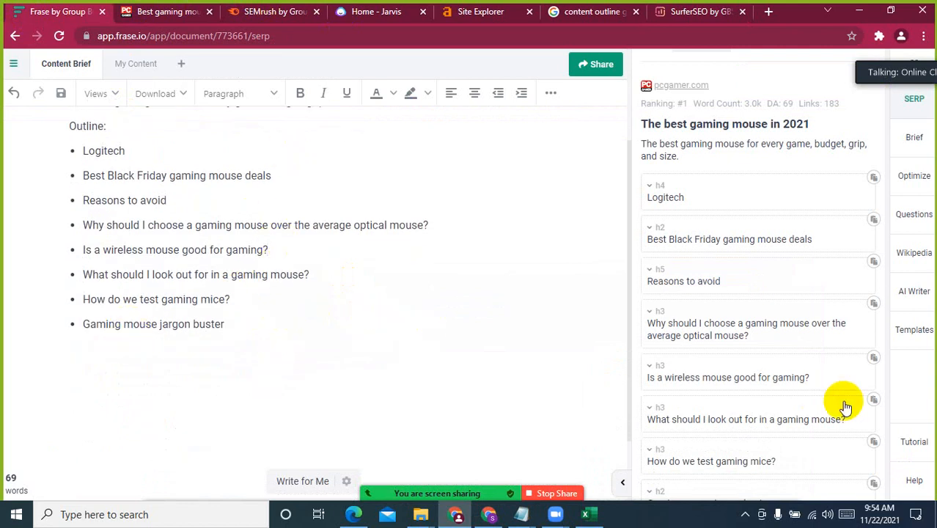
scroll(774, 368, "down", 12)
scroll(774, 368, "down", 1)
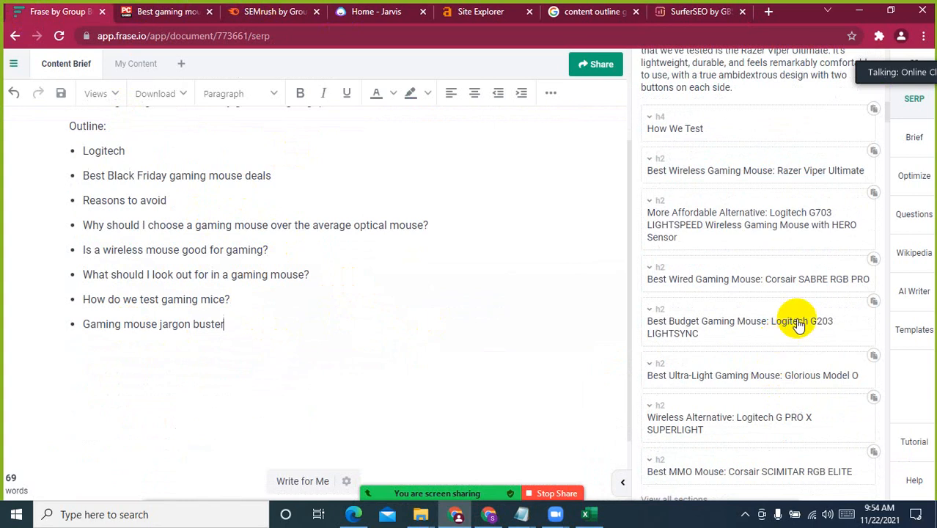
scroll(807, 352, "down", 5)
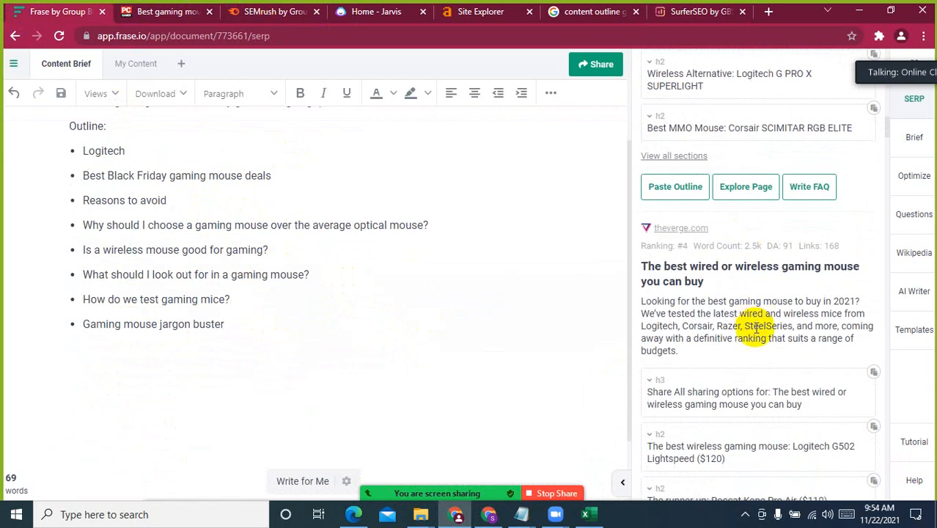
scroll(757, 323, "down", 3)
scroll(757, 331, "down", 8)
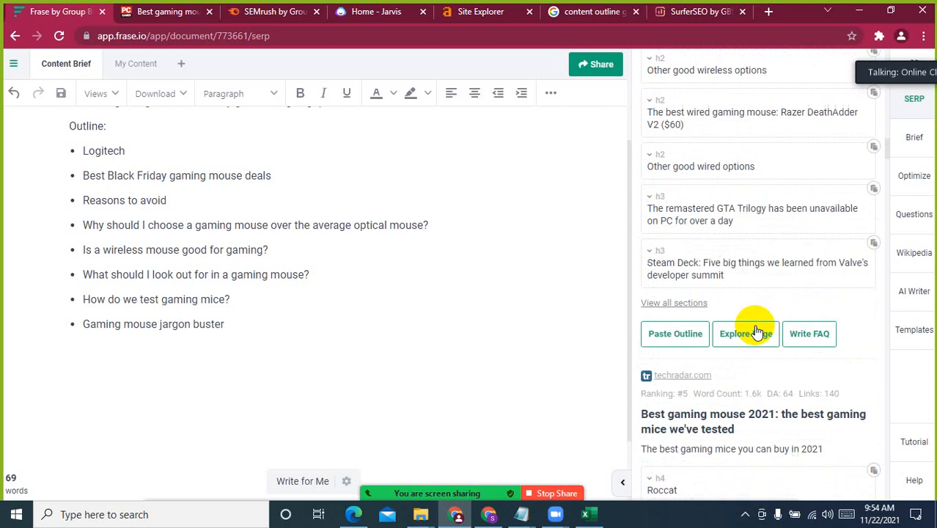
scroll(761, 321, "down", 1)
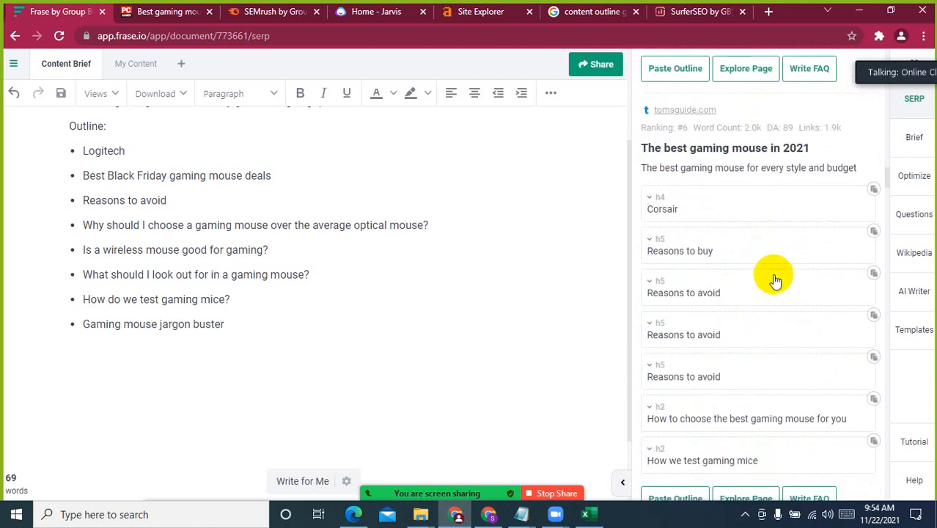
scroll(762, 322, "down", 3)
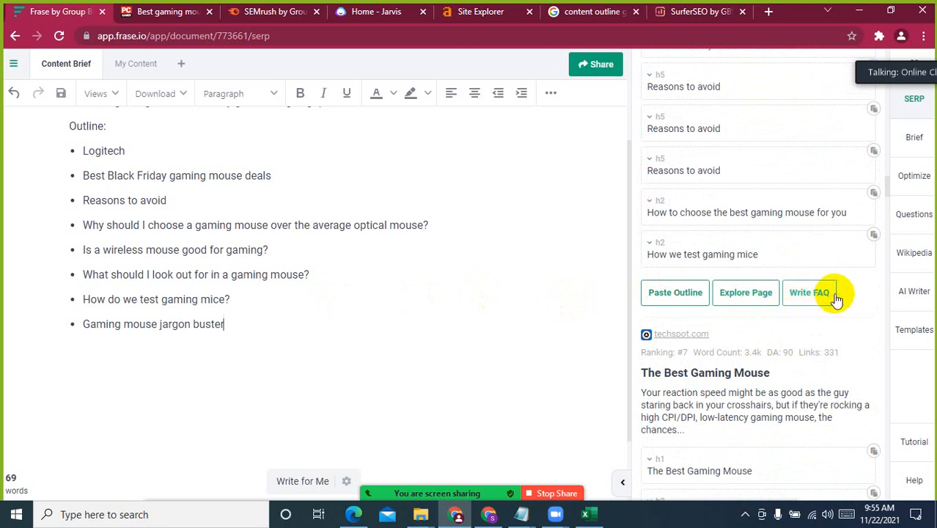
scroll(834, 299, "down", 2)
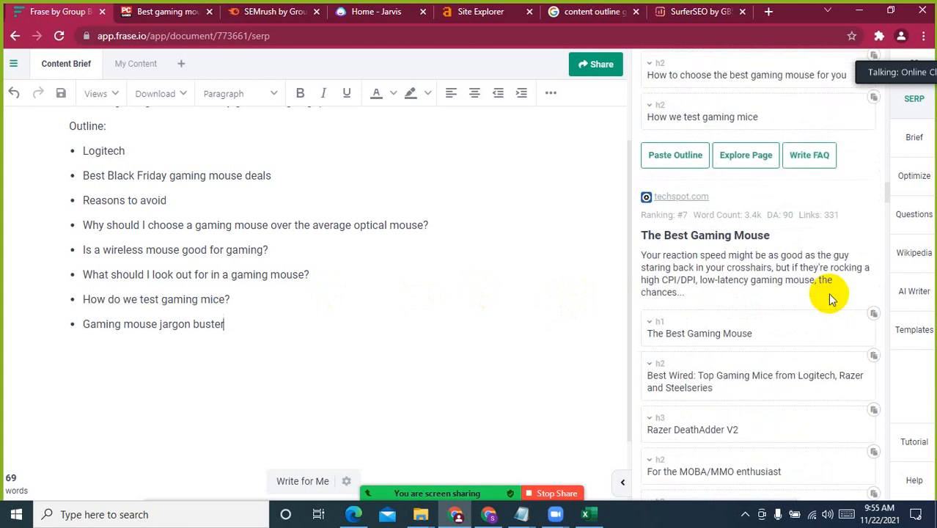
scroll(831, 297, "down", 10)
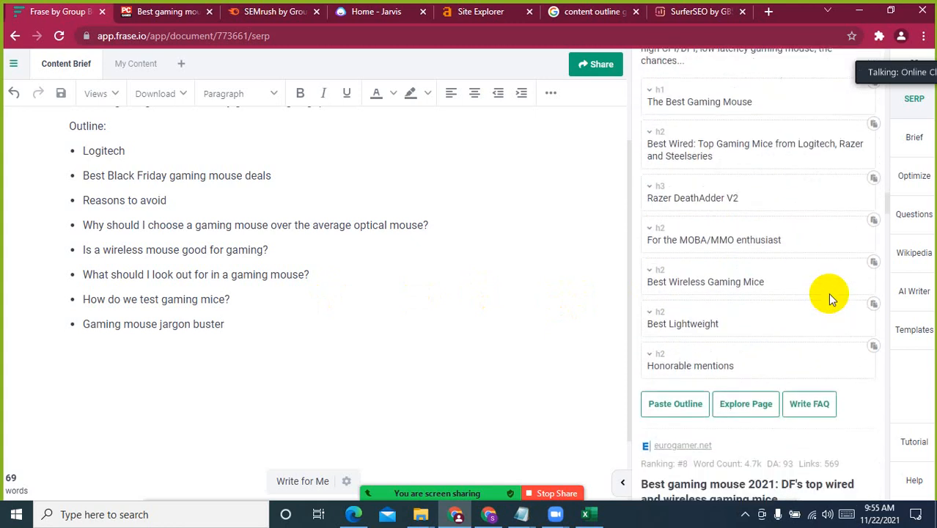
scroll(828, 295, "down", 4)
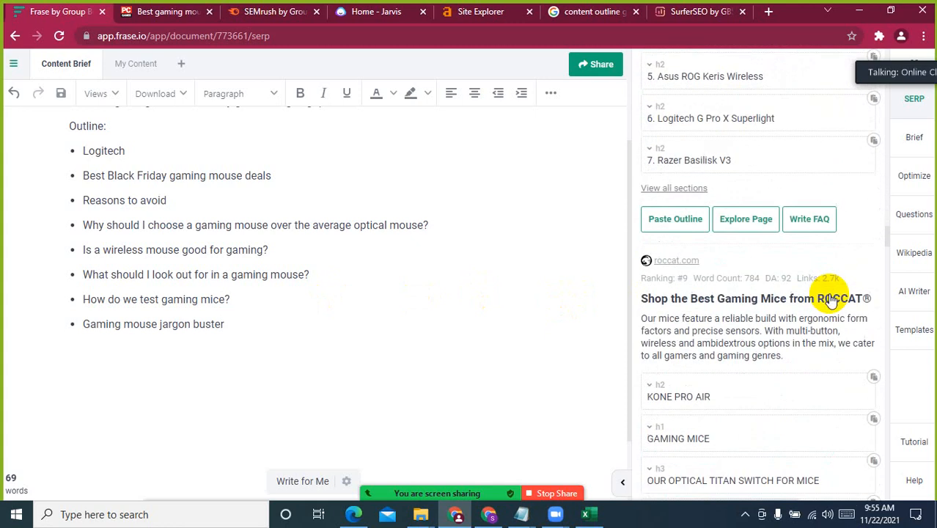
left_click(210, 272)
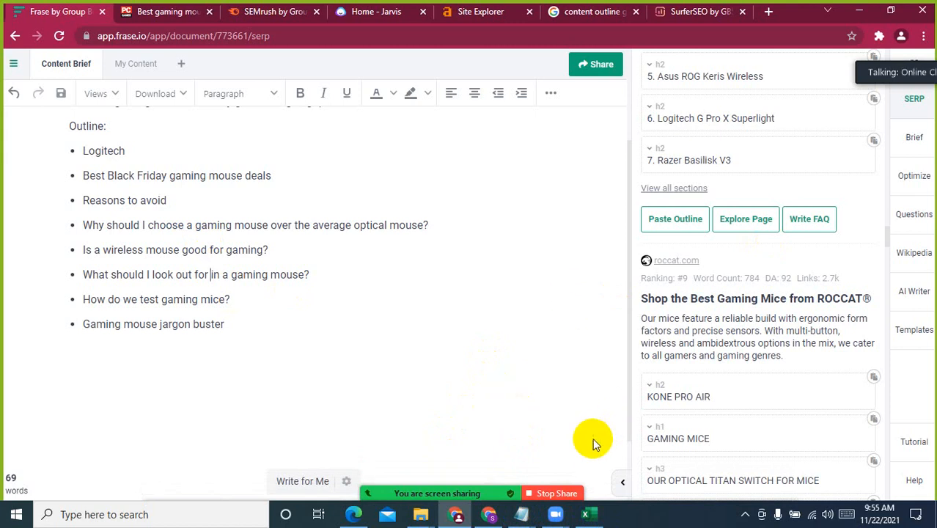
left_click(746, 516)
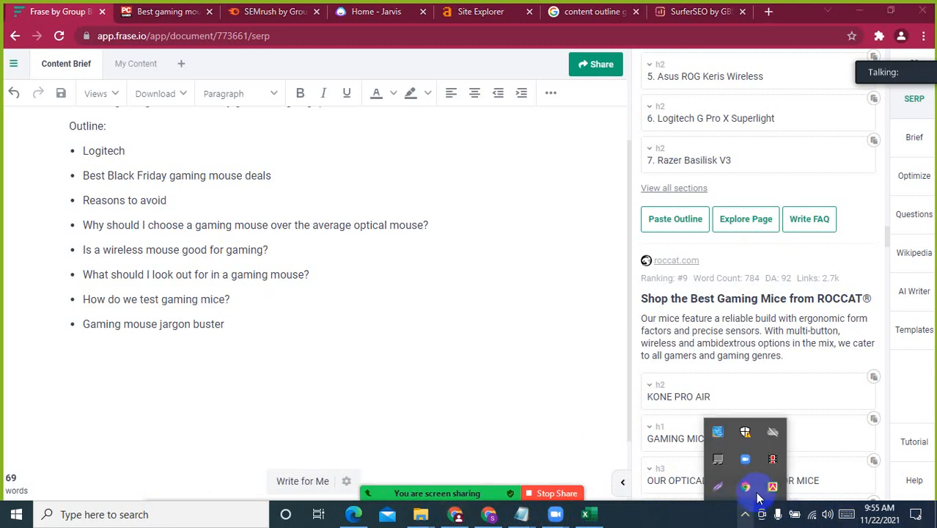
left_click(774, 460)
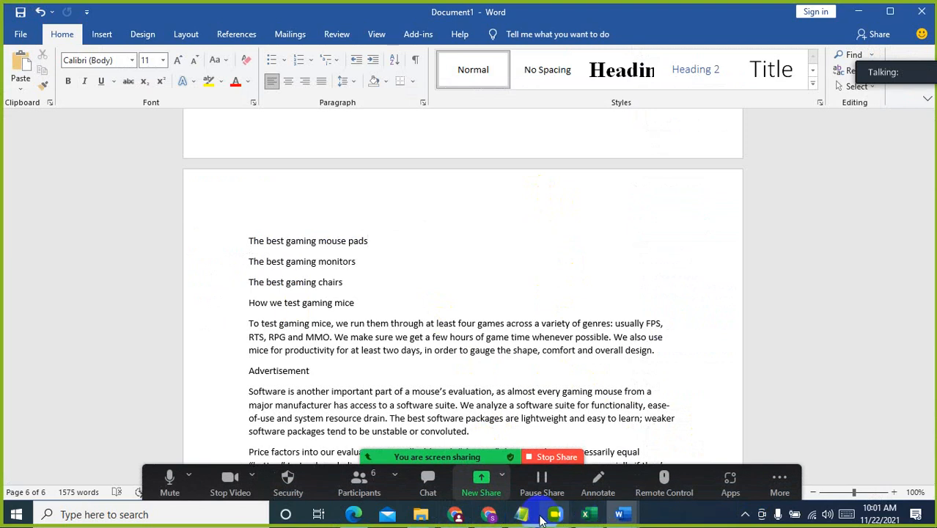
left_click(745, 514)
left_click(769, 473)
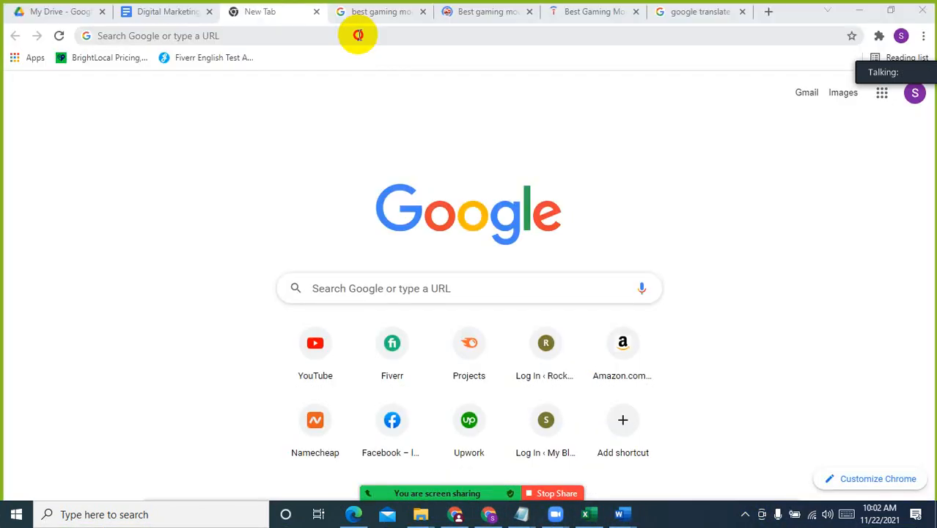
Open the WordPress admin login page at abdulguide.com/wp-admin/ in the other Chrome window
left_click(357, 35)
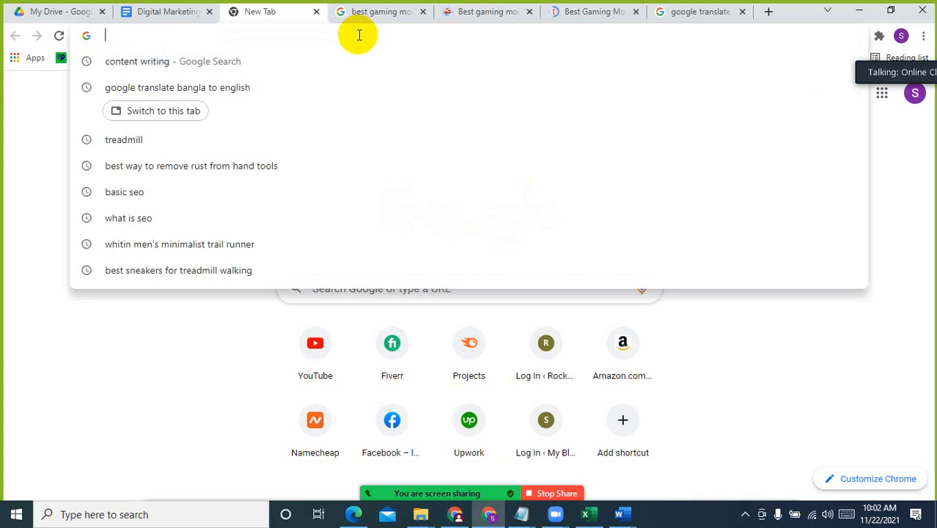
type("a")
key("BackSpace")
key("BackSpace")
type("abdulguide.com")
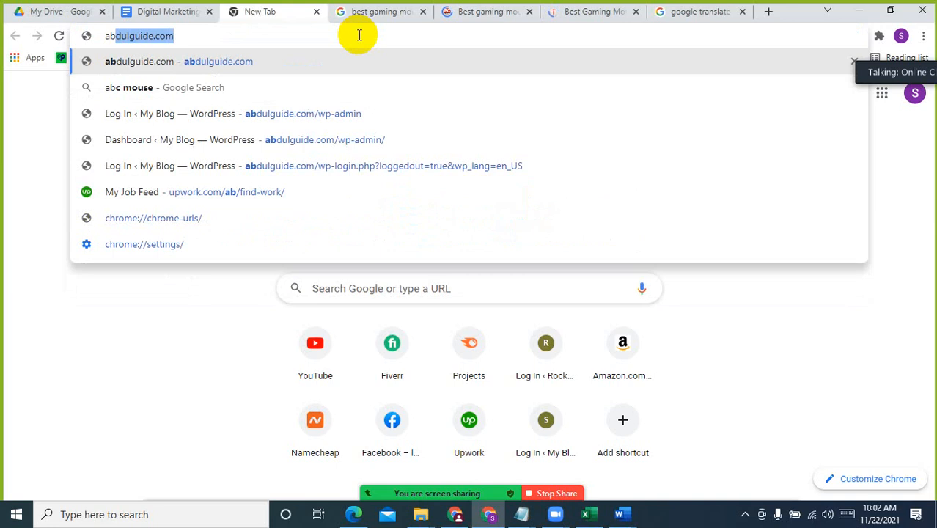
key("Right")
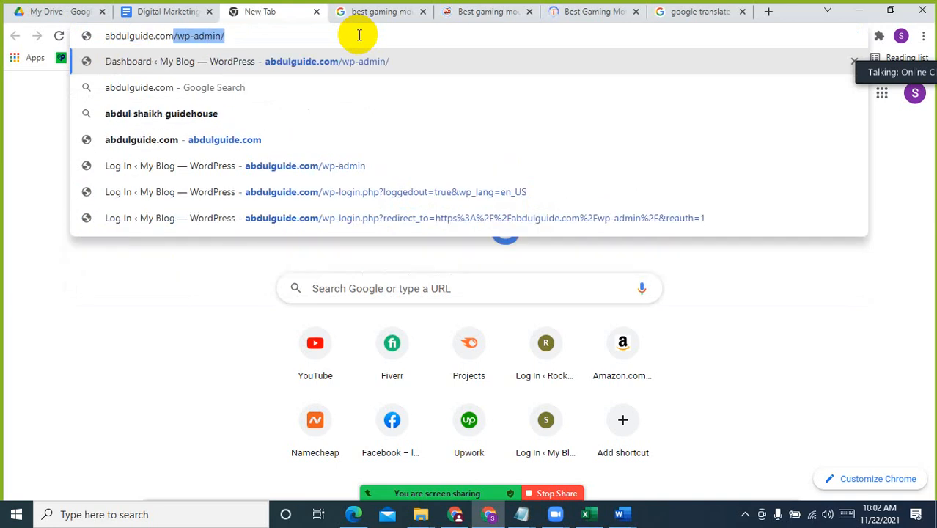
left_click(353, 55)
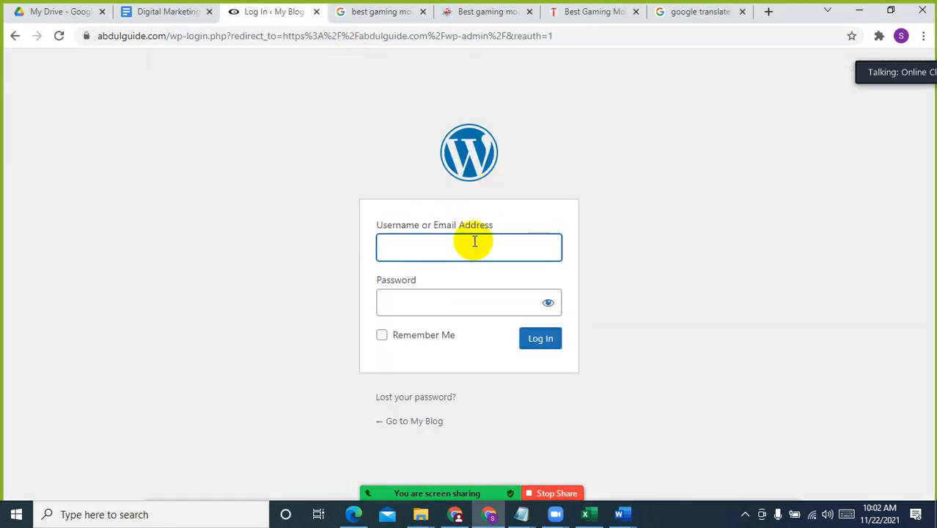
Try to log in to the WordPress site with the username admin and the account password
type("a")
left_click(449, 274)
left_click(442, 302)
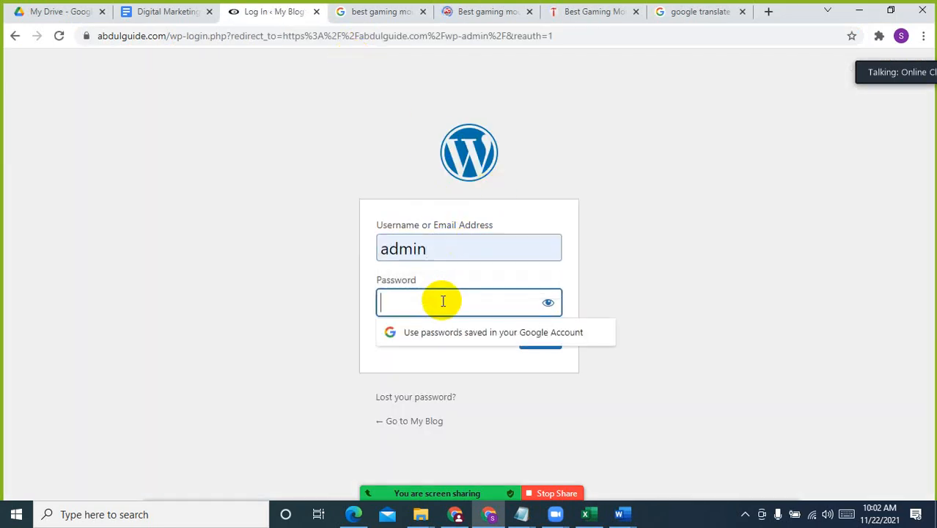
key("ctrl+v")
left_click(557, 341)
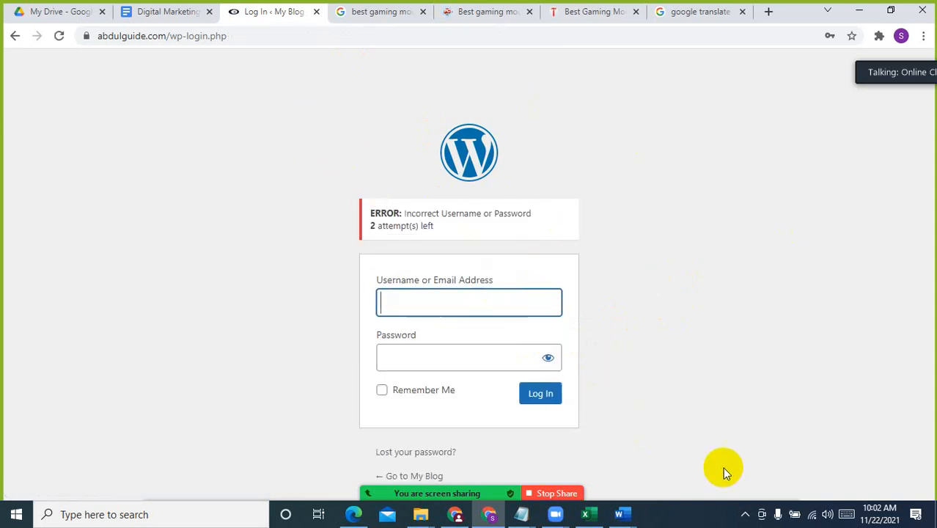
Switch to Word and look through Document1 and the this-products.docx document as a sample of product article structure
left_click(745, 513)
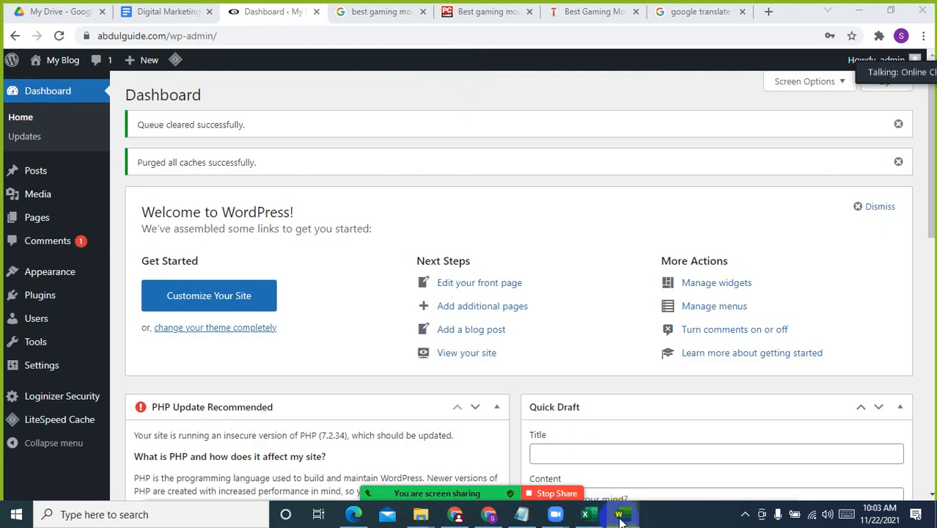
mouse_move(619, 515)
left_click(652, 461)
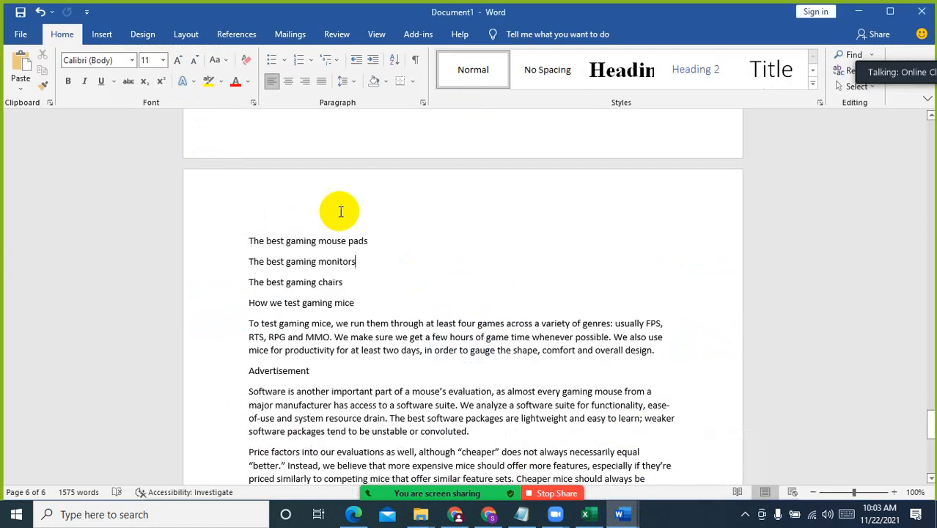
mouse_move(618, 515)
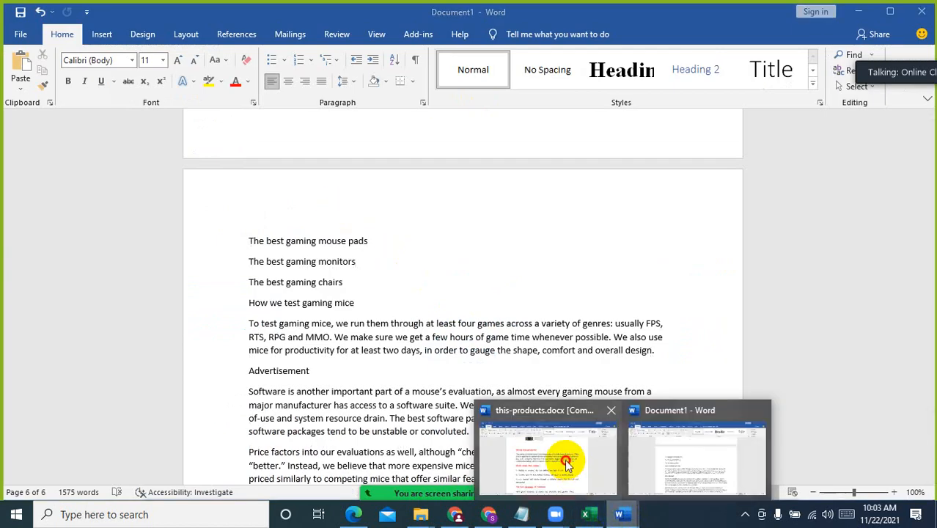
left_click(542, 447)
scroll(565, 324, "up", 5)
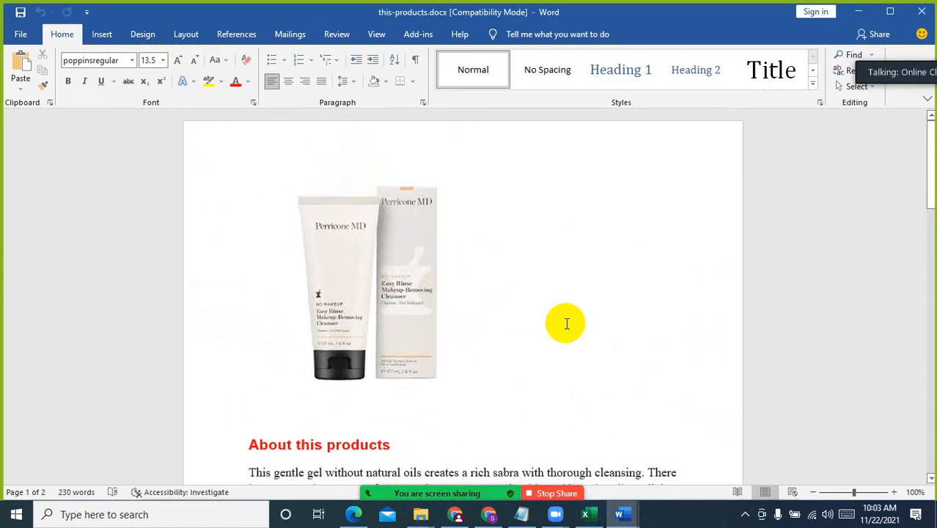
scroll(565, 324, "down", 10)
scroll(565, 323, "down", 8)
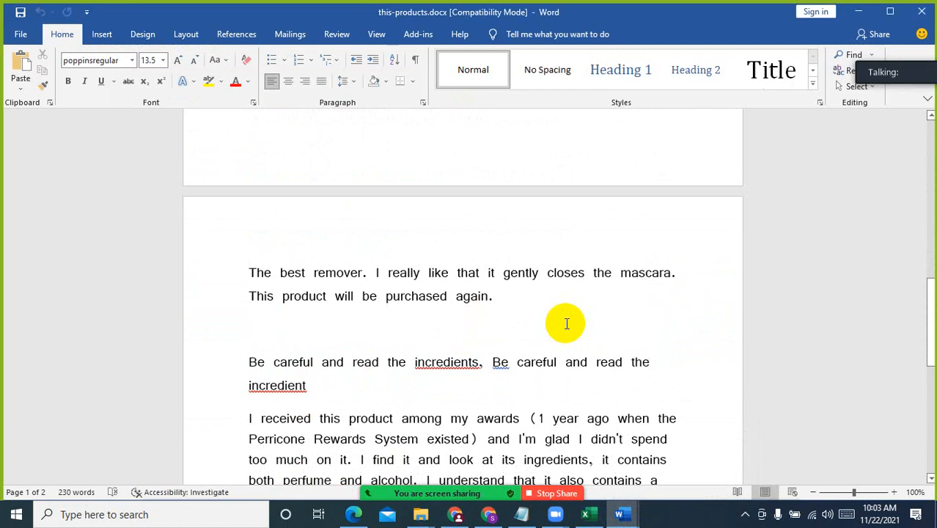
scroll(566, 323, "up", 5)
scroll(566, 323, "up", 5)
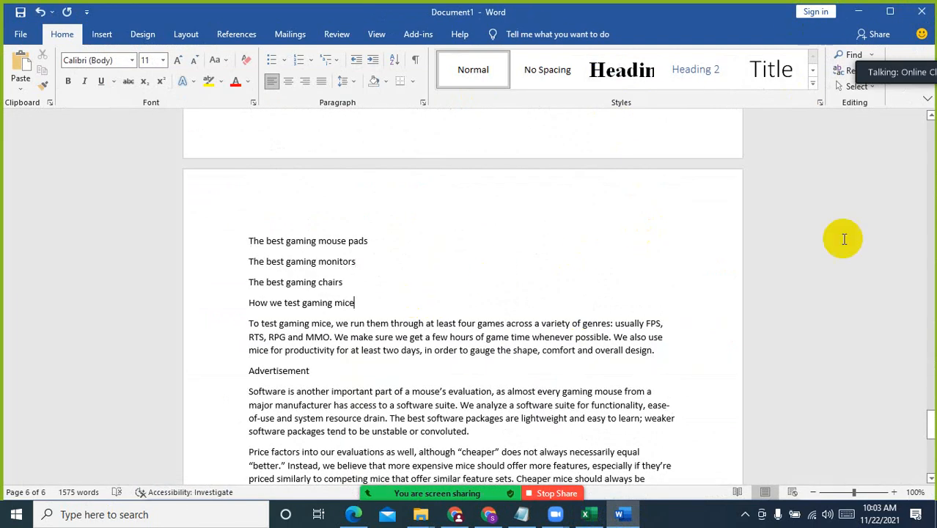
In Document1, put the label "Title: " in front of the first line, "The best gaming mouse in 2021"
scroll(865, 329, "up", 3)
left_click_drag(931, 427, 928, 130)
left_click(245, 186)
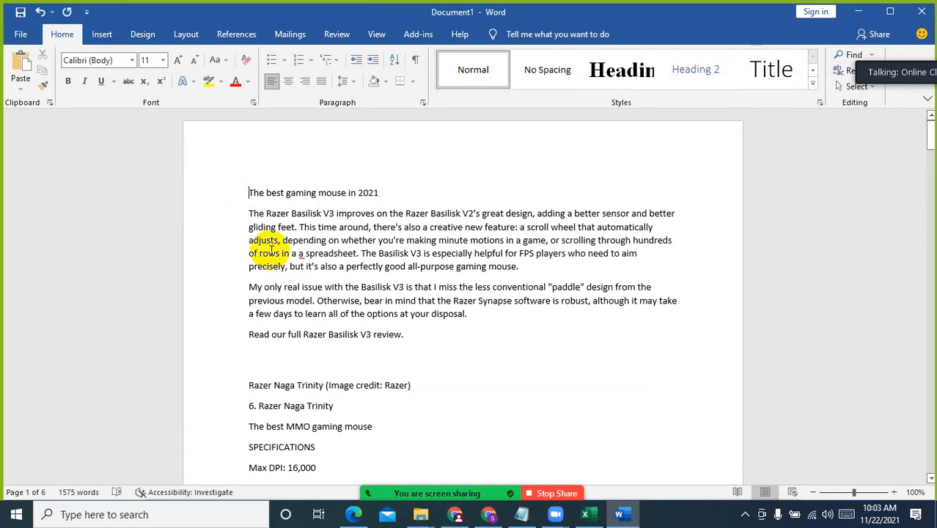
type("Title")
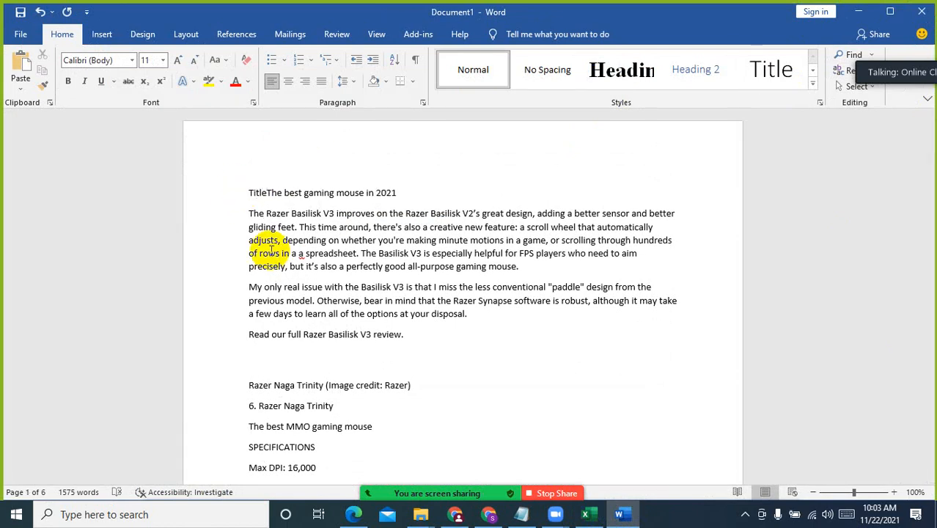
type(":")
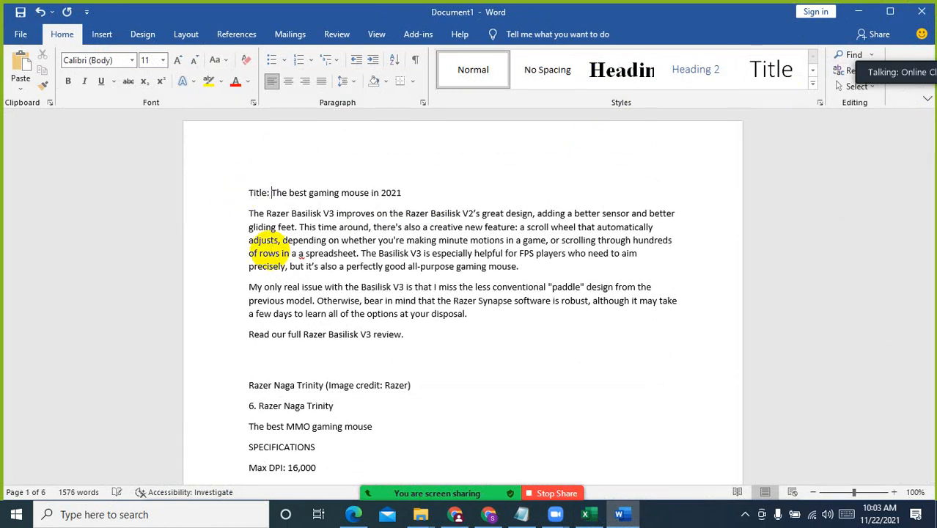
Add blank lines below the title and enter the label "SEO Description:" directly under it
left_click(419, 195)
key("Return")
key("Return")
key("Return")
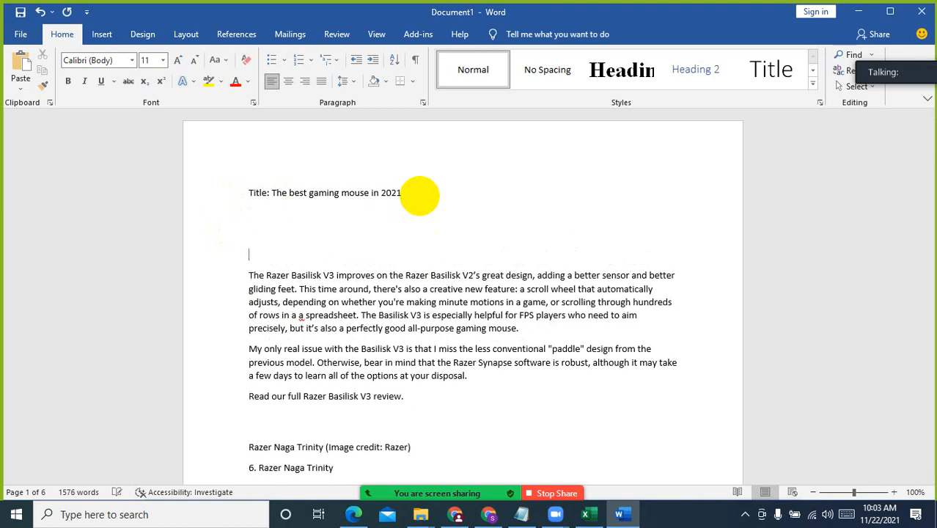
key("Up")
key("Up")
type("SEI")
type(" De")
type("scription:")
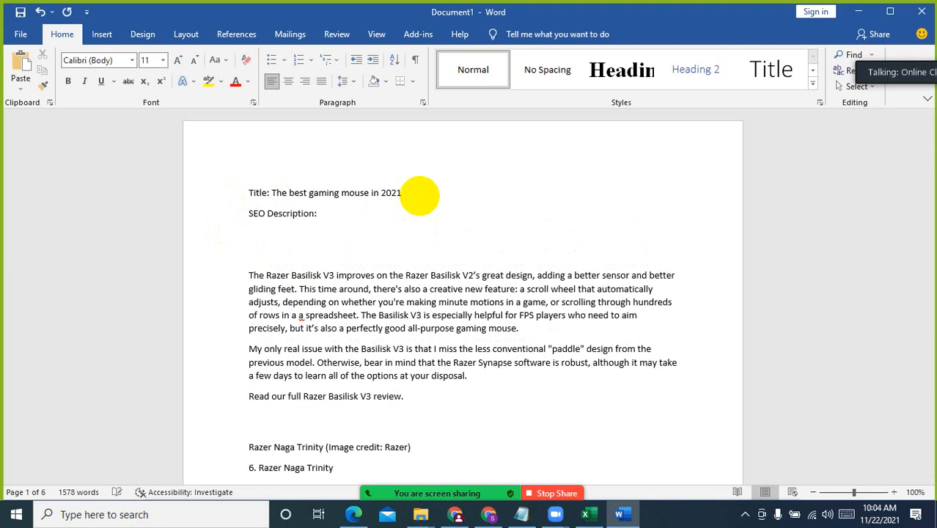
Copy the first Razer Basilisk V3 paragraph and paste it after the "SEO Description:" label
left_click_drag(247, 272, 534, 328)
key("ctrl+c")
left_click(377, 223)
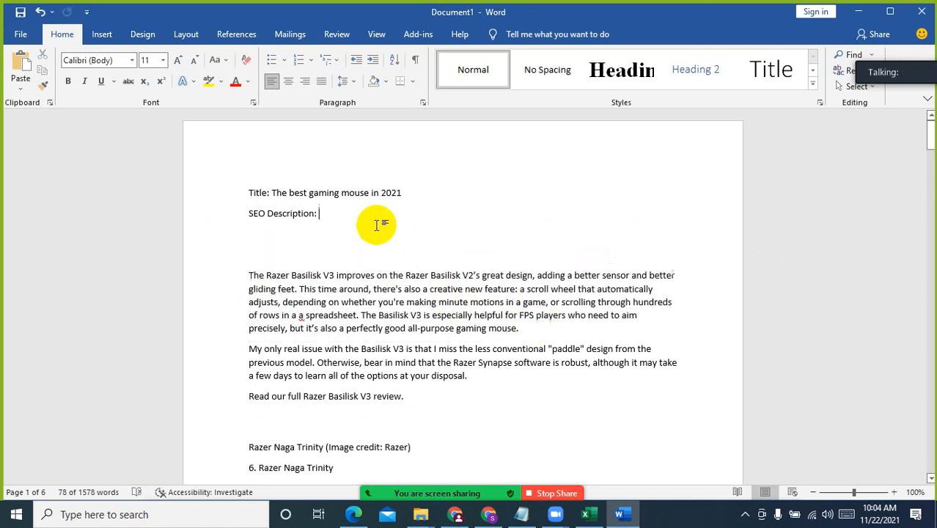
key("ctrl+v")
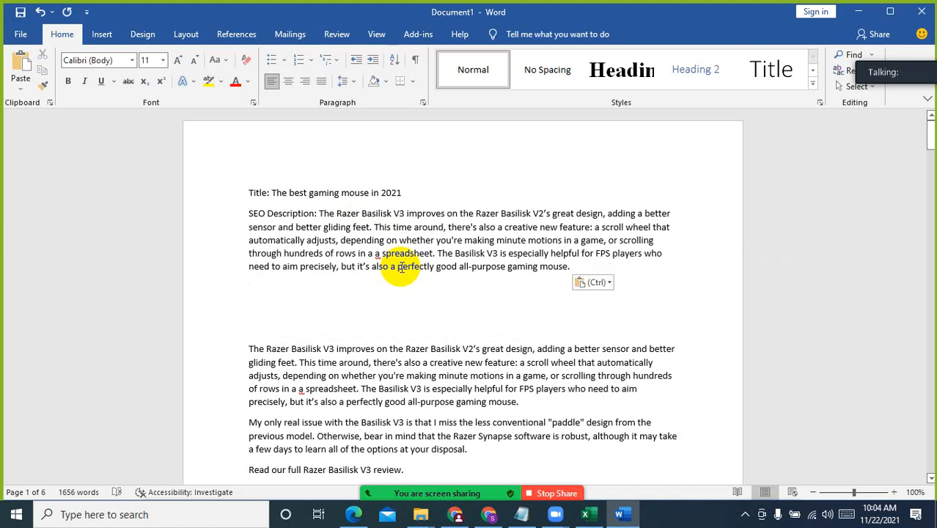
Add a "Keyword: best gaming mouse" line above the title, copying the phrase from the title
left_click(248, 192)
key("Return")
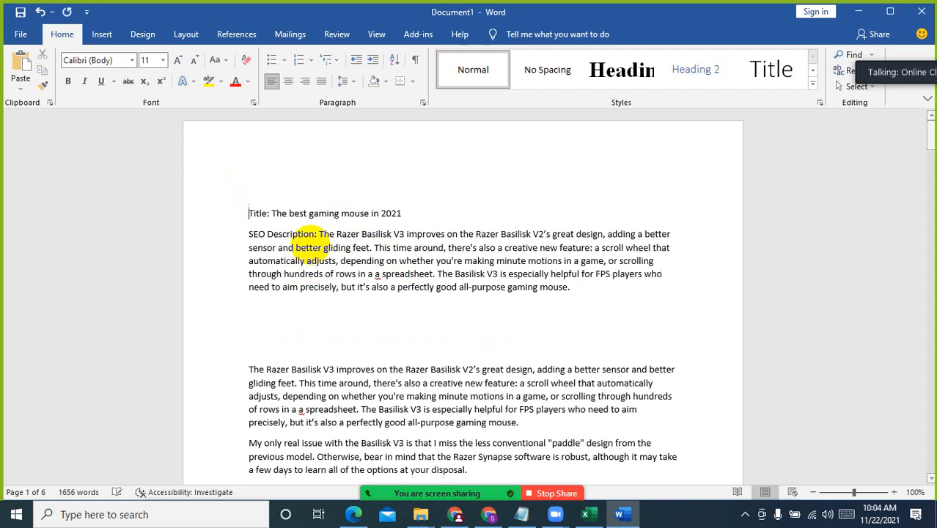
left_click(276, 191)
type("Keyword:")
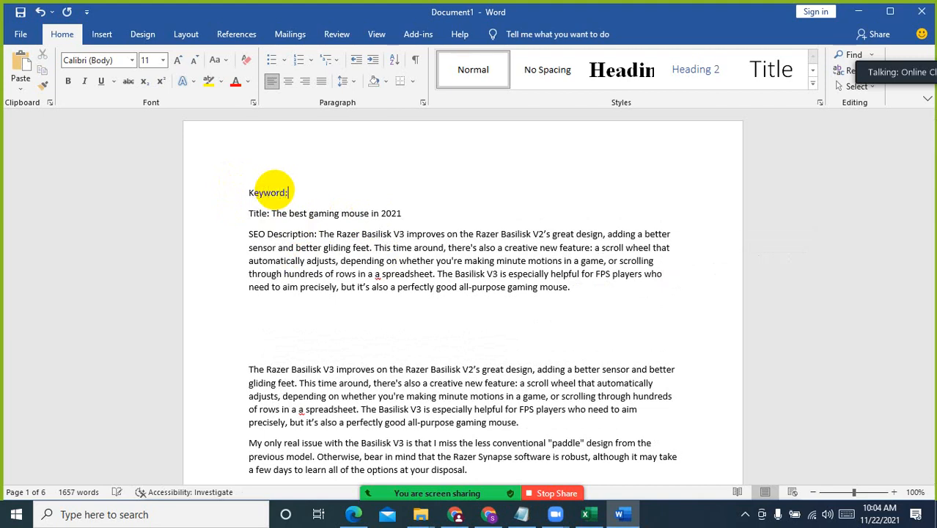
left_click(289, 213)
left_click(367, 214, "shift")
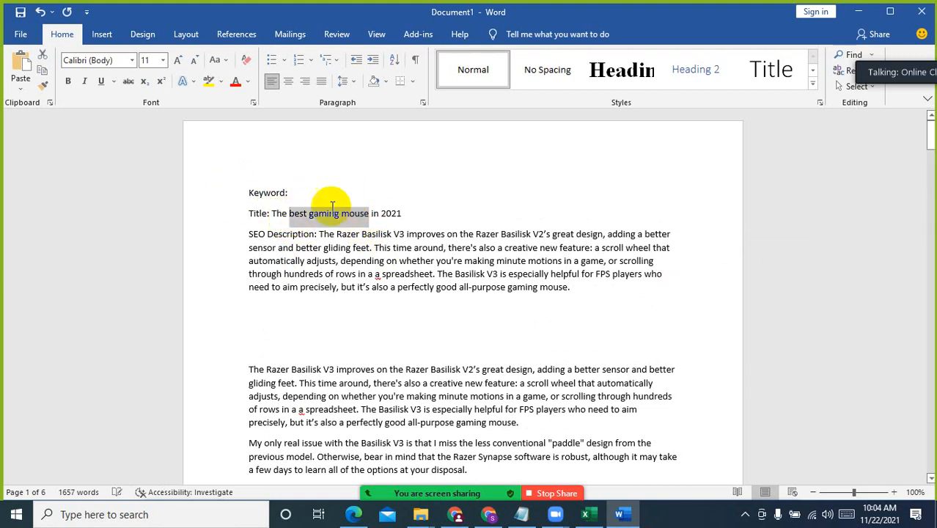
left_click(320, 191)
key("ctrl+v")
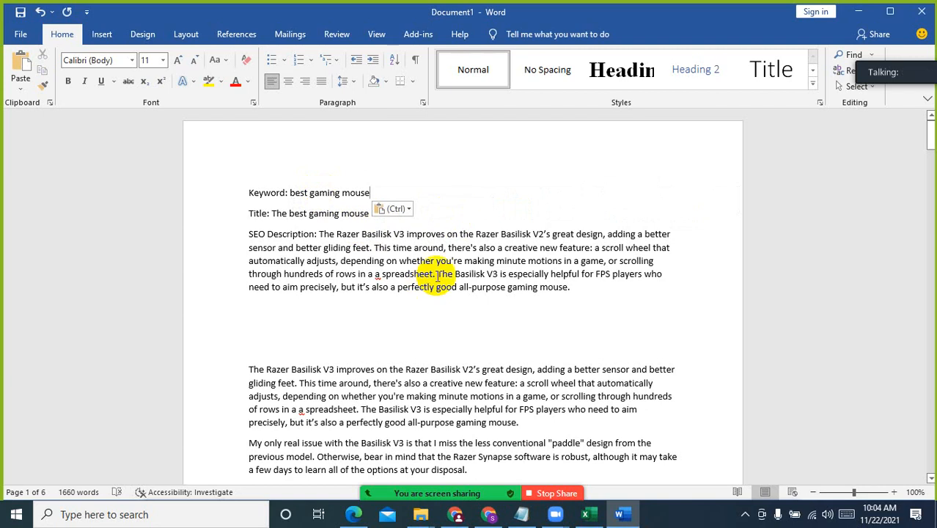
Insert a dotted divider line made from asterisks below the SEO description paragraph
left_click(288, 330)
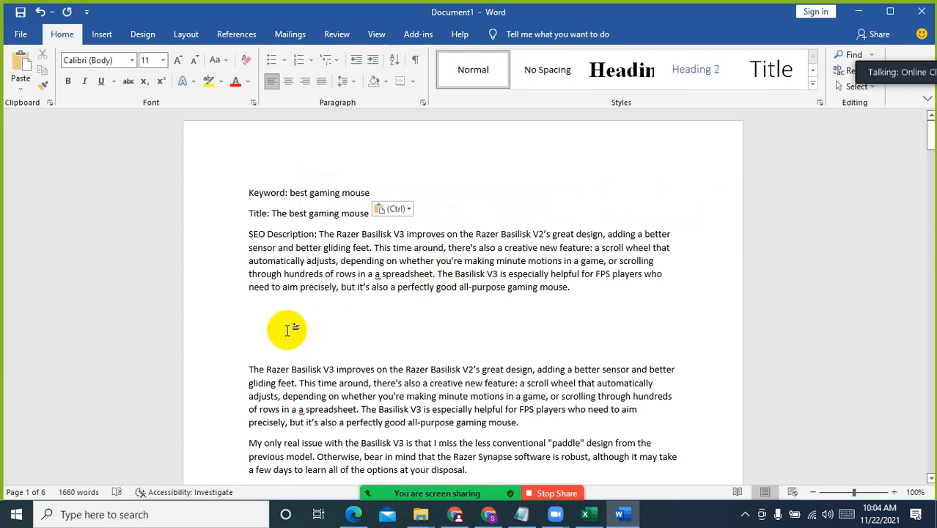
type("**************")
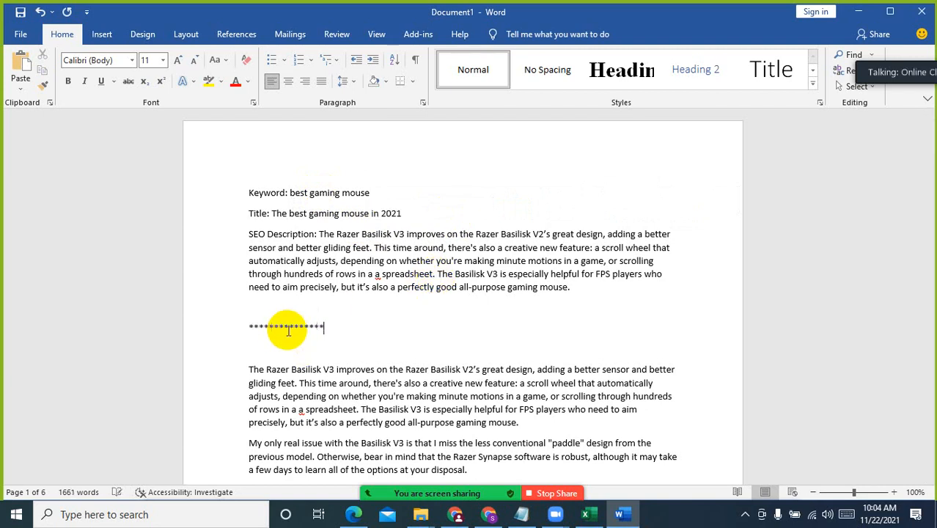
key("Return")
Add a "Title:" label below the divider and paste the copied title "The best gaming mouse in 2021" after it
type("Title:")
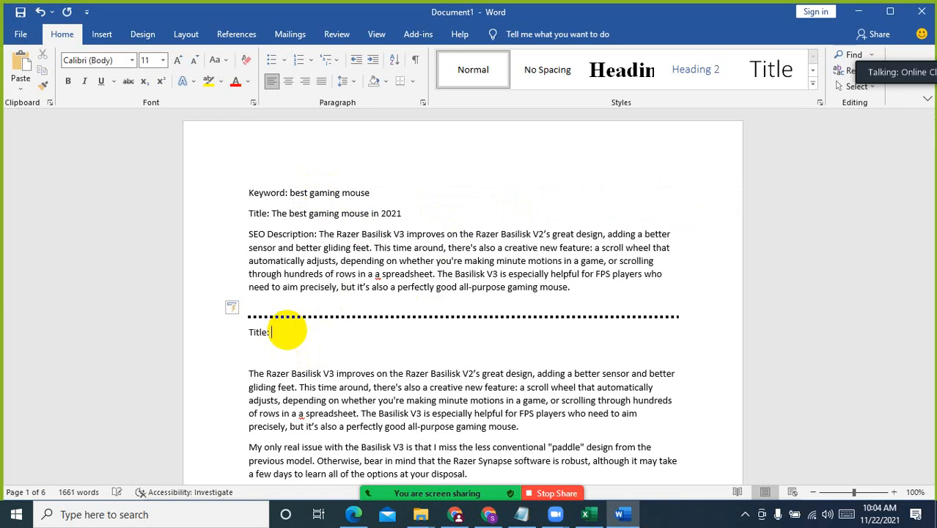
left_click(271, 213)
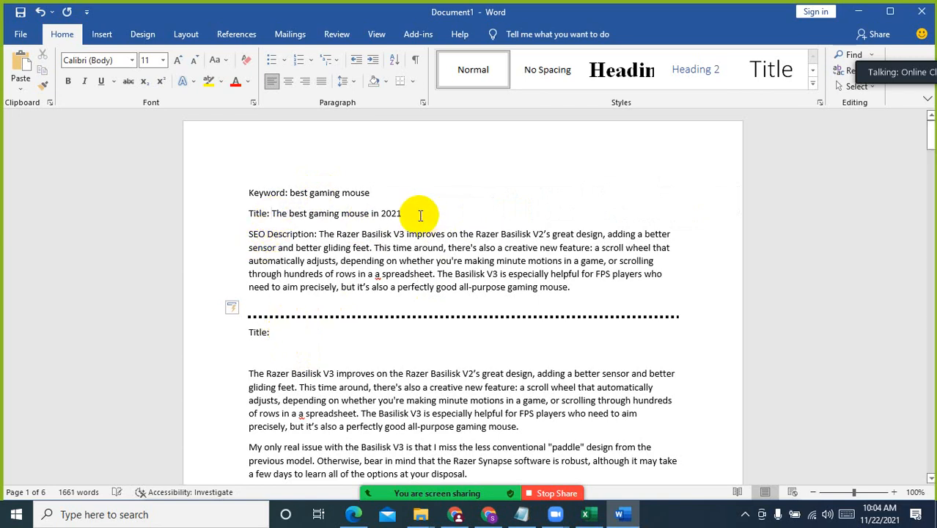
left_click(420, 215, "shift")
key("ctrl+c")
left_click(299, 330)
key("ctrl+v")
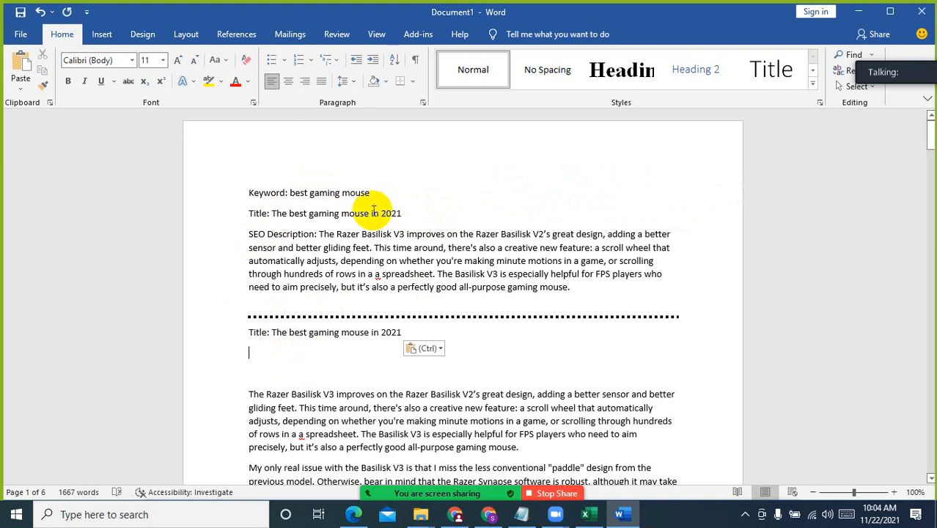
Change the upper title to "The best gaming mouse in November 2021" and replace the title below the divider with a copy of it
left_click(380, 214)
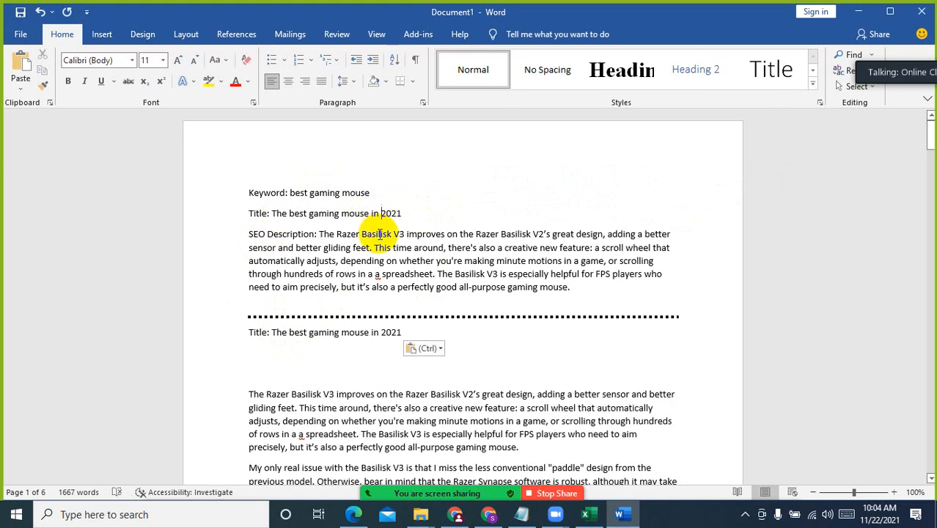
type("No")
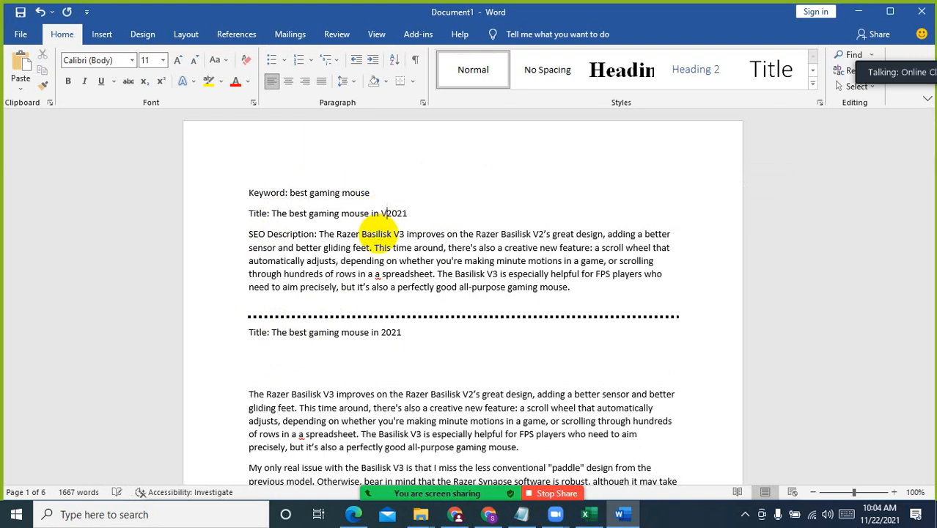
type("vember")
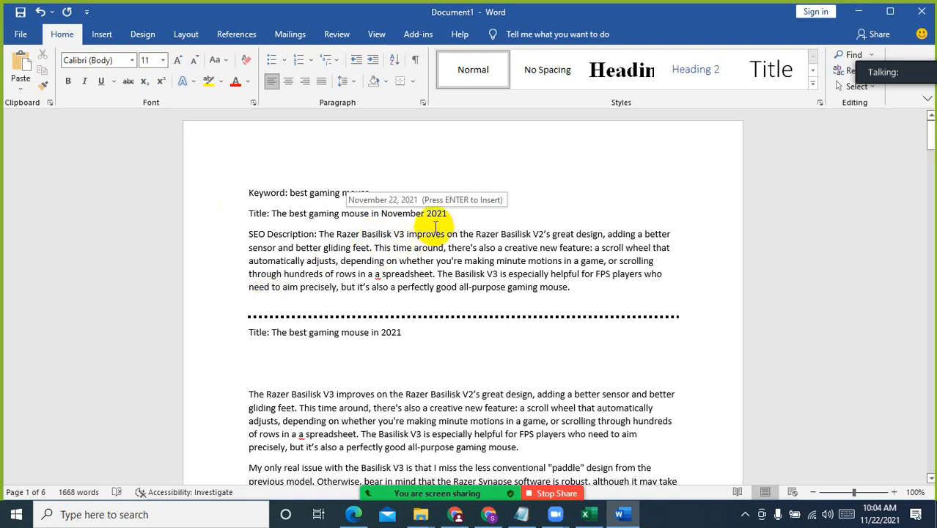
left_click(270, 214, "shift")
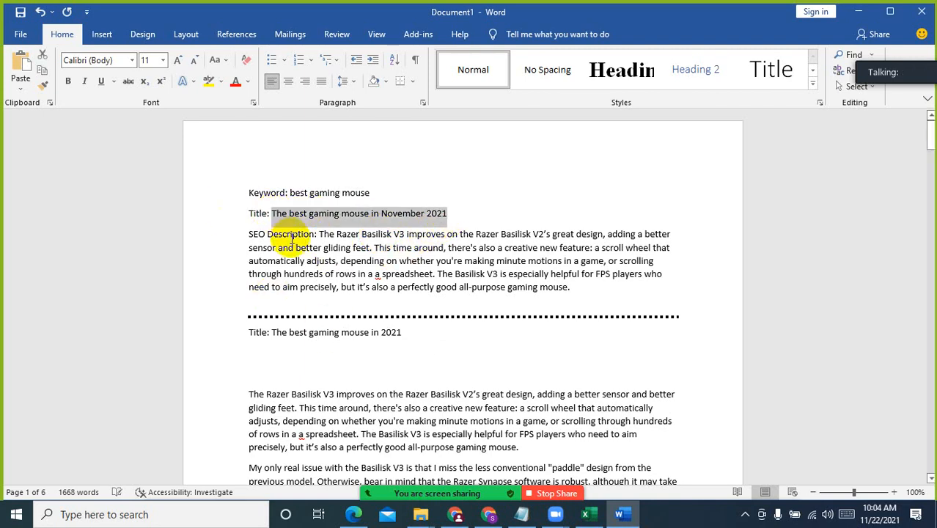
left_click(271, 332)
left_click(407, 332, "shift")
key("ctrl+v")
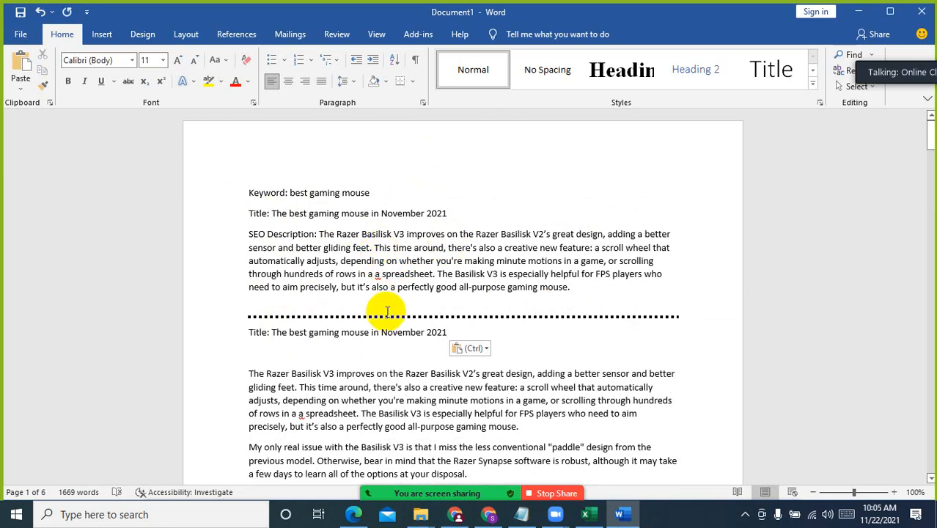
Add an "Intro:" label on the empty line between the lower title and the first Razer Basilisk V3 paragraph
left_click(368, 247)
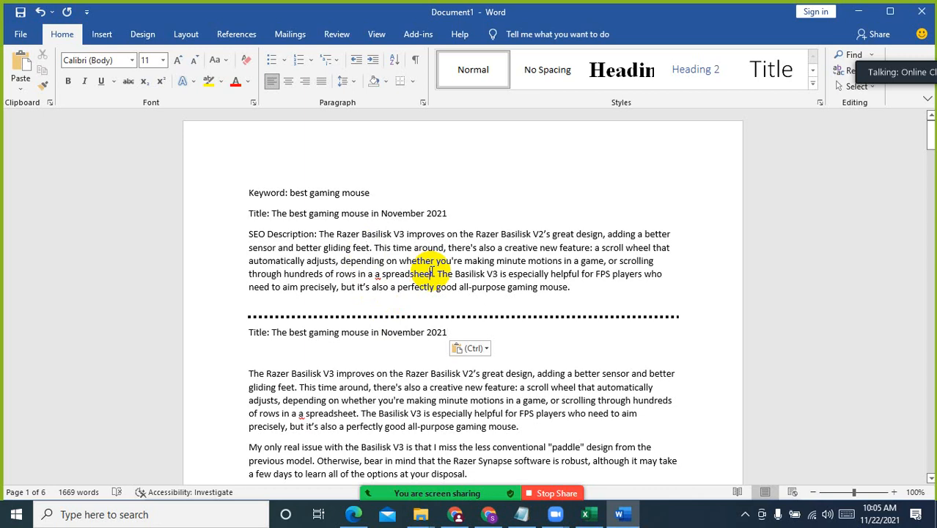
scroll(431, 272, "down", 2)
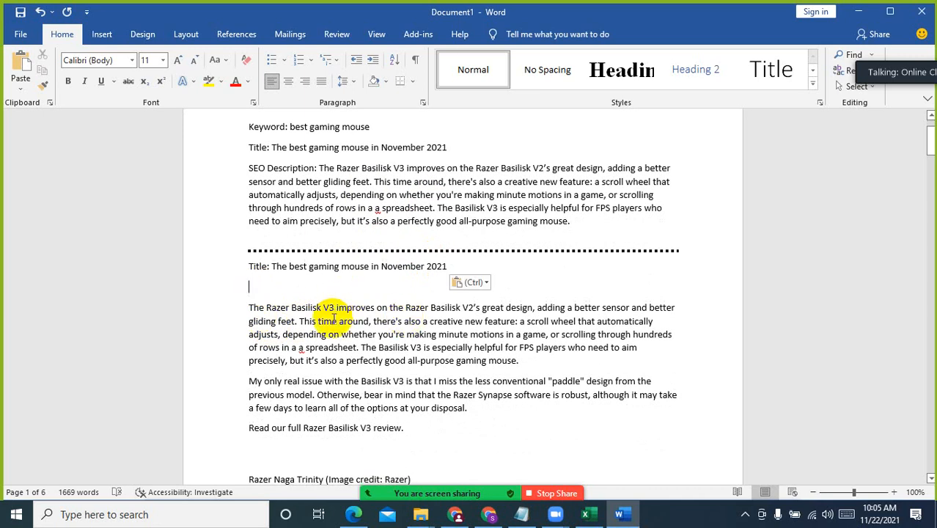
type("Intro:")
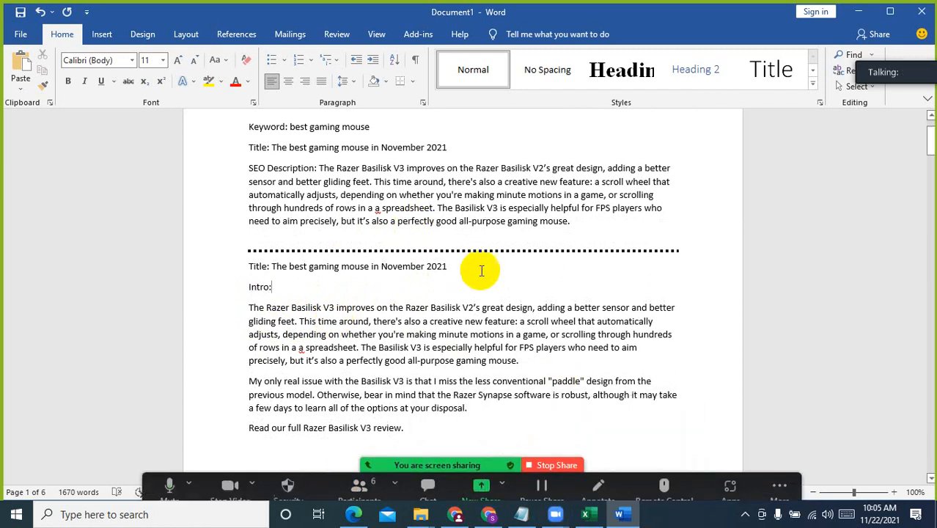
left_click(272, 285)
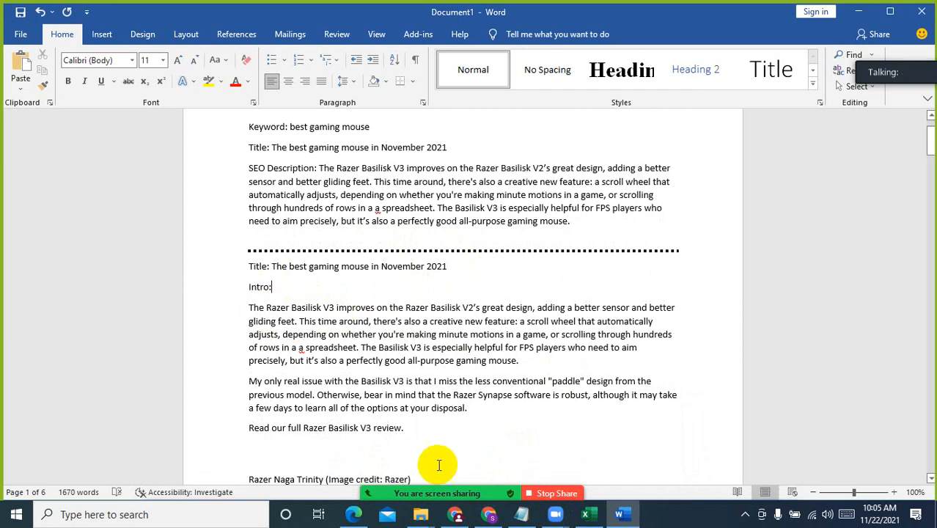
Mute all participants in the Zoom meeting, letting them unmute themselves, and minimize the participants list
left_click(360, 484)
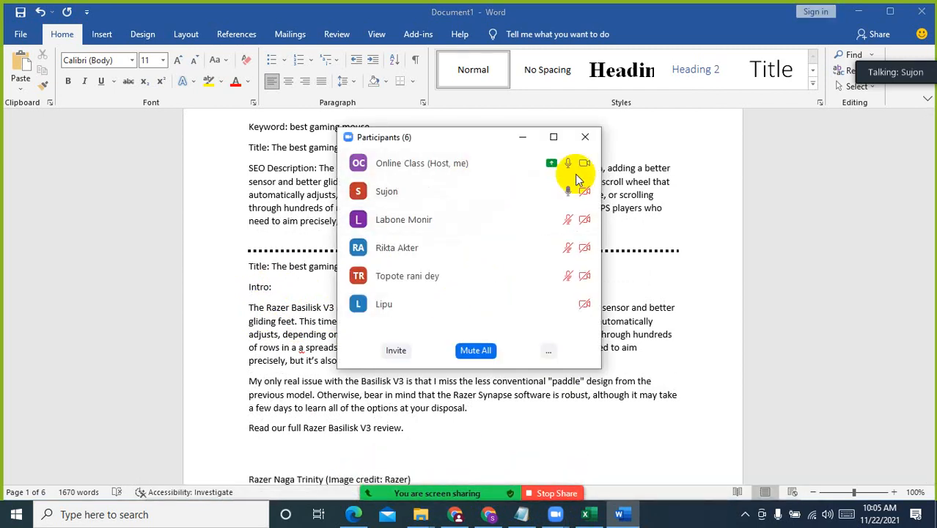
left_click(475, 350)
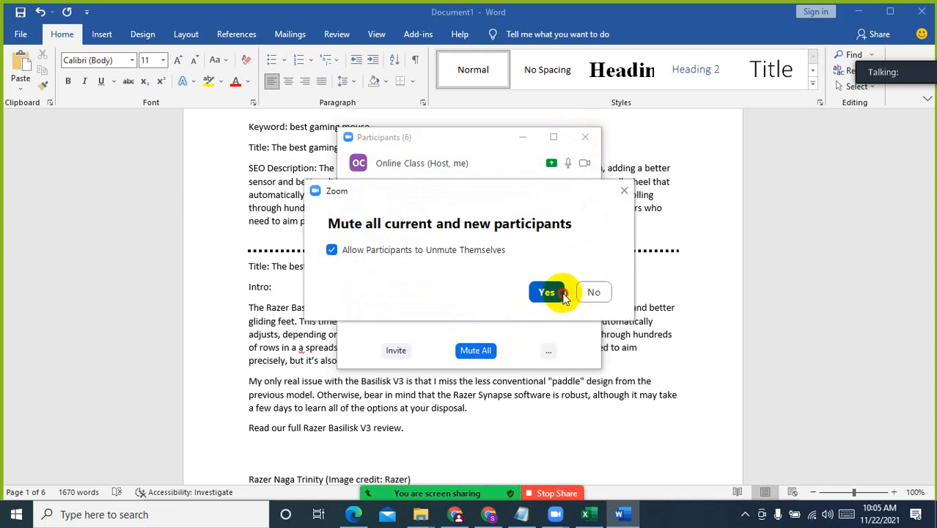
left_click(605, 292)
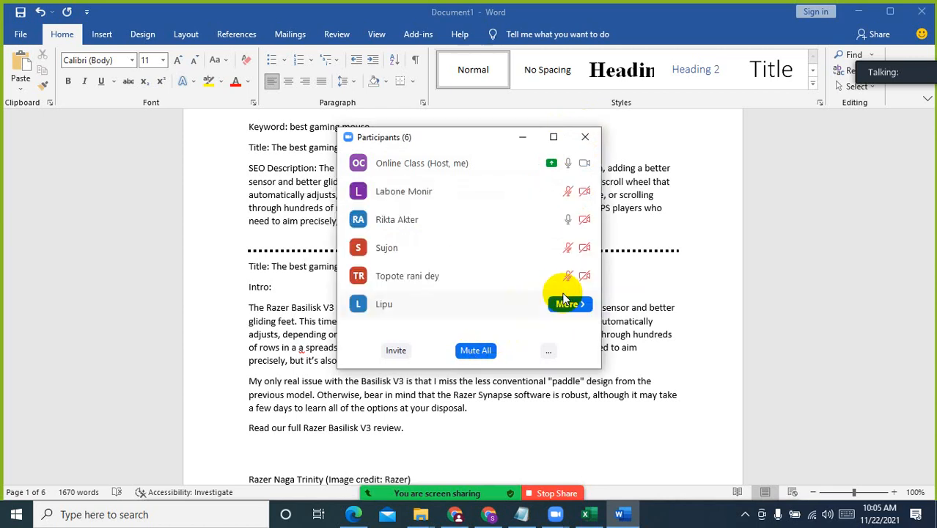
left_click(525, 138)
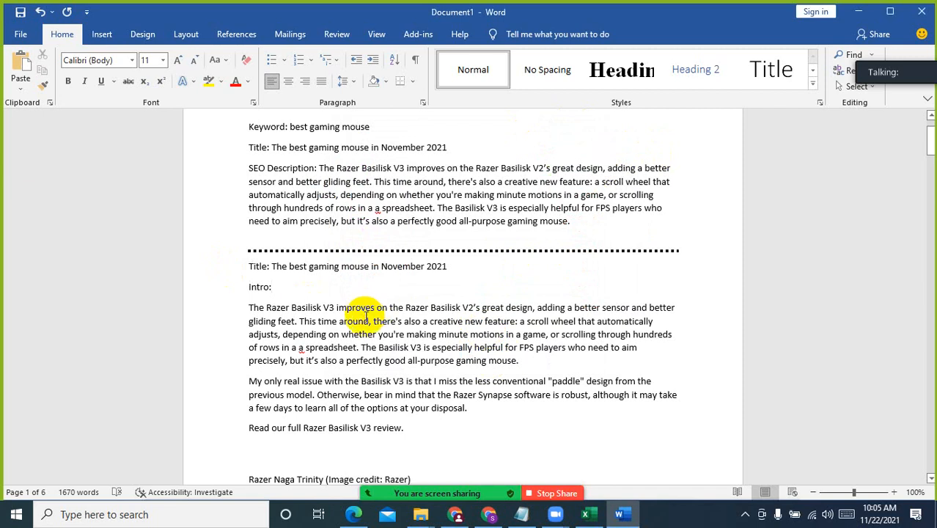
Delete the text "Razer Naga Trinity (Image credit: Razer)" from the line above "6. Razer Naga Trinity"
scroll(359, 311, "down", 3)
left_click(436, 306)
left_click(316, 357)
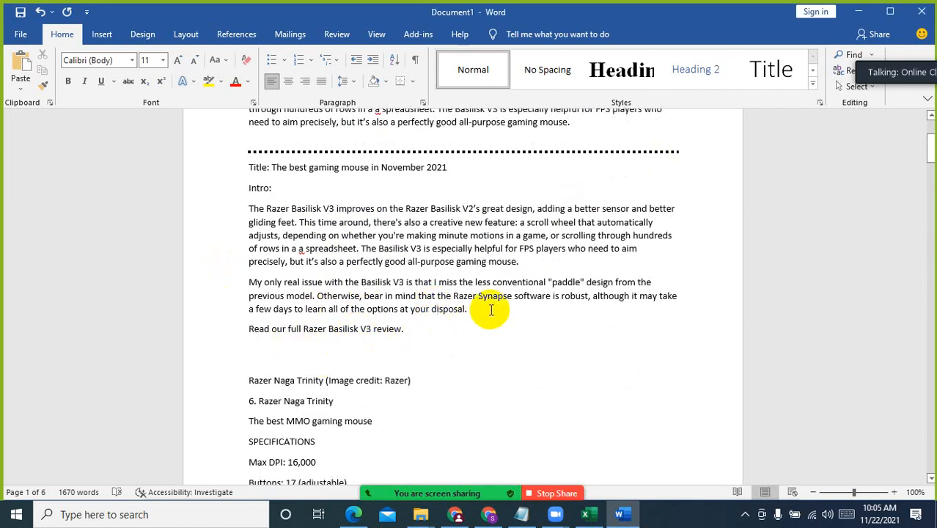
scroll(429, 360, "down", 2)
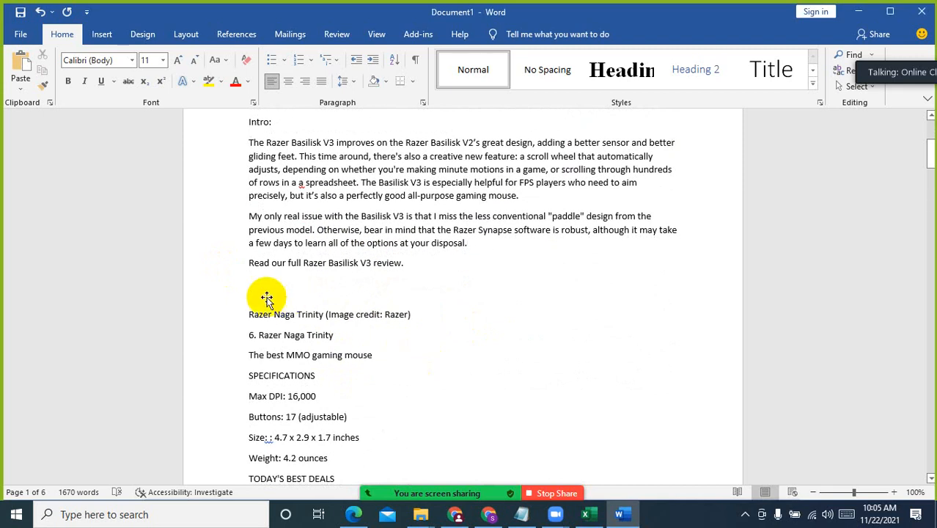
left_click_drag(425, 315, 328, 313)
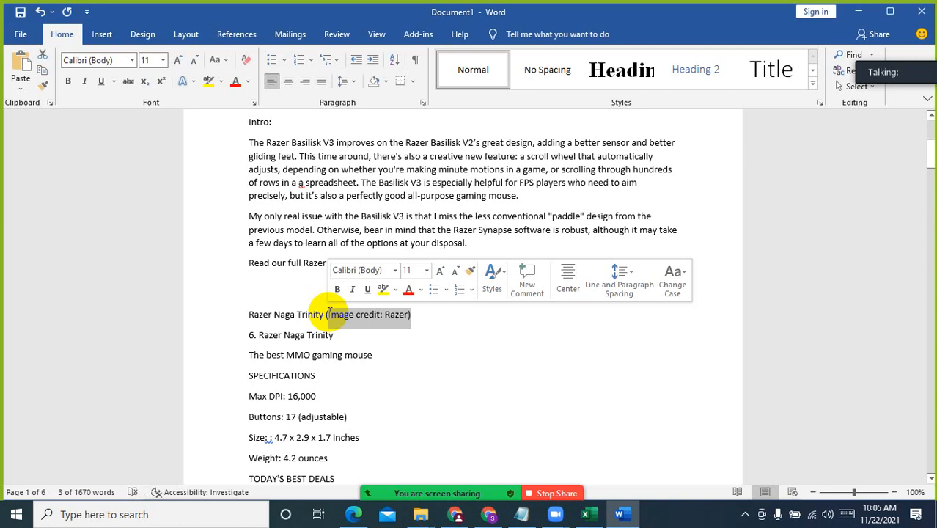
key("Delete")
key("BackSpace")
key("BackSpace")
key("BackSpace")
key("BackSpace")
key("BackSpace")
key("BackSpace")
key("BackSpace")
key("BackSpace")
key("BackSpace")
key("BackSpace")
key("BackSpace")
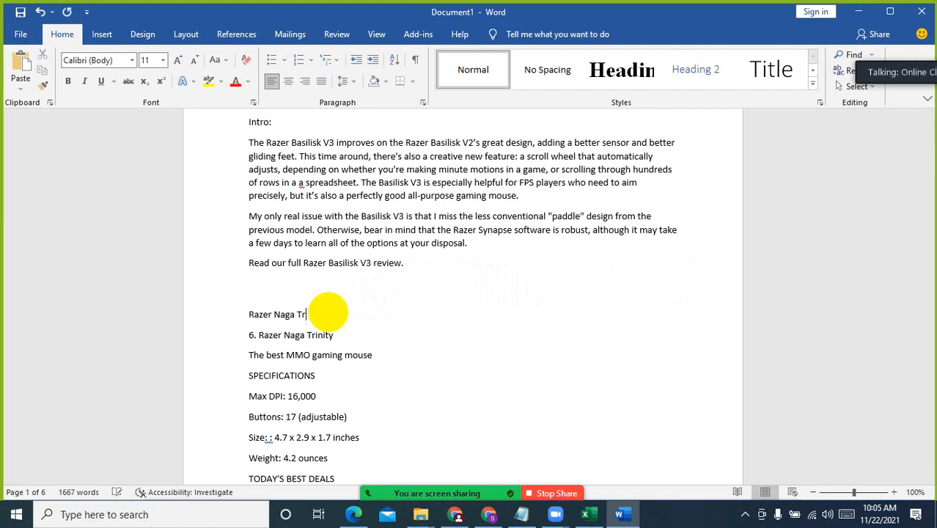
key("BackSpace")
key("BackSpace")
key("BackSpace")
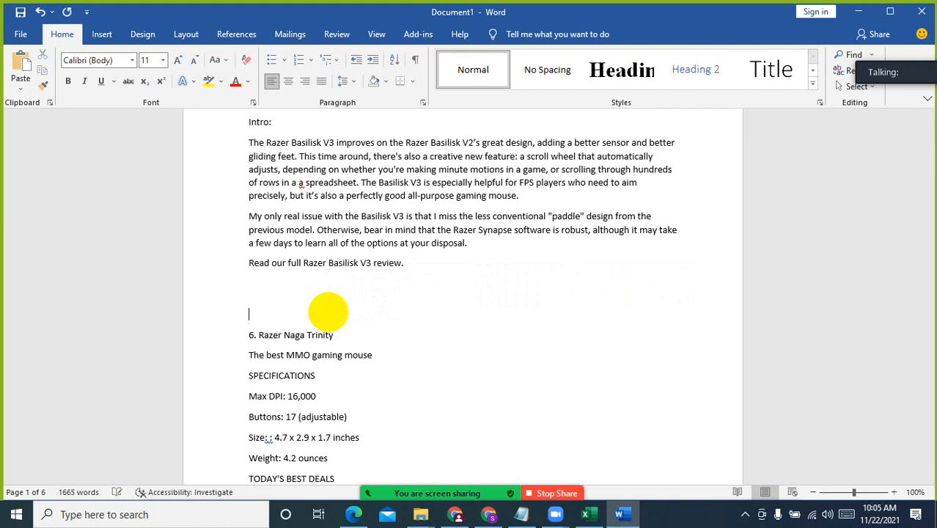
Insert blank lines after the second intro paragraph and add a "Top Picks:" label there
scroll(372, 328, "down", 10)
scroll(374, 330, "up", 10)
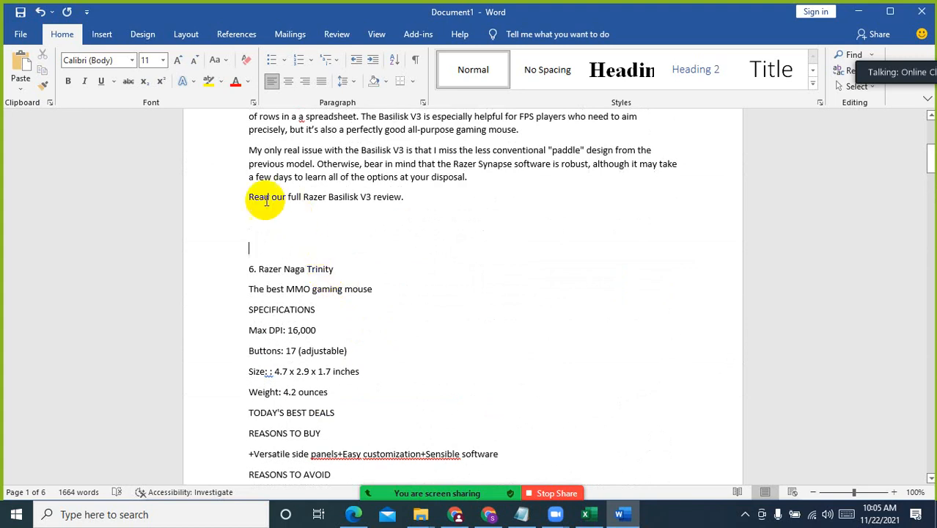
left_click(507, 176)
key("Return")
key("Return")
key("Return")
key("Return")
key("Return")
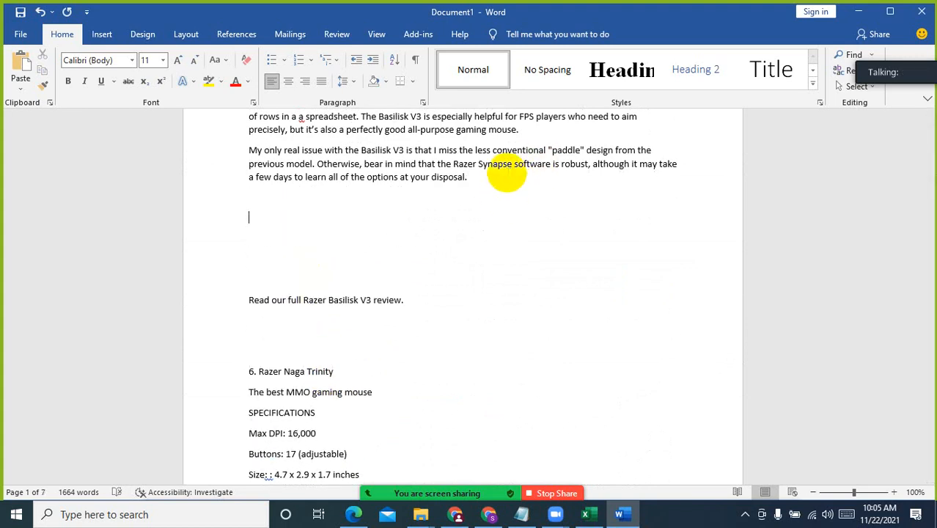
type("Top Picks:")
key("Return")
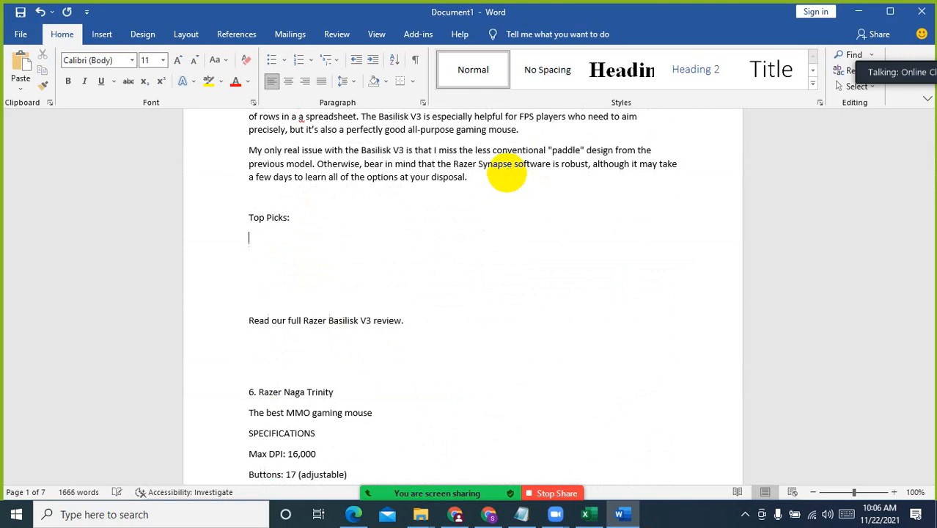
Add empty placeholder entries numbered 1 to 10 under "Top Picks:", each on its own line
type("1.")
key("Return")
type("2")
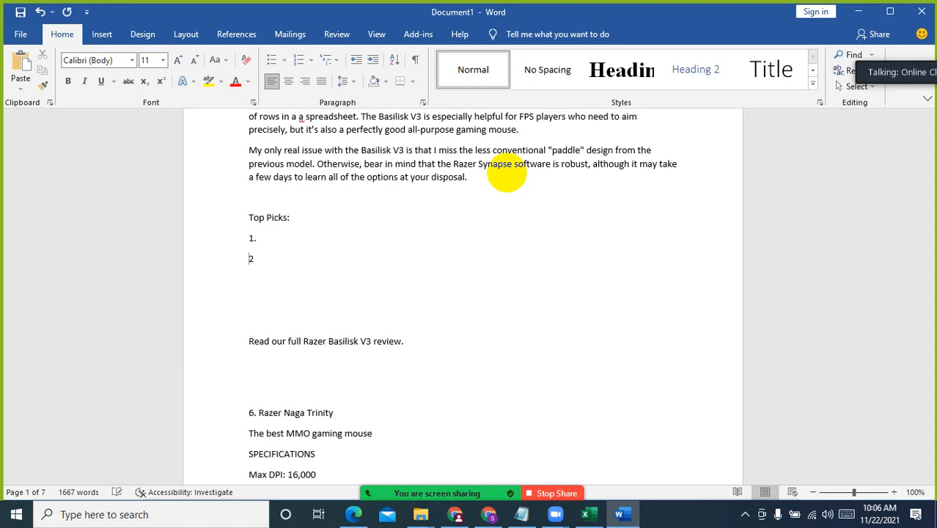
type(".")
key("Return")
type("3")
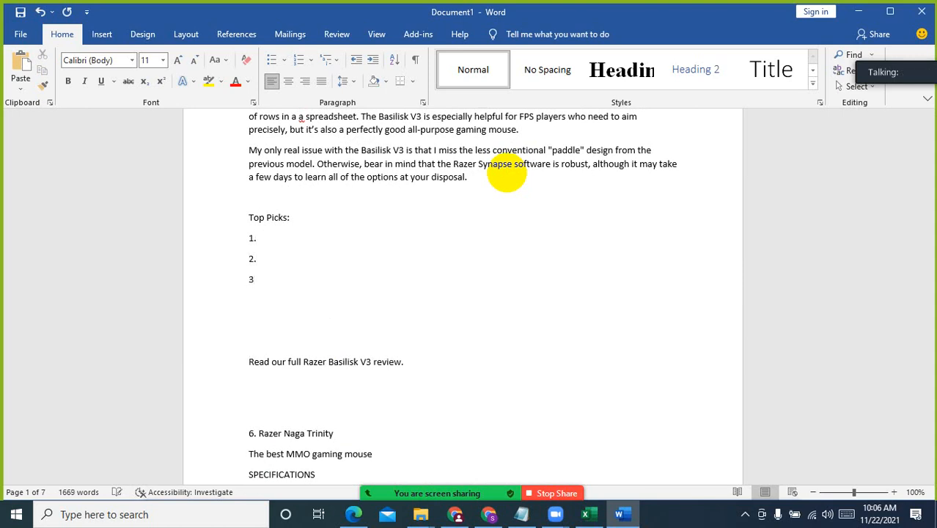
key("Return")
type("4.")
key("Return")
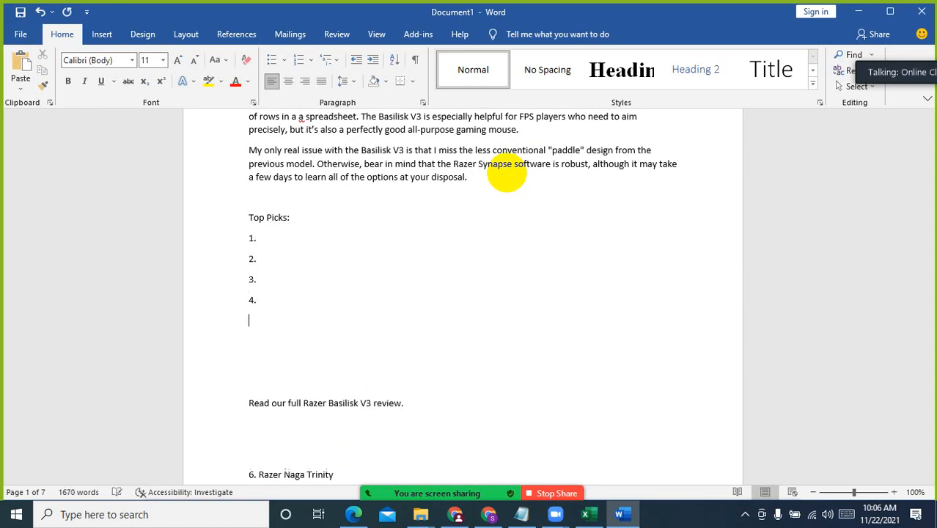
key("Return")
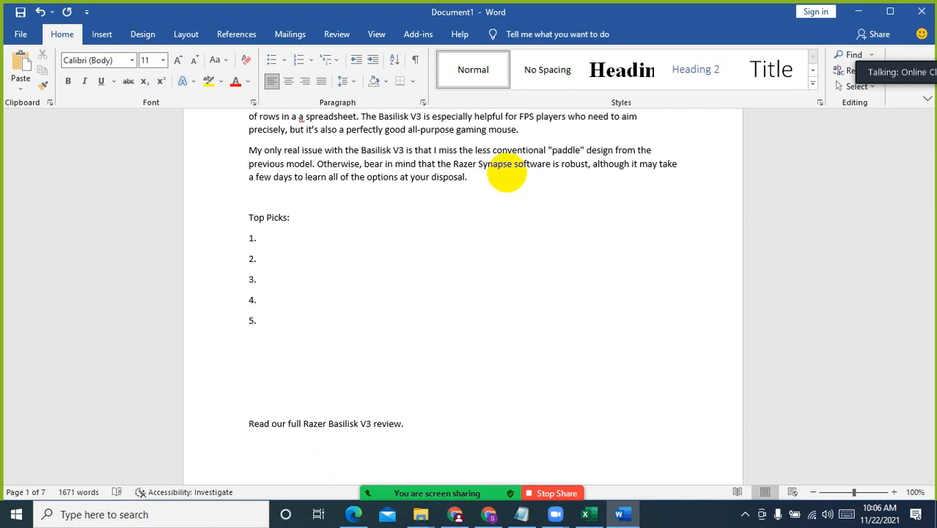
type("6.")
key("Return")
type("7.")
key("Return")
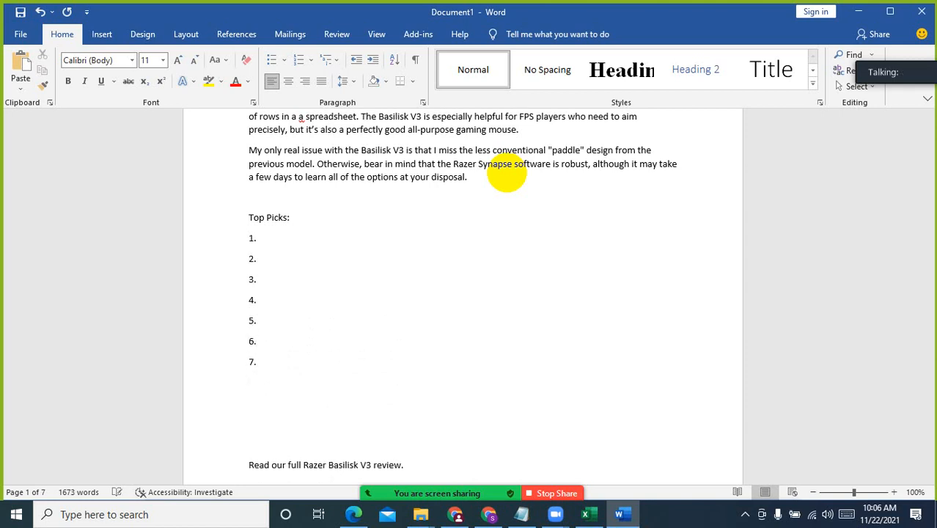
type("8")
key("Return")
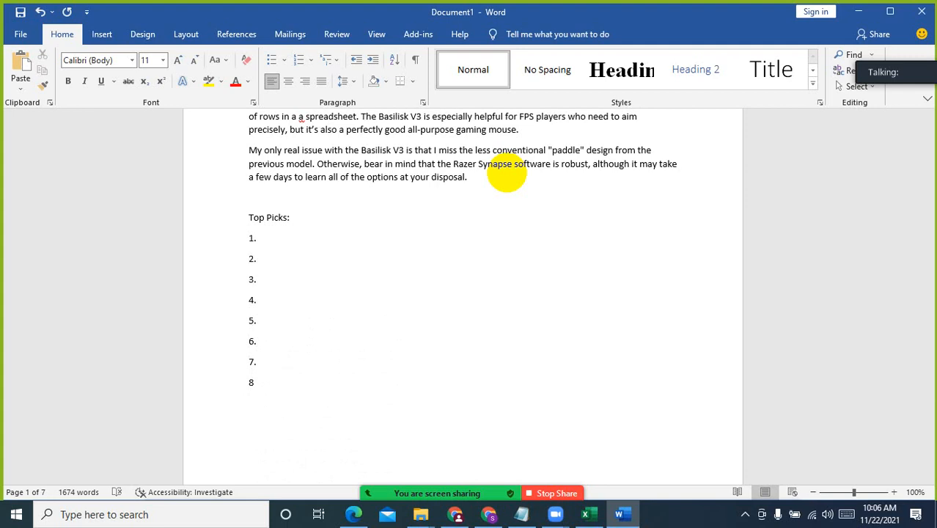
type("0")
Add the missing periods after the placeholder numbers 8, 9 and 10
left_click(262, 384)
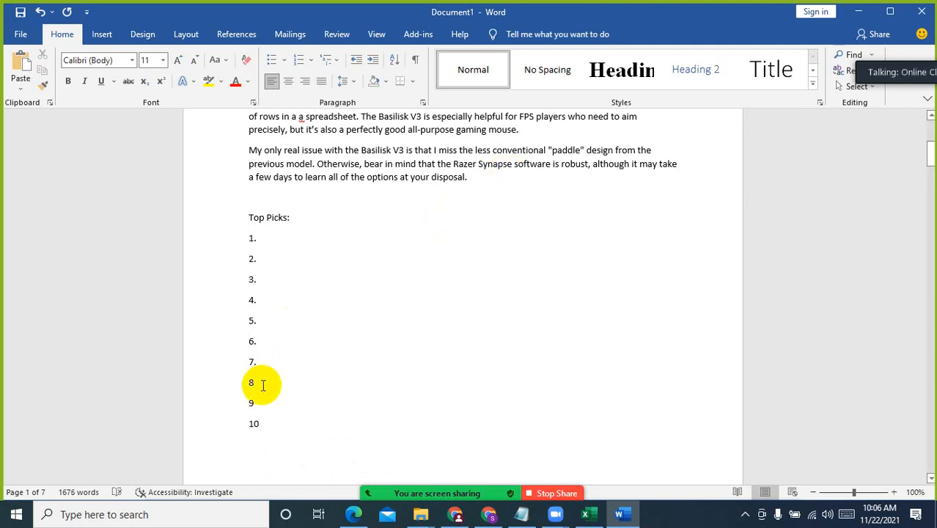
type(".")
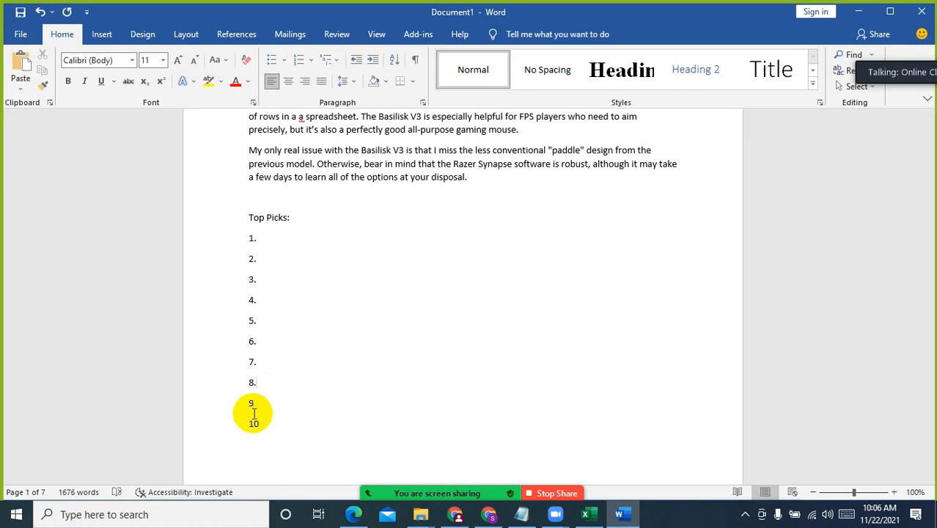
left_click(275, 404)
type(".")
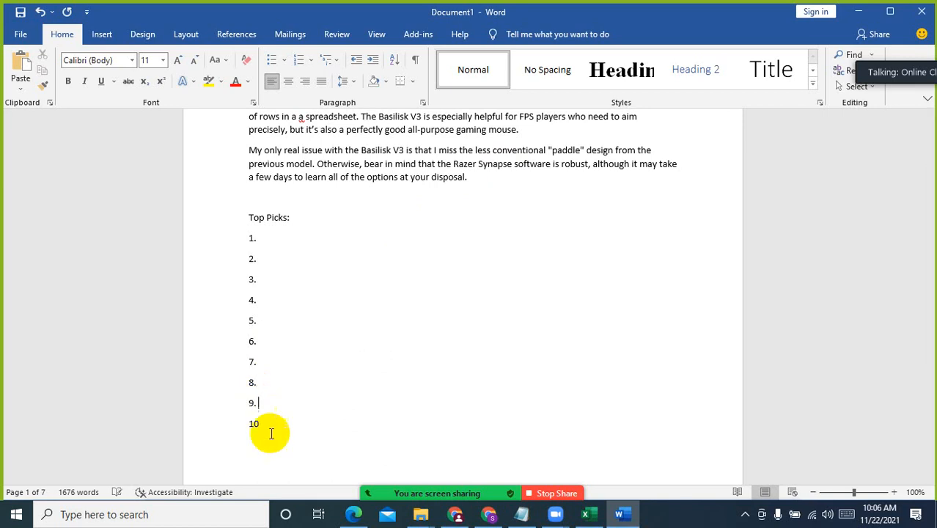
type(".")
left_click(345, 362)
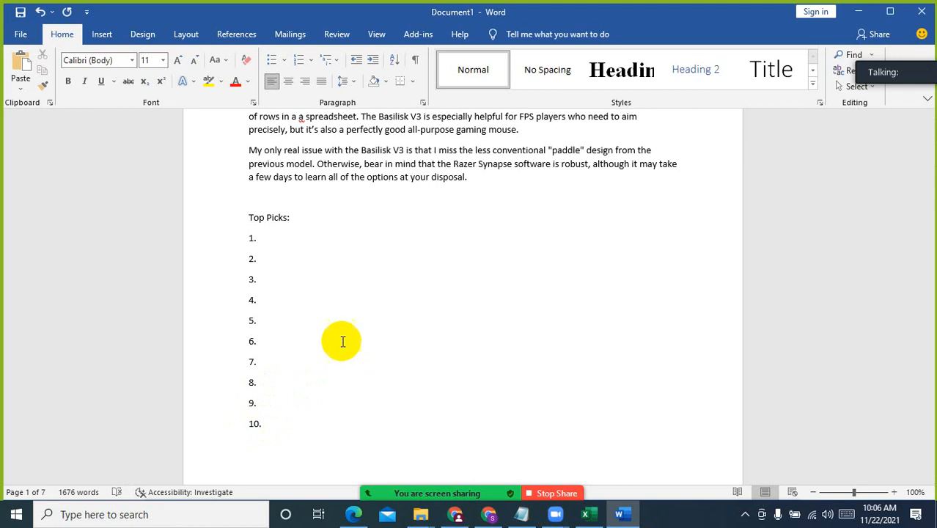
Switch to Chrome, show the Tom's Hardware best gaming mouse article and browse the products under "Included in this guide"
scroll(342, 339, "up", 3)
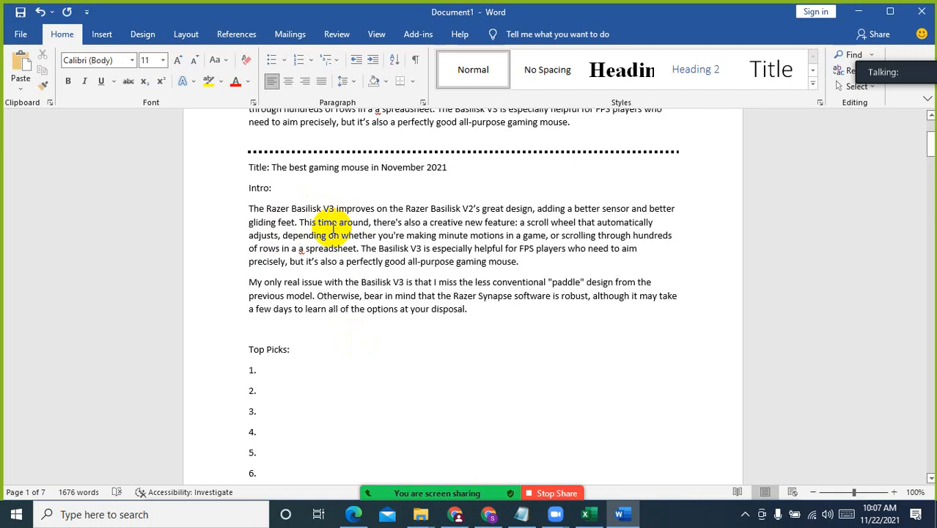
scroll(309, 374, "down", 3)
left_click(287, 266)
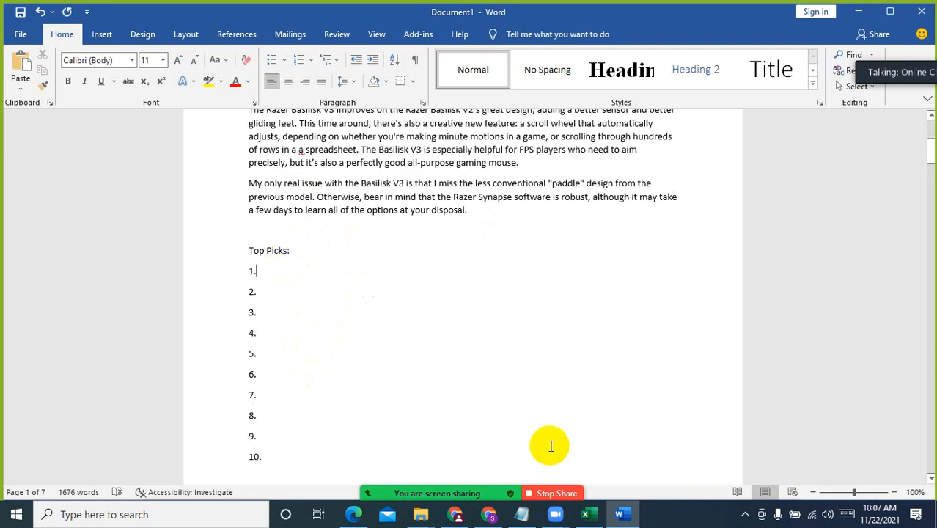
left_click(488, 514)
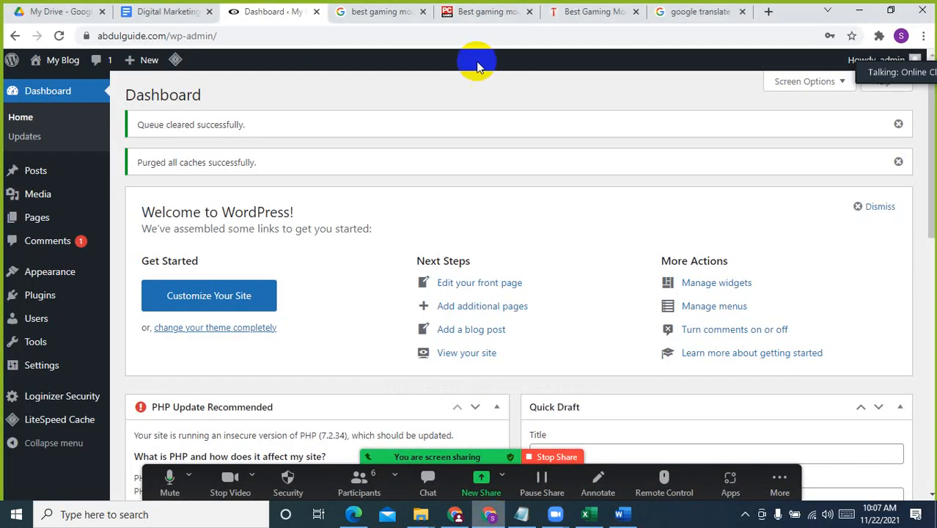
left_click(619, 11)
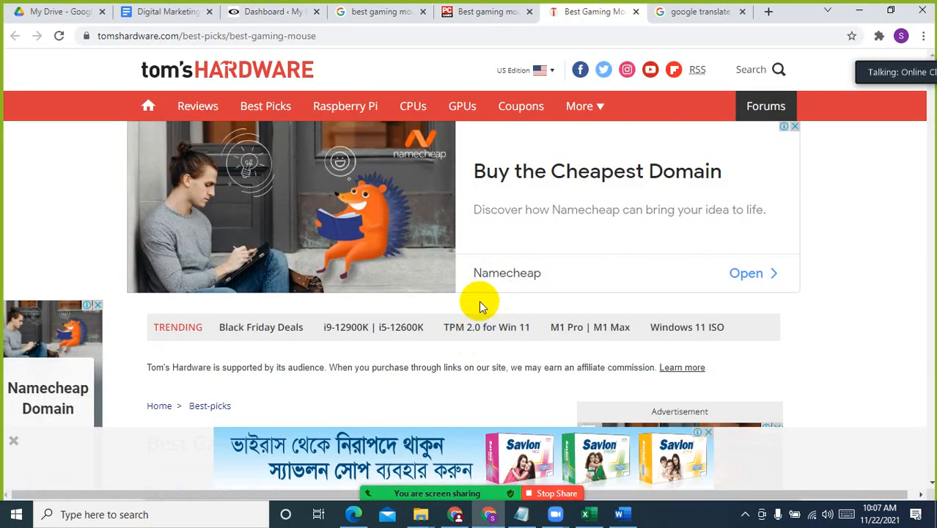
scroll(478, 301, "down", 10)
scroll(396, 299, "up", 6)
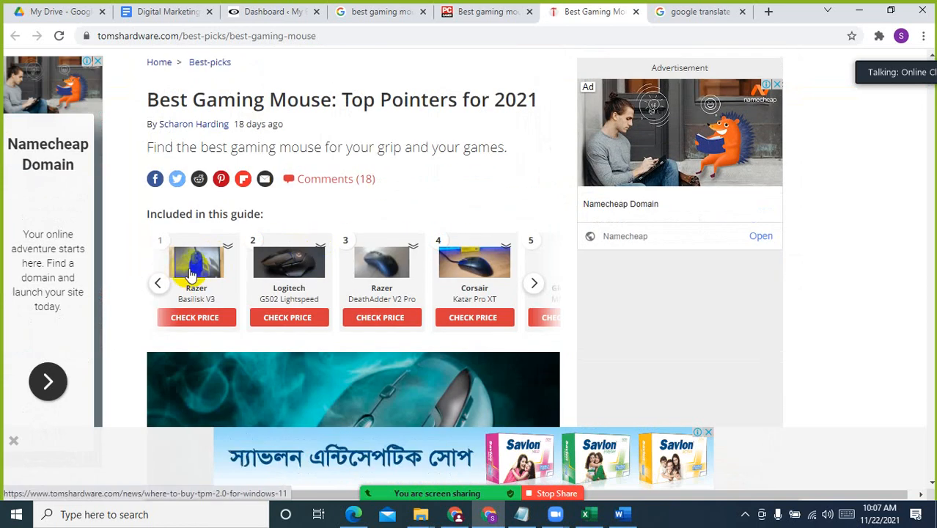
left_click(533, 284)
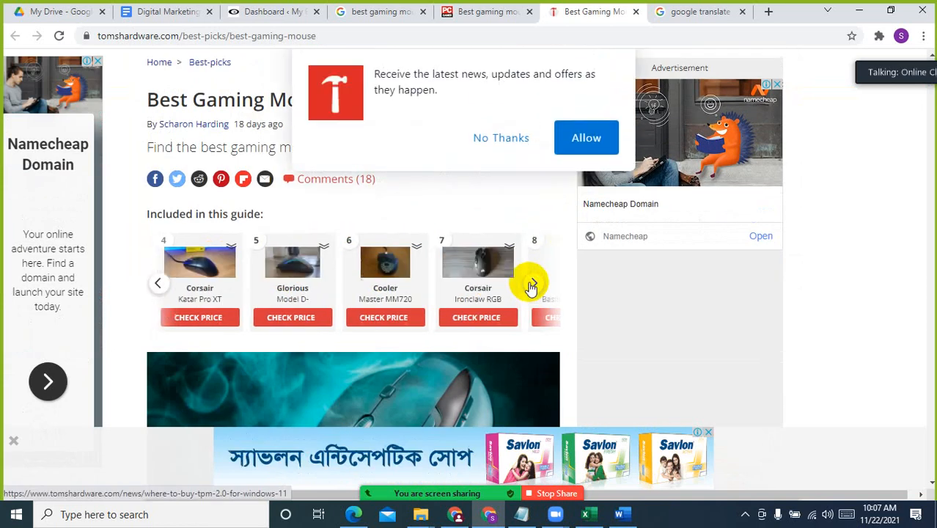
left_click(533, 284)
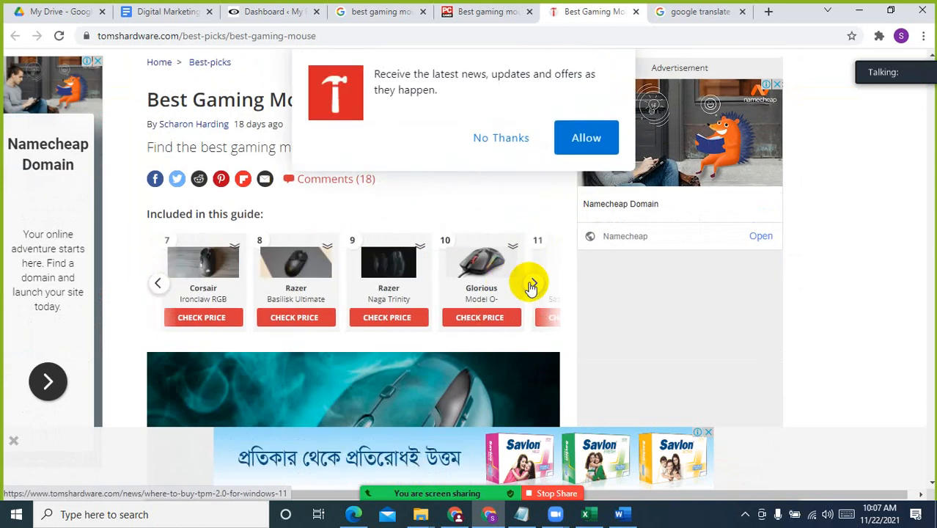
Select and copy the "Best gaming mouse round-up at a glance" heading together with its list of ten mice
scroll(363, 293, "down", 15)
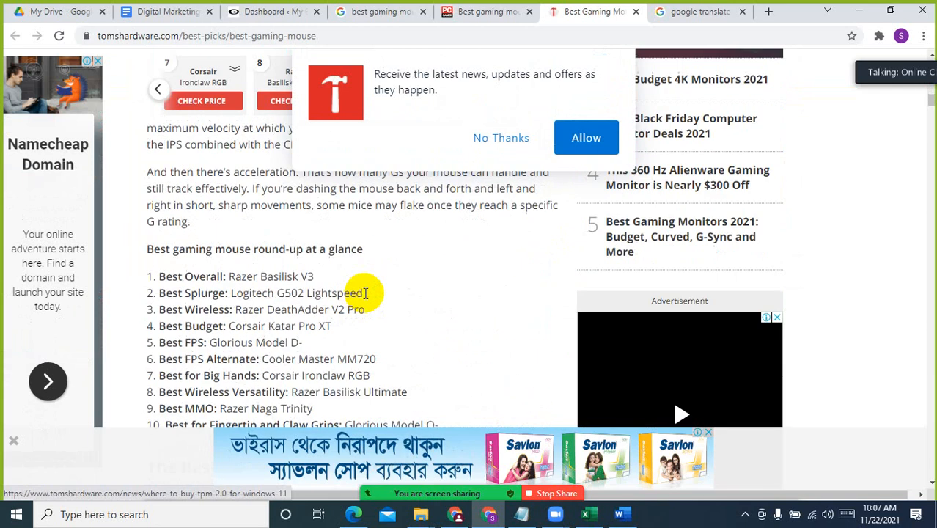
scroll(366, 293, "down", 5)
scroll(352, 291, "up", 5)
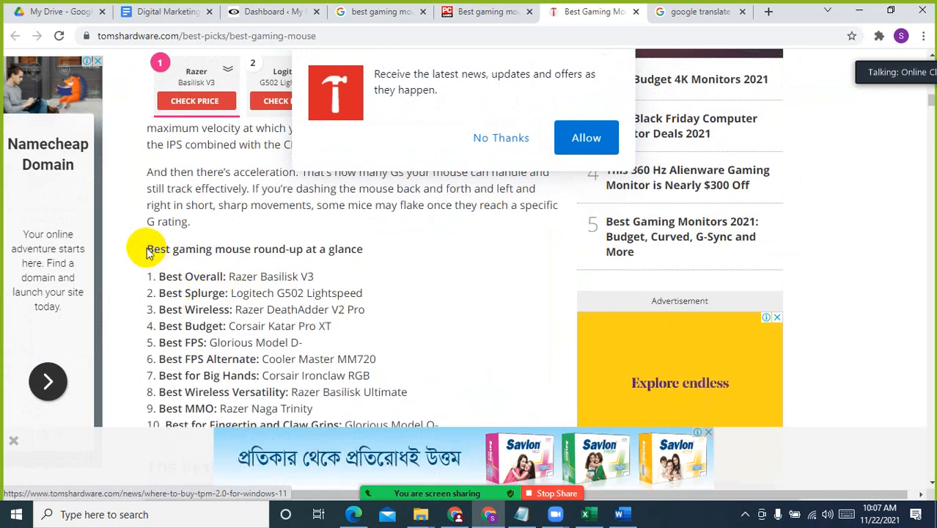
left_click(367, 250)
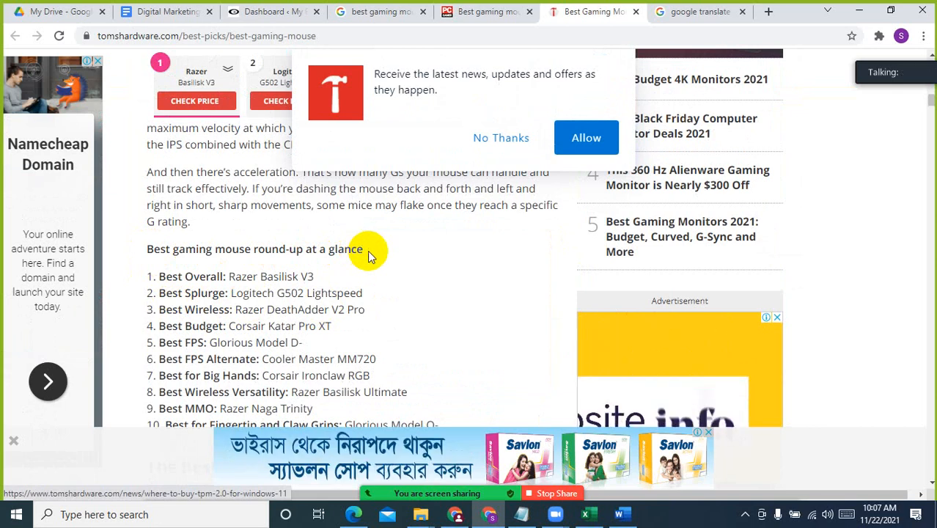
scroll(366, 257, "down", 2)
left_click(454, 293, "shift")
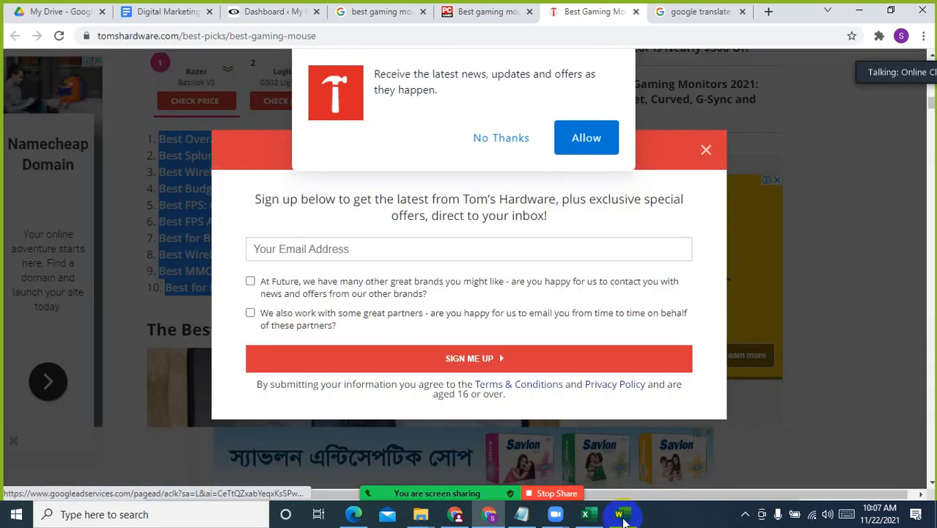
Switch to Word and paste the copied round-up on a new line directly below "Top Picks:"
left_click(619, 514)
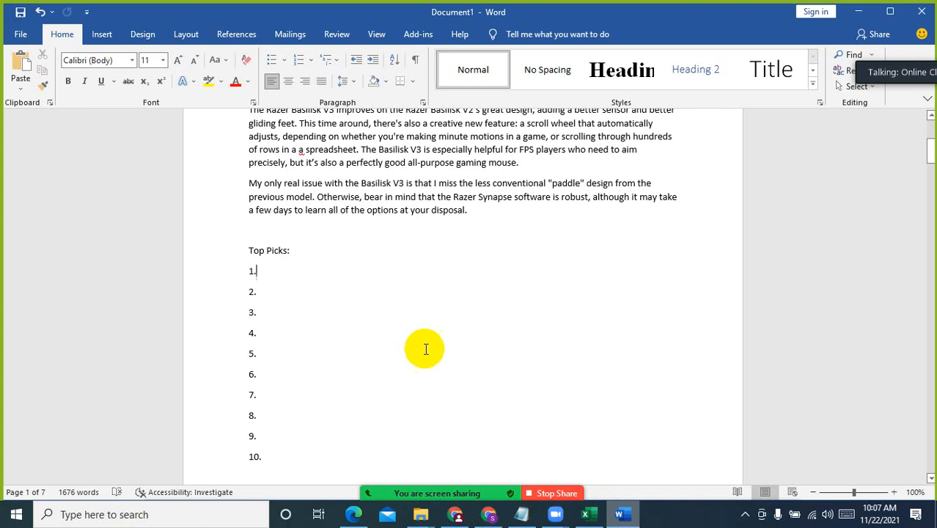
left_click(308, 250)
key("Return")
type("Best gaming mouse round-up at a glance Best Overall: Razer Basilisk V3 Best Splurge: Logitech G502 Lightspeed Best Wireless: Razer DeathAdder V2 Pro Best Budget: Corsair Katar Pro XT Best FPS: Glorious Model D- Best FPS Alternate: Cooler Master MM720 Best for Big Hands: Corsair Ironclaw RGB Best Wireless Versatility: Razer Basilisk Ultimate Best MMO: Razer Naga Trinity Best for Fingertip and Claw Grips: Glorious Model O-")
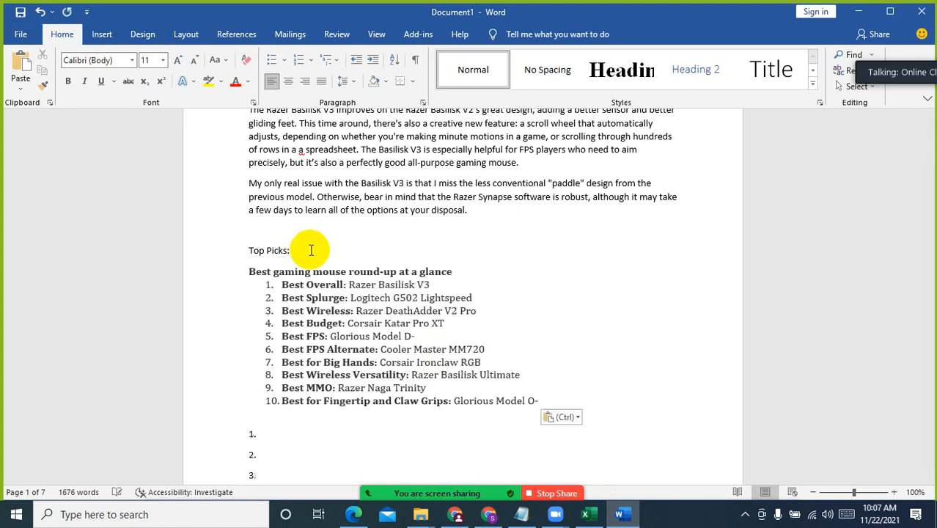
Delete the empty placeholder entries 1 to 10 below the pasted round-up list
scroll(366, 396, "down", 2)
scroll(262, 350, "down", 8)
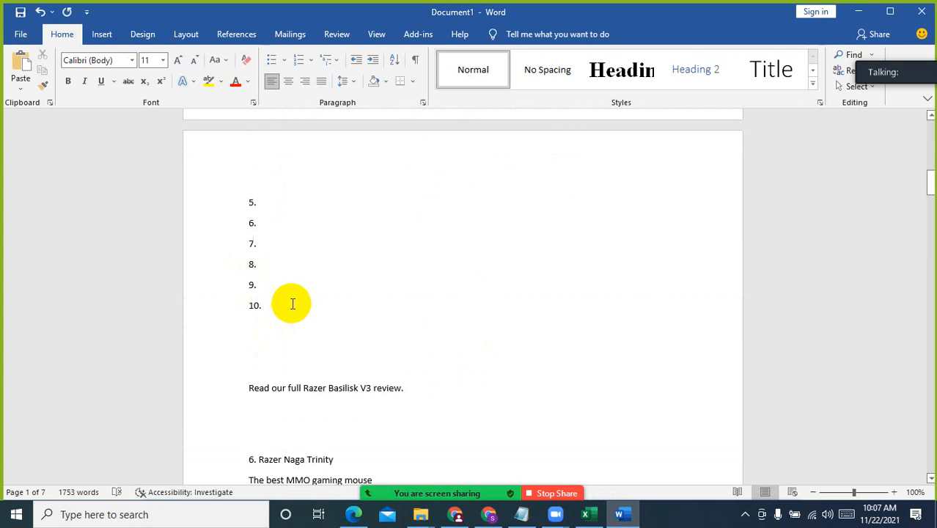
left_click(293, 303, "shift")
key("Delete")
scroll(292, 303, "up", 3)
scroll(291, 302, "up", 6)
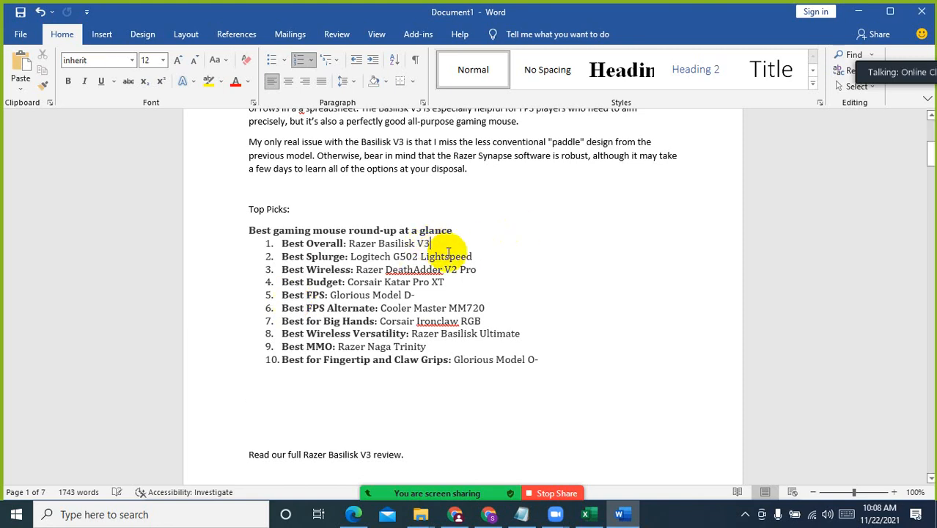
left_click(471, 256)
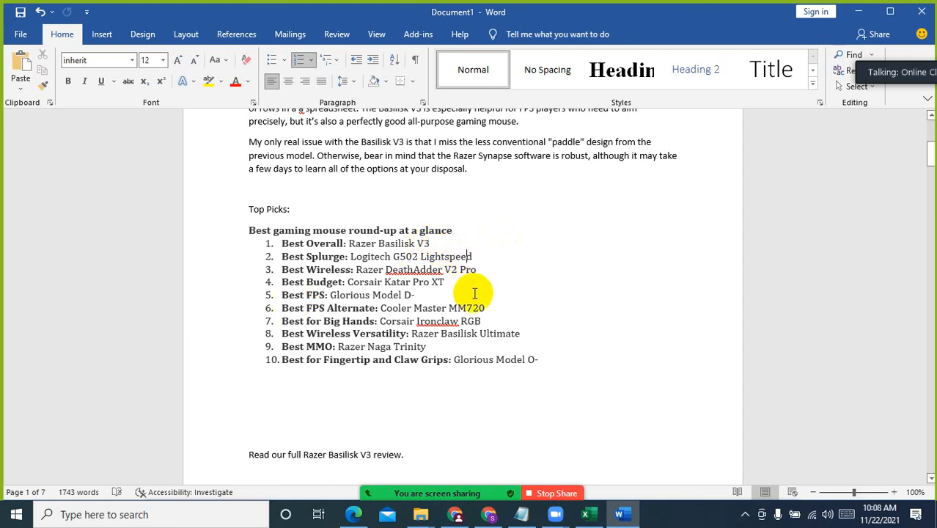
left_click(467, 344)
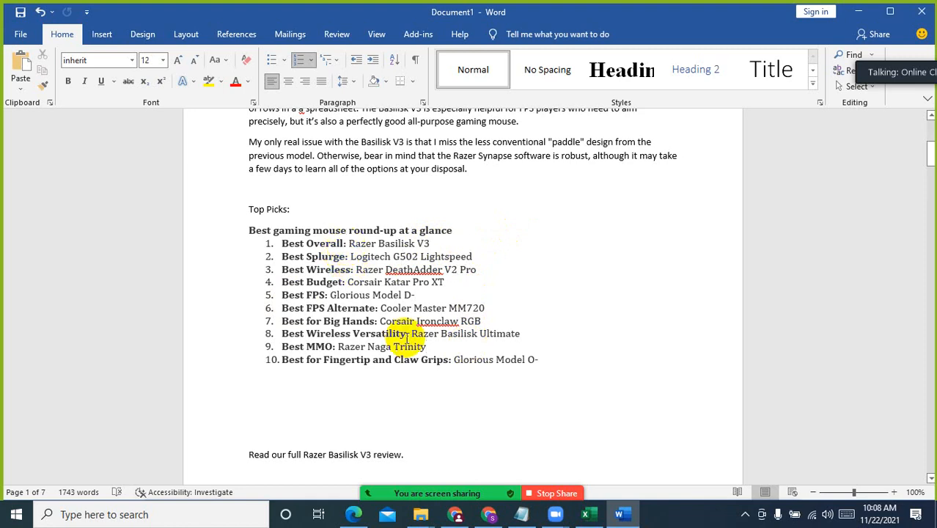
Copy "Razer Basilisk V3" from the top-picks list and replace the "6. Razer Naga Trinity" heading and its subtitle with it on its own line
scroll(406, 339, "down", 6)
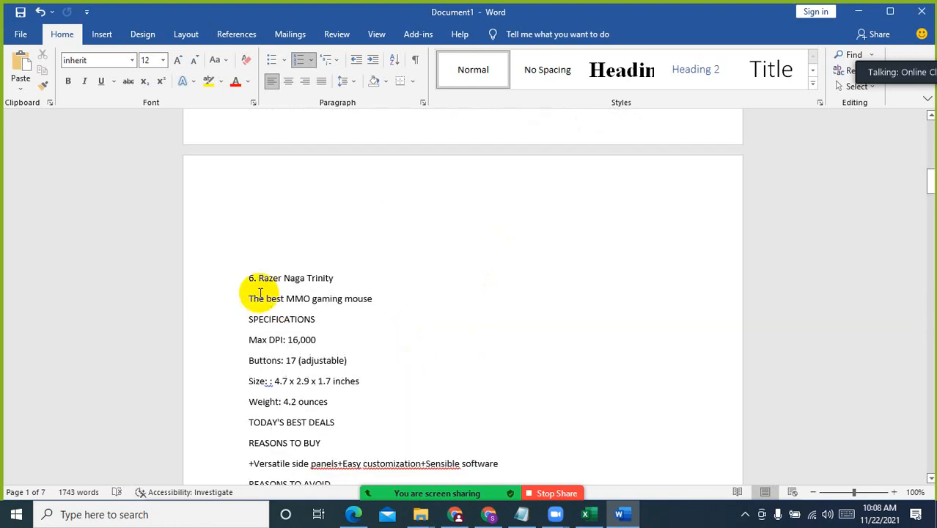
scroll(351, 327, "up", 6)
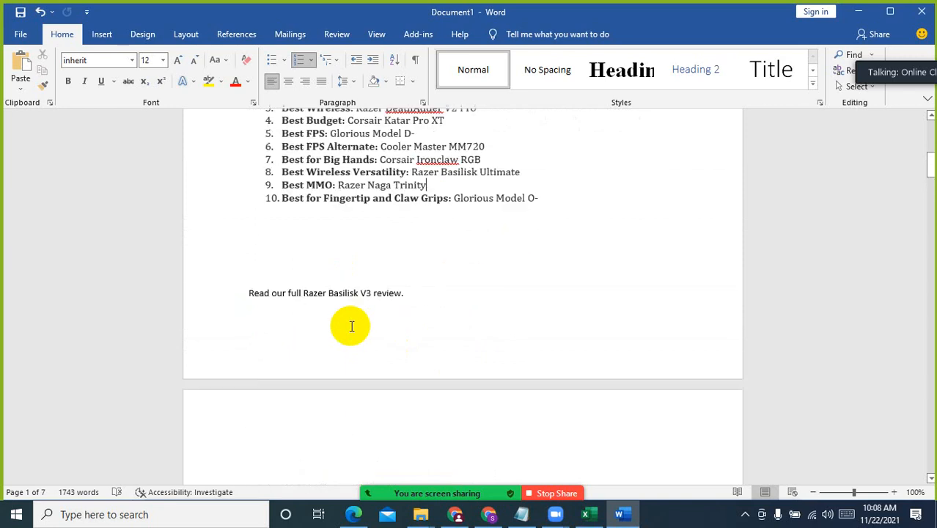
left_click(433, 243)
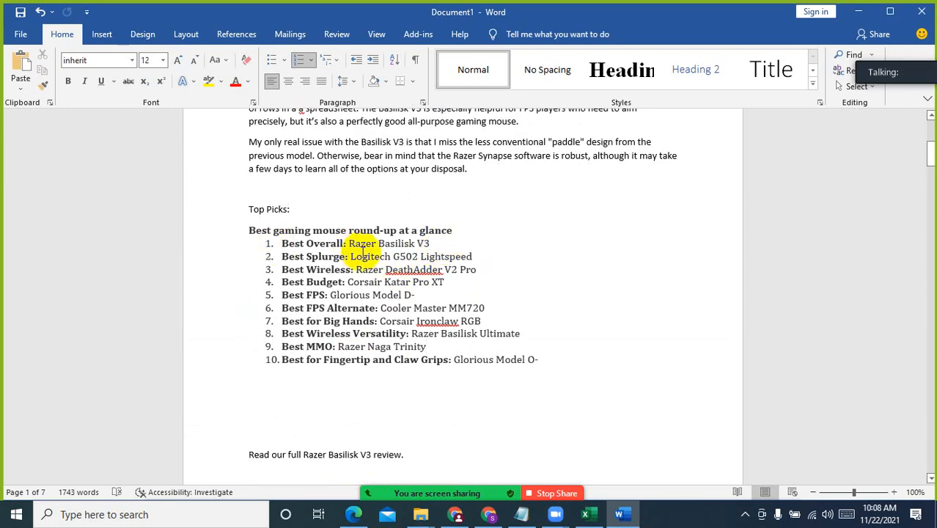
left_click(350, 244, "shift")
key("ctrl+c")
scroll(424, 344, "down", 8)
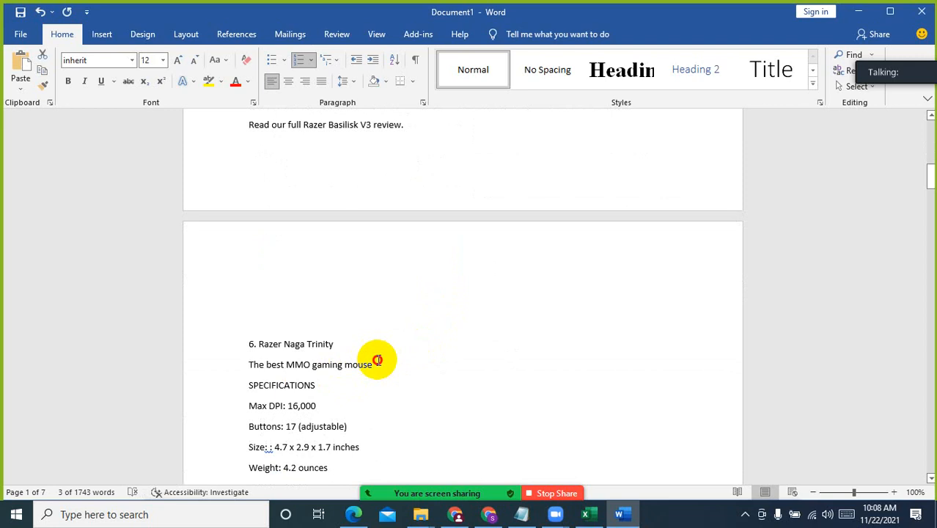
left_click(374, 360)
left_click(247, 344, "shift")
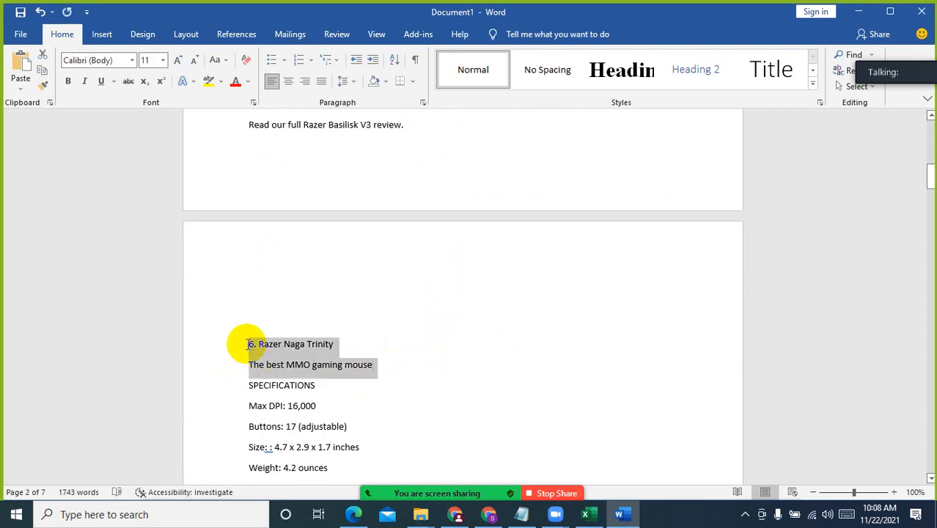
key("ctrl+v")
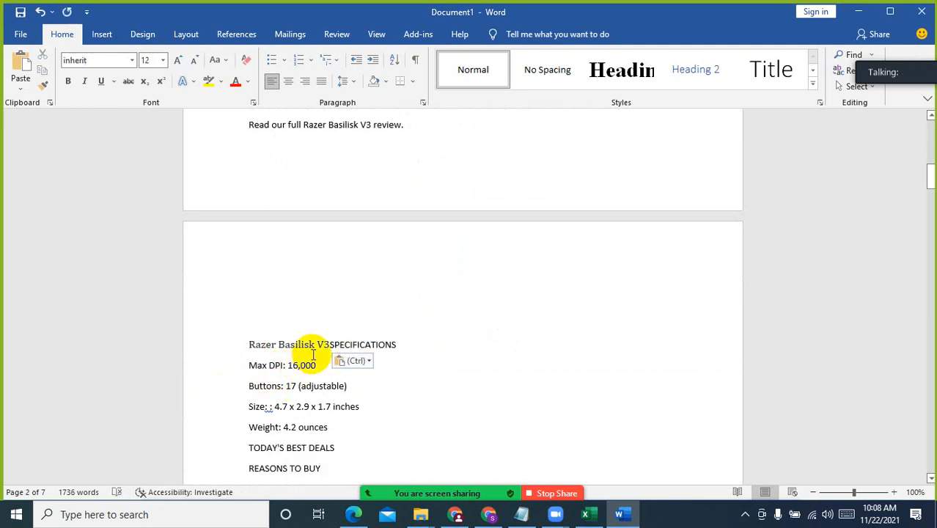
key("Return")
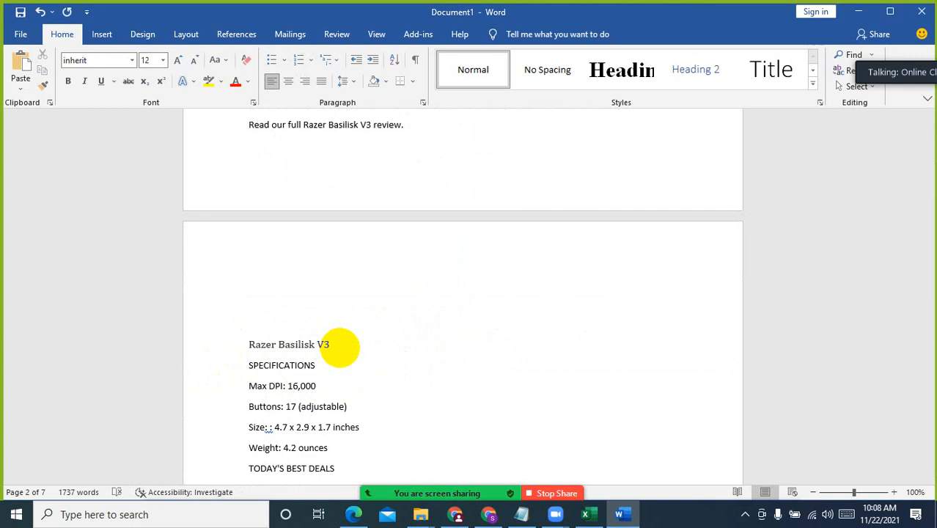
Delete the "TODAY'S BEST DEALS" line below the weight specification in the Razer Basilisk V3 section
scroll(340, 348, "down", 4)
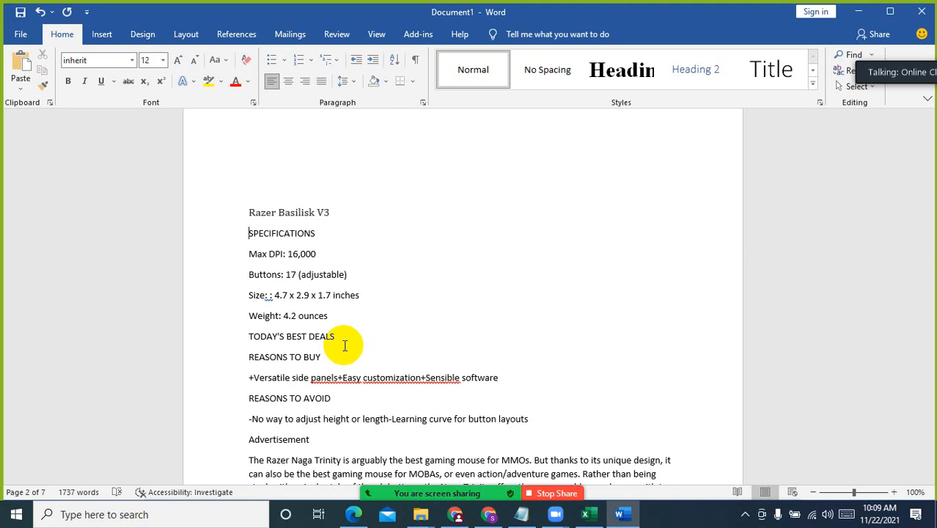
left_click(325, 256)
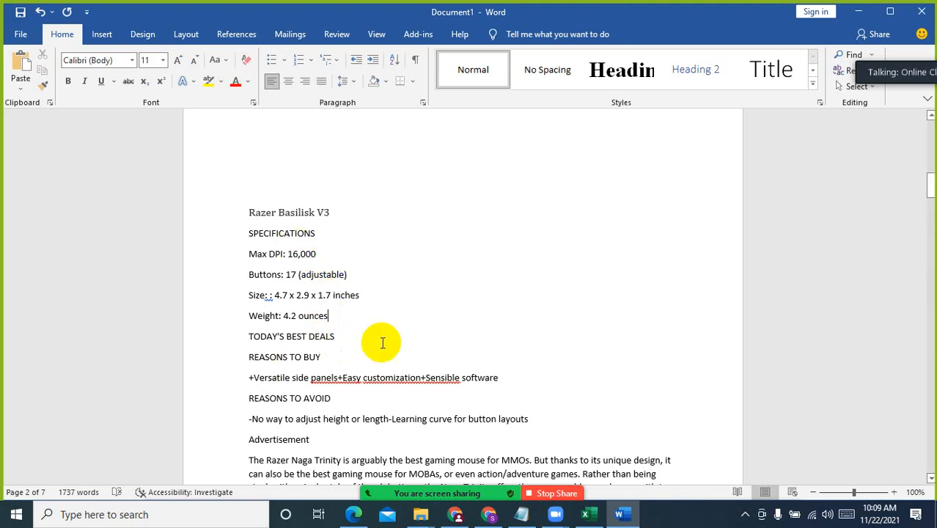
left_click(338, 356)
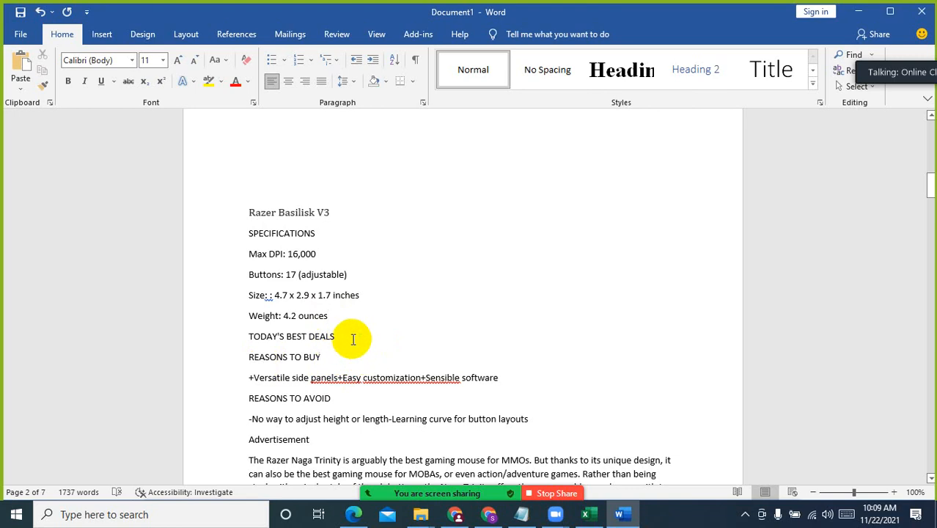
left_click_drag(340, 335, 250, 337)
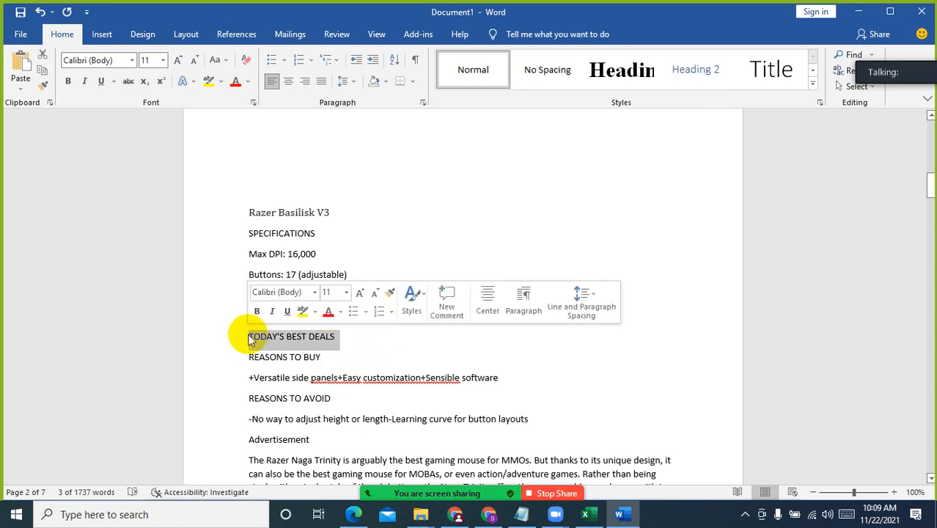
key("Delete")
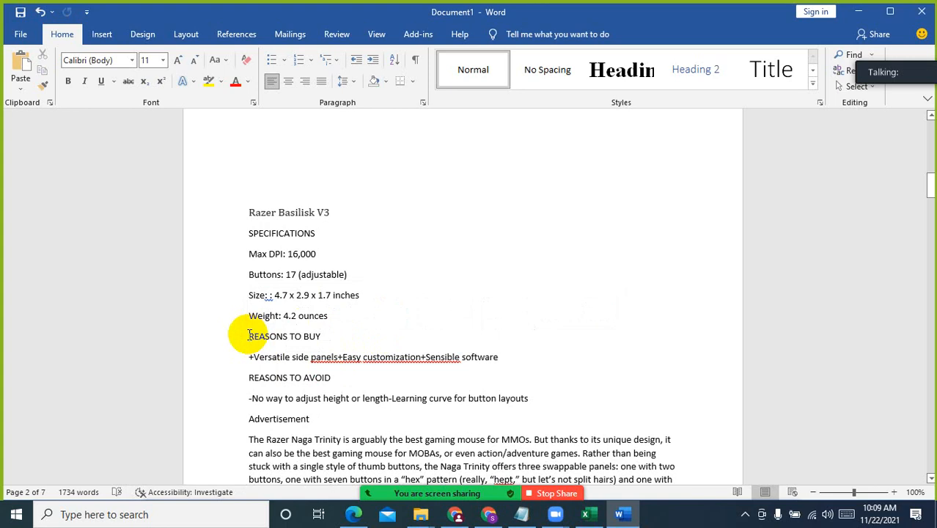
Make "REASONS TO BUY" bold at size 12 and add a colon after it
left_click(336, 334)
left_click_drag(336, 334, 249, 335)
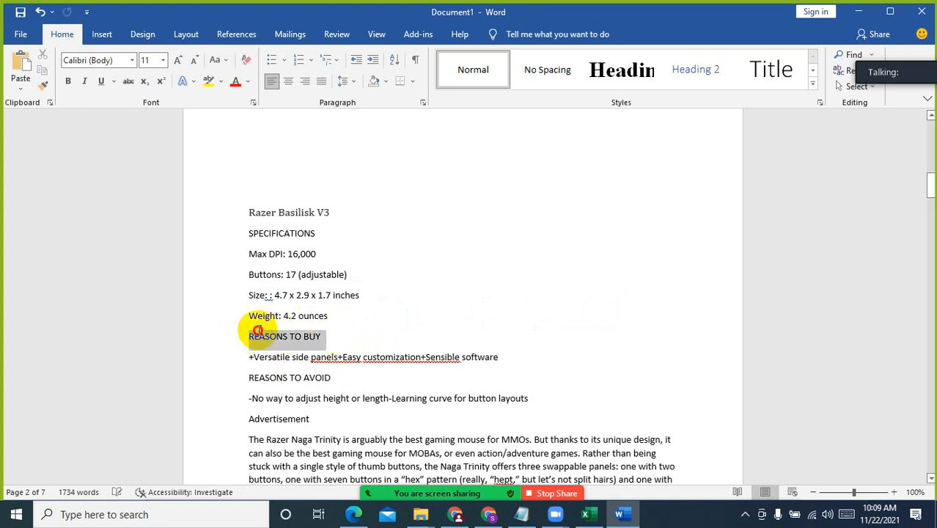
left_click(68, 81)
left_click(177, 59)
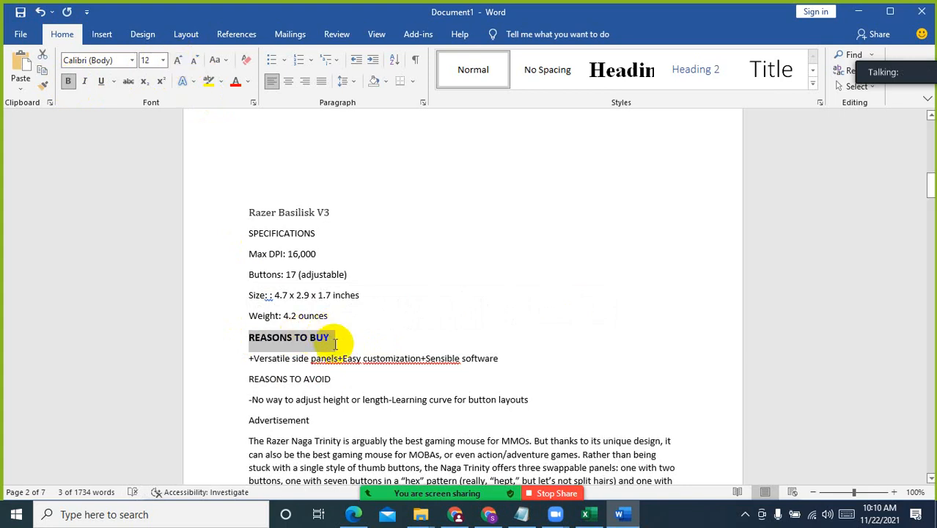
left_click(335, 343)
type(":")
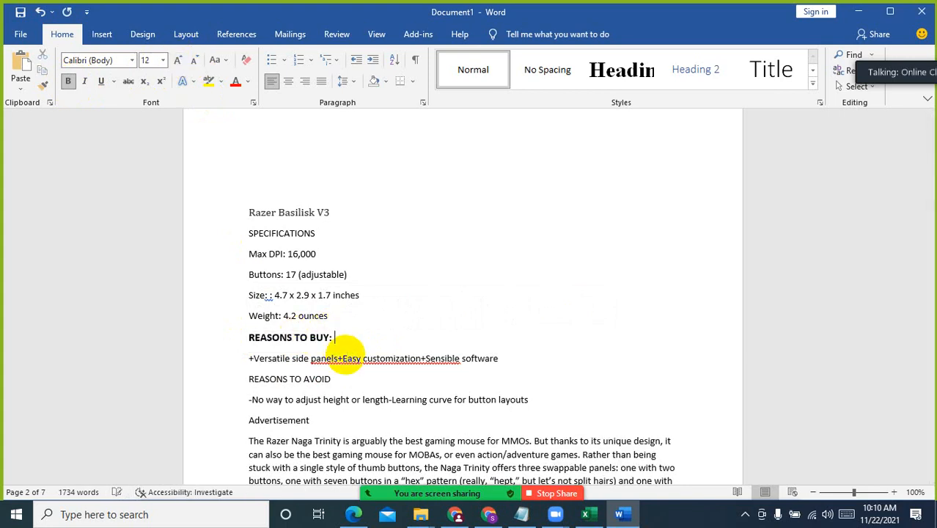
Split the reasons to buy onto separate lines, breaking before "Easy customization" and before "+Sensible software"
left_click(492, 80)
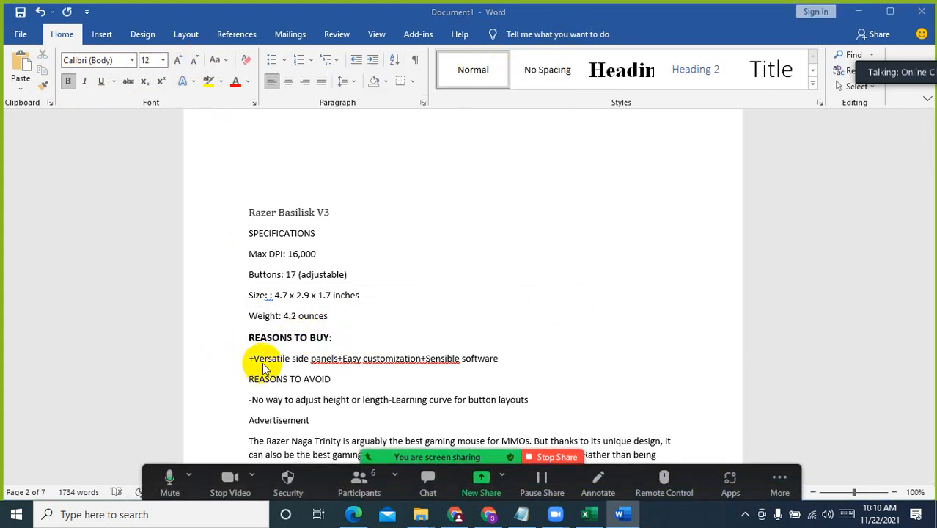
left_click(341, 359)
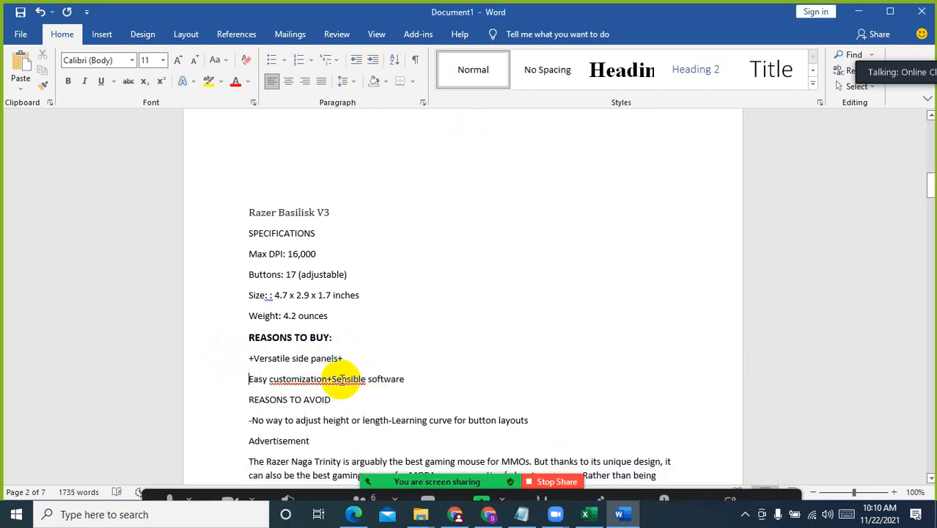
left_click(328, 379)
key("Return")
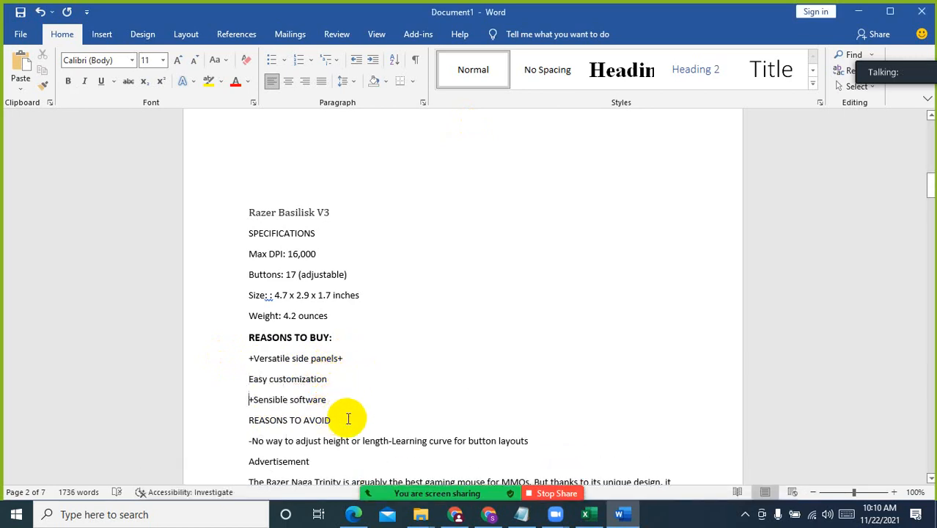
Make the "REASONS TO AVOID" line bold and enlarge it to size 14
left_click(231, 417)
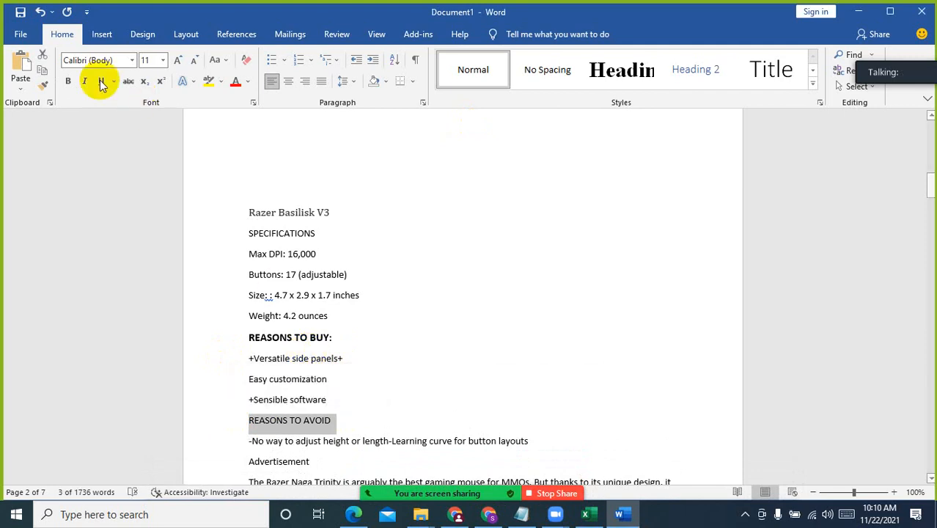
left_click(68, 80)
left_click(178, 59)
left_click(177, 59)
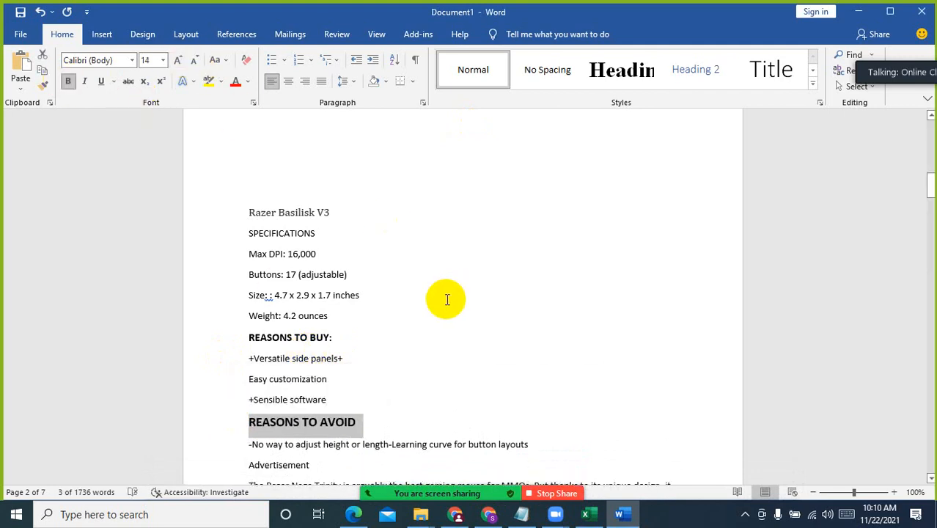
left_click(391, 379)
Delete the "Advertisement" line and insert a blank line after the reasons to avoid
scroll(321, 393, "down", 2)
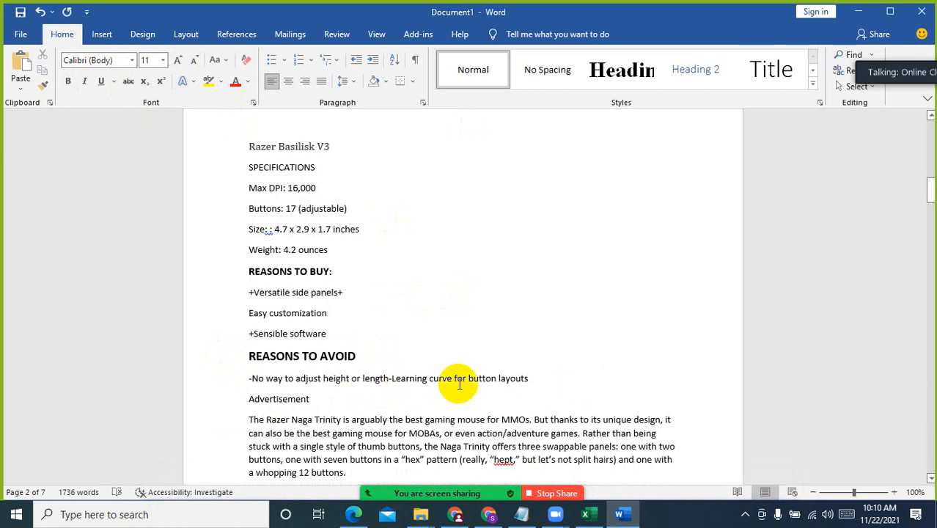
left_click(189, 396)
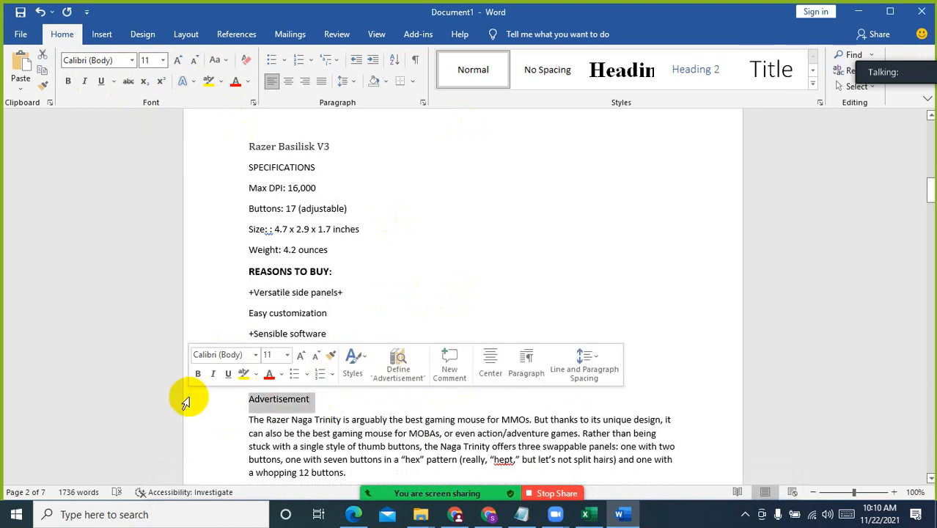
key("Delete")
left_click(559, 379)
key("Return")
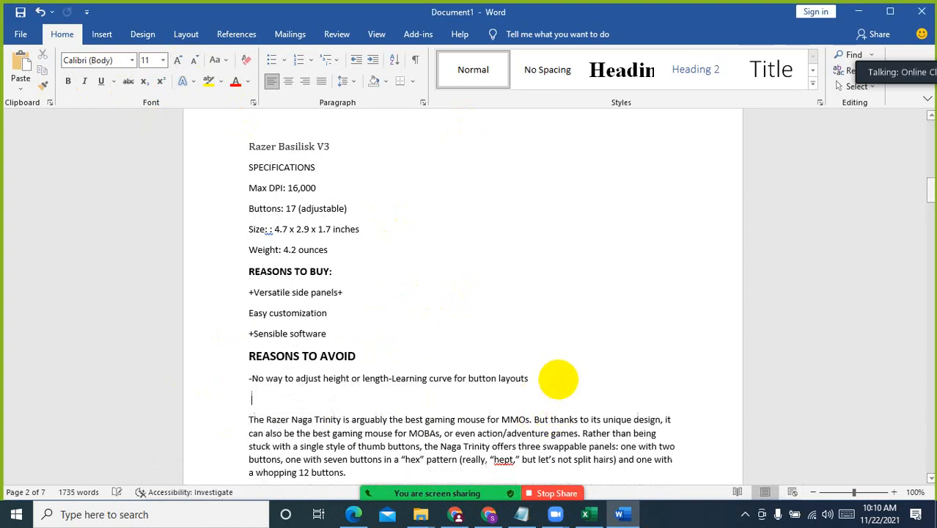
Copy the paragraph starting "The Razer Naga Trinity is arguably" and paste it on a new line directly below the "Razer Basilisk V3" heading
scroll(454, 427, "up", 3)
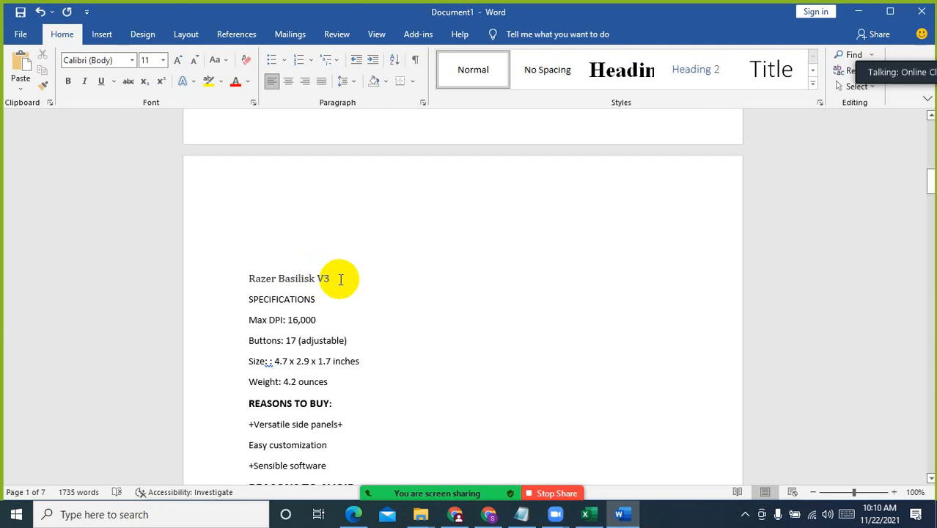
left_click(335, 279)
scroll(362, 293, "down", 5)
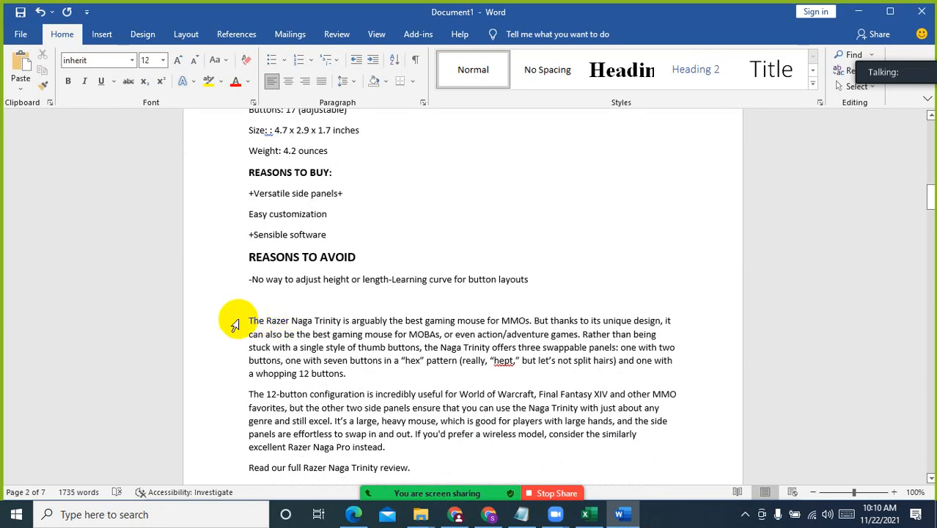
left_click_drag(243, 315, 399, 372)
key("ctrl+c")
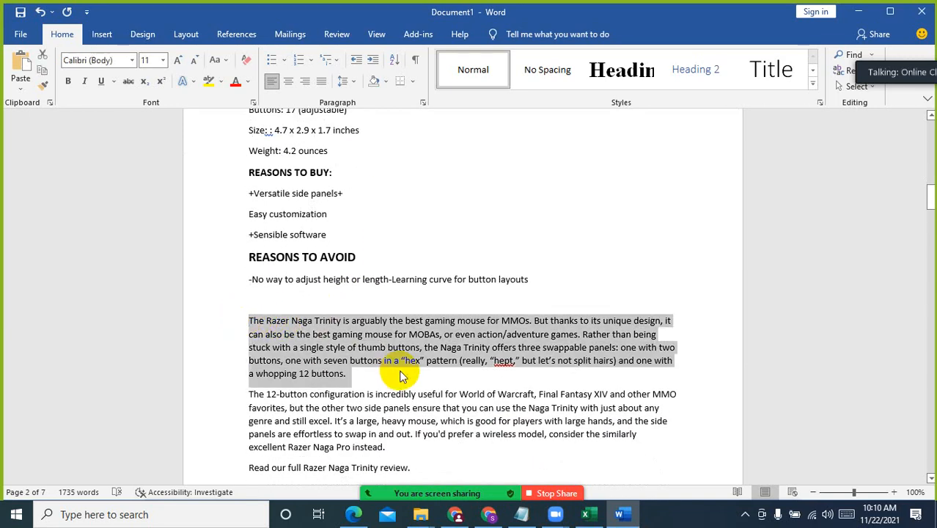
scroll(395, 366, "up", 5)
left_click(352, 246)
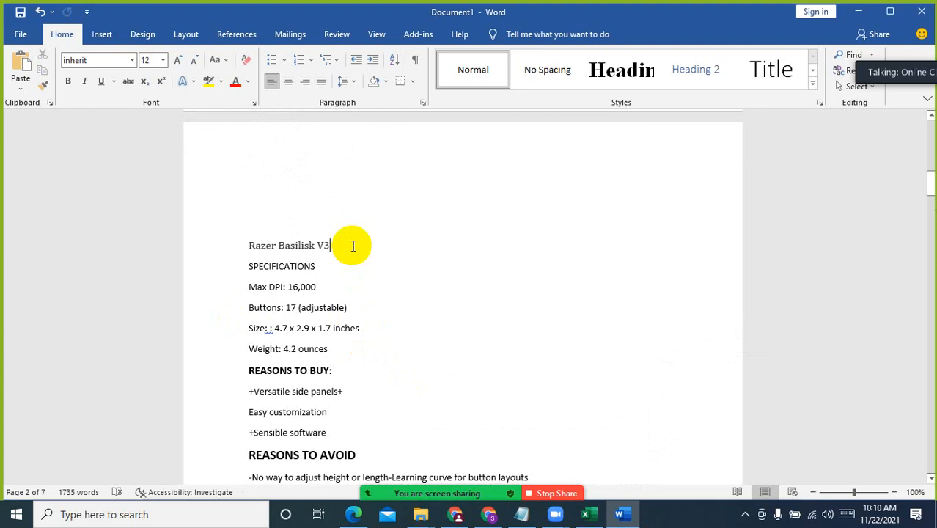
key("Return")
key("ctrl+v")
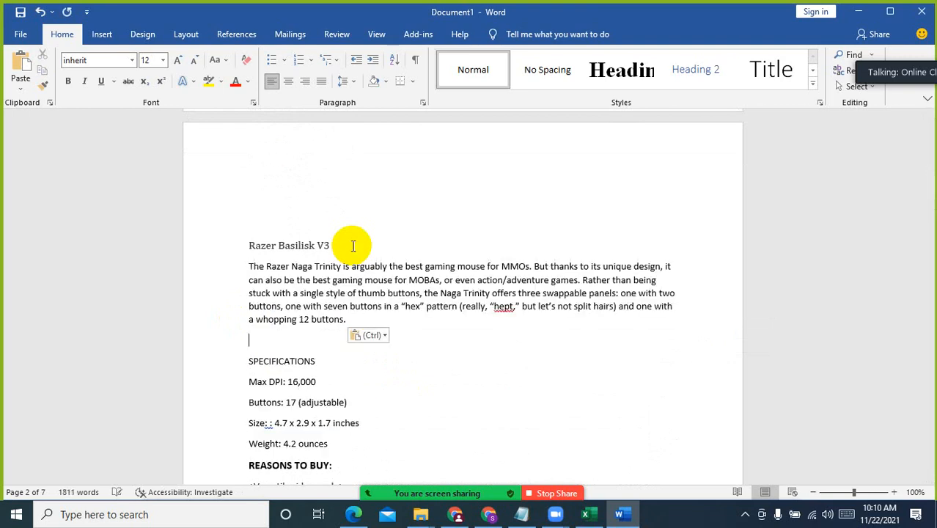
Review the product section from the "Razer Basilisk V3" heading through its specifications, pros, cons and closing review paragraphs
left_click_drag(249, 246, 331, 245)
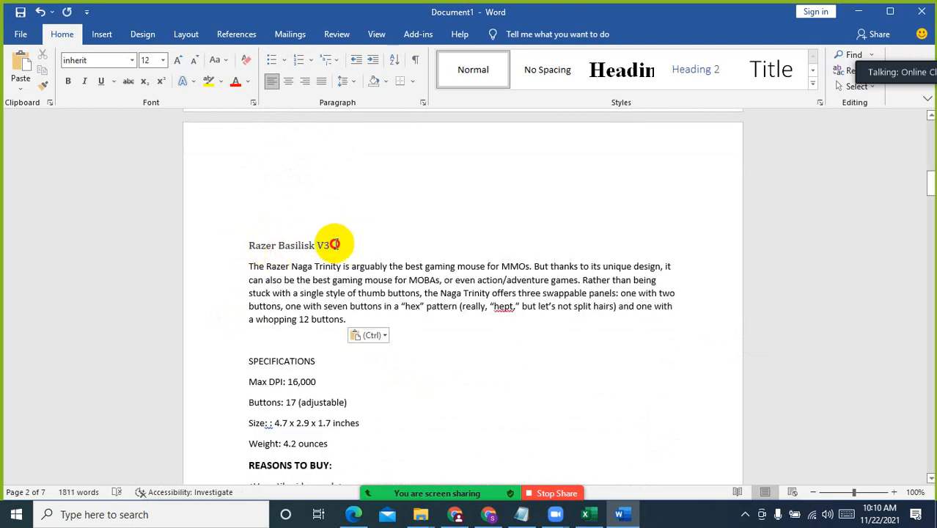
left_click(290, 265)
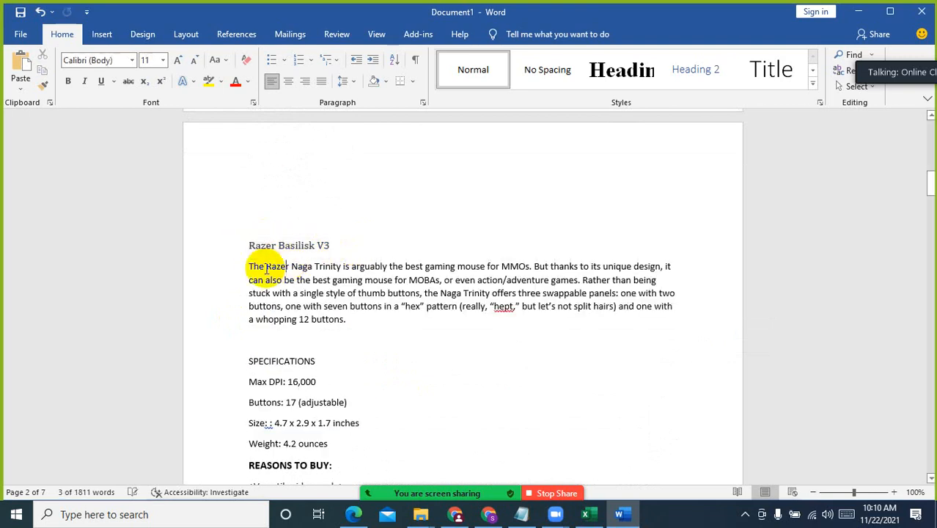
scroll(381, 301, "down", 3)
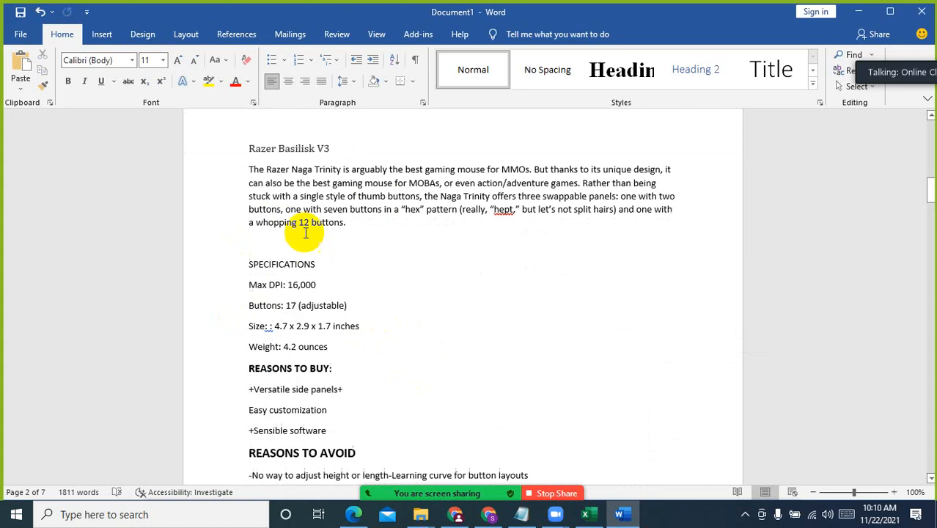
scroll(344, 329, "down", 2)
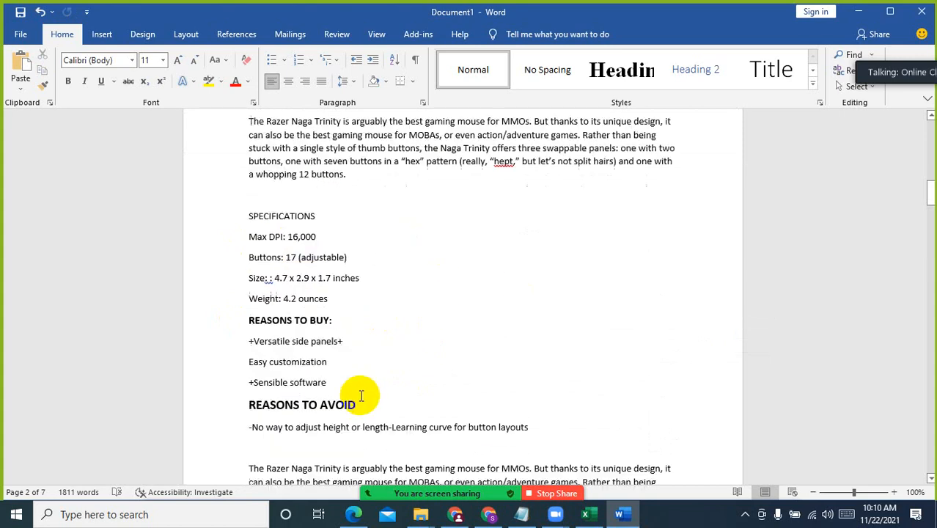
scroll(415, 394, "down", 3)
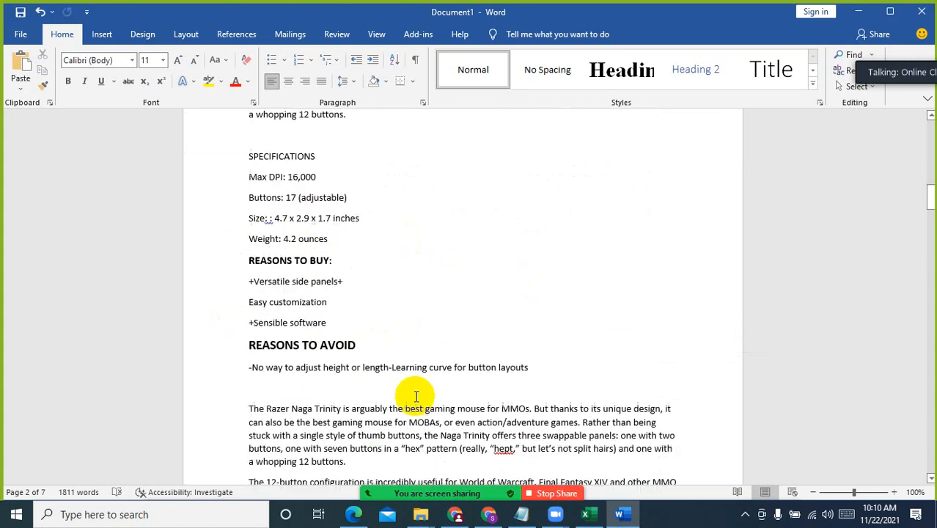
scroll(483, 303, "down", 1)
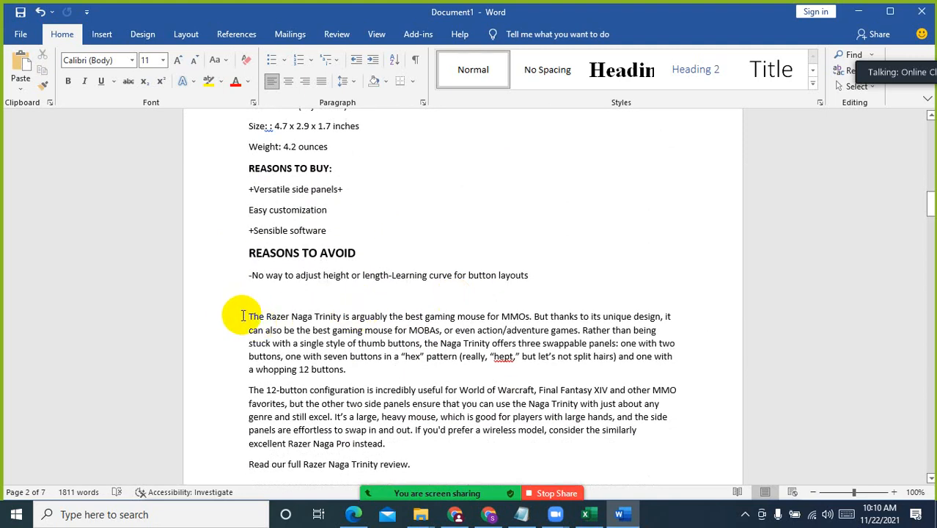
scroll(249, 352, "down", 3)
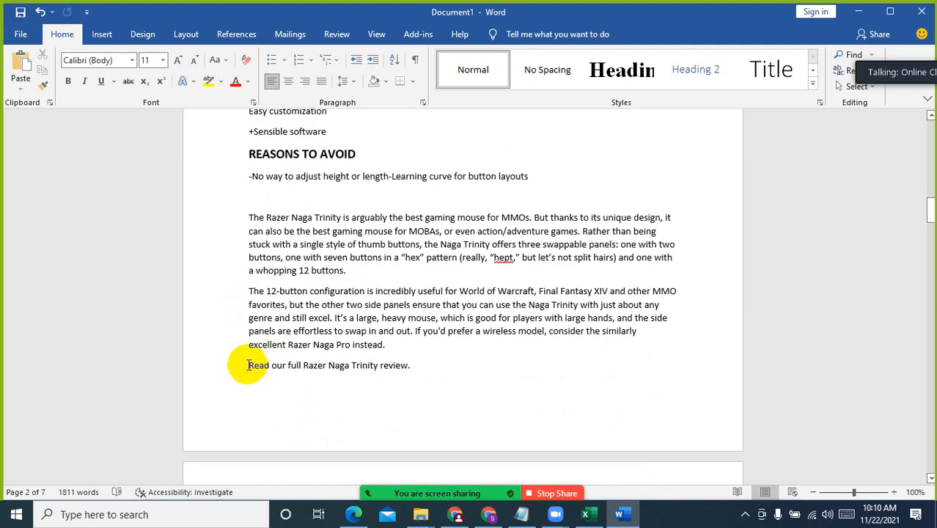
Examine the closing line "Read our full Razer Naga Trinity review." and the product name within it
left_click_drag(248, 365, 429, 372)
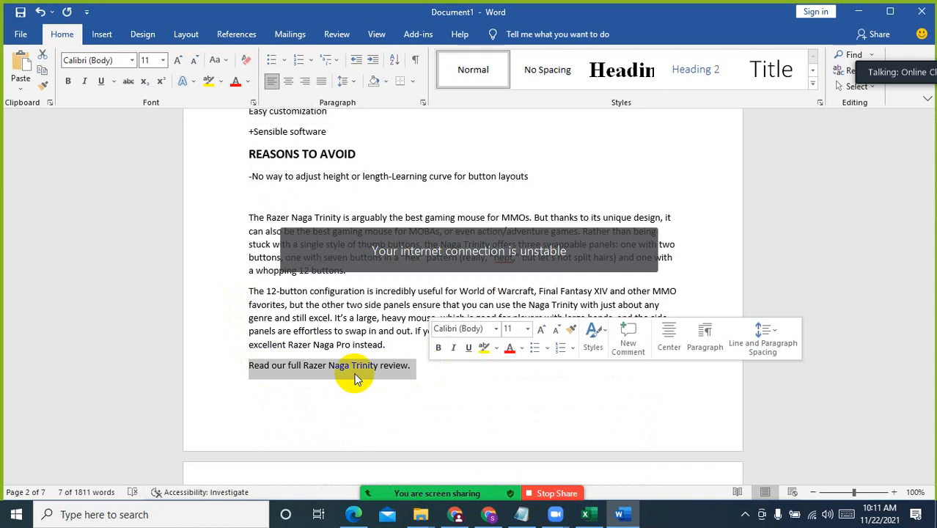
scroll(285, 370, "up", 3)
scroll(316, 425, "down", 3)
left_click(303, 366)
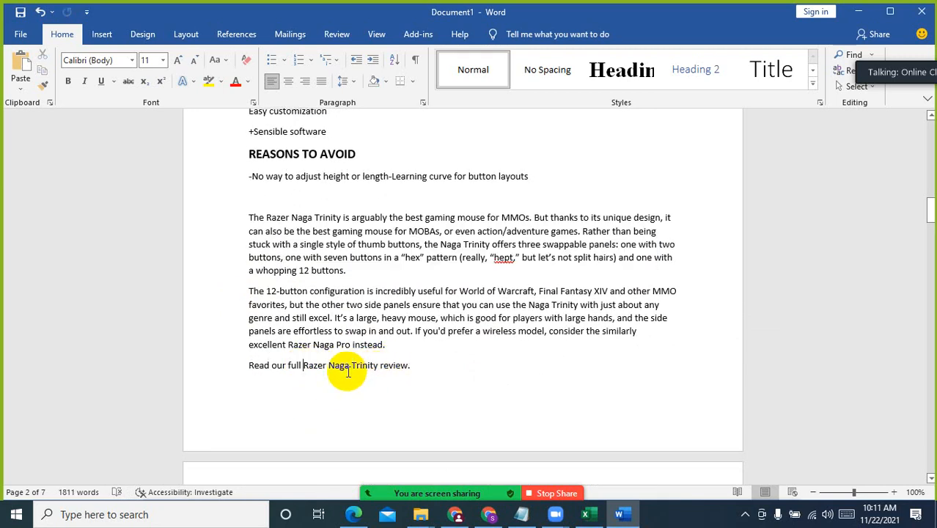
left_click(378, 365)
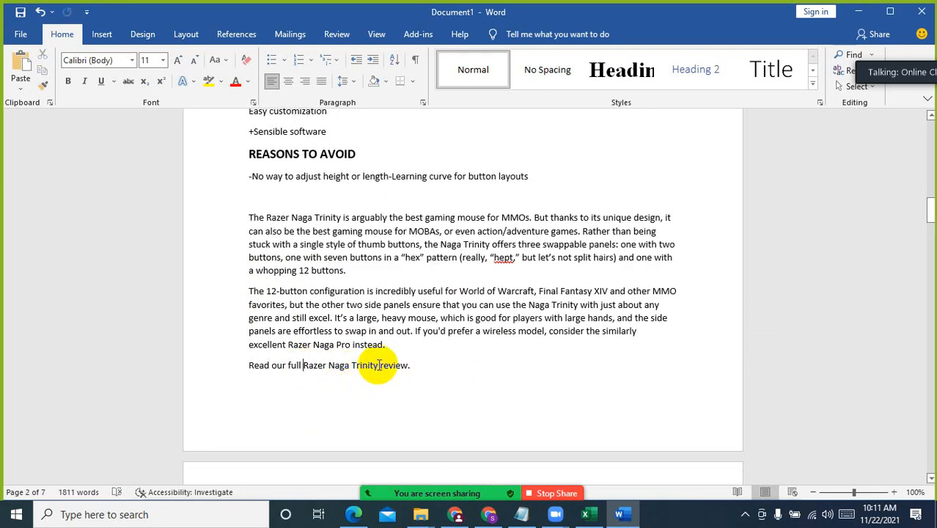
left_click(378, 365, "shift")
scroll(272, 331, "up", 8)
scroll(303, 308, "up", 4)
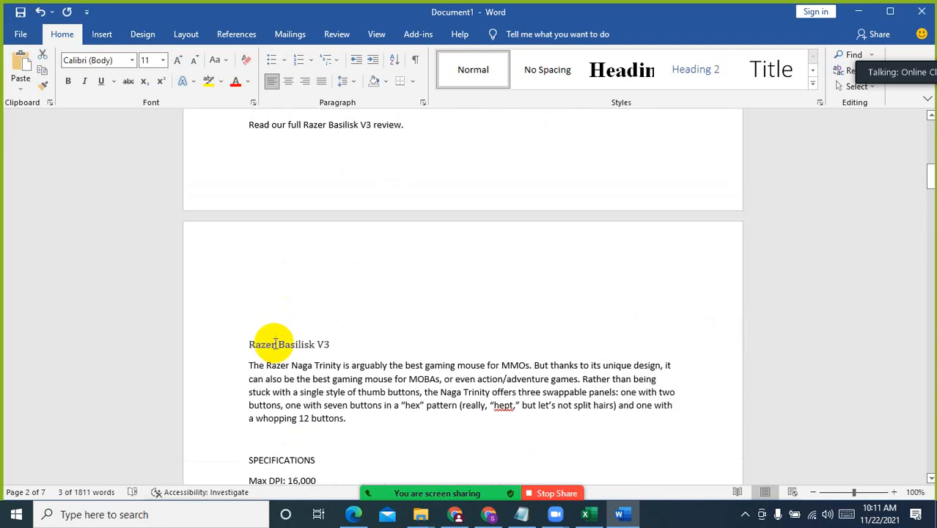
Copy the "Razer Basilisk V3" heading and paste it over "Naga Trinity" in the section's closing "Read our full" line
left_click(250, 345)
left_click(332, 342, "shift")
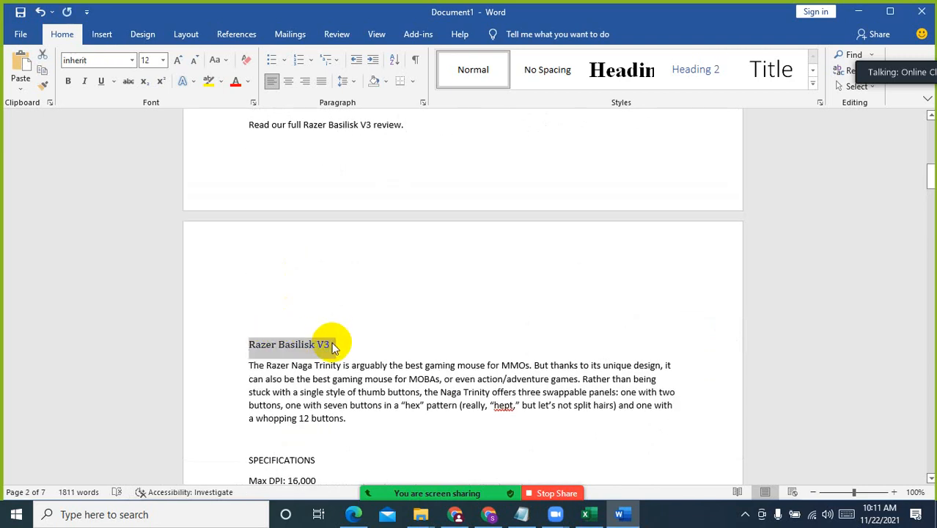
scroll(334, 367, "down", 14)
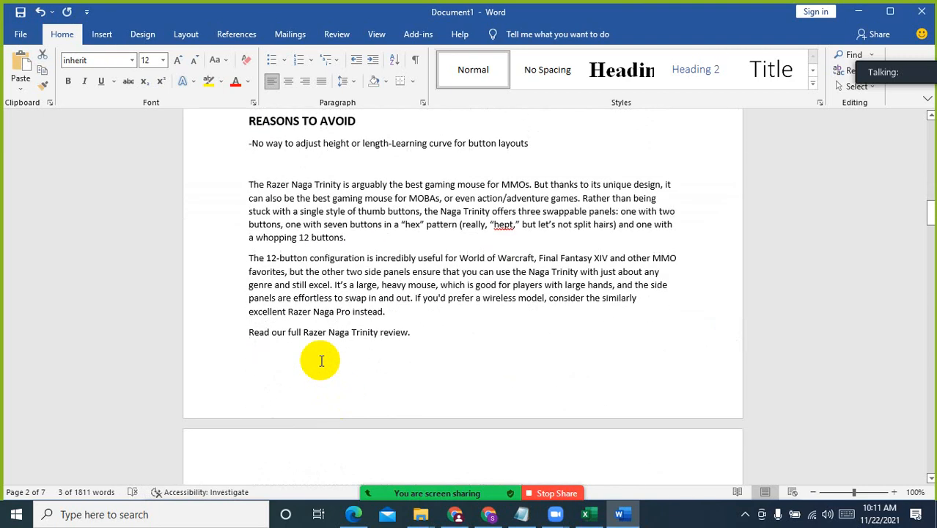
left_click(326, 332)
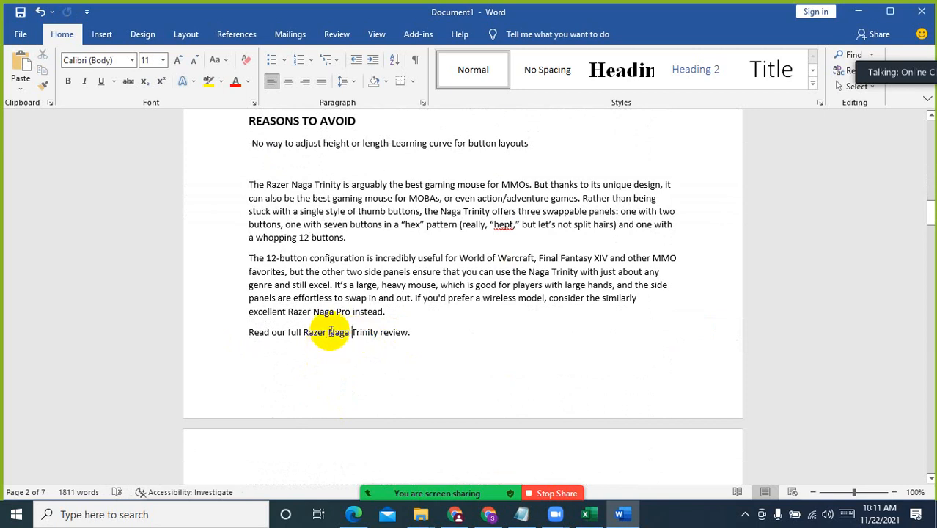
left_click_drag(330, 331, 376, 335)
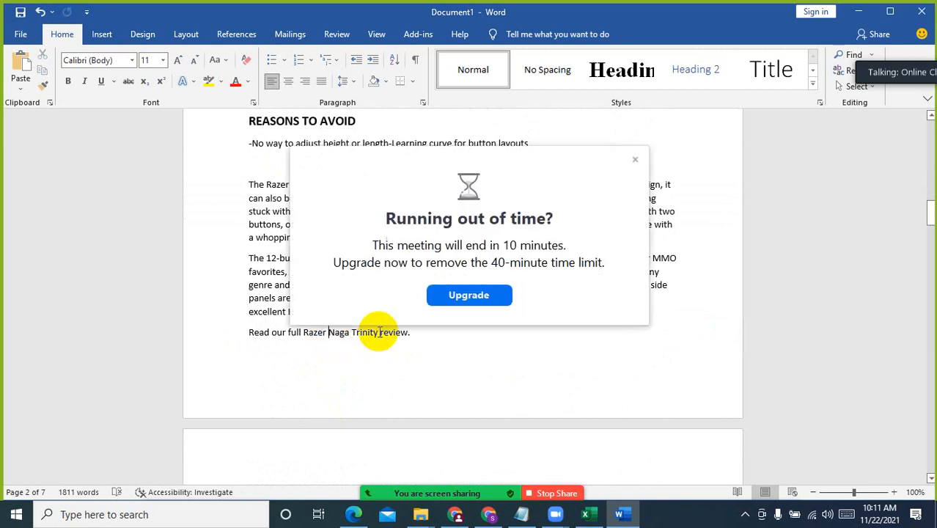
key("ctrl+Return")
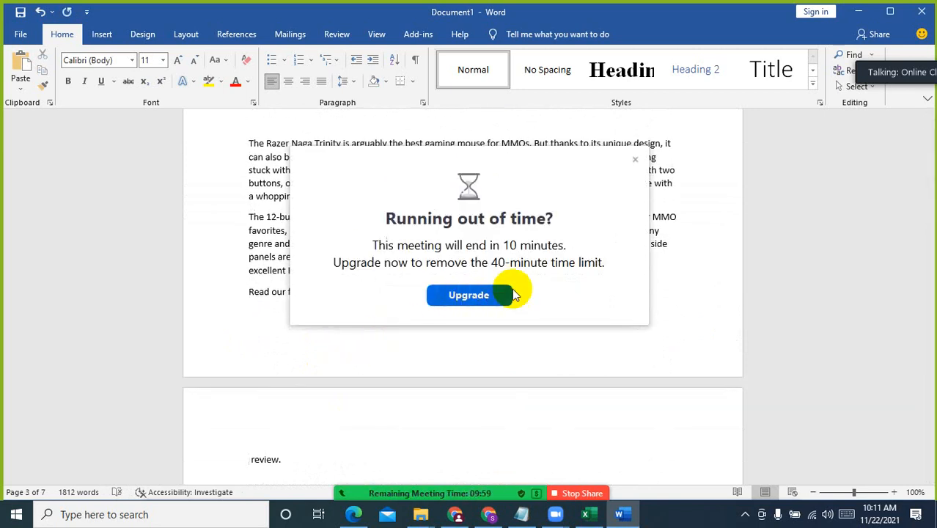
left_click(635, 159)
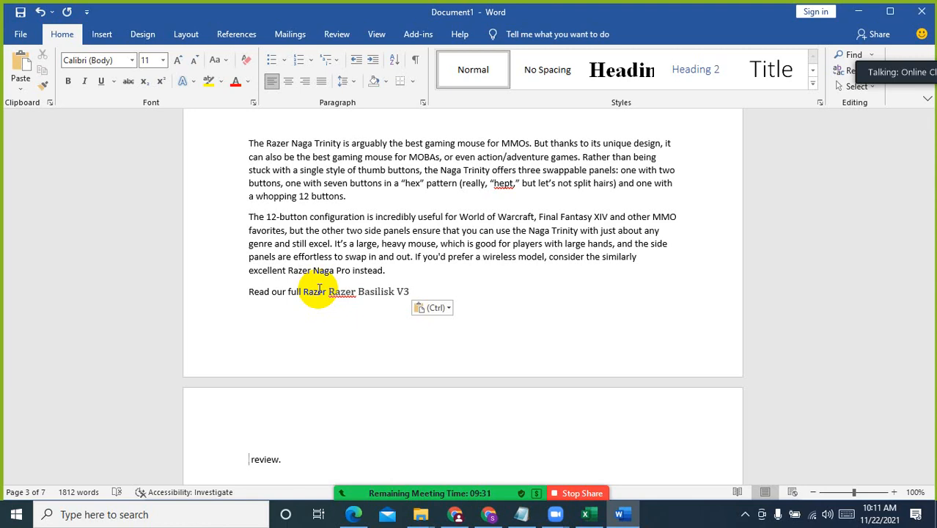
Review the article from the keyword, title and SEO description through the intro, top picks and product review sections
left_click_drag(931, 213, 921, 73)
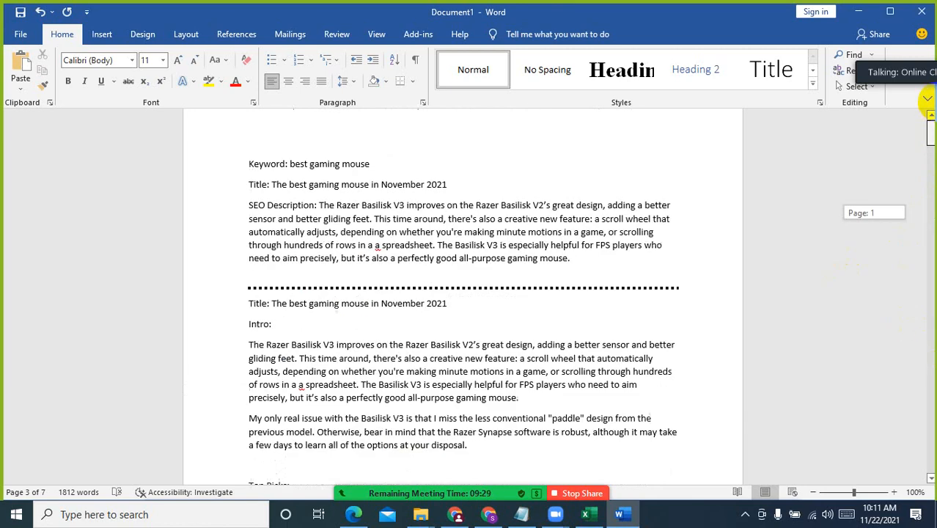
left_click(292, 192)
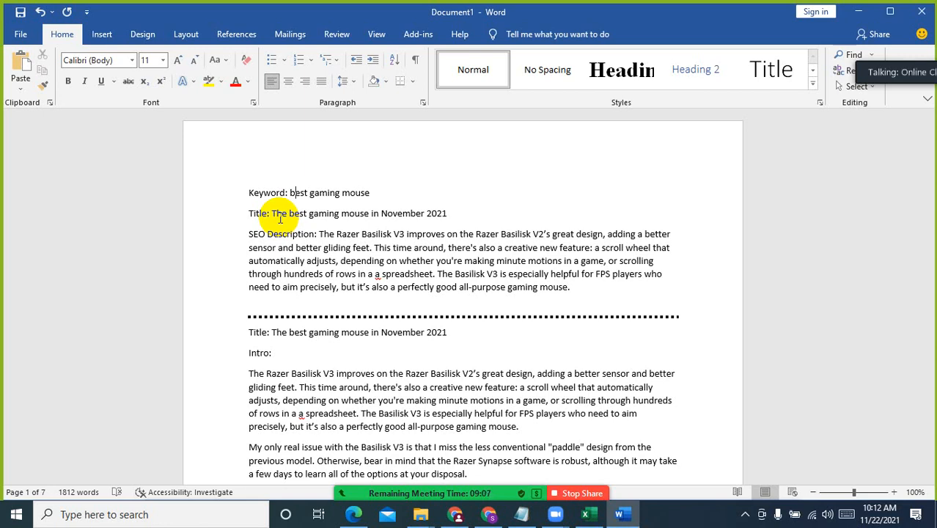
scroll(495, 396, "down", 5)
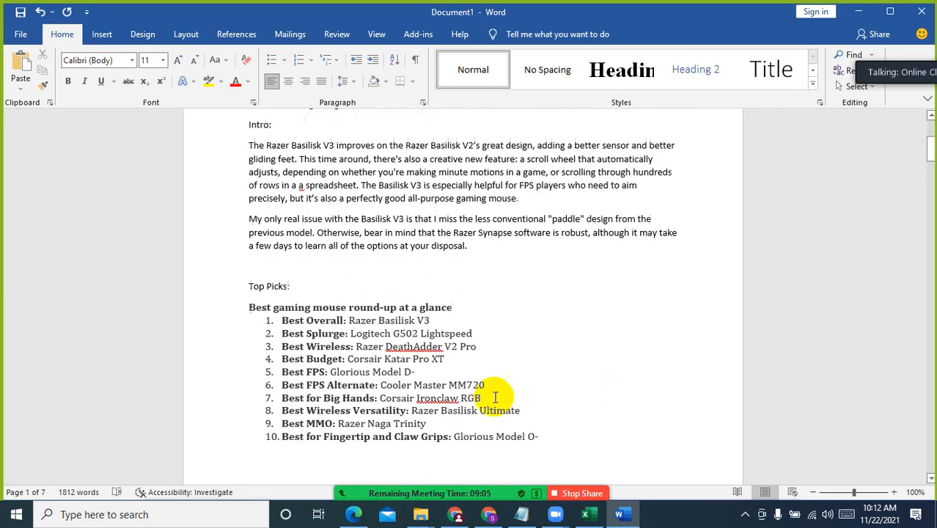
scroll(495, 397, "down", 9)
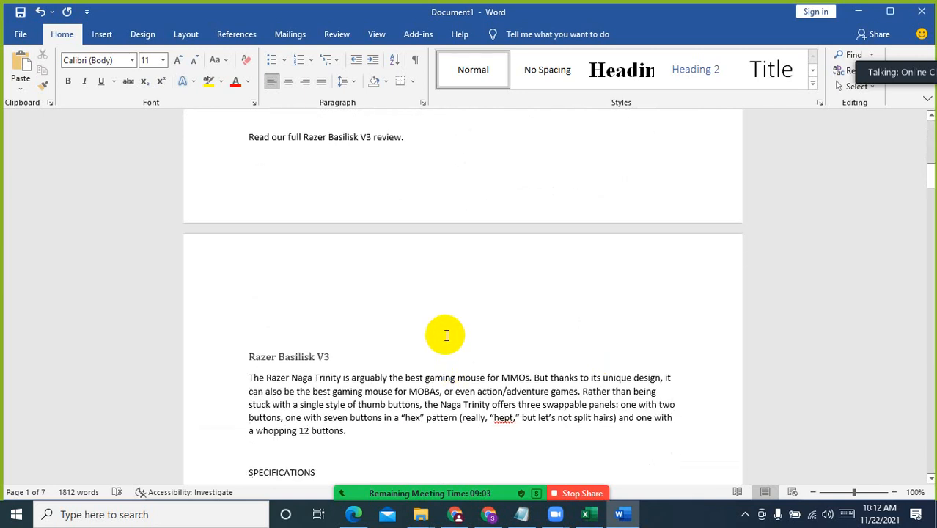
scroll(445, 334, "down", 8)
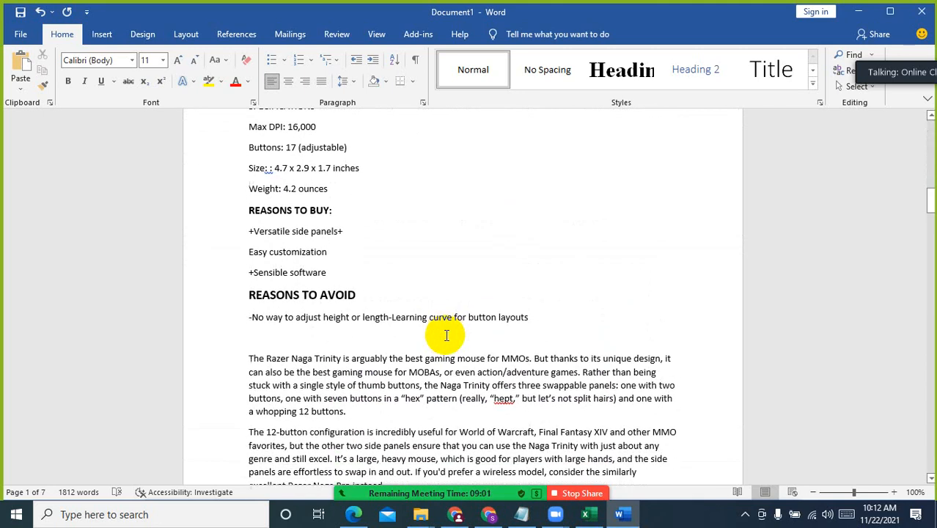
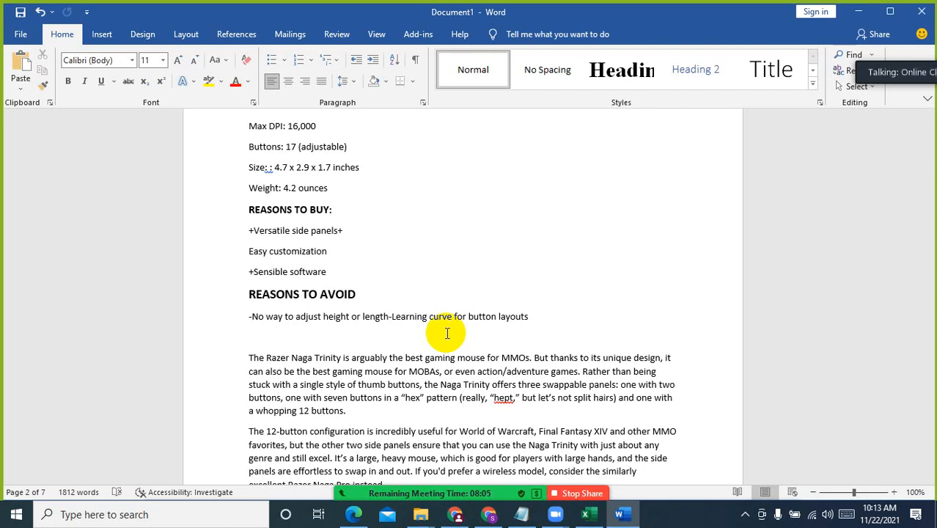
Examine the "Best gaming mouse round-up at a glance" list under Top Picks
scroll(447, 333, "up", 15)
scroll(444, 264, "down", 1)
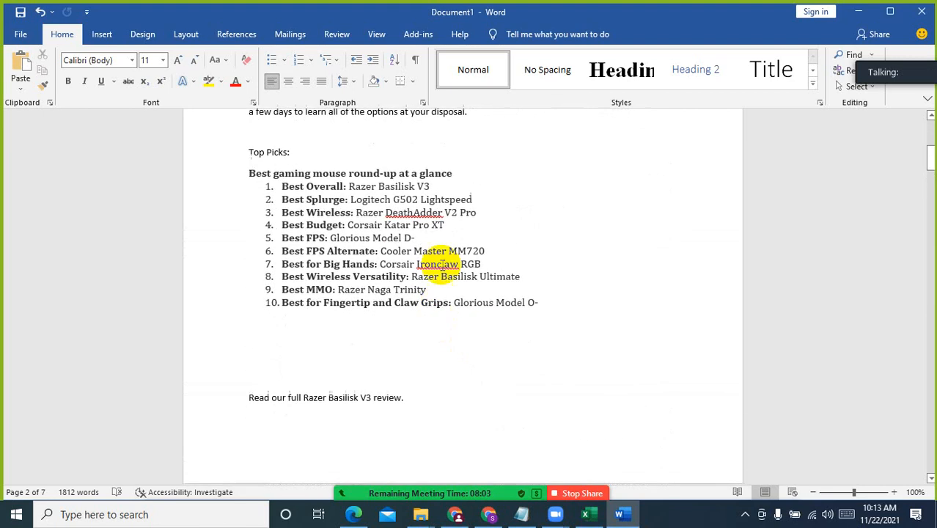
left_click(449, 189)
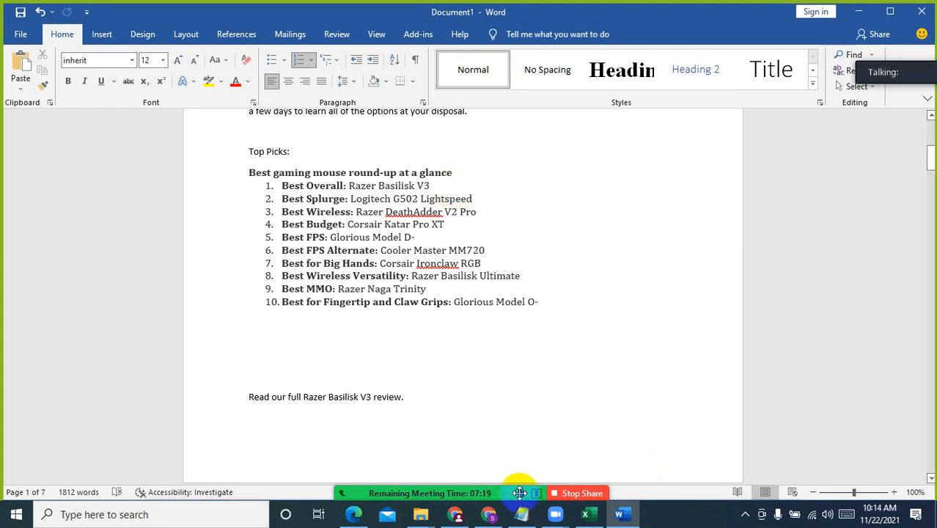
Switch to Chrome and calculate 150/11 with a Google search
left_click(488, 514)
left_click(768, 13)
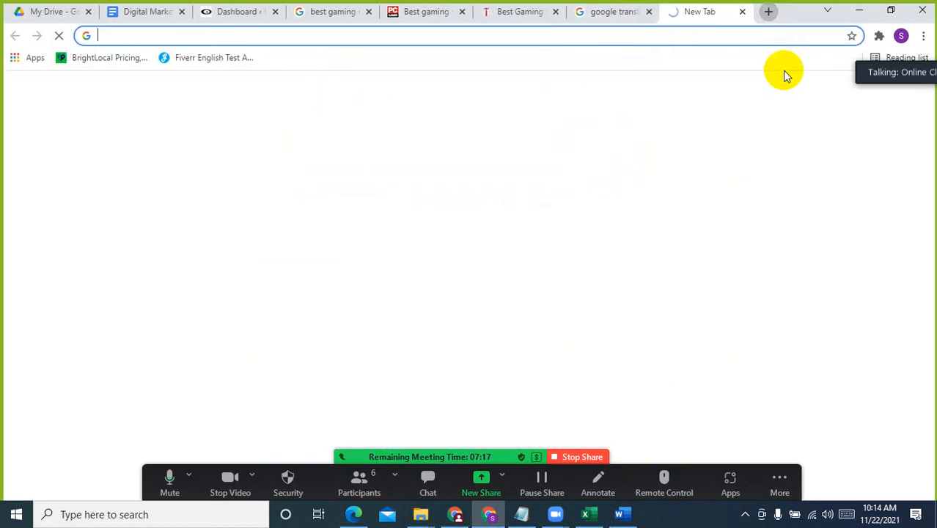
type("1")
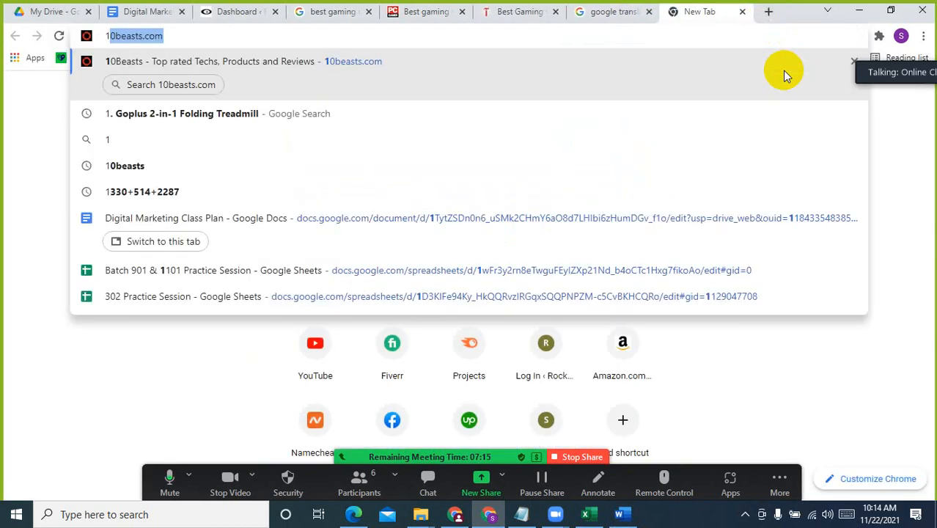
type("50/11")
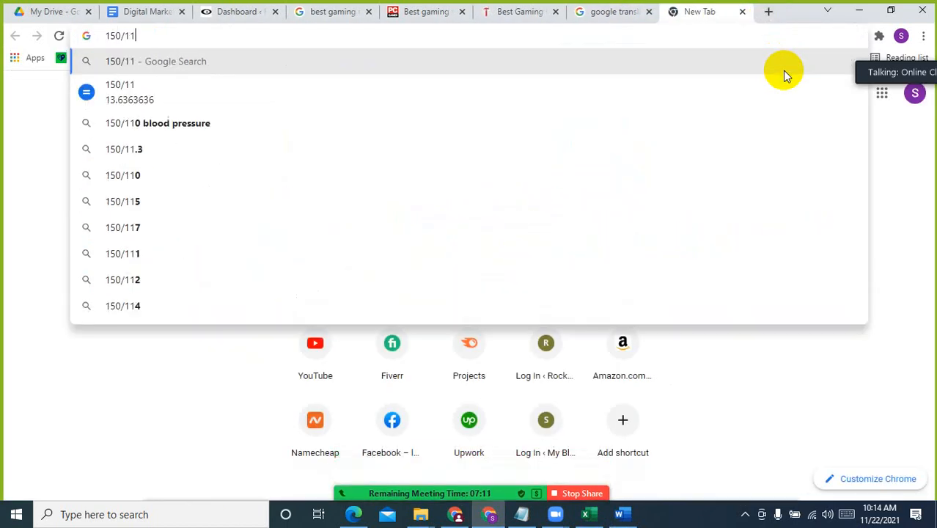
key("Return")
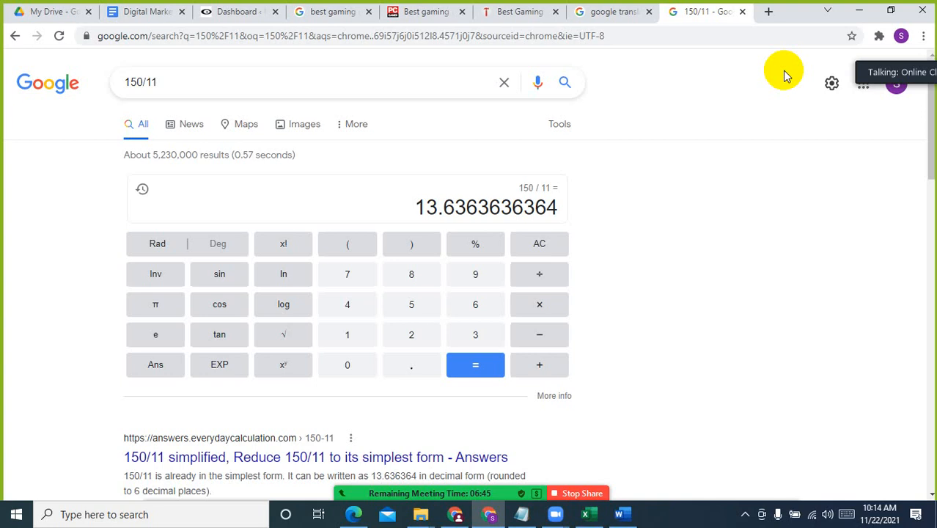
Switch back to Word and select the product name "Razer Basilisk V3" in the Best Overall entry of the top picks list
left_click(619, 513)
left_click(560, 308)
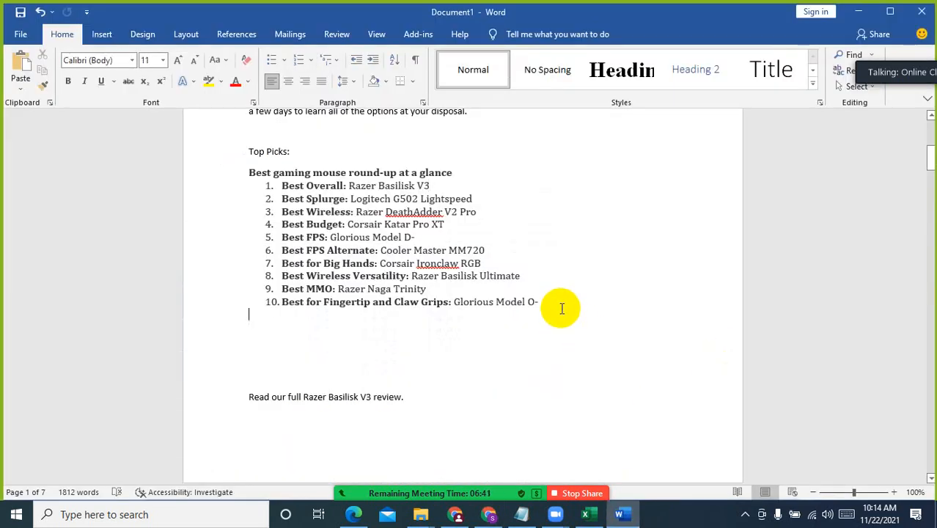
left_click_drag(349, 185, 434, 184)
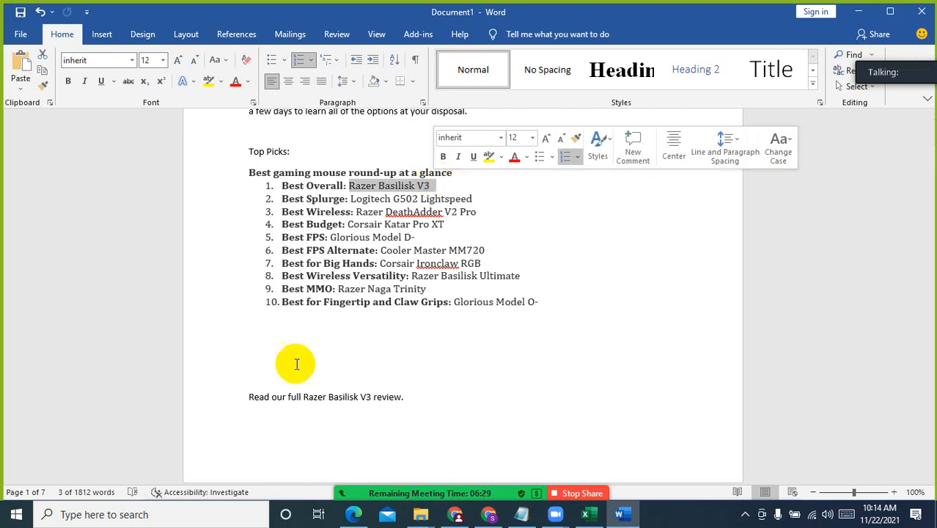
Switch to Chrome and examine the Razer DeathAdder V2 specifications in PC Gamer's best gaming mouse article
left_click(488, 514)
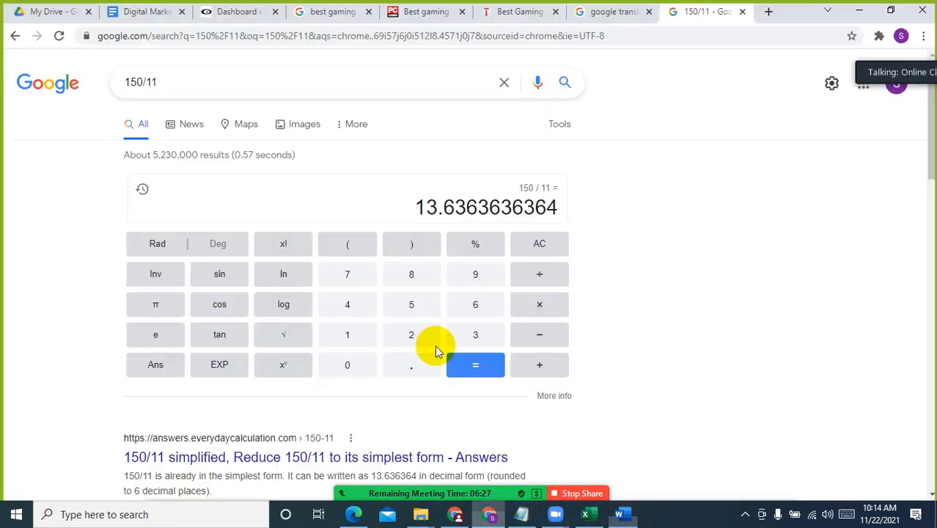
left_click(424, 10)
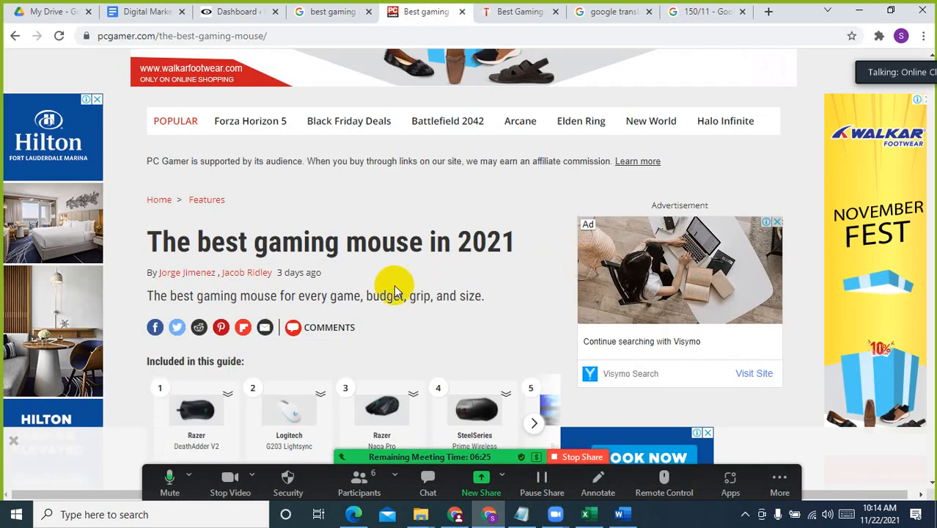
scroll(392, 285, "down", 10)
scroll(395, 285, "down", 15)
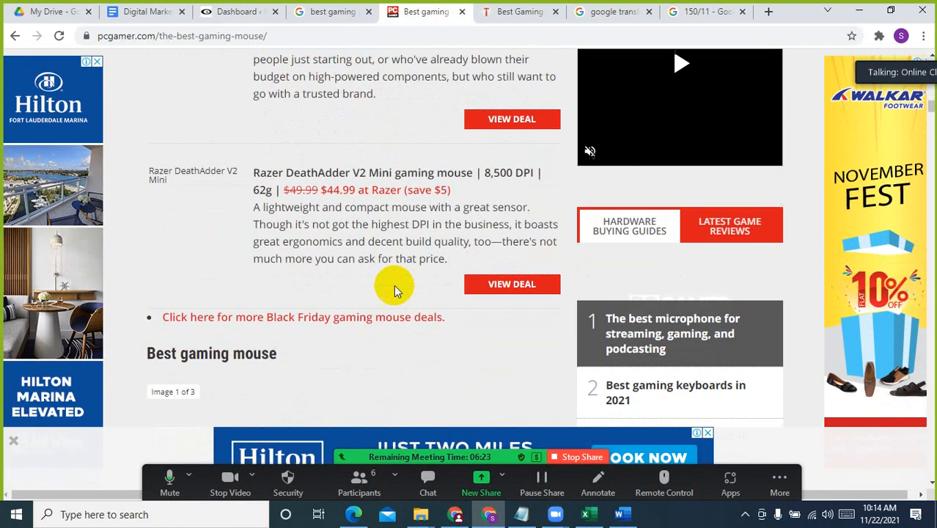
scroll(385, 247, "down", 4)
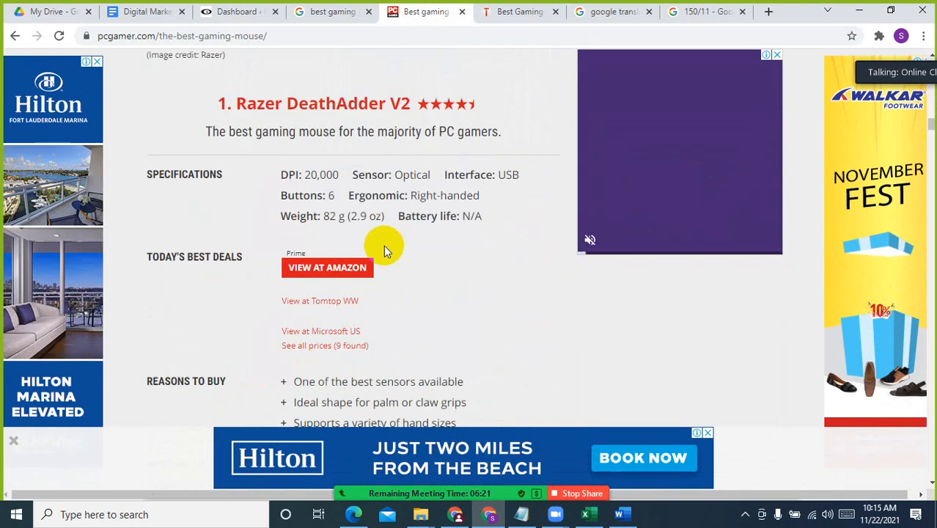
scroll(351, 253, "up", 2)
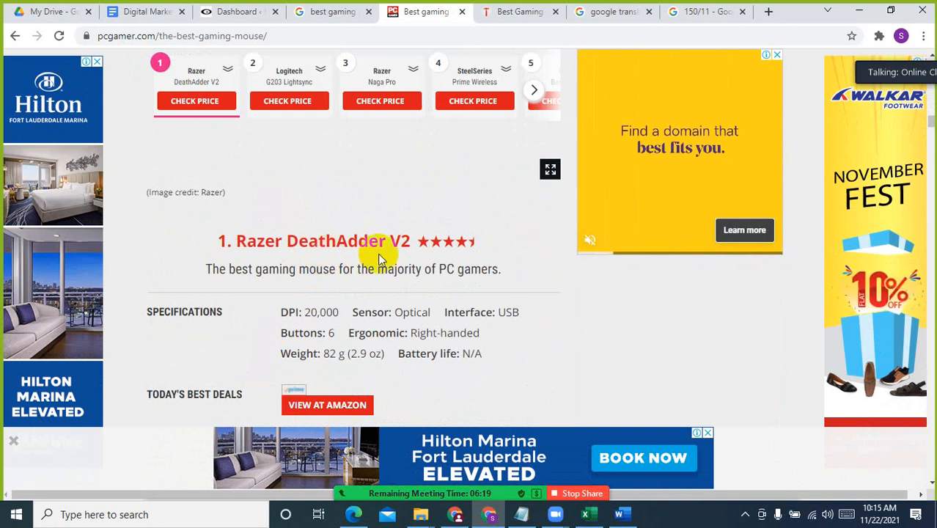
scroll(222, 262, "down", 1)
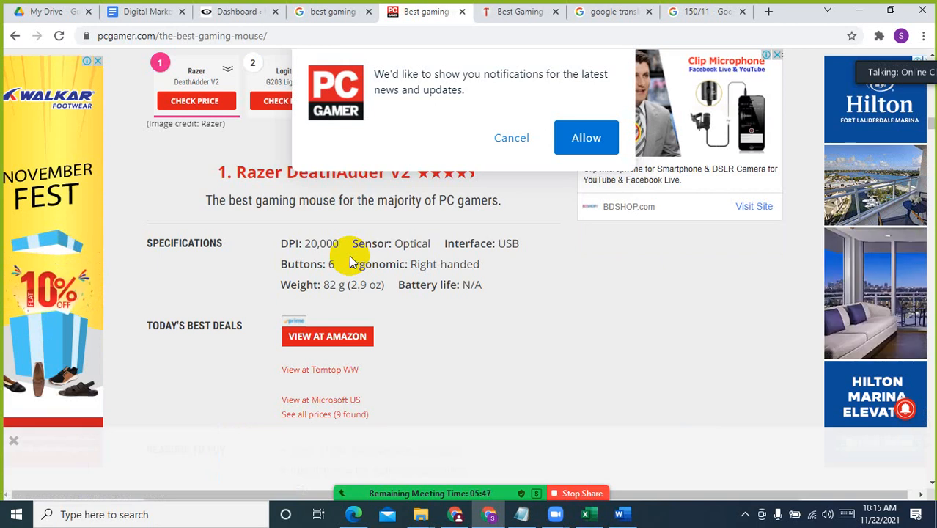
Replace the Google Translate source text with the Bangla phrase "এই মাউসটি"
left_click(605, 11)
triple_click(213, 266)
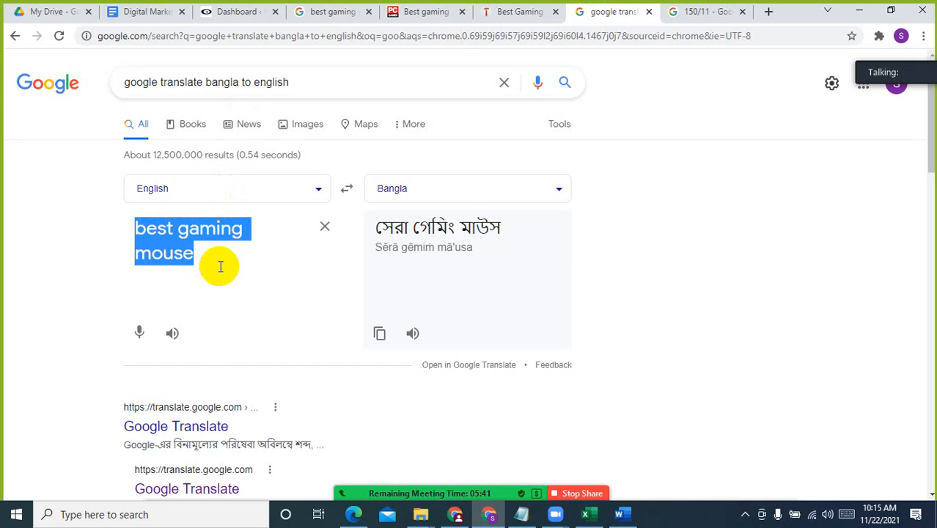
type("এ্")
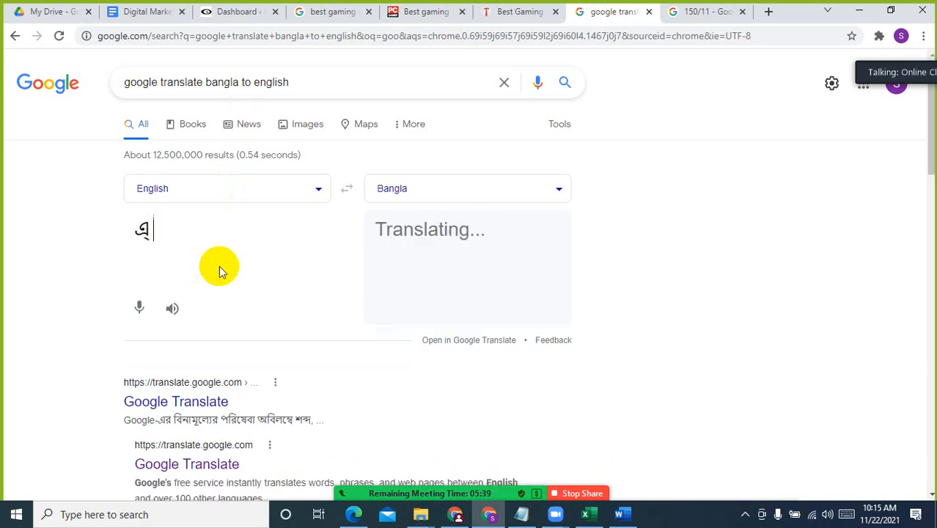
type("ই ")
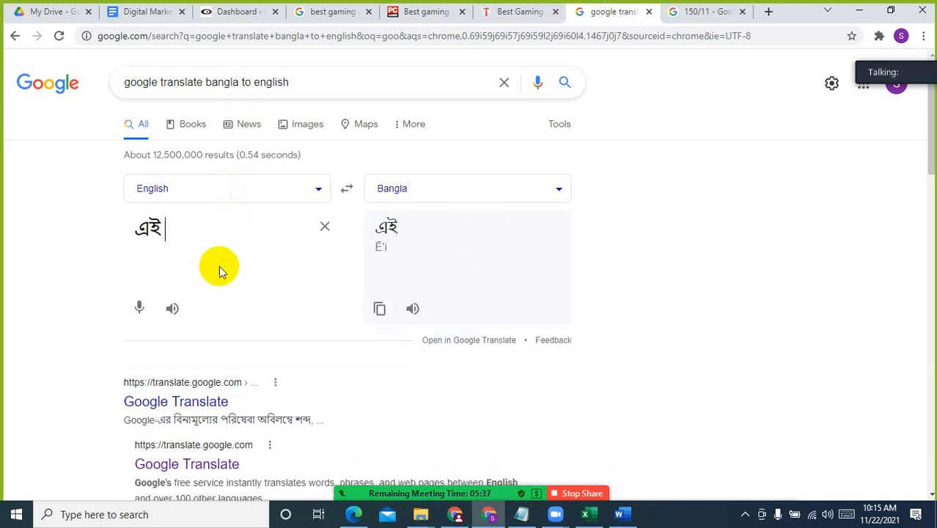
type("মাউসটি")
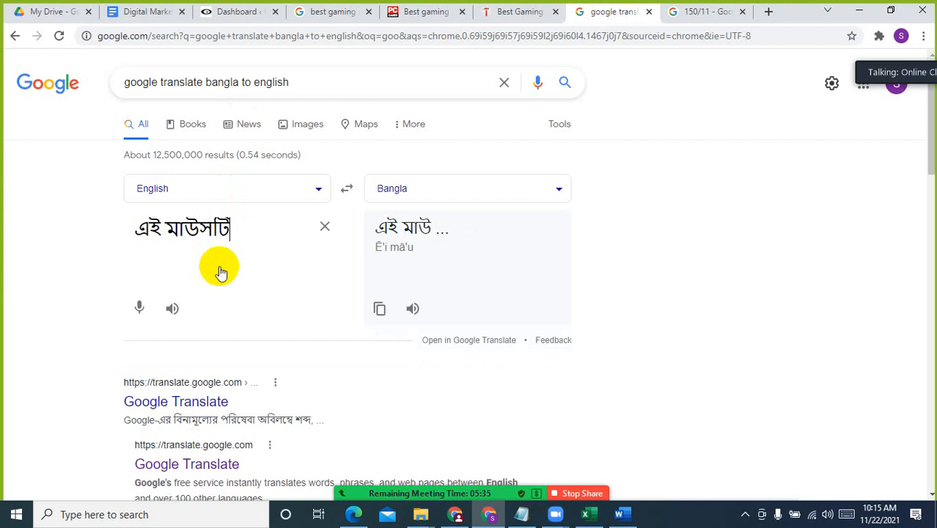
Copy the DeathAdder V2 weight "82 g (2.9 oz)" from the PC Gamer article and append it to the Bangla phrase in Google Translate
left_click(330, 11)
left_click(517, 11)
left_click(429, 11)
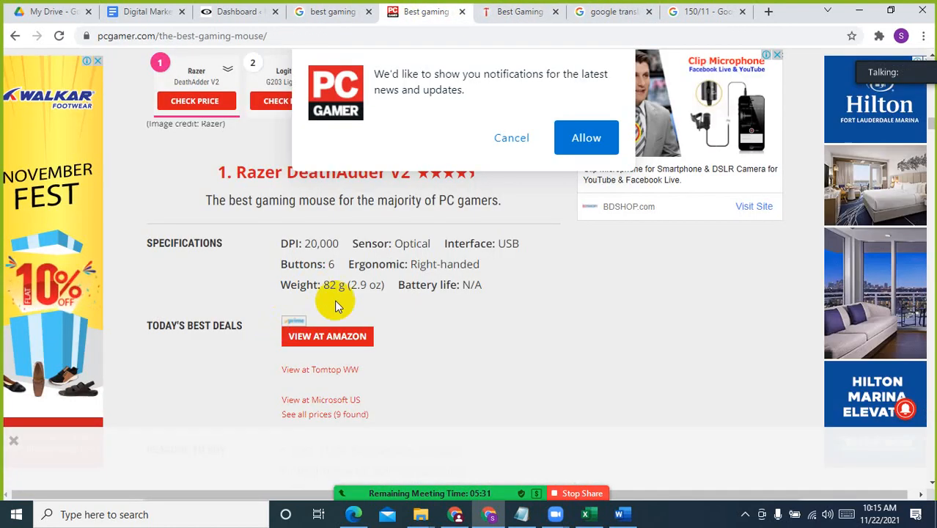
left_click_drag(324, 284, 388, 284)
key("ctrl+c")
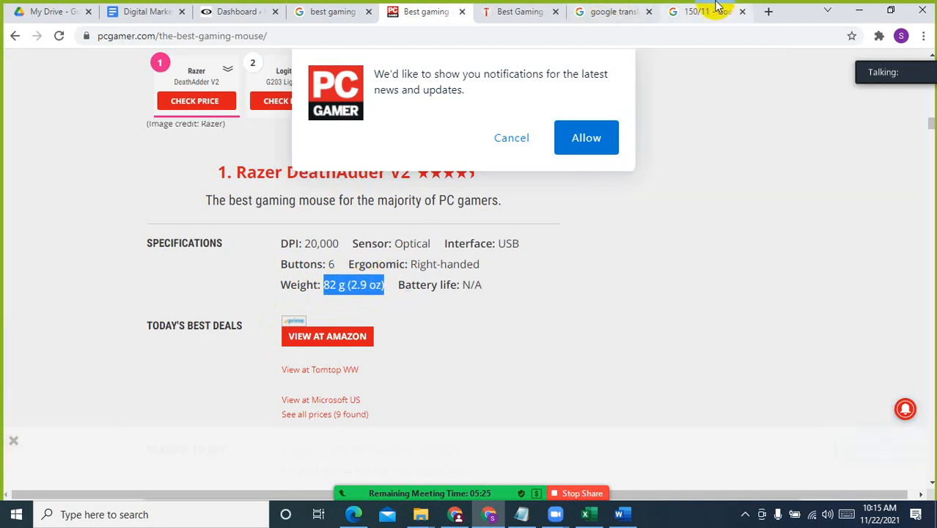
left_click(714, 11)
left_click(587, 7)
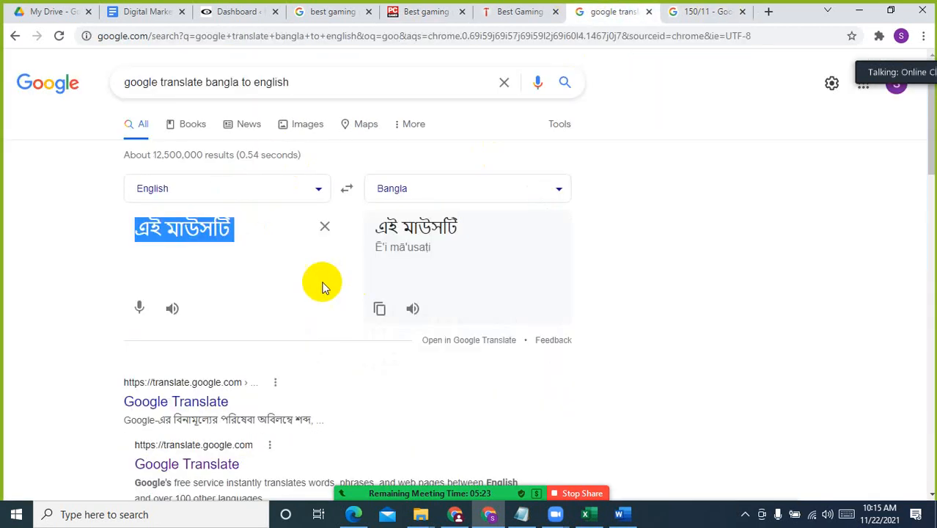
left_click(258, 234)
key("ctrl+v")
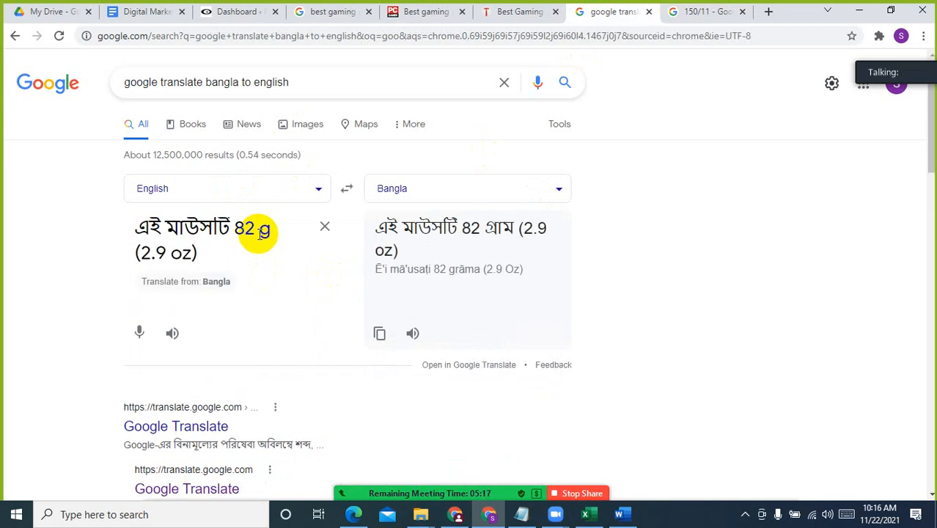
Complete the Bangla source text as "এই মাউসটির ওজন 82 g (2.9 oz) । এটি খুবই হালকা।"
left_click(230, 227)
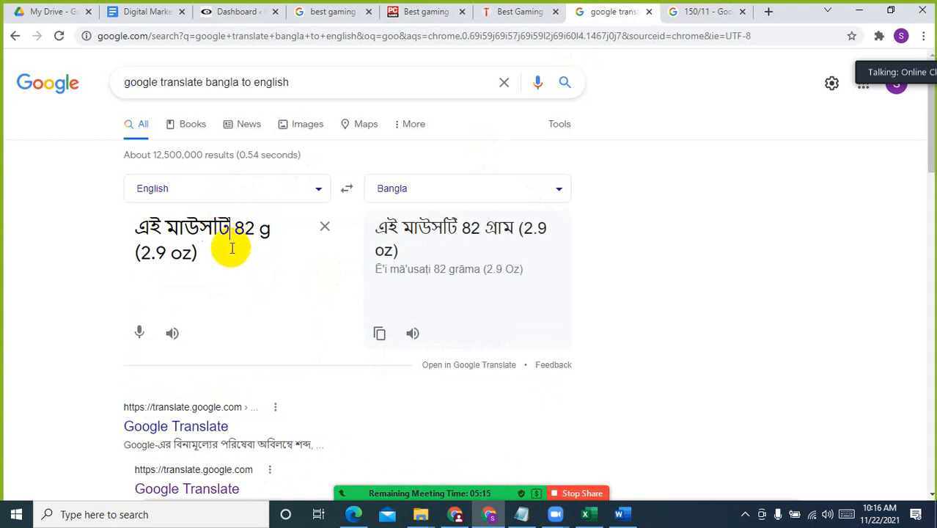
type("র ওজন")
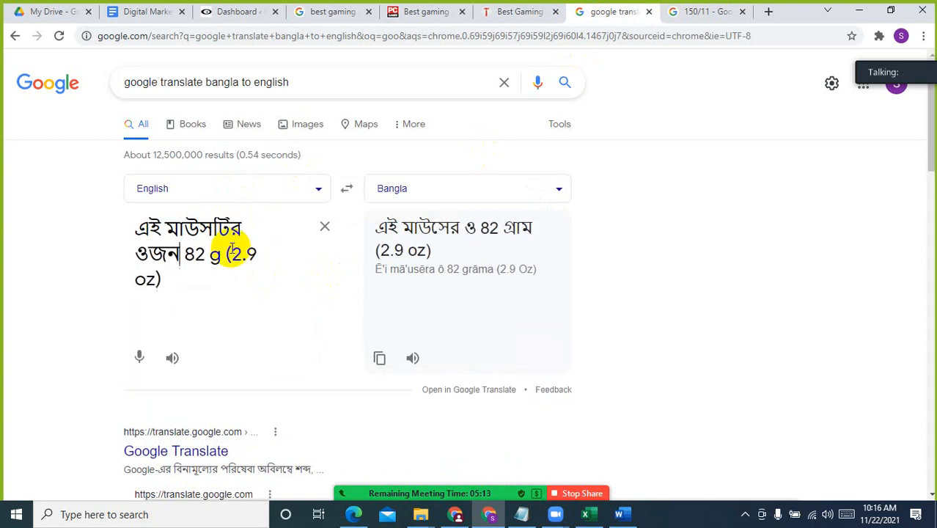
left_click(189, 280)
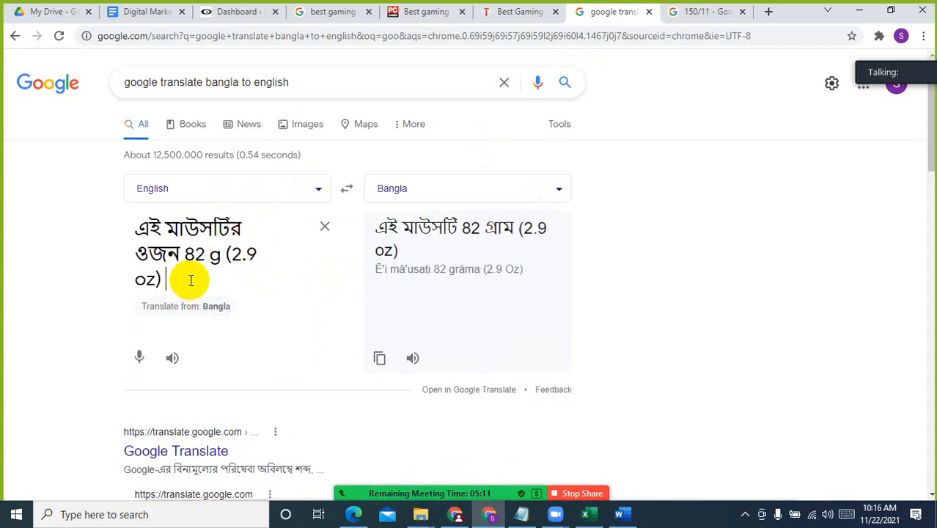
type("।")
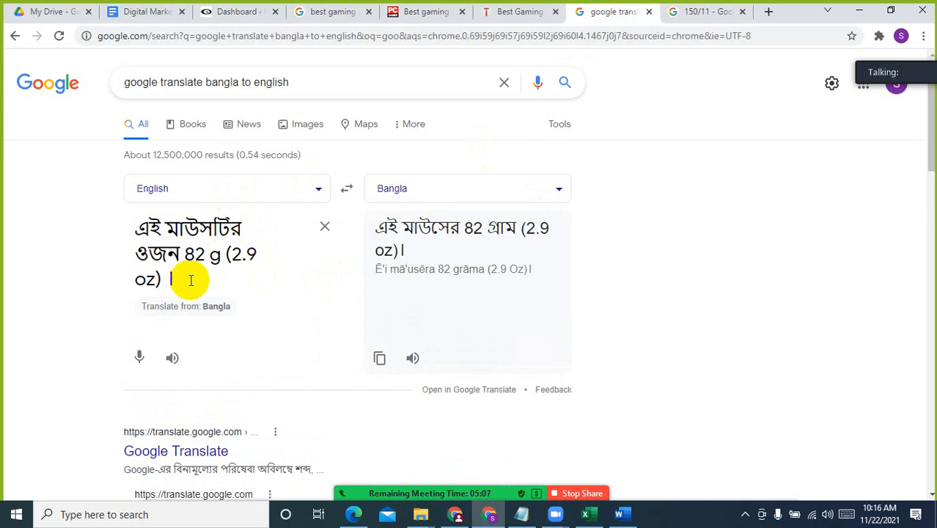
type(" এটি")
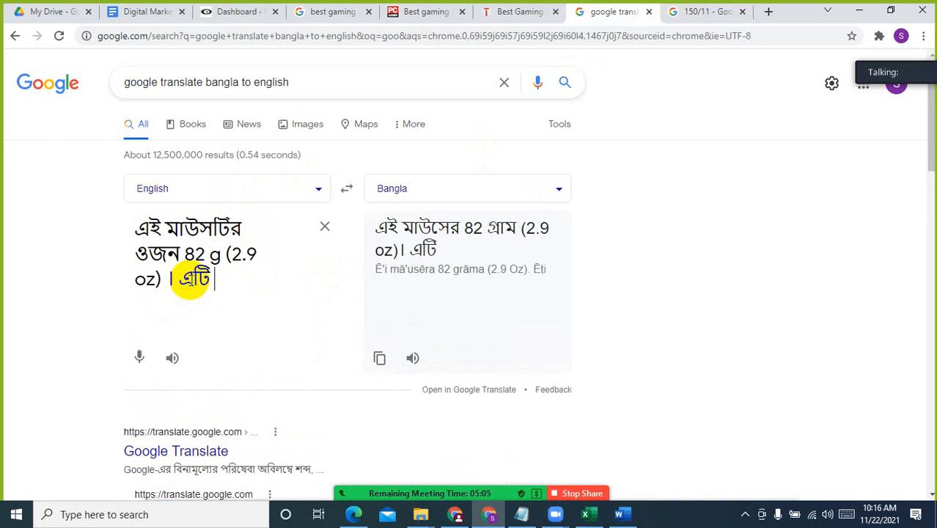
type(" খুবই")
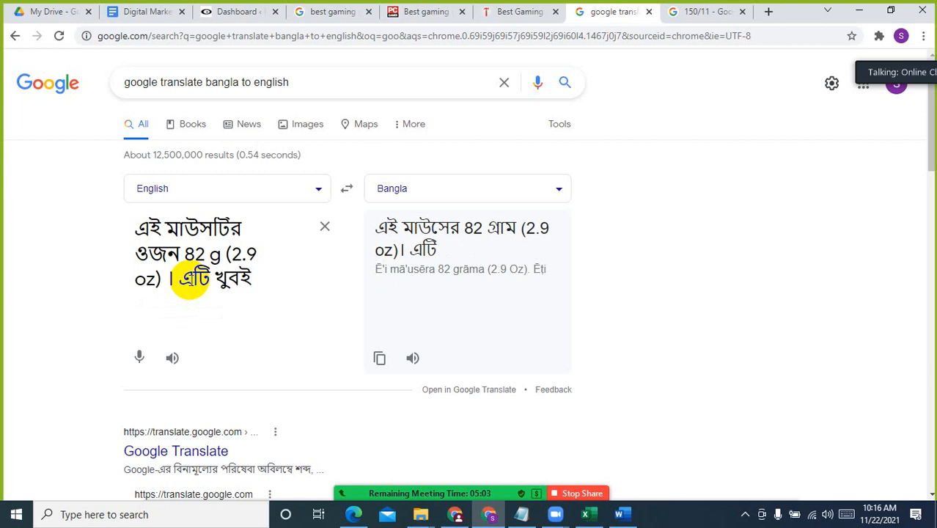
type(" হালকা")
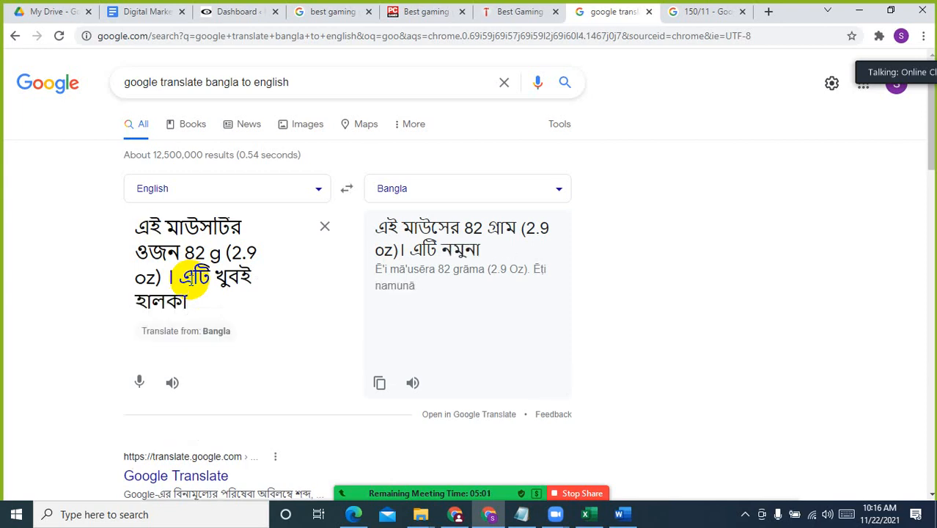
type("।")
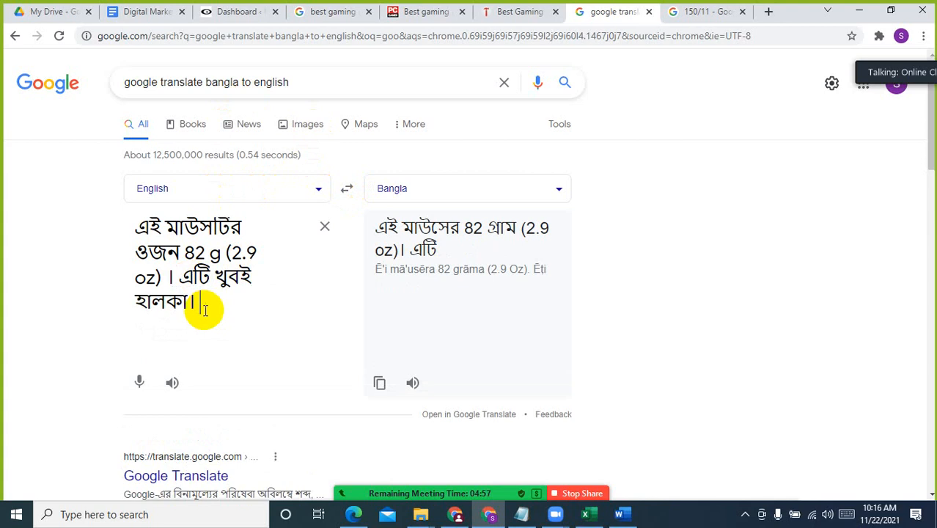
Copy the full Bangla text, swap the translation direction to Bangla to English, and paste it over the source text
left_click_drag(205, 309, 126, 222)
key("ctrl+c")
left_click(346, 189)
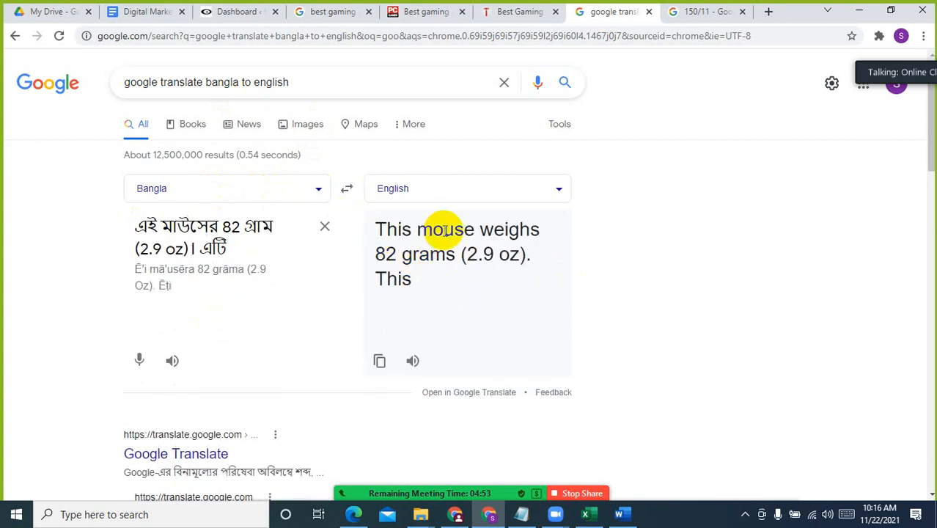
triple_click(239, 246)
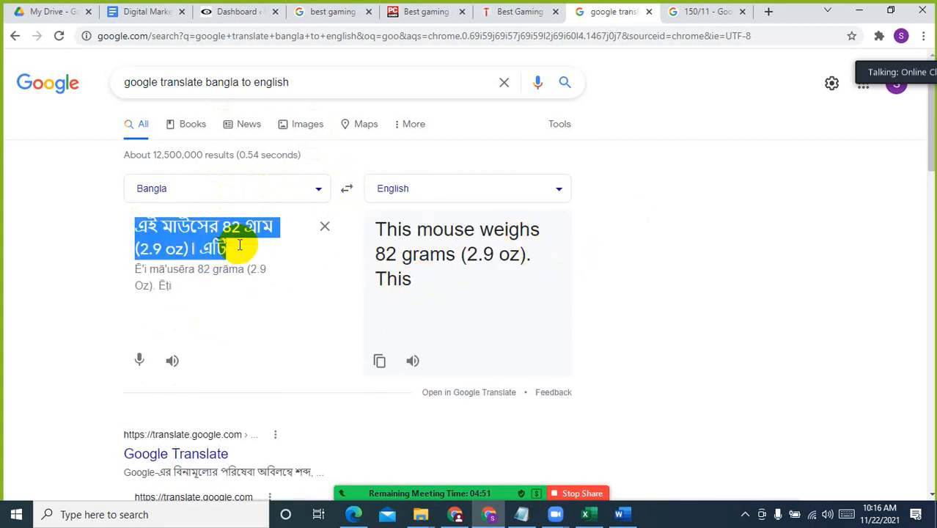
key("ctrl+v")
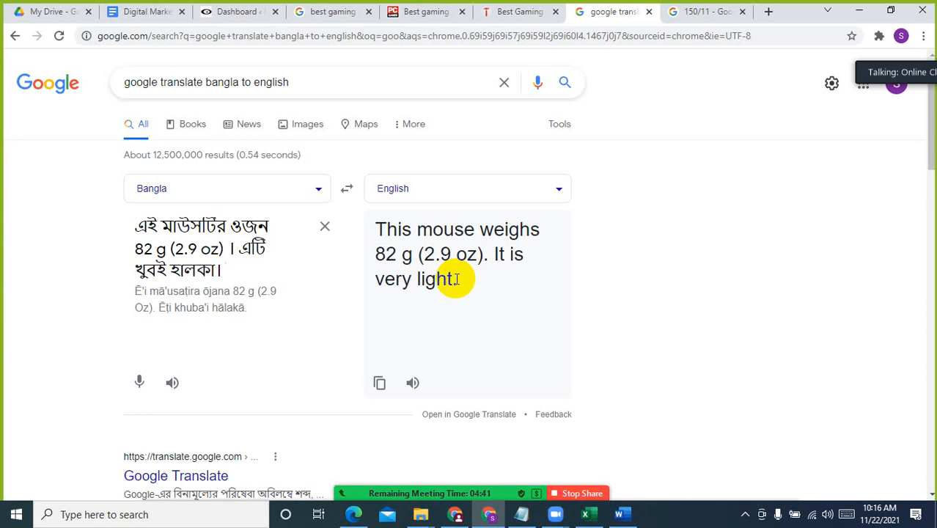
Highlight the English translation, then return to the Razer DeathAdder V2 specifications in the PC Gamer article and decline its notification request
left_click_drag(460, 281, 374, 225)
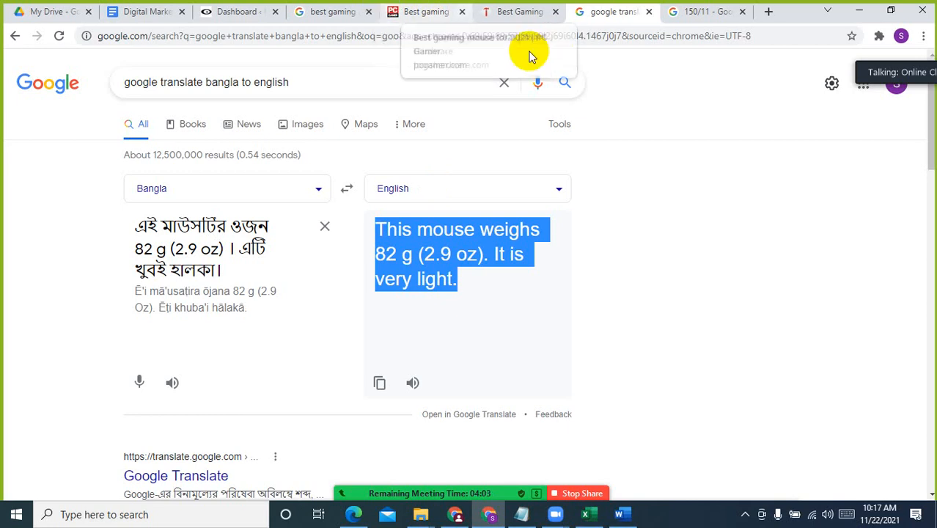
left_click(515, 9)
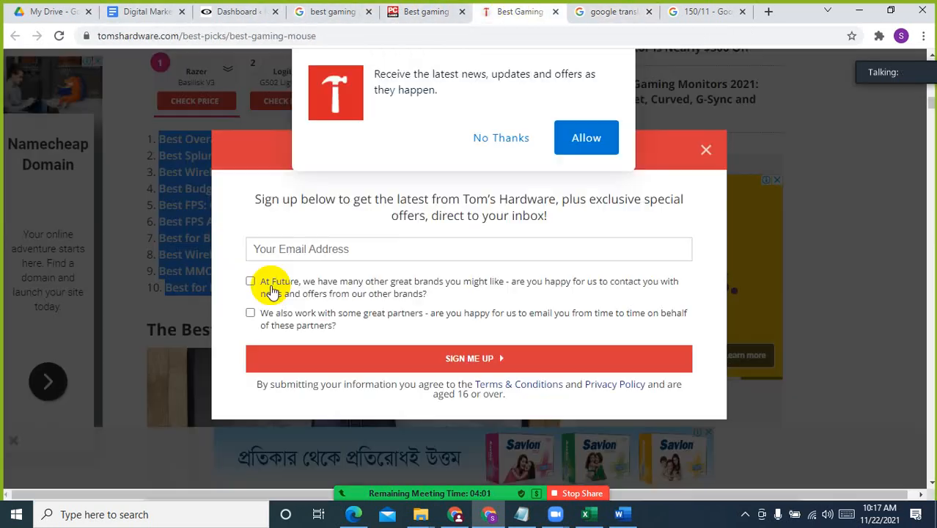
left_click(444, 11)
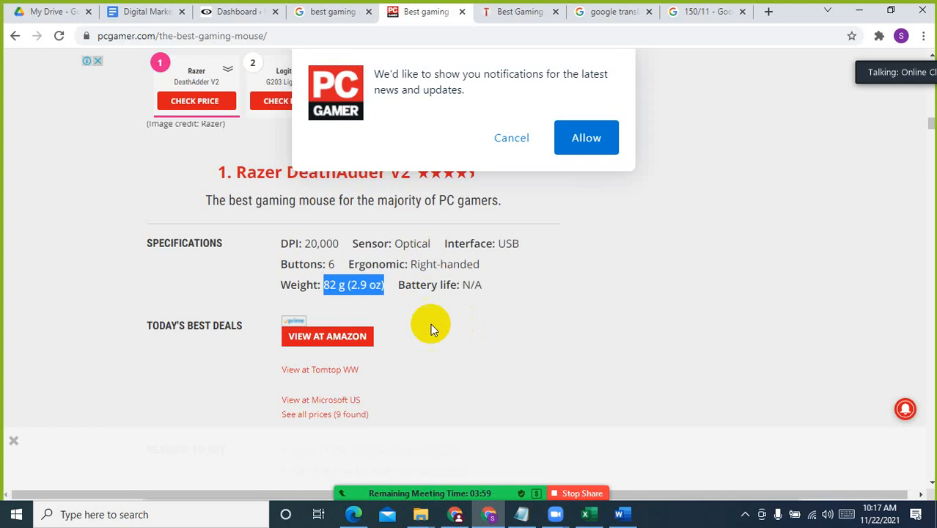
left_click(411, 269)
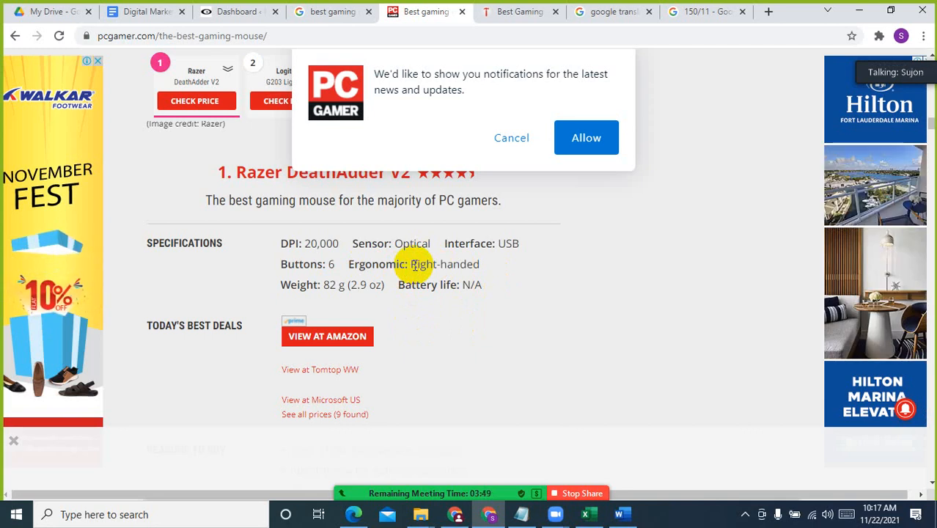
left_click(510, 136)
Mute all participants in the Zoom meeting and minimize the participants list
mouse_move(497, 500)
left_click(359, 487)
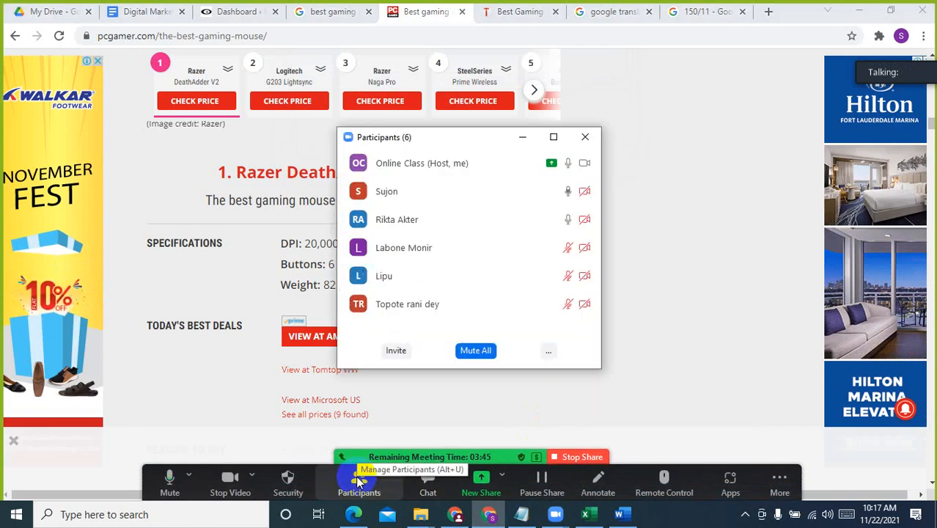
left_click(475, 350)
left_click(546, 292)
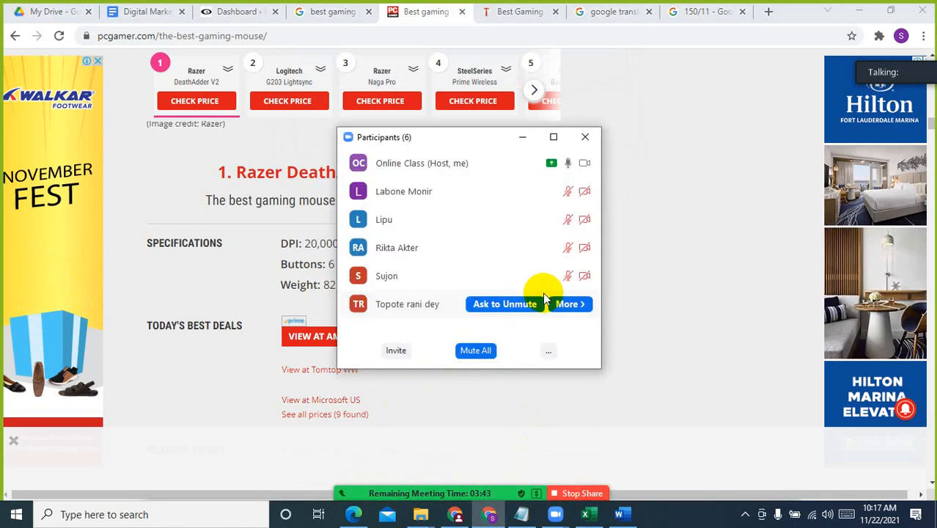
left_click(522, 137)
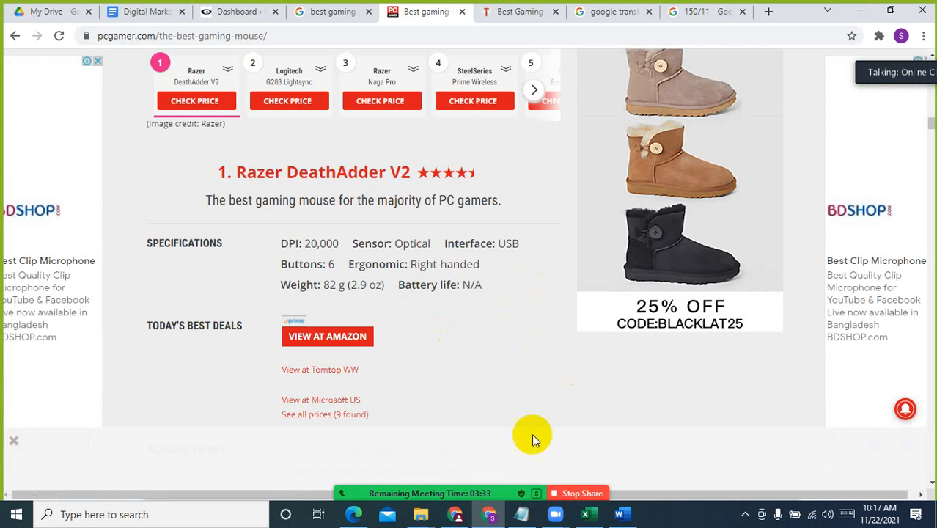
Switch to the Word article, review it from the top picks list through the reasons to avoid, and select the whole text
left_click(619, 514)
left_click(521, 276)
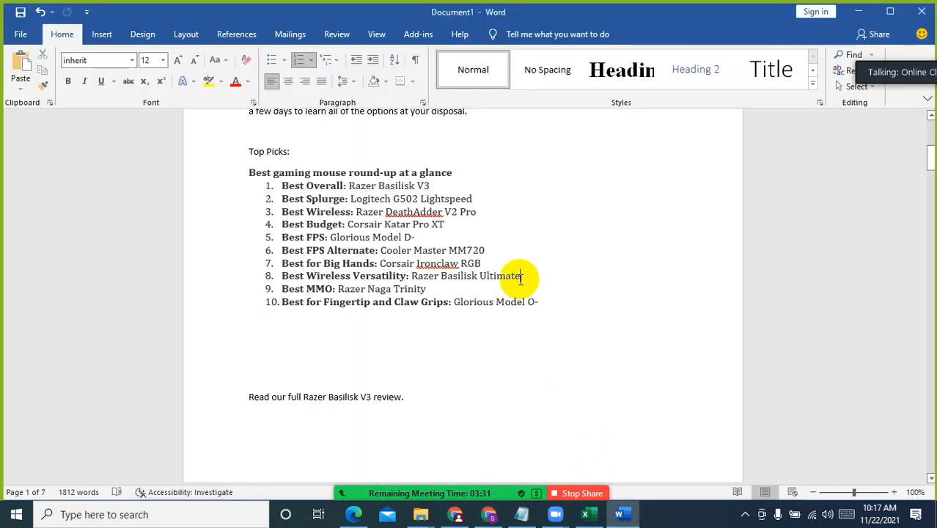
scroll(460, 339, "down", 5)
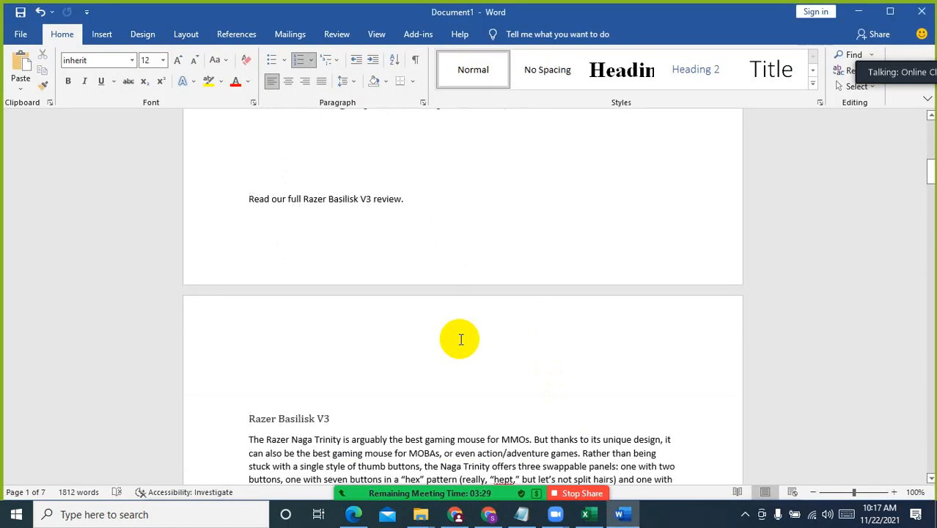
scroll(460, 339, "down", 4)
scroll(460, 339, "down", 1)
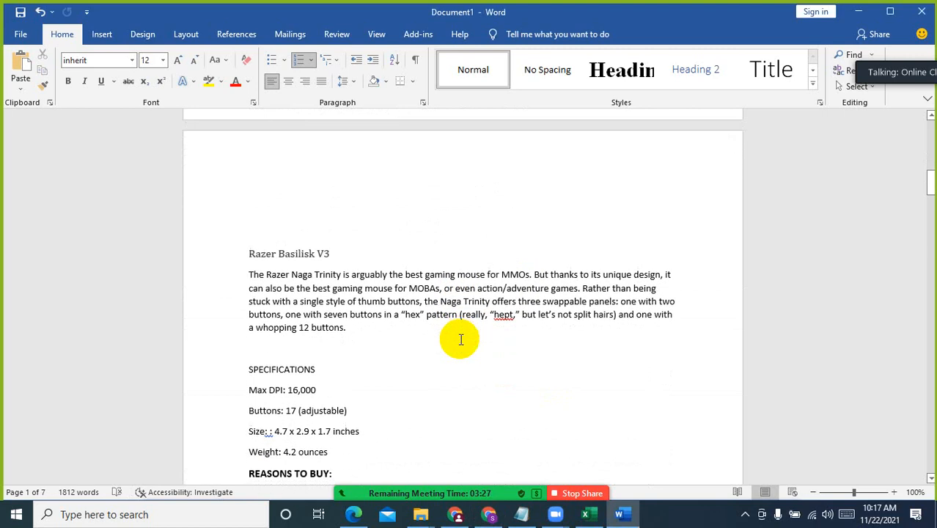
scroll(460, 339, "down", 1)
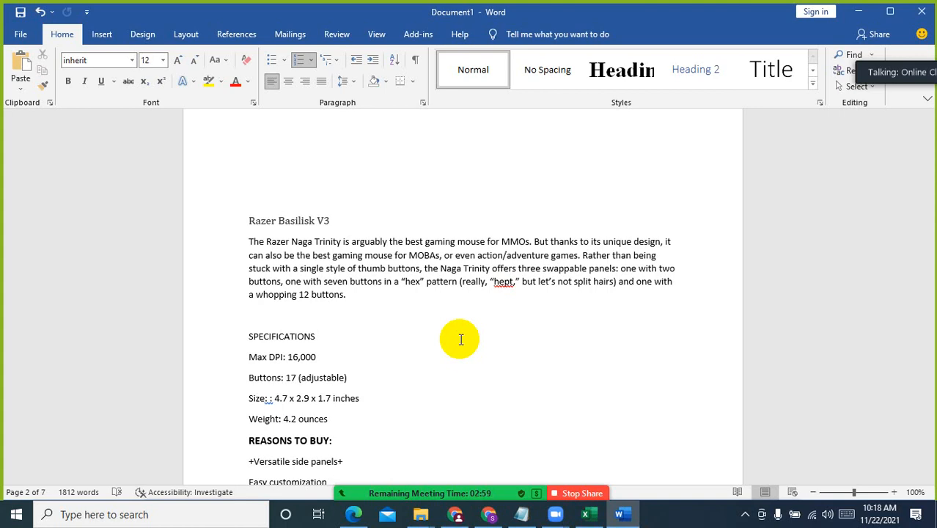
scroll(455, 333, "down", 3)
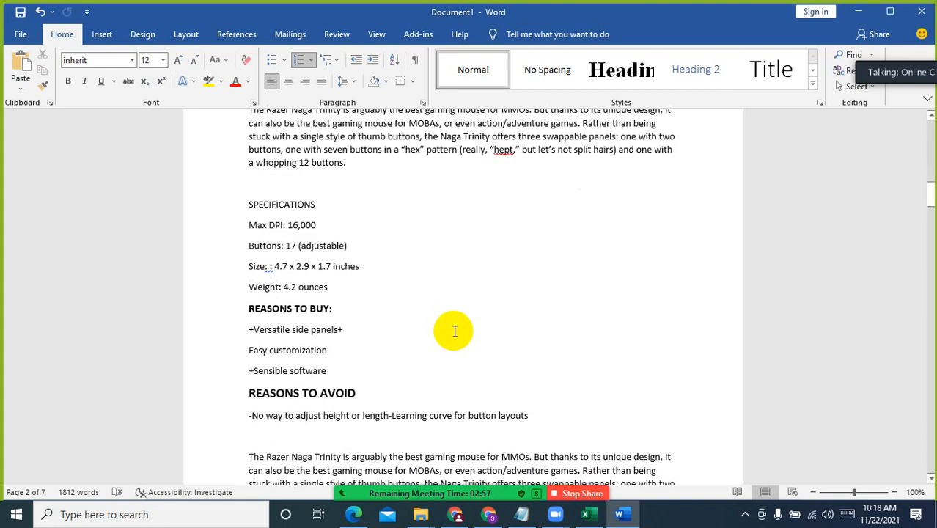
left_click(376, 323)
scroll(467, 401, "down", 2)
left_click(550, 316)
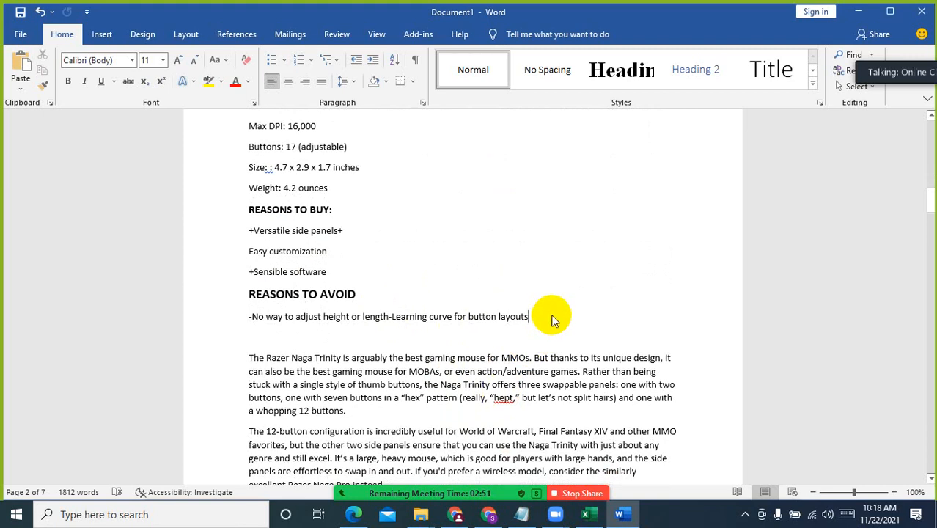
key("ctrl+a")
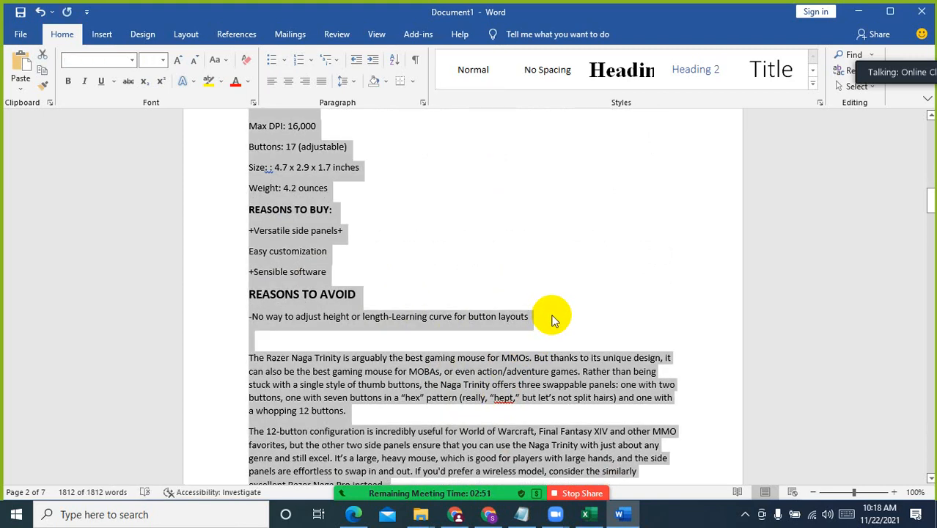
Switch to the WordPress dashboard in Chrome and start a new post
left_click(489, 518)
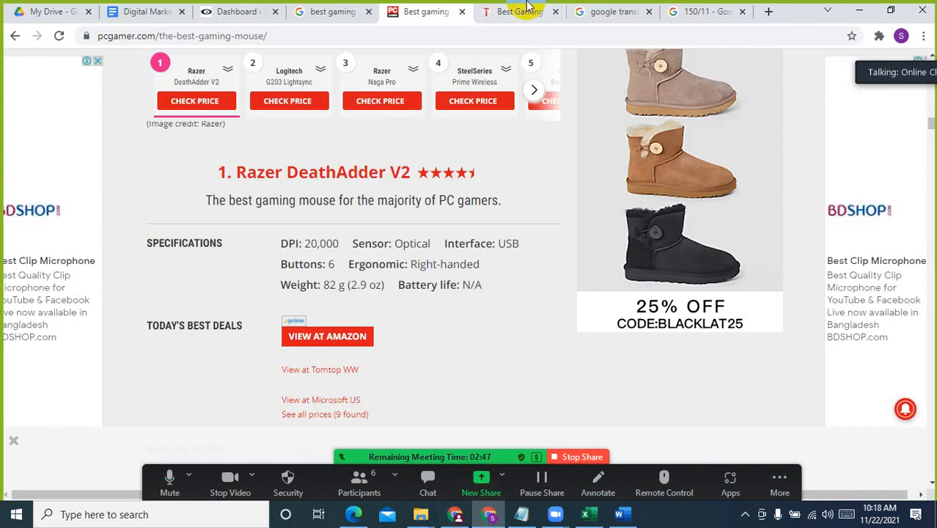
left_click(199, 9)
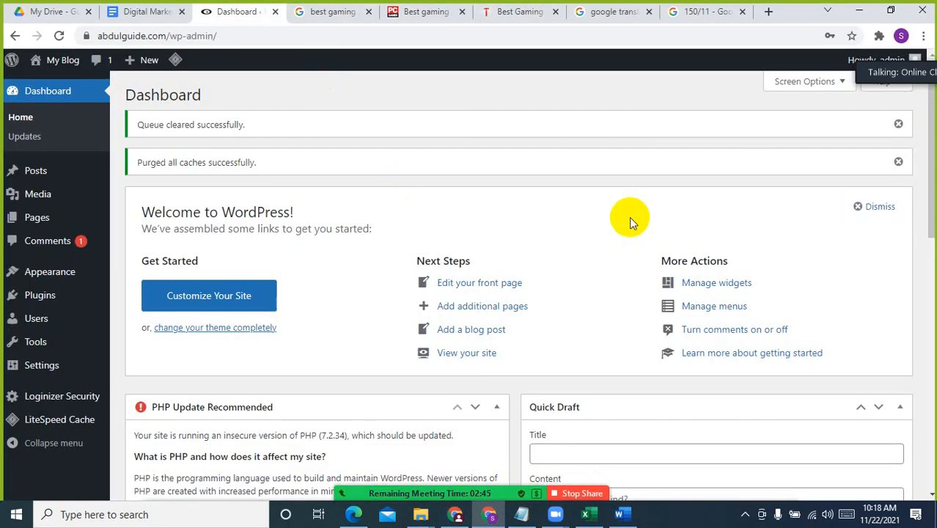
left_click(40, 173)
mouse_move(41, 175)
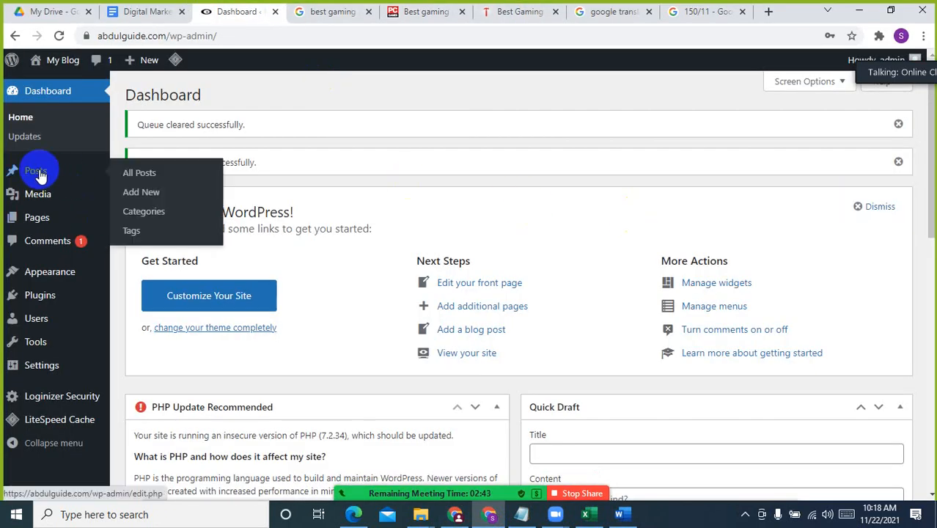
left_click(132, 194)
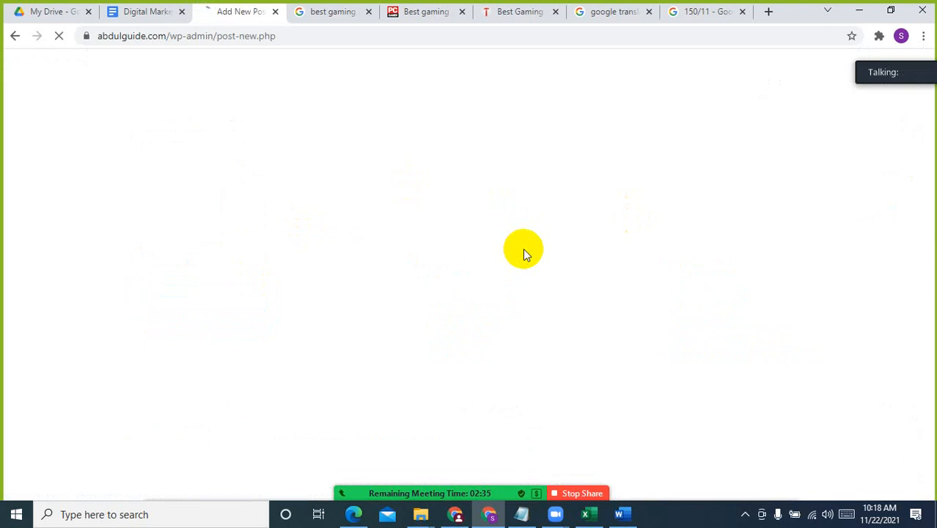
Copy the article title "The best gaming mouse in November 2021" from above the intro in the Word document
left_click(623, 515)
scroll(526, 271, "up", 5)
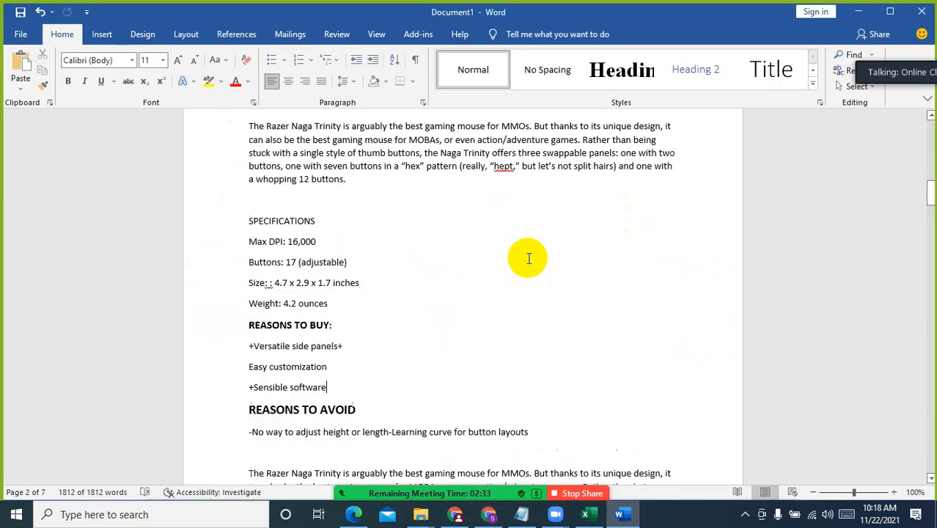
left_click_drag(931, 178, 931, 129)
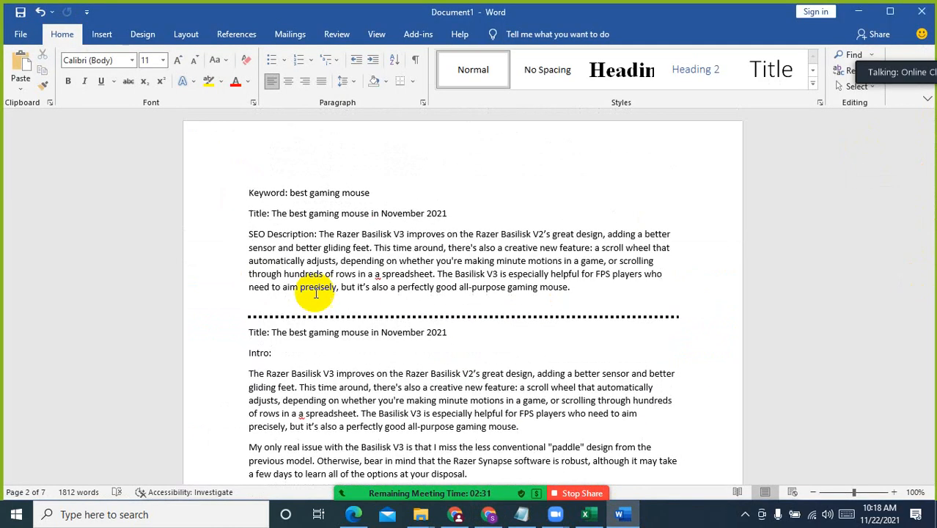
left_click(246, 374)
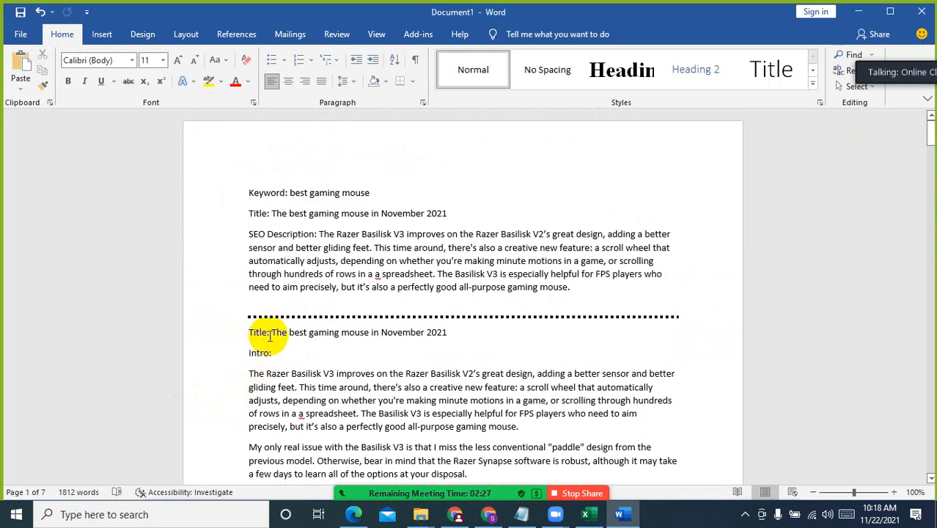
left_click_drag(275, 325, 456, 324)
key("ctrl+c")
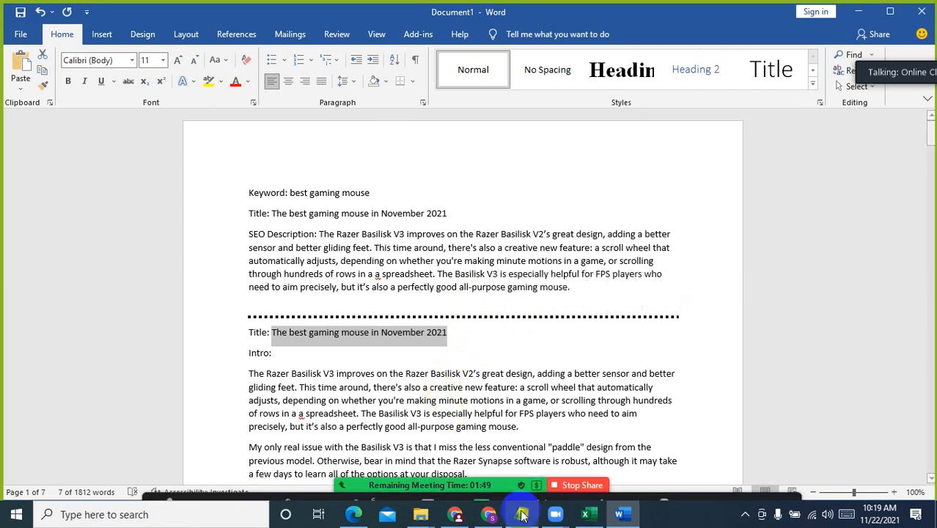
Dismiss the block editor welcome guide in WordPress and paste "The best gaming mouse in November 2021" as the post title
left_click(468, 521)
left_click(480, 520)
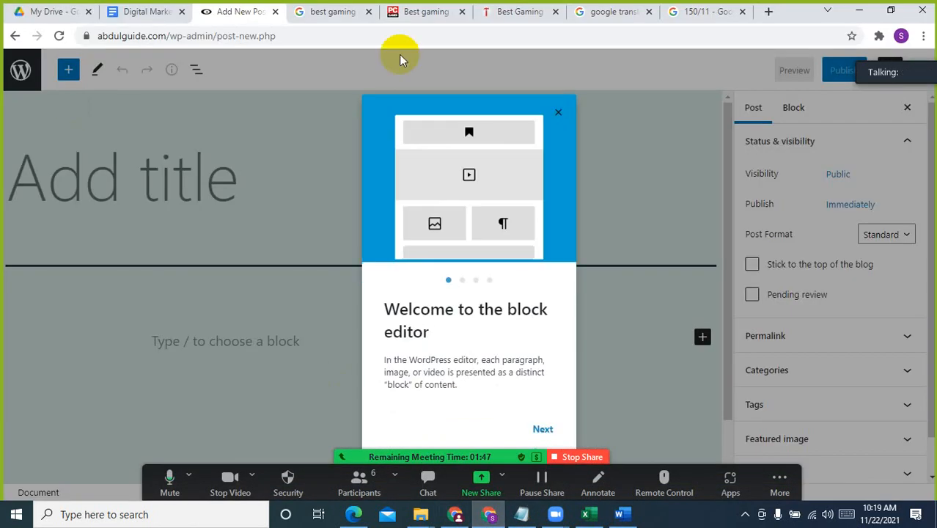
left_click(557, 114)
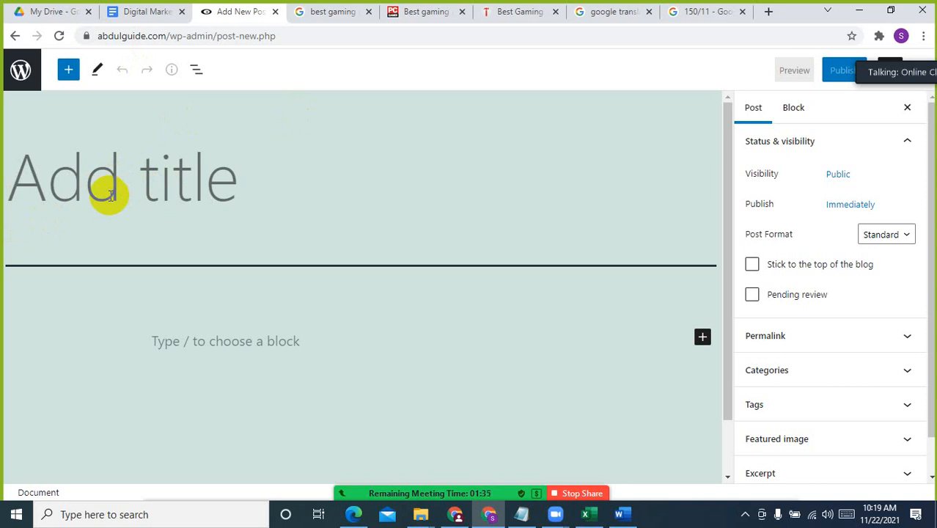
left_click(79, 192)
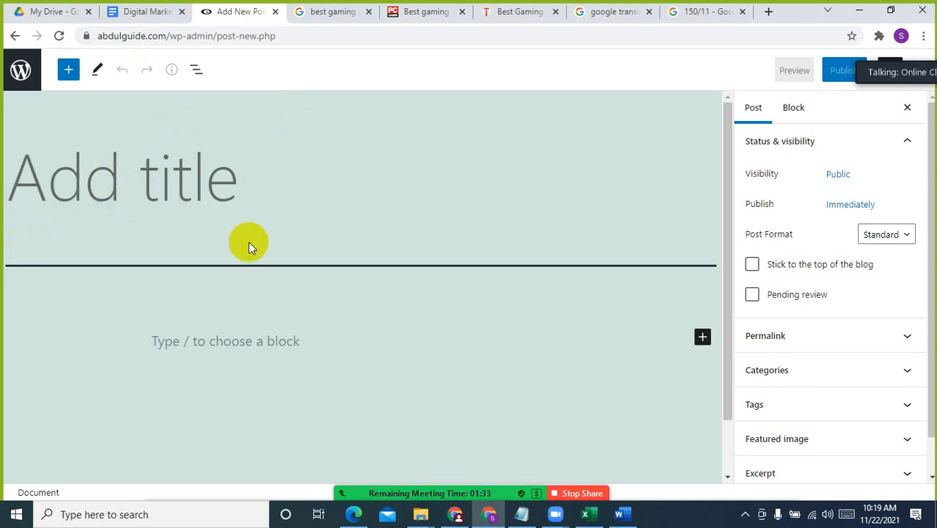
key("ctrl+v")
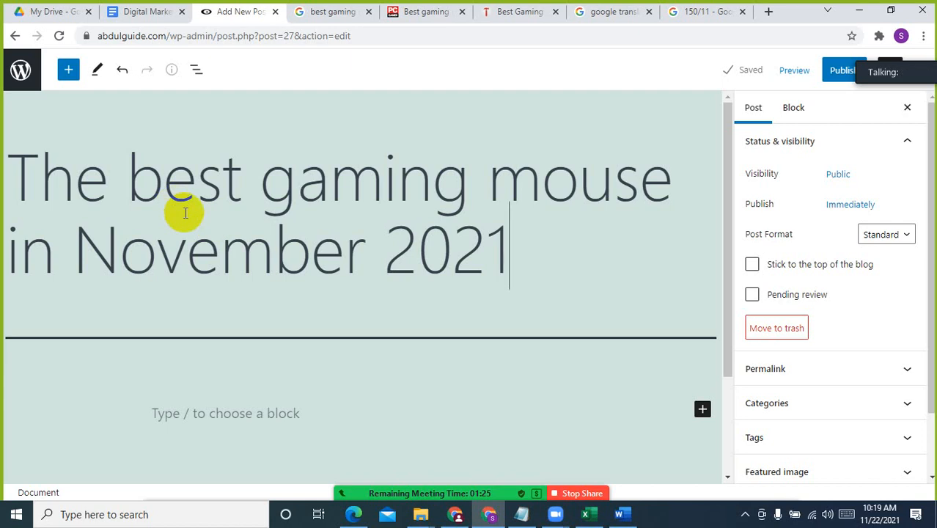
Shorten the post title to "best gaming mouse" by removing "The" and "in November 2021"
left_click_drag(135, 184, 1, 205)
key("BackSpace")
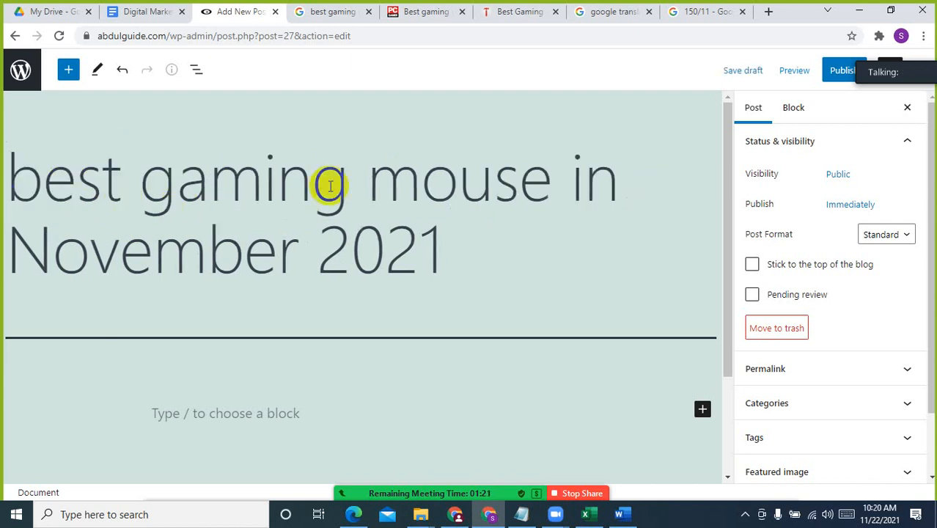
left_click_drag(550, 183, 560, 278)
key("BackSpace")
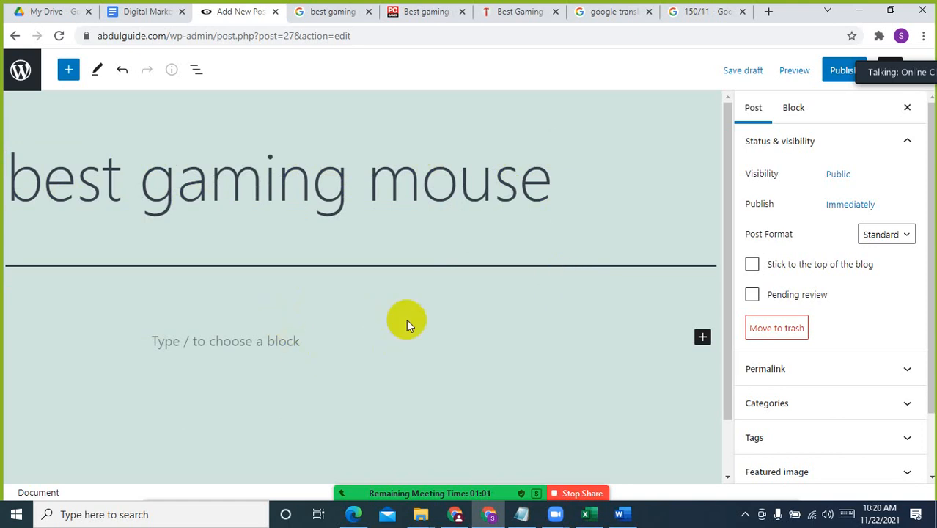
Publish the "best gaming mouse" post with public visibility and try to view it
left_click(841, 72)
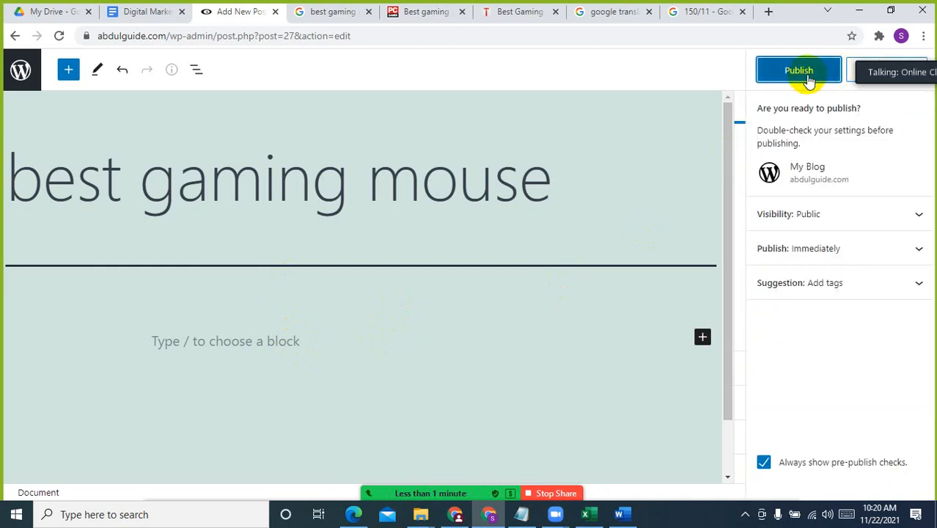
left_click(807, 77)
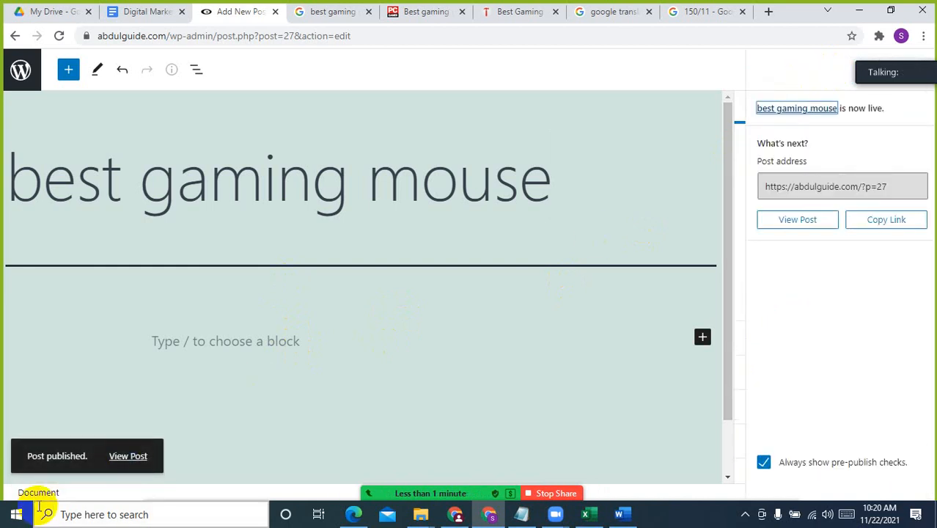
left_click(139, 459)
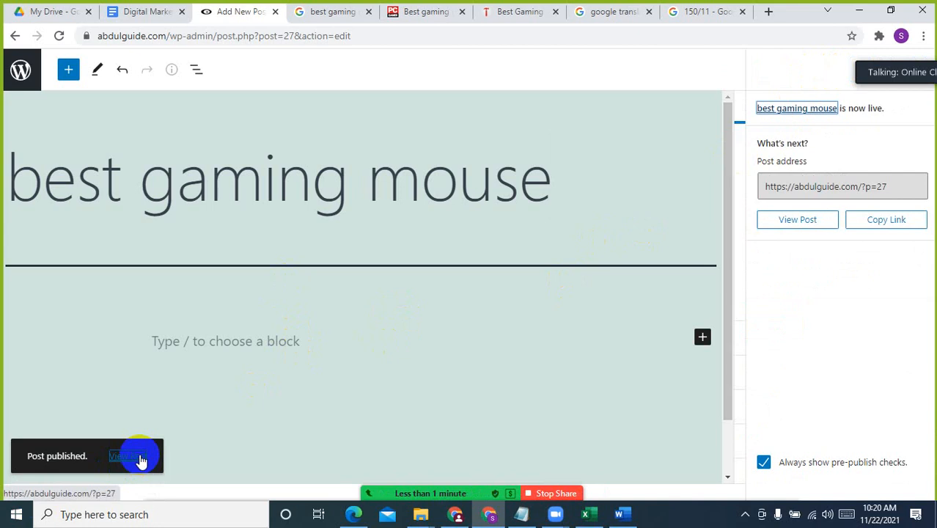
Open the WordPress posts list in a new tab and go to the site's Discussion settings
left_click(26, 79)
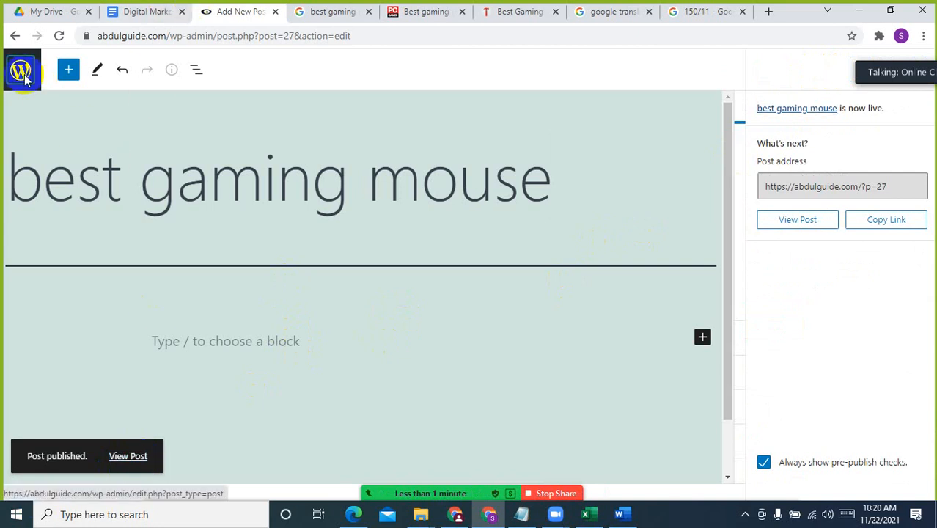
right_click(24, 79)
left_click(66, 87)
left_click(287, 10)
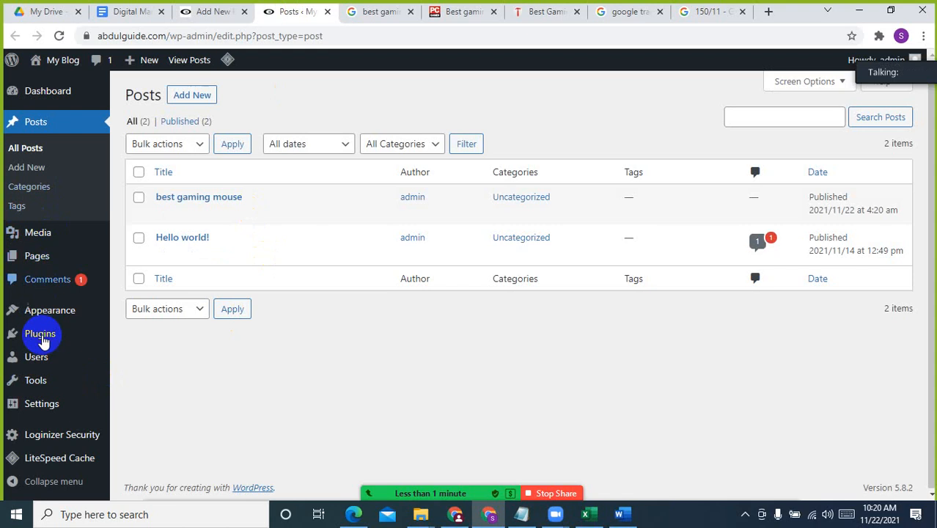
mouse_move(57, 410)
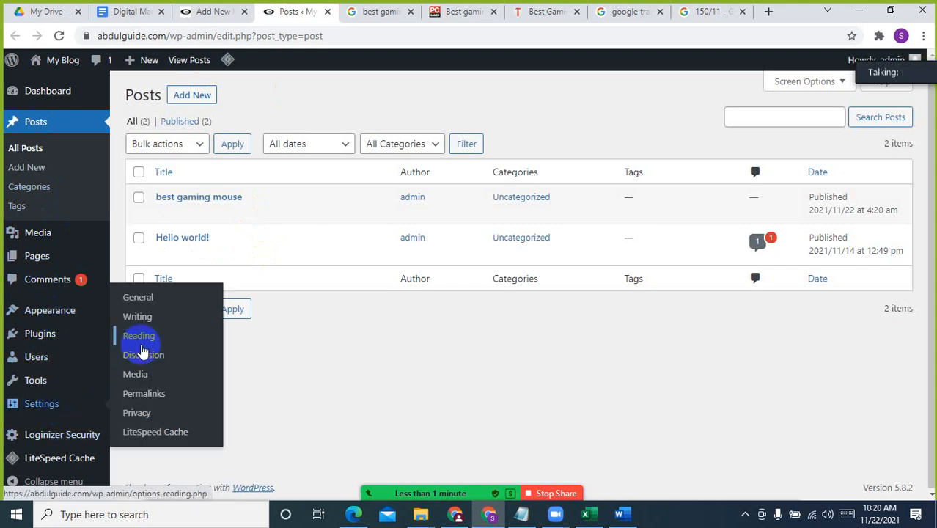
left_click(143, 357)
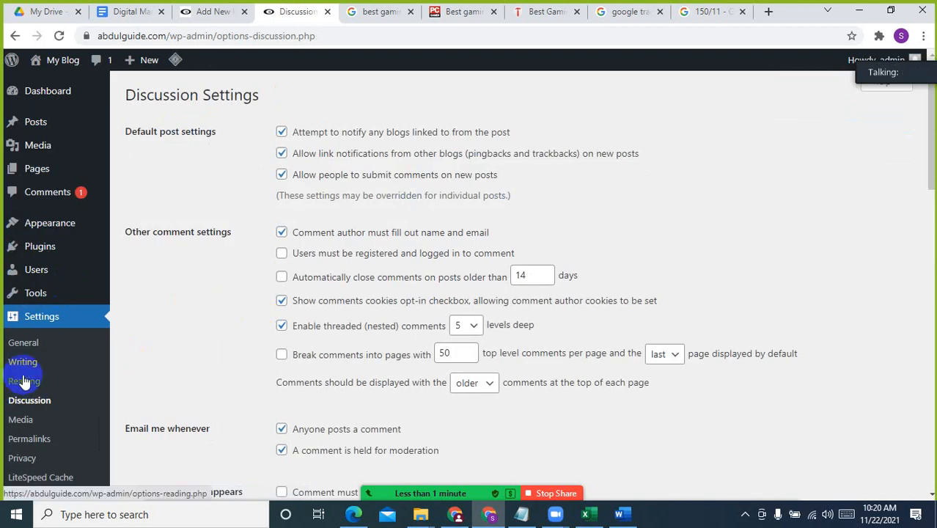
Set the site's permalink structure to Post name, save the change and reload the "best gaming mouse" post editor
left_click(24, 373)
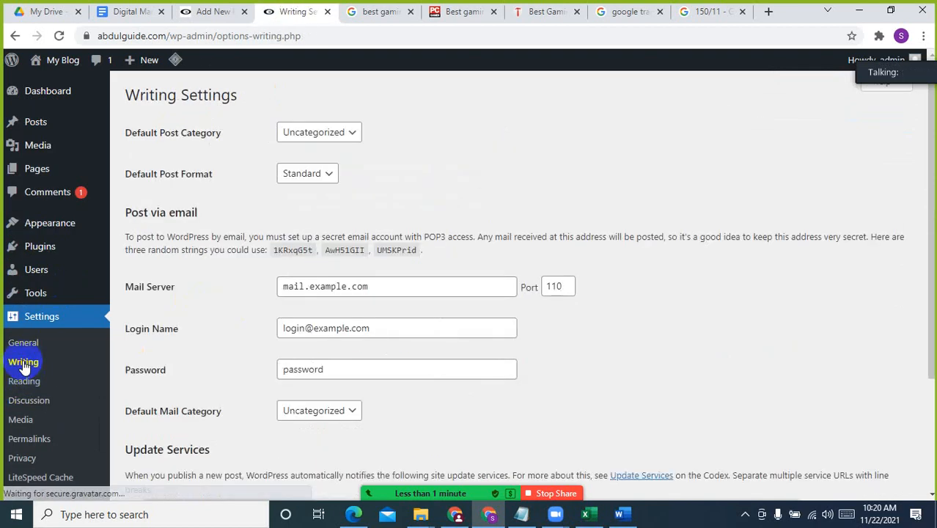
left_click(25, 381)
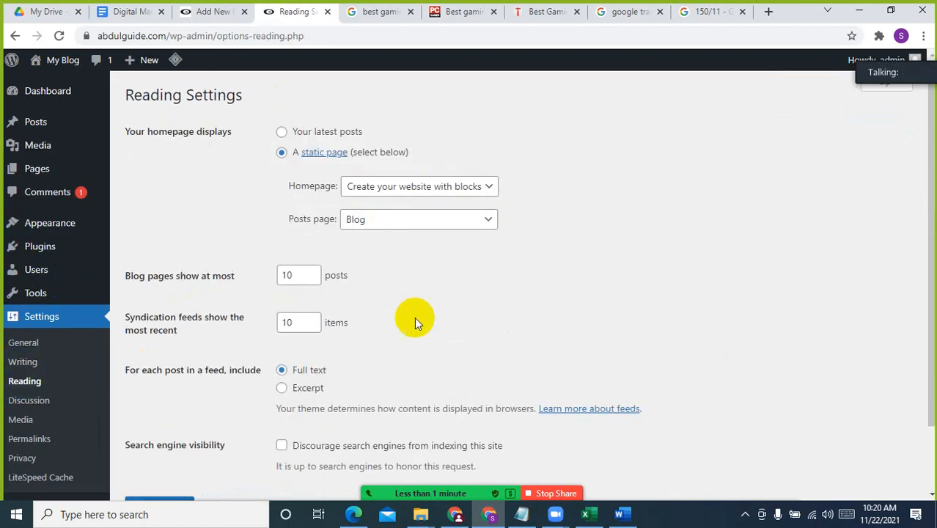
scroll(415, 319, "down", 2)
scroll(415, 319, "up", 2)
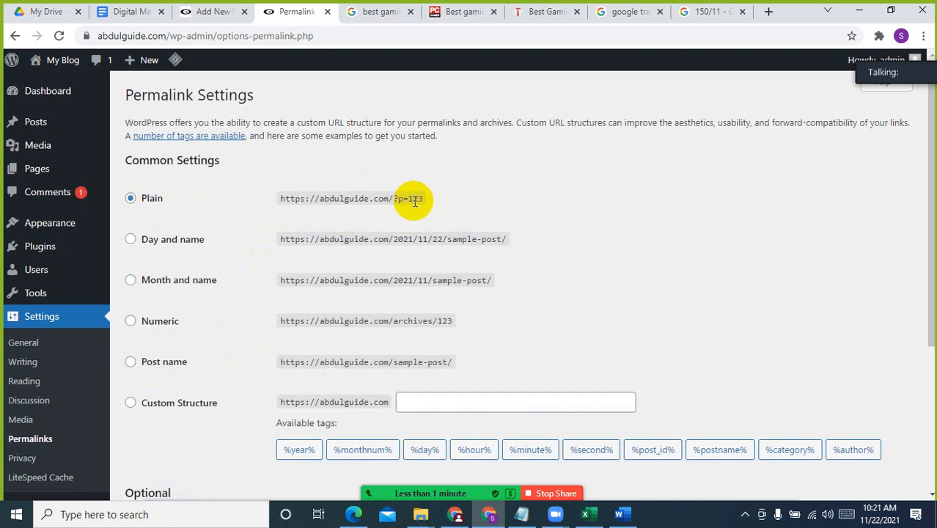
left_click(131, 361)
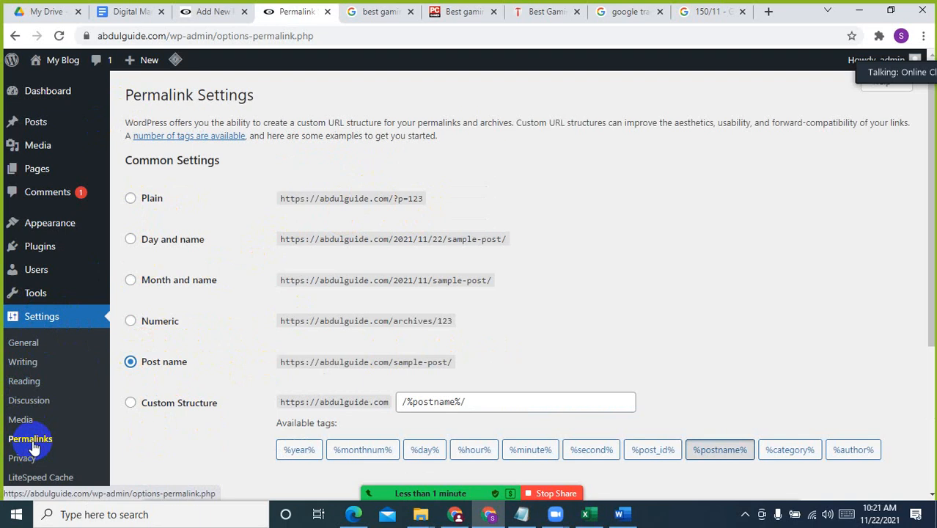
scroll(212, 367, "down", 2)
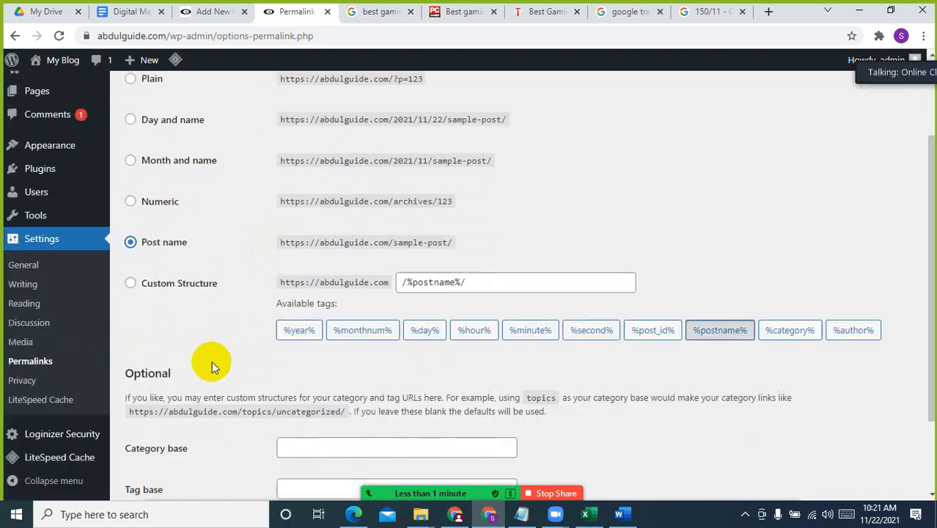
scroll(212, 361, "down", 1)
left_click(163, 445)
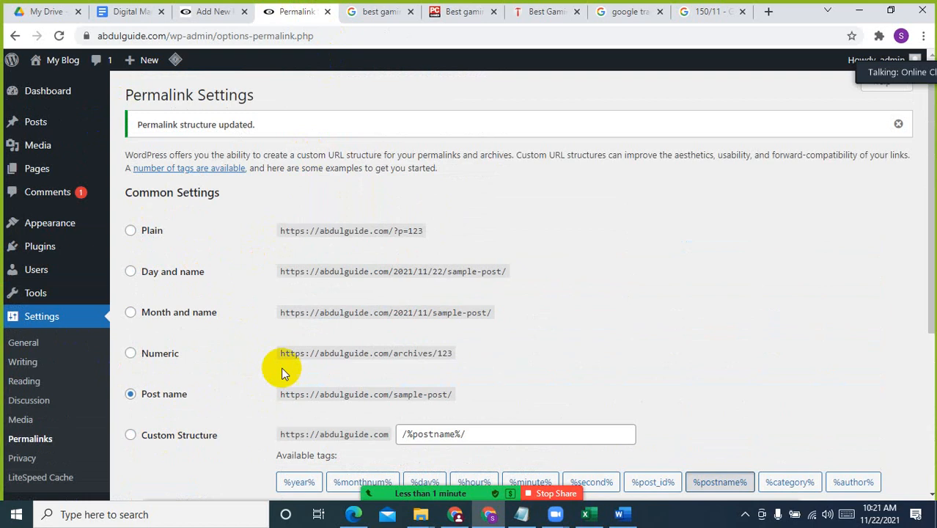
left_click(220, 11)
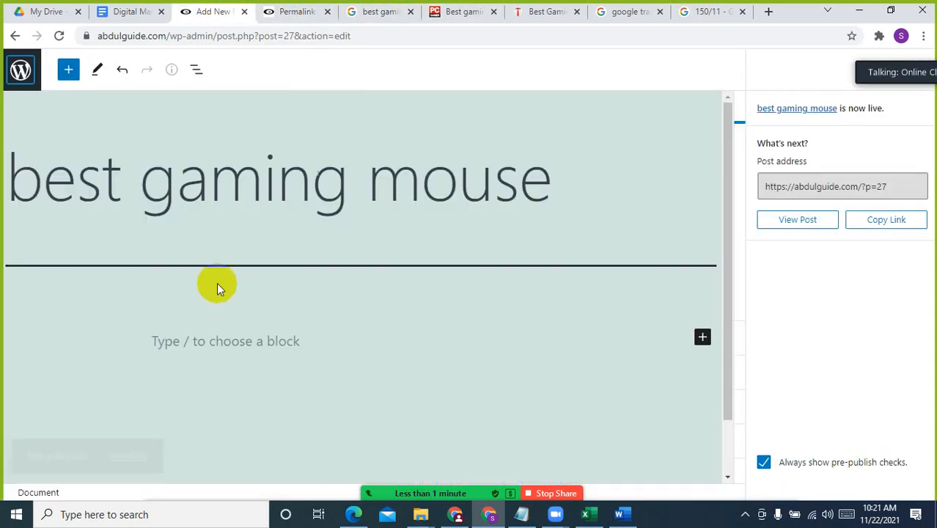
left_click(58, 35)
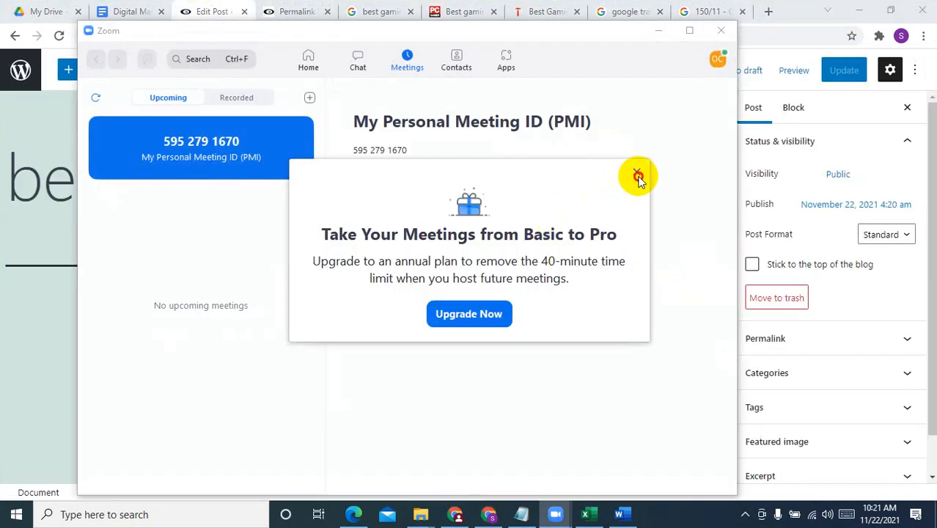
In Zoom, dismiss the Pro upgrade offer, start the personal meeting again and share the whole screen
left_click(637, 176)
left_click(396, 189)
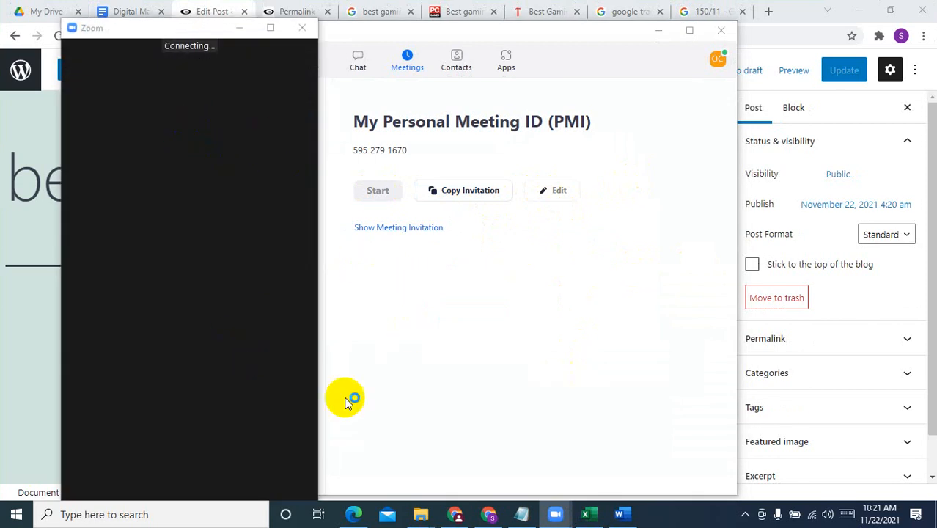
left_click(529, 216)
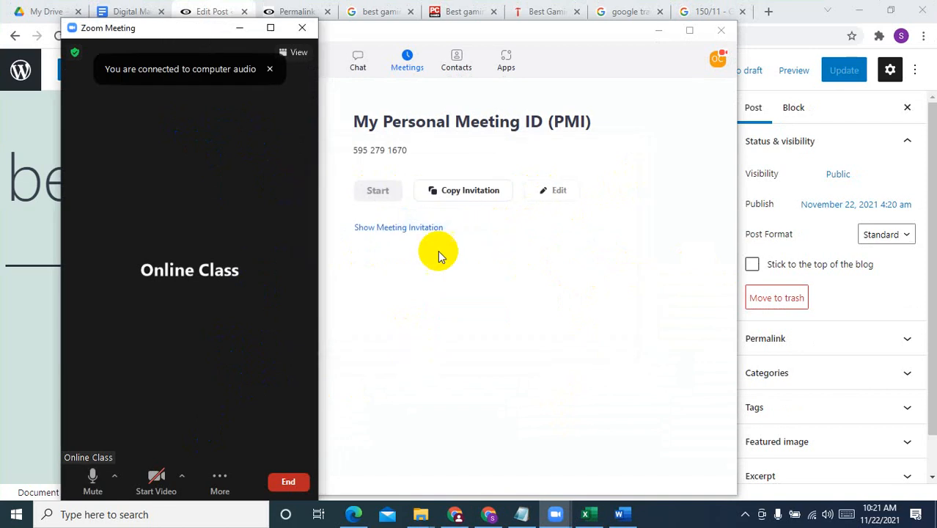
left_click(219, 480)
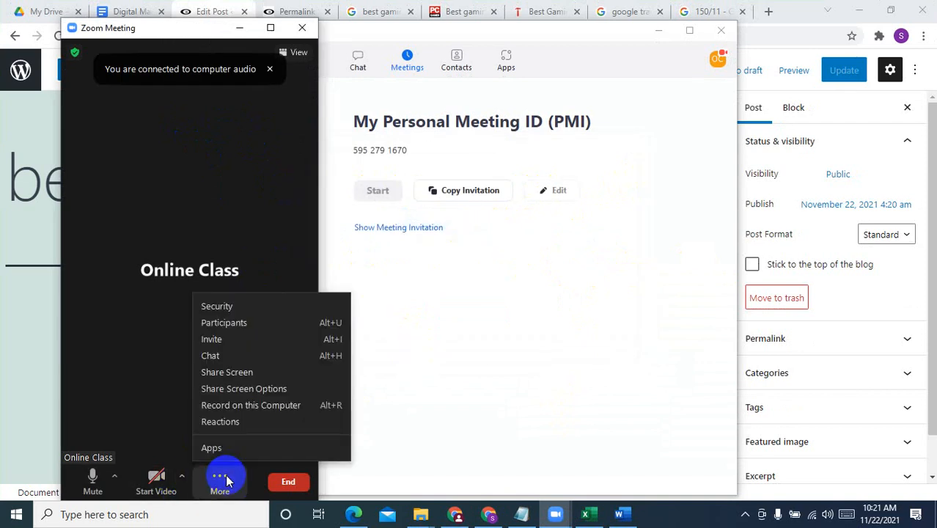
left_click(251, 379)
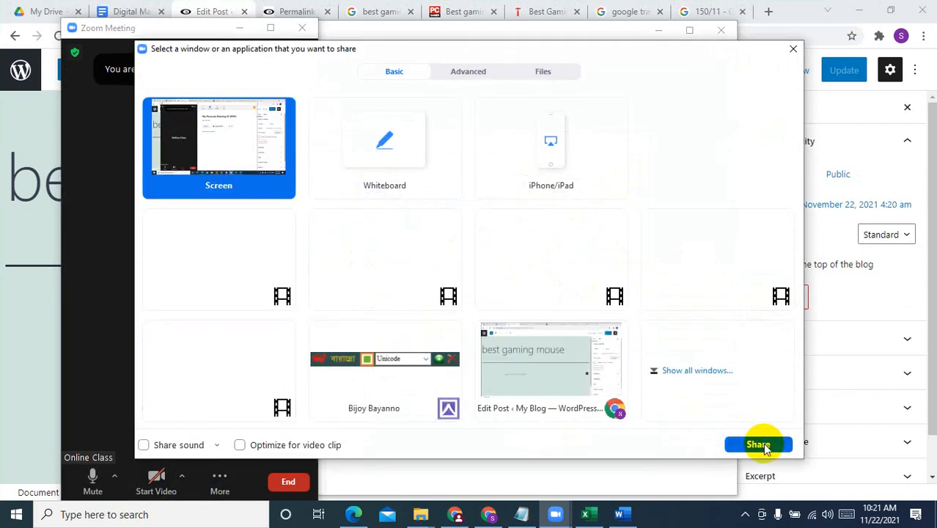
left_click(759, 442)
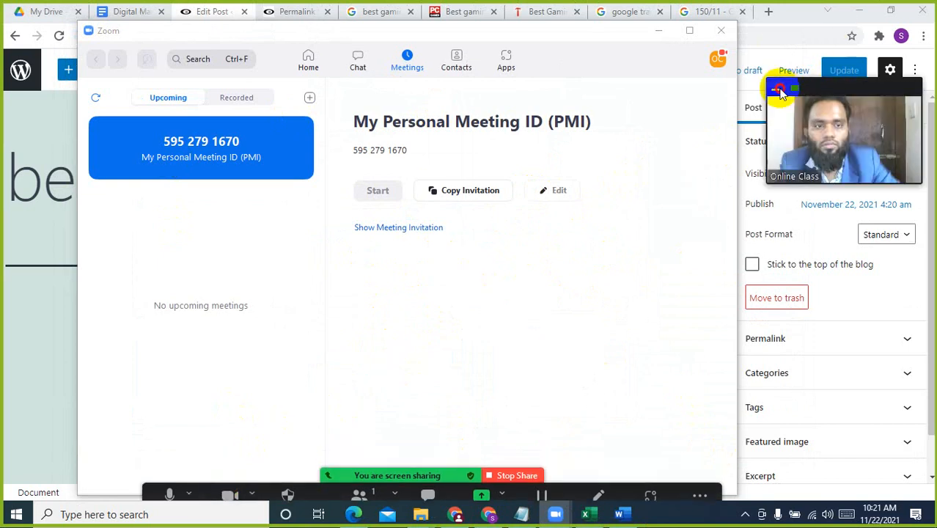
Move the active-speaker indicator aside, minimize the Zoom home window and admit the waiting participant
left_click(779, 90)
left_click_drag(843, 97, 912, 88)
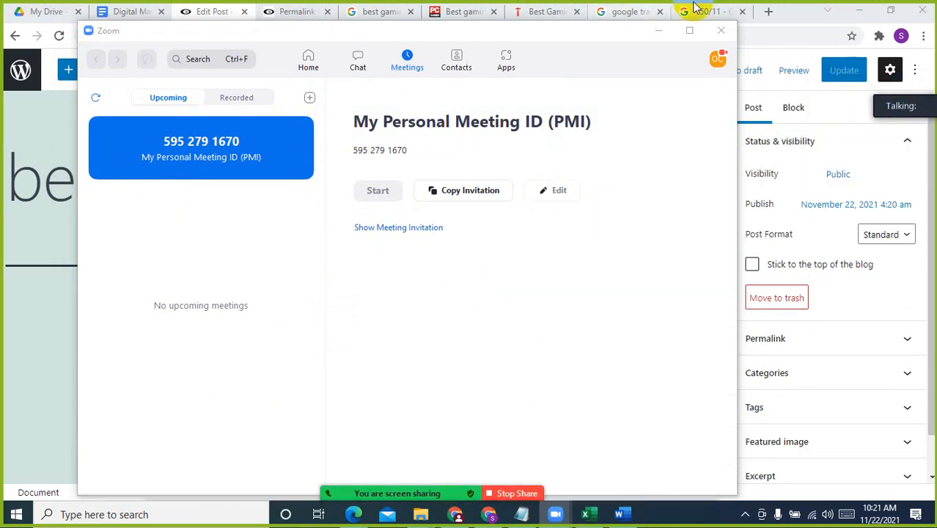
left_click(657, 30)
left_click(493, 78)
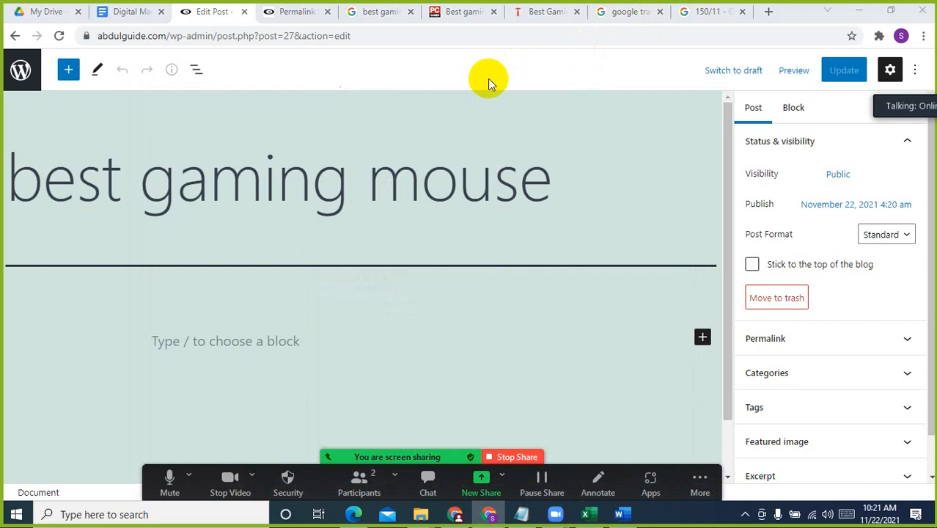
Add a paragraph reading "ববব" under the post title, admit the waiting participants and update the post
left_click(421, 174)
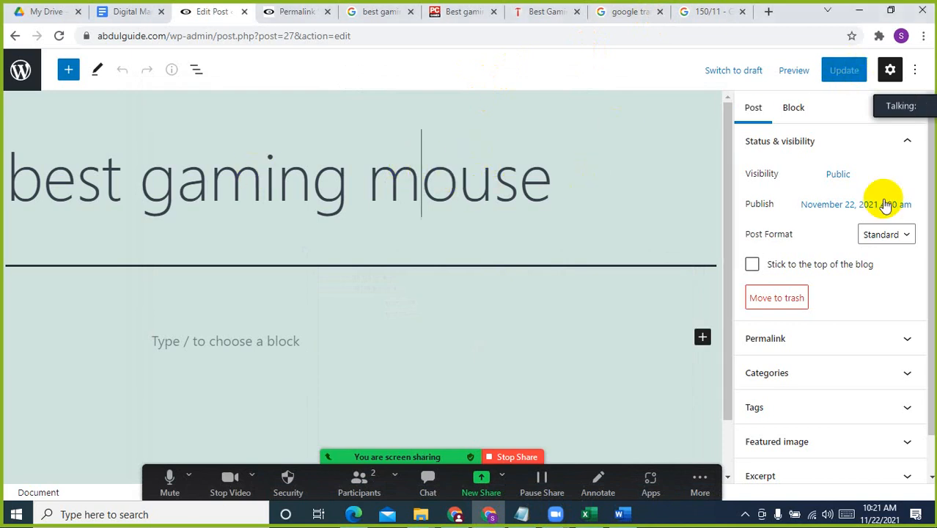
left_click(263, 334)
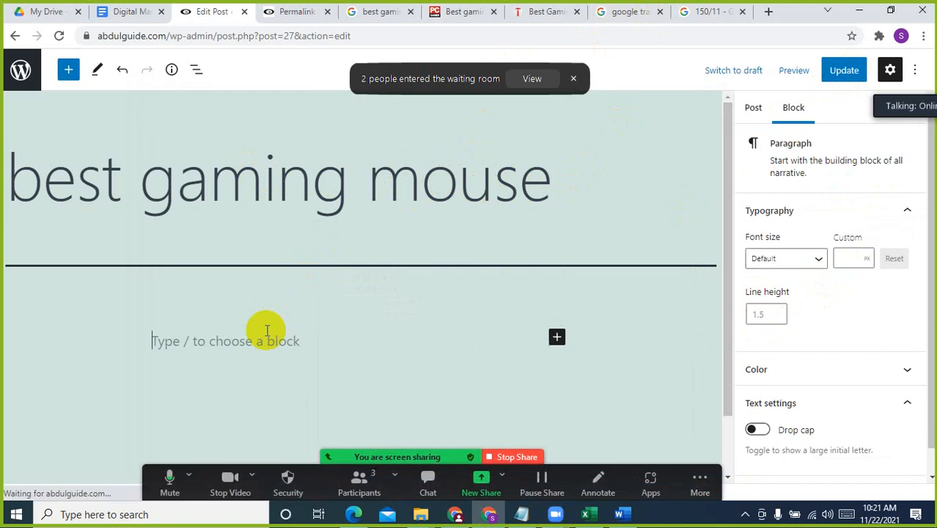
type("ববব")
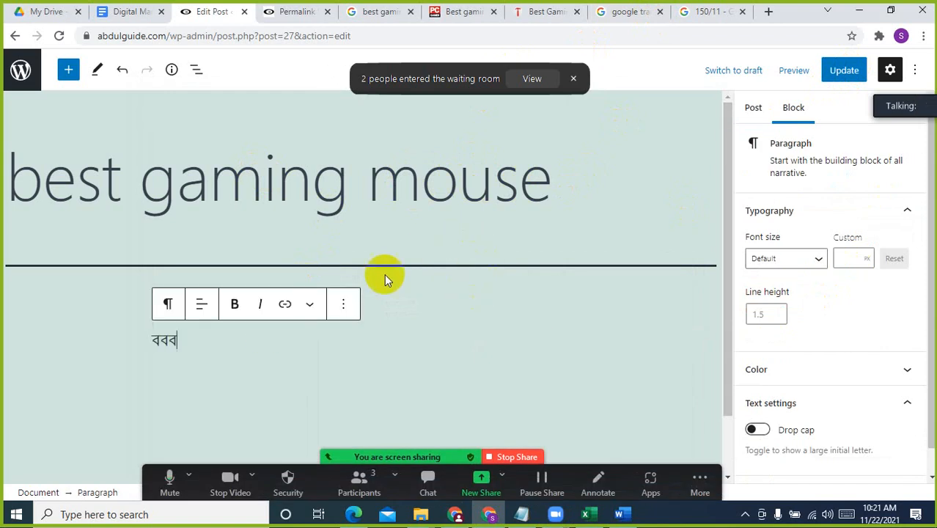
left_click(576, 171)
left_click(513, 79)
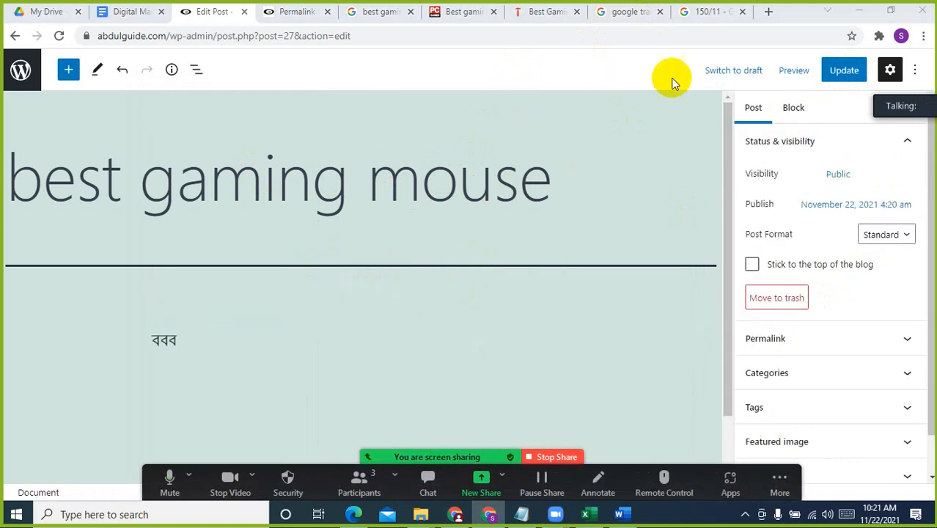
left_click(844, 72)
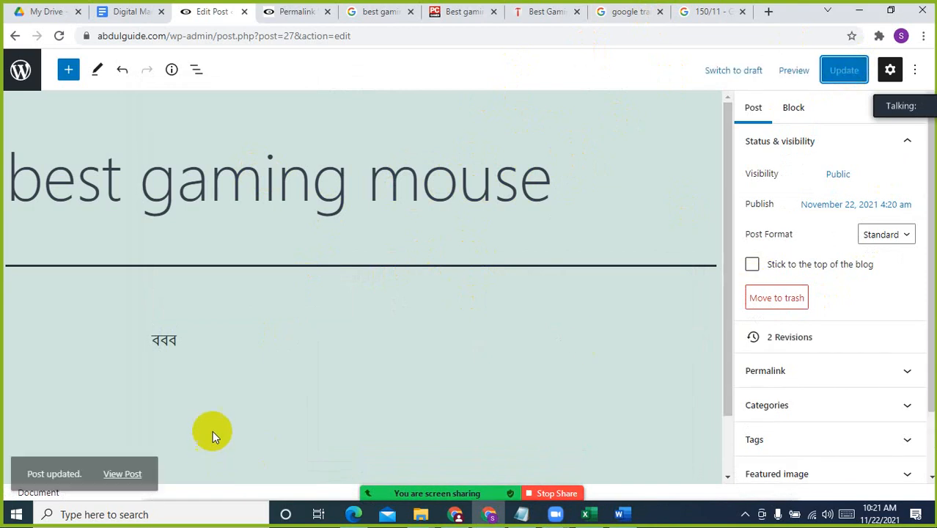
Open the updated post's public page in a new tab and close the Permalink Settings tab
left_click(131, 457)
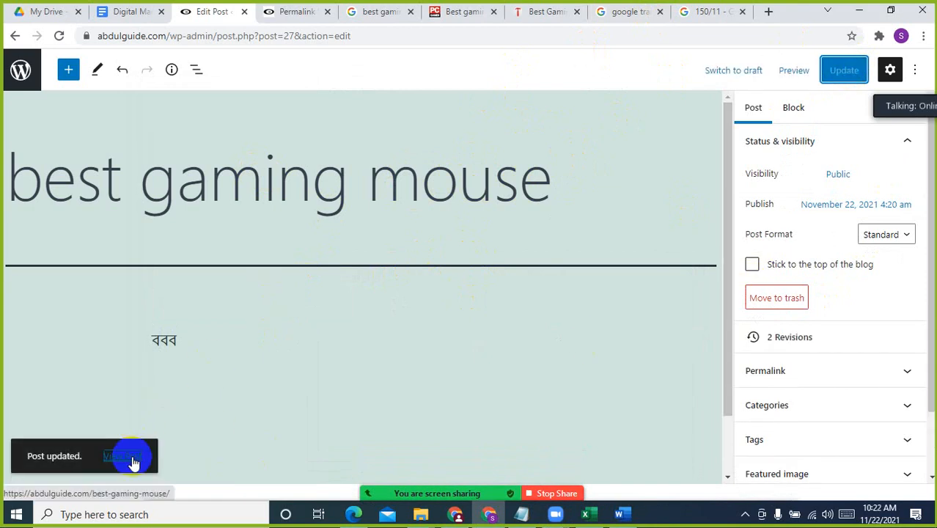
right_click(133, 460)
left_click(215, 335)
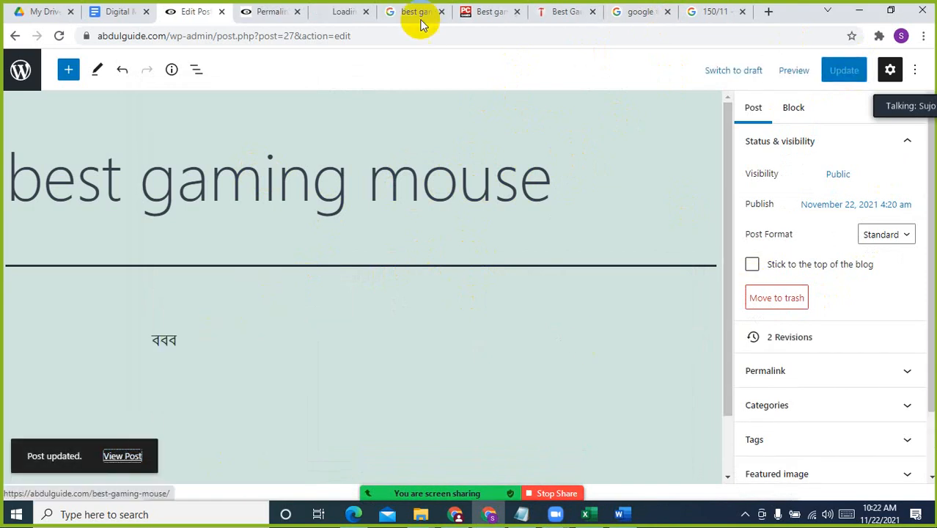
left_click(287, 11)
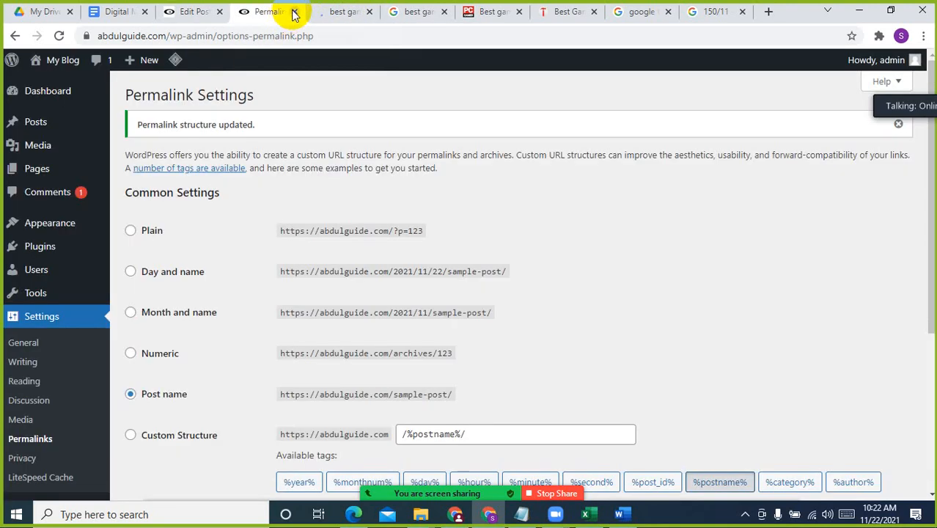
left_click(294, 11)
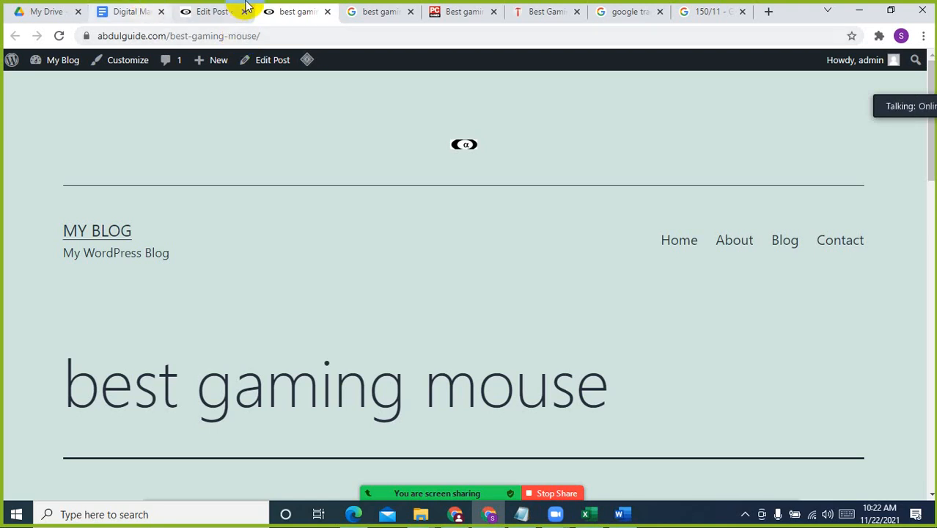
Replace the post title in the editor with "The best gaming mouse in November 2021"
left_click(231, 8)
left_click(313, 176)
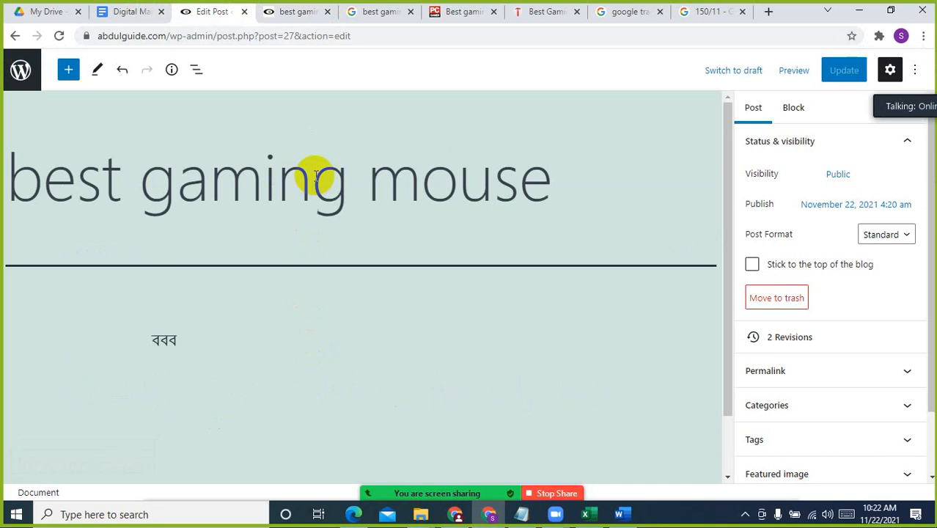
key("ctrl+a")
type("The best gaming mouse in November 2021")
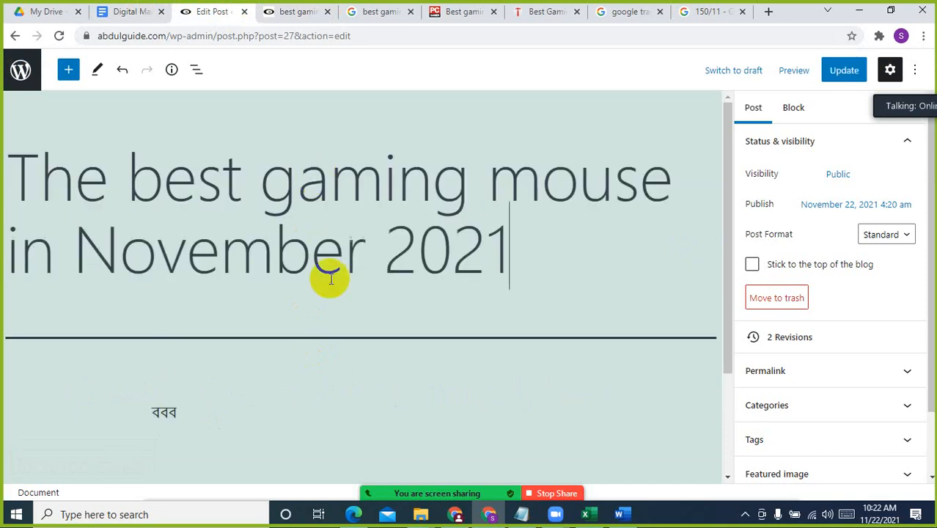
In the Word document, copy the article body from the intro paragraph "The Razer Basilisk V3 improves" through the end
left_click(619, 514)
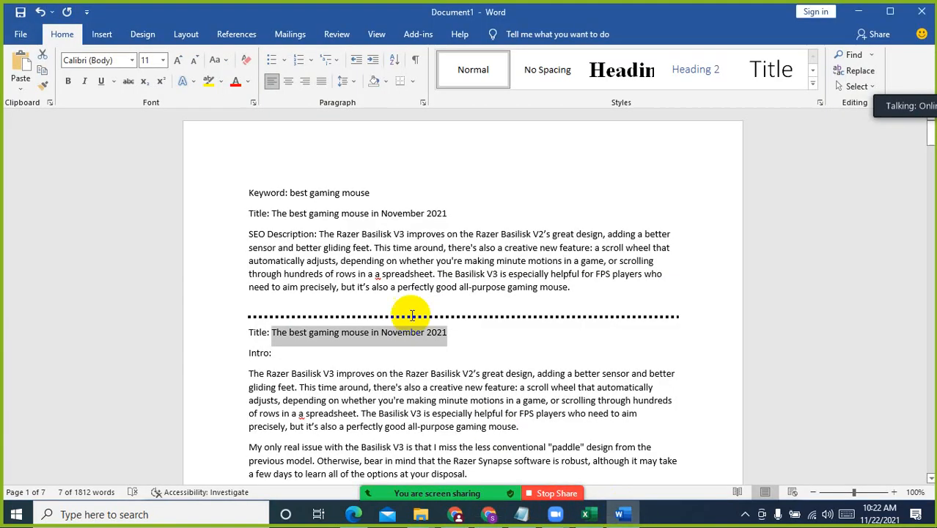
left_click(249, 374)
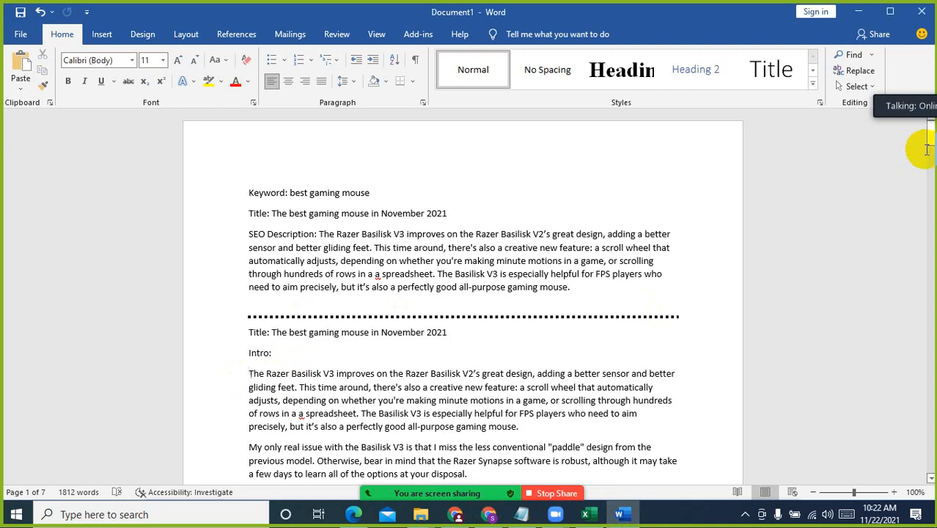
left_click_drag(926, 141, 914, 473)
scroll(571, 318, "up", 3)
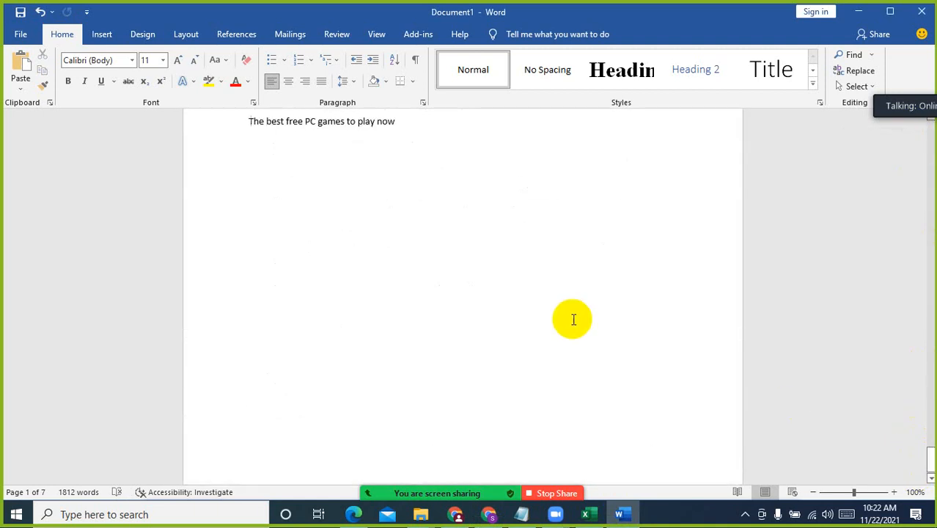
left_click(480, 257, "shift")
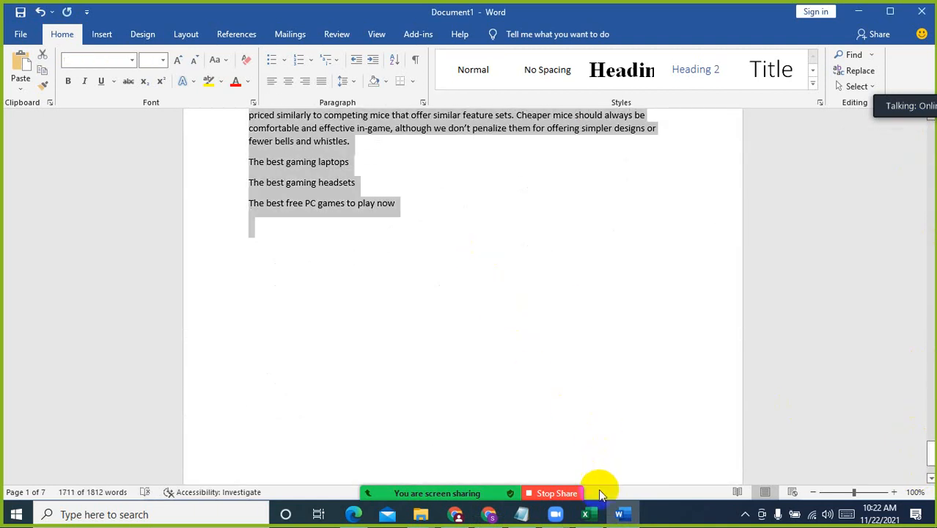
Back in the WordPress post, delete the "ববব" paragraph and paste the copied article body in its place
left_click(454, 516)
left_click(439, 479)
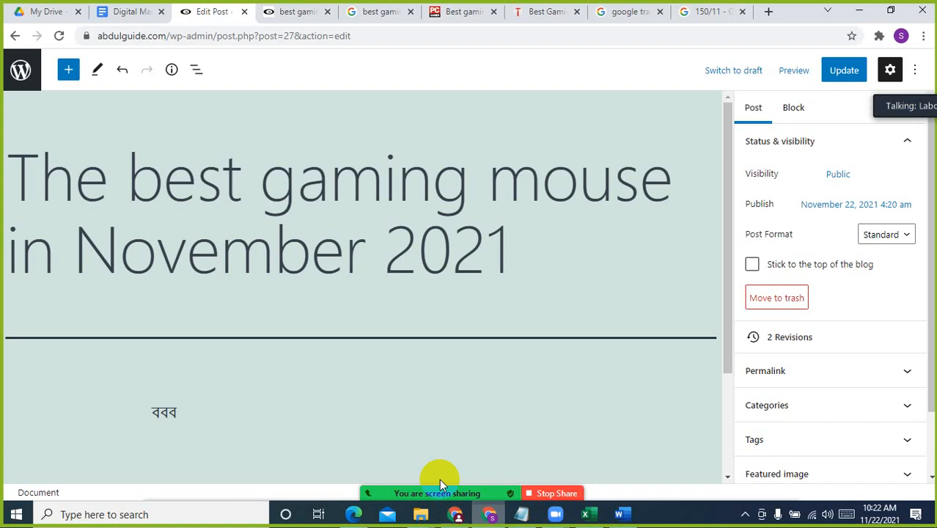
left_click(235, 407)
left_click_drag(235, 407, 5, 398)
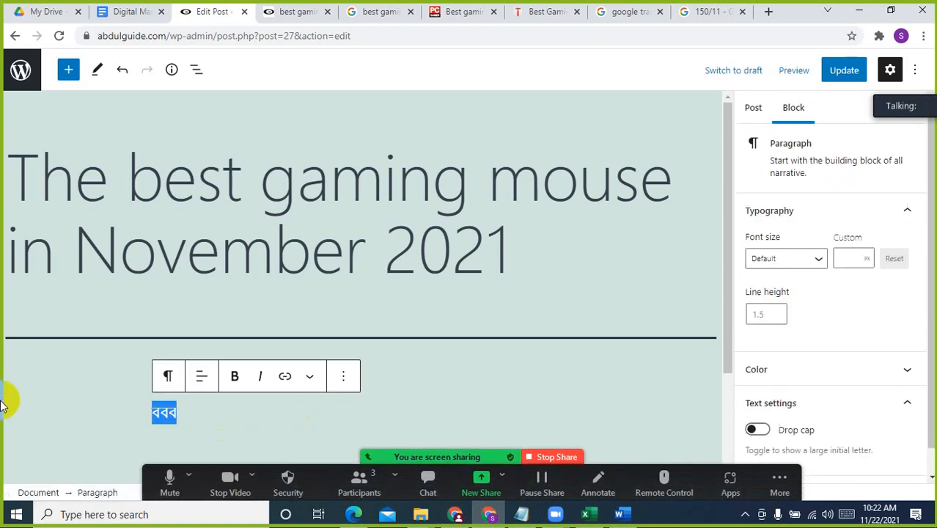
key("BackSpace")
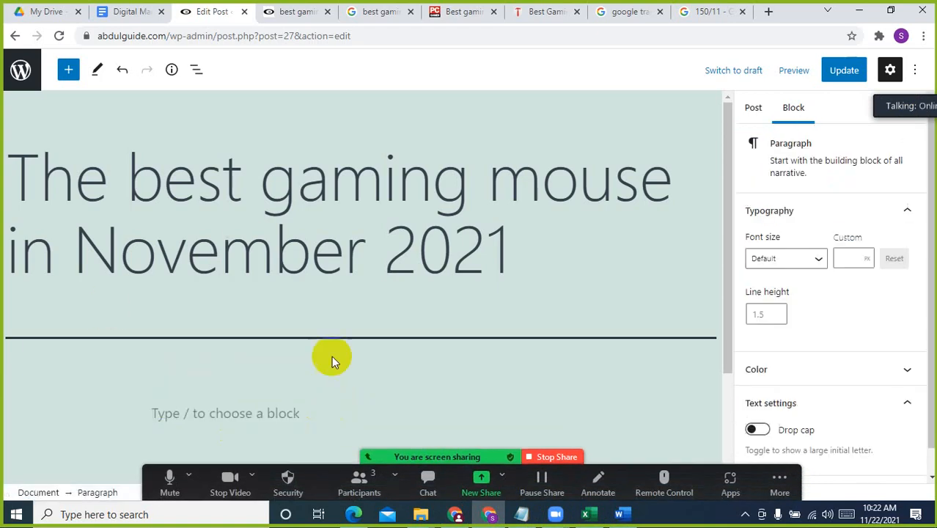
key("ctrl+v")
Mute all participants in the Zoom meeting
left_click(377, 484)
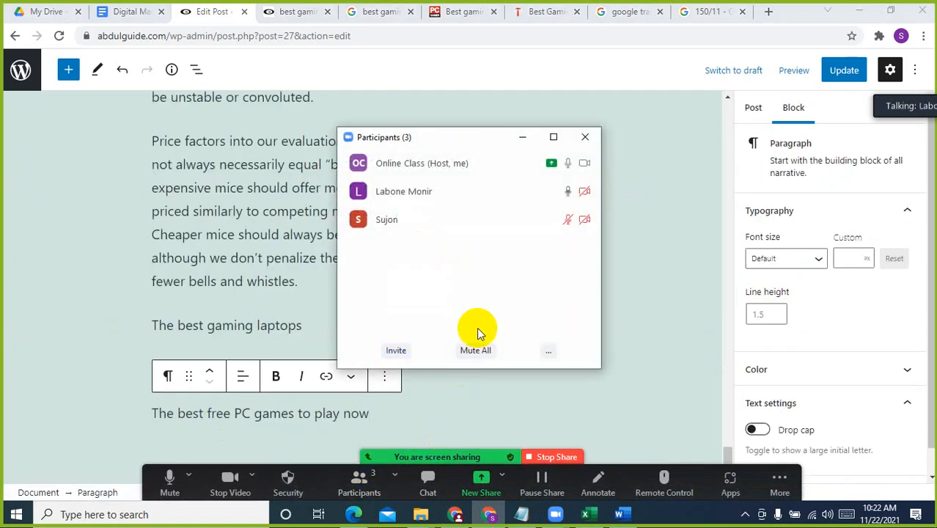
left_click(471, 349)
left_click(541, 290)
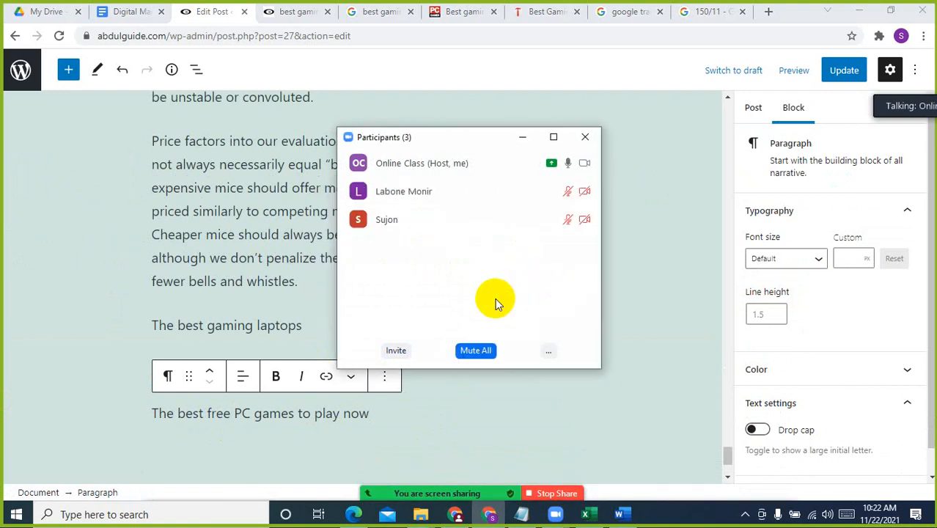
Minimize the Zoom participants window, look over the pasted article in the post editor and admit the waiting participant
left_click(520, 138)
scroll(494, 299, "down", 15)
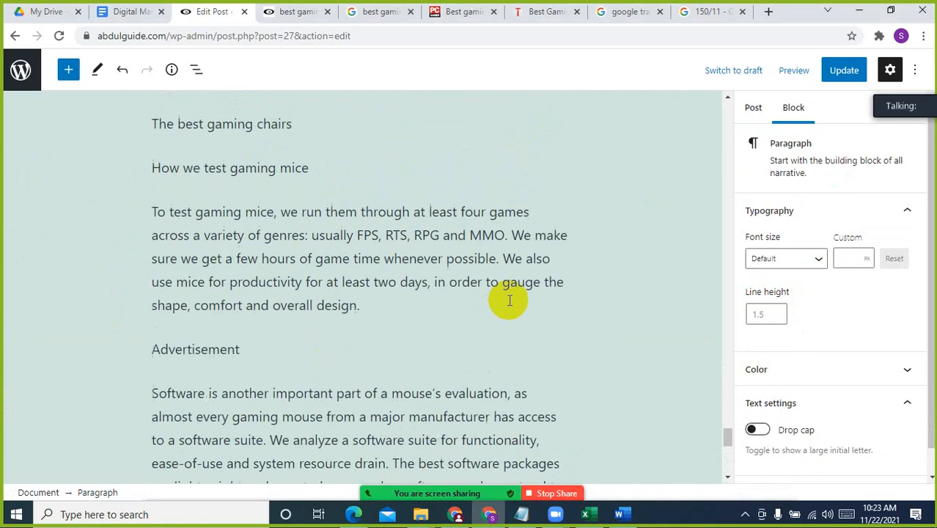
scroll(510, 301, "up", 20)
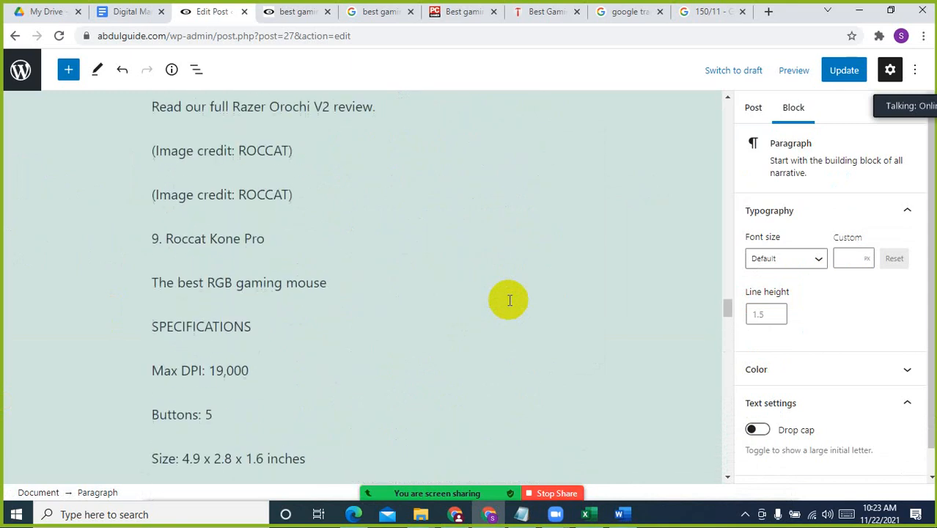
scroll(510, 300, "up", 20)
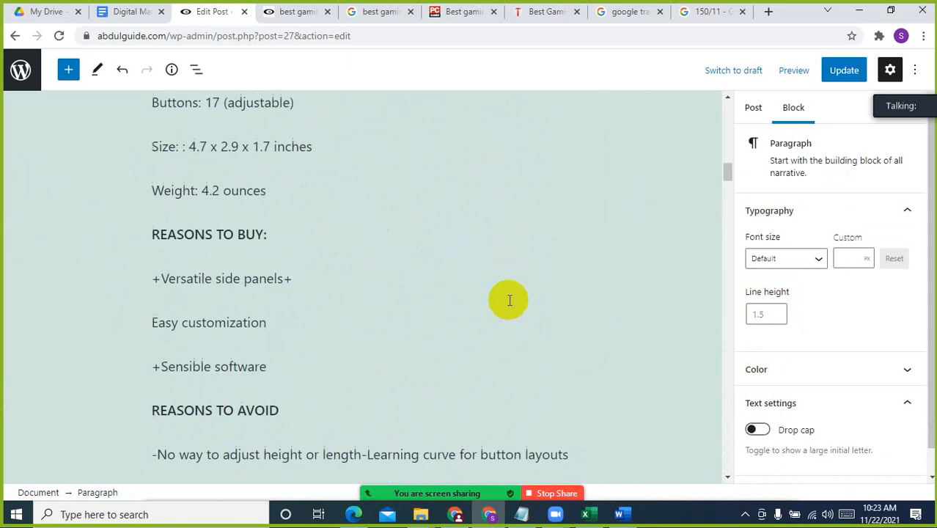
scroll(507, 299, "up", 5)
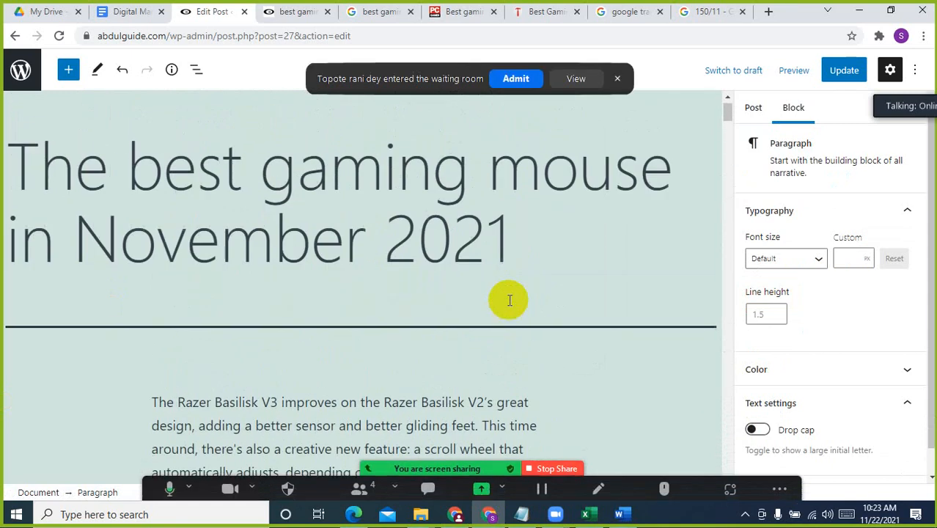
scroll(507, 299, "down", 10)
left_click(515, 78)
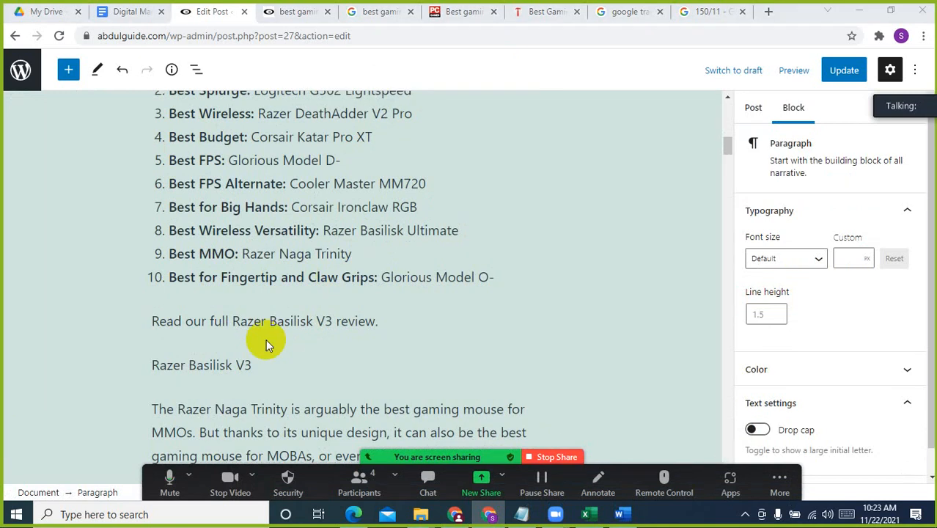
Transform the four Razer Naga Trinity specification paragraphs, from Max DPI to Weight, into a bulleted list
scroll(268, 338, "down", 3)
scroll(270, 326, "down", 3)
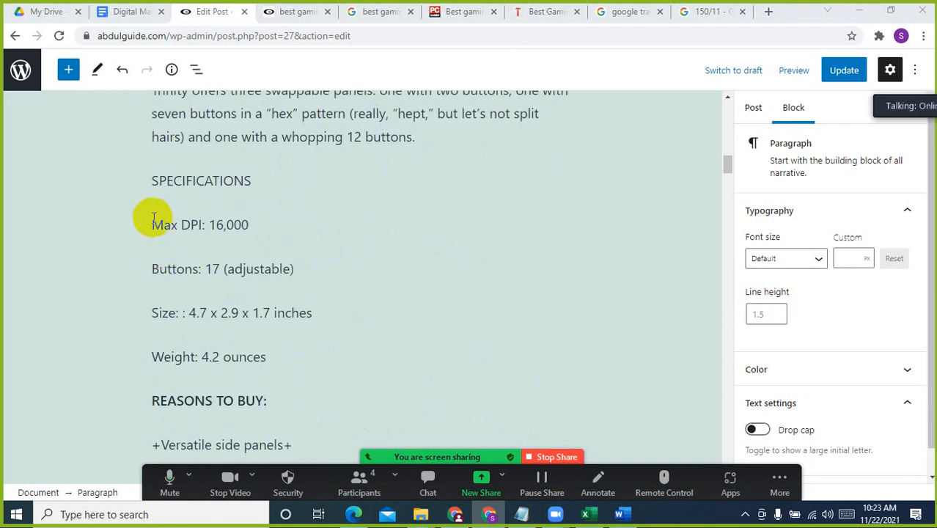
left_click(151, 219)
left_click(280, 351, "shift")
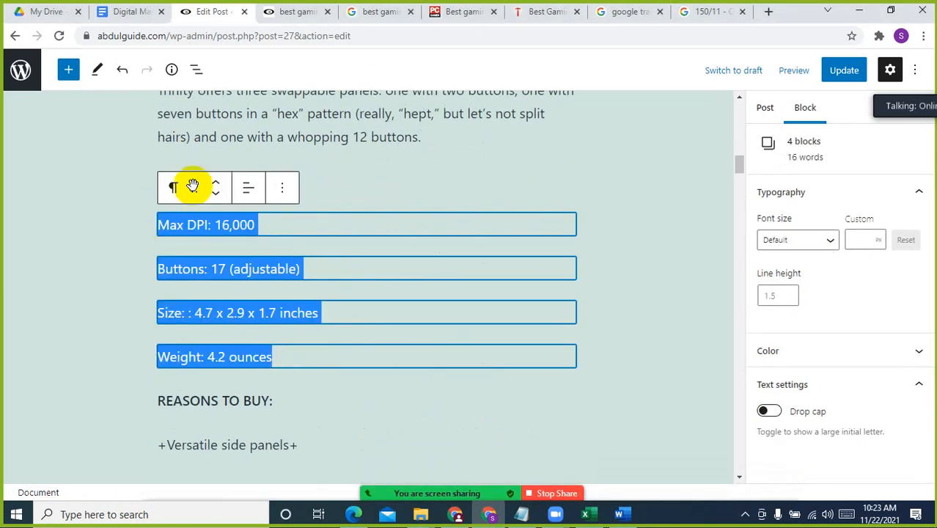
left_click(176, 189)
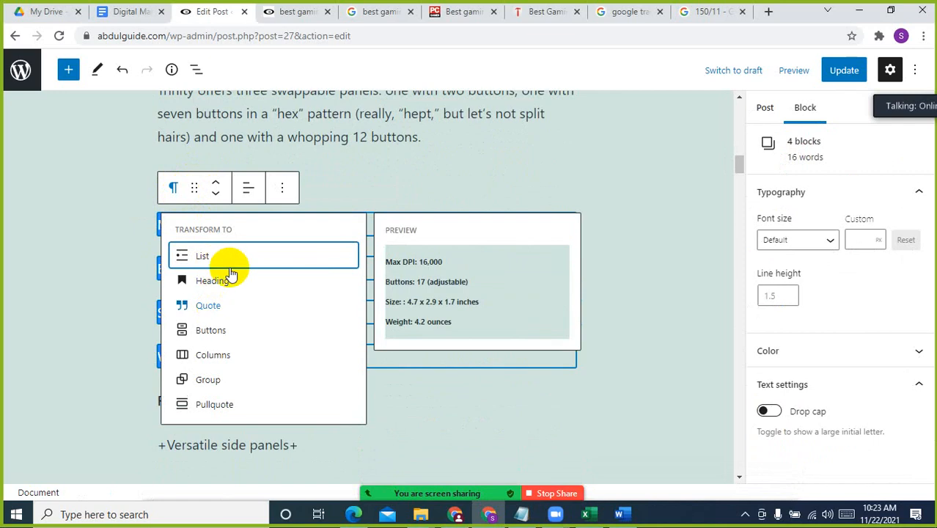
left_click(230, 257)
Make the "SPECIFICATIONS" line above the Naga Trinity bulleted list bold
scroll(315, 330, "up", 1)
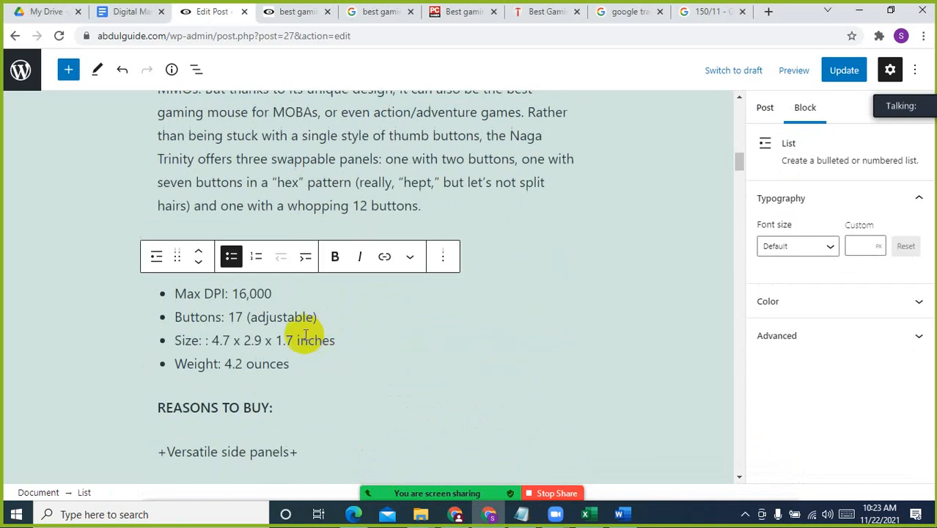
left_click(417, 158)
double_click(192, 249)
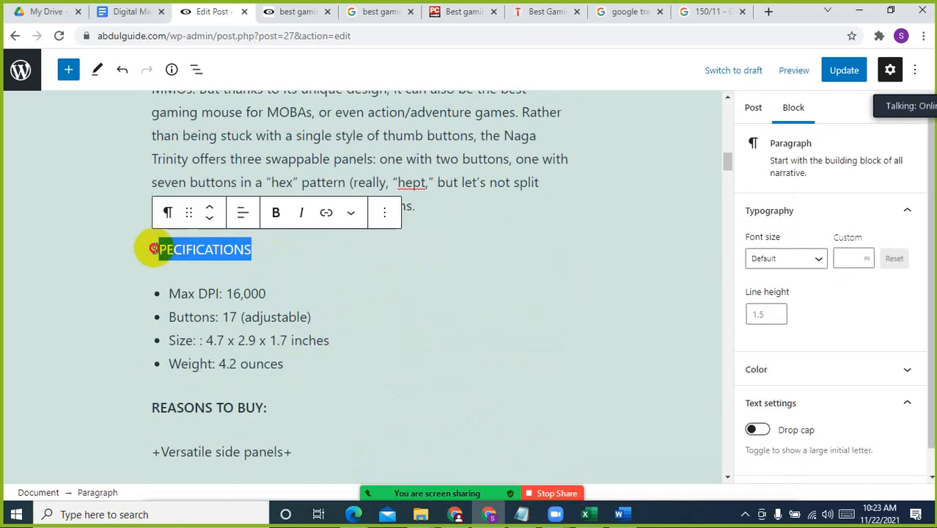
left_click(277, 213)
left_click(323, 277)
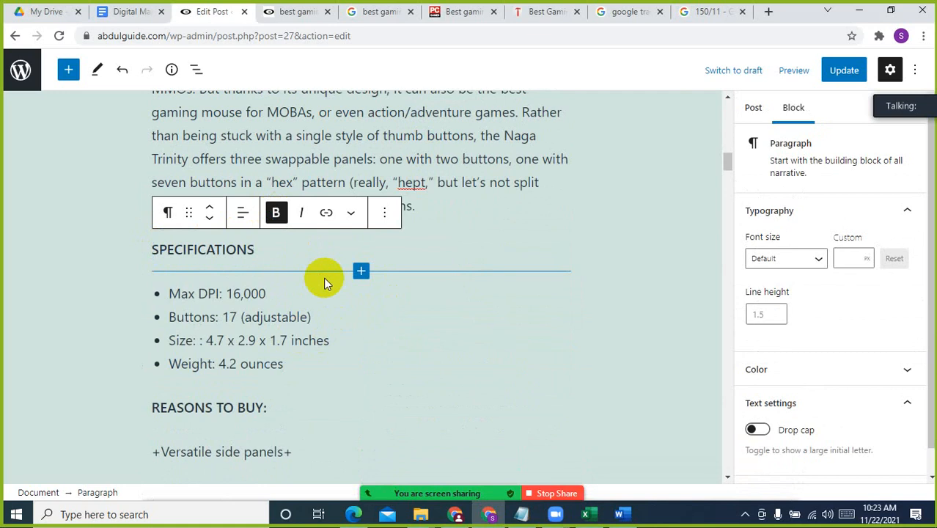
Transform the three paragraphs under "REASONS TO BUY:", from "+Versatile side panels+" to "+Sensible software", into a bulleted list
left_click(337, 157)
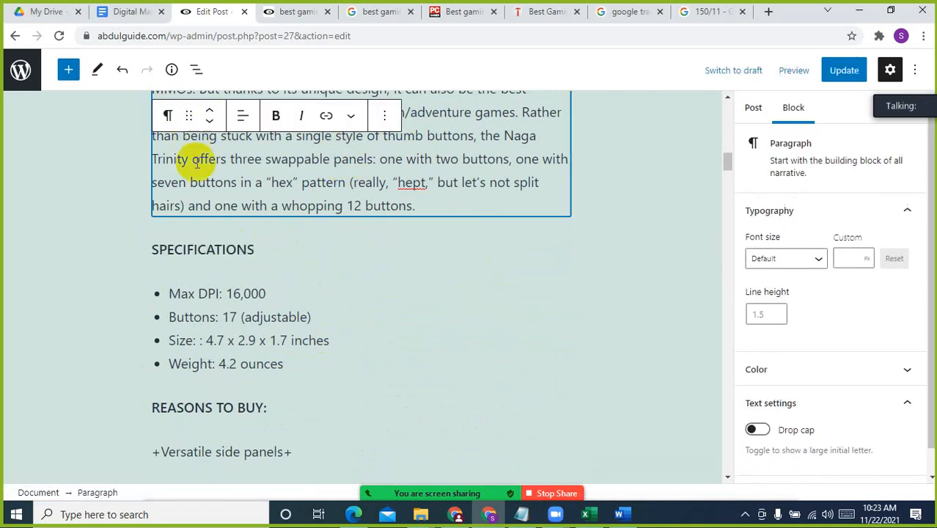
left_click(251, 316)
scroll(251, 351, "down", 2)
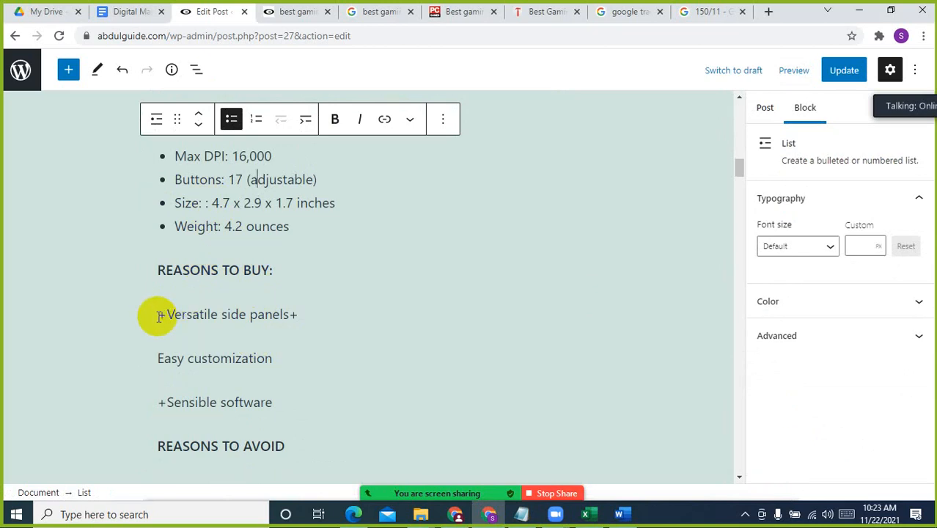
left_click(269, 403)
left_click(274, 403)
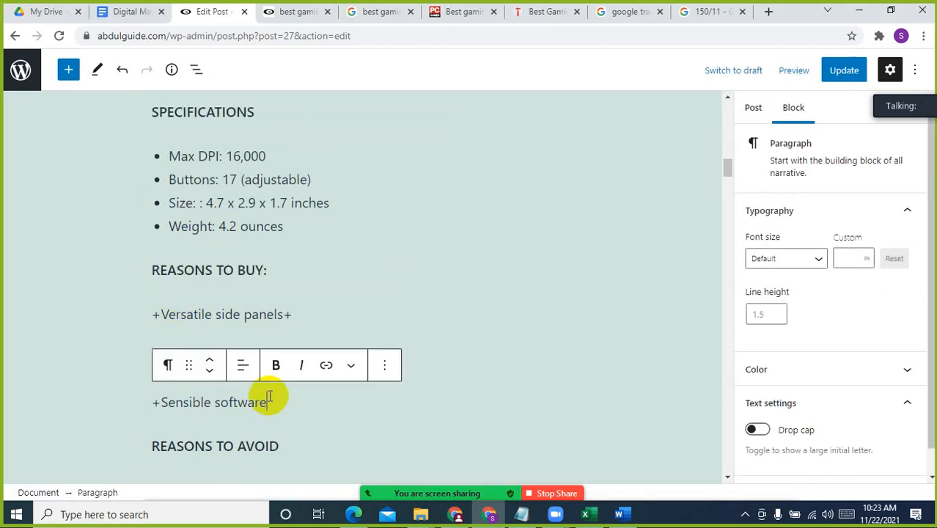
triple_click(155, 269)
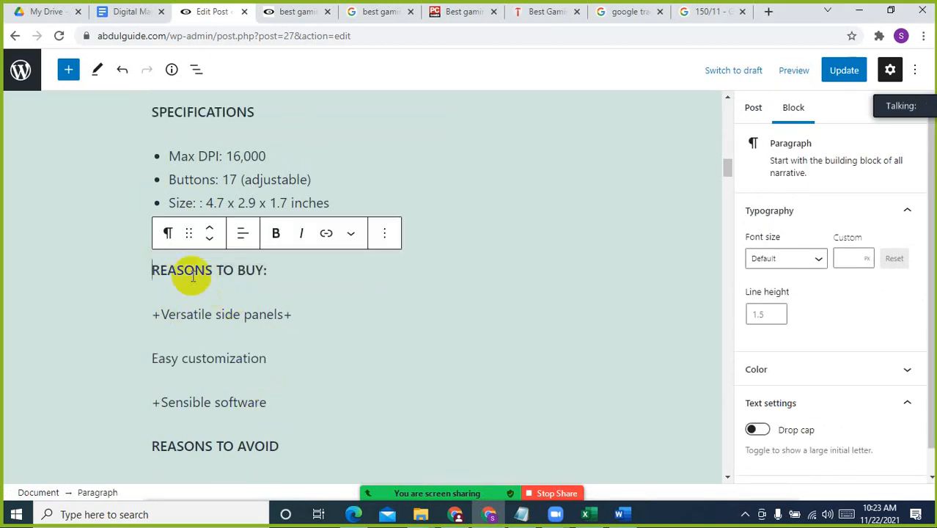
left_click(268, 402)
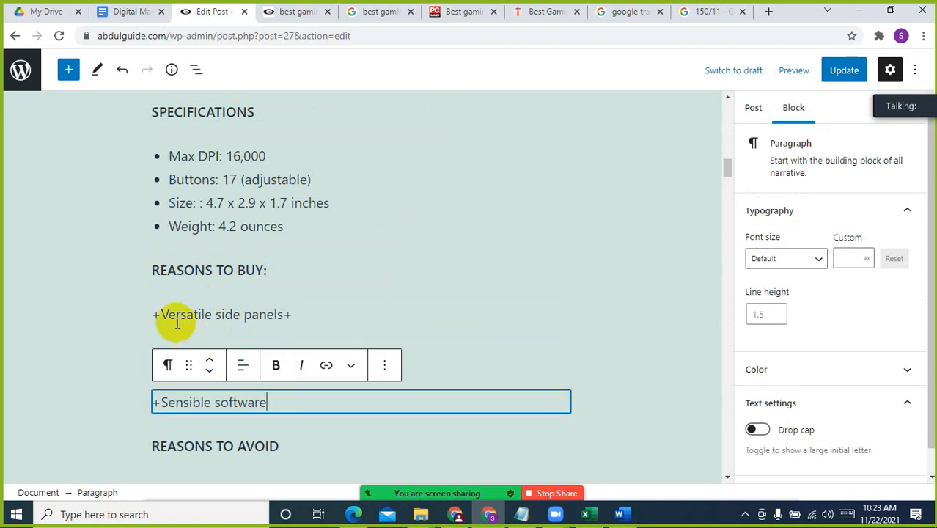
left_click(157, 311, "shift")
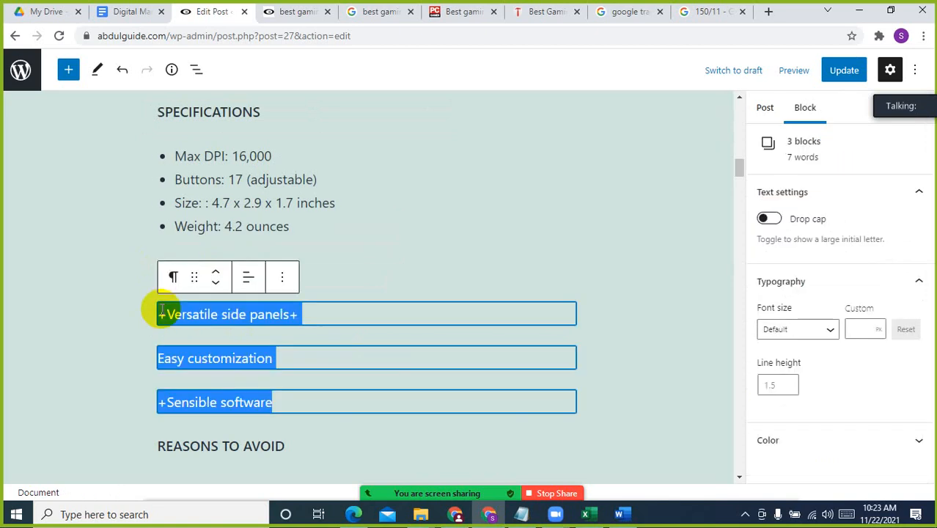
left_click(174, 276)
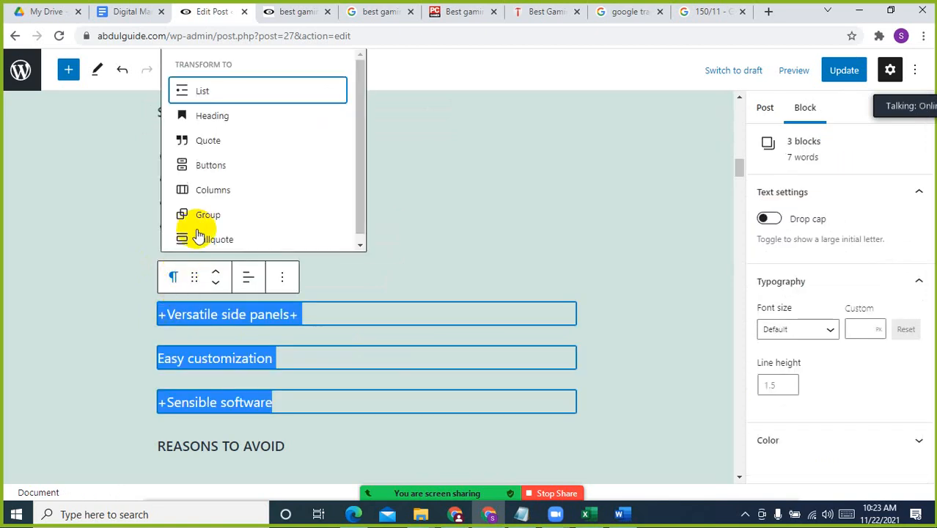
left_click(202, 93)
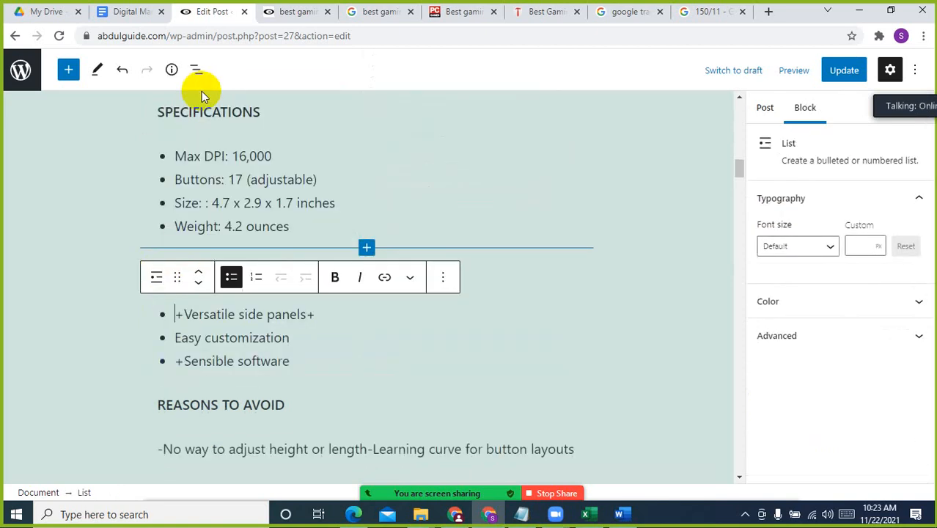
Add a "+" and a space before "Easy customization" and remove the trailing "+" after "Versatile side panels"
left_click(177, 337)
type("+")
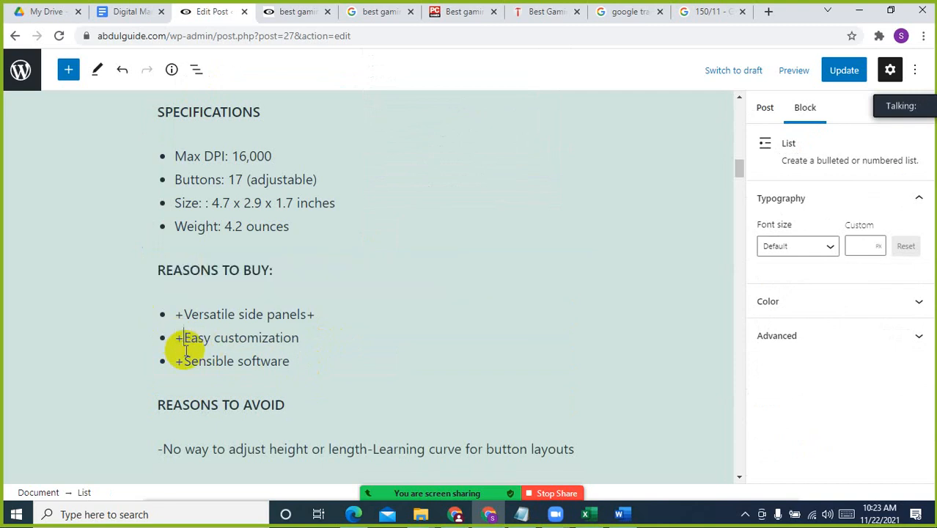
left_click(302, 351)
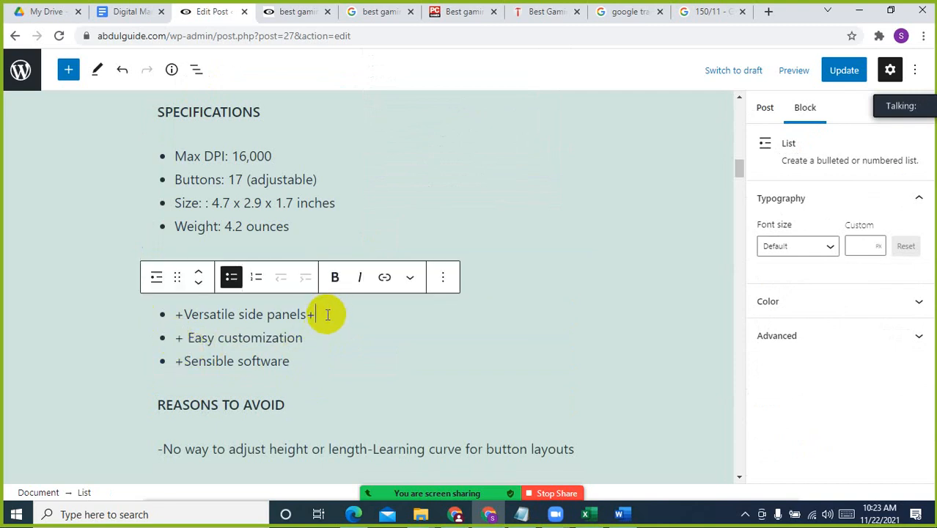
left_click(324, 314)
key("BackSpace")
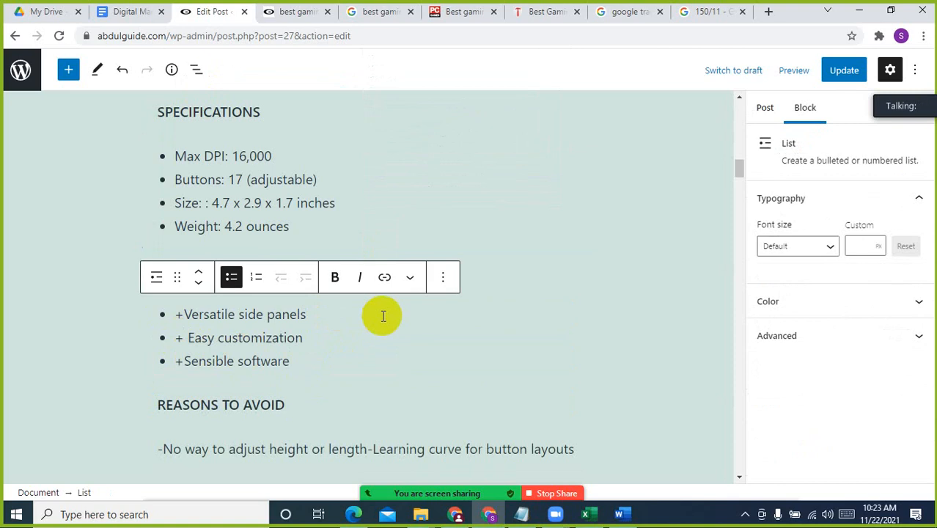
Update the published post with the new title, article body and list formatting
scroll(383, 316, "up", 15)
scroll(382, 315, "up", 3)
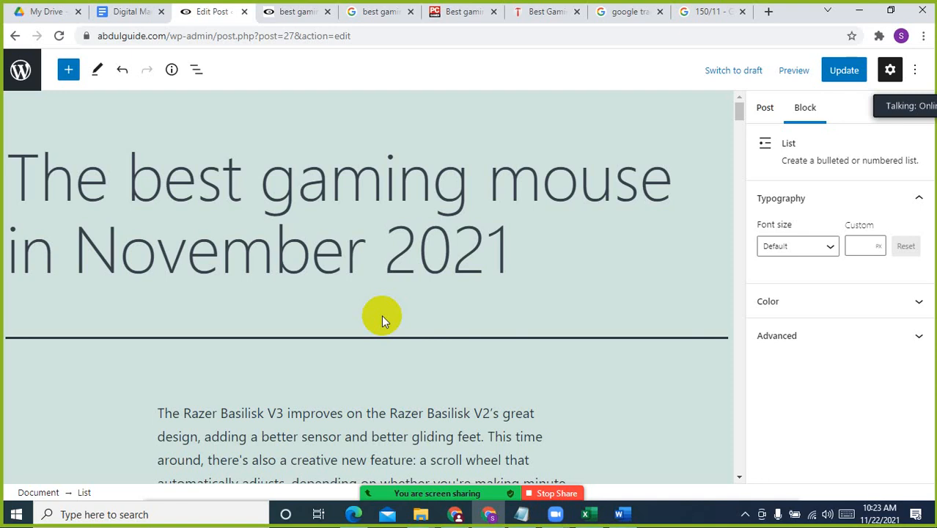
left_click(843, 70)
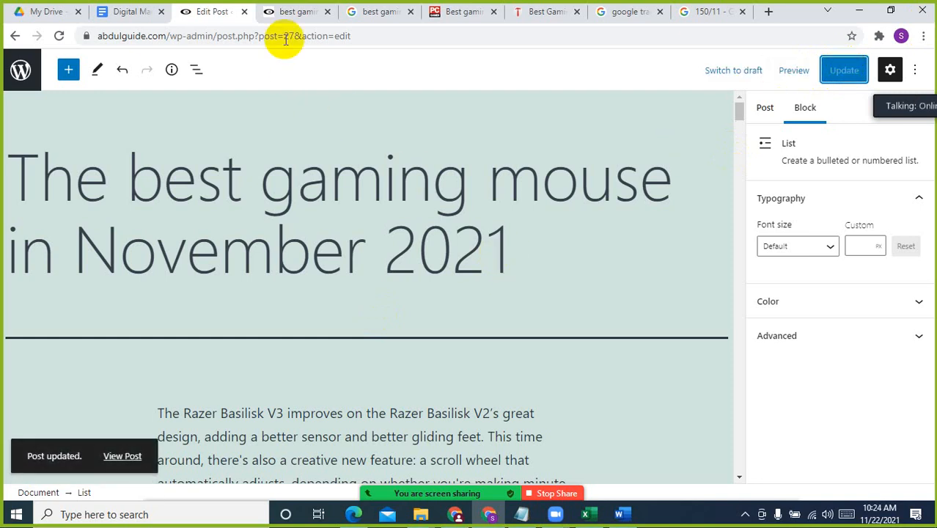
Reload the live best-gaming-mouse page to check the updated post, and admit the waiting participant to the Zoom meeting
left_click(289, 11)
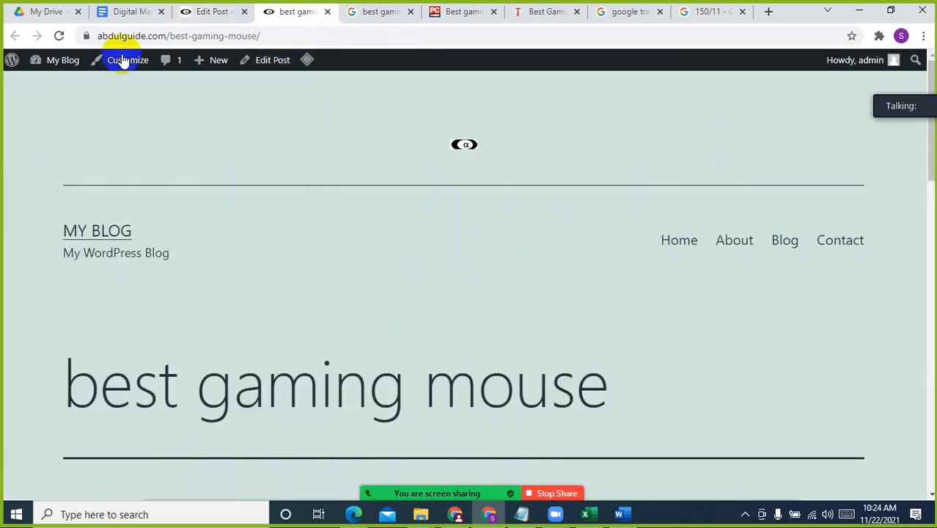
left_click(61, 37)
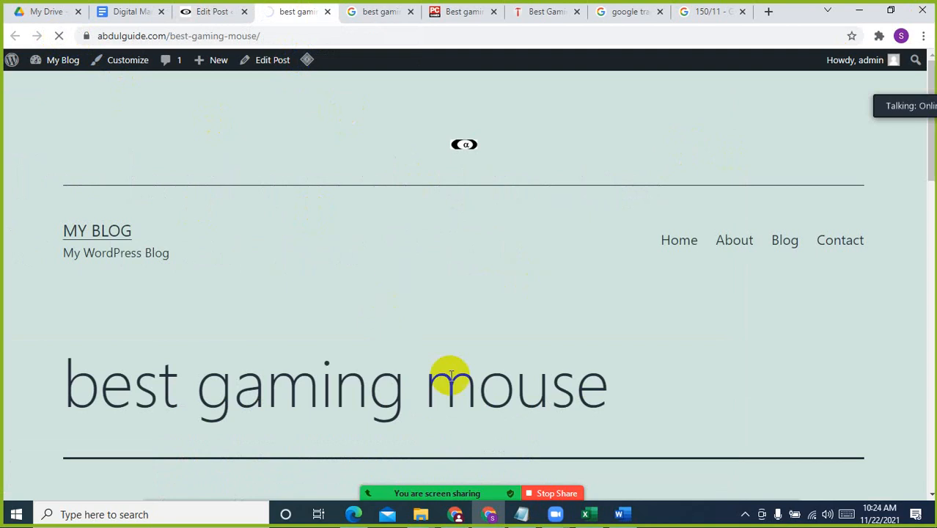
scroll(463, 374, "down", 5)
scroll(462, 373, "up", 5)
scroll(462, 374, "down", 10)
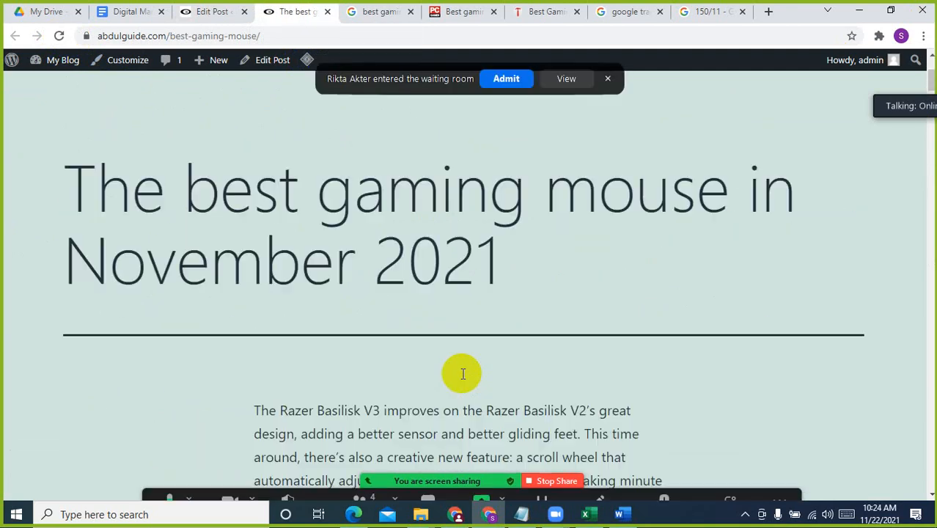
scroll(463, 374, "down", 3)
left_click(507, 80)
scroll(598, 291, "down", 10)
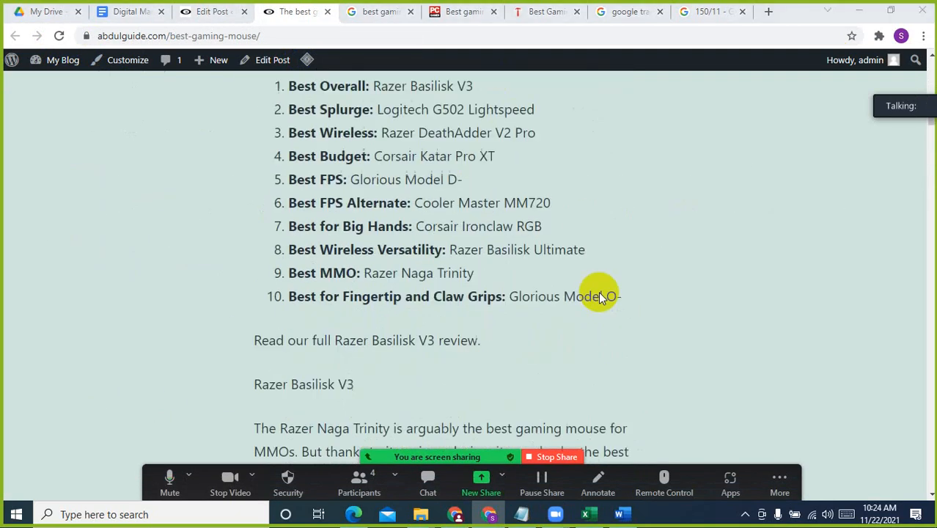
Examine the live post from its title through the specifications and reasons-to-avoid sections
scroll(598, 291, "up", 20)
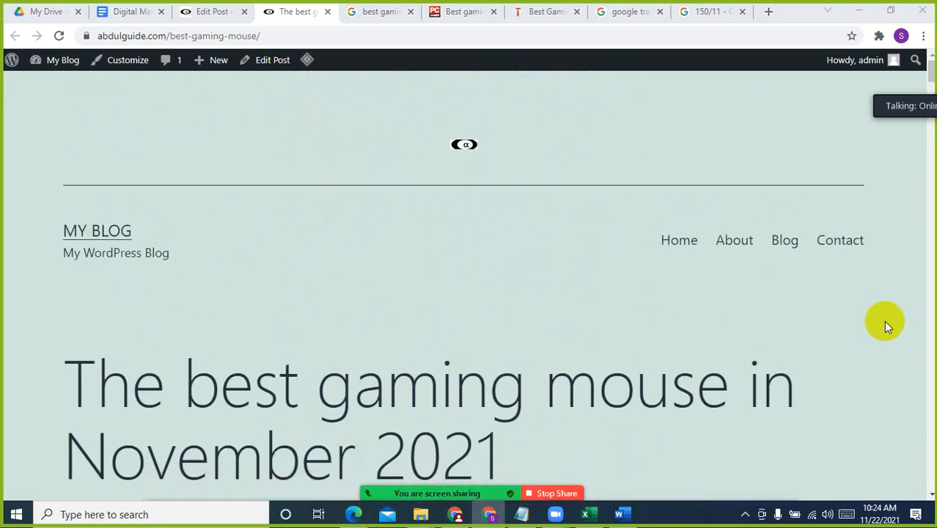
scroll(777, 396, "down", 5)
scroll(756, 379, "down", 20)
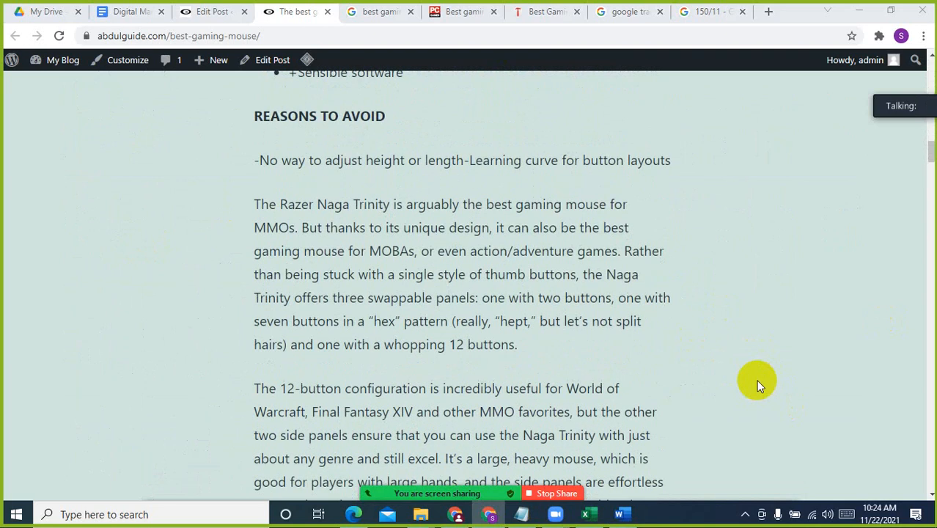
scroll(755, 380, "down", 10)
scroll(756, 379, "down", 12)
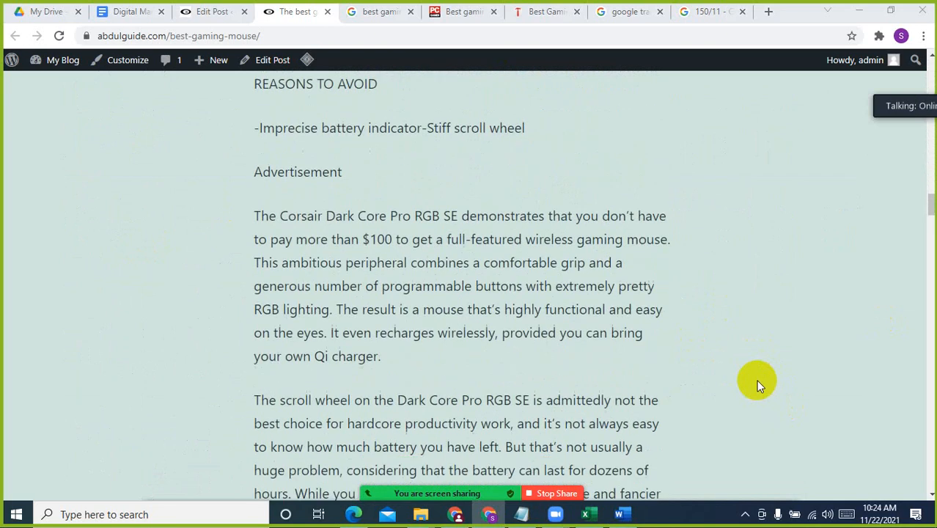
scroll(490, 209, "up", 5)
scroll(490, 208, "up", 4)
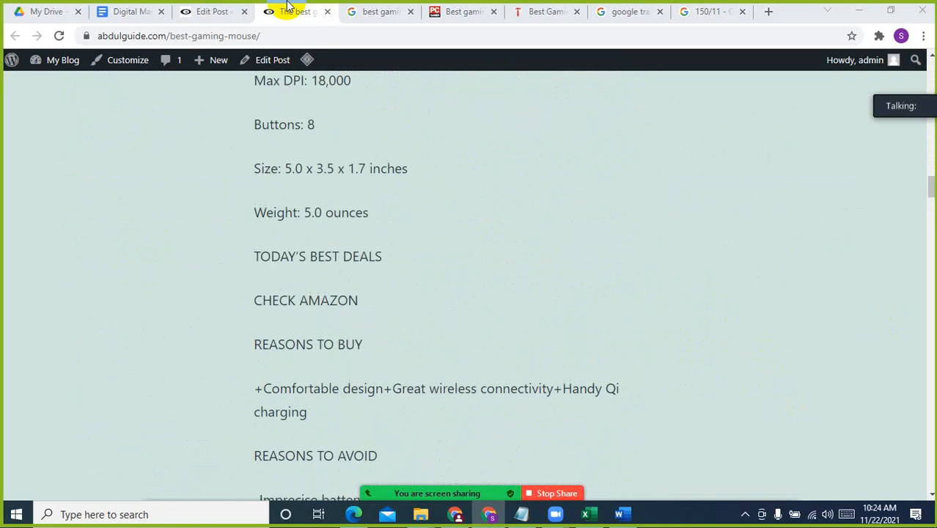
Back in the post editor, admit the waiting Zoom participant and open the WordPress posts list in a new browser tab
left_click(218, 10)
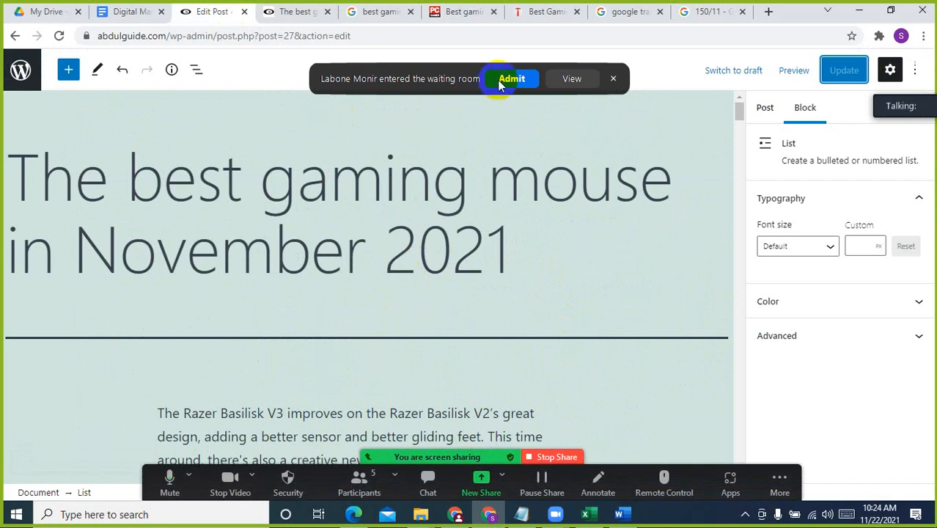
left_click(432, 194)
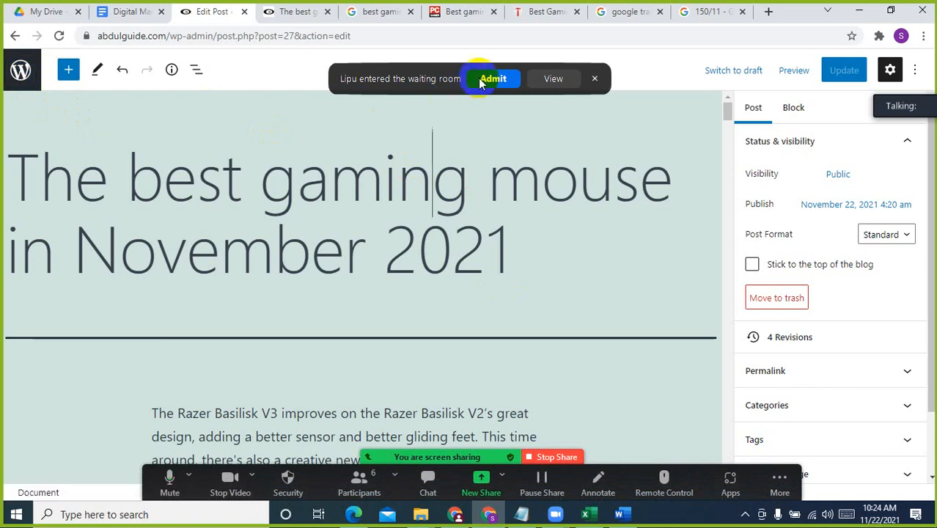
left_click(480, 83)
right_click(33, 70)
left_click(95, 78)
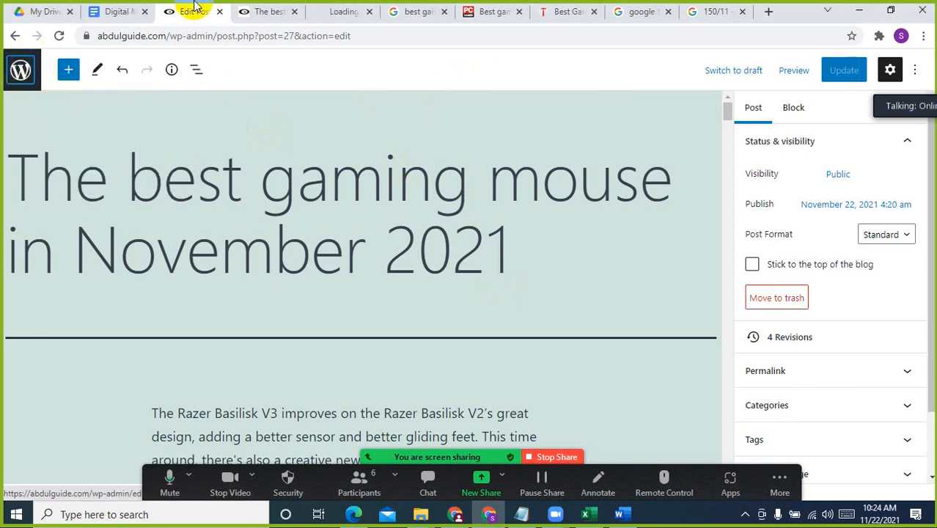
Move the WordPress posts list tab ahead of the post editor tab, and open the list of installed plugins to review it
left_click(339, 11)
left_click_drag(328, 12, 172, 5)
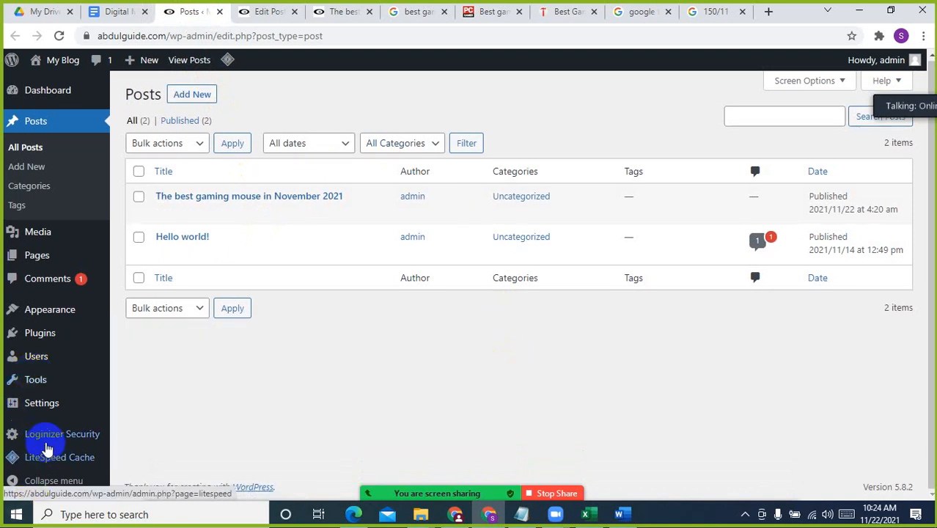
mouse_move(51, 341)
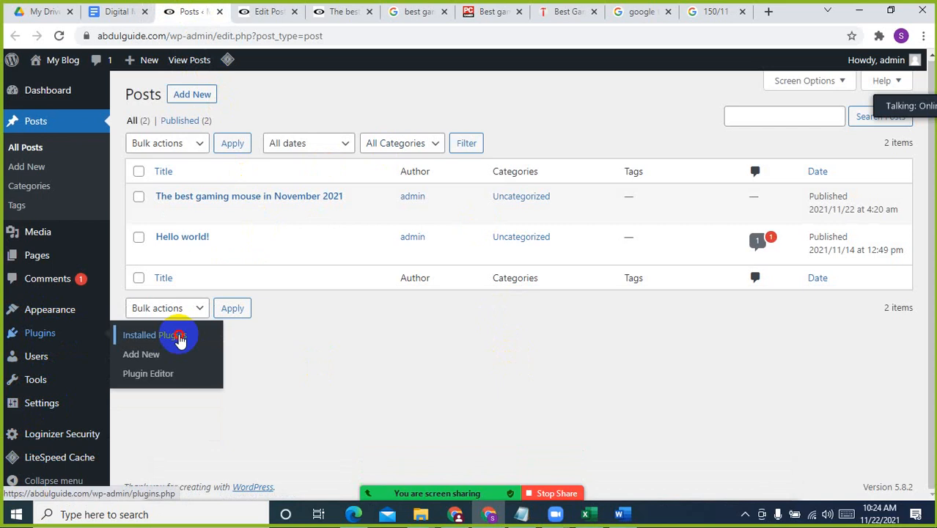
left_click(179, 337)
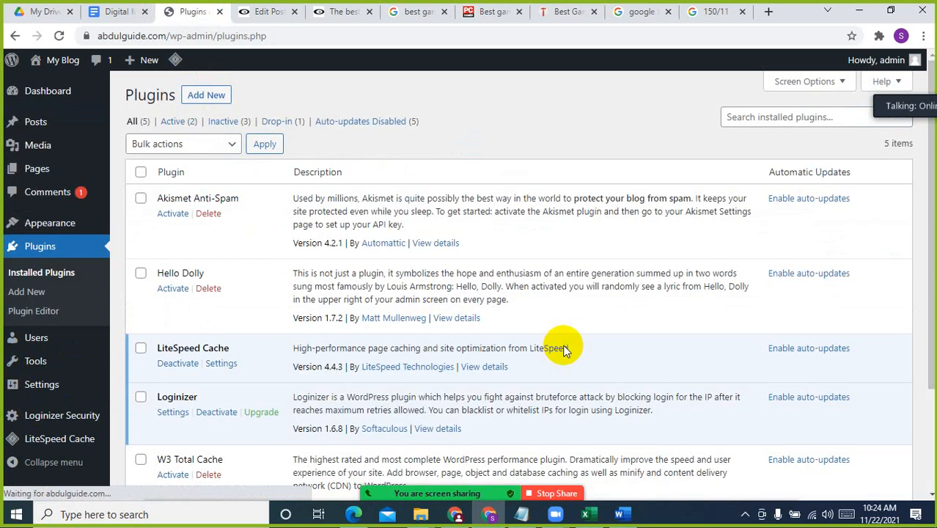
scroll(289, 418, "down", 3)
scroll(252, 404, "up", 3)
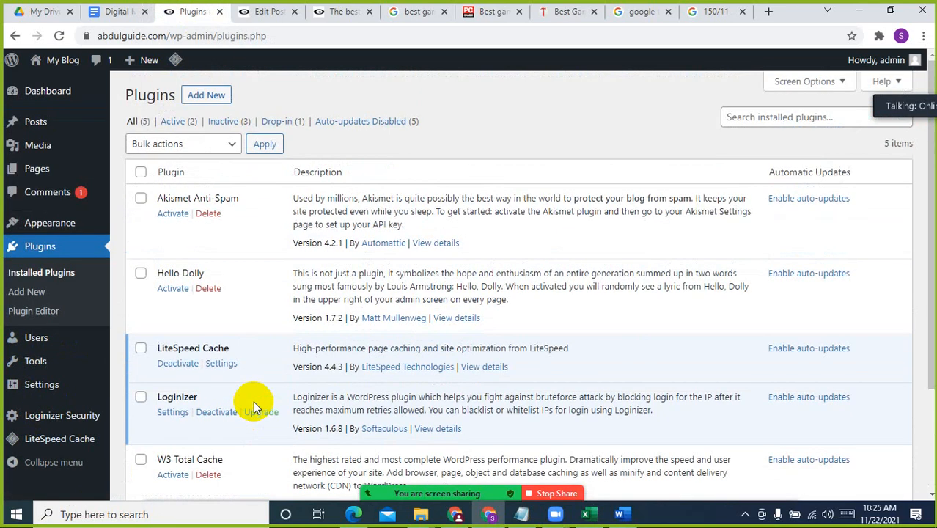
scroll(252, 404, "down", 3)
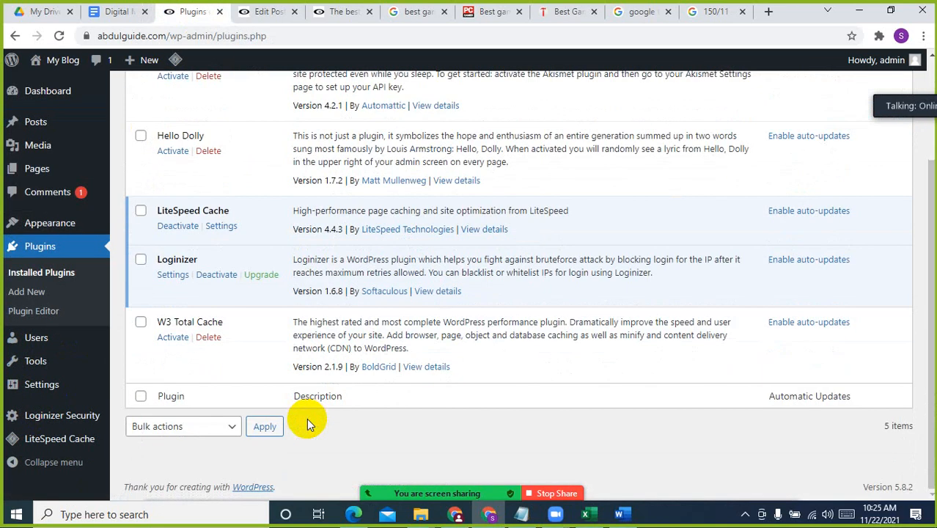
scroll(306, 417, "up", 2)
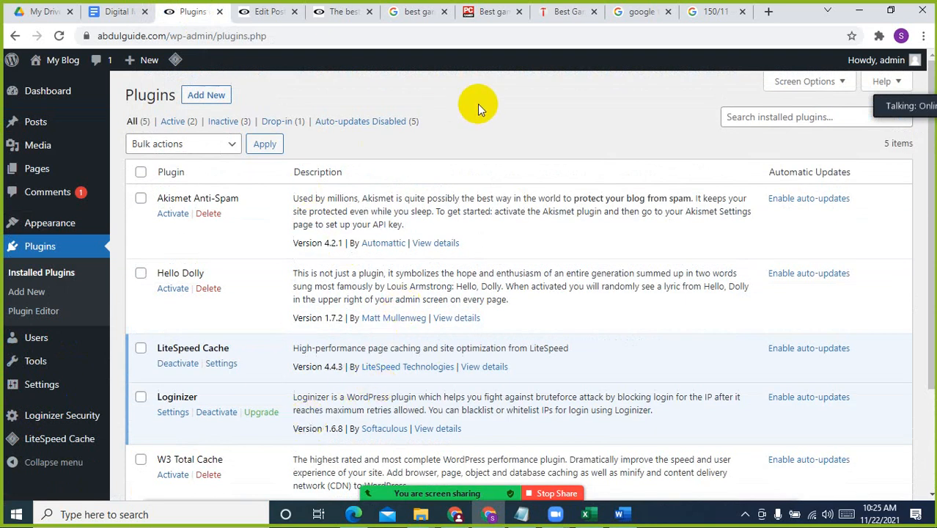
Open the page for adding new plugins, looking over the opening paragraphs of the post in the editor while it loads
left_click(207, 96)
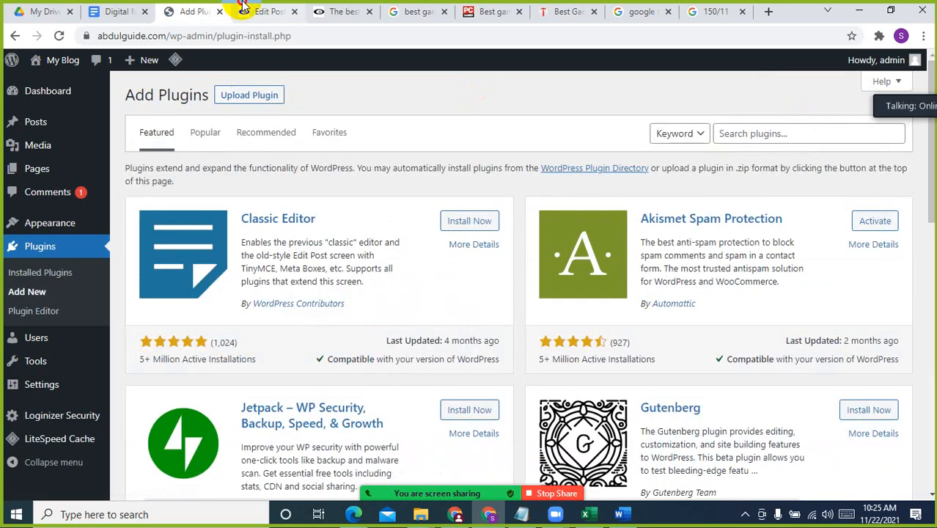
left_click(252, 11)
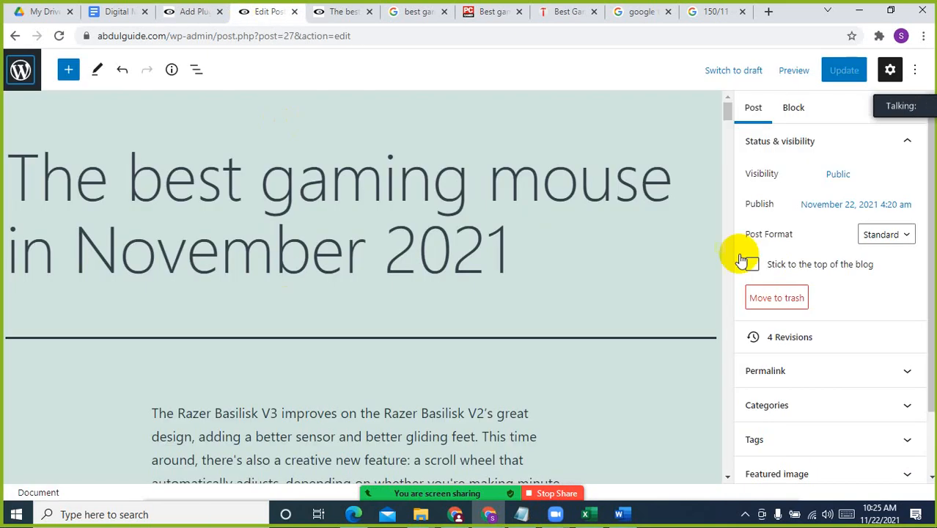
scroll(511, 338, "down", 2)
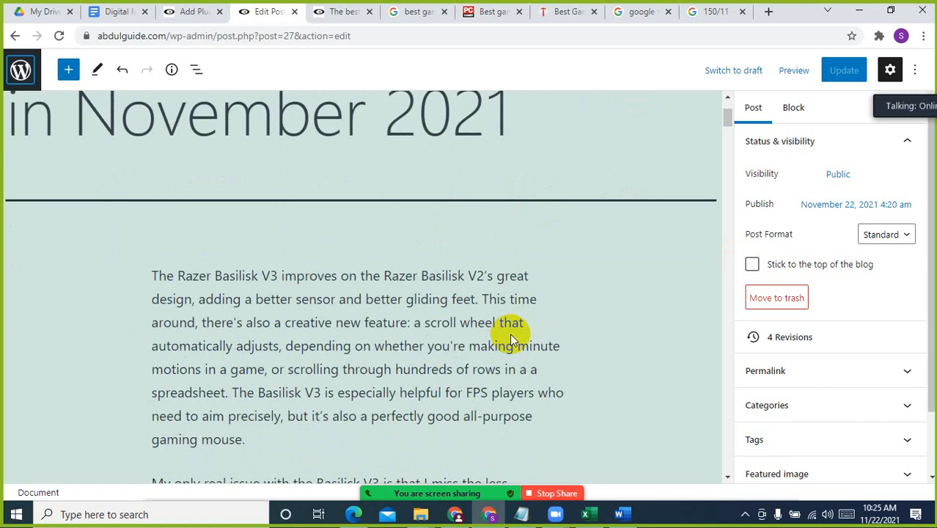
scroll(502, 343, "down", 2)
left_click(496, 346)
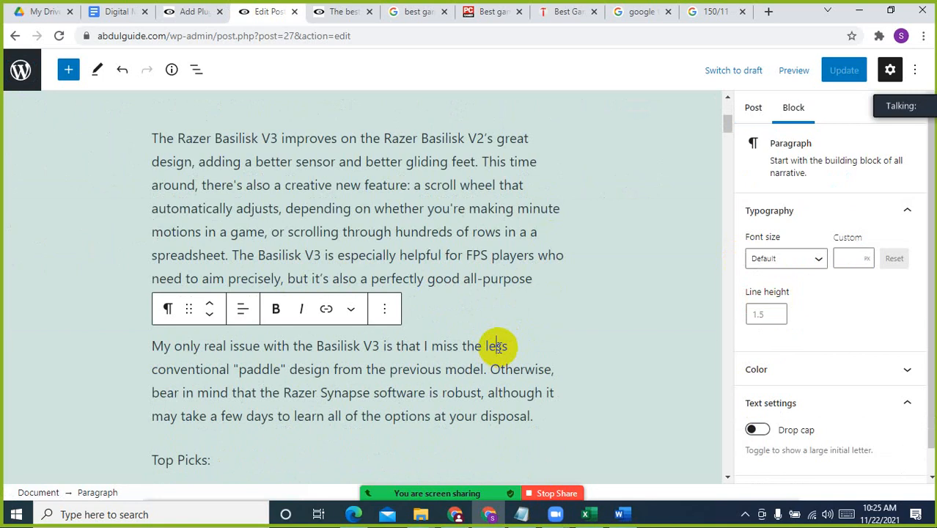
scroll(496, 346, "up", 4)
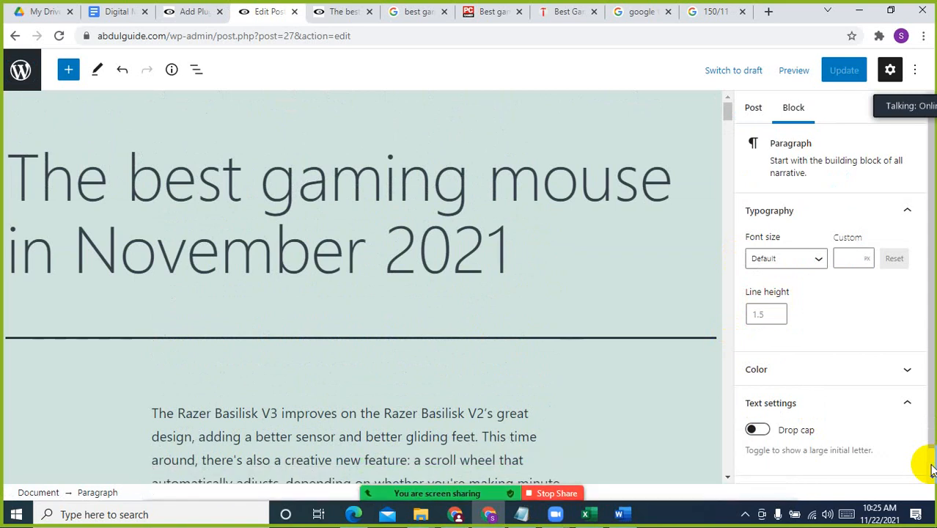
left_click(176, 12)
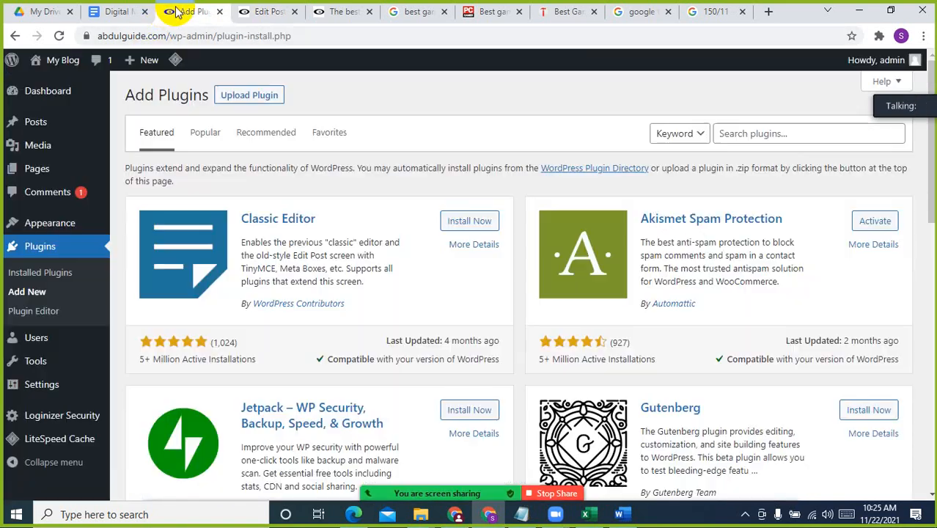
Search the plugin directory for "Yoast", and install and activate the Yoast SEO plugin
left_click(768, 135)
type("ছগ")
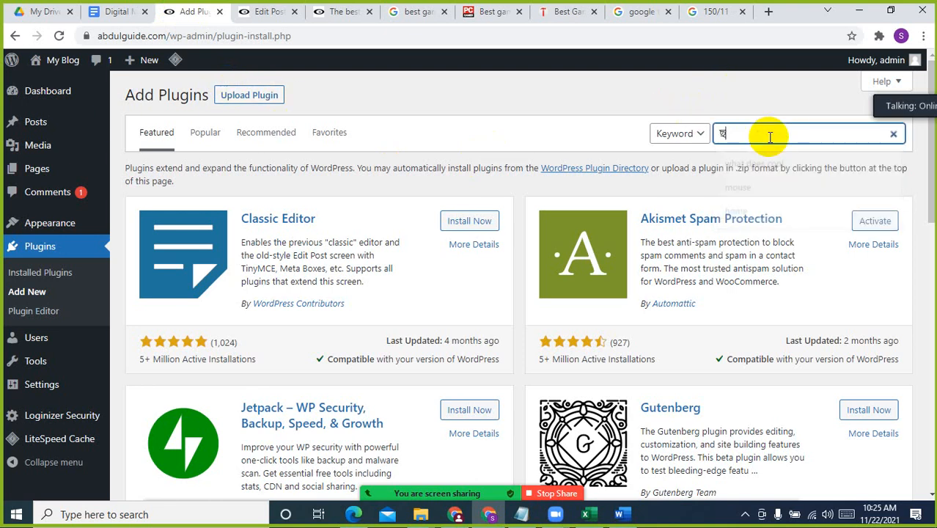
key("BackSpace")
key("BackSpace")
key("BackSpace")
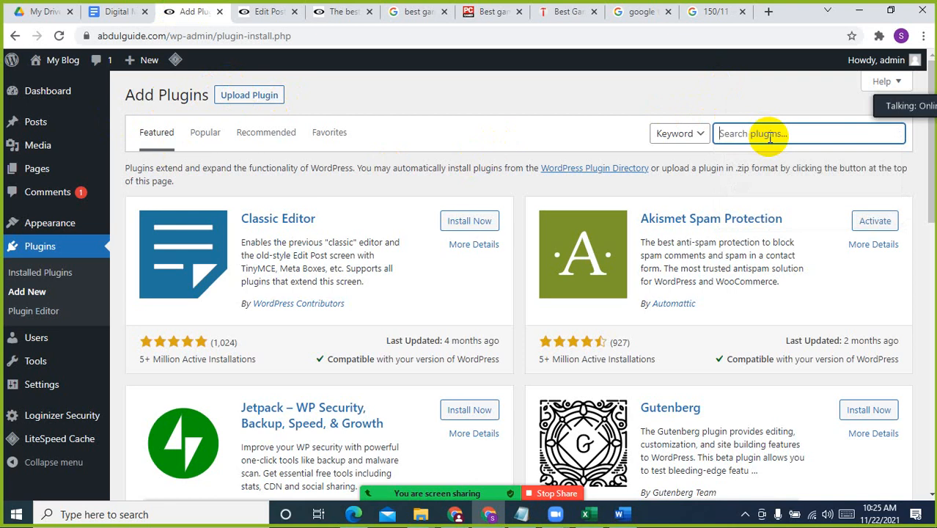
type("Yoast")
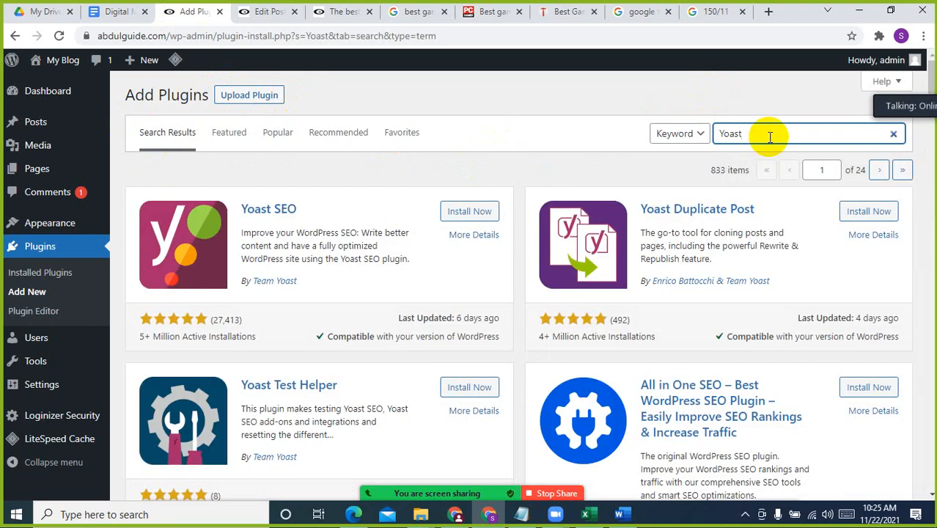
left_click(453, 211)
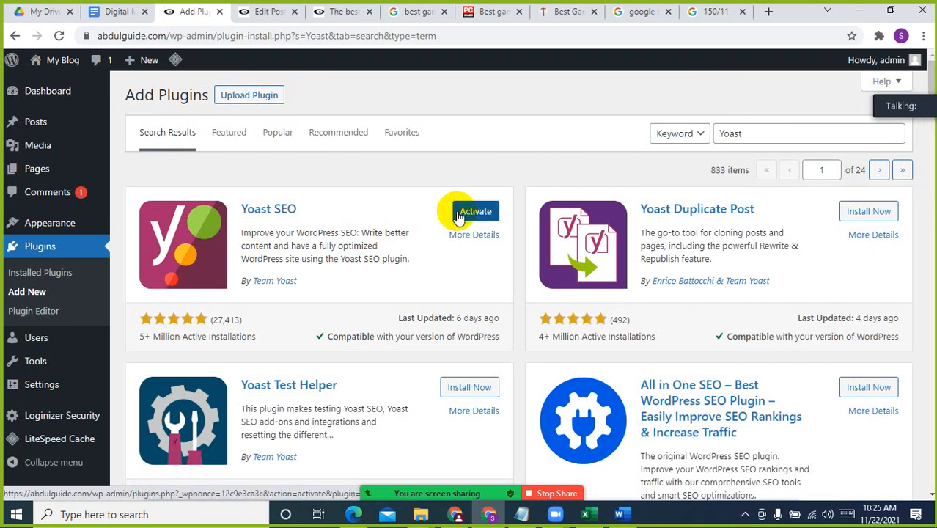
left_click(457, 214)
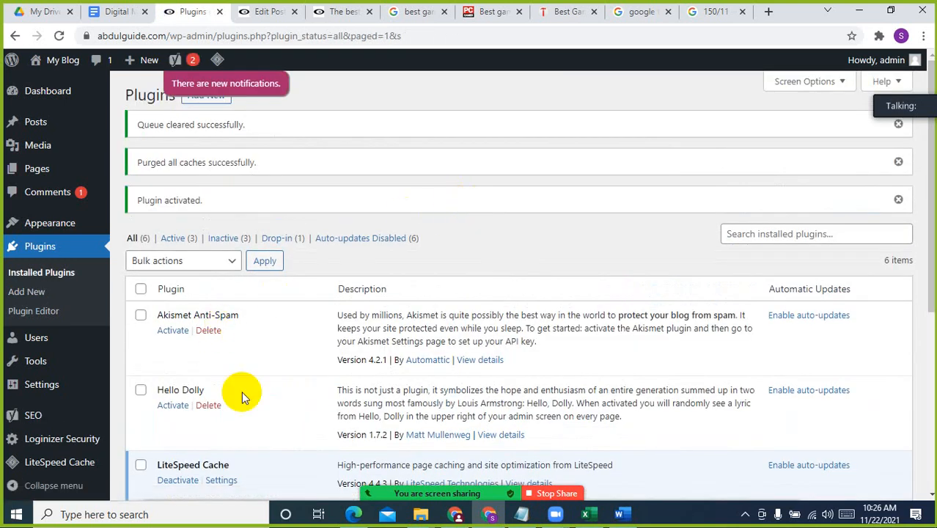
Open the Yoast SEO settings from the installed plugins and examine the general dashboard's configuration, problems and notifications
scroll(242, 393, "down", 5)
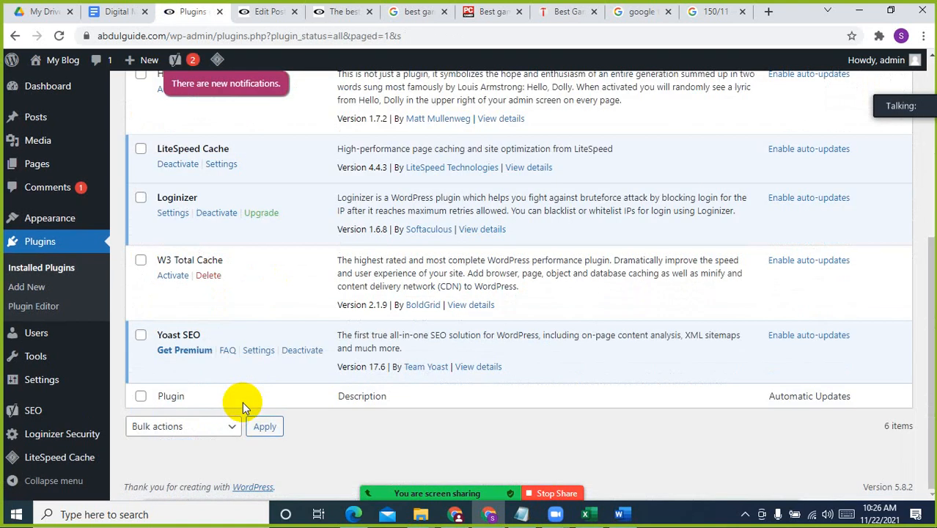
left_click(262, 351)
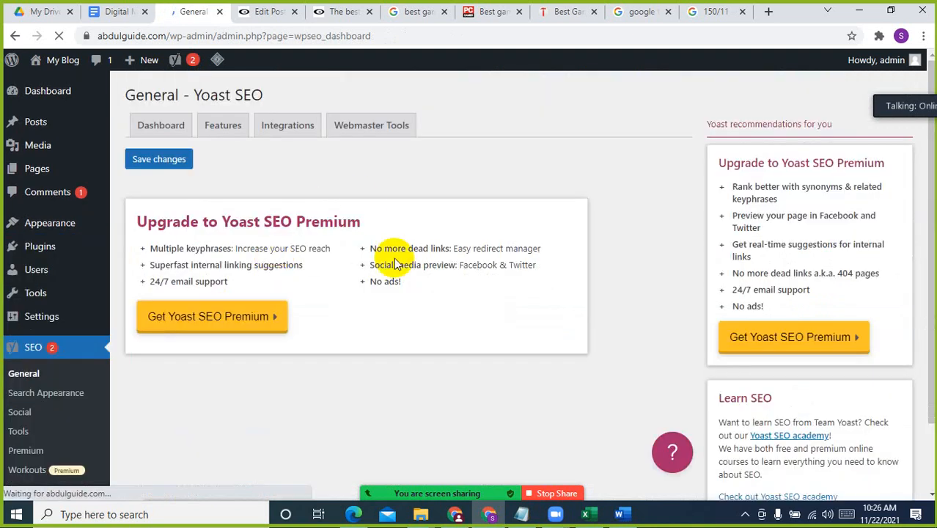
scroll(367, 348, "down", 2)
scroll(437, 331, "up", 2)
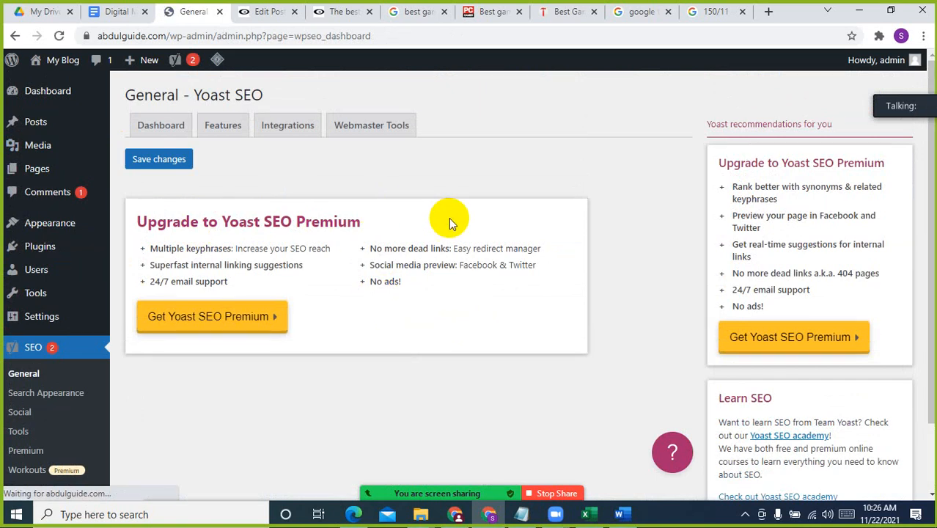
scroll(449, 218, "down", 2)
scroll(449, 218, "down", 2)
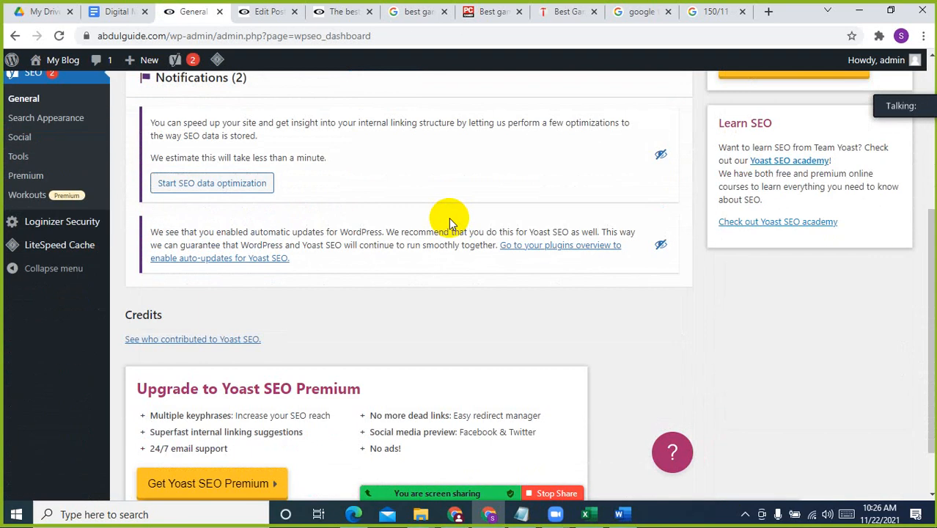
scroll(448, 218, "up", 3)
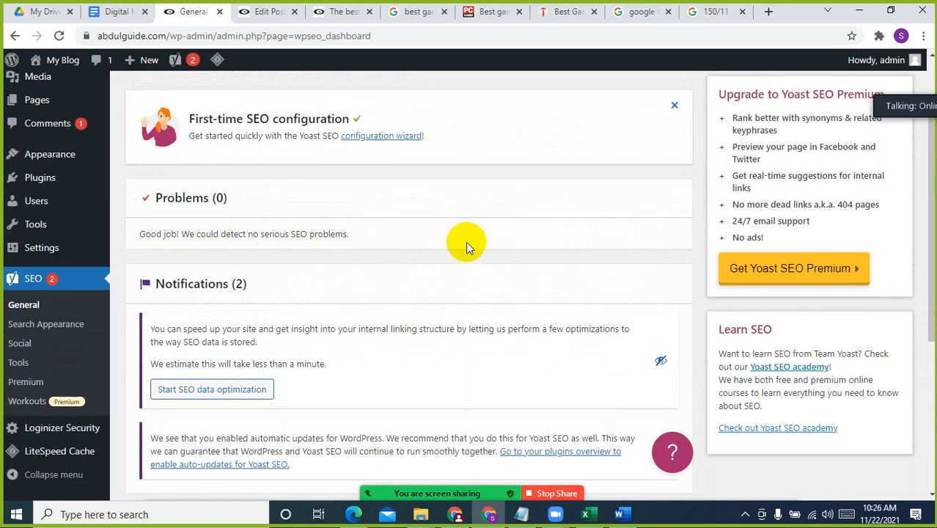
scroll(465, 241, "down", 1)
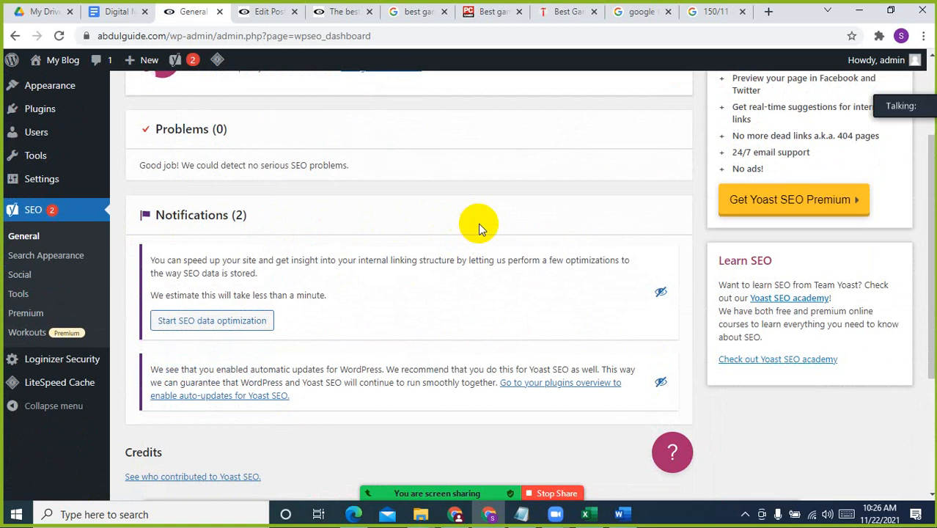
scroll(477, 223, "up", 2)
Reload the gaming mouse post in the editor, move the Zoom panel out of the way, and show the Yoast SEO options
left_click(267, 11)
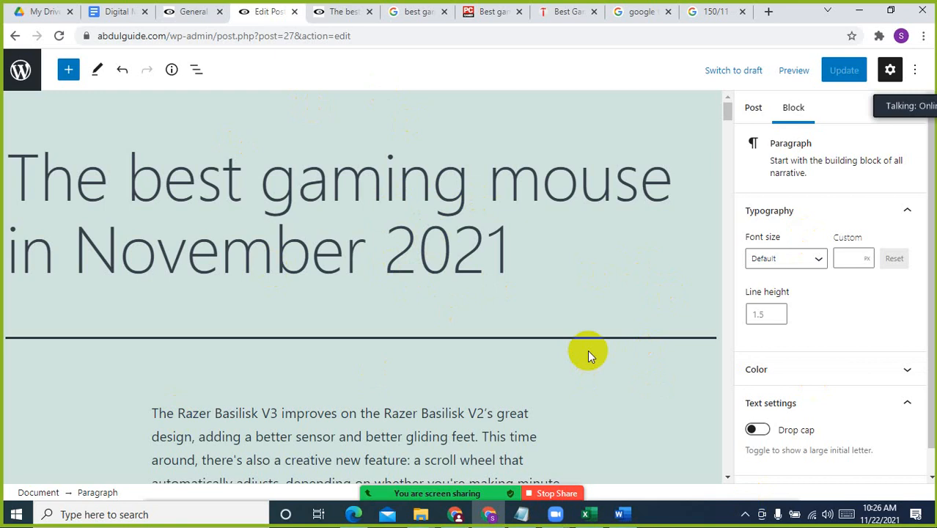
left_click(58, 36)
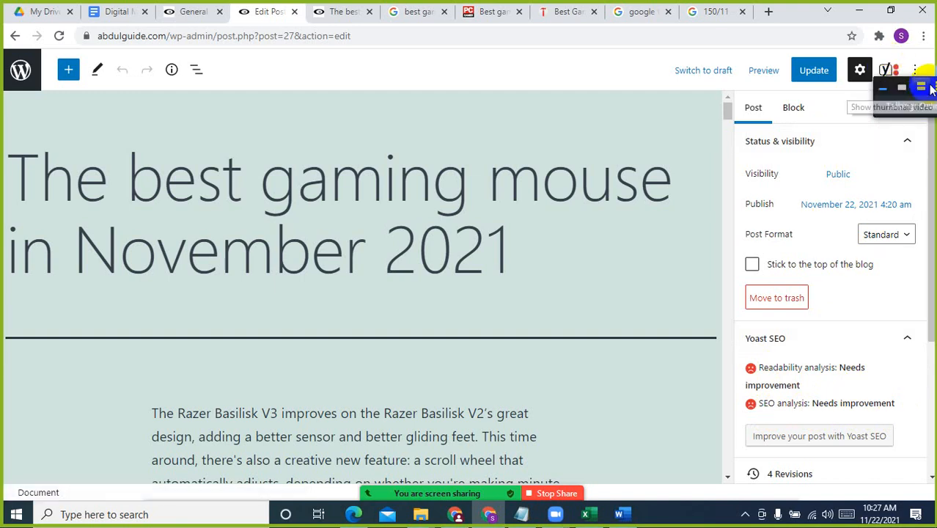
left_click_drag(895, 104, 8, 119)
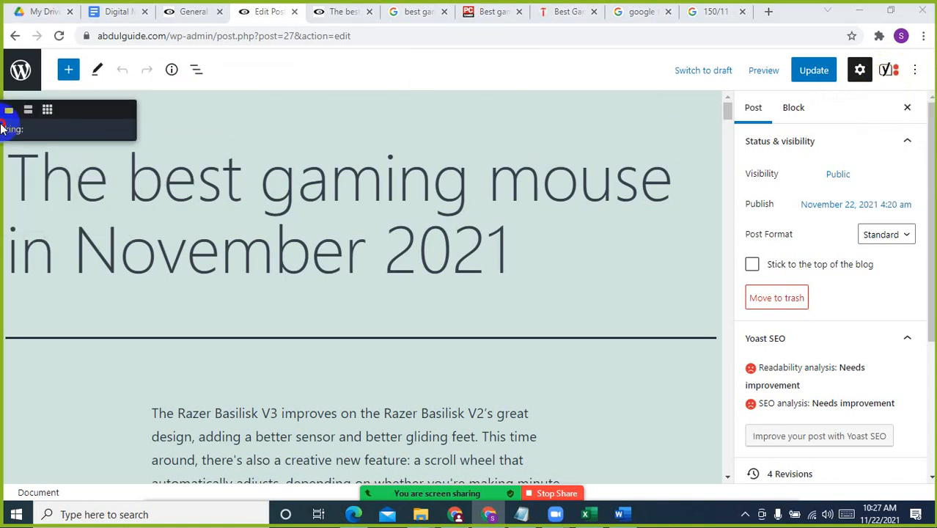
left_click(887, 69)
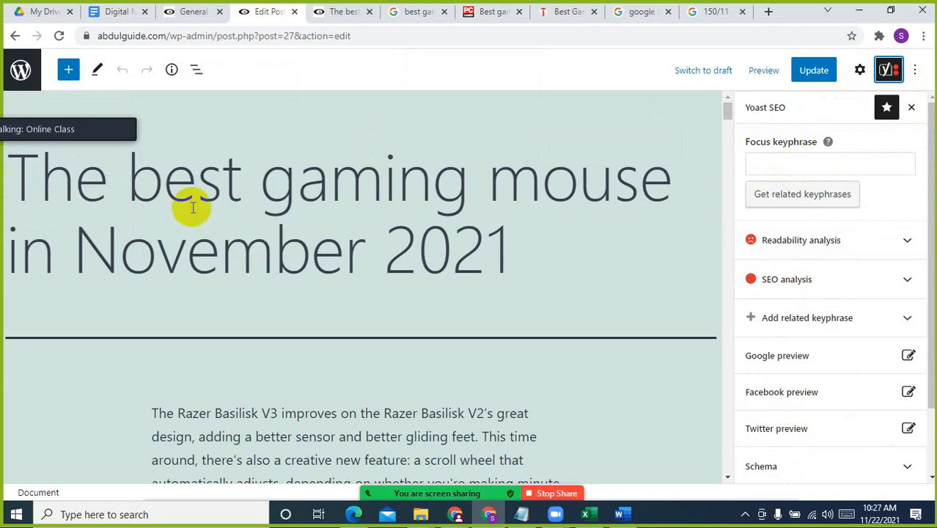
Copy "best gaming mouse" from the post title and set it as the Yoast SEO focus keyphrase
left_click_drag(125, 167, 721, 203)
key("ctrl+c")
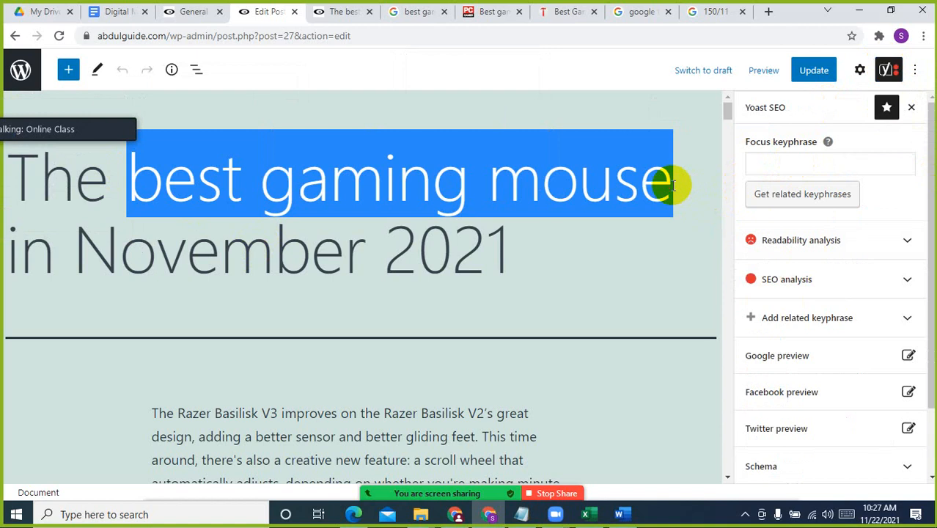
left_click(859, 161)
key("ctrl+v")
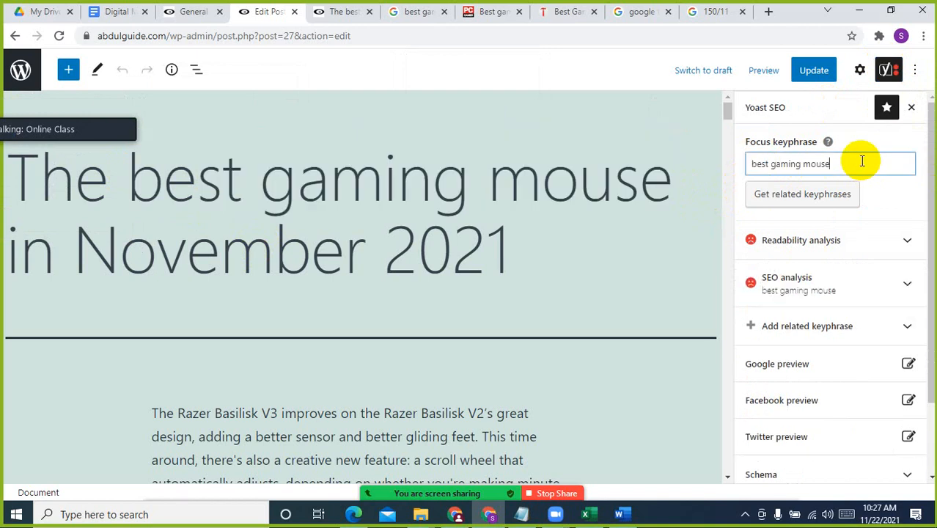
left_click(828, 193)
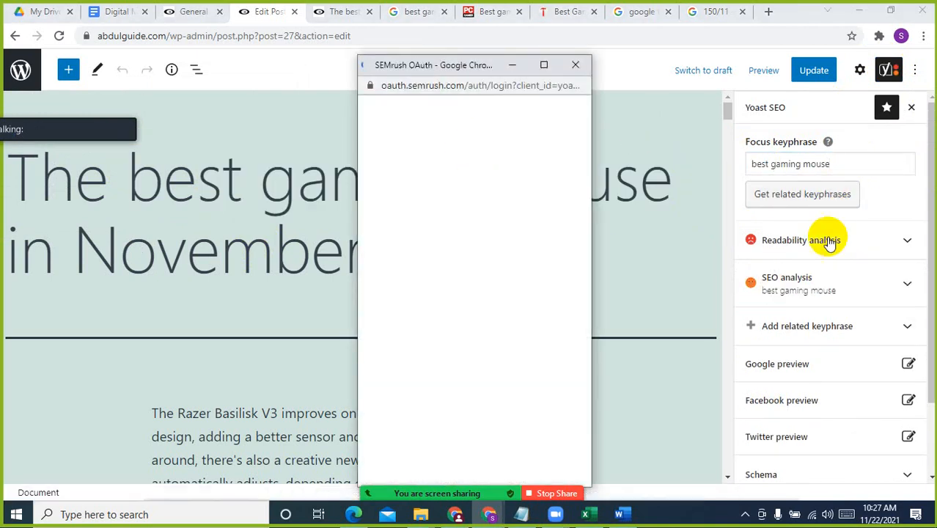
left_click(575, 64)
left_click(850, 167)
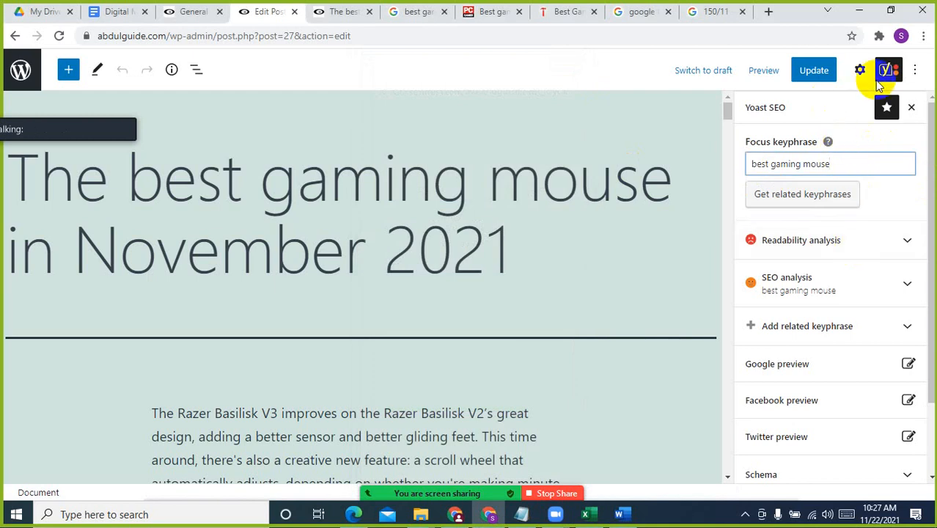
Look through the remaining Yoast SEO options, and return to the post settings to view the Yoast analysis, permalink and category sections
scroll(804, 359, "down", 2)
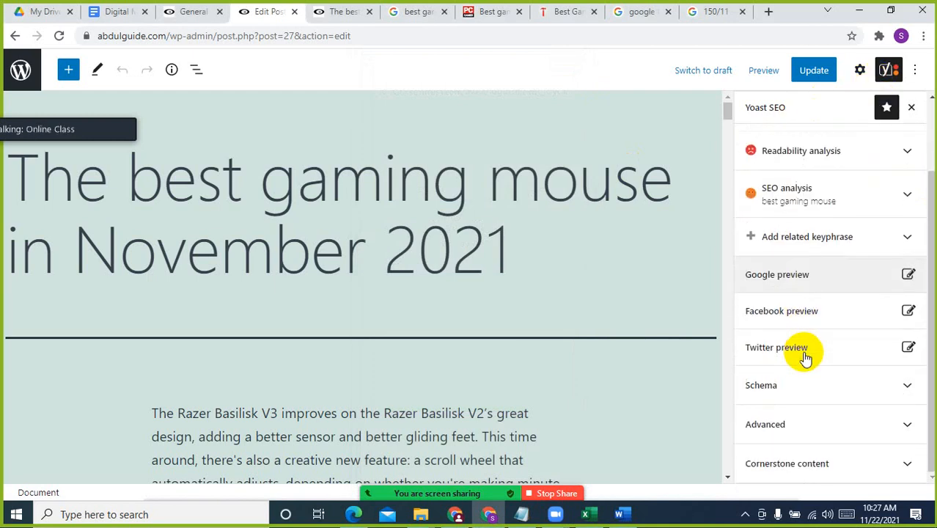
scroll(805, 355, "up", 2)
left_click(859, 70)
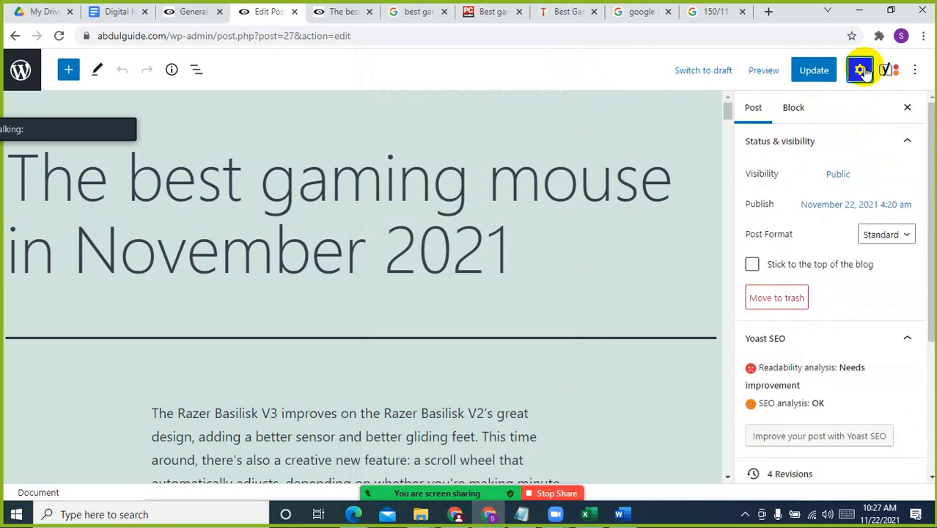
left_click(805, 111)
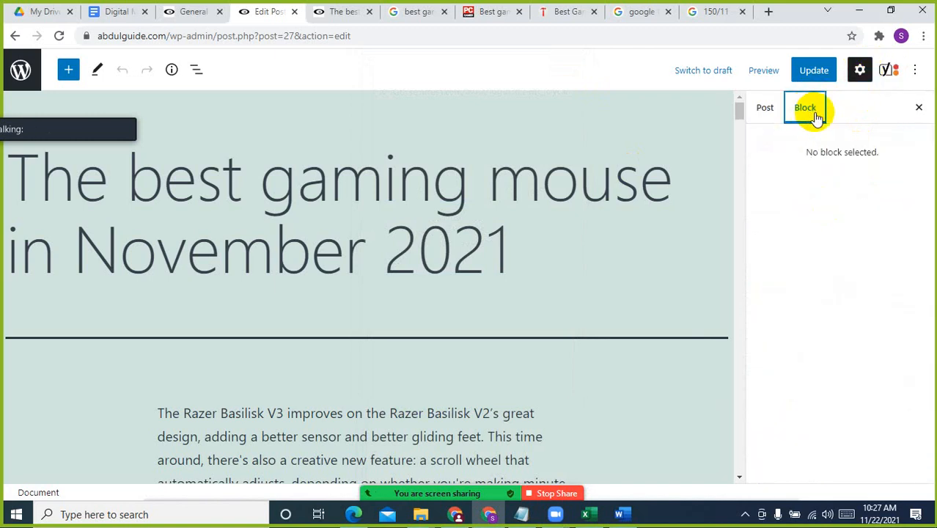
left_click(777, 118)
scroll(832, 324, "down", 3)
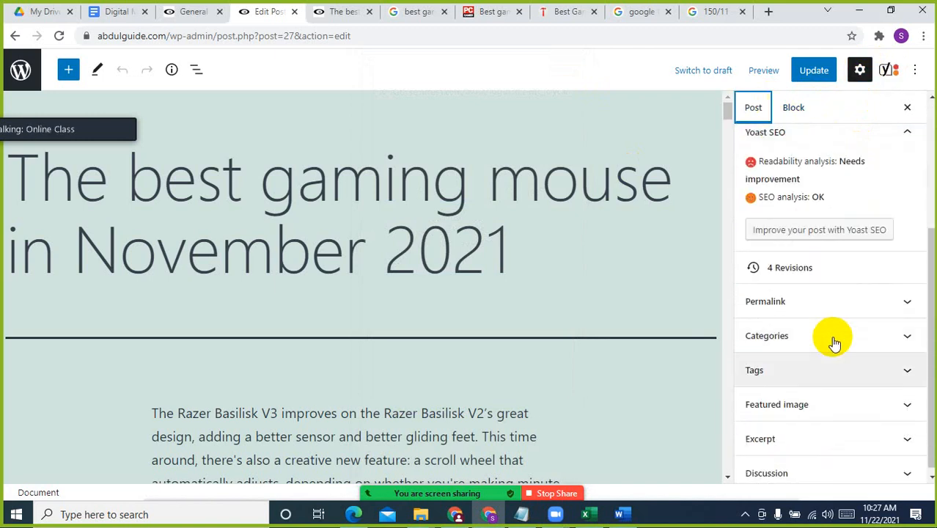
Open the post's Yoast SEO analysis for the "best gaming mouse" keyphrase and examine the problems in the analysis results
scroll(843, 282, "down", 1)
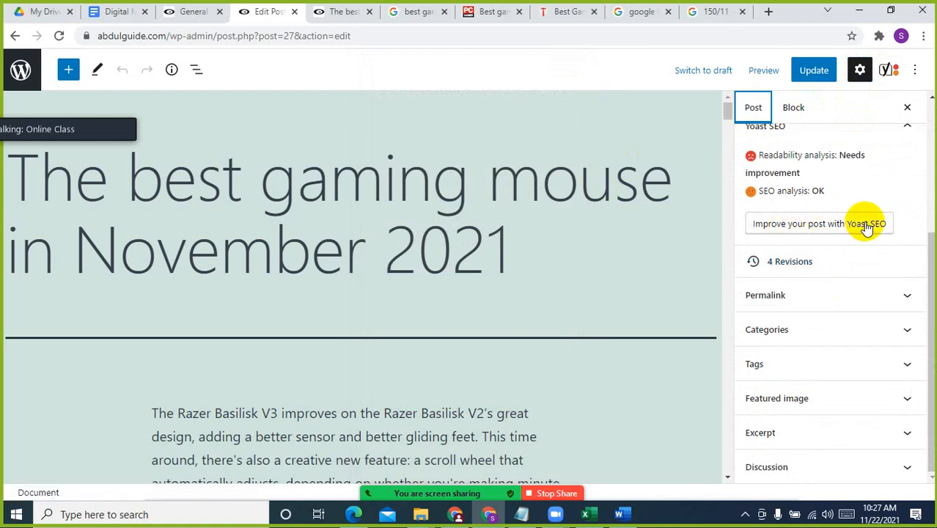
left_click(867, 227)
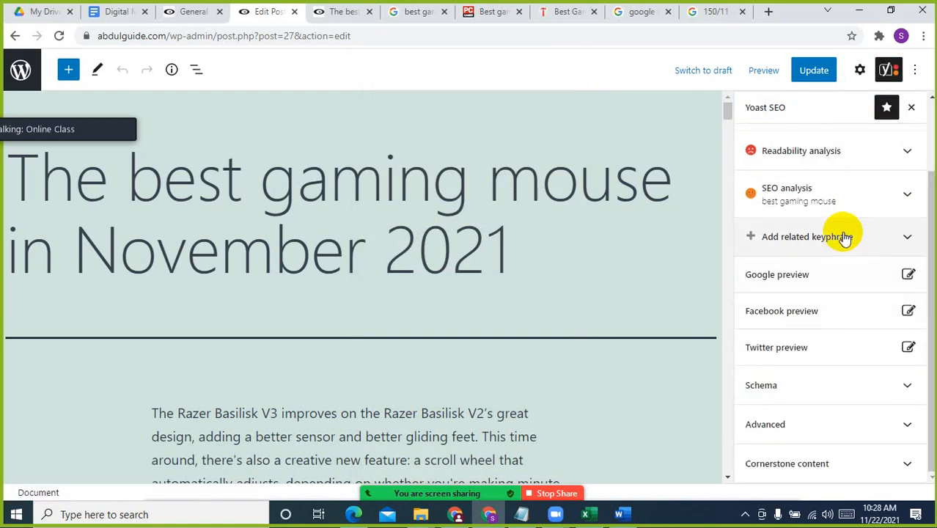
left_click(854, 162)
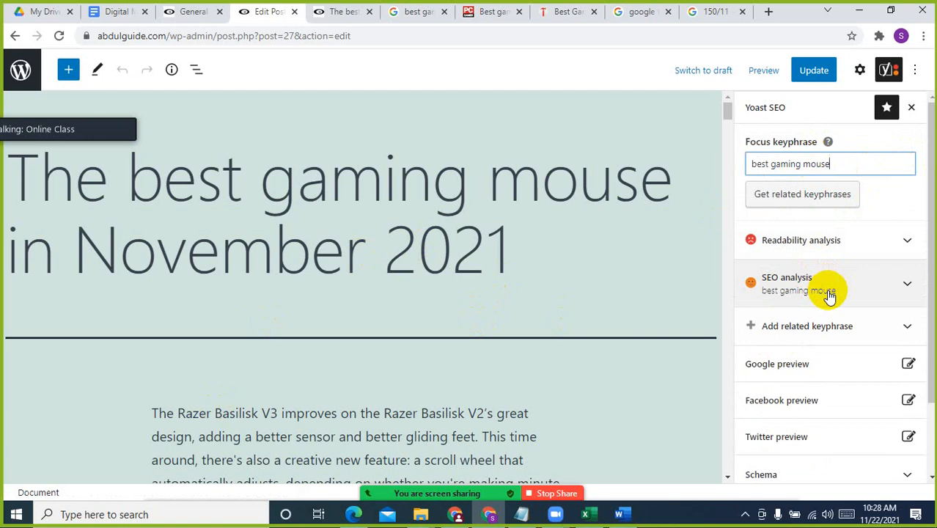
left_click(872, 282)
scroll(858, 310, "down", 1)
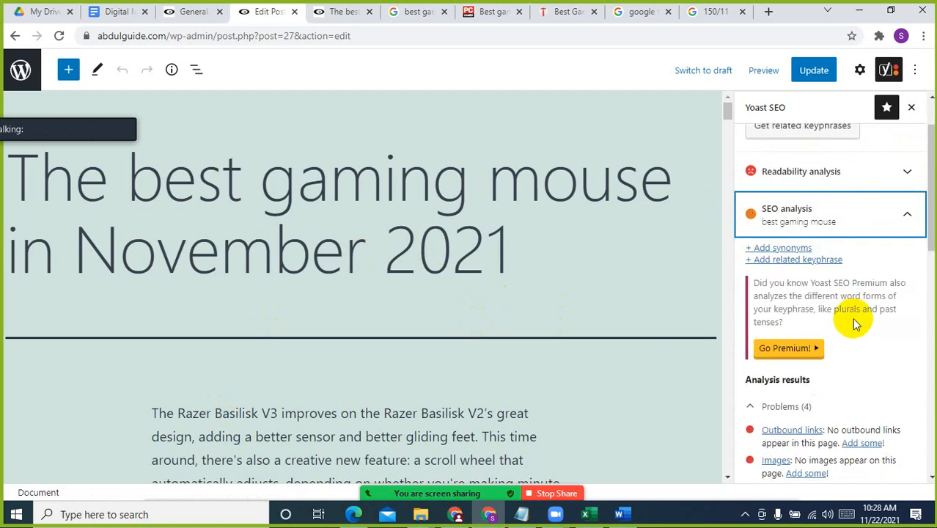
scroll(853, 399, "down", 2)
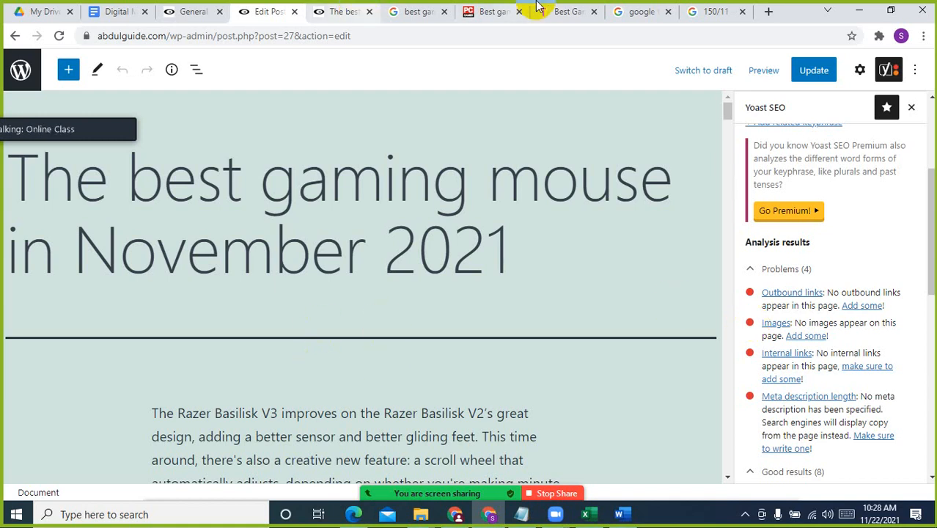
Search Google for "best gaming mouse" in place of the 150/11 calculation and show the image results
left_click(708, 11)
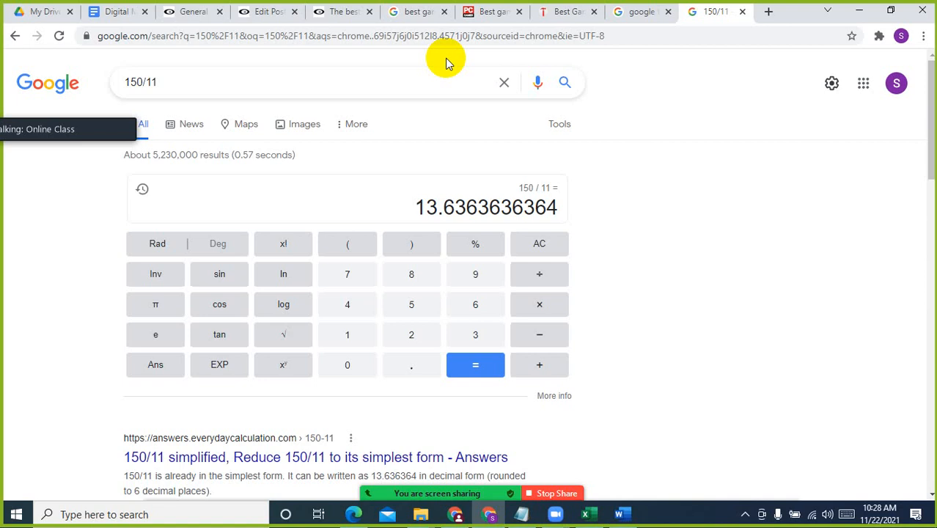
left_click(387, 35)
type("best")
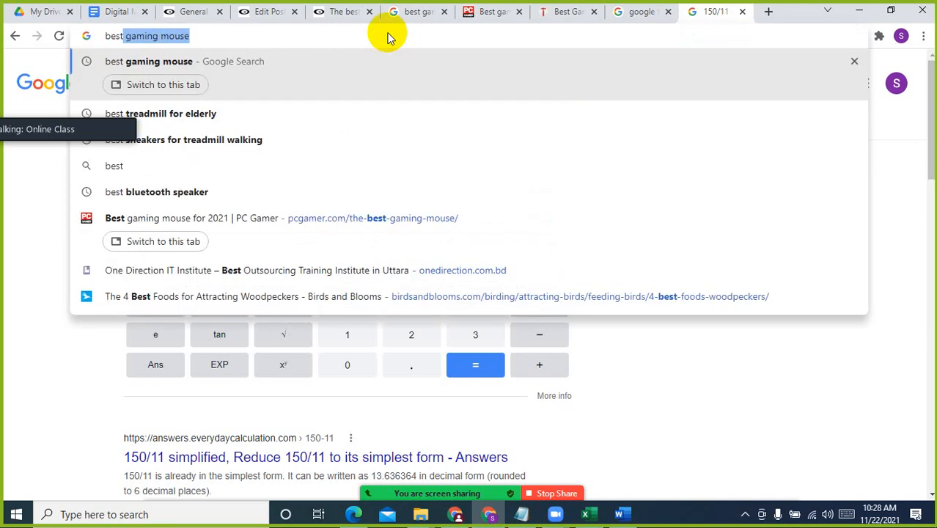
key("Return")
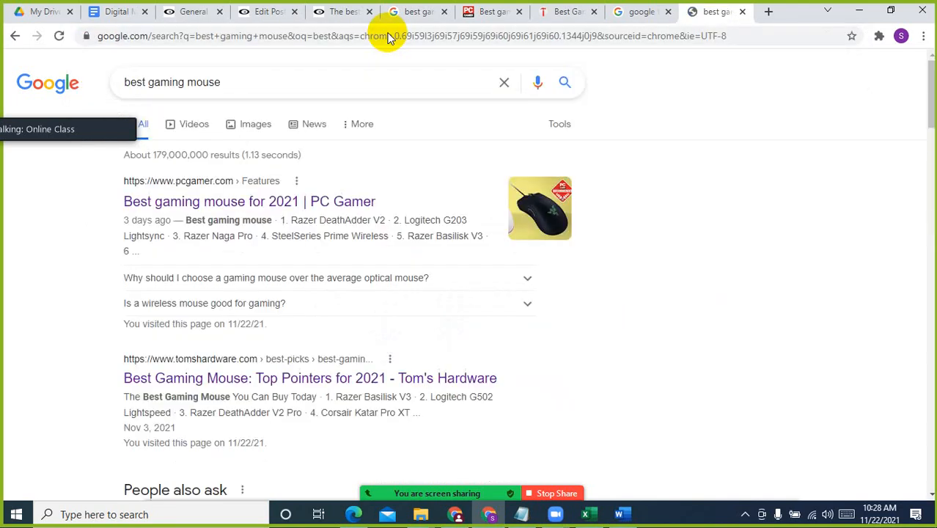
left_click(251, 129)
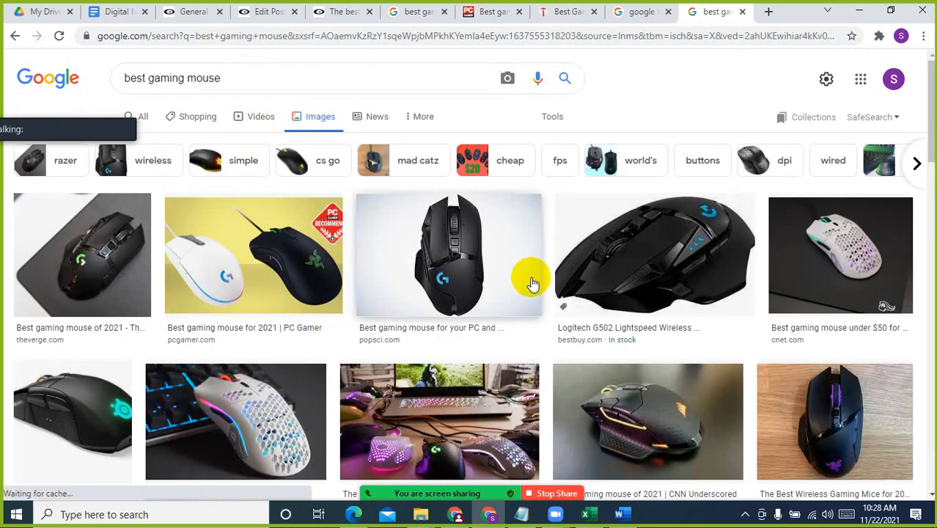
Save the PopSci image of the black Logitech mouse to Downloads as a JPEG named "best gaming mouse"
left_click(456, 228)
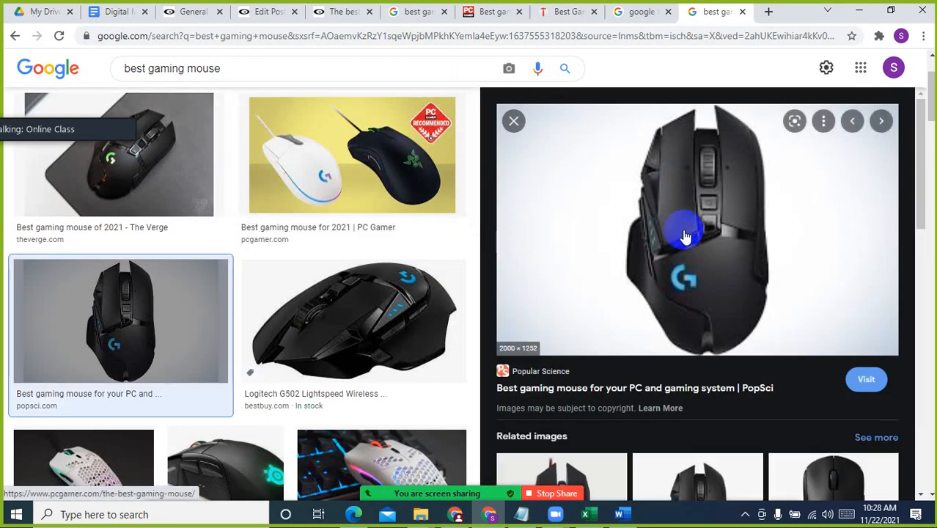
right_click(685, 188)
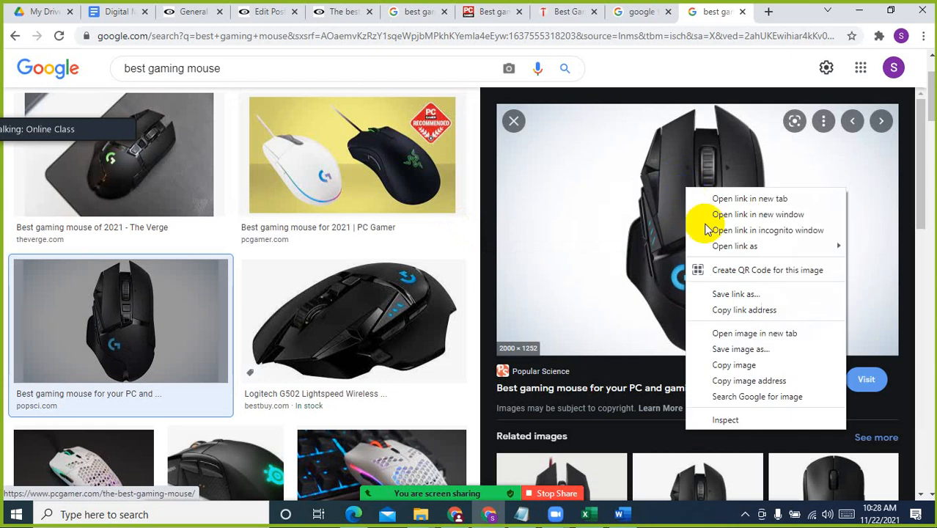
left_click(742, 348)
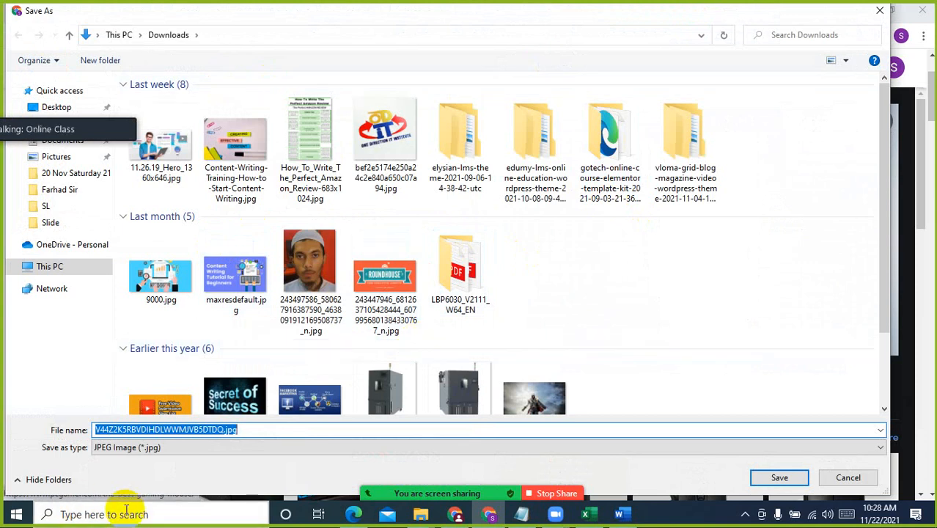
type("best gaming mouse")
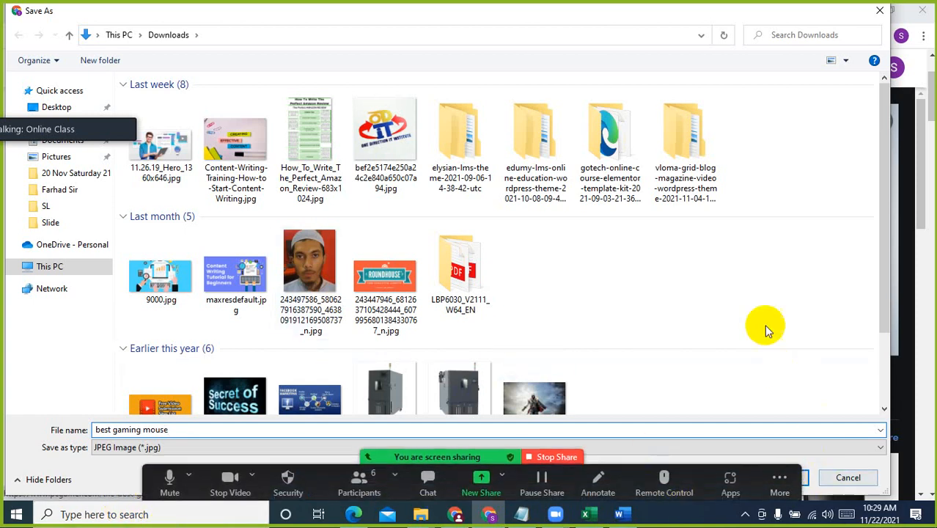
left_click(774, 475)
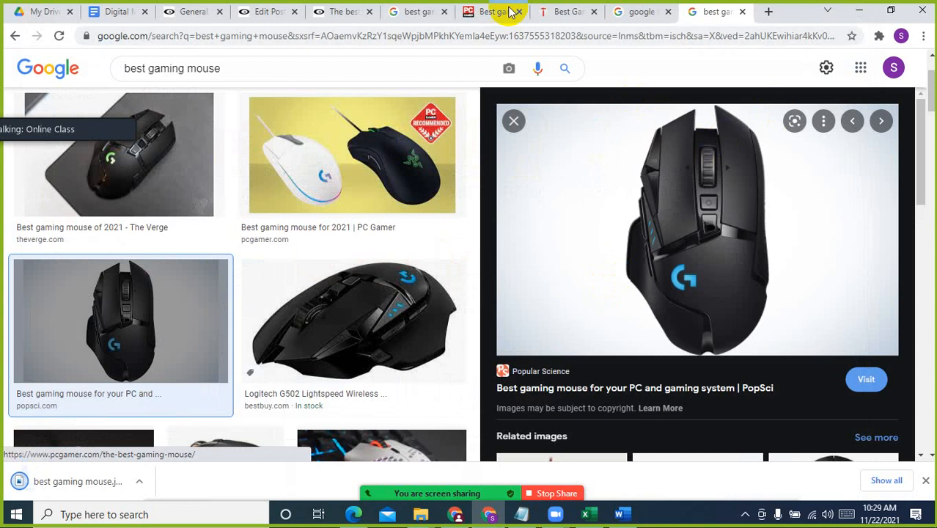
Return to the gaming mouse post in the editor and look through its Yoast SEO analysis, post settings and block settings
left_click(265, 11)
left_click(190, 11)
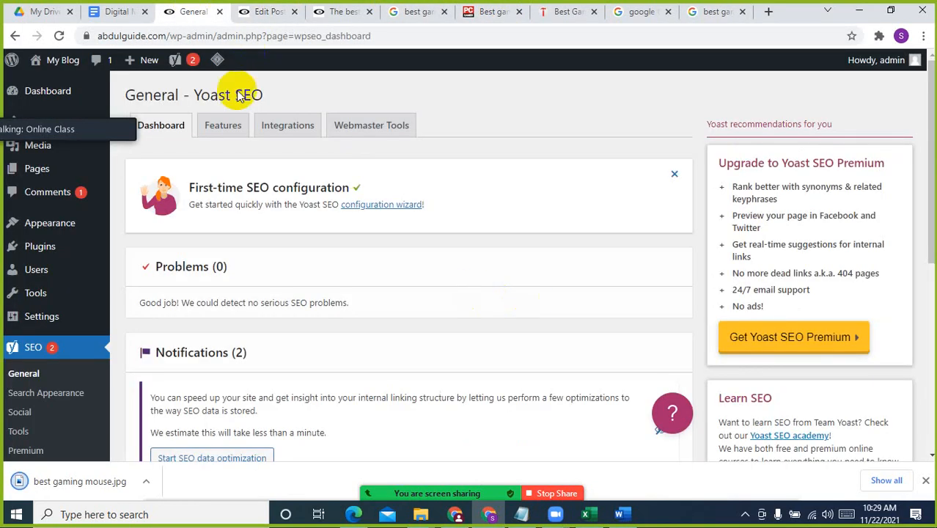
left_click(268, 12)
scroll(806, 315, "down", 3)
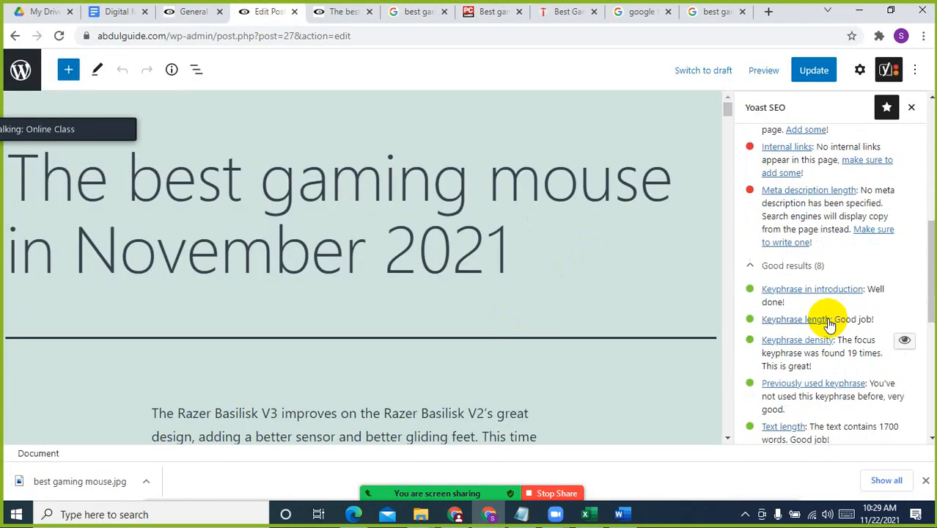
scroll(828, 323, "up", 6)
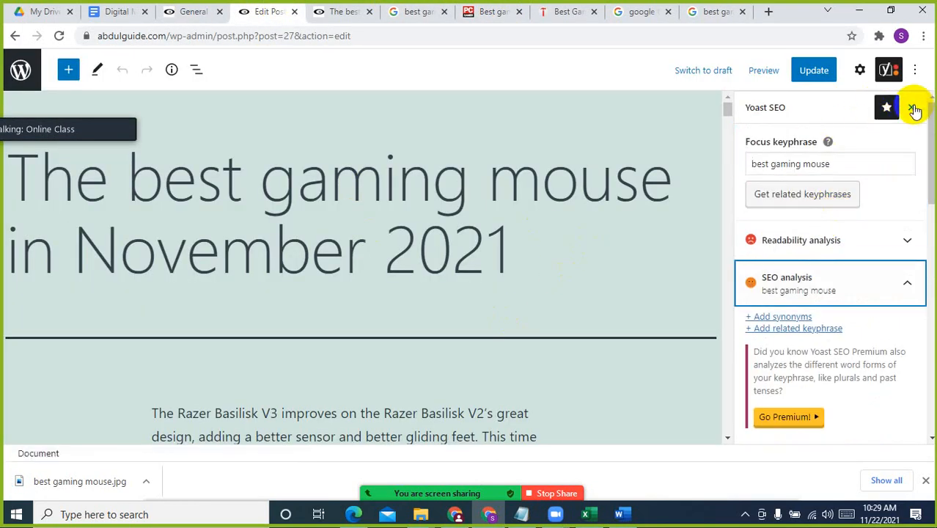
left_click(860, 69)
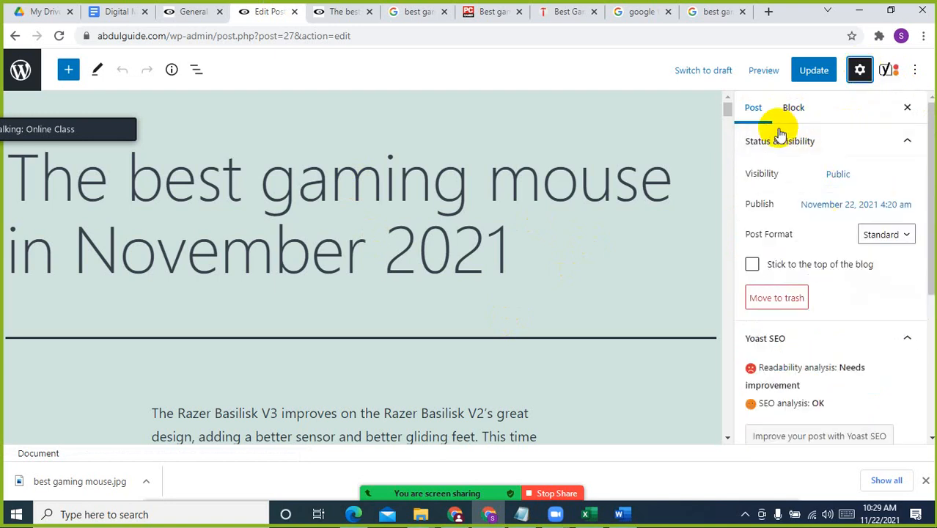
scroll(843, 267, "down", 4)
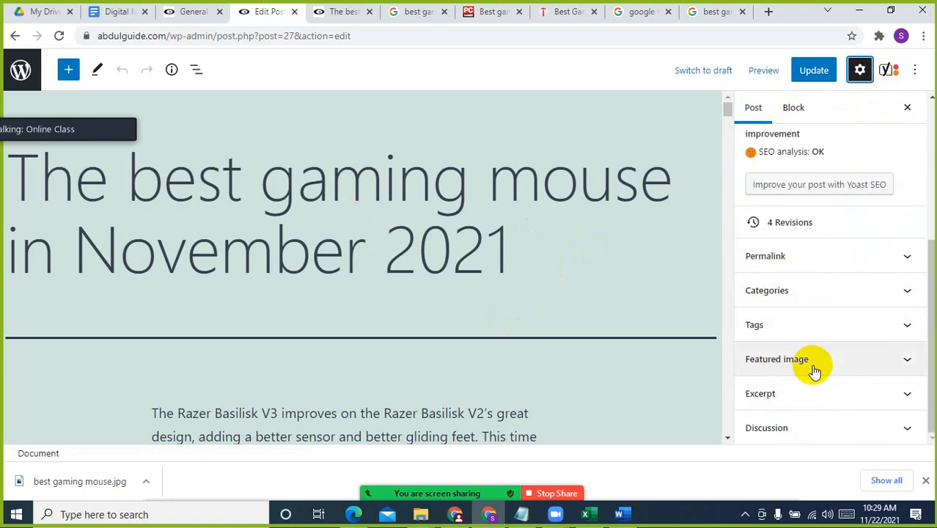
scroll(814, 370, "up", 4)
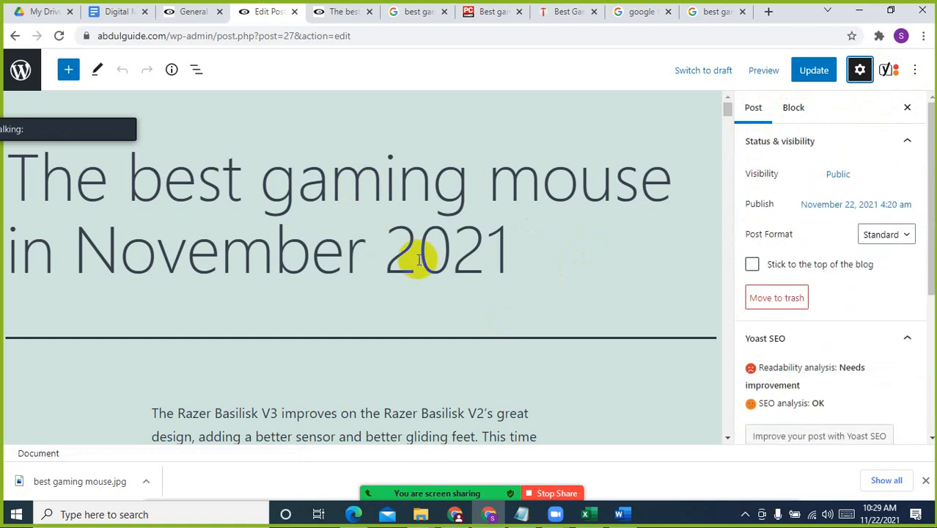
left_click(886, 71)
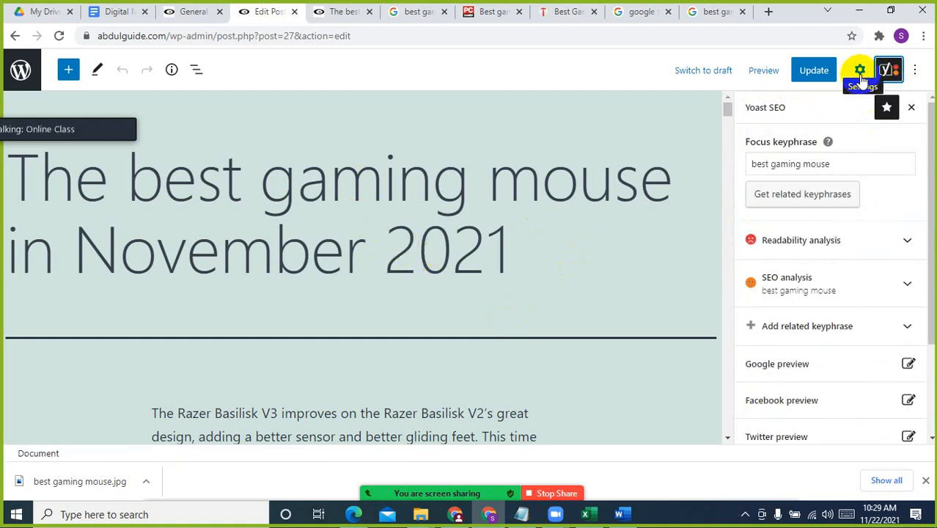
left_click(860, 71)
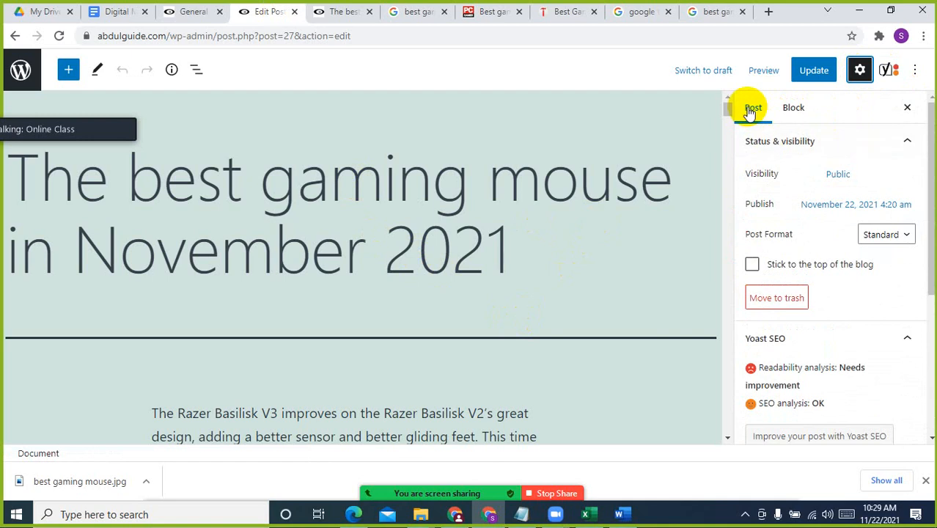
left_click(786, 108)
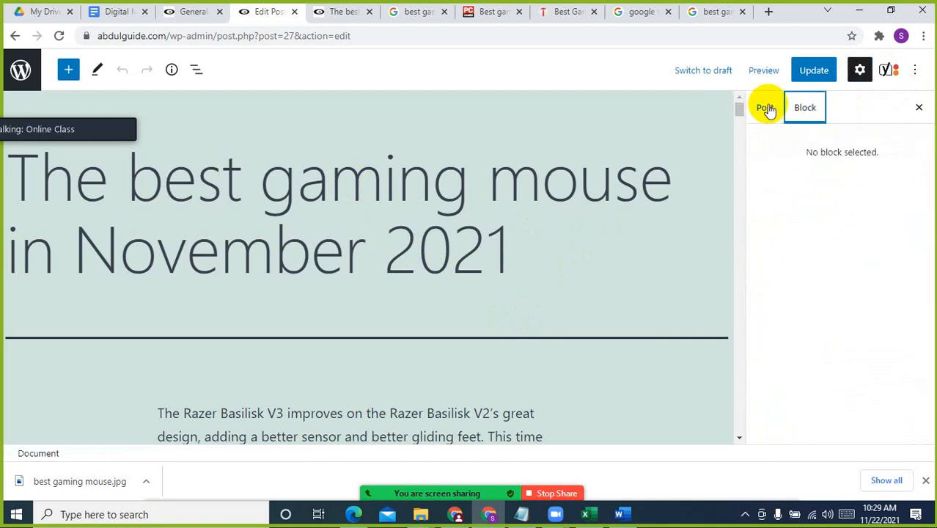
Upload best gaming mouse.jpg from Downloads, give it the alt text "best gaming mouse", and set it as the post's featured image
left_click(765, 108)
scroll(850, 355, "down", 4)
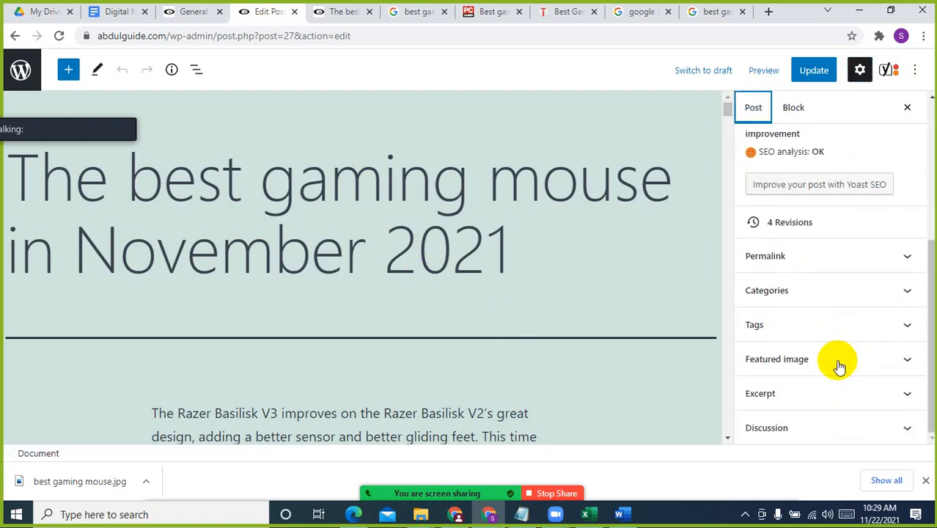
left_click(836, 364)
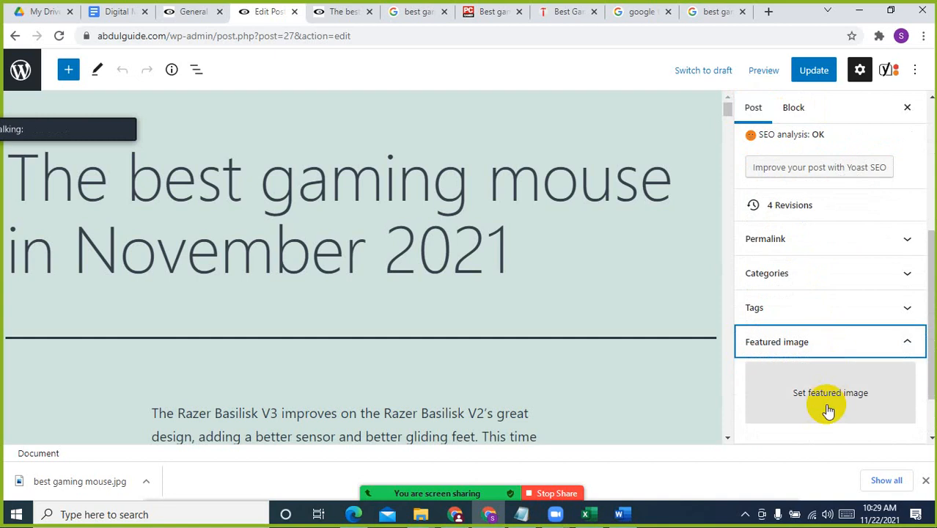
left_click(800, 396)
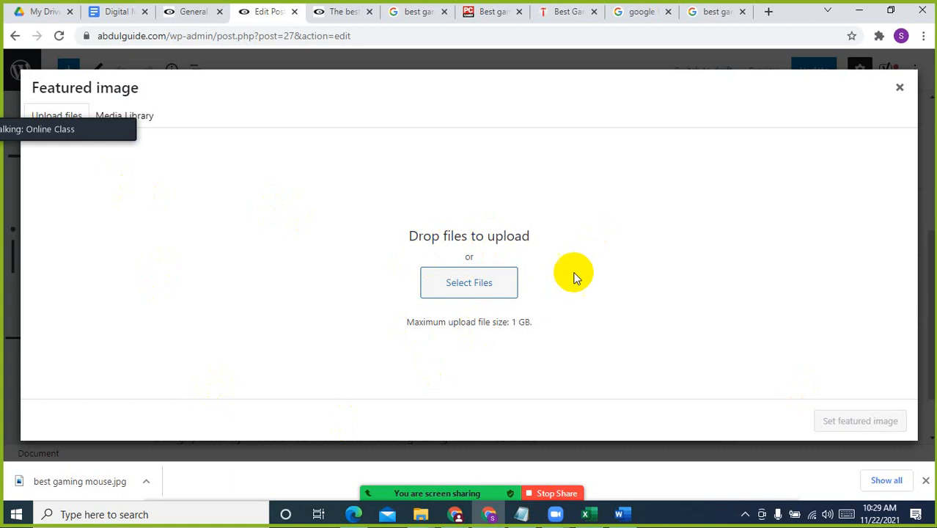
left_click(501, 290)
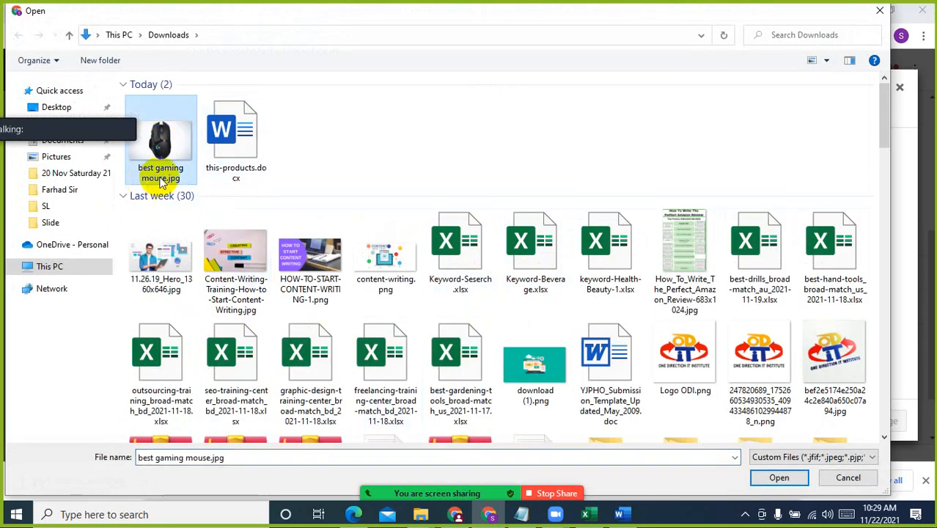
left_click(777, 478)
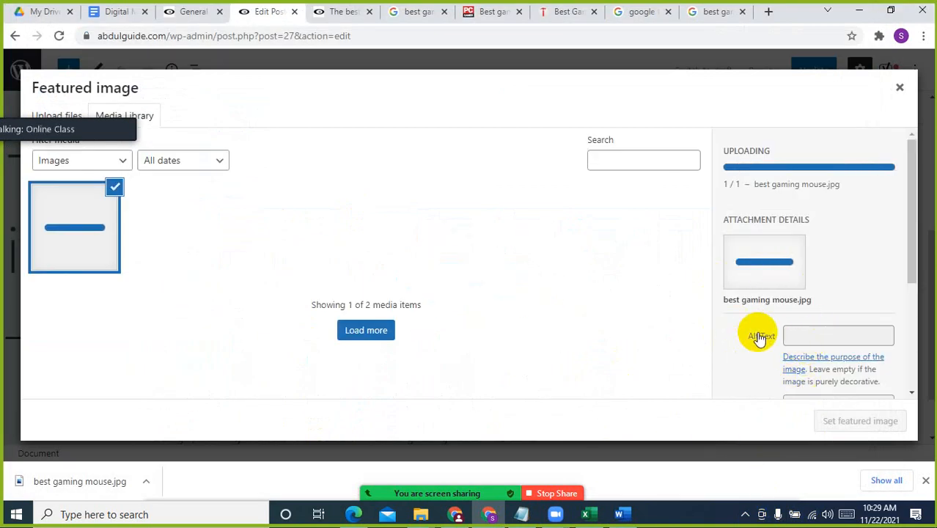
left_click(824, 325)
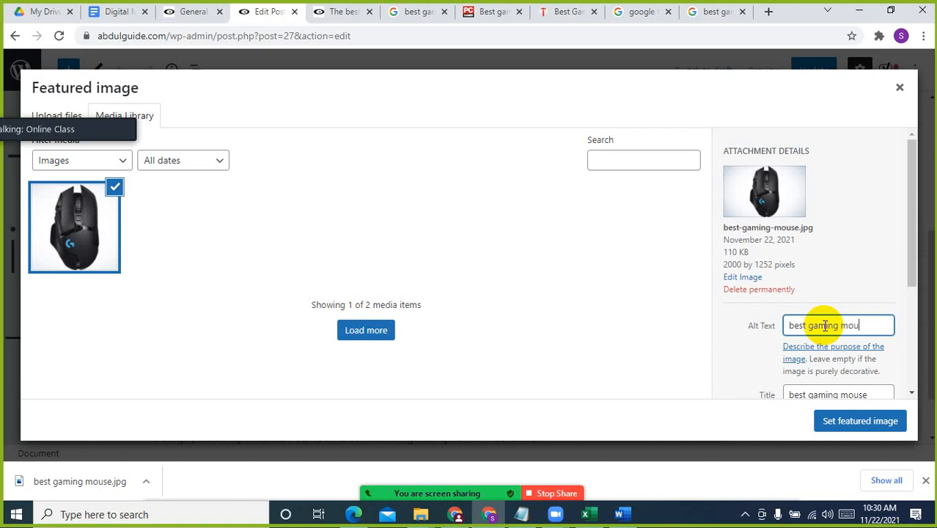
left_click(857, 422)
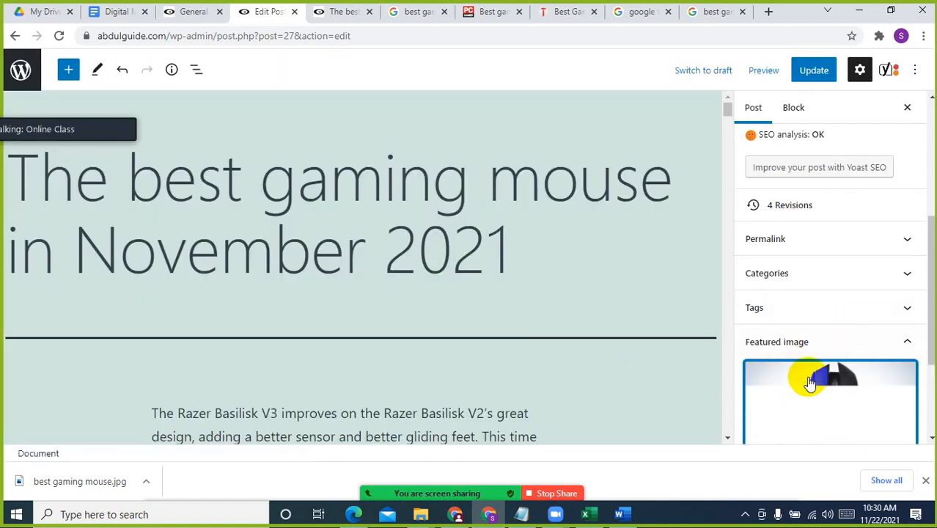
Reopen the Yoast SEO analysis and examine the remaining problems and the good results for the image and keyphrase
scroll(822, 325, "up", 1)
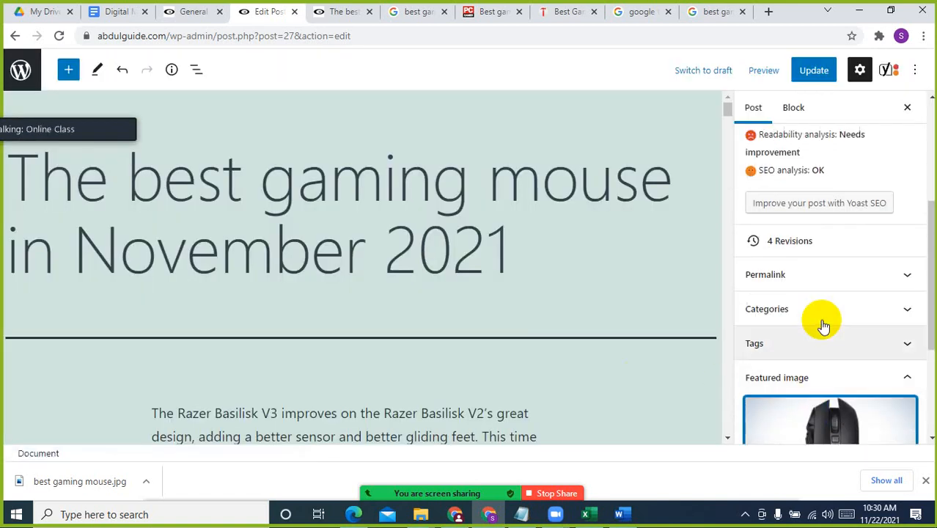
left_click(887, 69)
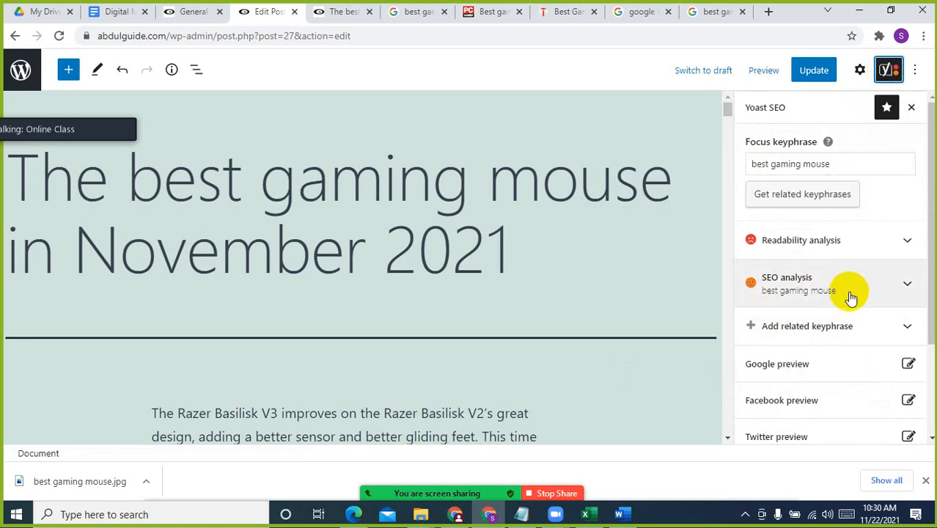
scroll(839, 315, "down", 2)
scroll(837, 318, "up", 2)
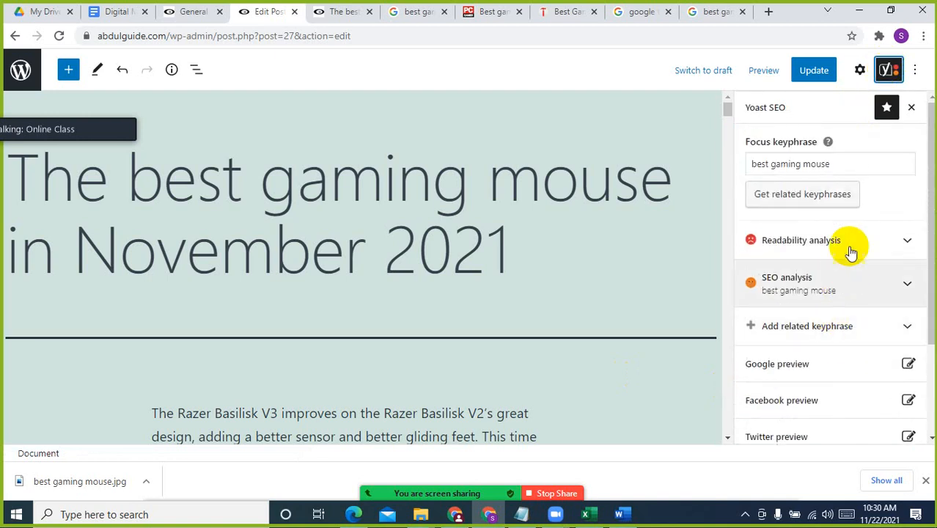
left_click(857, 287)
scroll(857, 310, "down", 4)
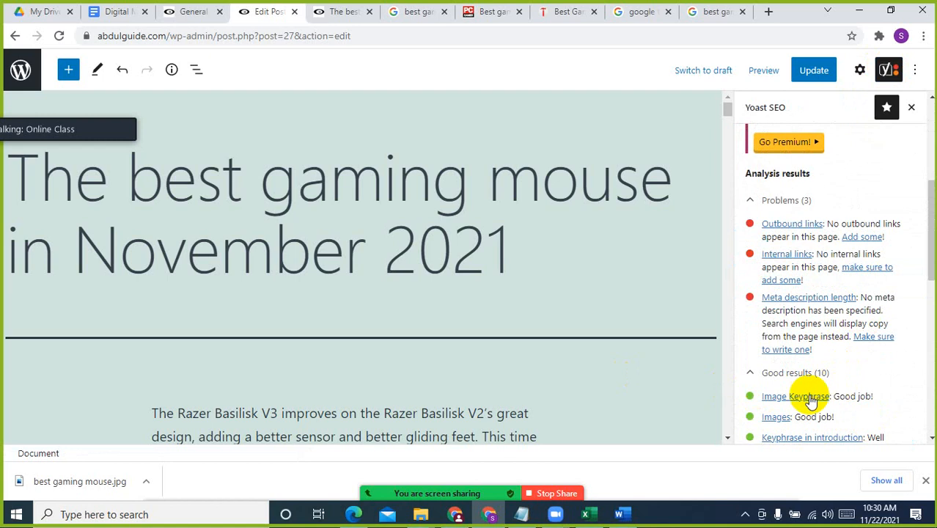
scroll(826, 408, "down", 2)
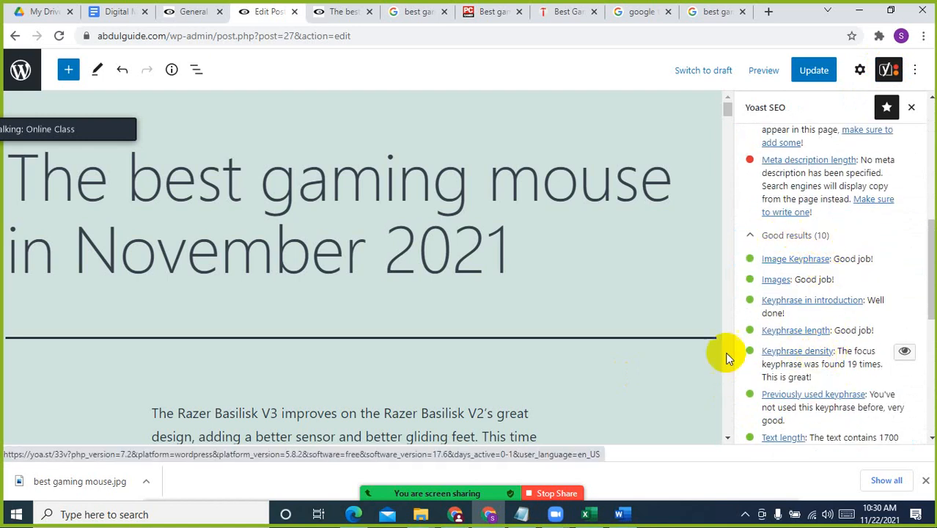
Read through the post's introduction for the keyphrase and search the page for "best gaming mouse"
scroll(397, 334, "down", 5)
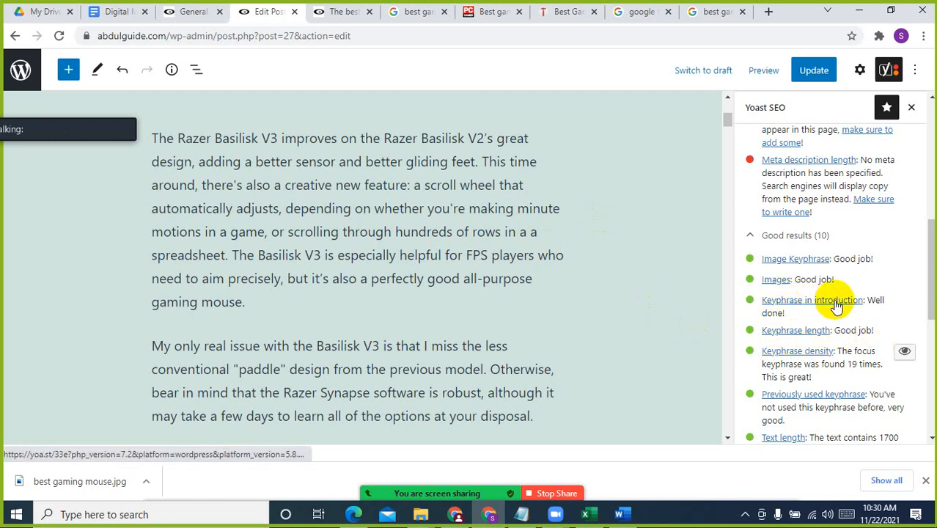
scroll(425, 255, "up", 4)
scroll(379, 254, "down", 5)
scroll(379, 254, "up", 4)
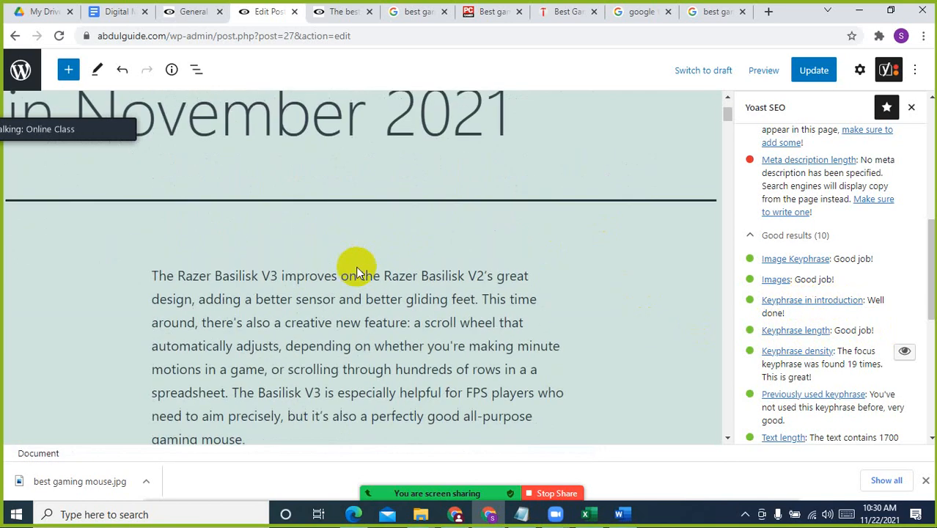
left_click(409, 336)
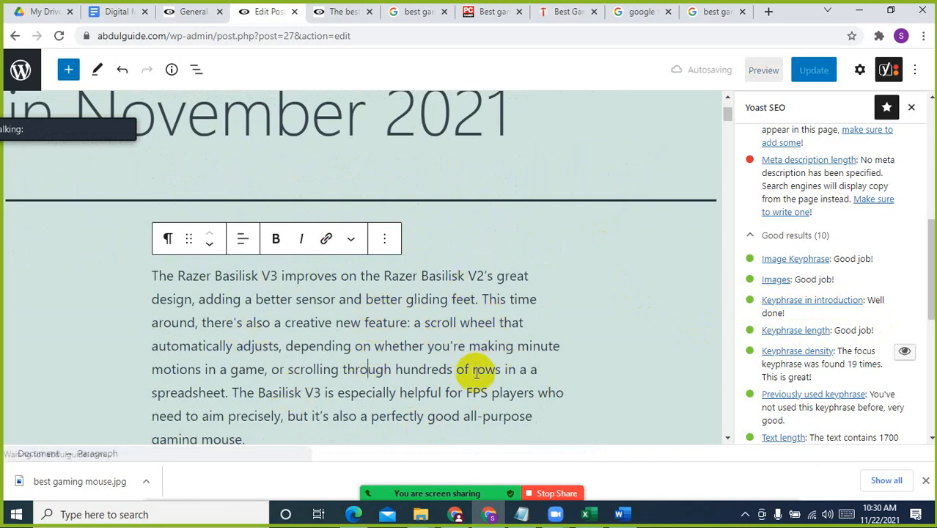
scroll(477, 370, "down", 1)
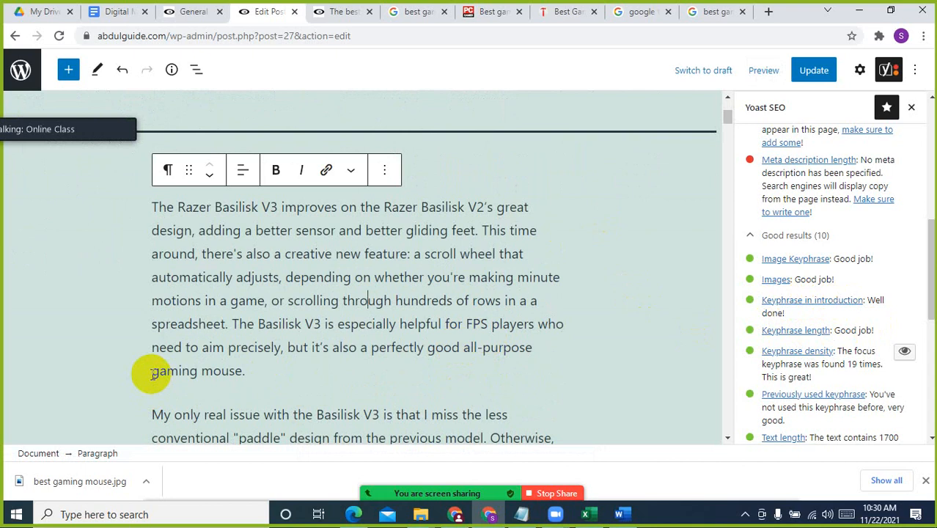
left_click(278, 366)
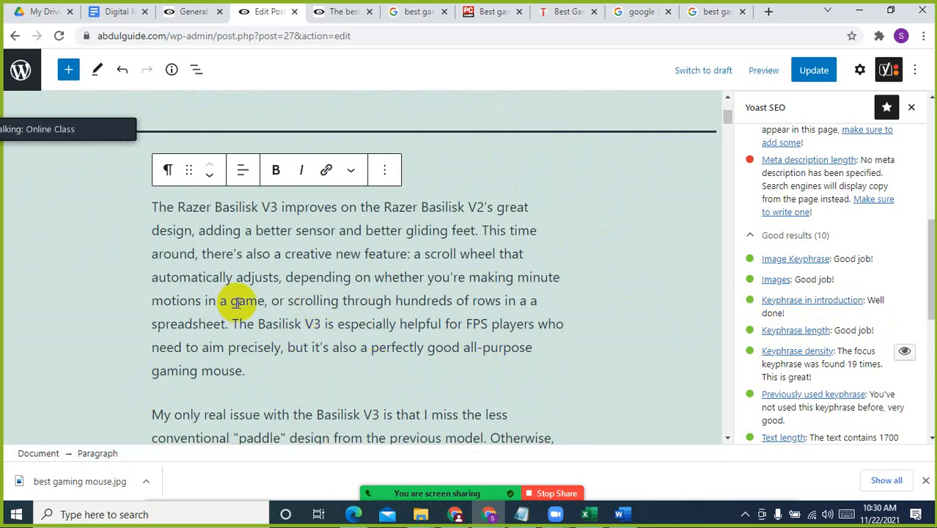
key("ctrl+f")
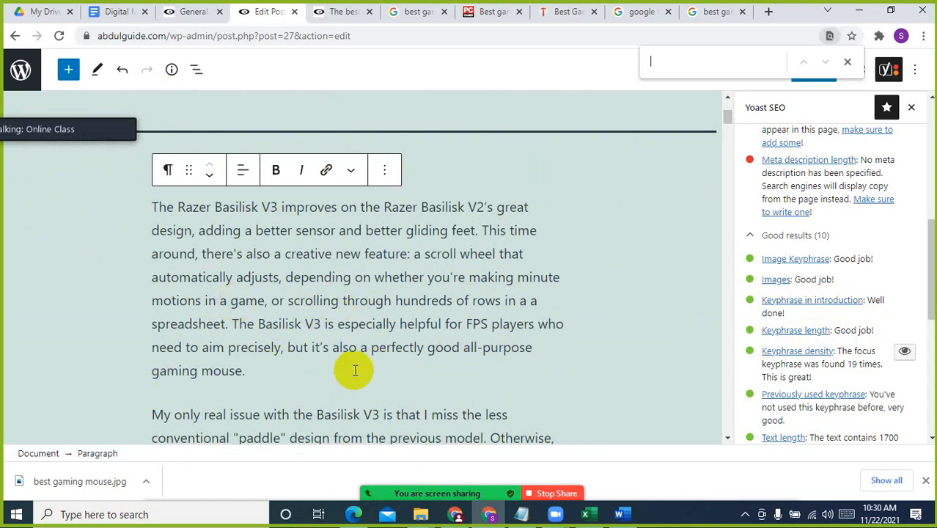
type("best gaming mouse")
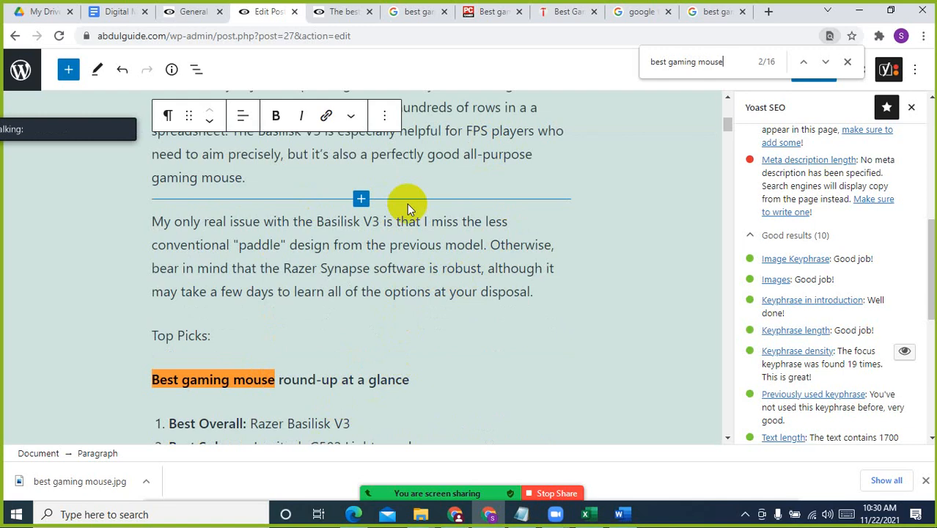
Switch to the article document in Word and replace all occurrences of "best gaming mouse" with "mouse"
left_click(618, 514)
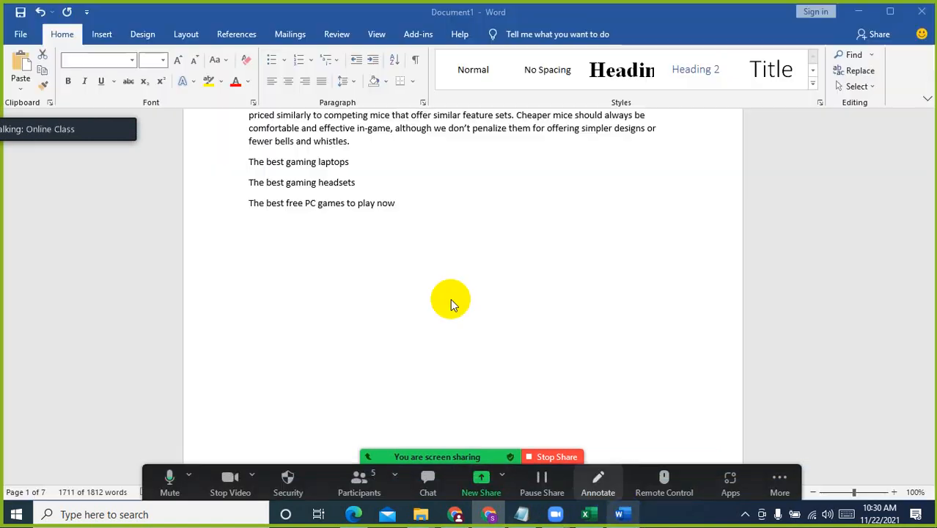
left_click(521, 223)
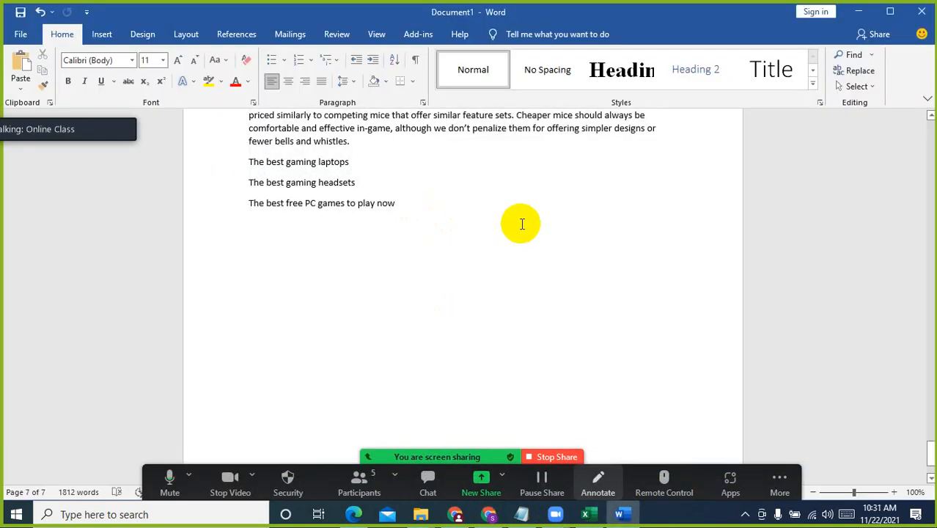
key("ctrl+f")
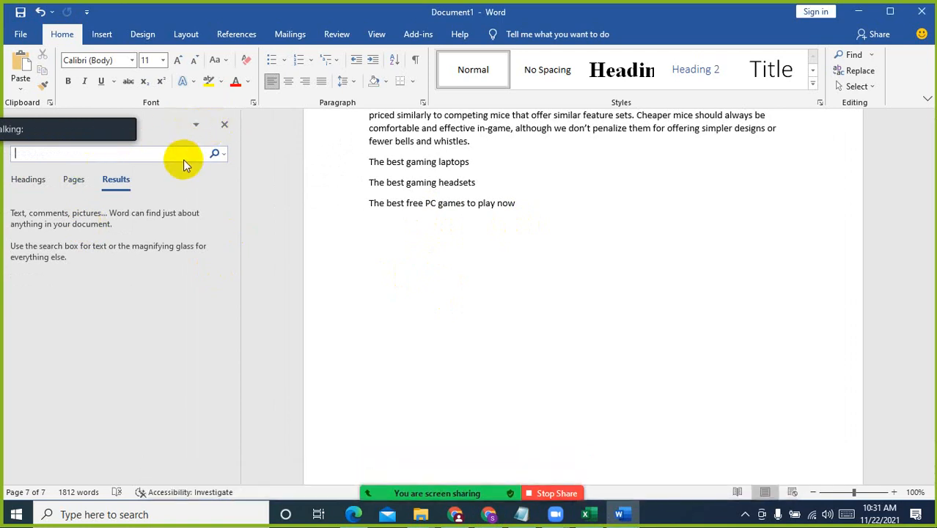
left_click(223, 154)
left_click(241, 205)
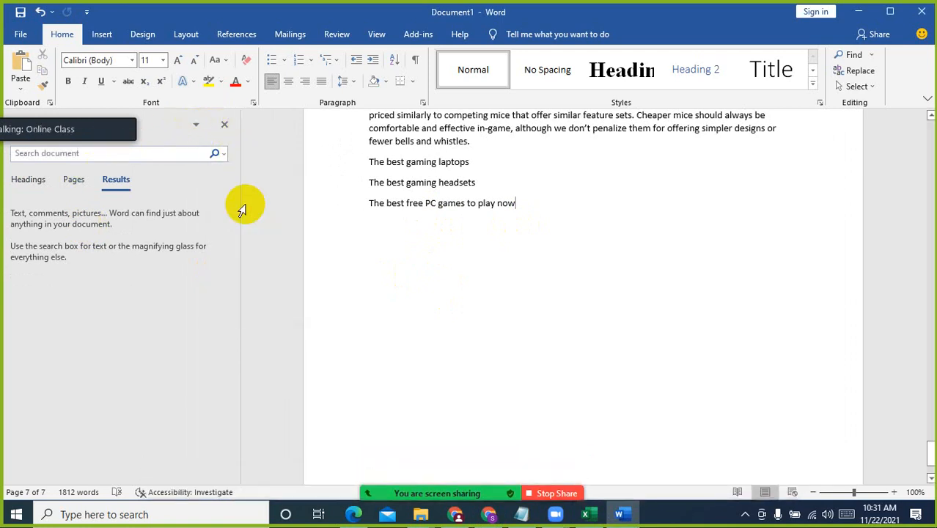
type("best gaming mouse")
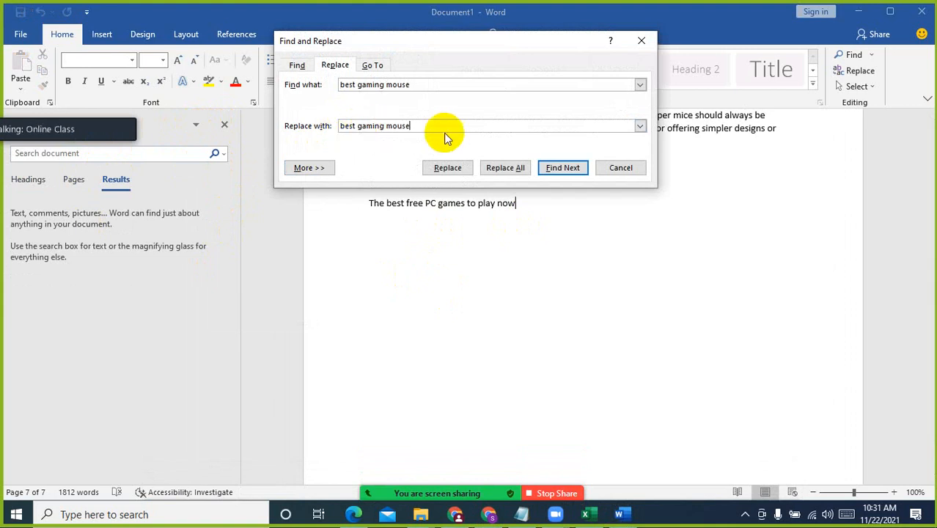
left_click_drag(412, 127, 324, 130)
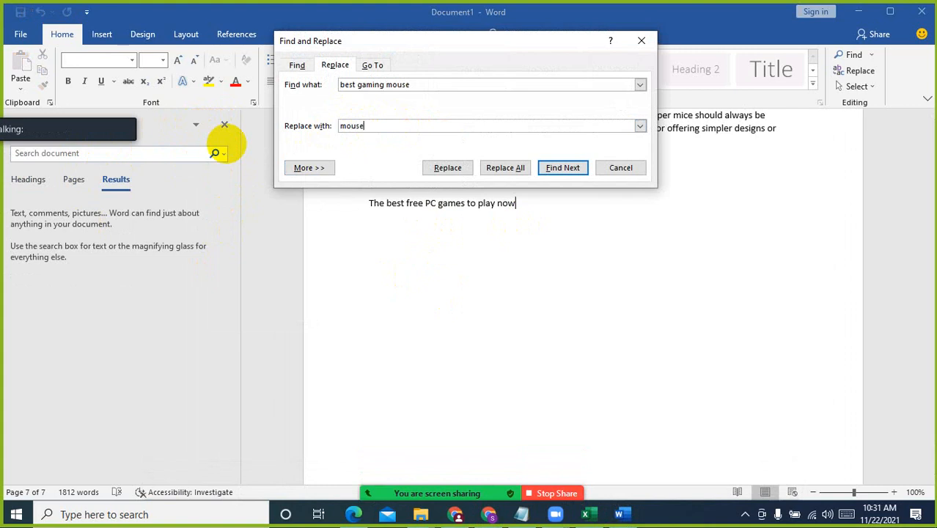
left_click(513, 166)
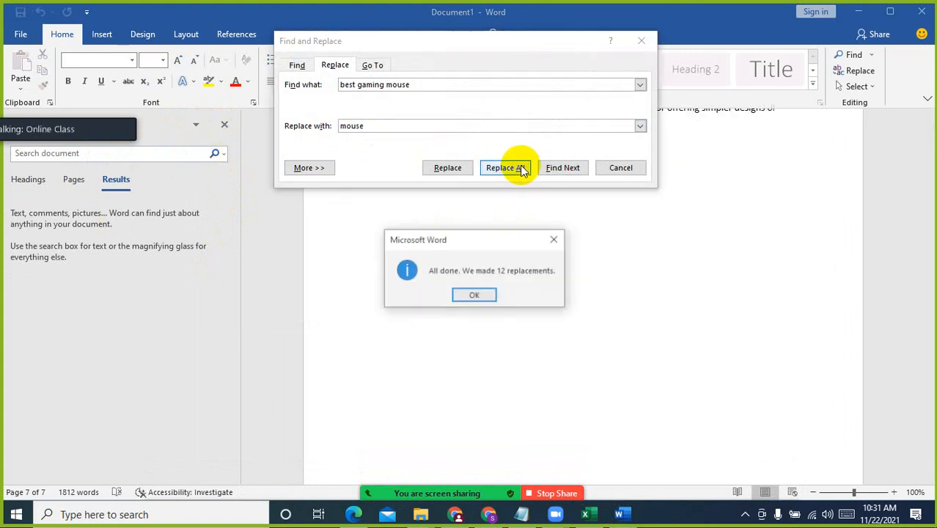
left_click(475, 296)
left_click(601, 169)
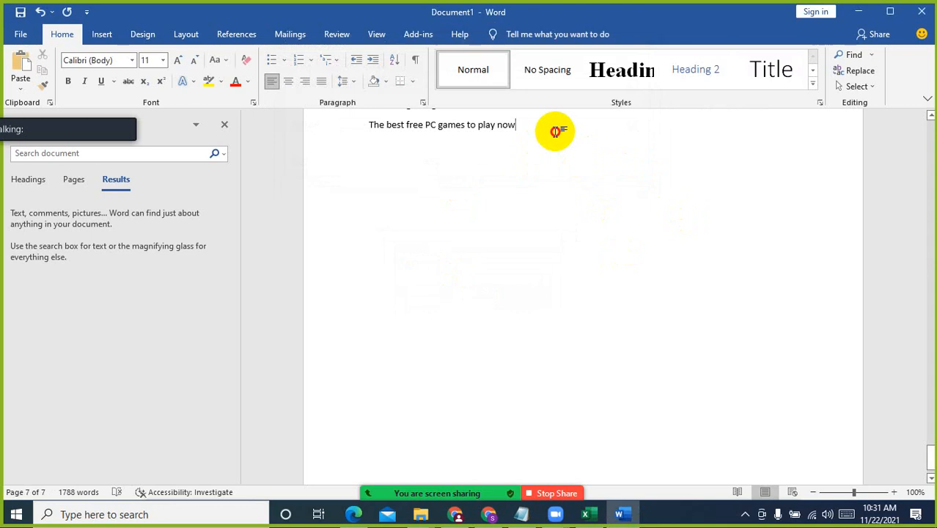
Copy the article body from the first paragraph under Intro to the end of the document
left_click_drag(927, 461, 928, 132)
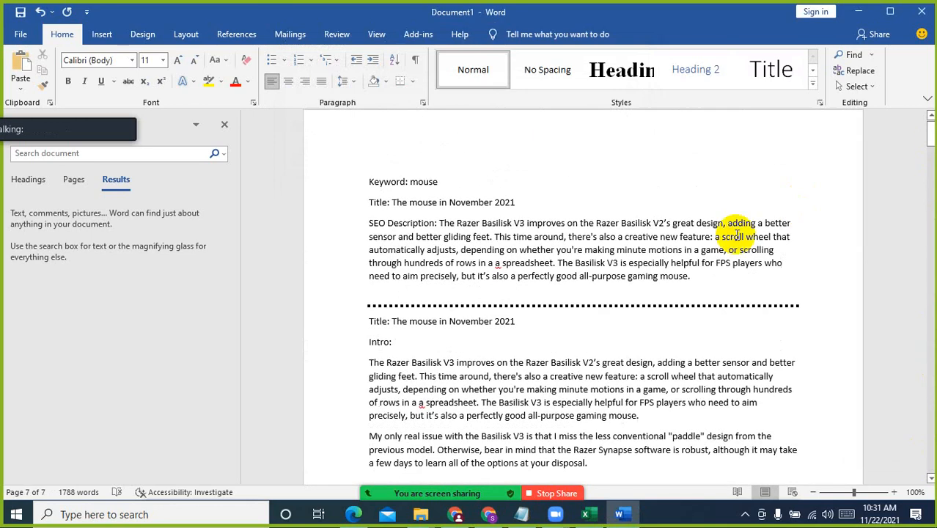
left_click(370, 362)
key("ctrl+shift+End")
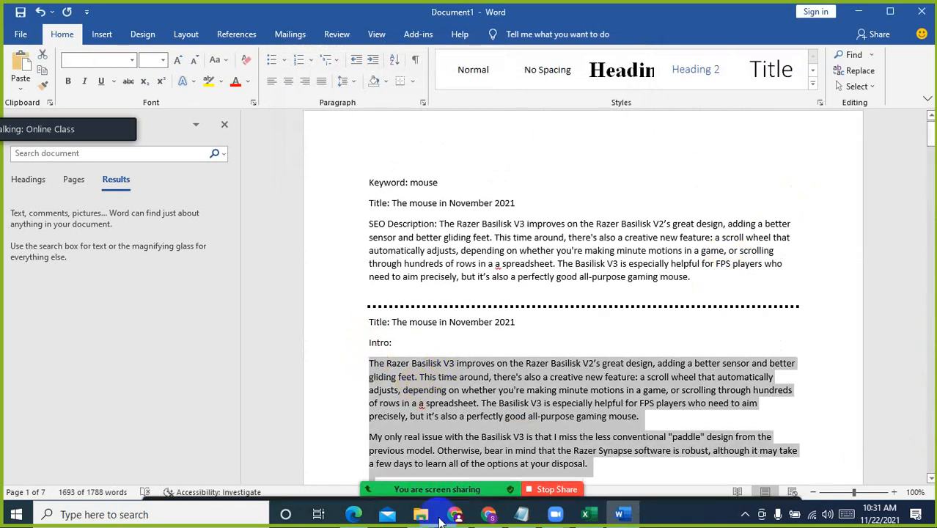
Switch back to the WordPress post editor in Chrome and replace the entire post content with the text copied from Word
left_click(485, 515)
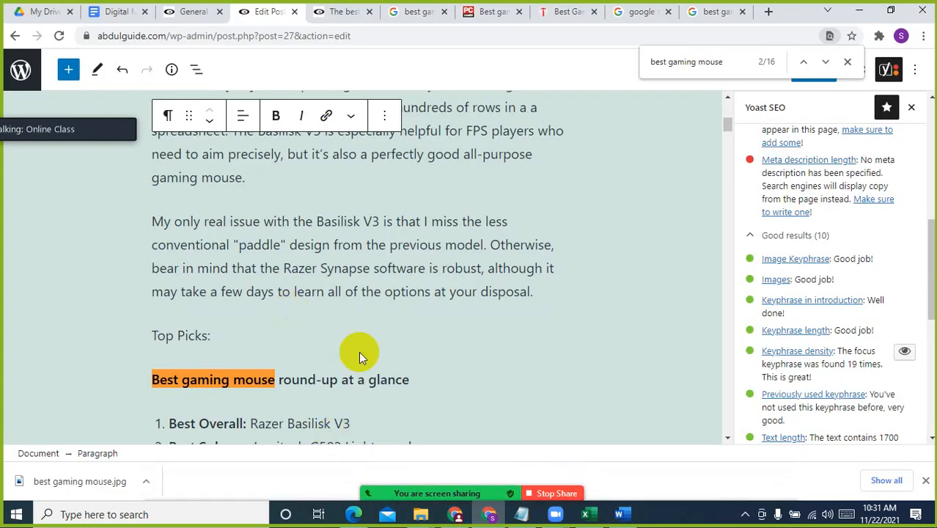
left_click(474, 194)
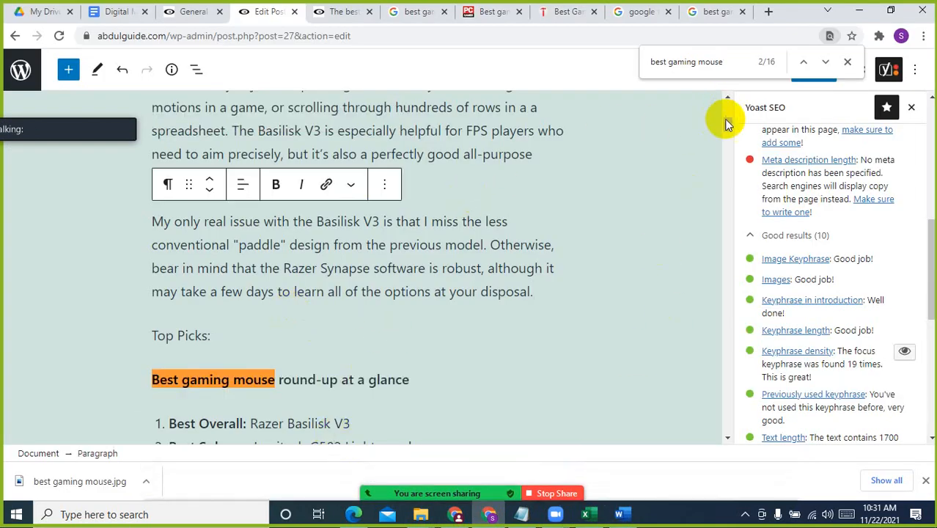
left_click_drag(726, 121, 727, 107)
scroll(188, 330, "down", 3)
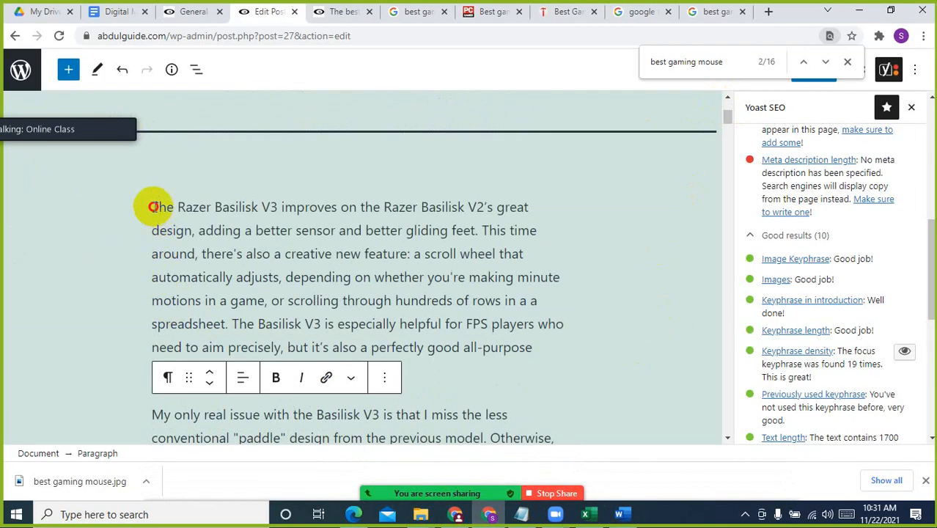
left_click(153, 207)
left_click_drag(727, 115, 721, 429)
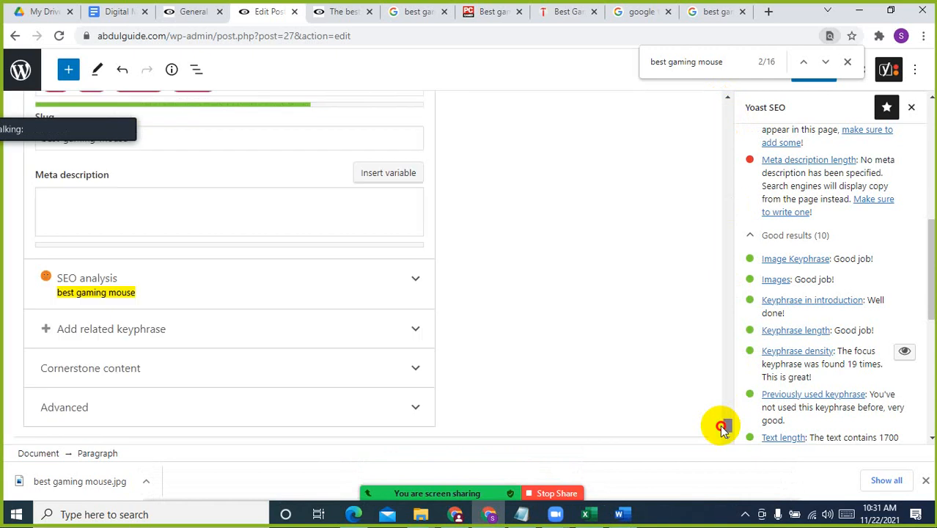
scroll(460, 352, "up", 6)
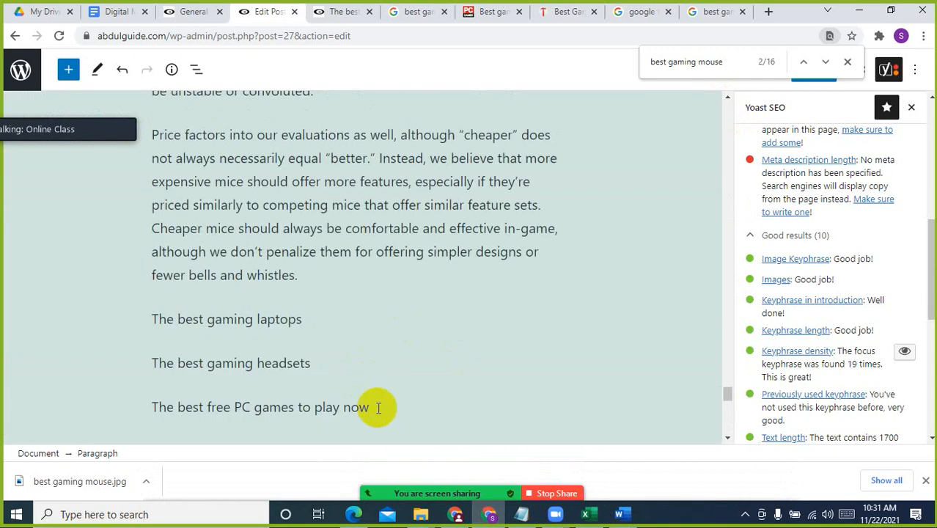
key("ctrl+a")
key("ctrl+a")
key("Delete")
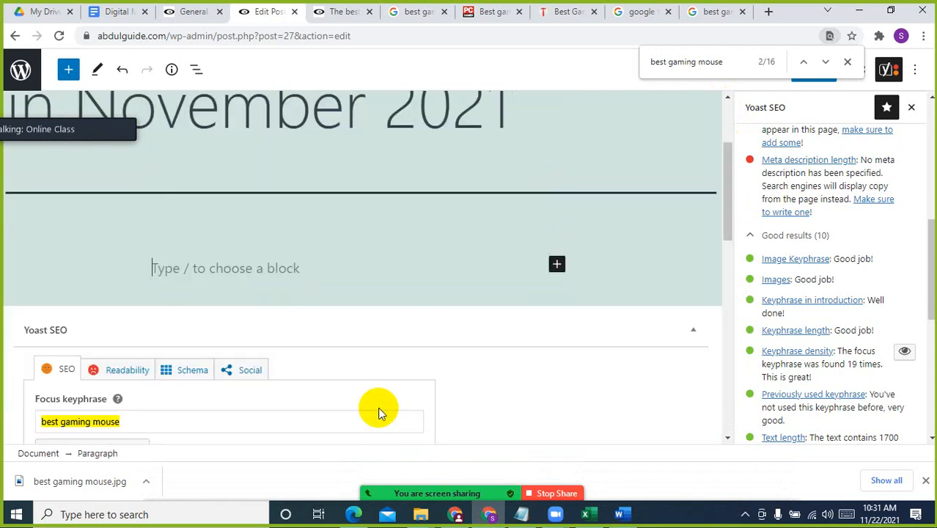
key("ctrl+z")
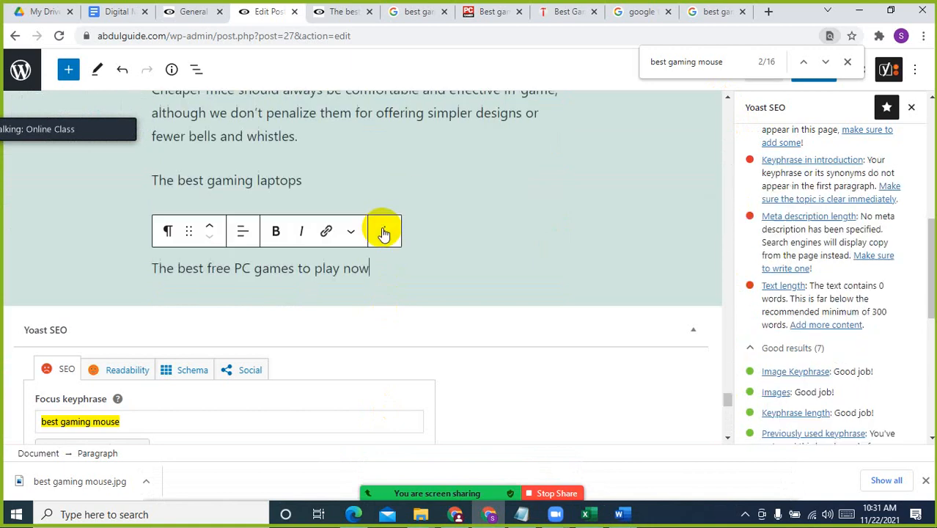
key("ctrl+z")
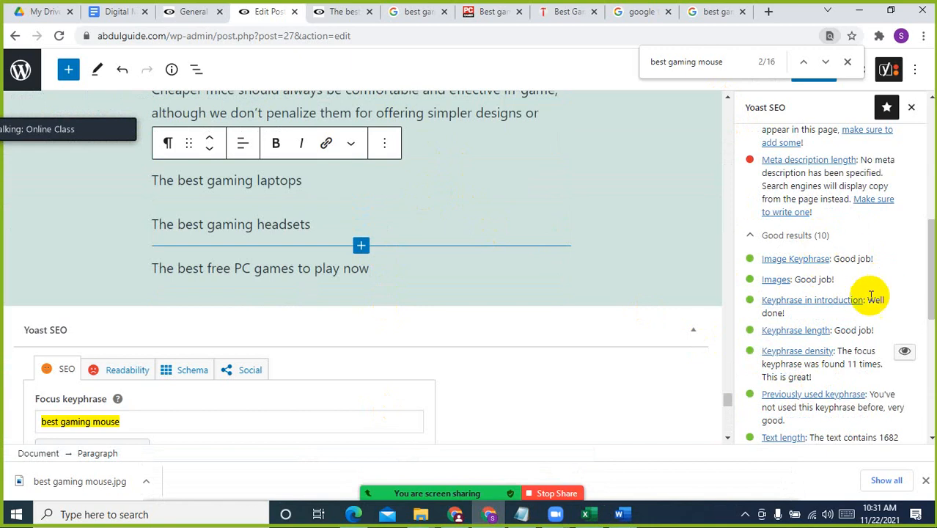
Close the page search, update the post with the replaced content, and reload the editor page
left_click(479, 202)
scroll(478, 200, "up", 4)
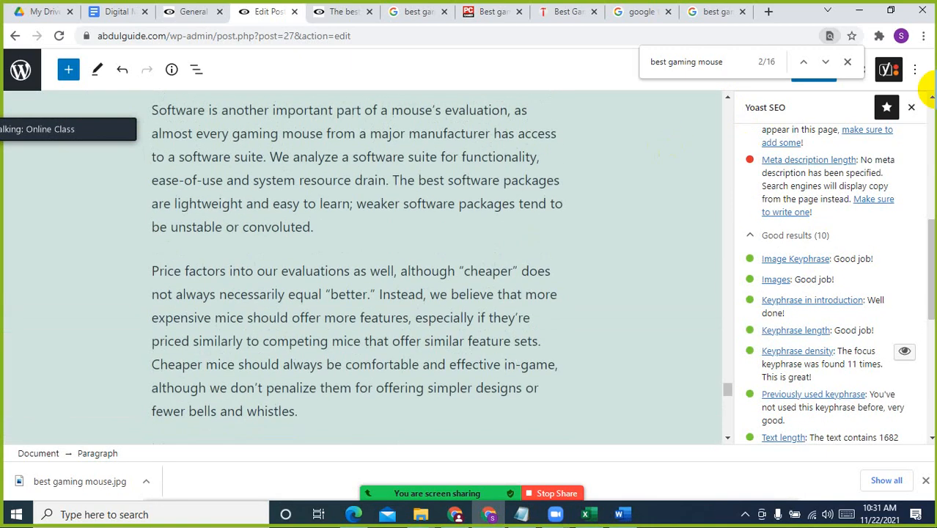
left_click(847, 61)
left_click(812, 71)
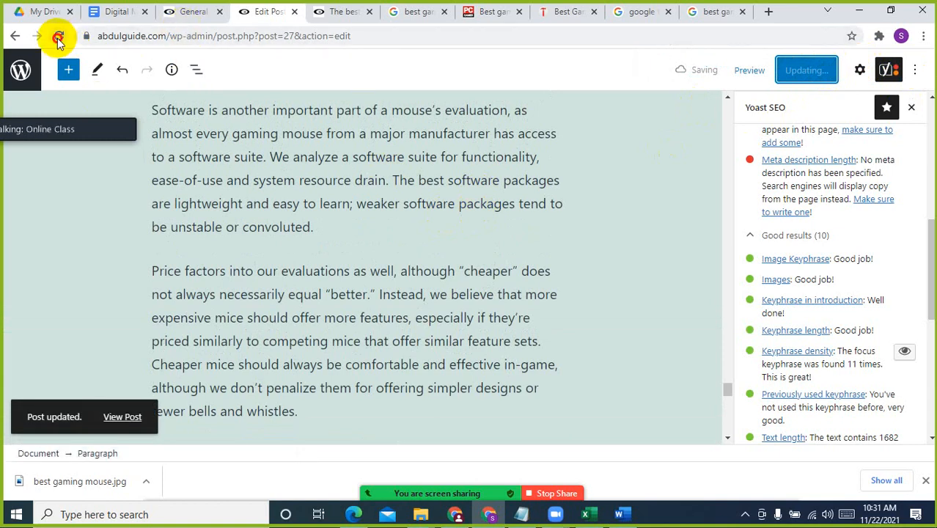
left_click(59, 37)
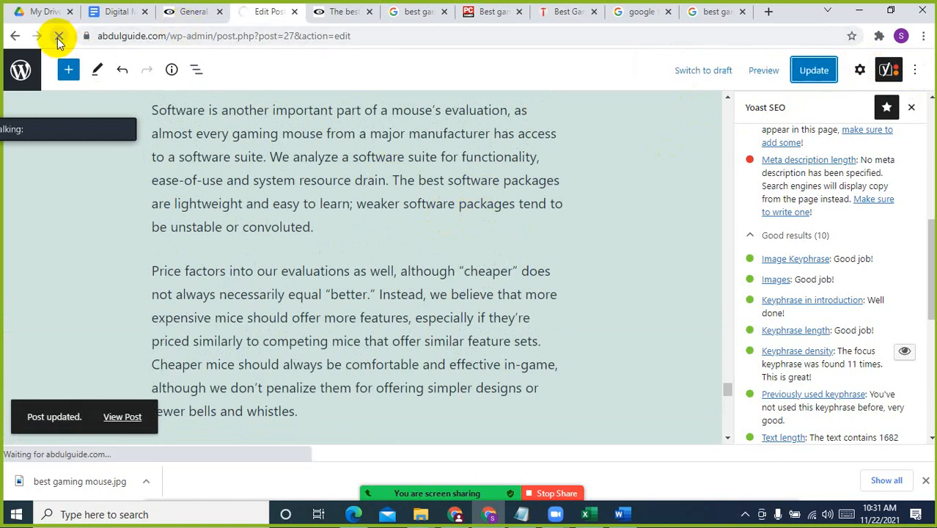
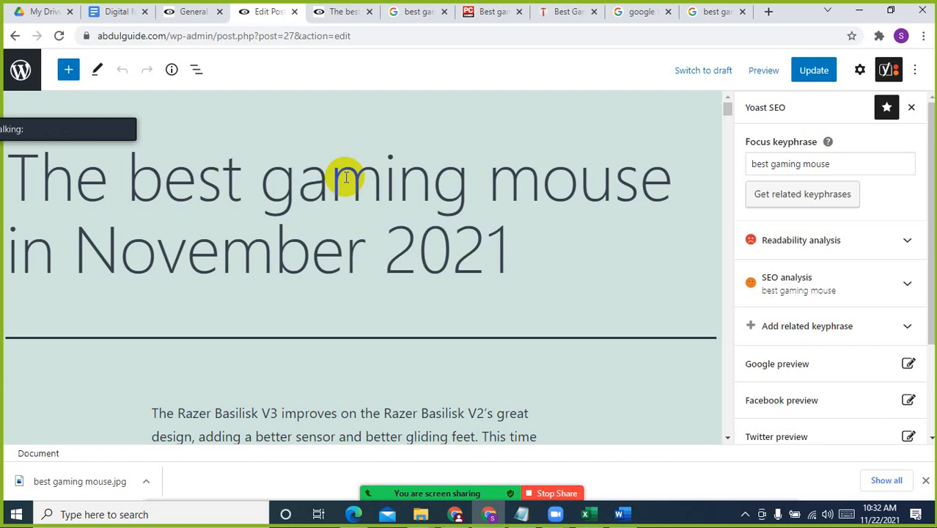
Expand the Yoast SEO analysis and examine the keyphrase results, including keyphrase density
left_click(837, 288)
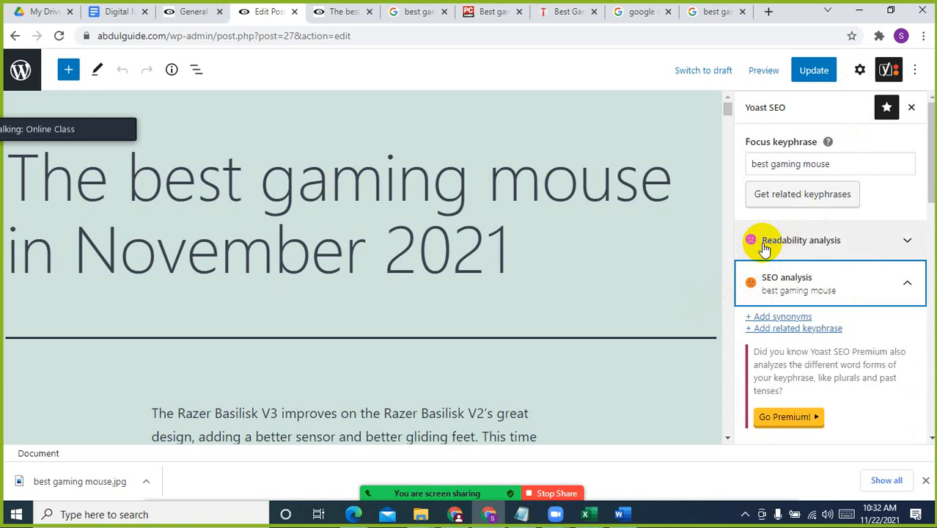
scroll(882, 326, "down", 6)
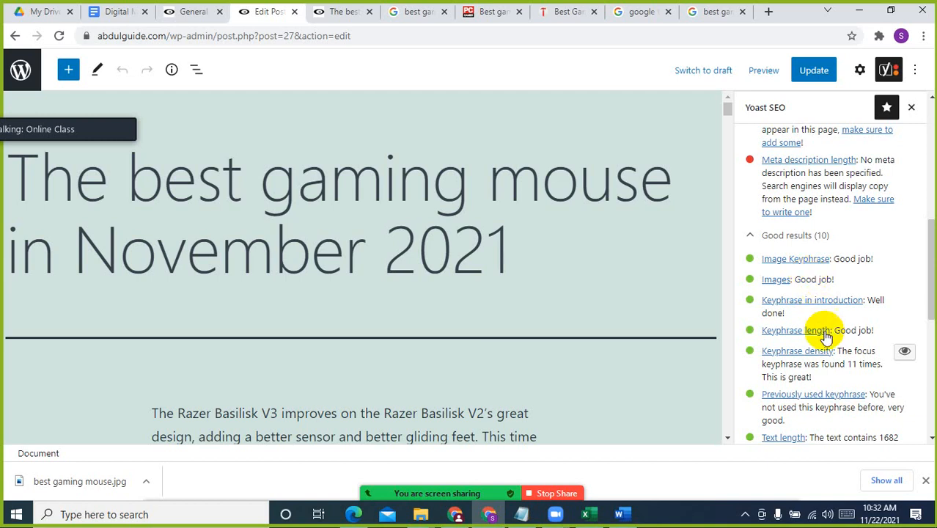
scroll(835, 337, "down", 2)
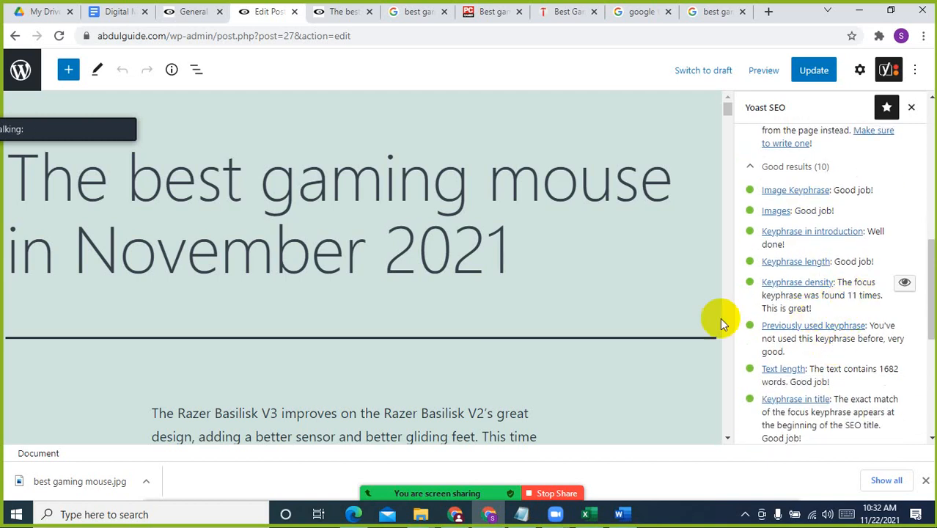
Search the editor page for "best gaming mouse" and check whether the matches fall inside the post content
left_click(366, 262)
scroll(429, 346, "down", 4)
left_click(418, 260)
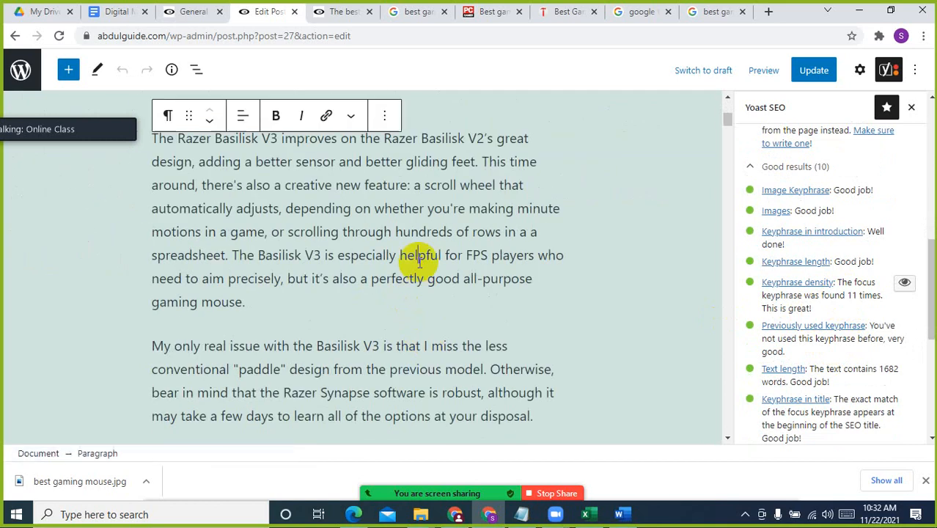
key("ctrl+f")
key("Return")
key("Return")
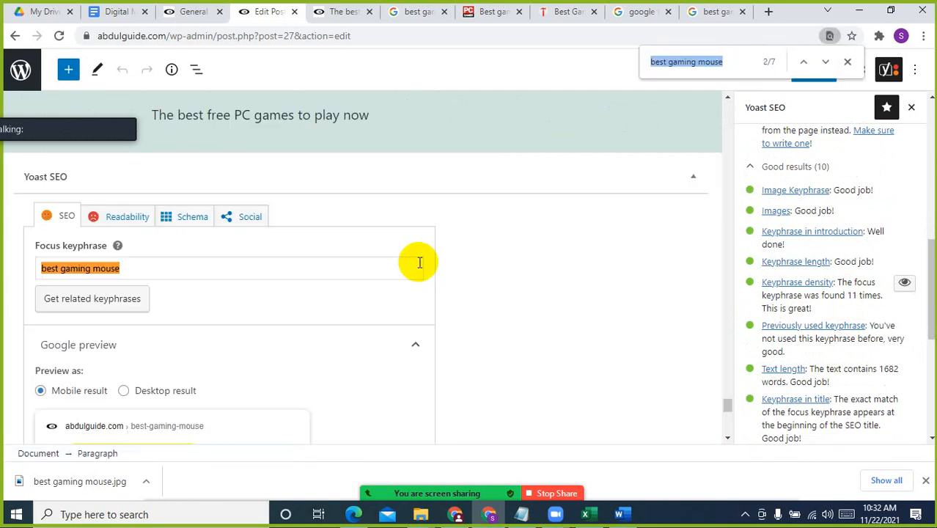
key("Return")
key("Return")
key("Return")
key("Return")
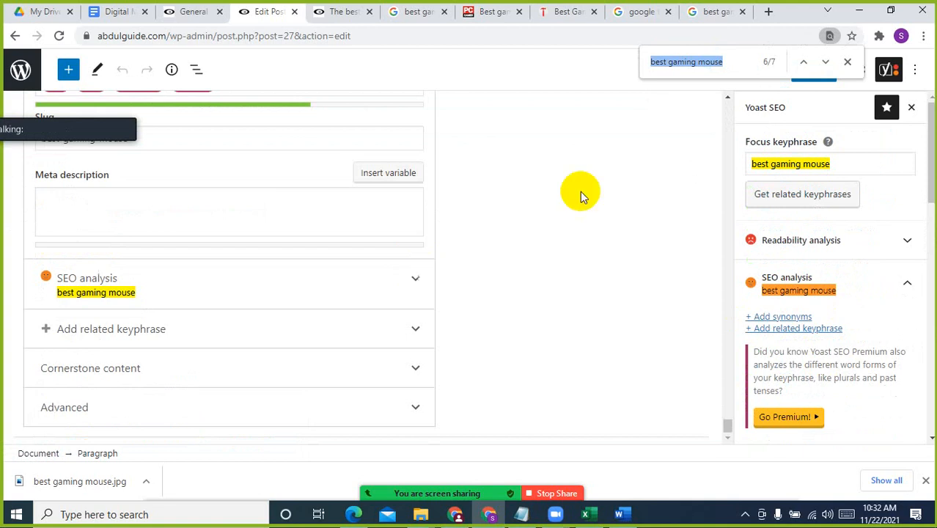
scroll(501, 307, "up", 15)
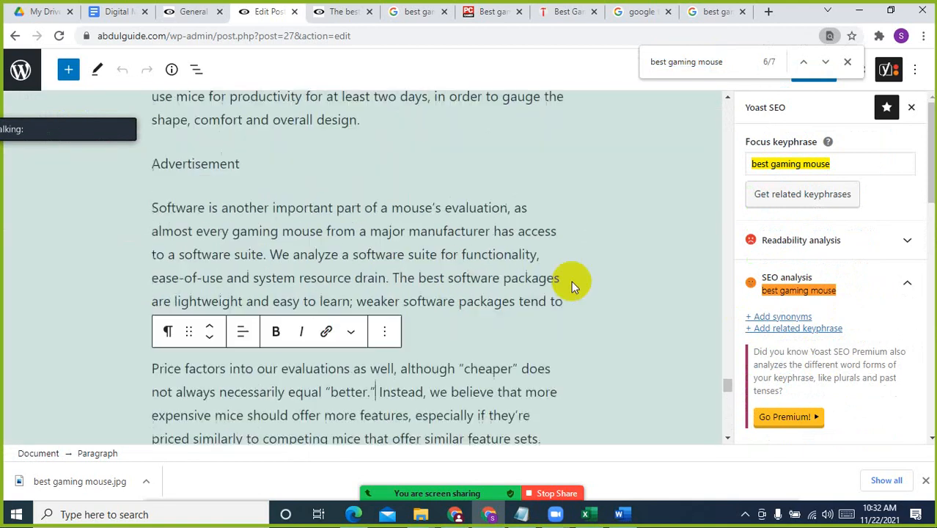
left_click(476, 189)
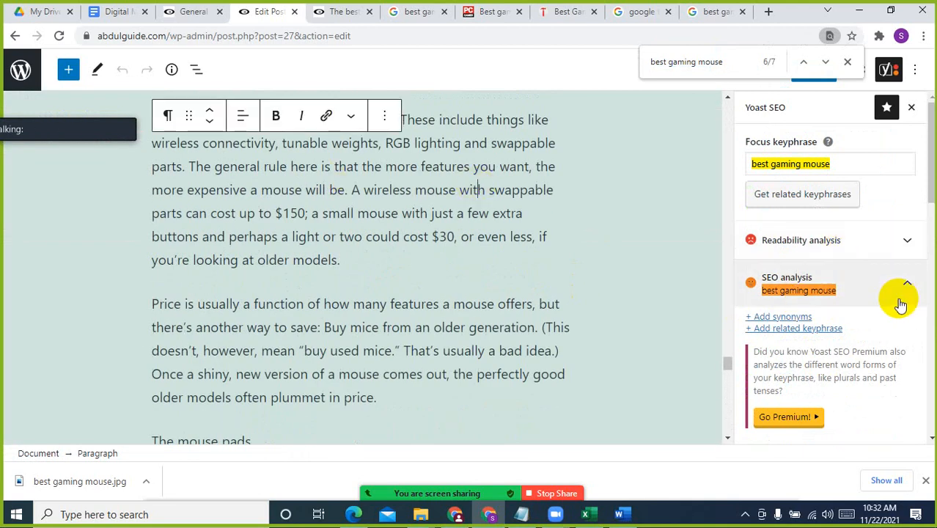
left_click(427, 196)
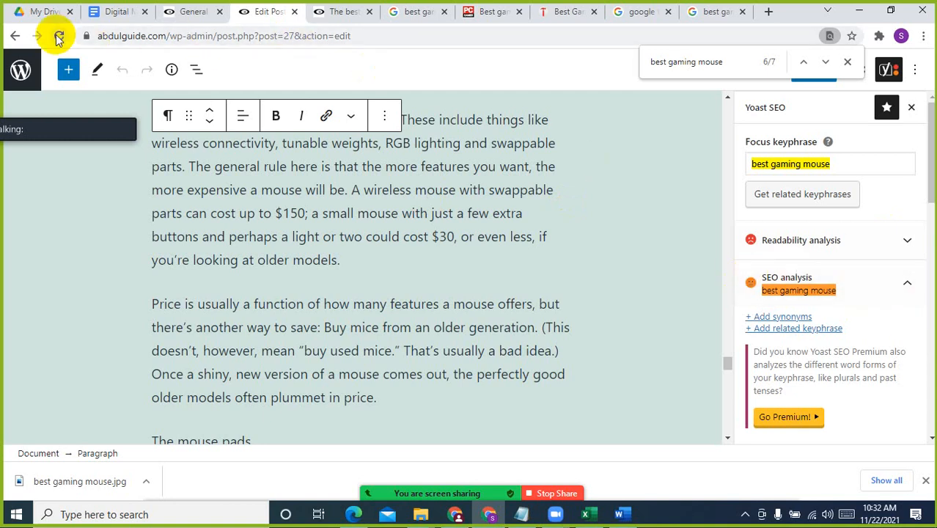
Reload the post editor and examine the problems and good results in the Yoast SEO analysis
left_click(59, 37)
scroll(688, 214, "up", 5)
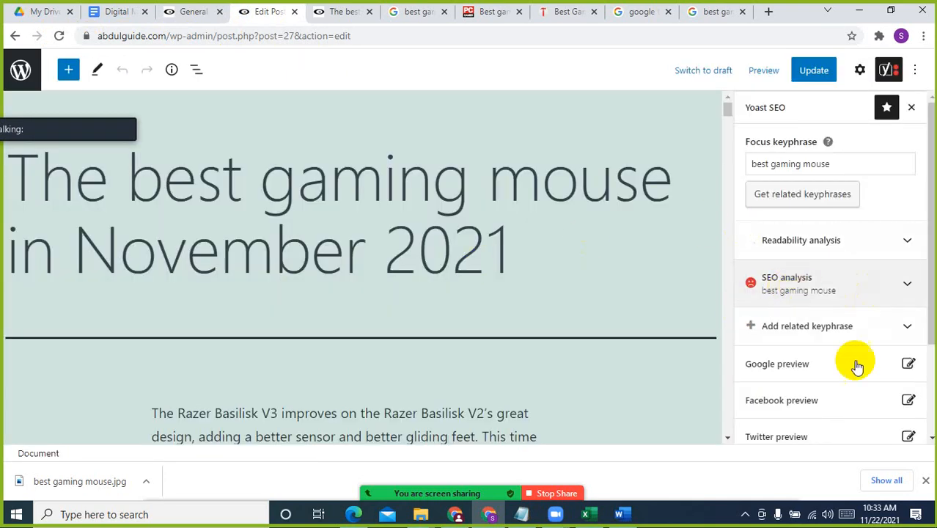
left_click(828, 285)
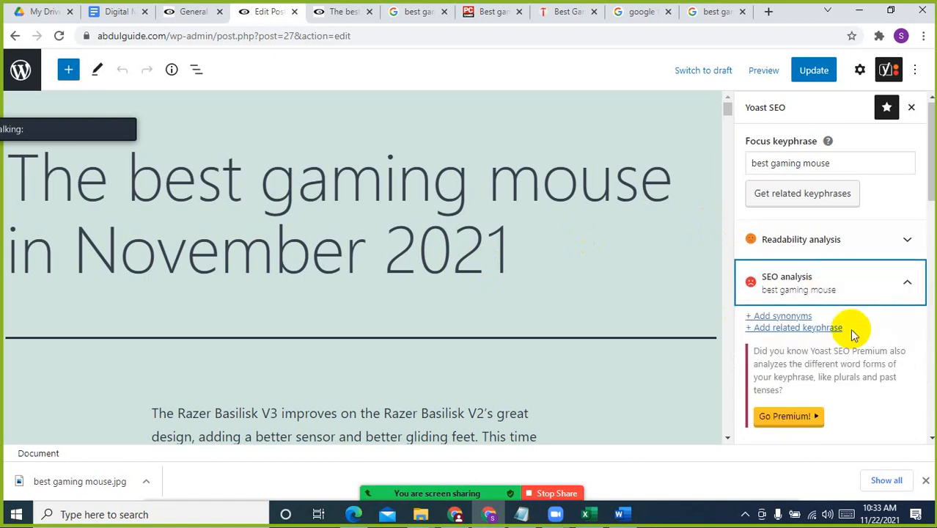
scroll(850, 328, "down", 4)
scroll(850, 328, "down", 3)
scroll(848, 322, "up", 3)
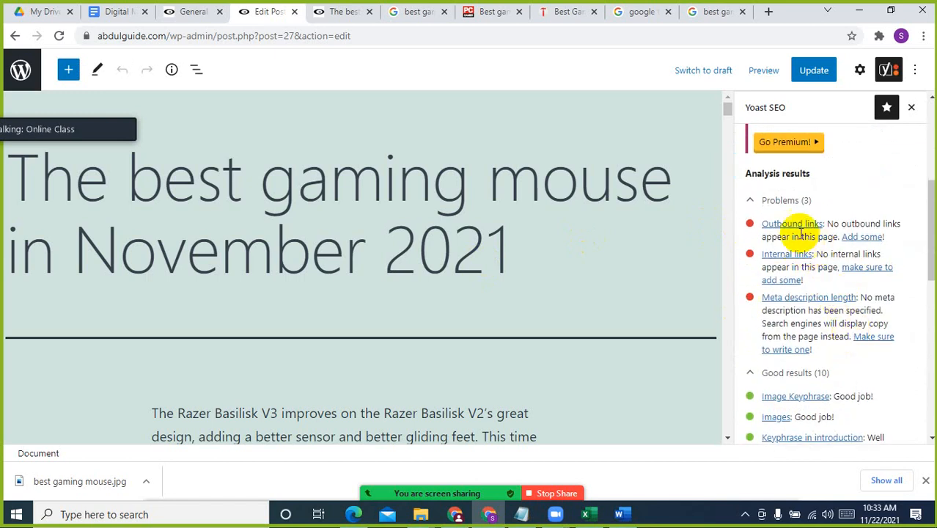
scroll(519, 301, "down", 3)
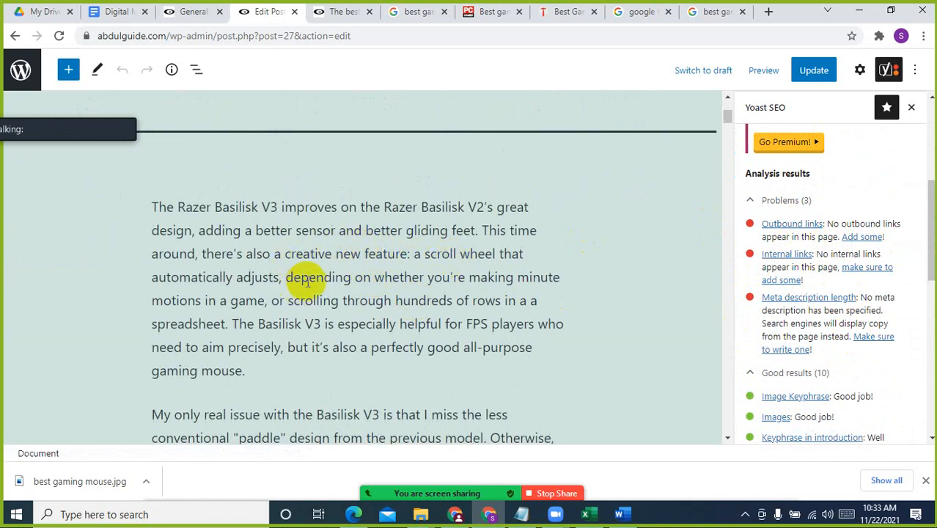
scroll(470, 344, "down", 3)
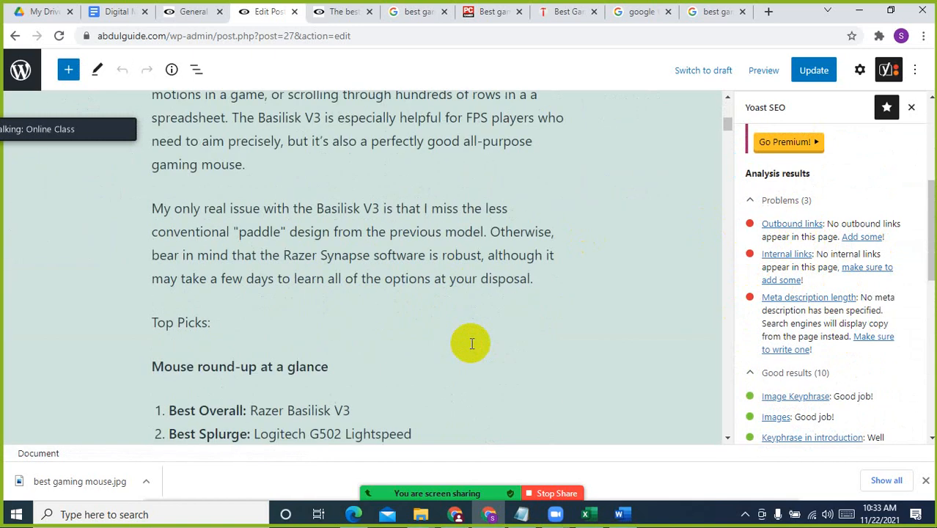
scroll(471, 341, "up", 1)
left_click_drag(466, 188, 535, 186)
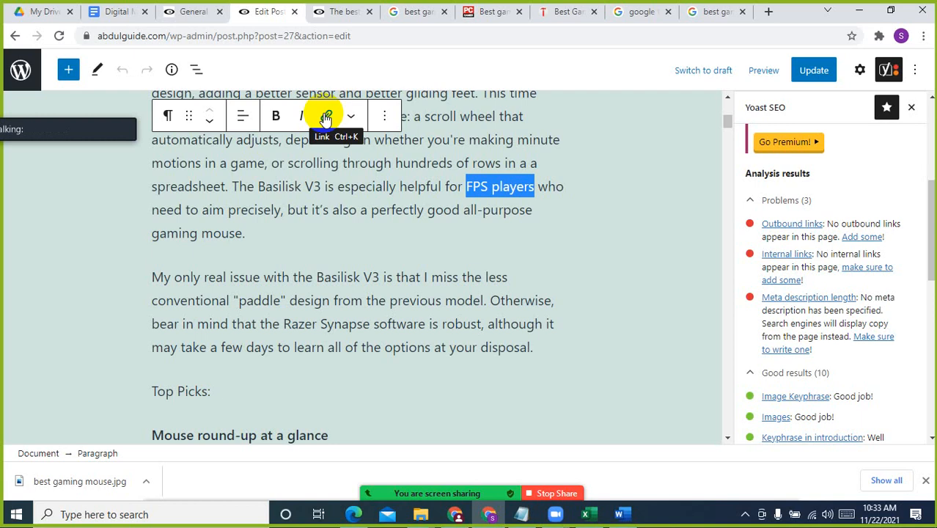
left_click(326, 117)
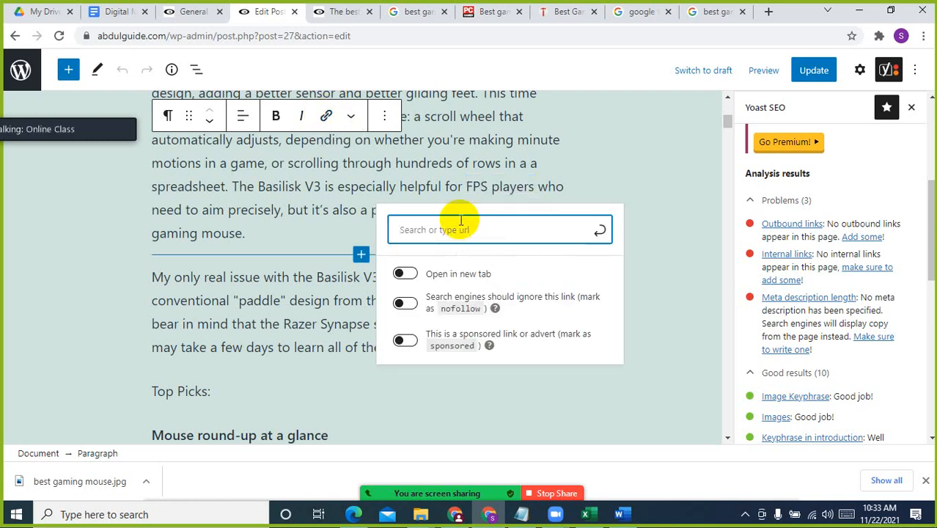
type("www.google.com")
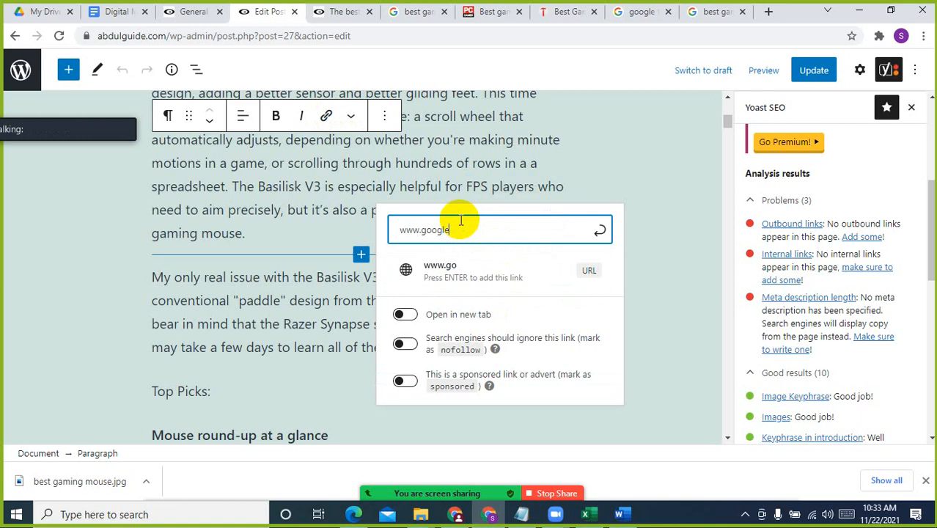
left_click(598, 231)
left_click(606, 163)
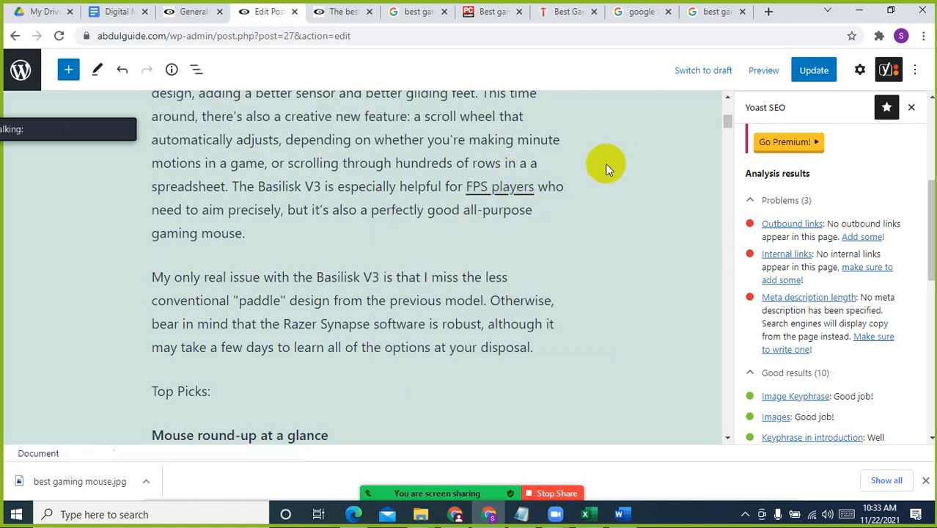
left_click(535, 233)
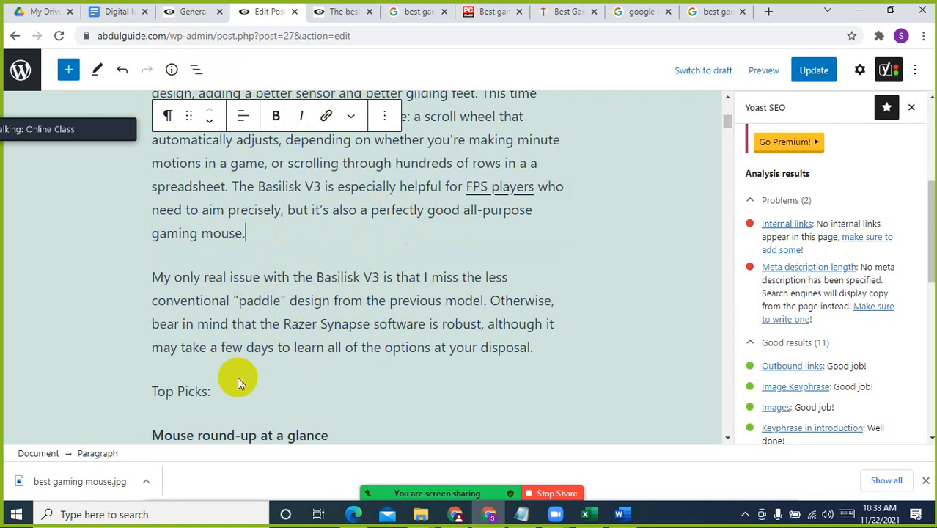
Insert a new paragraph containing "abdulguide" between the Basilisk V3 issue paragraph and "Top Picks:"
left_click(540, 346)
key("Return")
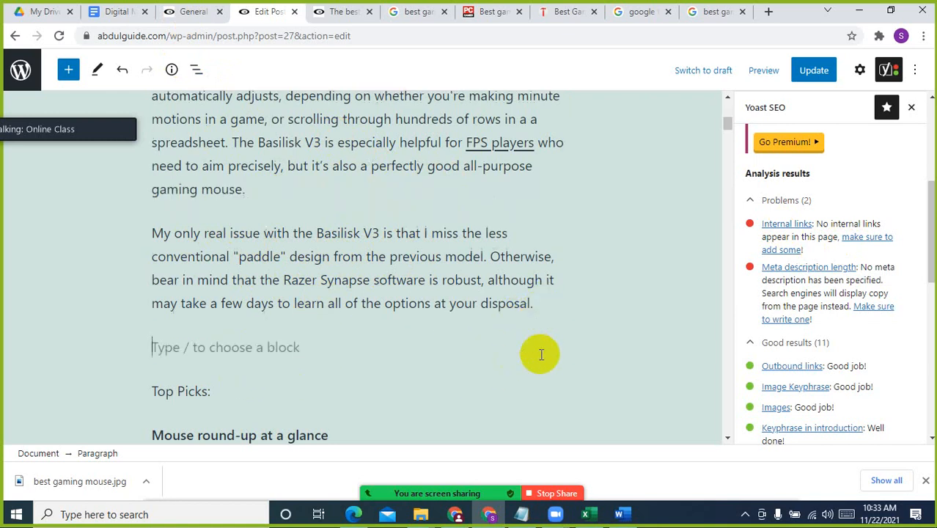
type("abou")
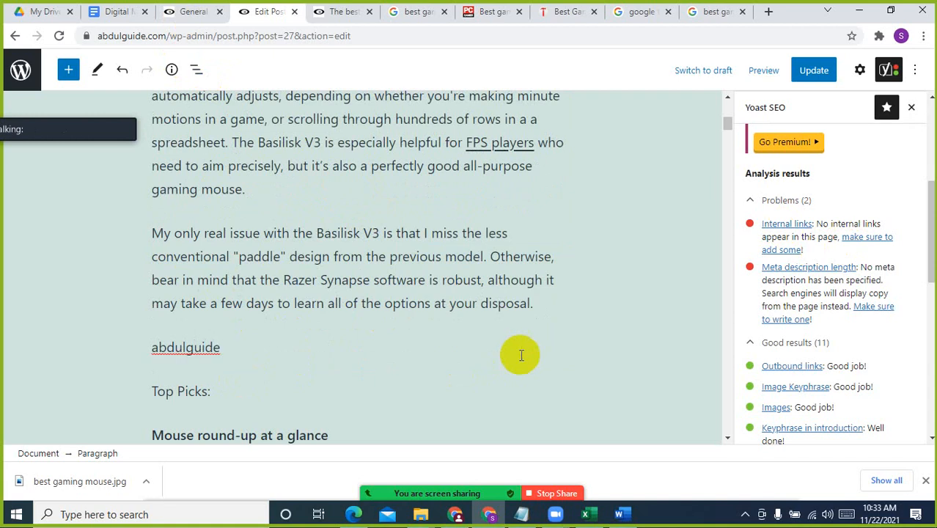
Expand the new paragraph to read "You can check more article similar like this at abdulguide", removing the stray letter before the site name
left_click(152, 349)
type("You can s")
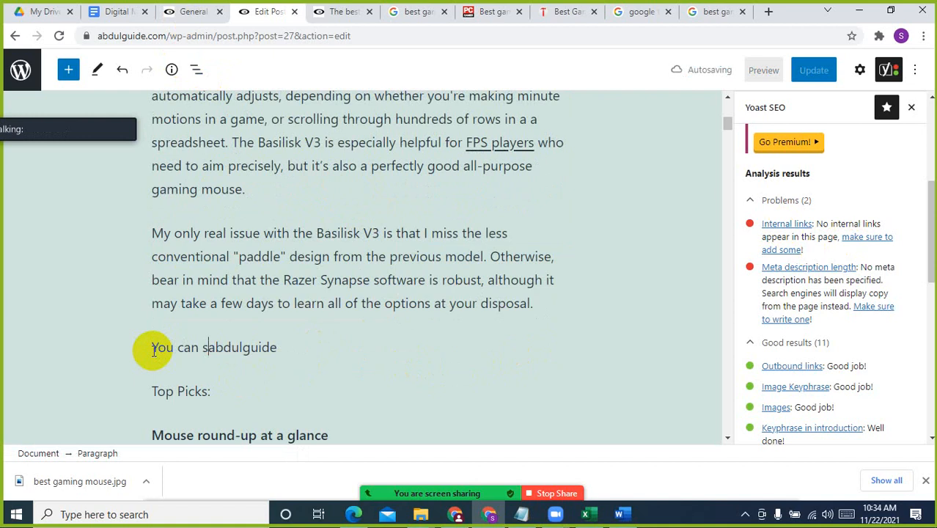
left_click(153, 348)
type("s")
key("BackSpace")
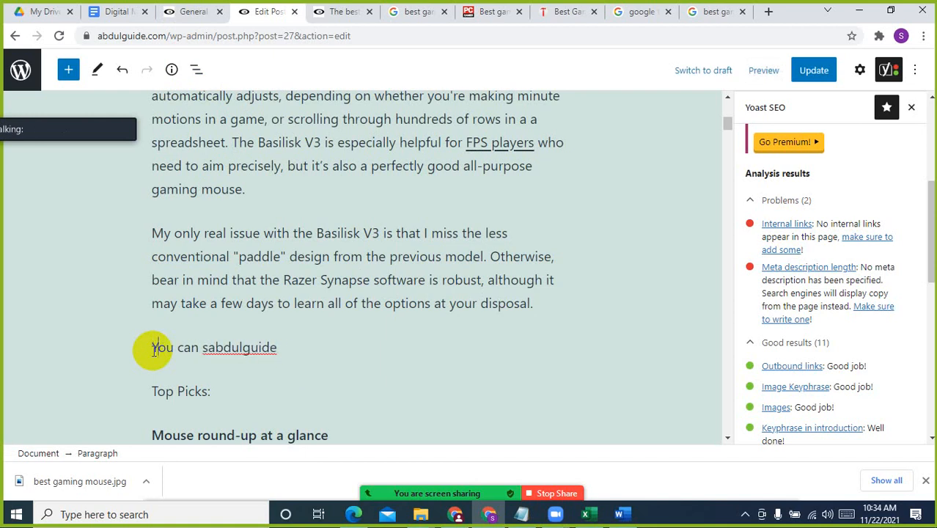
type("check ")
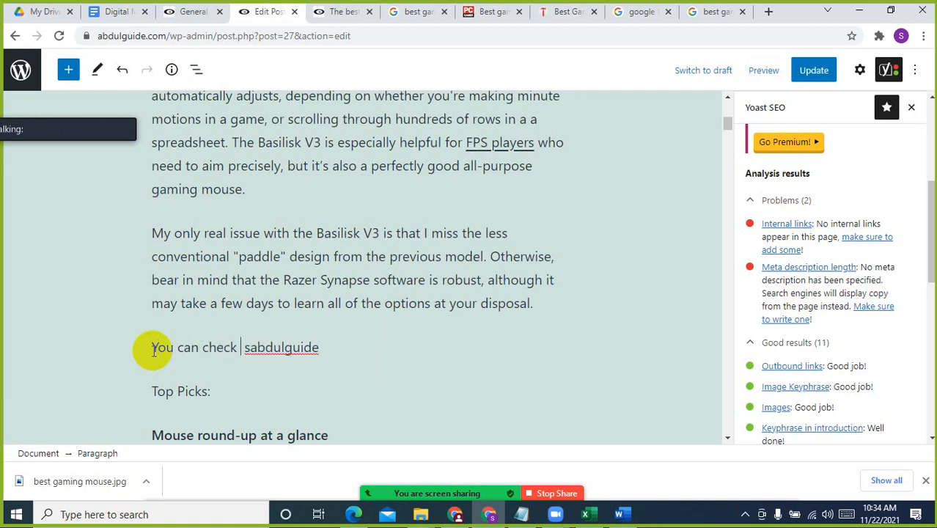
type("arit")
type("more articl ")
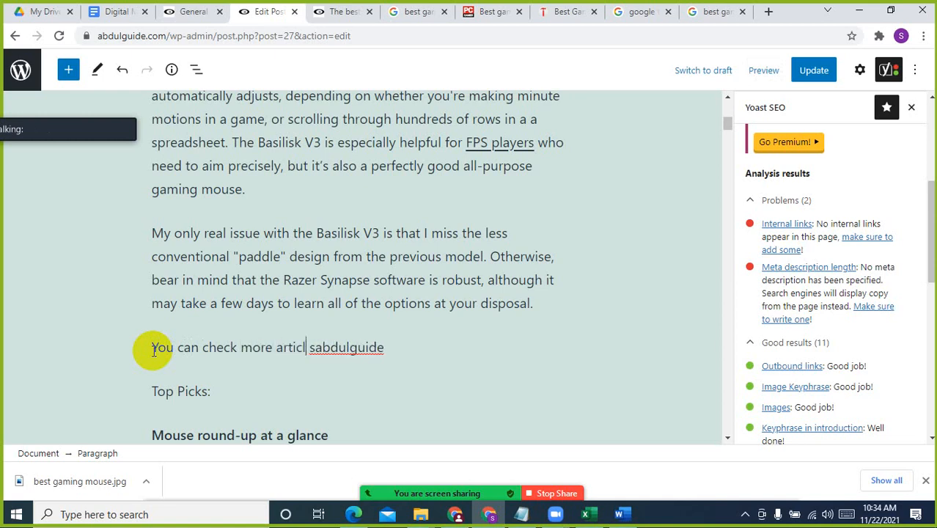
type("e ")
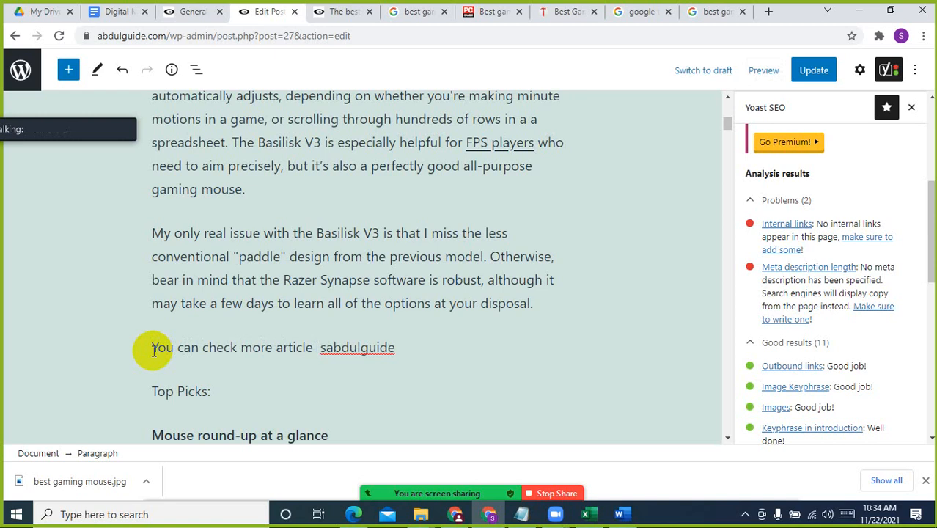
type("simlar")
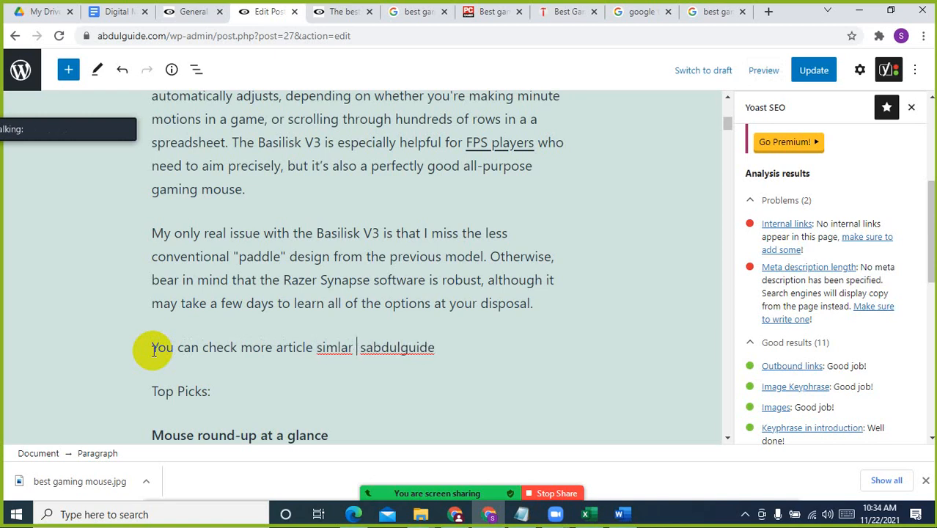
type("lar ")
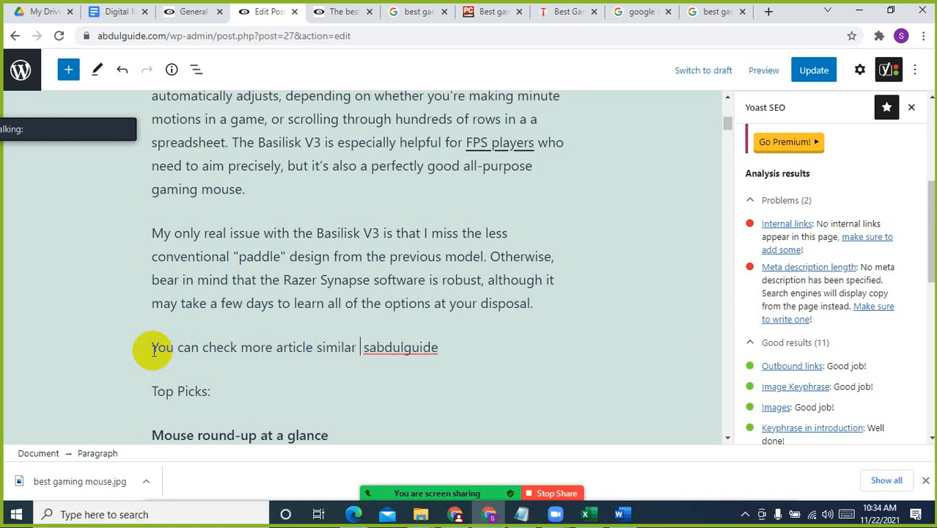
type("lik")
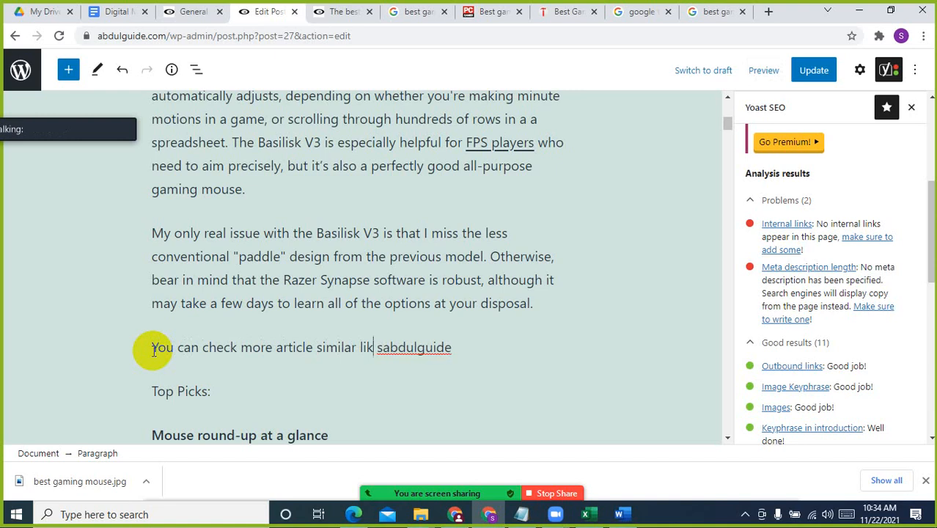
type("e this")
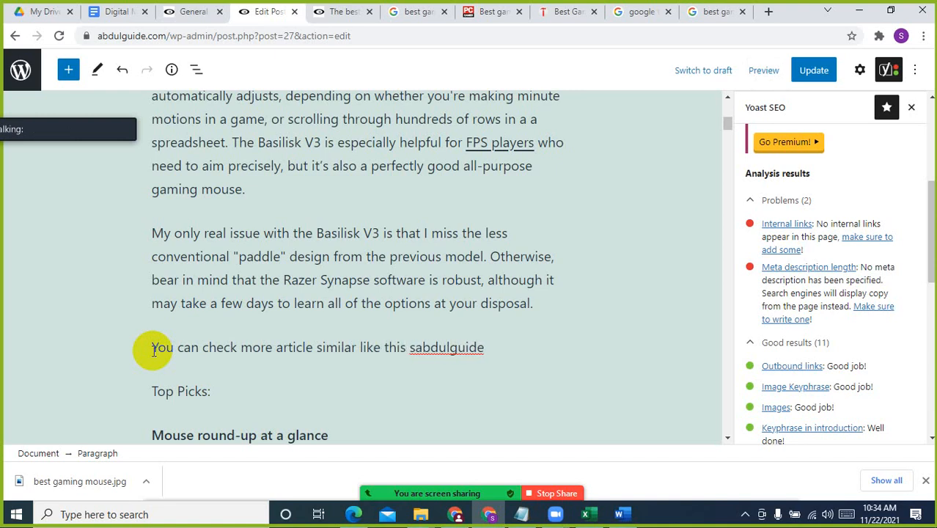
type(" at")
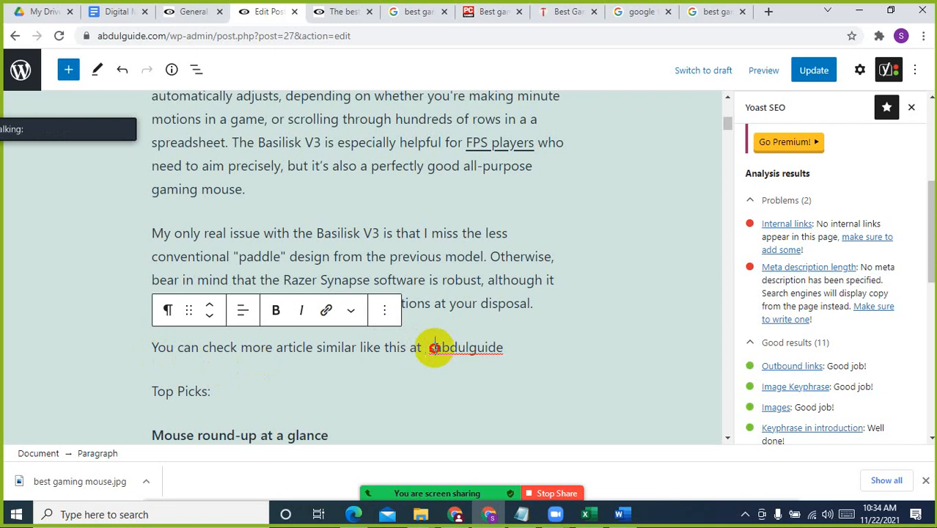
key("BackSpace")
left_click(501, 346)
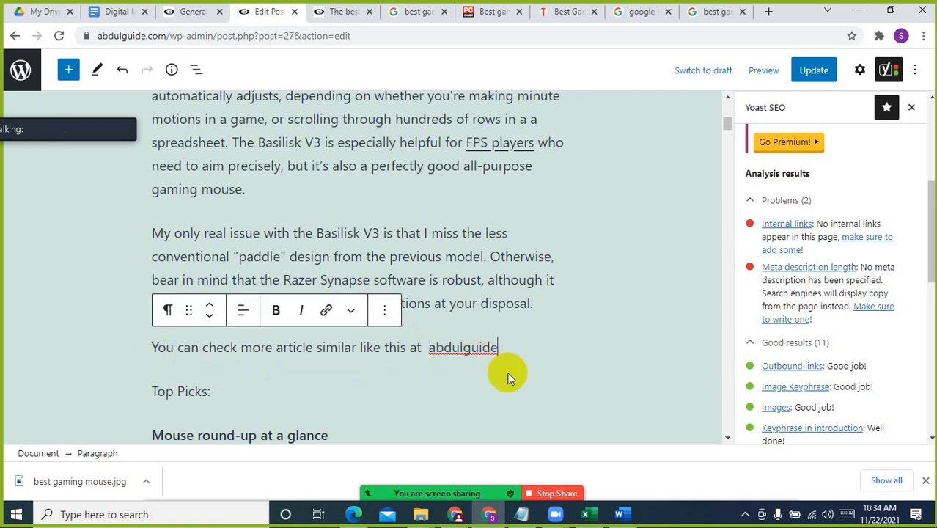
left_click_drag(166, 35, 4, 55)
key("ctrl+c")
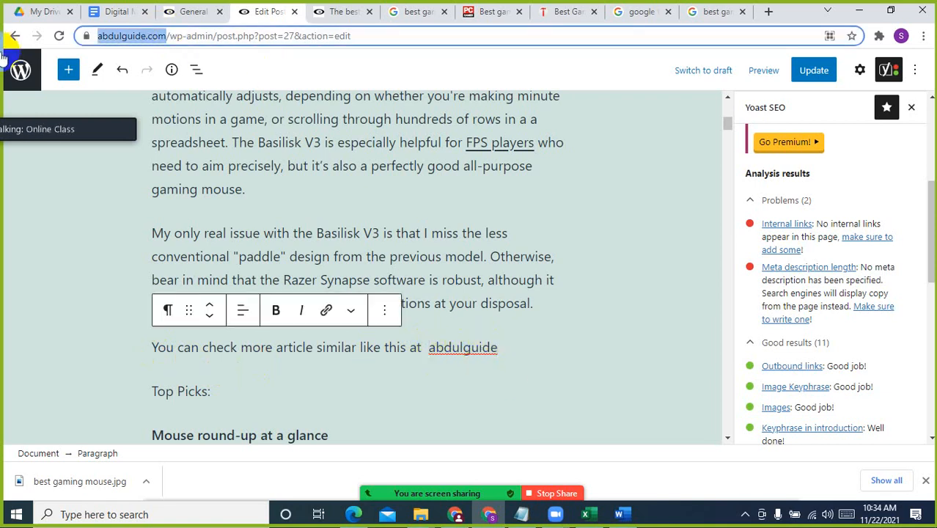
left_click(452, 347)
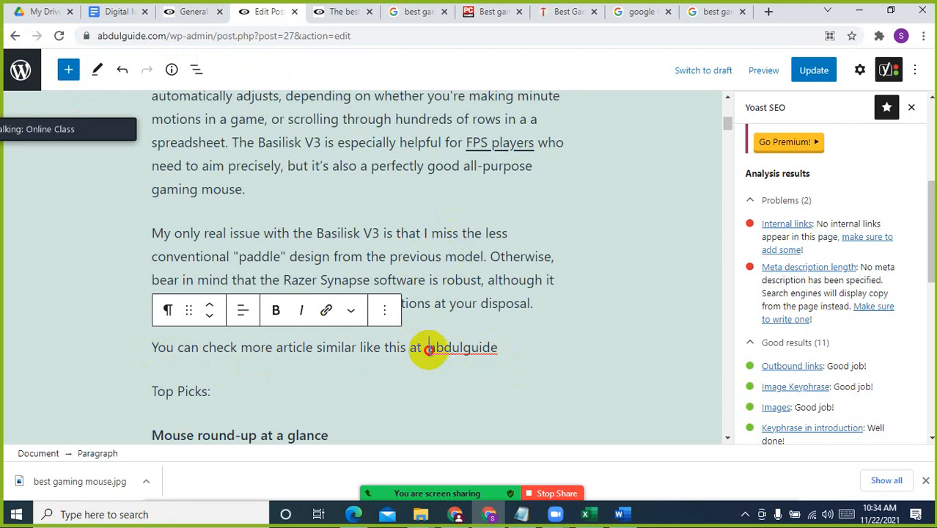
double_click(480, 361)
left_click(326, 310)
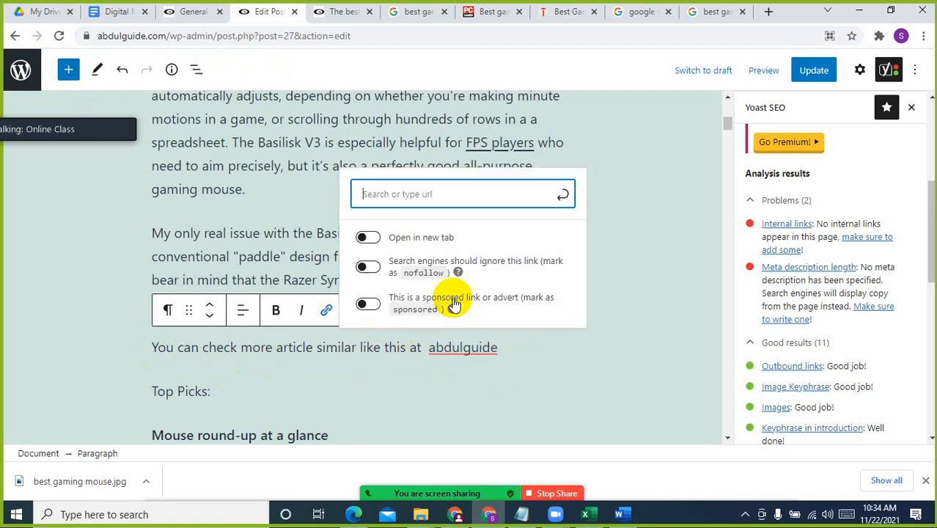
key("ctrl+v")
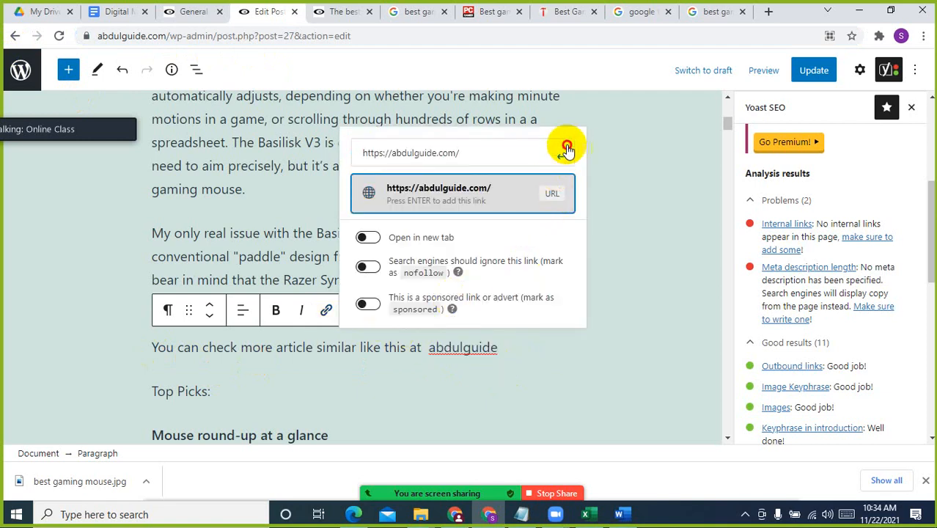
left_click(566, 149)
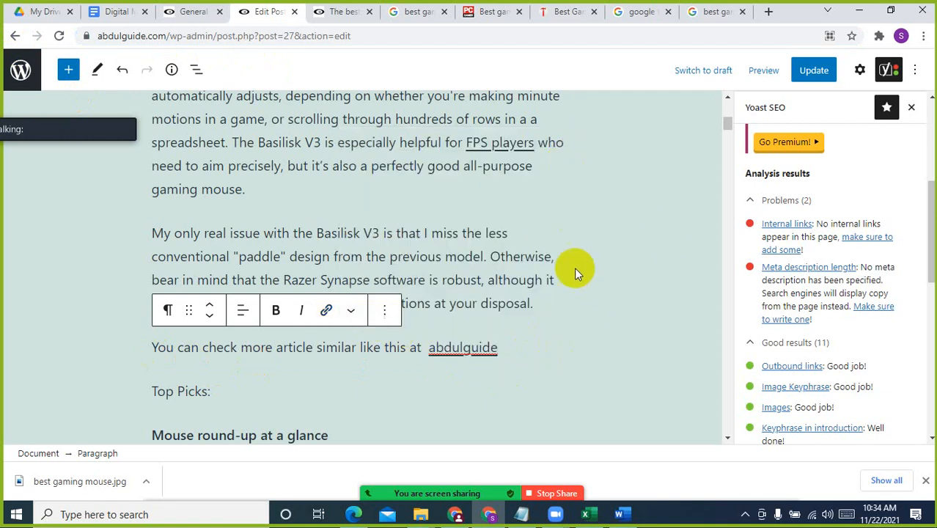
left_click(448, 303)
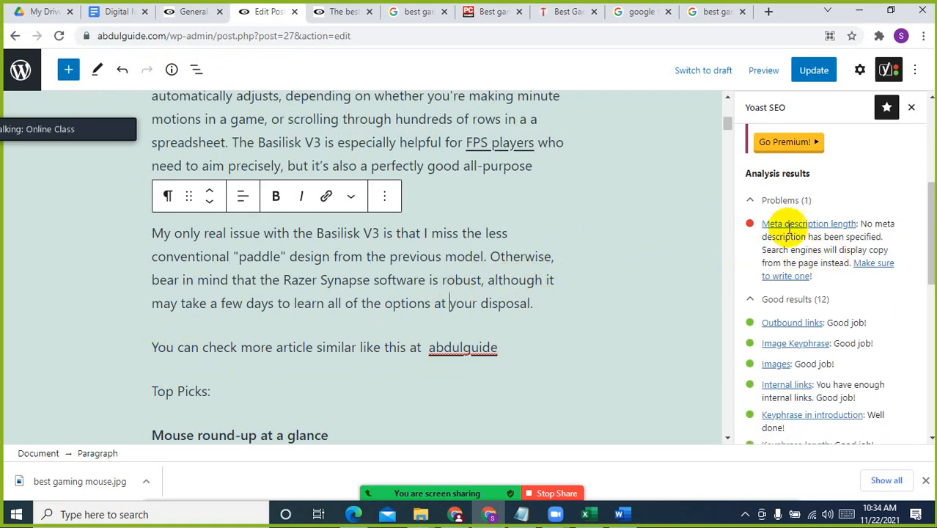
Examine the problems, improvements and good results in the Yoast readability analysis
scroll(889, 244, "up", 4)
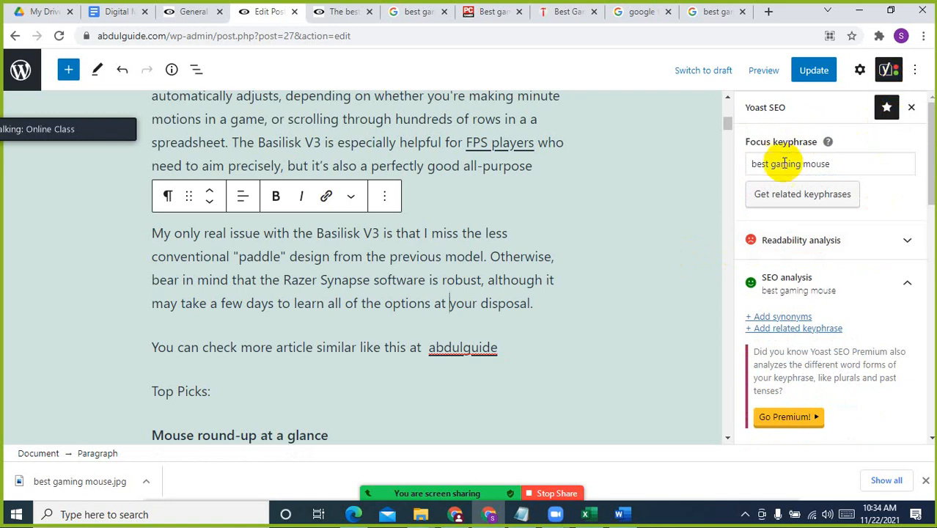
left_click(861, 68)
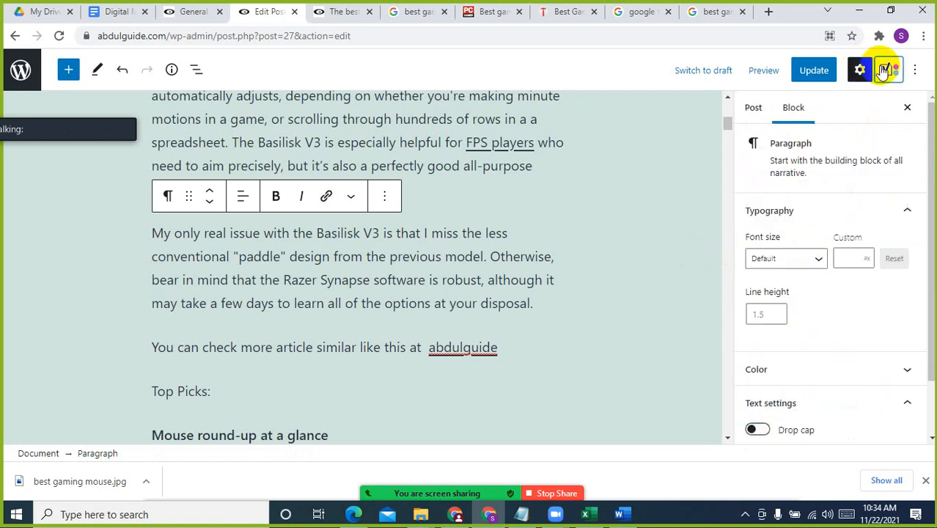
left_click(887, 69)
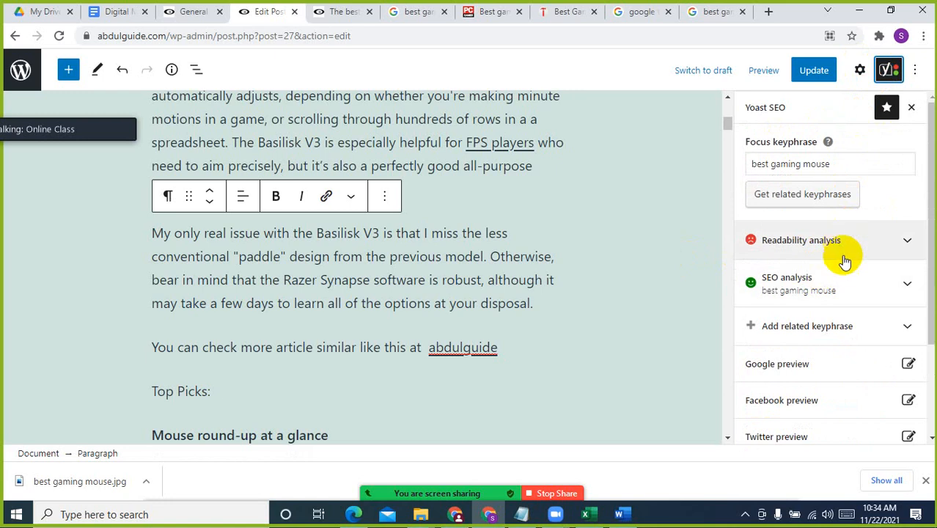
scroll(847, 292, "down", 2)
scroll(846, 296, "up", 2)
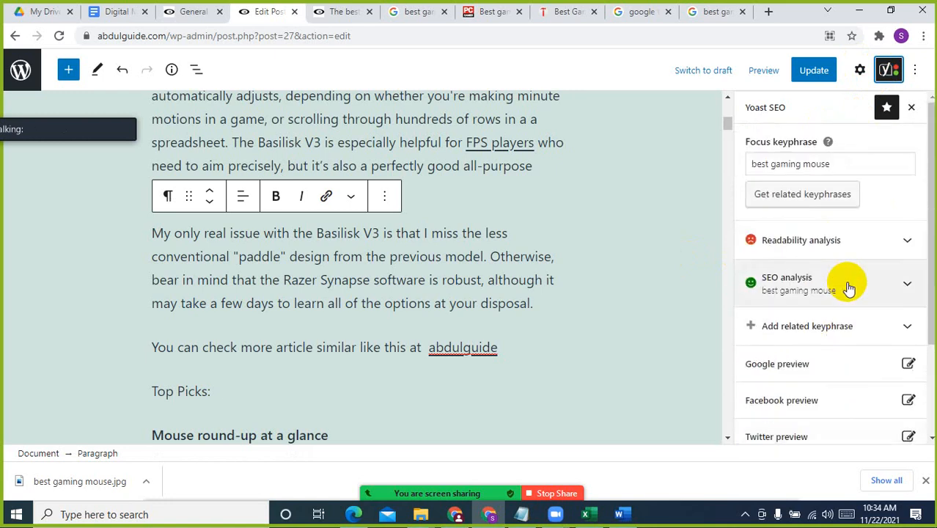
left_click(809, 240)
scroll(842, 308, "down", 5)
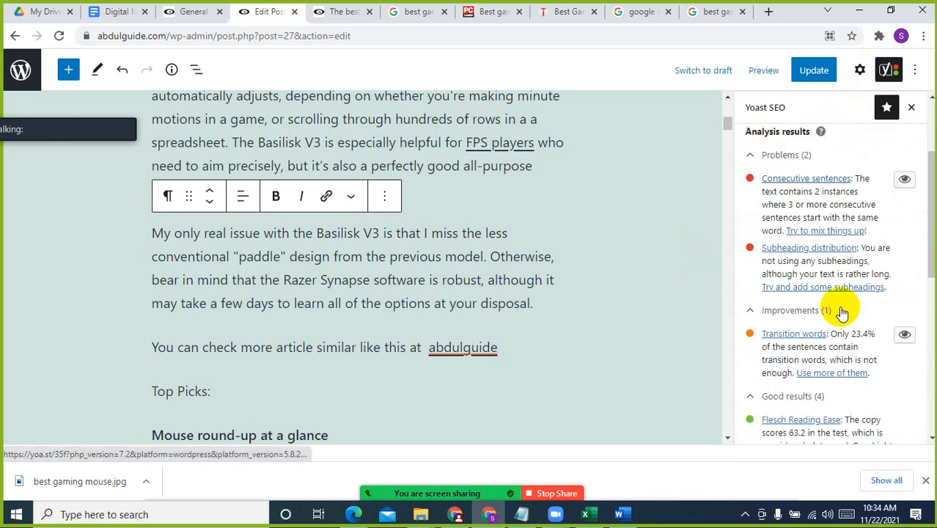
scroll(839, 310, "up", 5)
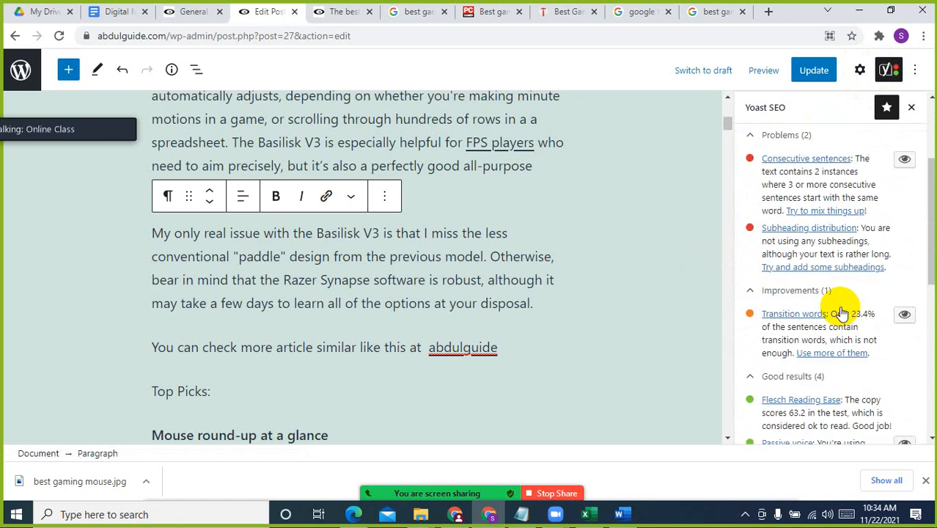
scroll(446, 294, "down", 10)
scroll(646, 201, "up", 4)
scroll(646, 201, "down", 4)
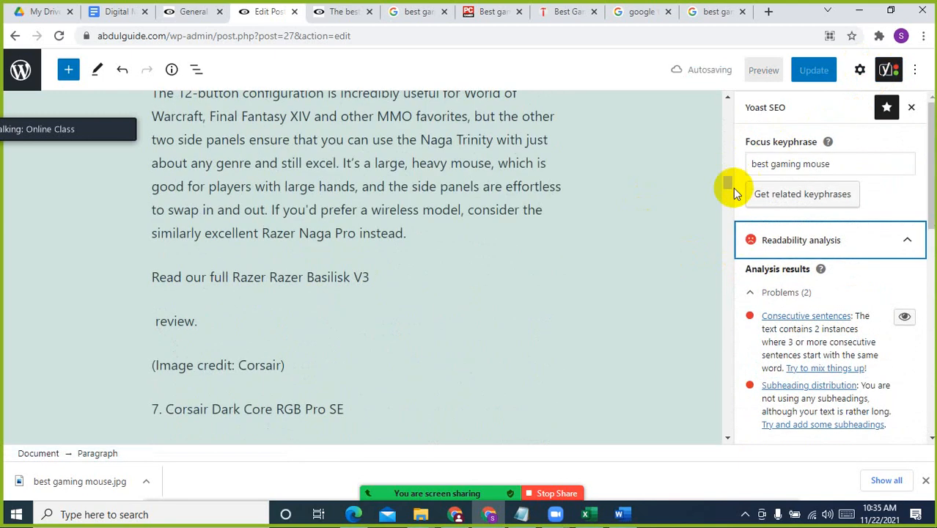
Look through the focus keyphrase, Google preview and meta description fields in the Yoast SEO section below the article
left_click_drag(732, 184, 721, 409)
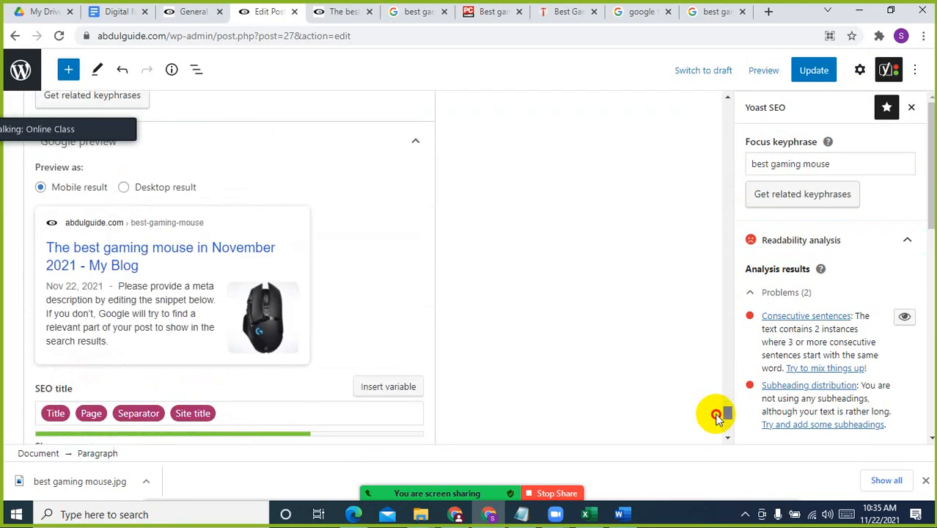
scroll(194, 324, "up", 5)
scroll(183, 305, "up", 1)
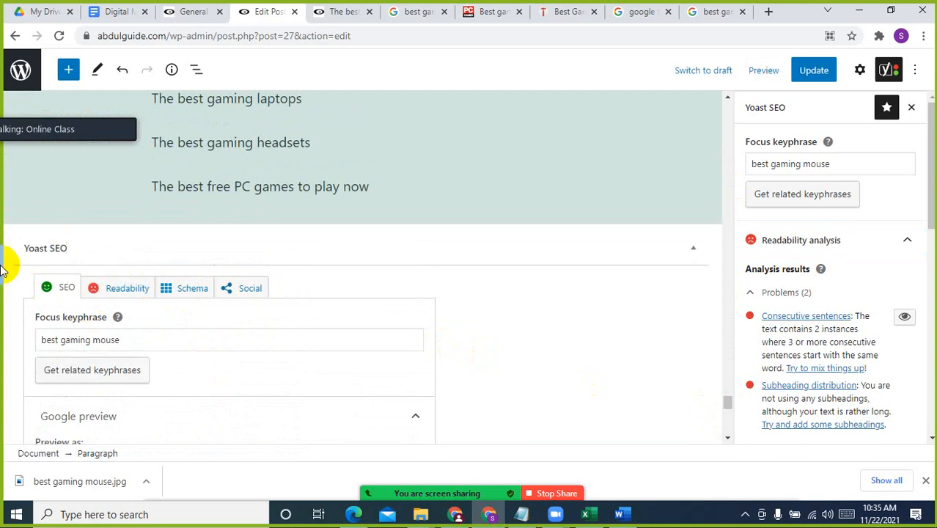
scroll(146, 279, "down", 3)
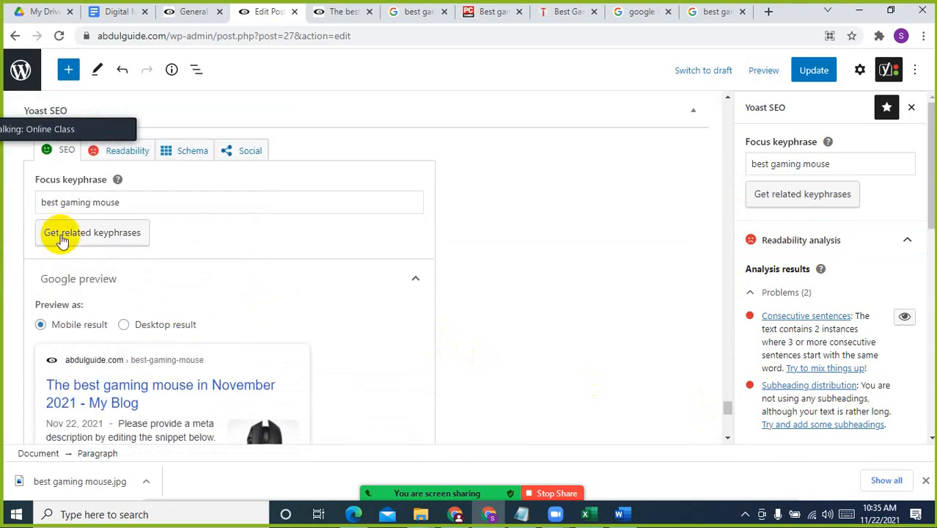
left_click(203, 202)
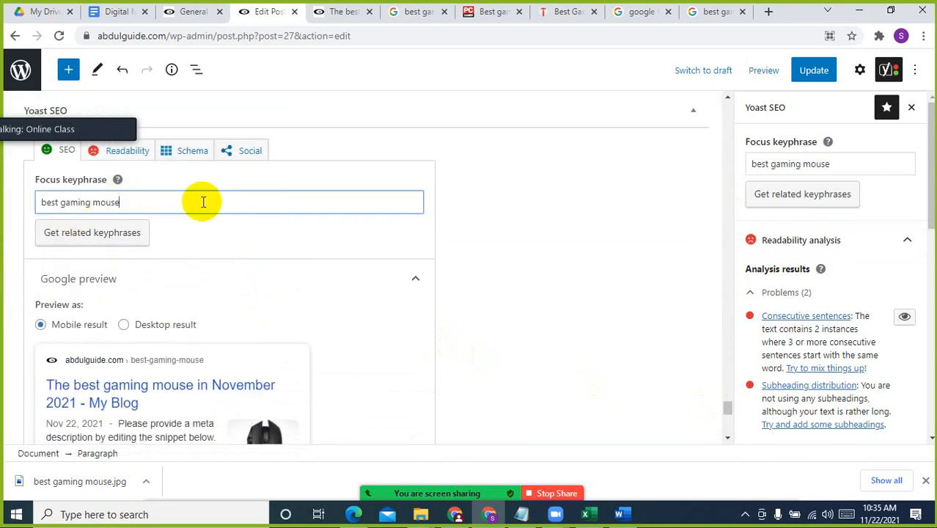
scroll(73, 330, "down", 2)
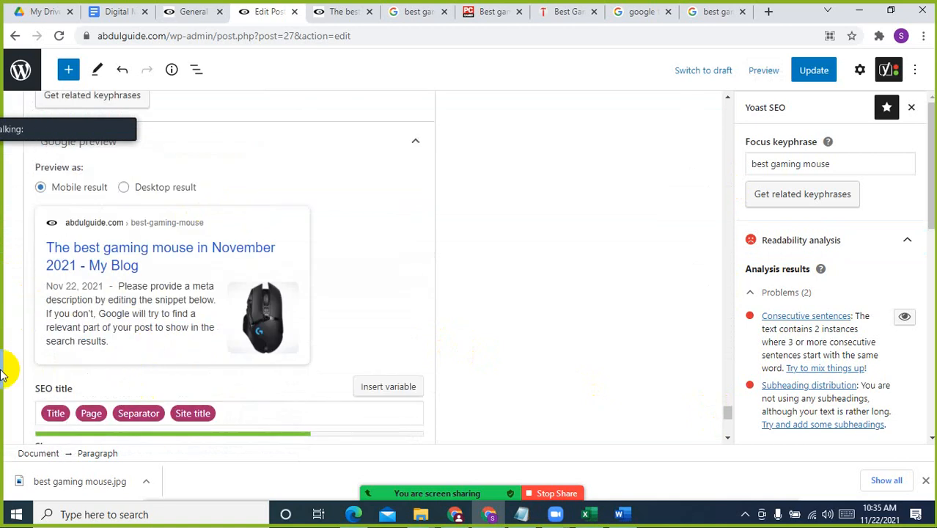
scroll(110, 376, "down", 4)
left_click(102, 258)
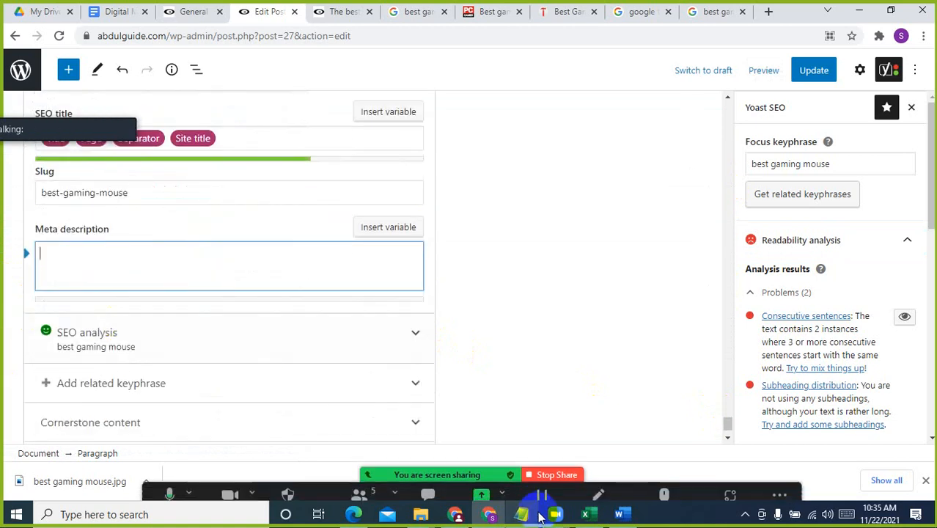
Switch to the article document in Word and change the "SEO Description" label to "Meta Description"
left_click(618, 514)
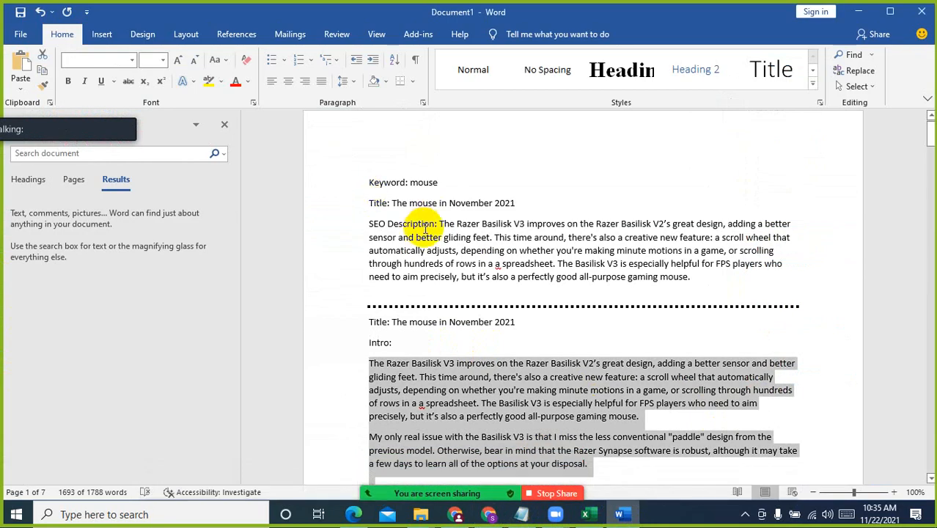
left_click(372, 207)
left_click(375, 223)
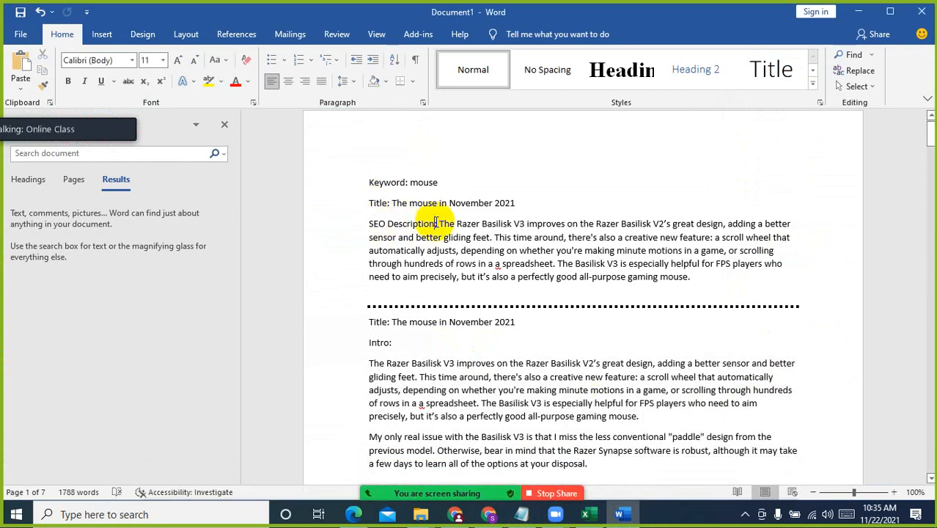
left_click(368, 224)
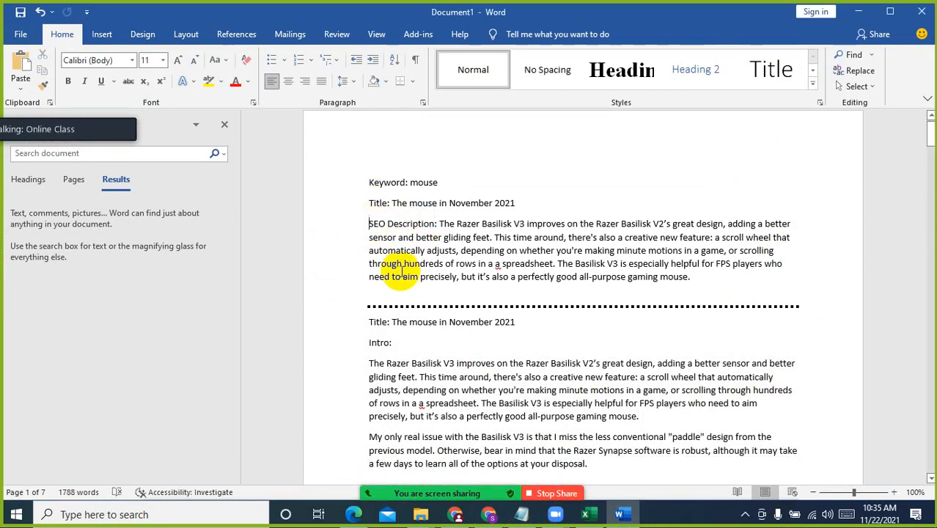
key("shift+Right")
type("Meta")
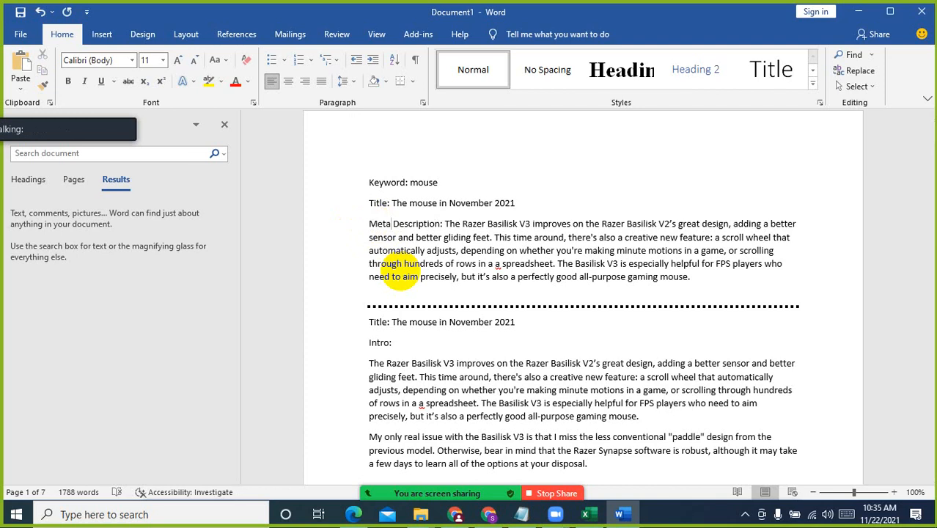
Copy the meta description text, from "The Razer Basilisk V3 improves" to "gaming mouse.", into the post's Yoast meta description in WordPress
left_click(445, 224)
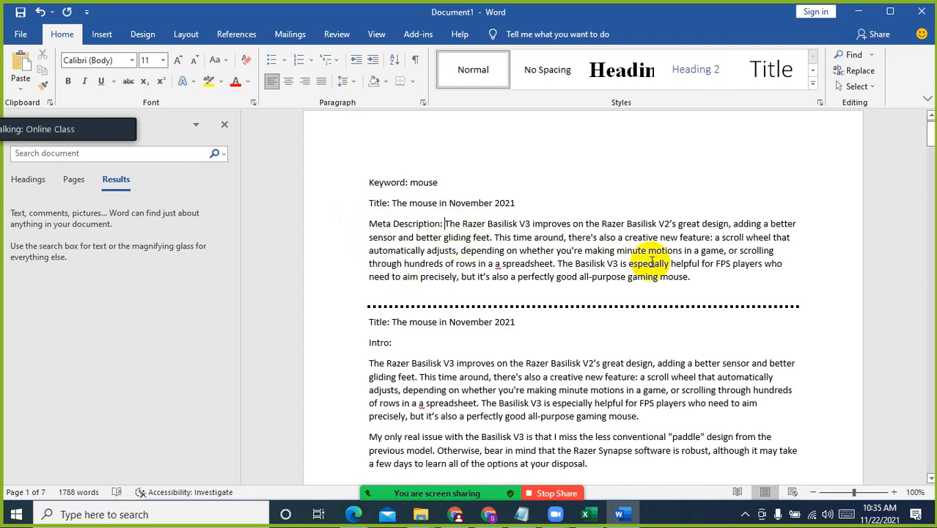
left_click(693, 276, "shift")
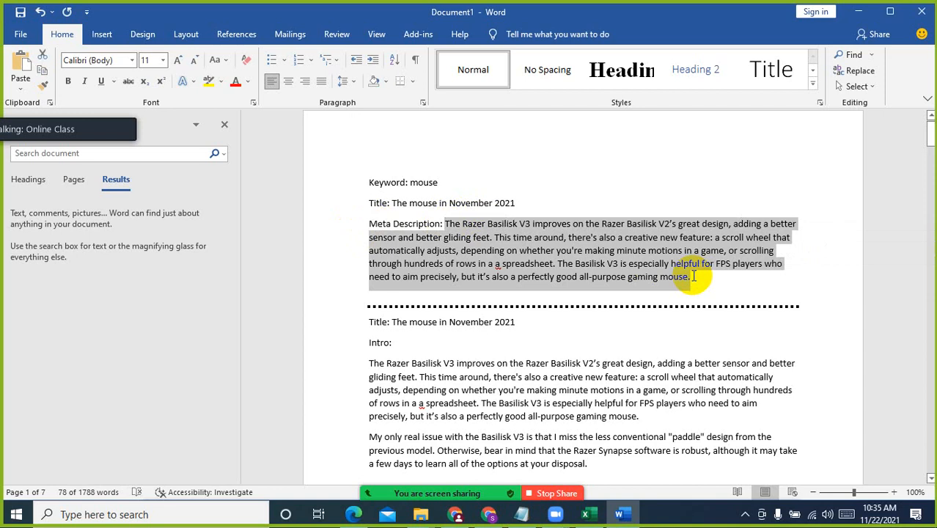
key("ctrl+c")
key("alt+Tab")
left_click(195, 286)
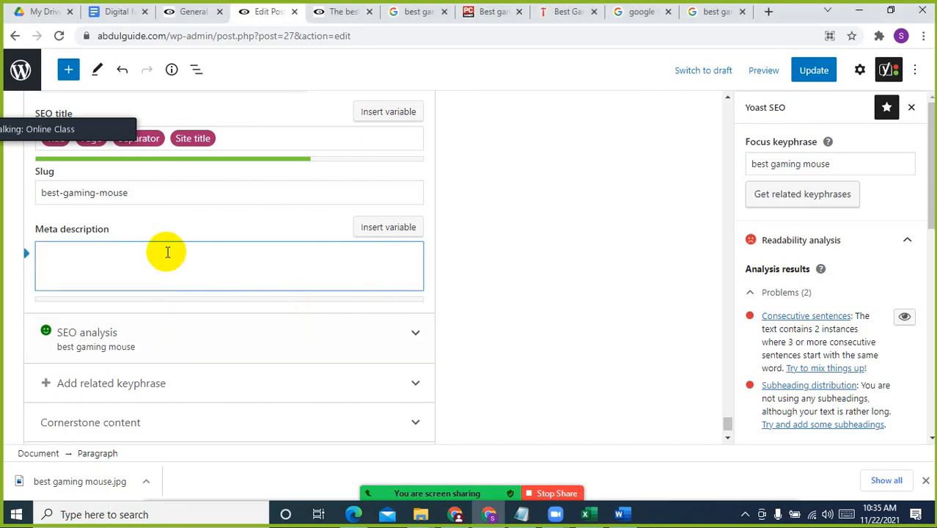
key("ctrl+v")
scroll(553, 337, "down", 2)
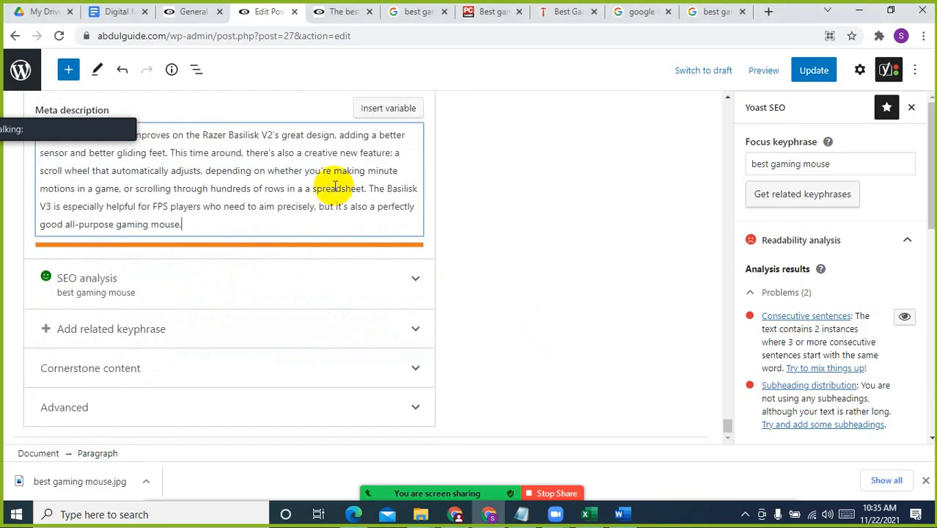
scroll(334, 186, "up", 2)
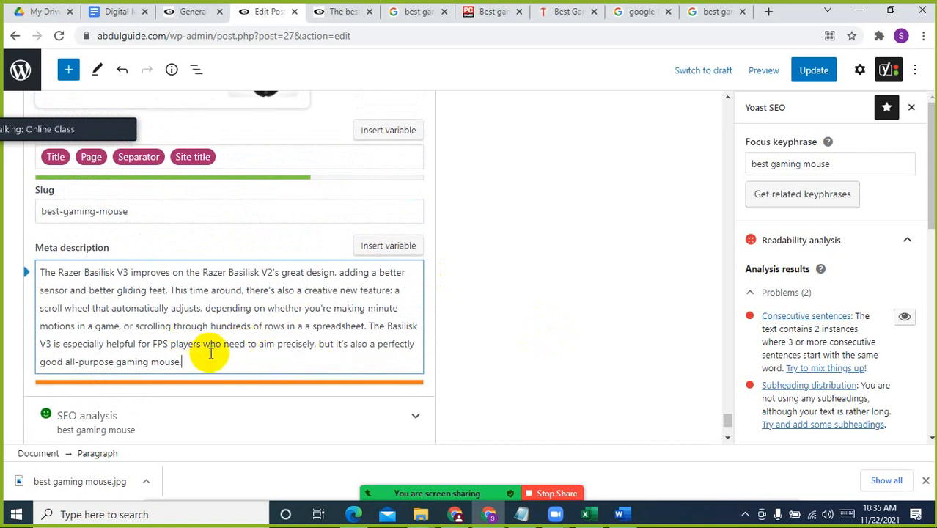
left_click_drag(184, 360, 183, 344)
left_click_drag(252, 332, 291, 331)
left_click(419, 330)
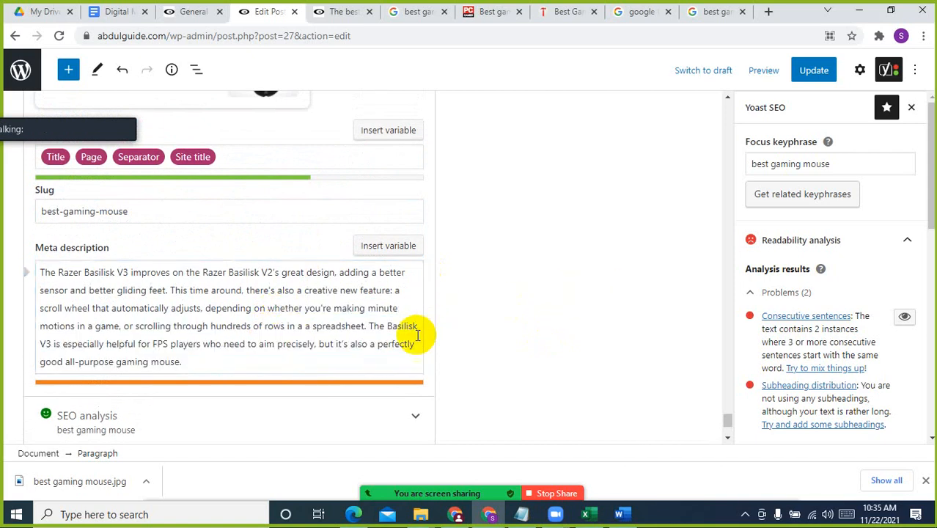
Expand the advanced Yoast settings below the article and view the search result, robots, breadcrumbs and canonical URL options
scroll(419, 333, "down", 2)
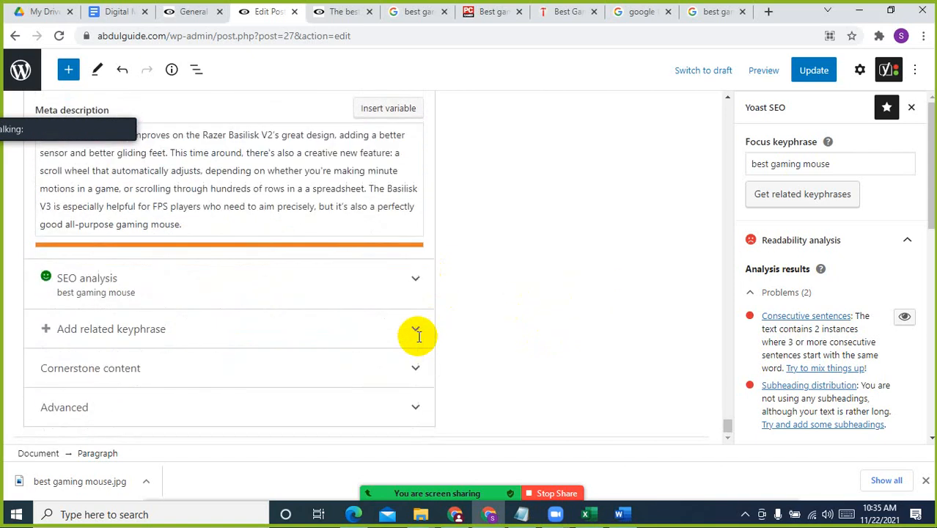
left_click(287, 407)
scroll(354, 349, "down", 4)
scroll(353, 342, "down", 1)
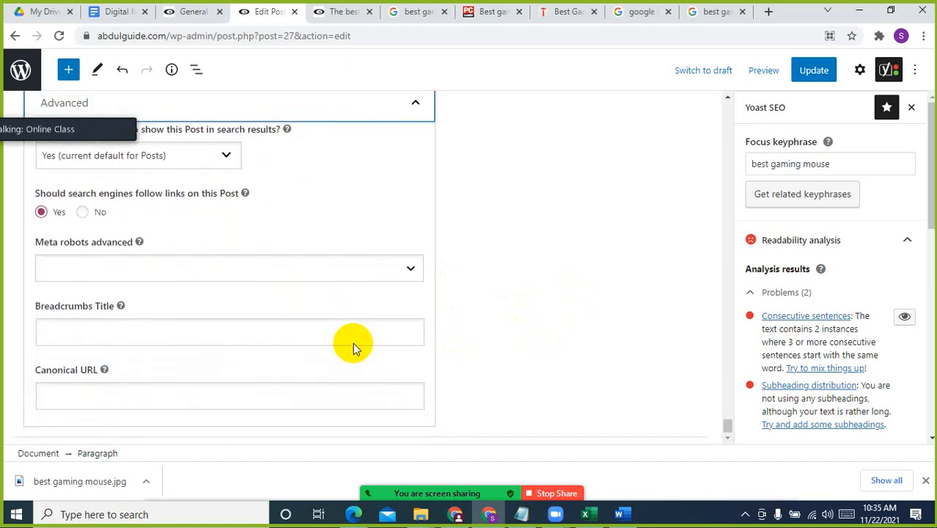
Reopen the Yoast SEO sidebar and display the Google preview of the post
left_click(889, 70)
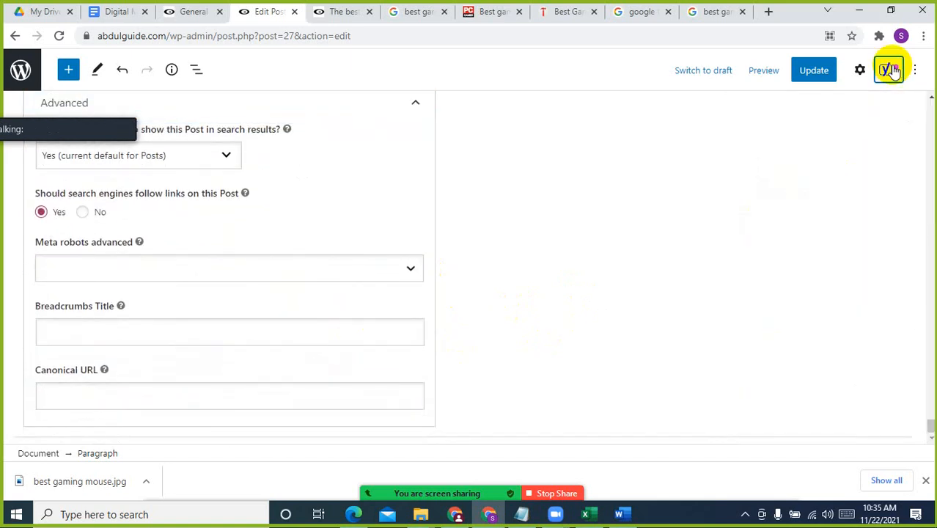
left_click(888, 69)
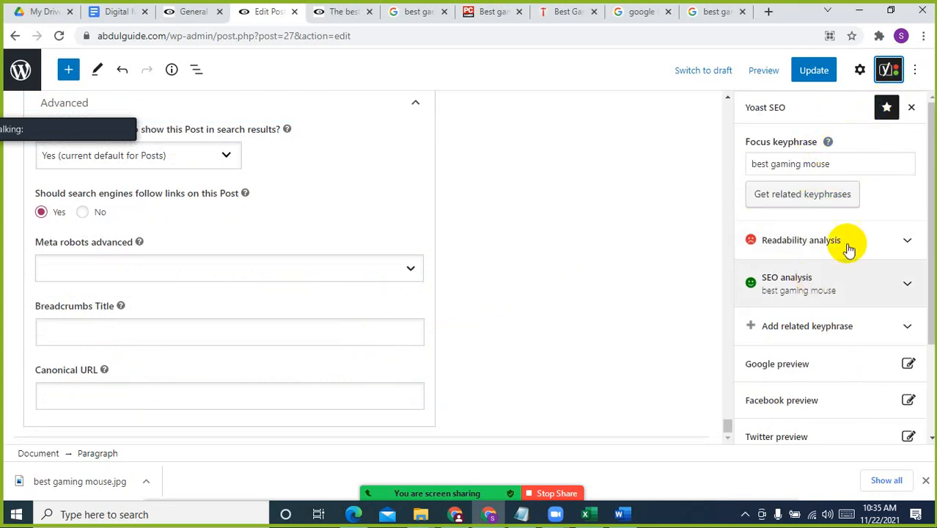
scroll(812, 282, "down", 3)
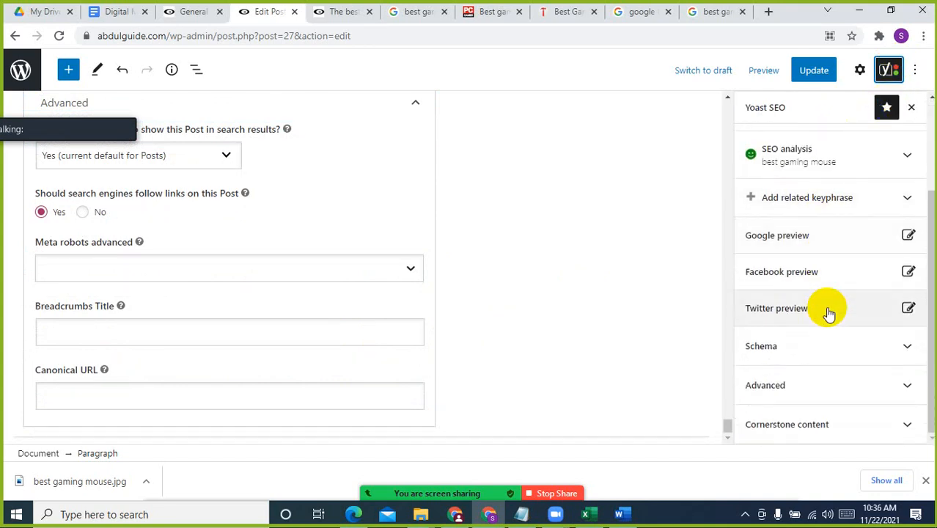
left_click(827, 235)
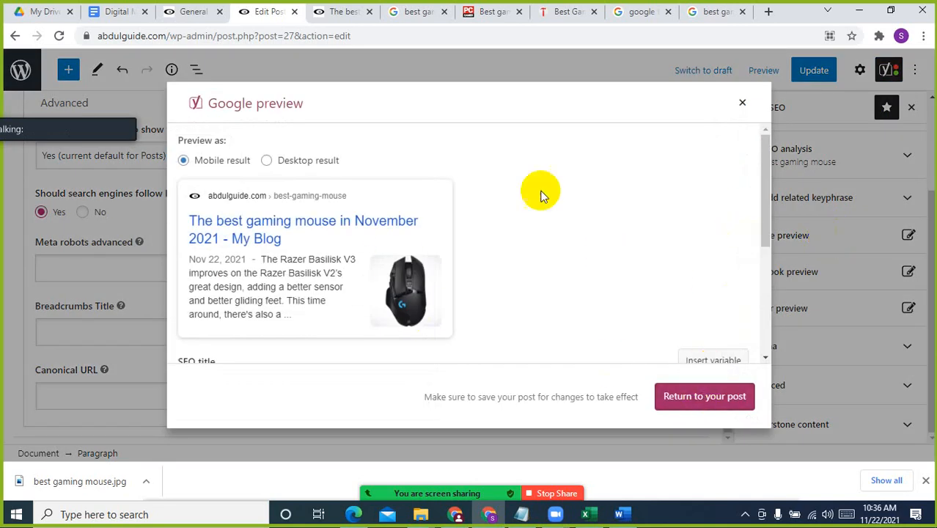
Review the SEO title, slug and meta description in the Google preview, and close the preview
scroll(653, 253, "down", 3)
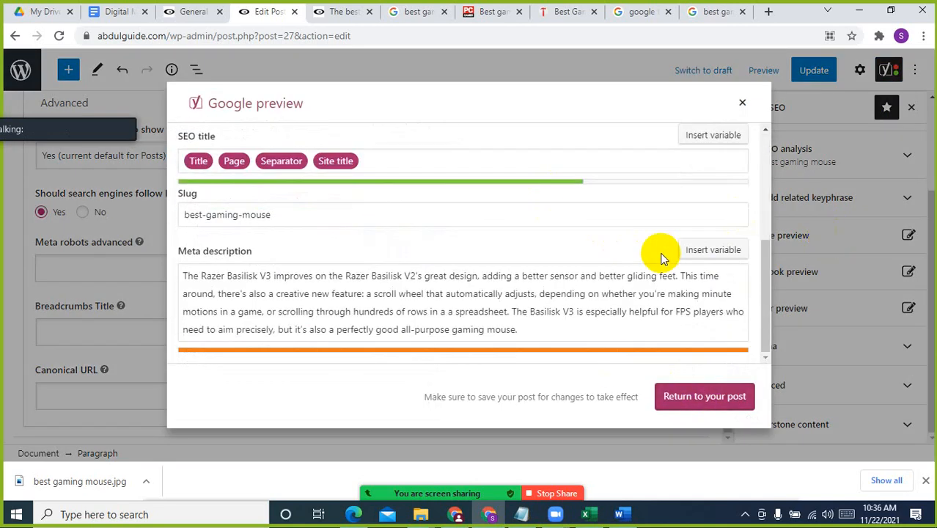
left_click(521, 319)
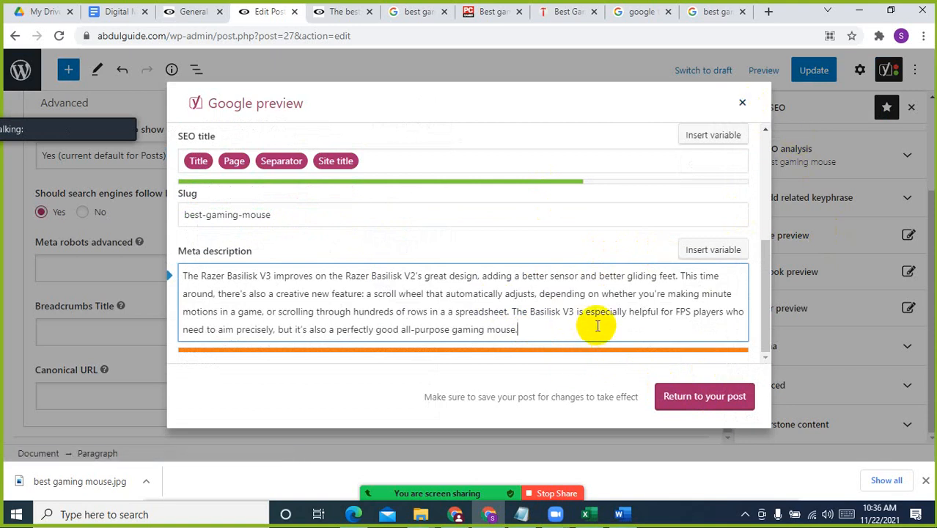
left_click(742, 102)
Search Google in a new tab for "meta description", refine it to "meta description length", and highlight the character range in the answer
left_click(768, 11)
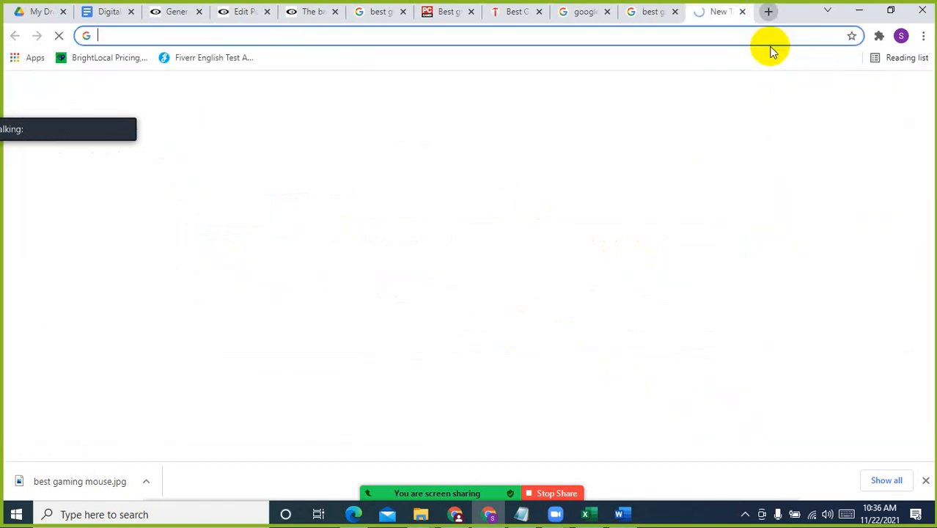
type("meta")
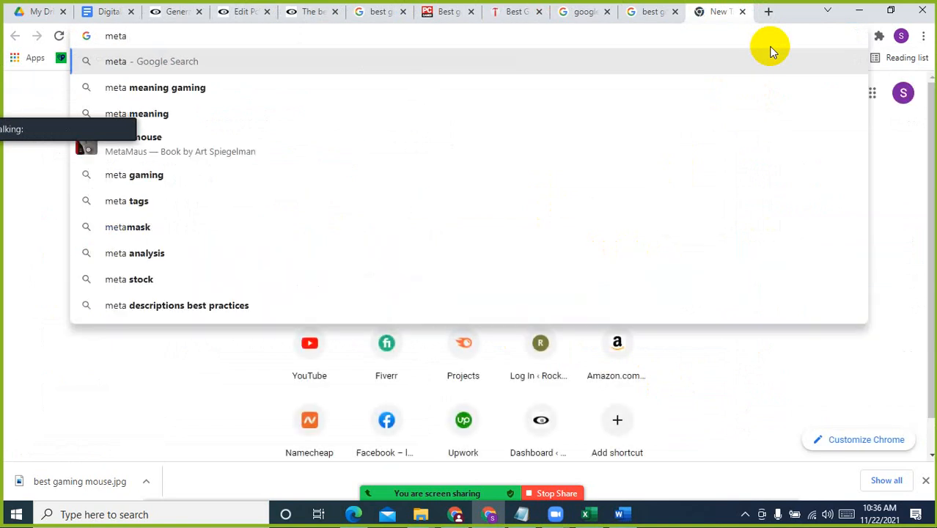
type(" desc")
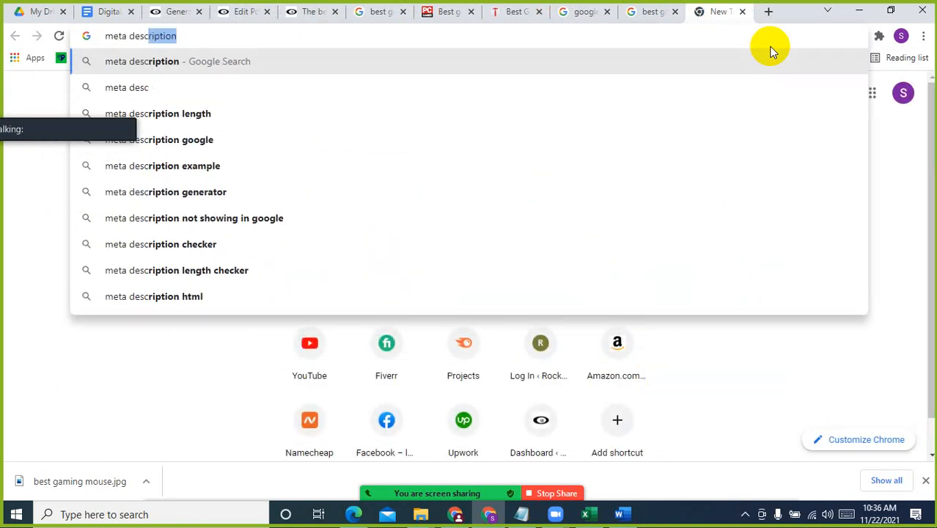
key("Return")
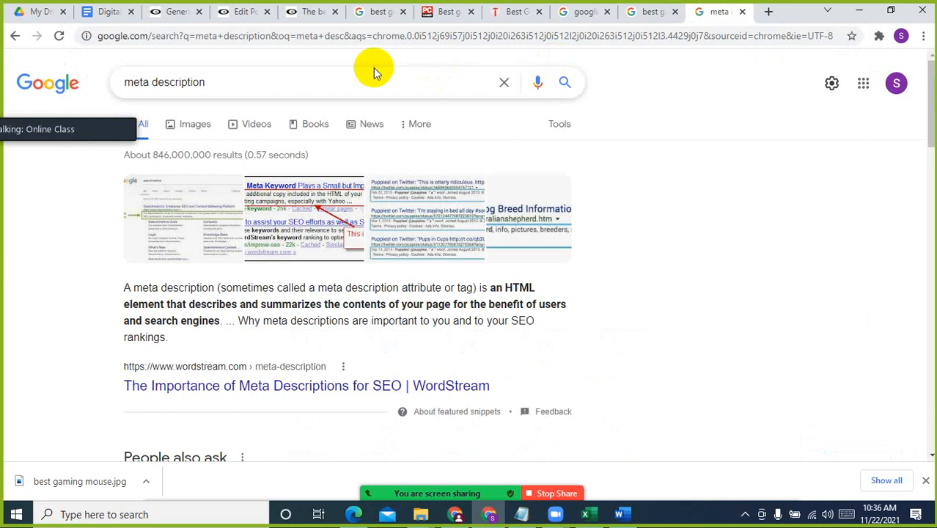
left_click(419, 79)
type("le")
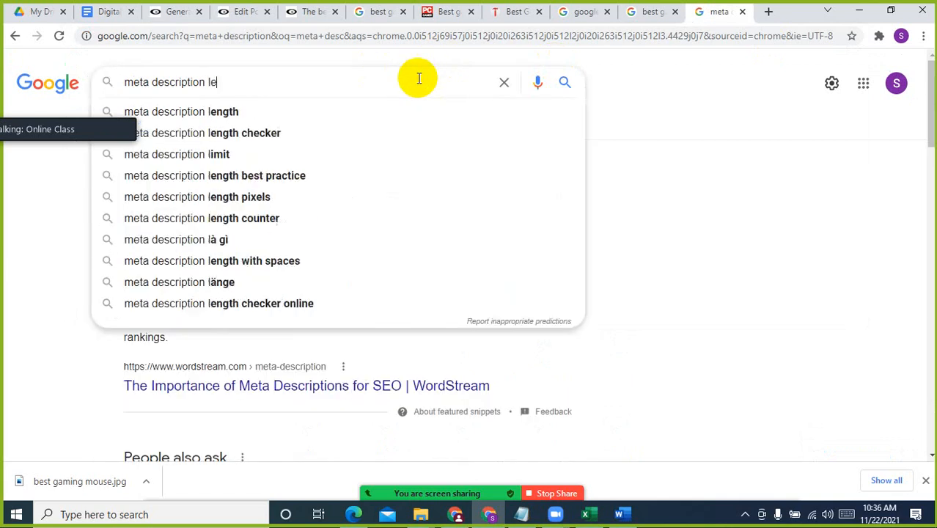
left_click(263, 111)
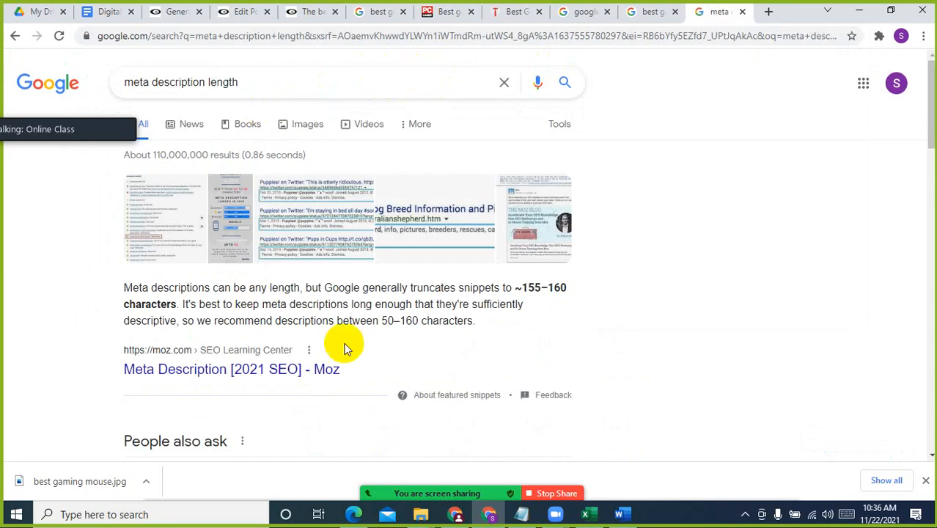
left_click_drag(529, 286, 570, 287)
Return to the WordPress post and shorten its Yoast meta description so that it ends with "a scroll wheel that automatically adjusts."
left_click(619, 513)
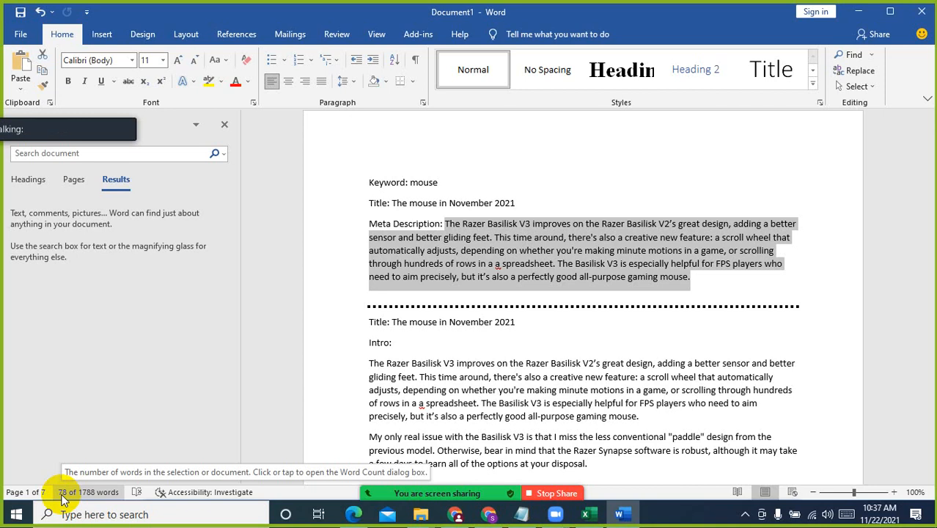
left_click(495, 516)
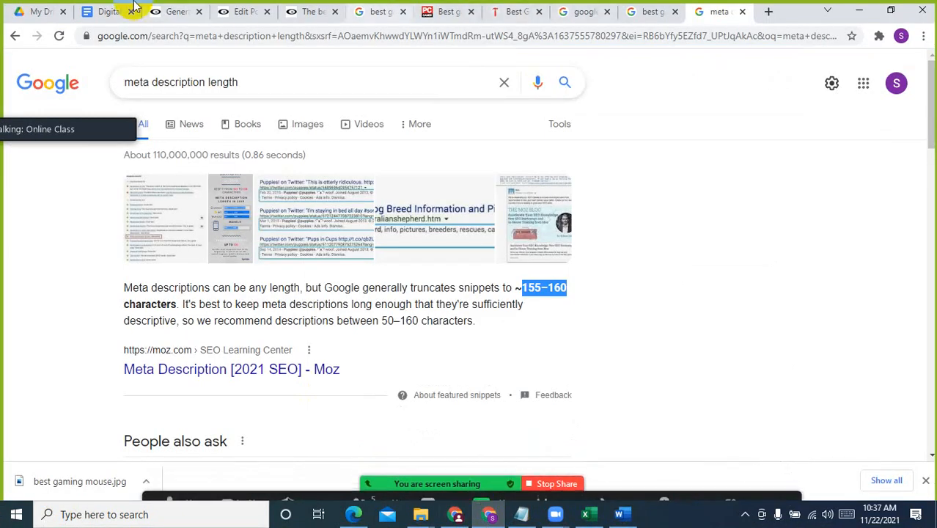
left_click(227, 11)
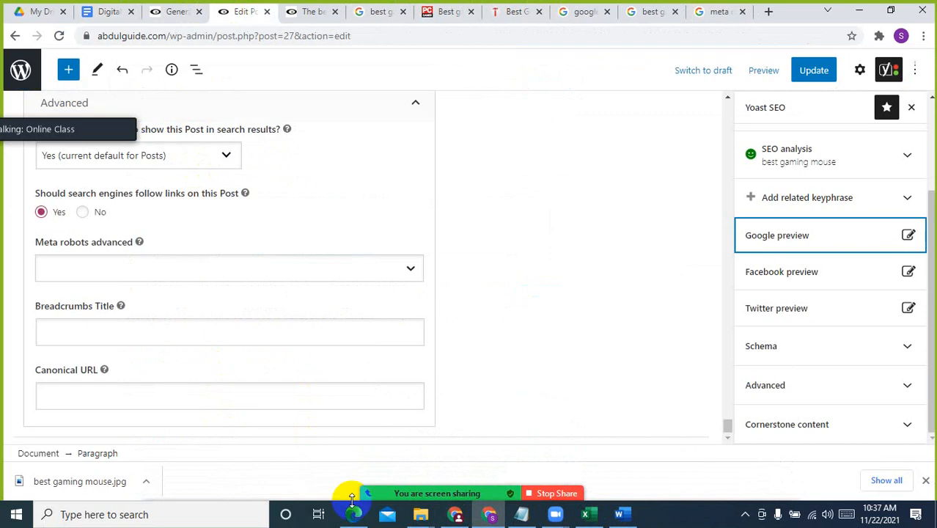
scroll(262, 277, "up", 5)
left_click(211, 261)
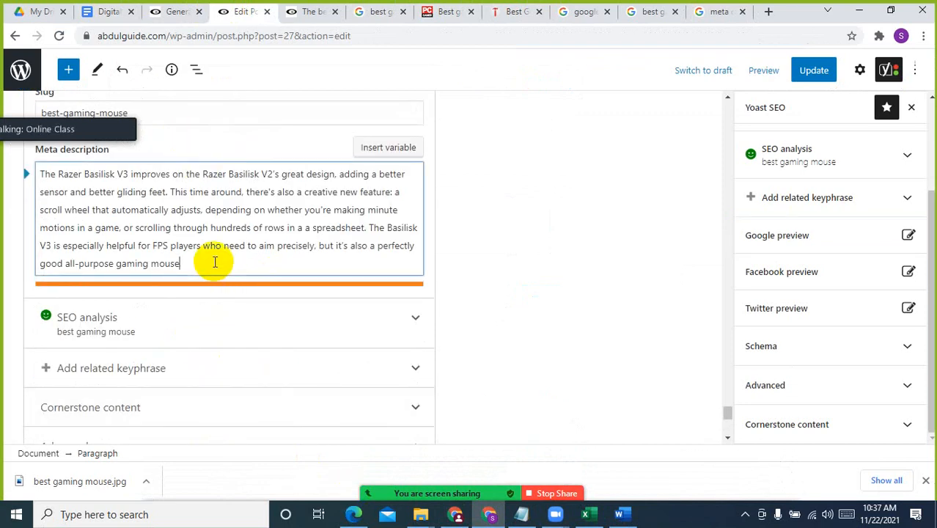
key("BackSpace")
key("BackSpace")
key("BackSpace")
key("BackSpace")
key("BackSpace")
key("BackSpace")
key("BackSpace")
key("BackSpace")
key("BackSpace")
key("BackSpace")
key("BackSpace")
key("BackSpace")
key("BackSpace")
key("BackSpace")
key("BackSpace")
key("BackSpace")
key("BackSpace")
key("BackSpace")
key("BackSpace")
key("BackSpace")
left_click(269, 214)
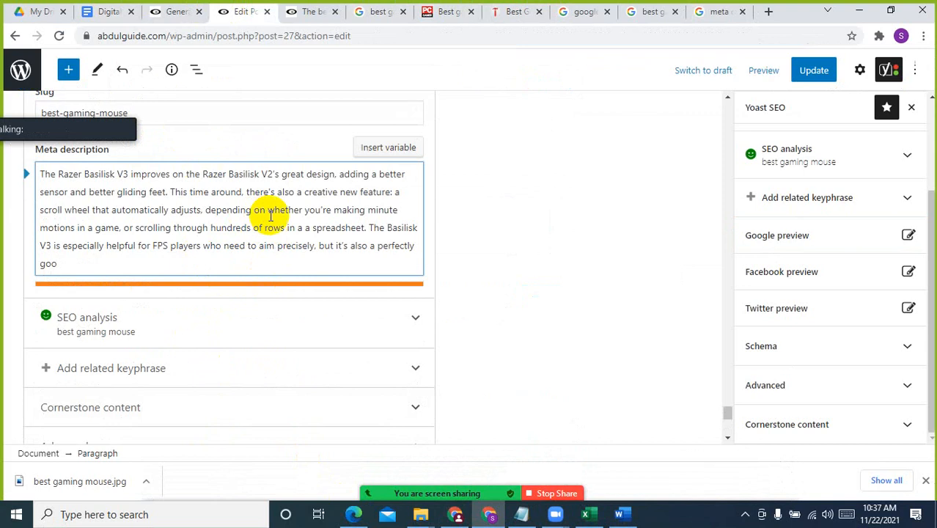
left_click_drag(203, 212, 335, 286)
type(".")
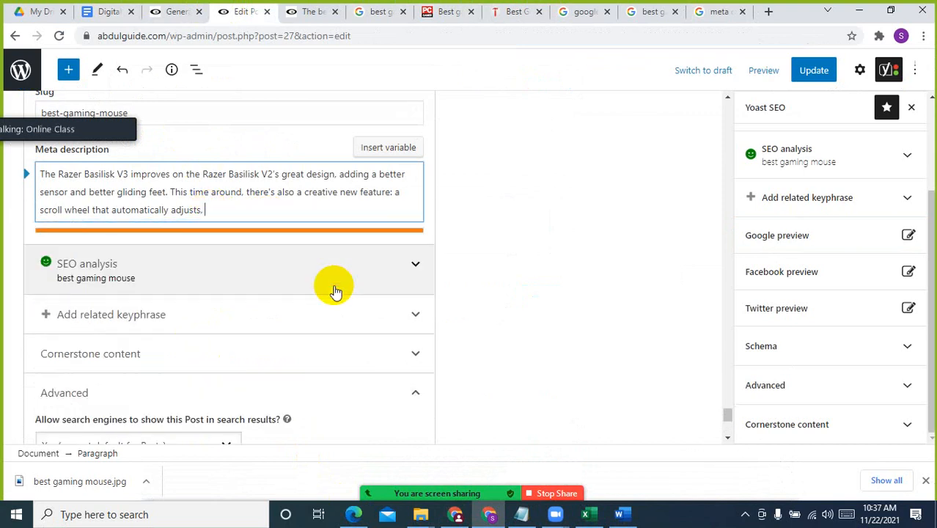
Remove the sentence beginning "This time around" from the meta description so that it ends with "better gliding feet."
scroll(334, 286, "up", 3)
scroll(242, 381, "down", 1)
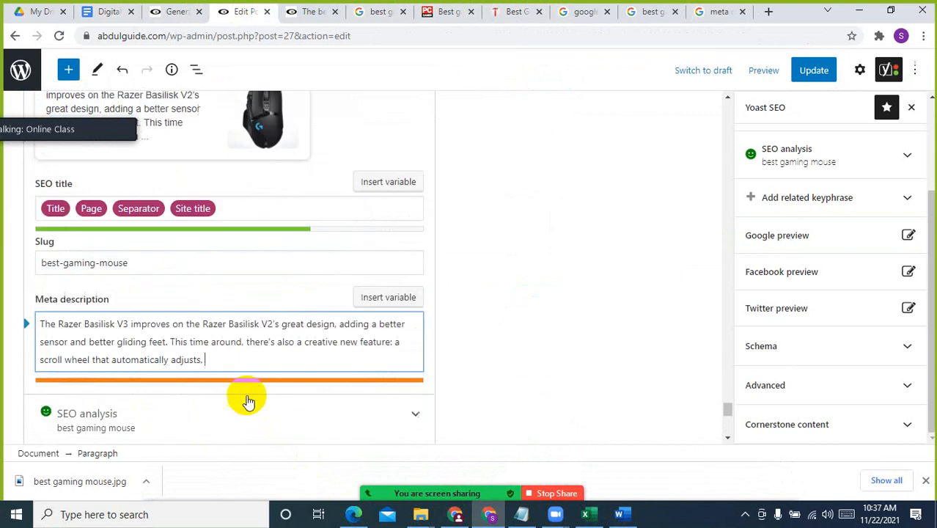
left_click_drag(395, 329, 249, 334)
key("BackSpace")
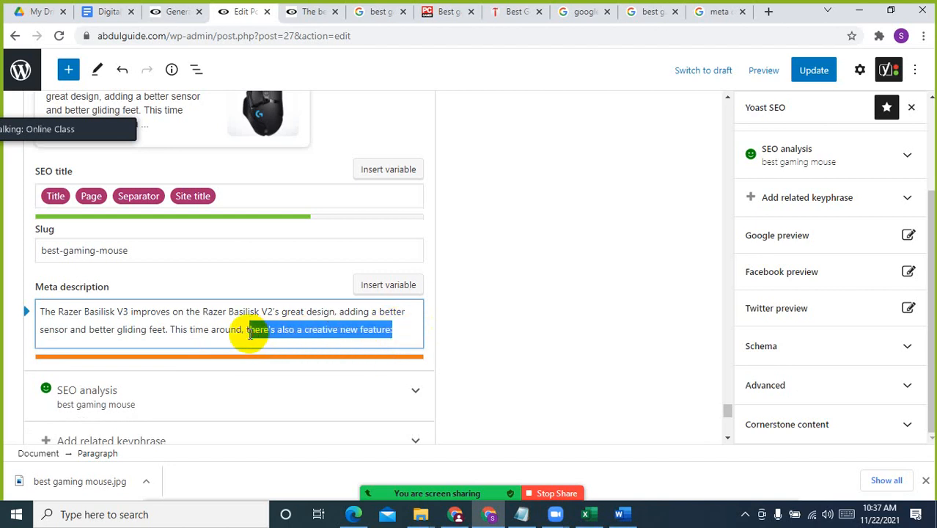
key("BackSpace")
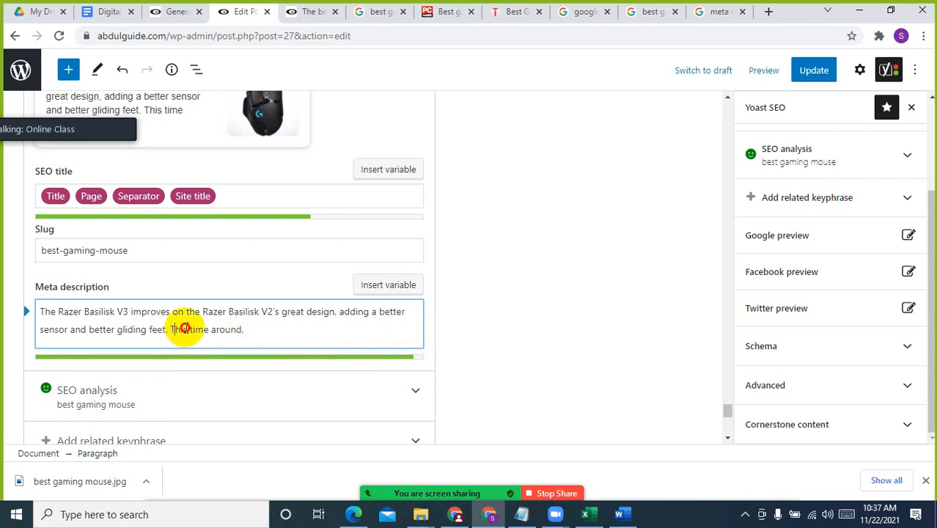
left_click_drag(175, 329, 287, 328)
key("BackSpace")
key("BackSpace")
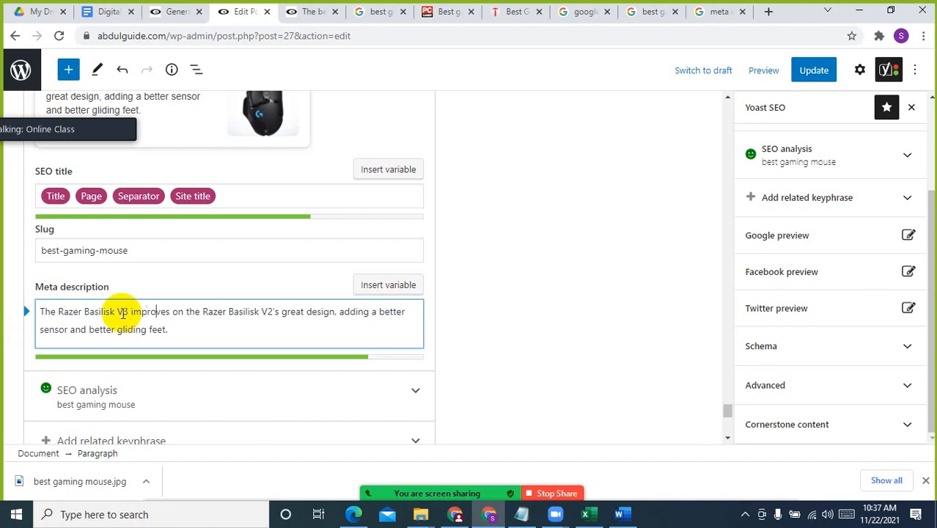
Replace "Razer Basilisk V3" at the start of the meta description with the keyphrase "best gaming mouse"
double_click(63, 309)
left_click_drag(107, 309, 126, 308)
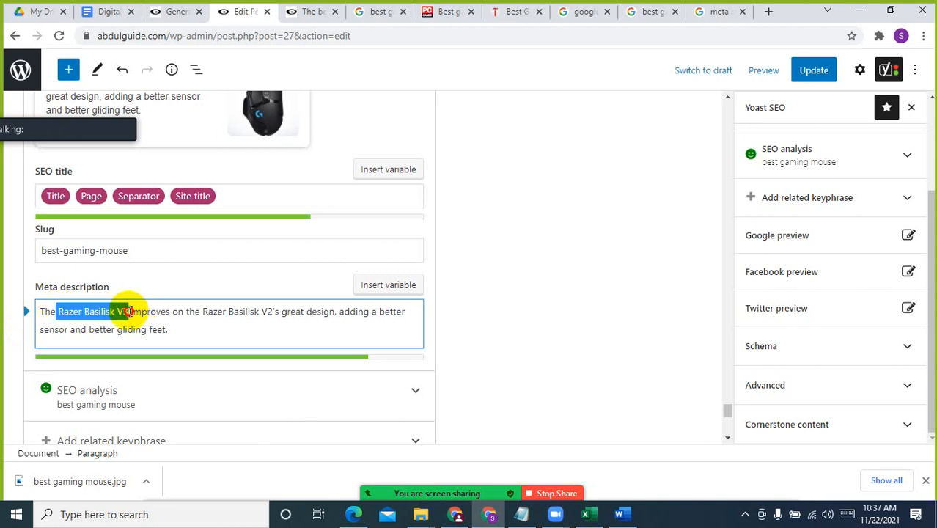
key("BackSpace")
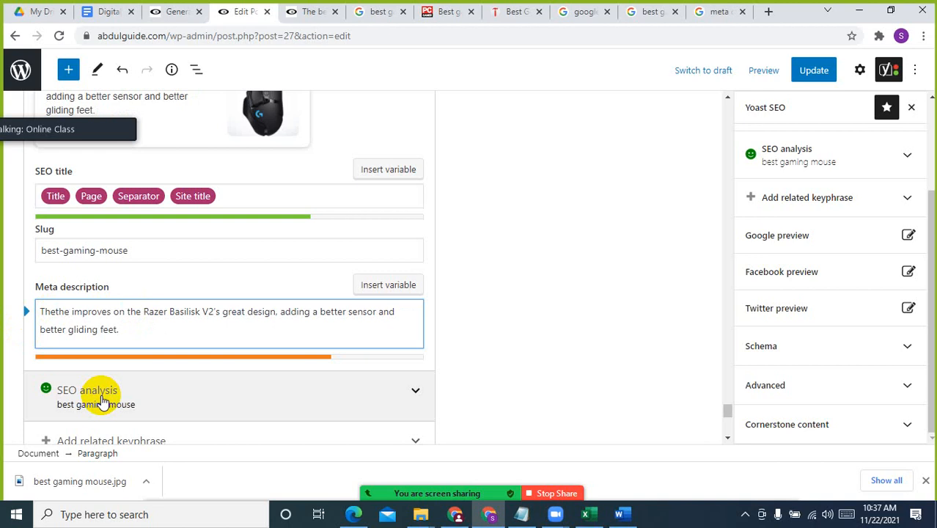
type("nest")
key("BackSpace")
key("BackSpace")
key("BackSpace")
key("BackSpace")
key("BackSpace")
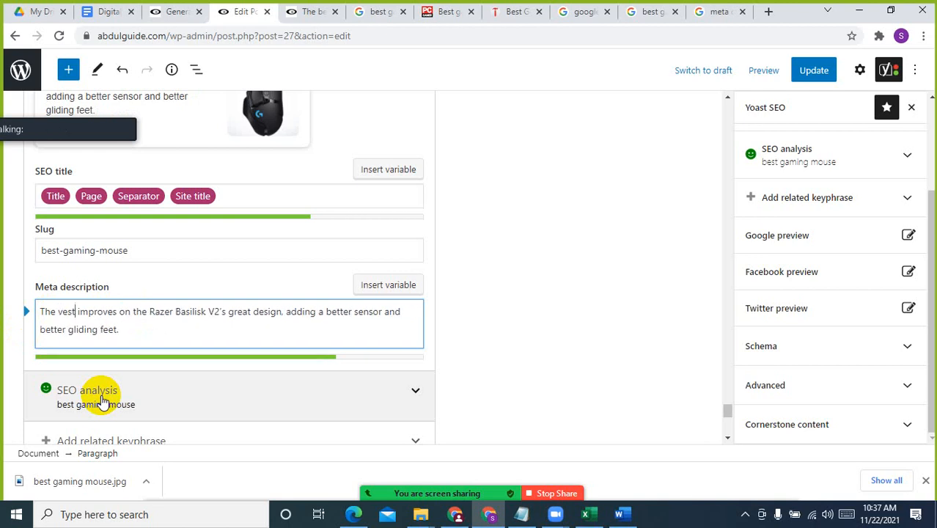
type("best gaming m")
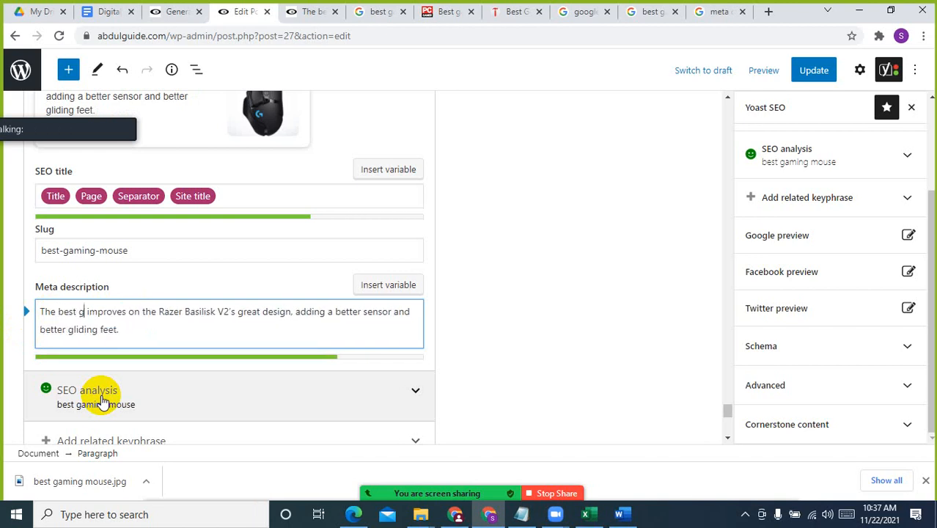
type("ouse")
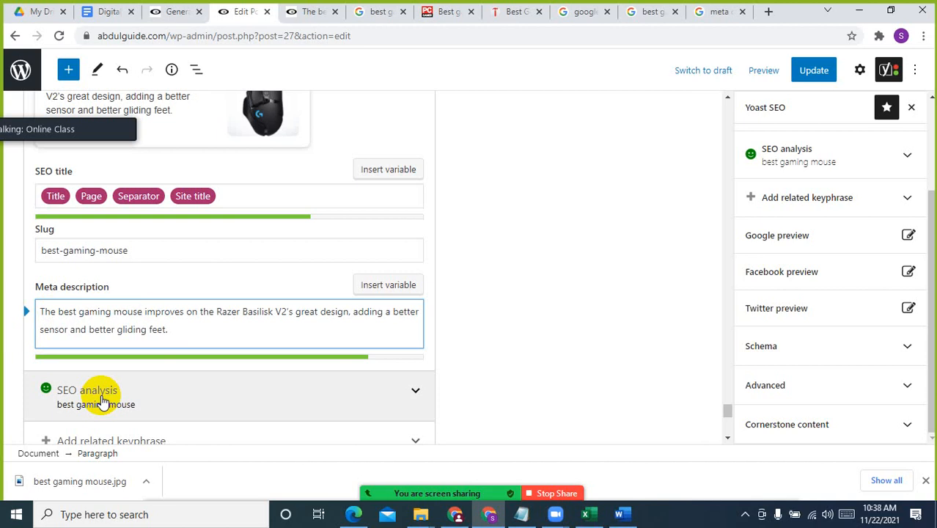
left_click(214, 311)
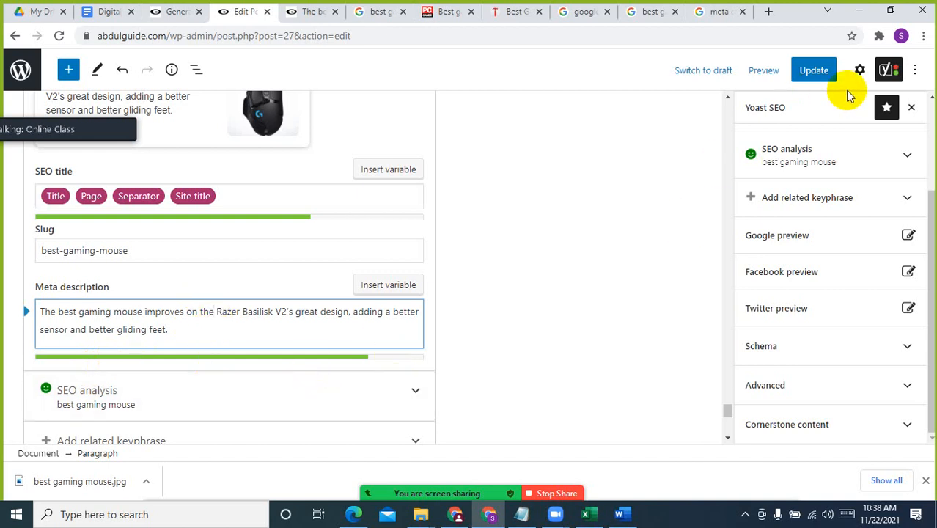
Expand the SEO analysis in the Yoast sidebar and review its list of good results
scroll(584, 245, "up", 15)
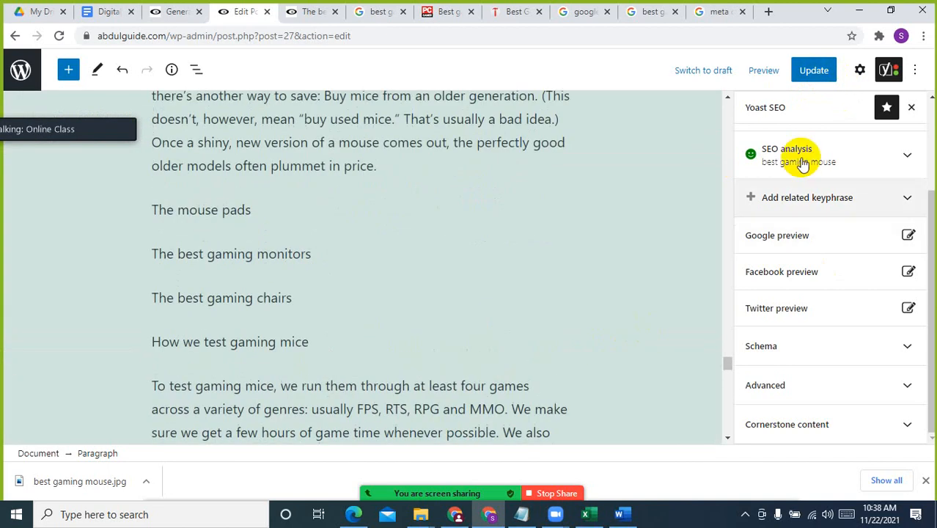
scroll(880, 147, "up", 5)
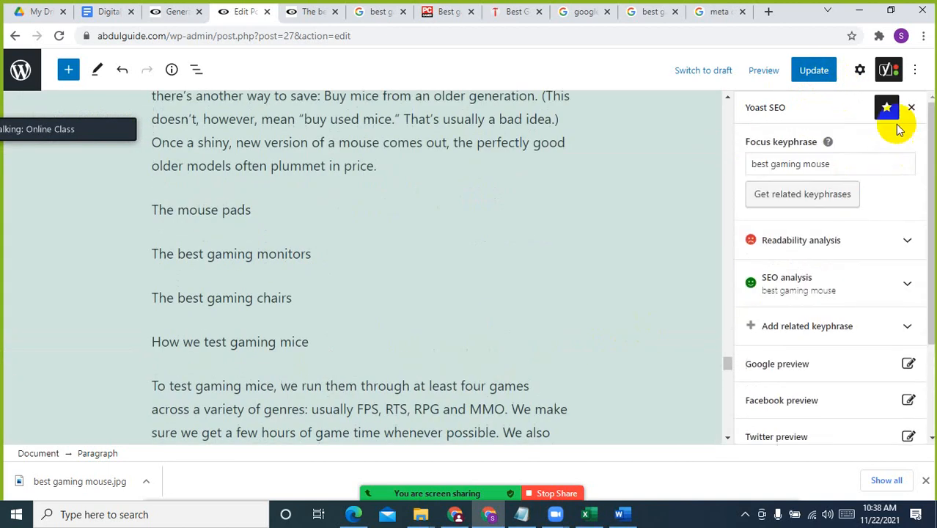
left_click(824, 288)
scroll(870, 310, "down", 3)
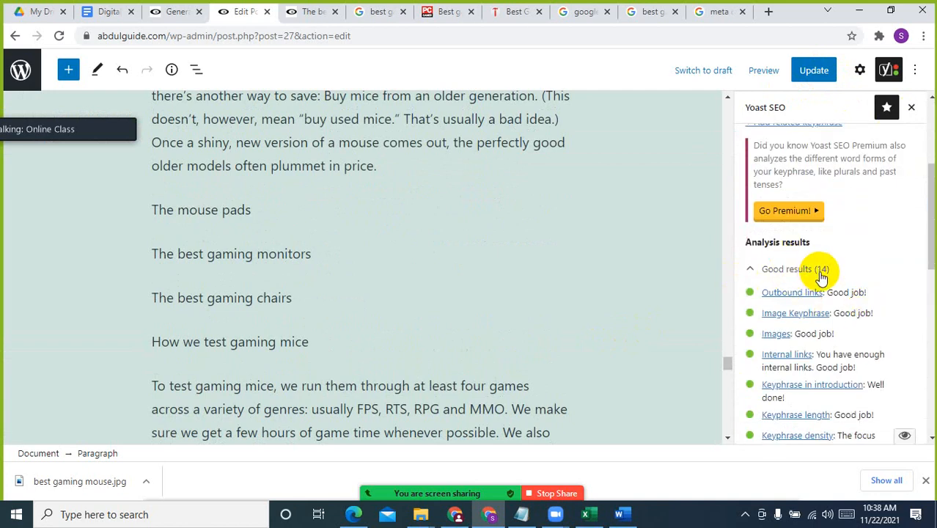
scroll(821, 276, "up", 2)
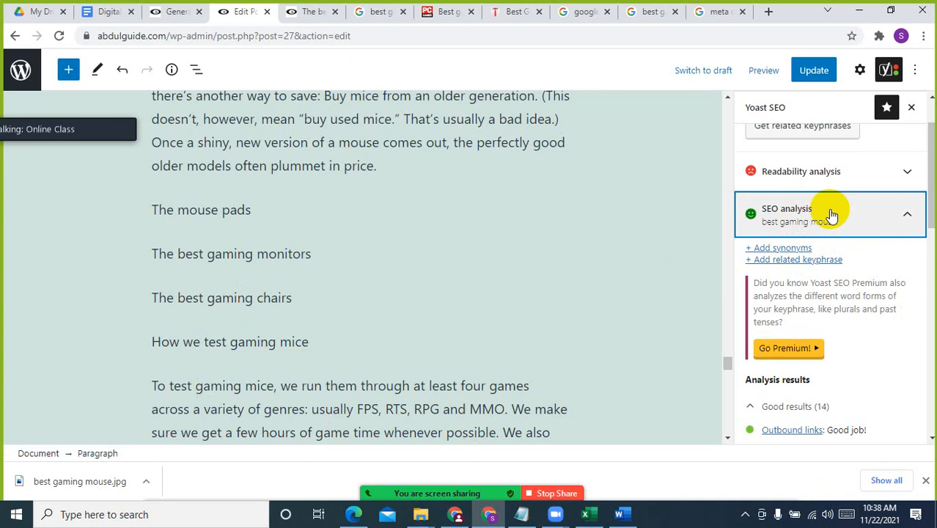
left_click(599, 281)
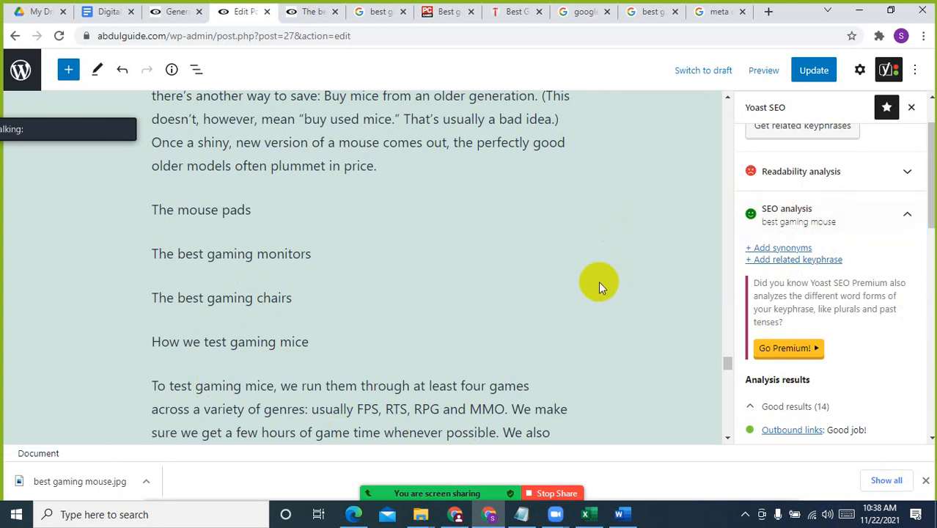
scroll(876, 326, "down", 7)
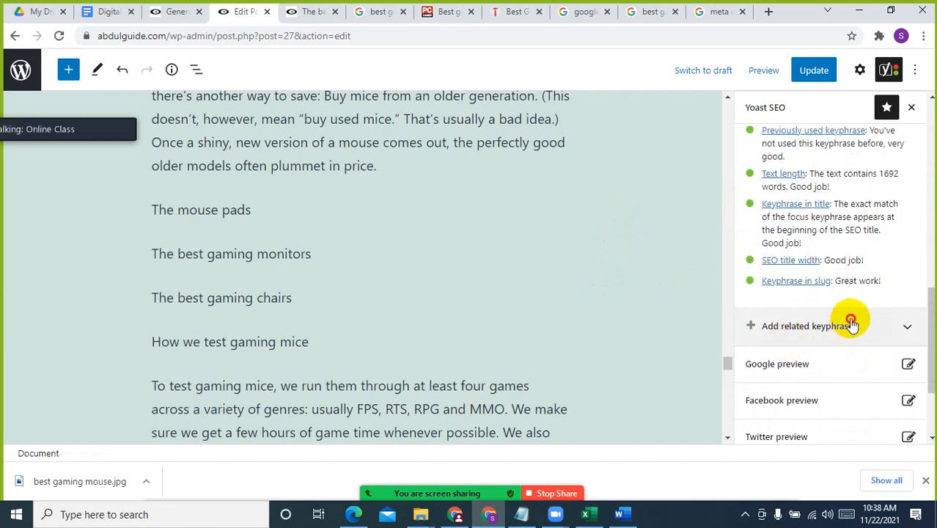
Expand the related keyphrase section and read the Yoast SEO Premium benefits
left_click(847, 323)
scroll(858, 294, "down", 3)
scroll(859, 294, "up", 3)
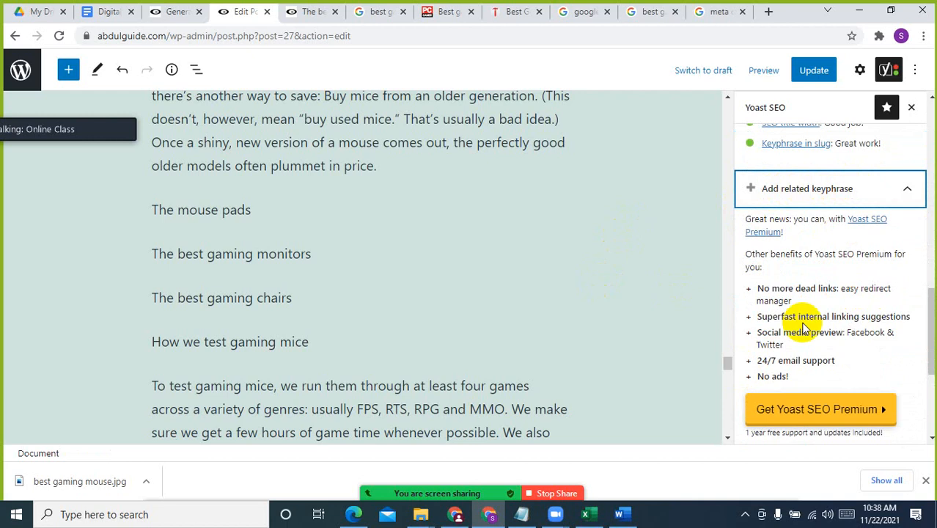
left_click(830, 418)
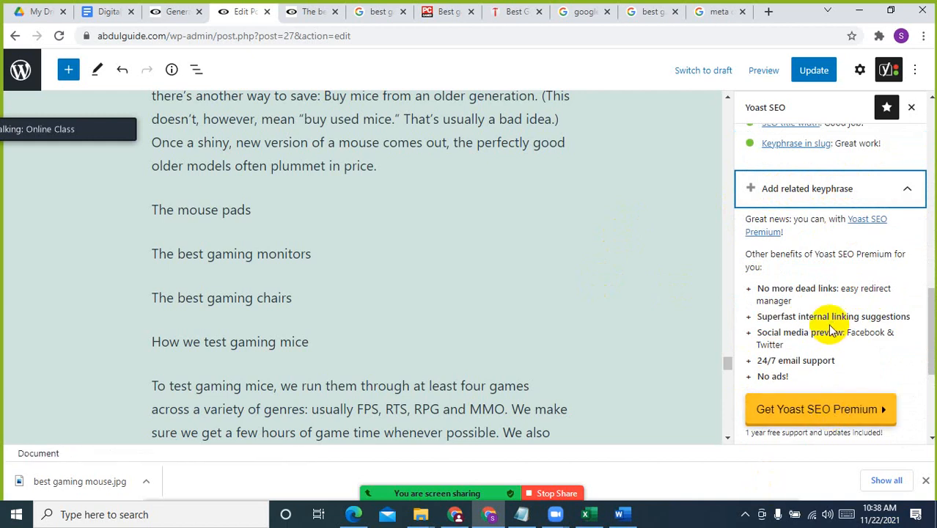
Go back over the SEO analysis results, from the keyphrase and meta description checks up to the readability analysis heading
scroll(836, 330, "up", 3)
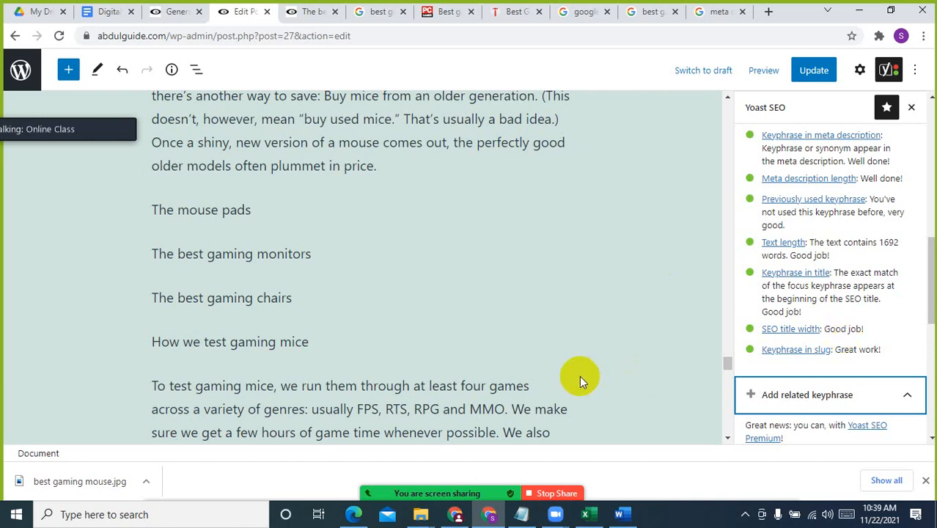
scroll(528, 337, "down", 4)
left_click(414, 196)
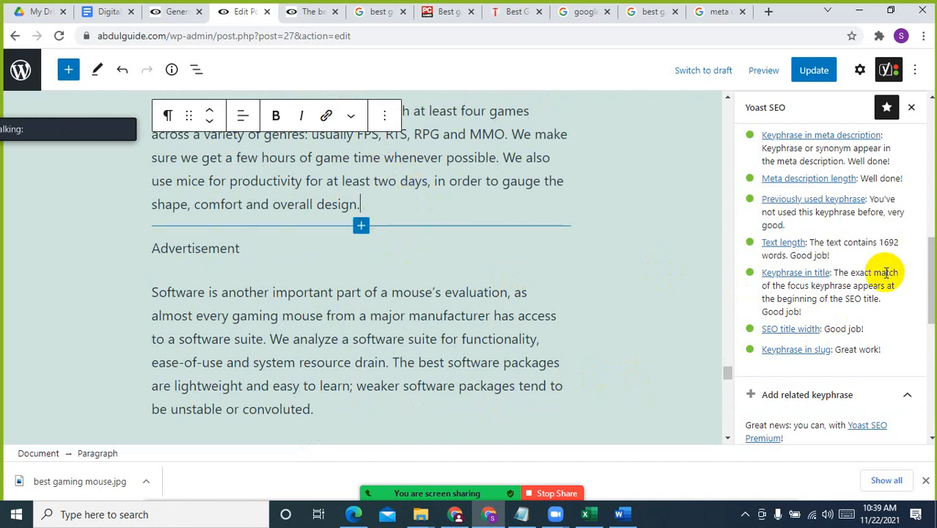
scroll(857, 327, "down", 3)
scroll(860, 330, "up", 6)
scroll(857, 325, "up", 3)
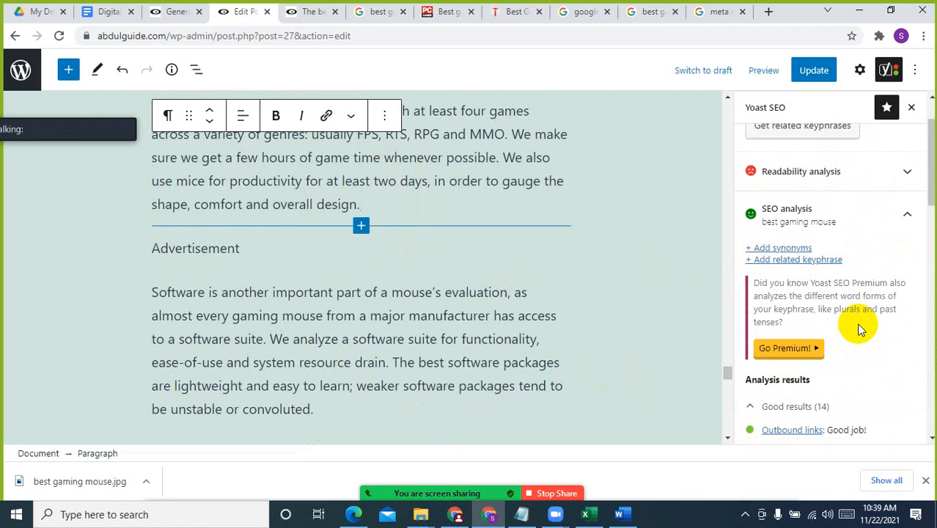
Expand the readability analysis and compare its listed problems with the article's closing sections on choosing a mouse
left_click(830, 173)
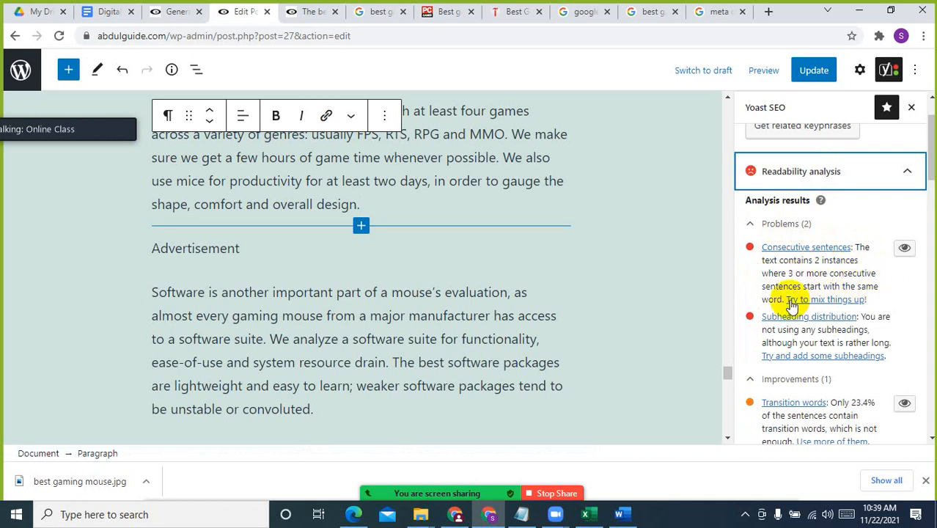
left_click(309, 328)
scroll(264, 330, "down", 5)
scroll(220, 328, "up", 5)
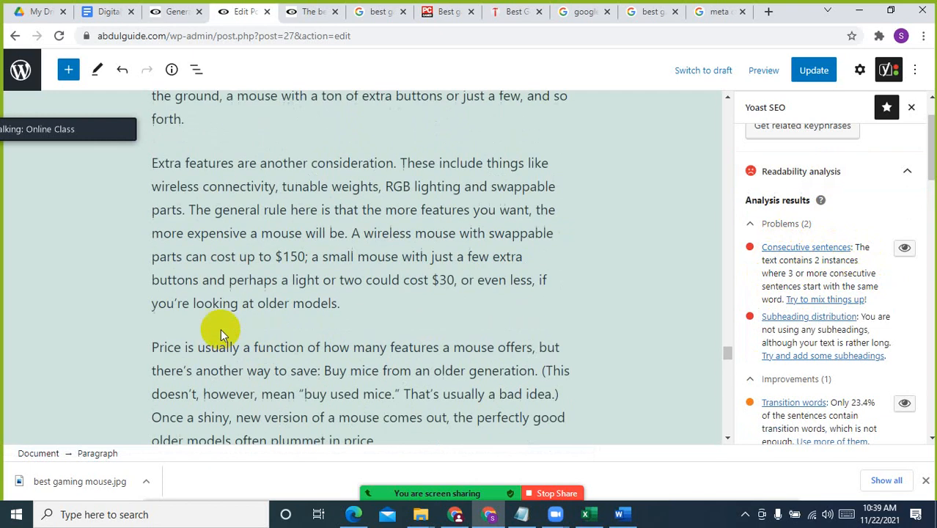
scroll(210, 288, "up", 2)
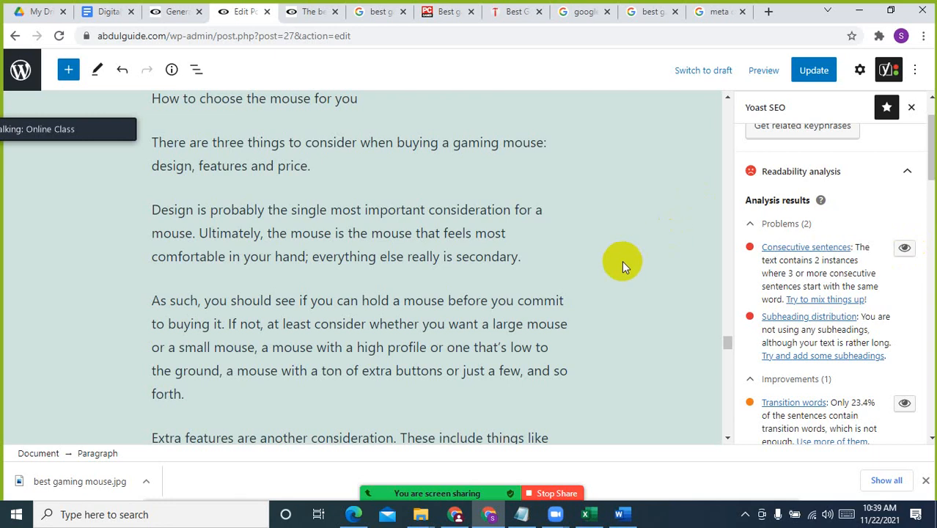
Highlight the consecutive sentences result in the article and find the marked passage, checking it against the readability problems
left_click(903, 249)
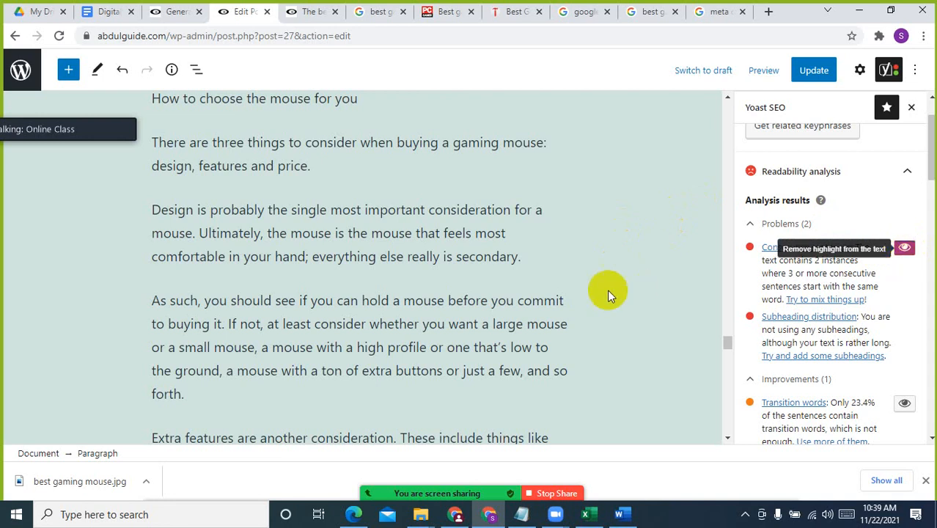
scroll(511, 271, "down", 5)
scroll(506, 267, "up", 15)
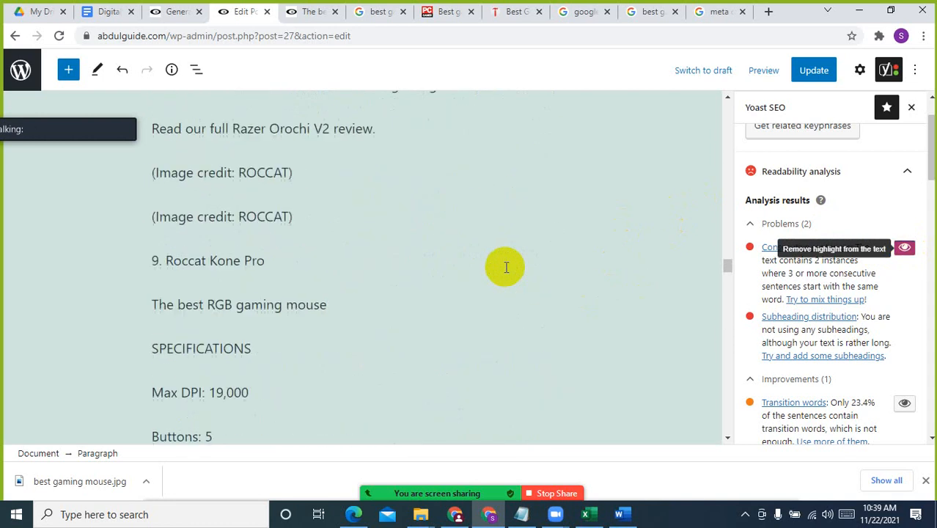
scroll(888, 246, "up", 1)
scroll(370, 336, "up", 15)
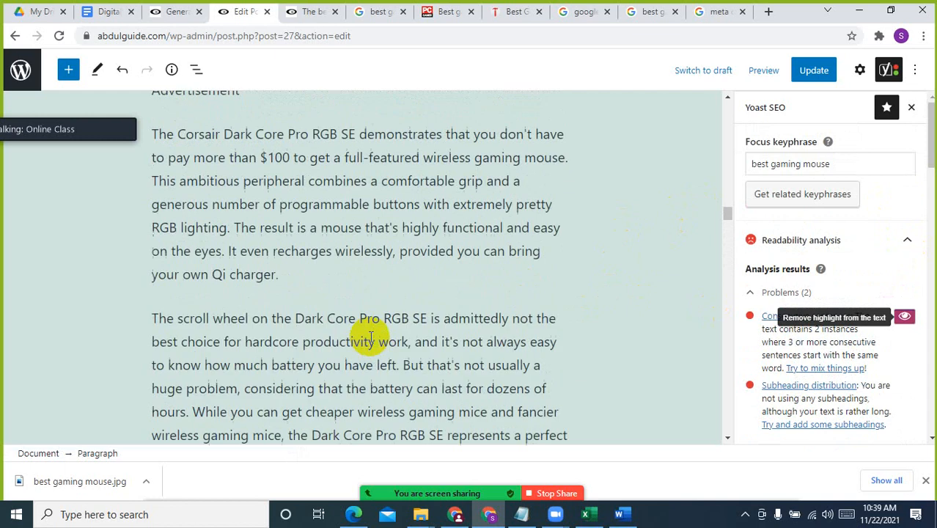
left_click_drag(728, 159, 721, 104)
scroll(559, 323, "down", 4)
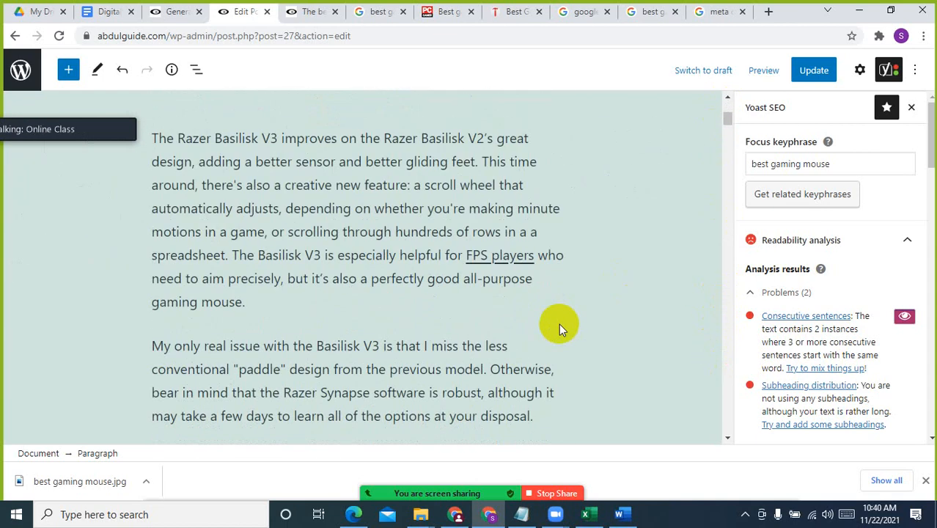
scroll(559, 323, "down", 3)
scroll(559, 323, "down", 3)
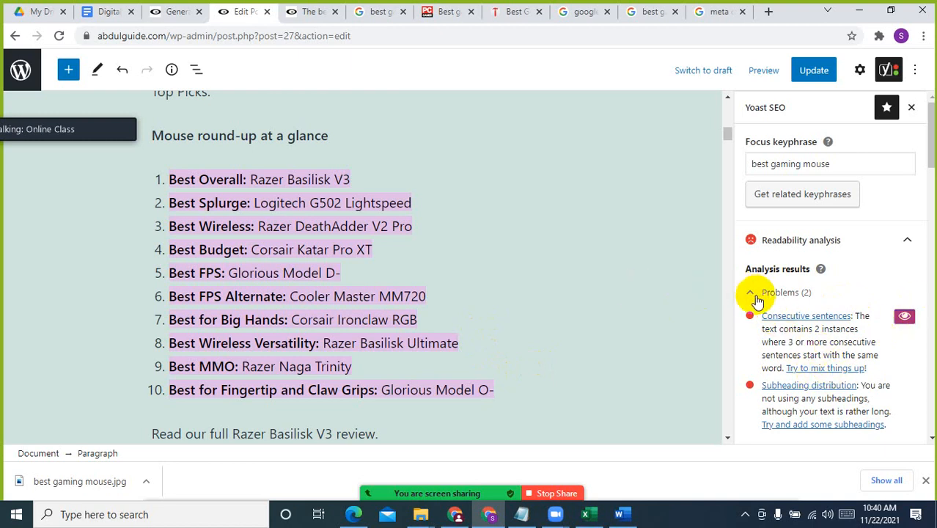
scroll(834, 358, "down", 2)
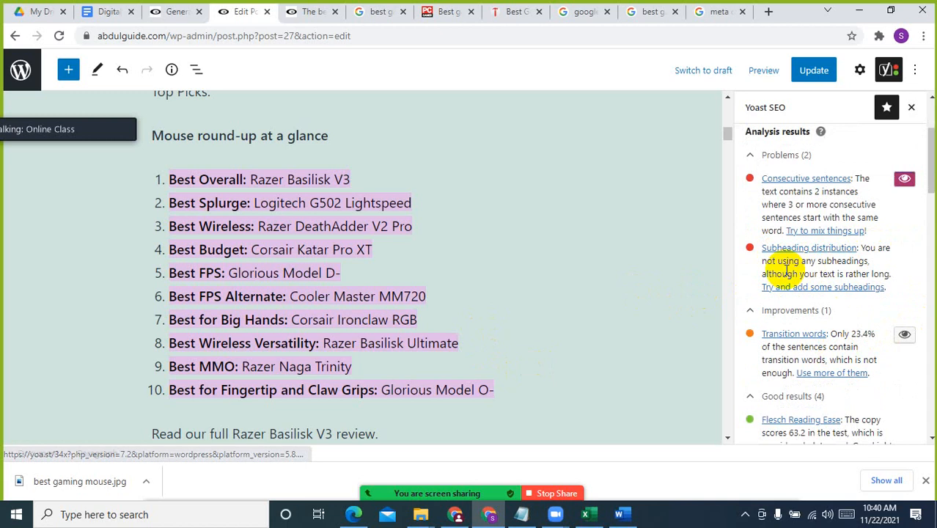
Insert "Best Gaming" before "Mouse round-up at a glance" above the numbered list
left_click(310, 250)
scroll(315, 248, "up", 3)
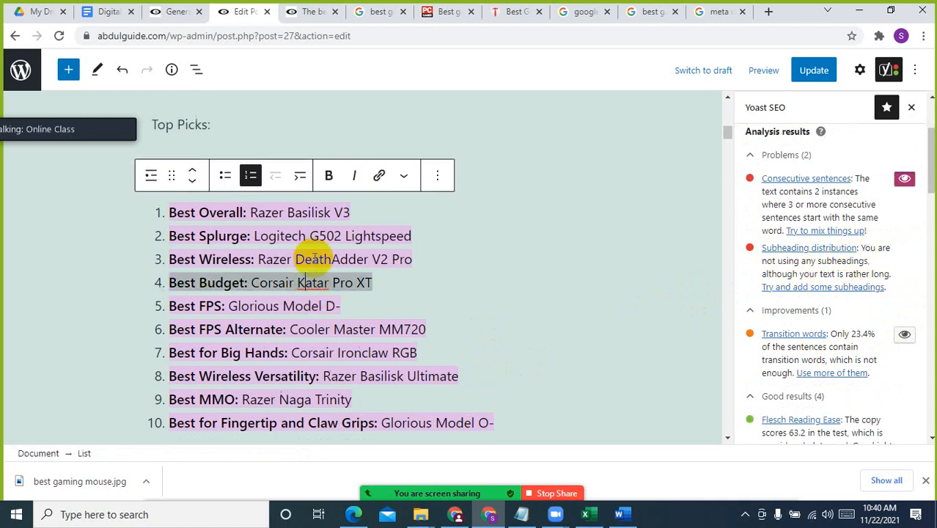
left_click(320, 238)
scroll(320, 238, "up", 3)
scroll(297, 293, "down", 5)
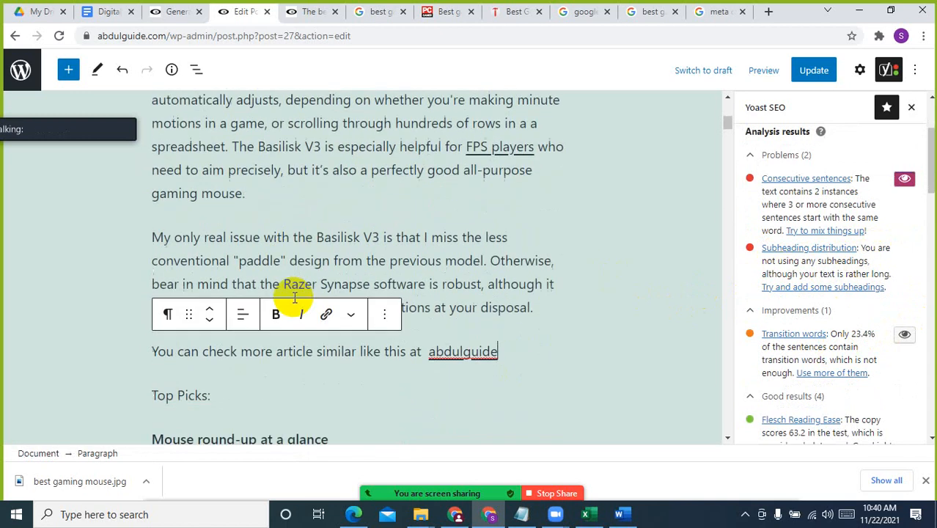
left_click(300, 136)
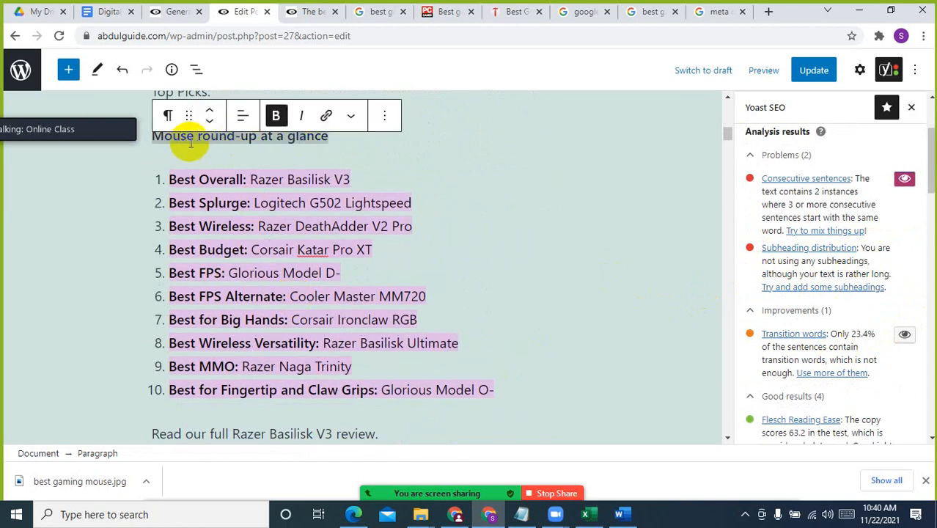
left_click(152, 136)
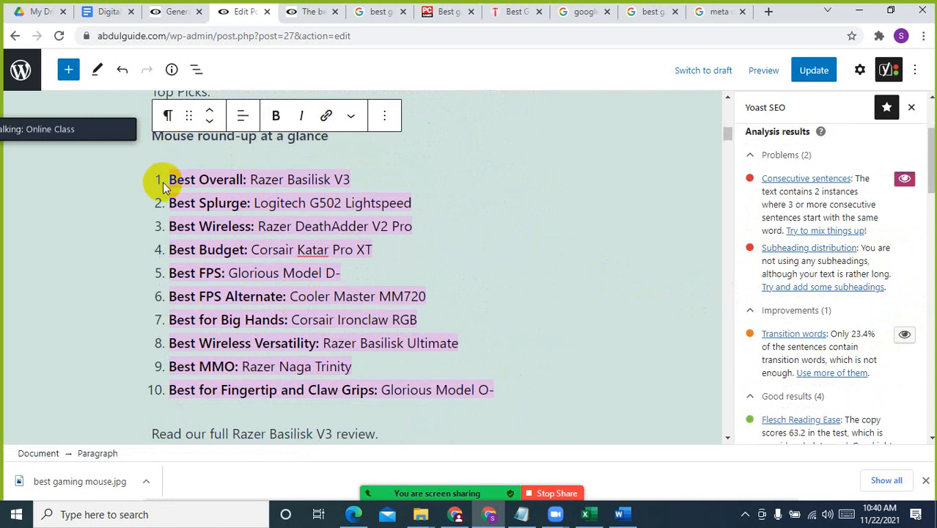
type("Best")
key("BackSpace")
type("t ")
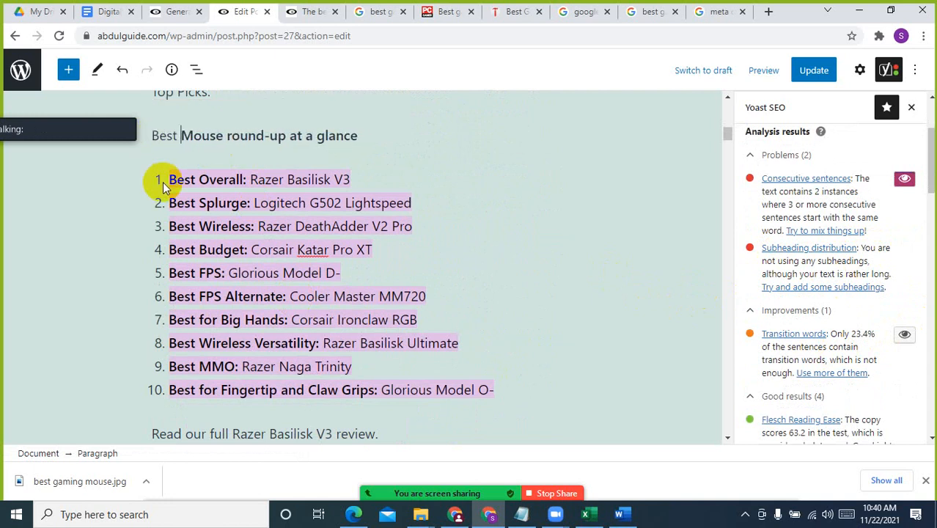
type("Gaming")
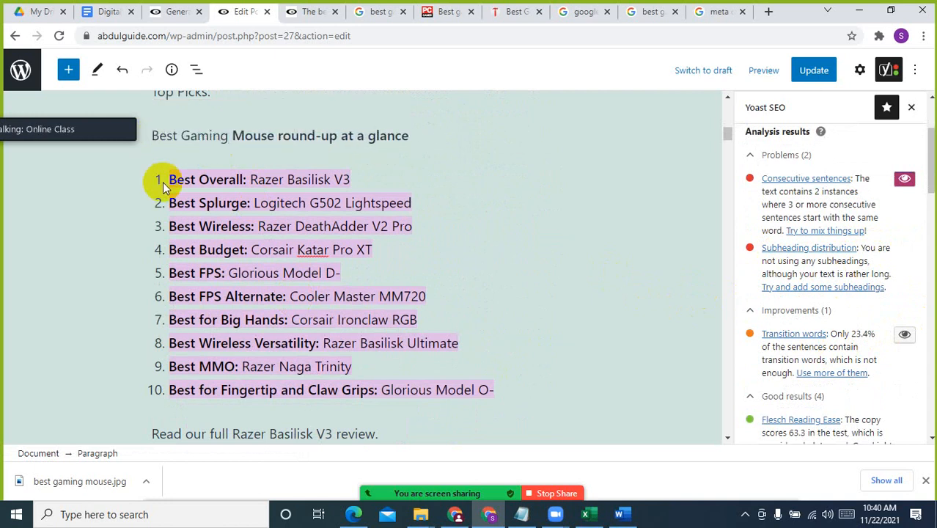
Convert the "Best Gaming Mouse round-up at a glance" paragraph into a heading
left_click(154, 139)
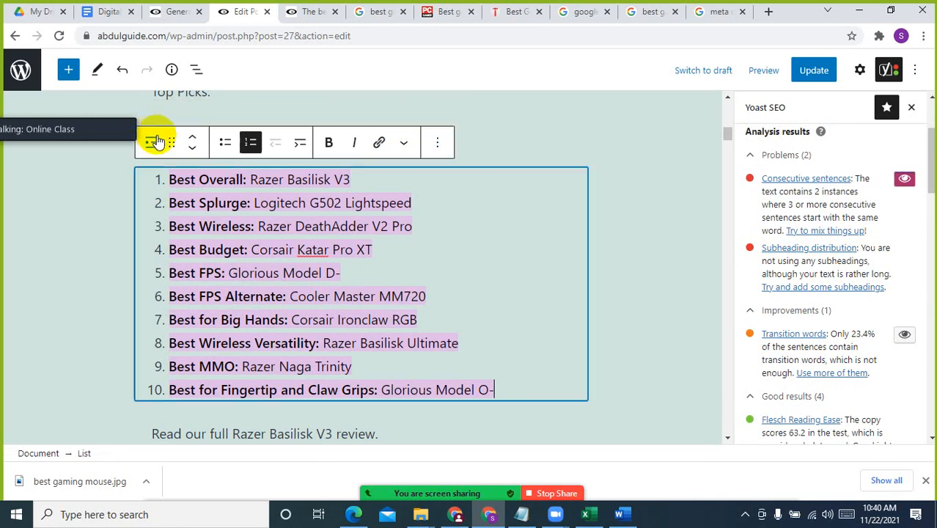
left_click(484, 138)
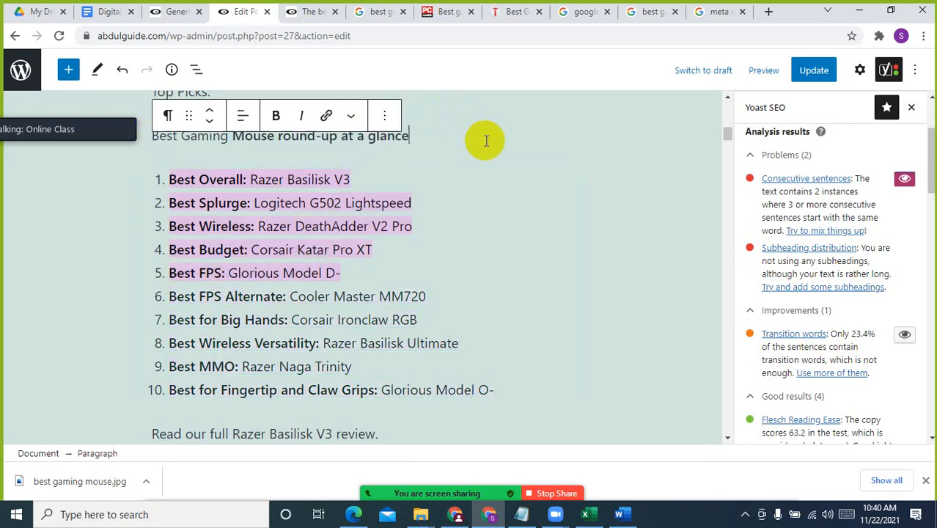
left_click(169, 117)
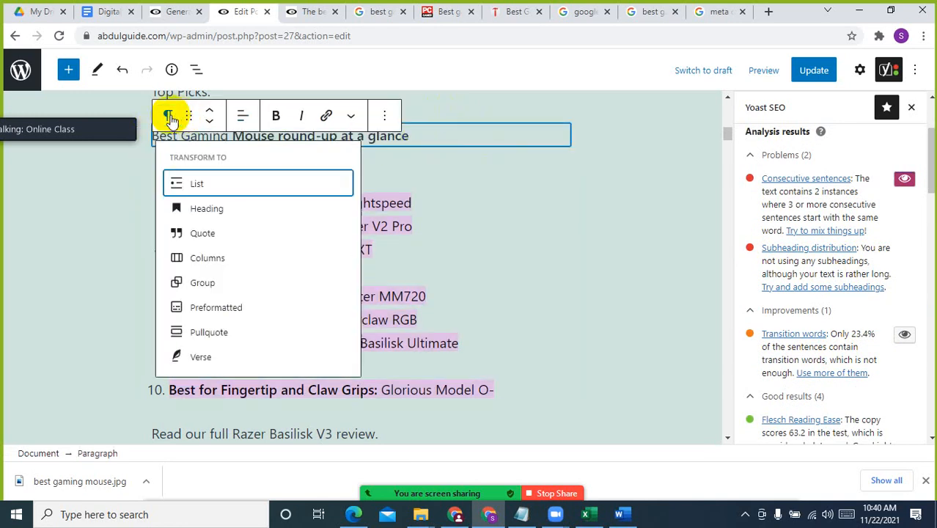
left_click(274, 211)
left_click(435, 258)
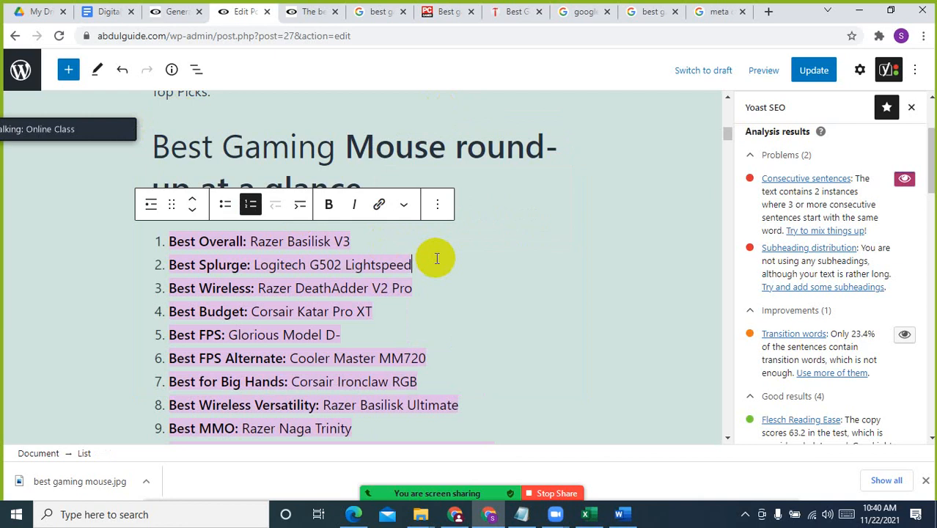
Convert the "Razer Basilisk V3" line below the numbered list into a heading
scroll(412, 322, "down", 4)
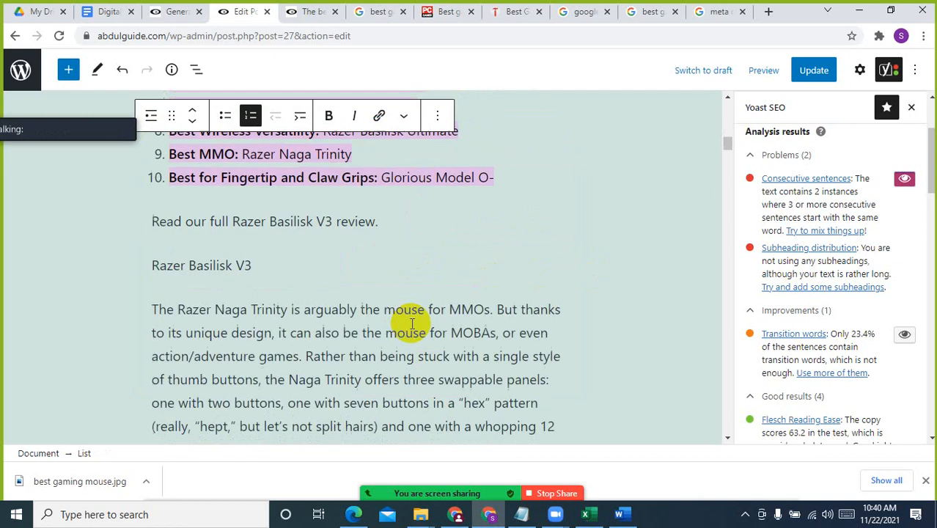
scroll(411, 321, "down", 3)
scroll(286, 297, "up", 2)
left_click(227, 196)
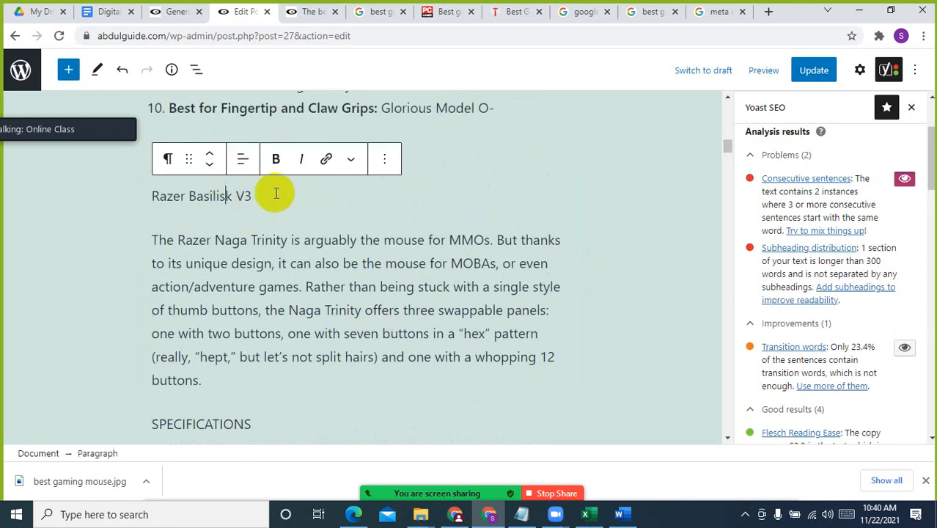
left_click_drag(272, 194, 142, 193)
left_click(169, 161)
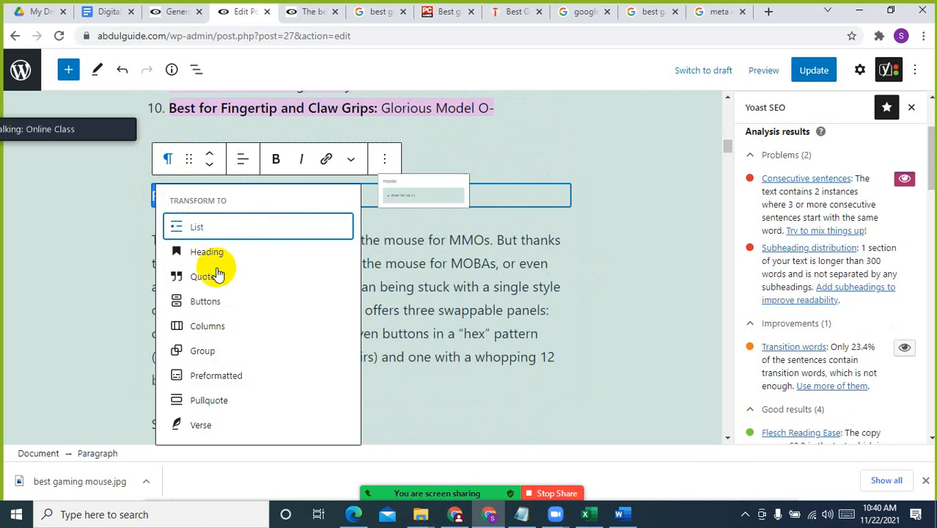
left_click(227, 252)
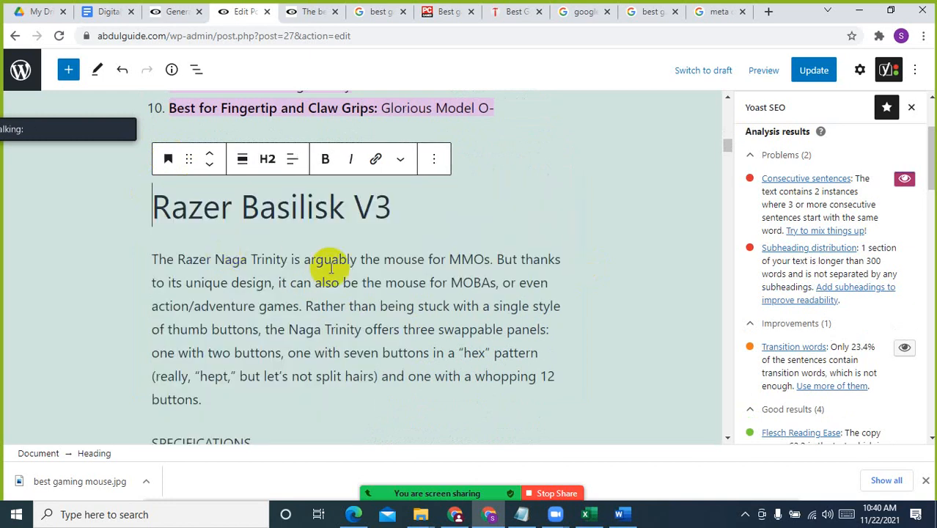
left_click(429, 309)
Convert the "7. Corsair Dark Core RGB Pro SE" paragraph into a heading
scroll(346, 356, "down", 4)
scroll(248, 326, "down", 12)
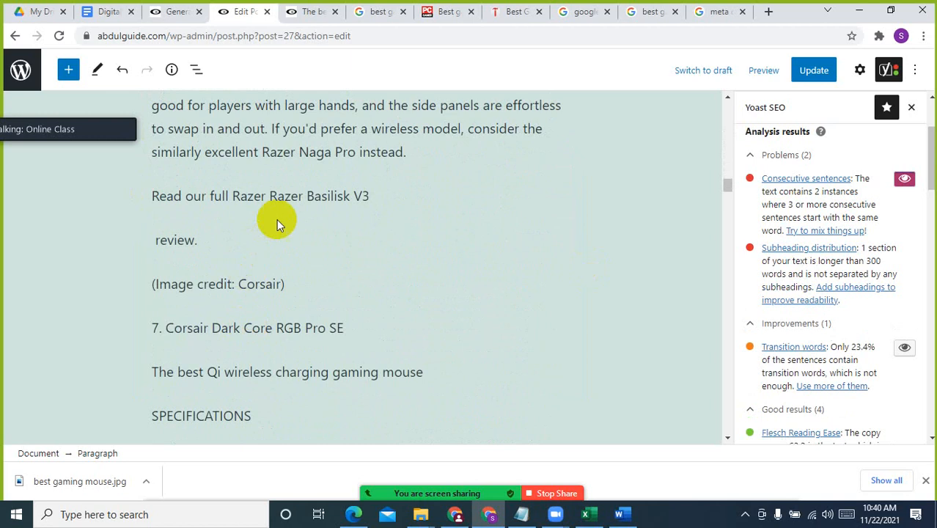
scroll(272, 308, "down", 2)
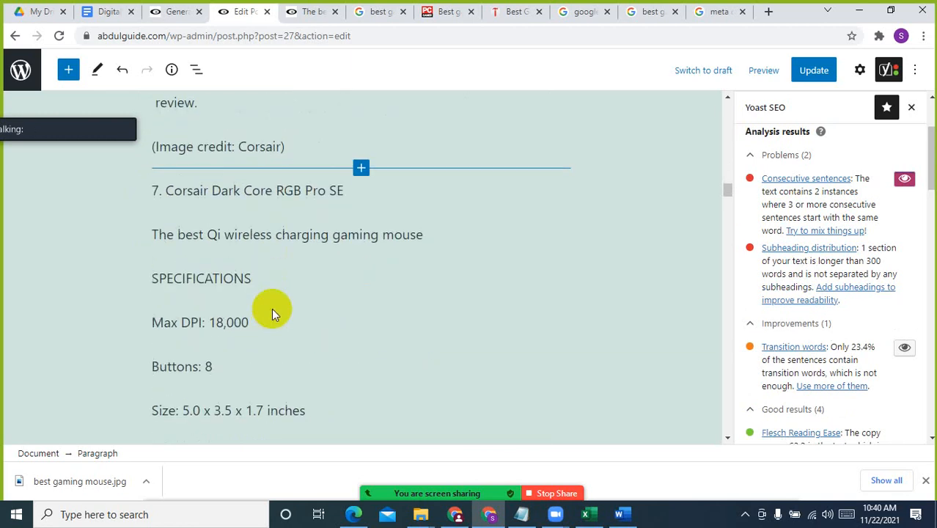
left_click(273, 190)
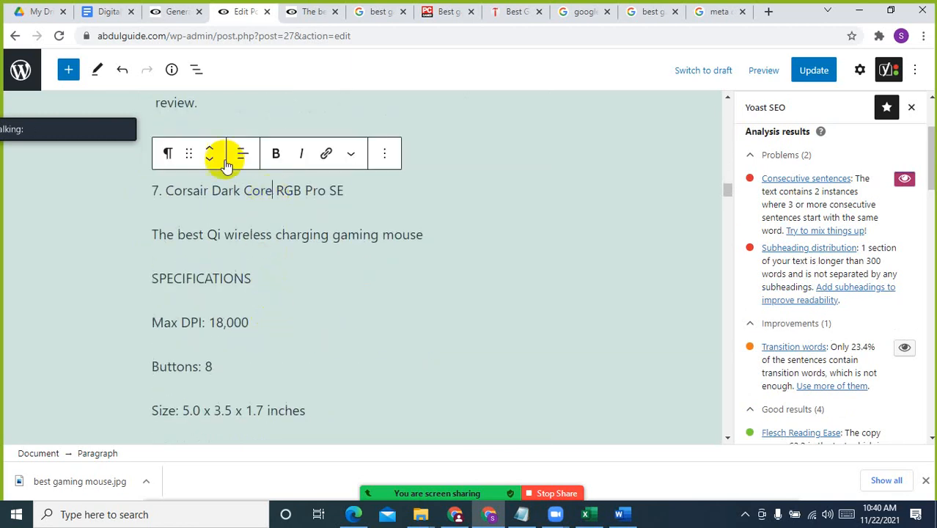
left_click(169, 152)
left_click(194, 245)
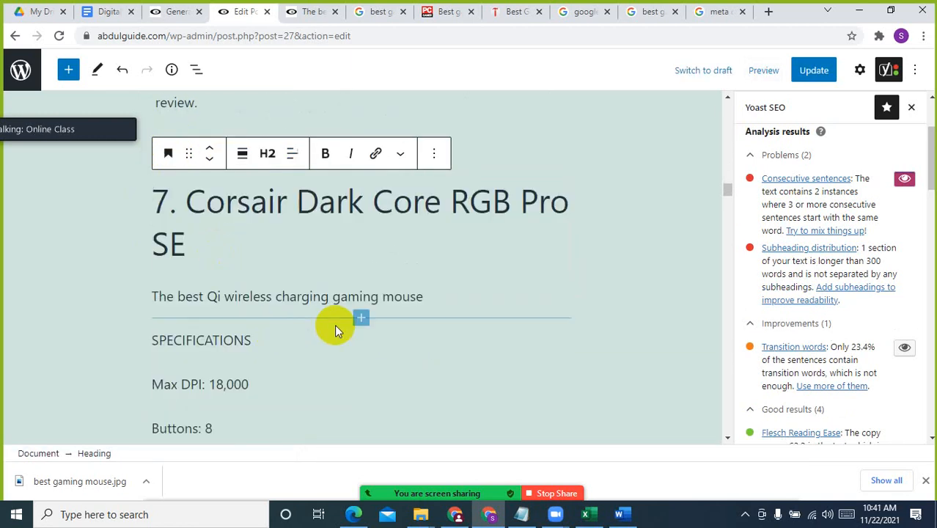
left_click(334, 324)
Remove the consecutive sentences highlight from the article and delete the "Advertisement" text above the Corsair Dark Core Pro RGB SE description
scroll(334, 324, "down", 3)
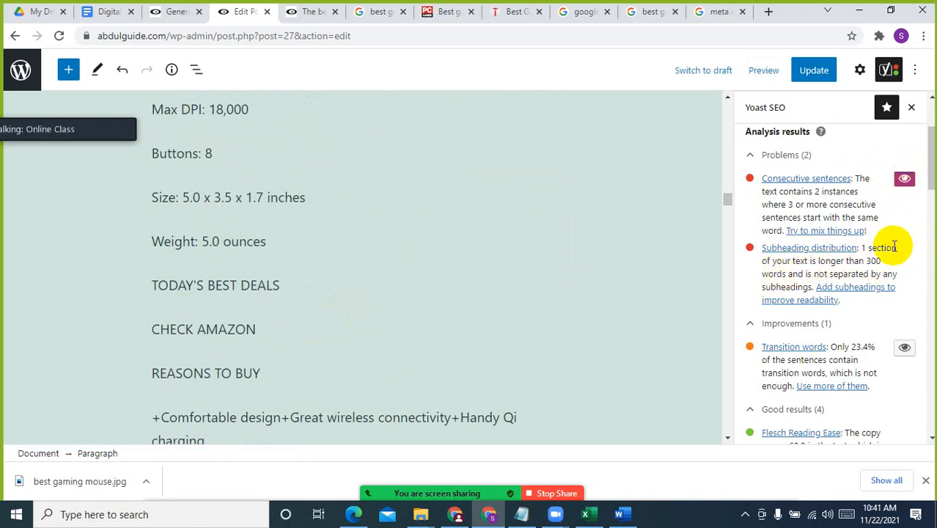
left_click(906, 188)
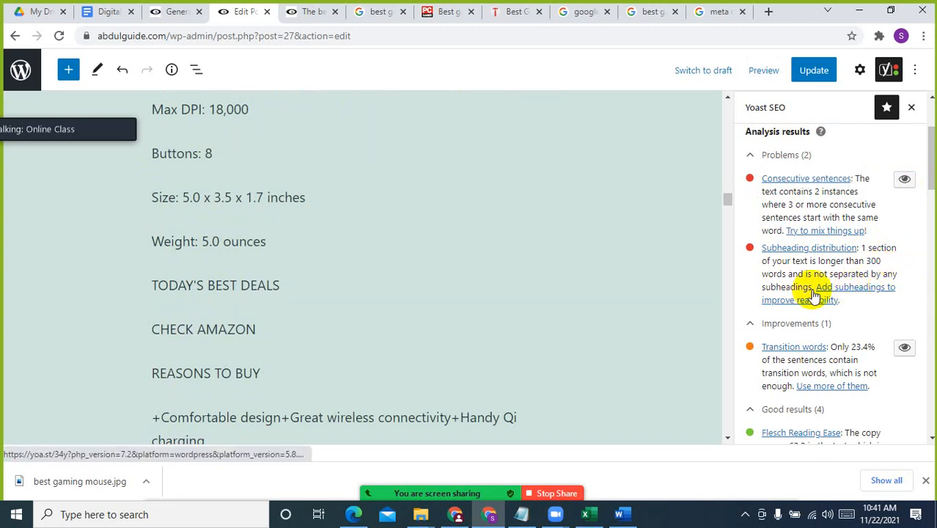
scroll(159, 253, "up", 4)
scroll(263, 291, "down", 1)
scroll(263, 292, "down", 3)
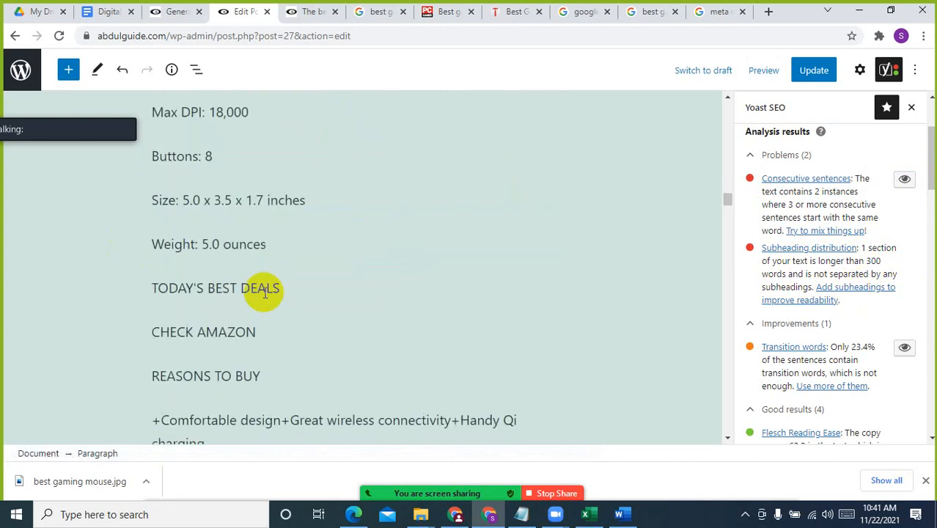
scroll(264, 292, "up", 3)
scroll(263, 292, "down", 7)
scroll(262, 294, "down", 5)
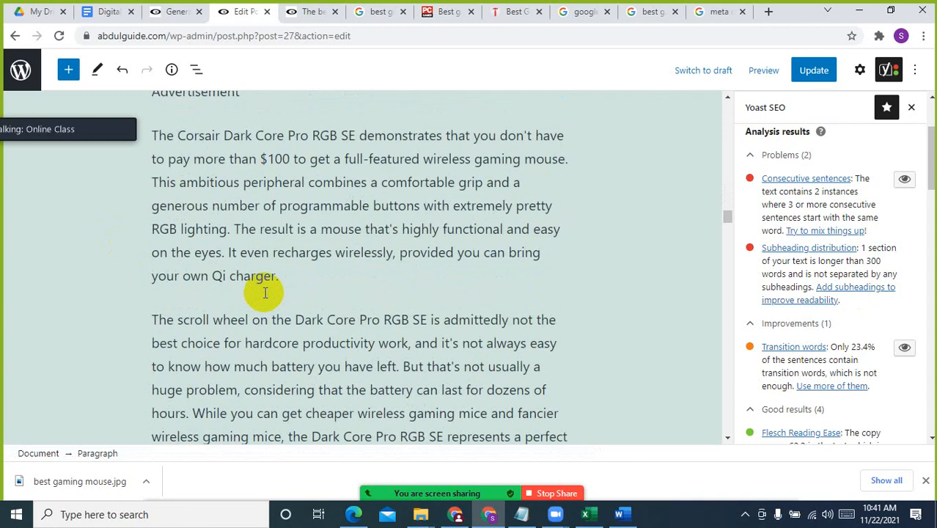
scroll(258, 293, "up", 4)
left_click_drag(263, 241, 121, 226)
key("BackSpace")
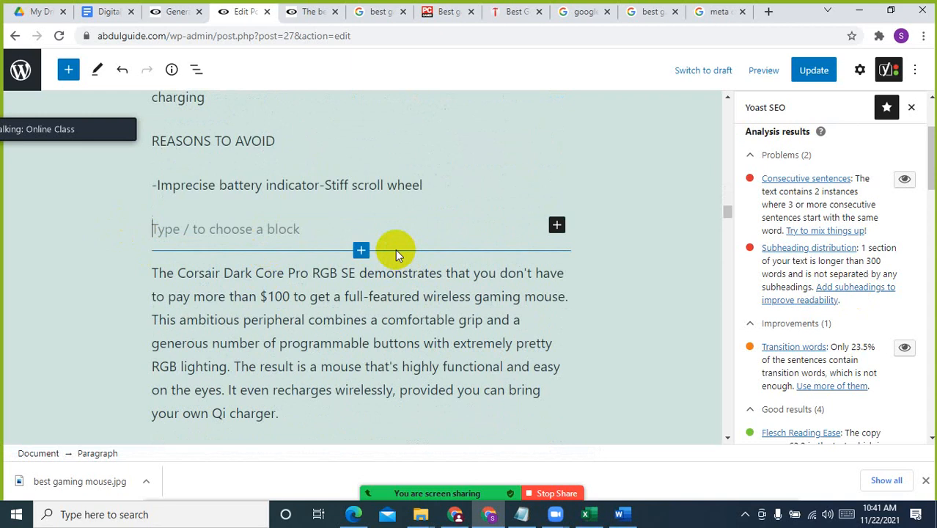
Convert the "Read our full Corsair Dark Core Pro RGB SE review." paragraph into a heading
scroll(395, 249, "down", 4)
scroll(376, 342, "down", 2)
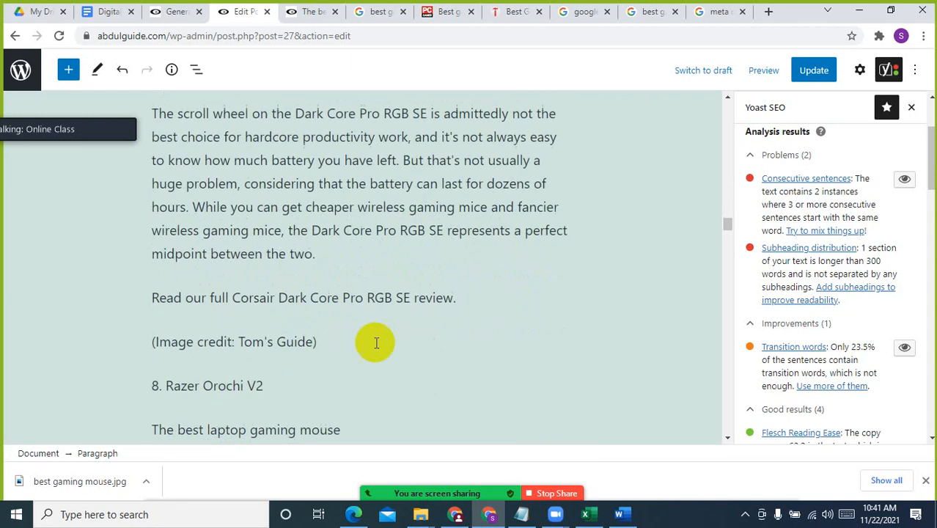
left_click(424, 299)
left_click(170, 262)
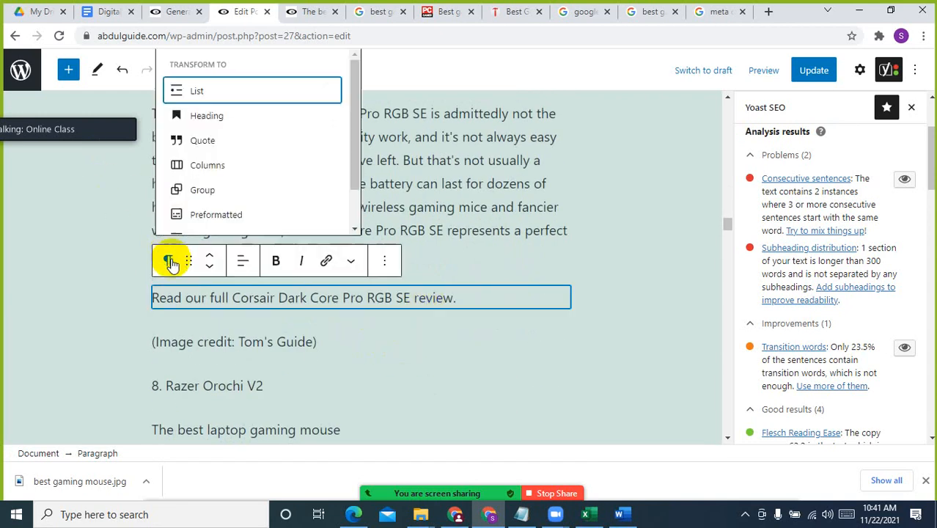
left_click(213, 111)
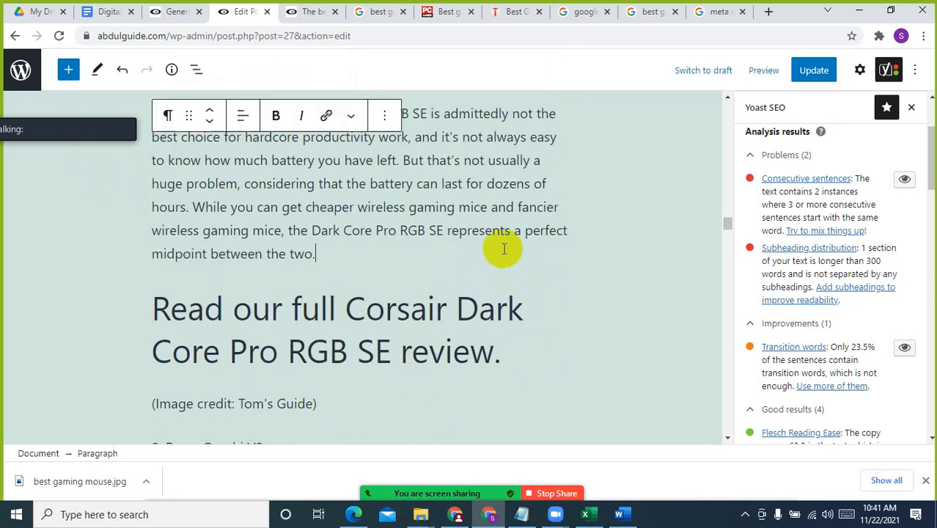
Convert the Razer Orochi V2 specification lines, from Max DPI to Weight, into a bulleted list
scroll(357, 312, "down", 3)
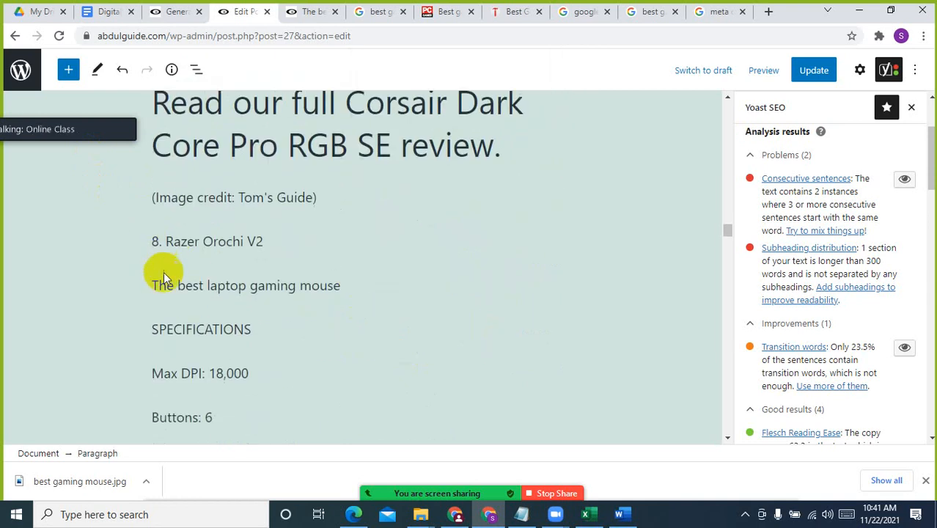
scroll(159, 344, "down", 1)
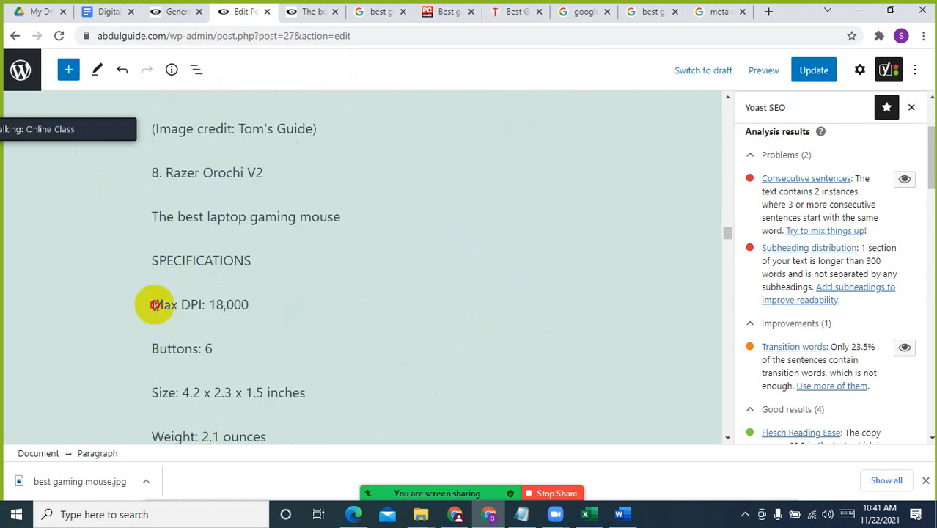
left_click(152, 304)
scroll(275, 386, "down", 2)
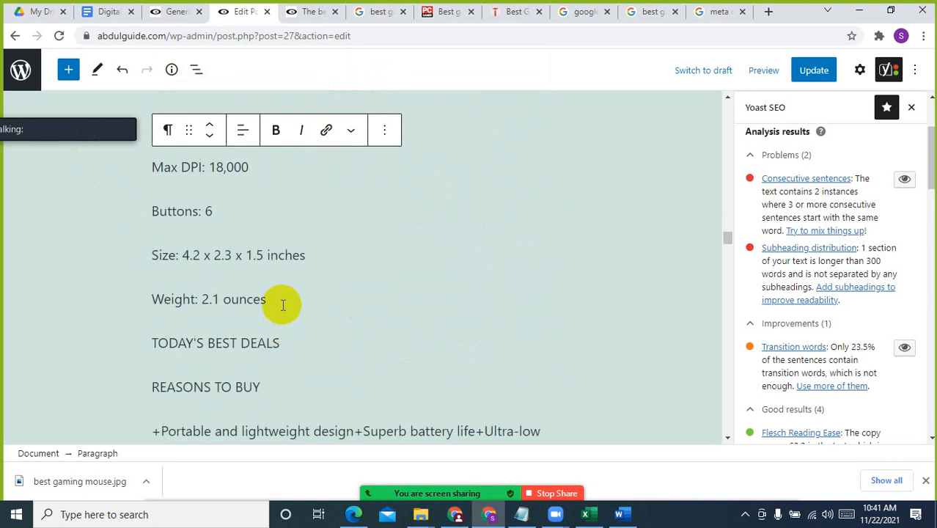
left_click(280, 303, "shift")
left_click(172, 129)
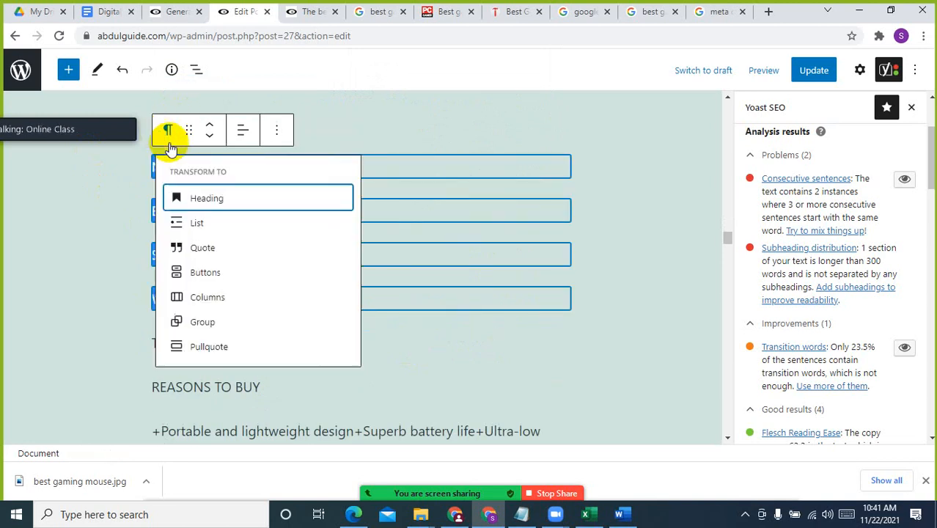
left_click(206, 225)
scroll(301, 306, "up", 1)
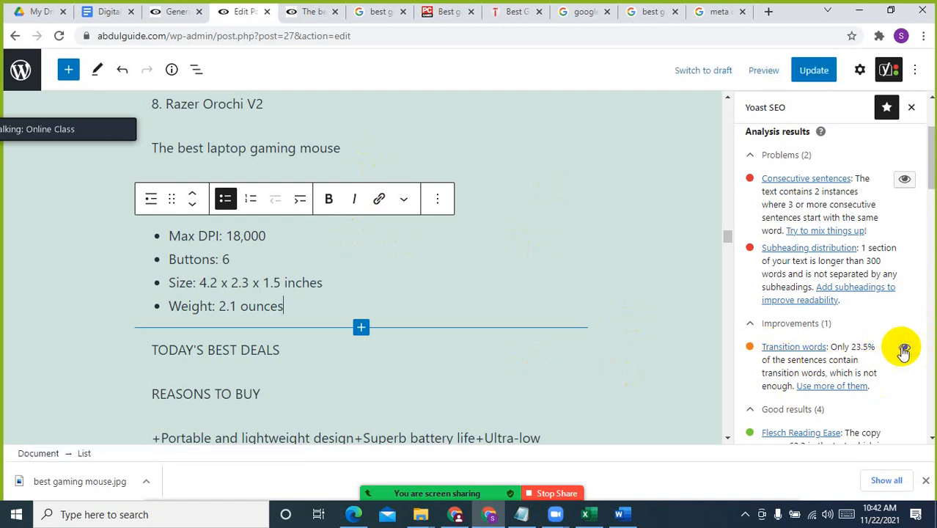
Highlight the transition word sentences in the article and read Yoast's help page on what transition words are
left_click(903, 349)
scroll(513, 352, "up", 5)
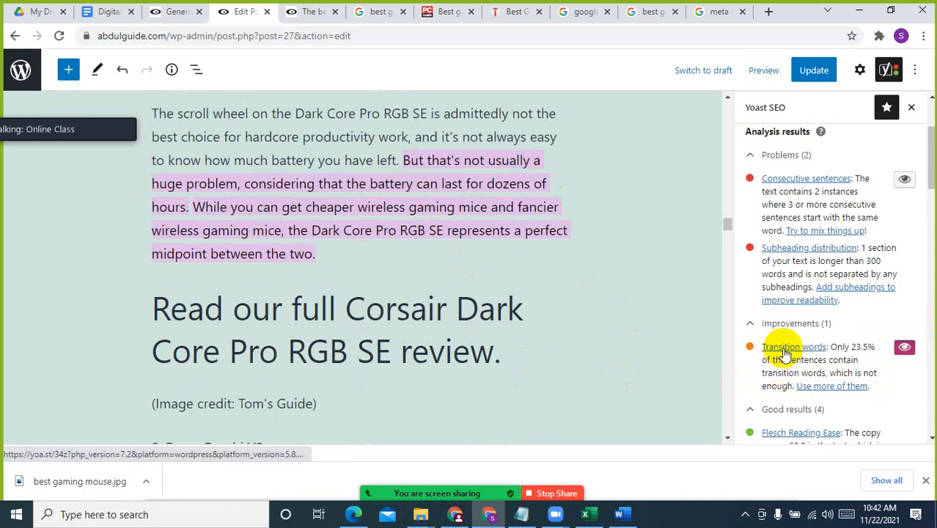
left_click(785, 353)
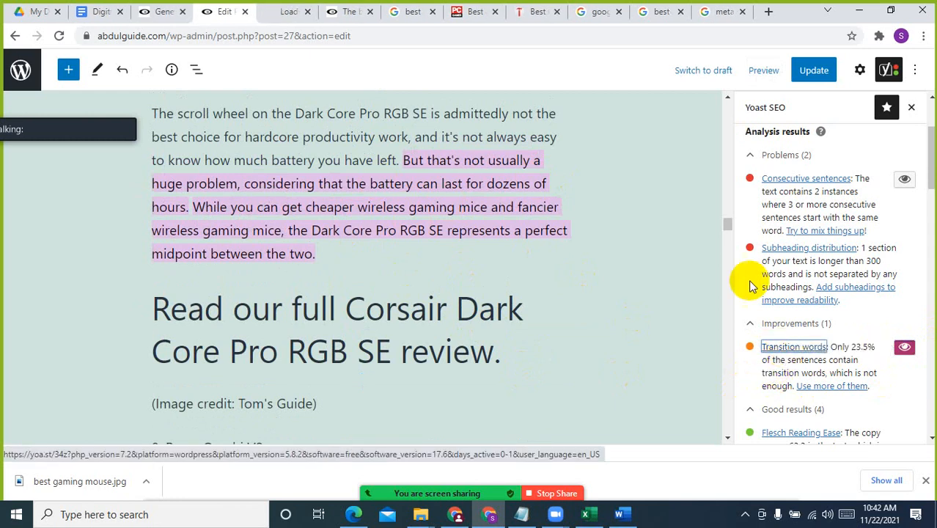
left_click(314, 10)
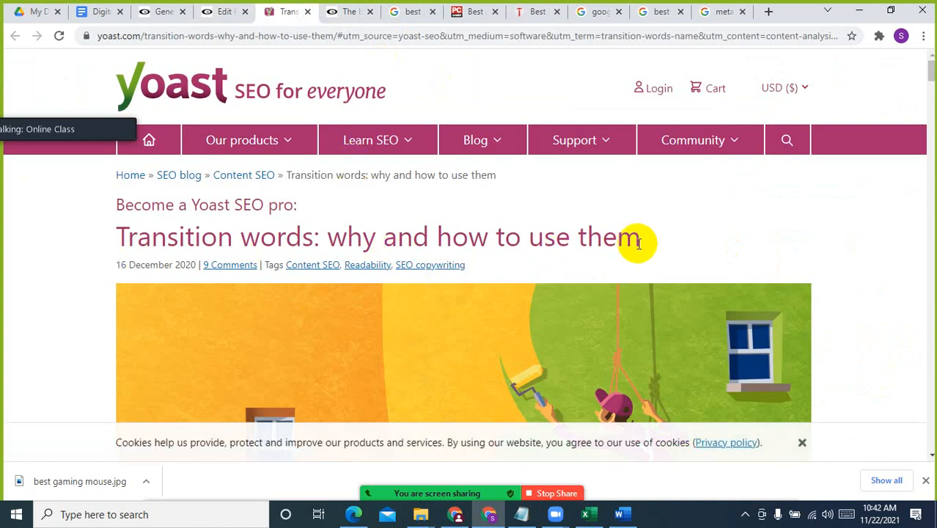
scroll(639, 253, "down", 3)
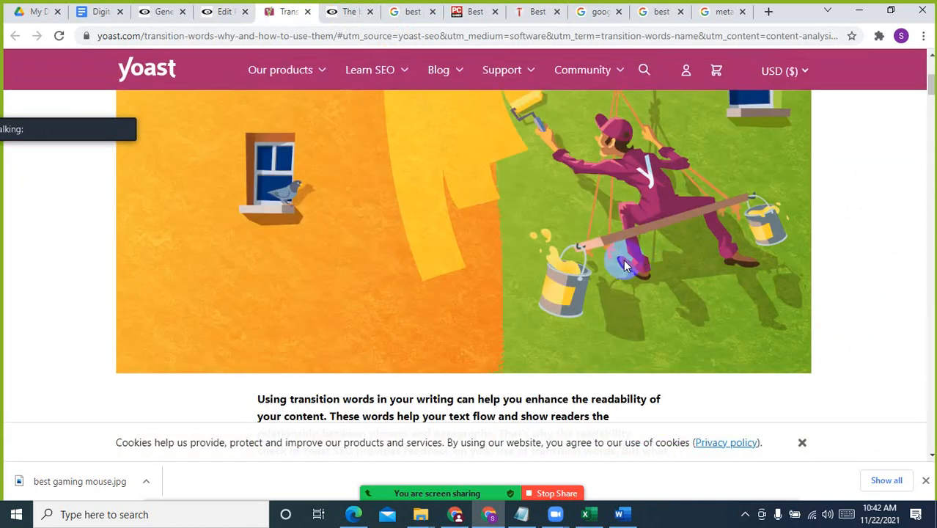
scroll(623, 261, "up", 2)
scroll(623, 259, "down", 5)
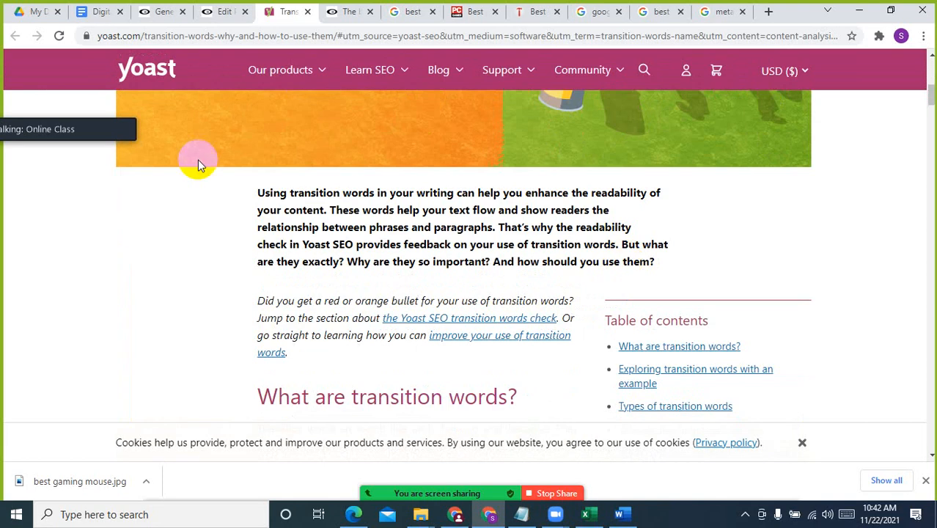
scroll(352, 282, "down", 2)
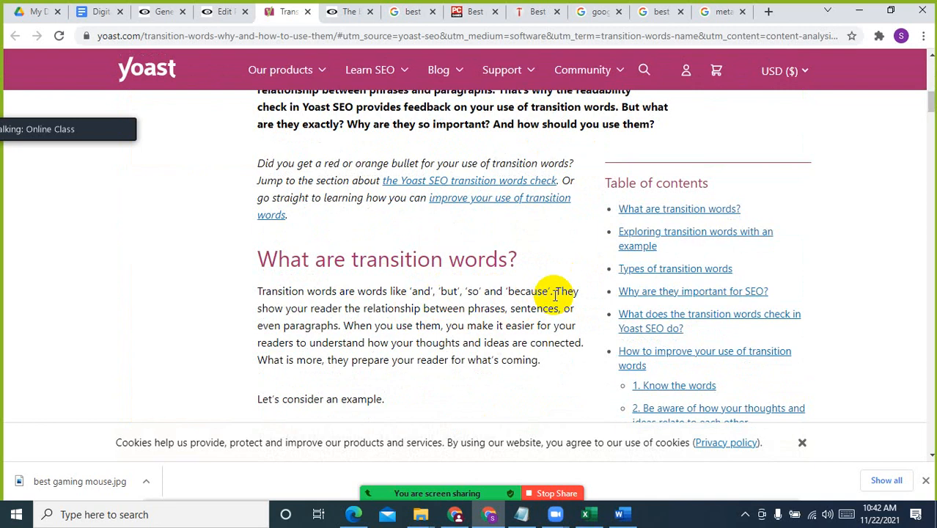
scroll(555, 294, "down", 3)
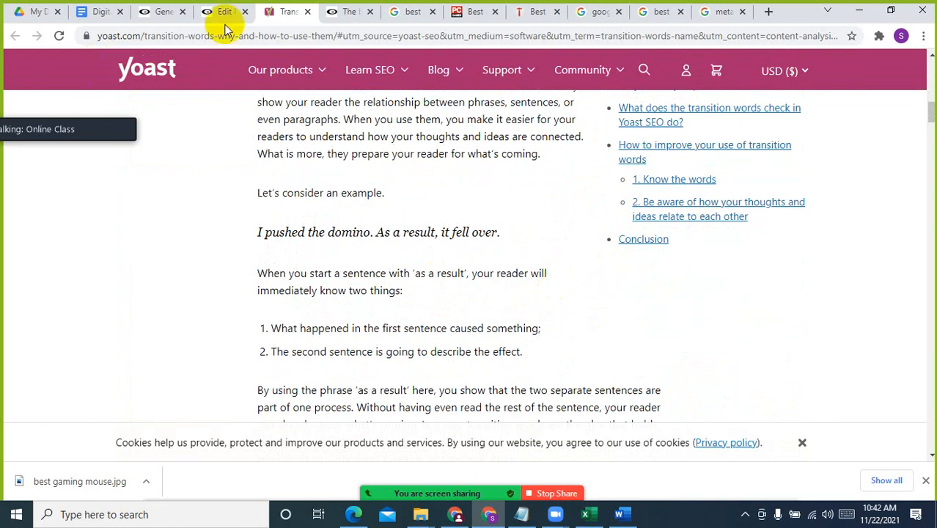
Return to the post editor and examine the highlighted Corsair Dark Core sentences and the readability analysis results
left_click(212, 9)
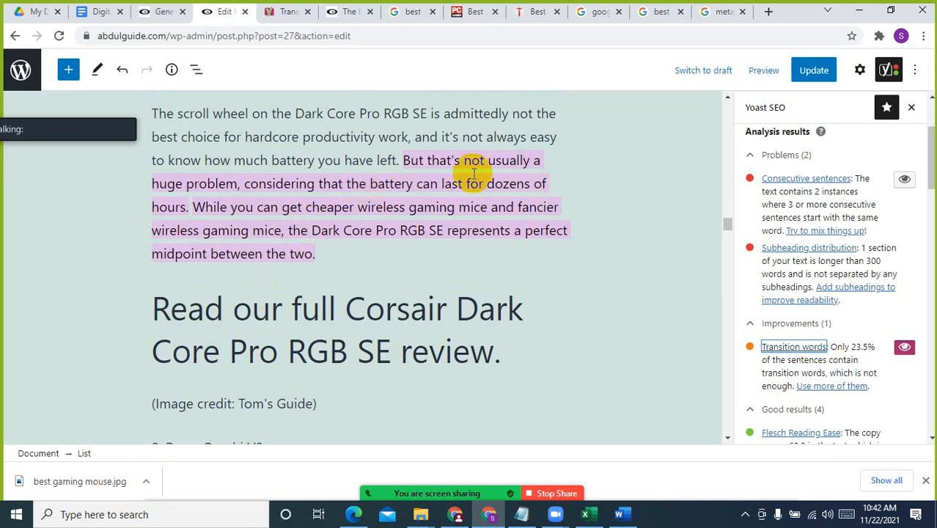
left_click(423, 163)
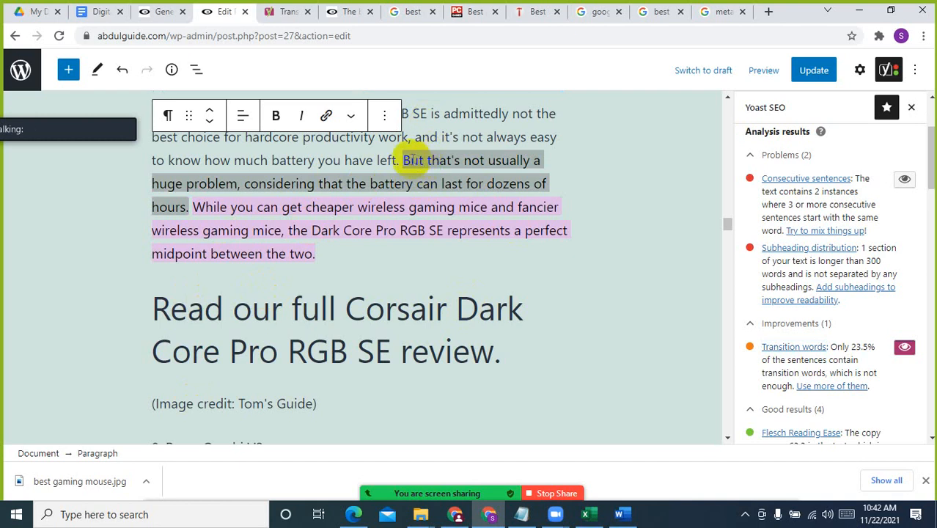
left_click(375, 205)
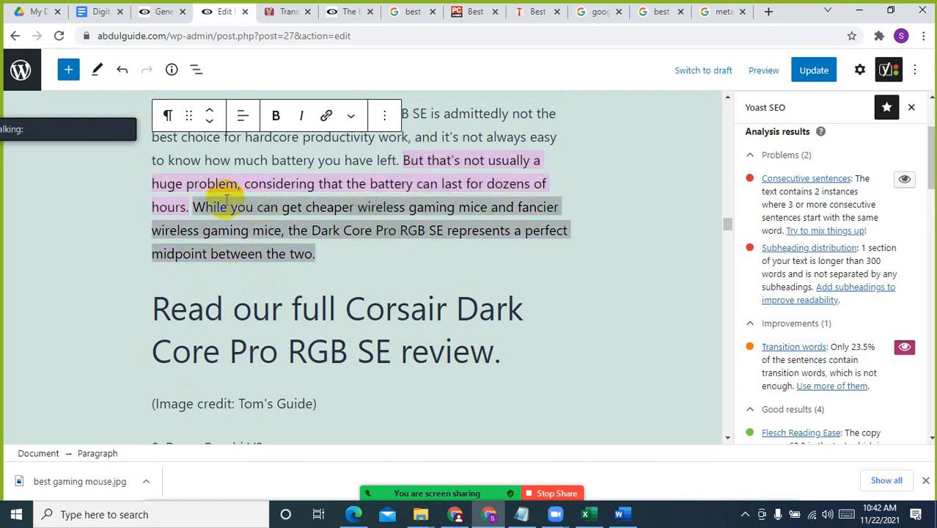
scroll(836, 355, "down", 2)
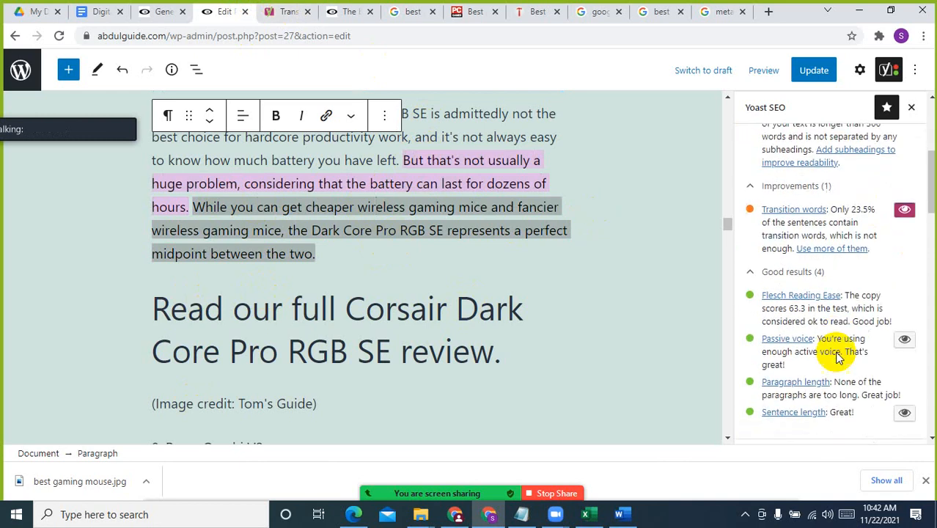
scroll(838, 355, "up", 4)
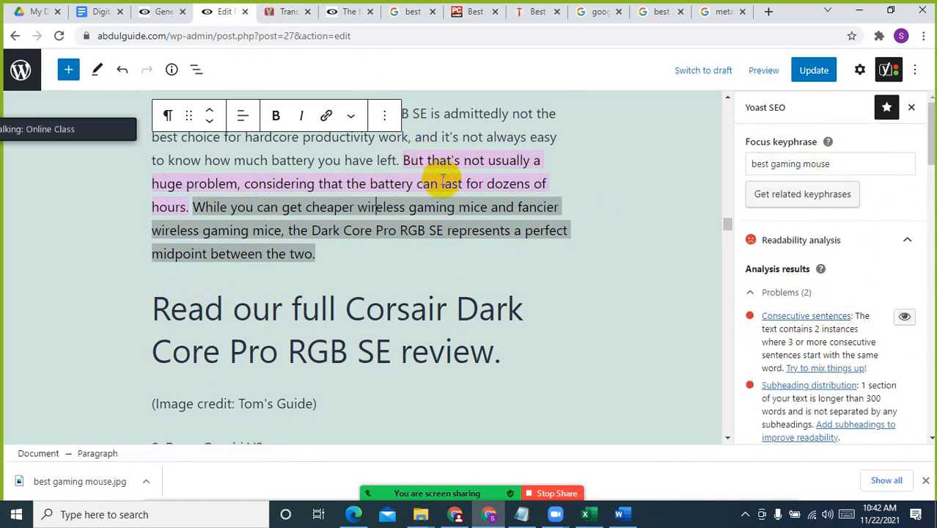
scroll(352, 323, "down", 5)
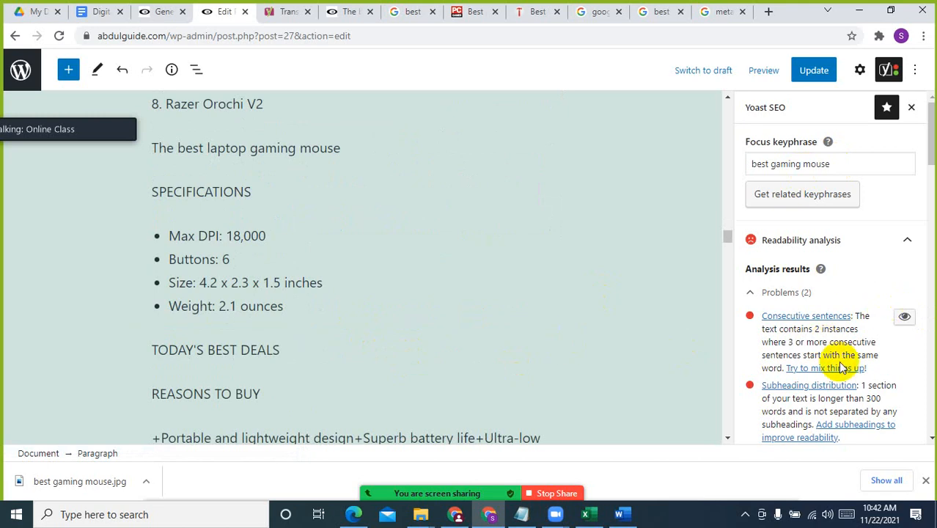
scroll(839, 367, "down", 2)
left_click(351, 297)
scroll(608, 375, "down", 3)
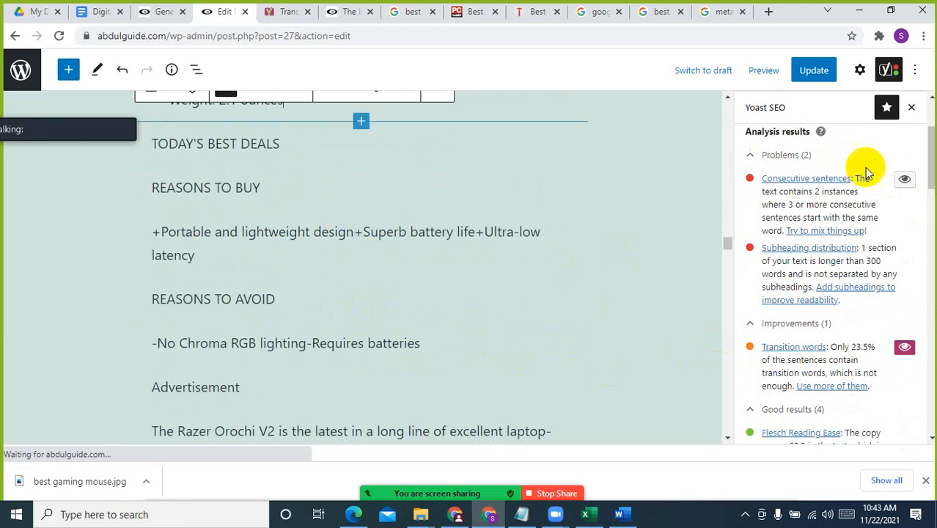
scroll(876, 205, "up", 3)
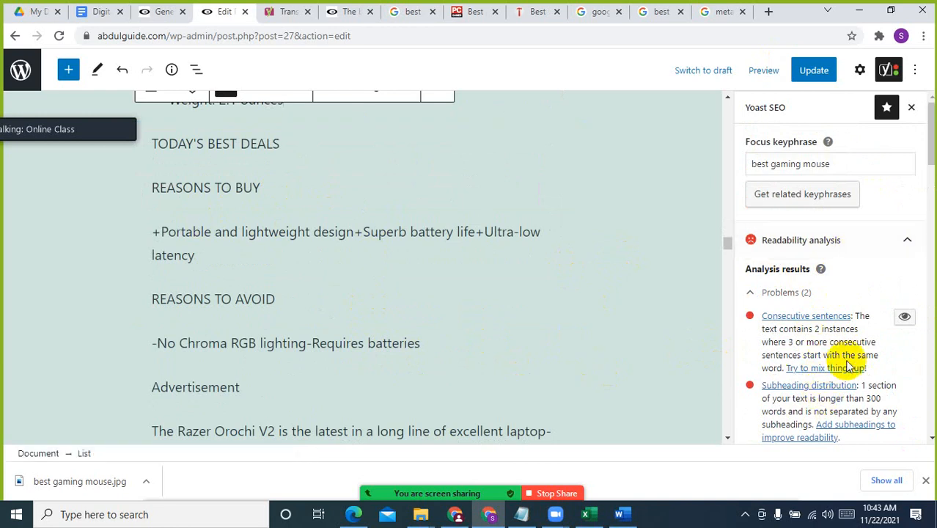
scroll(848, 367, "down", 2)
Switch the transition words highlight off and on again for the article text
left_click(903, 346)
scroll(905, 347, "down", 2)
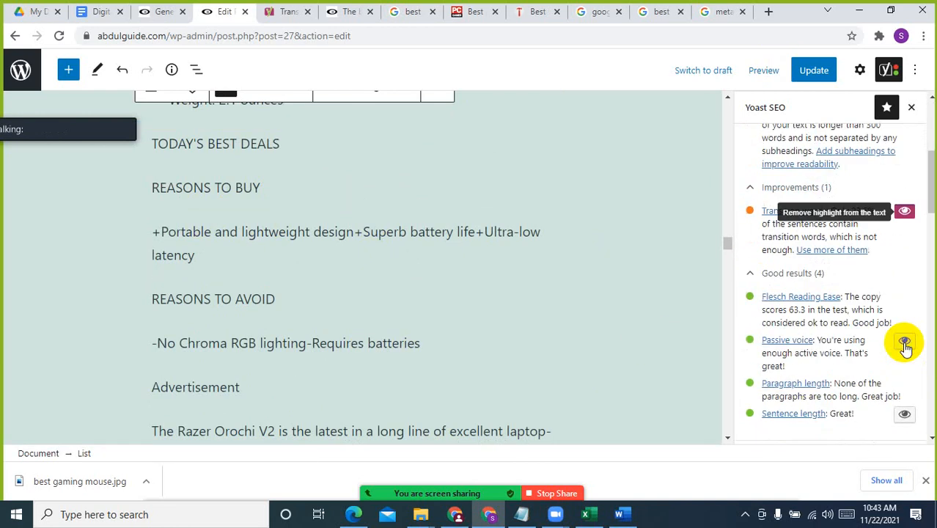
scroll(861, 347, "up", 3)
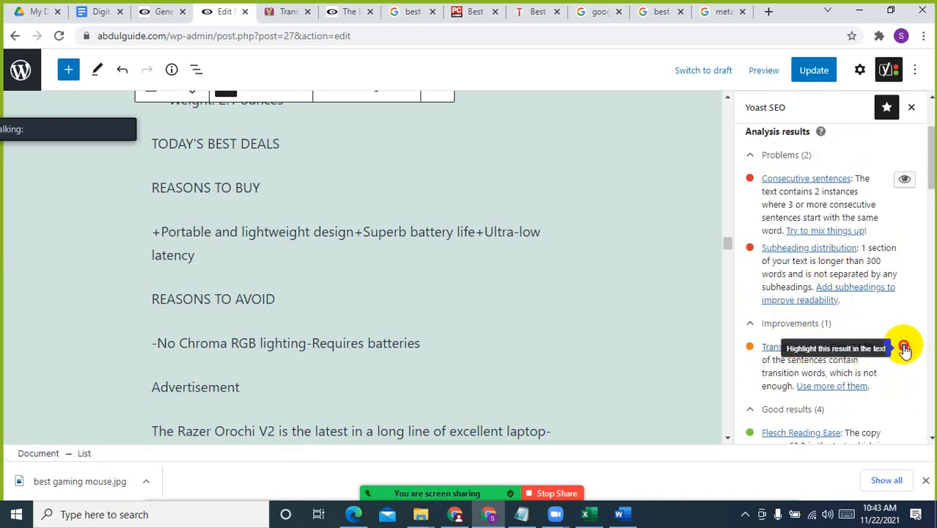
Delete the transition word "But" before "thanks to its unique design" in the Razer Naga Trinity description
scroll(408, 288, "up", 20)
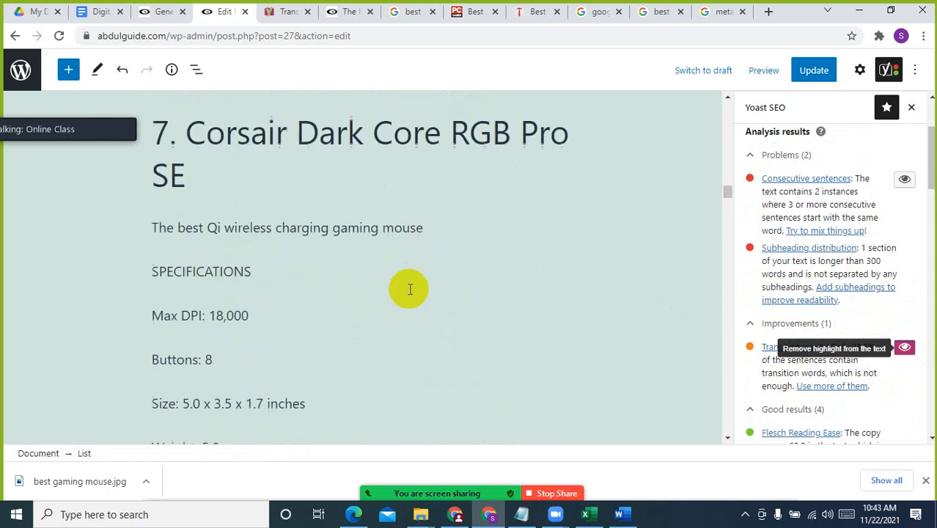
left_click(234, 192)
left_click(178, 285)
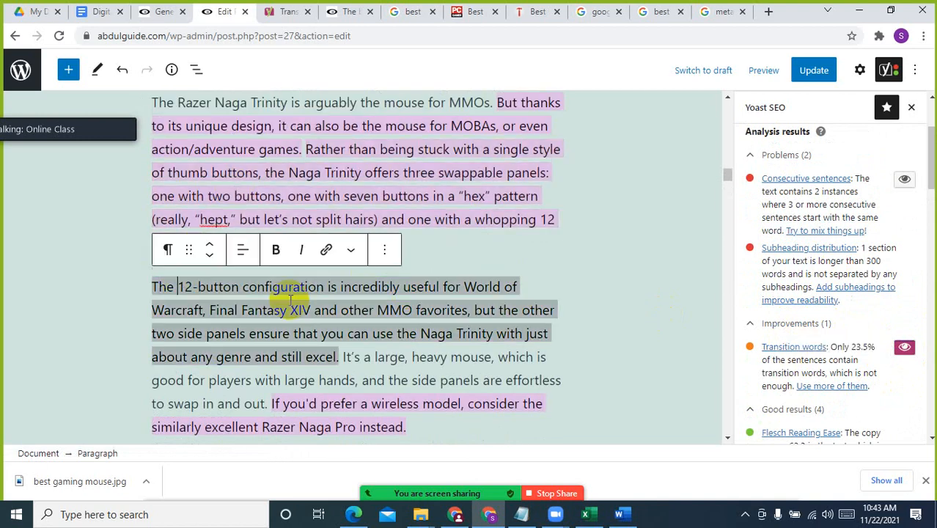
scroll(305, 304, "up", 1)
left_click(517, 173)
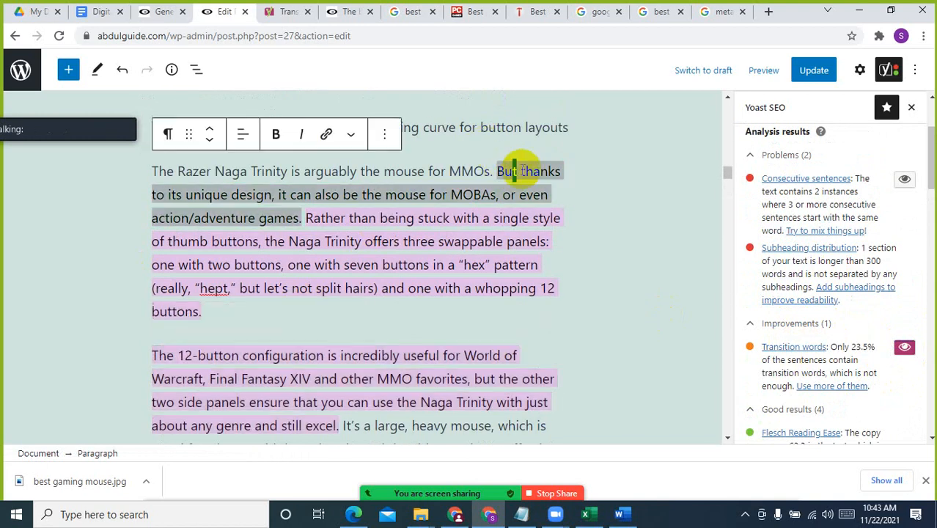
key("BackSpace")
key("BackSpace")
key("BackSpace")
key("BackSpace")
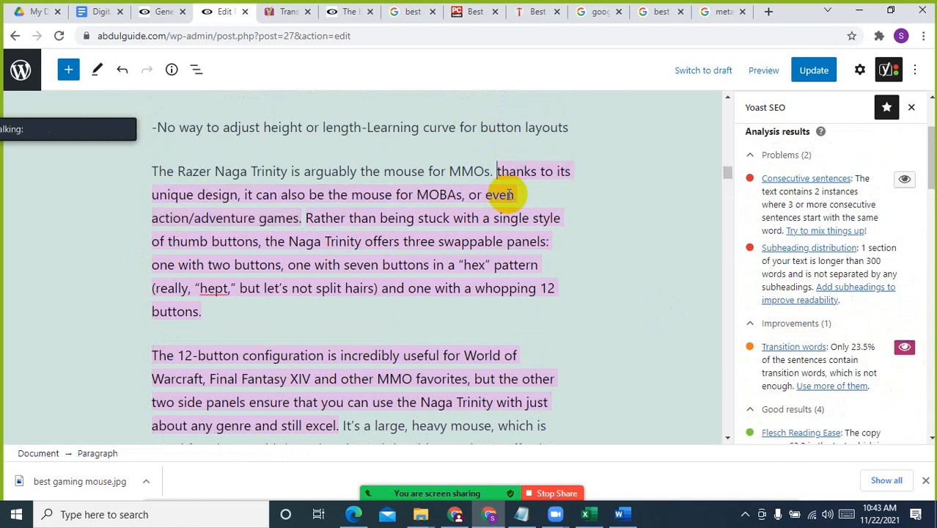
Delete "Rather than being" and the "but" before "let's not split hairs" from the Naga Trinity swappable panels sentence
left_click(486, 238)
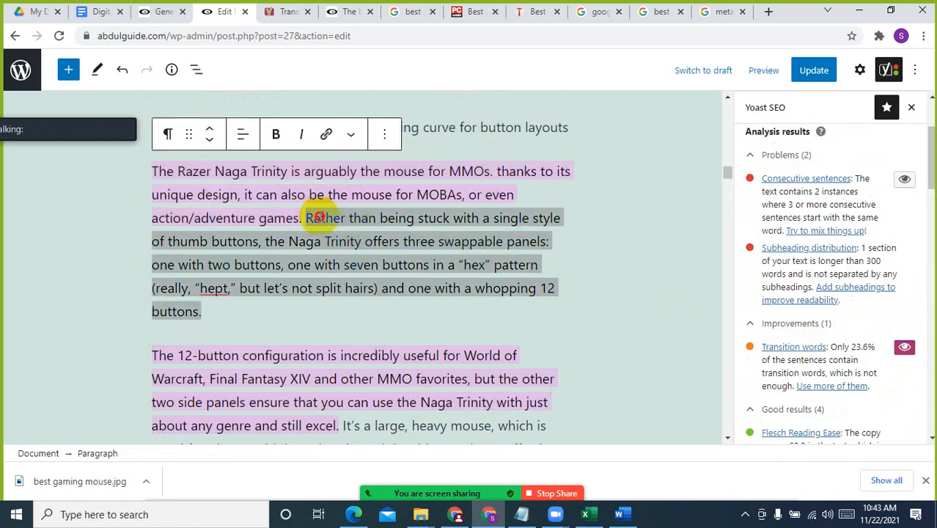
left_click_drag(308, 217, 416, 217)
key("BackSpace")
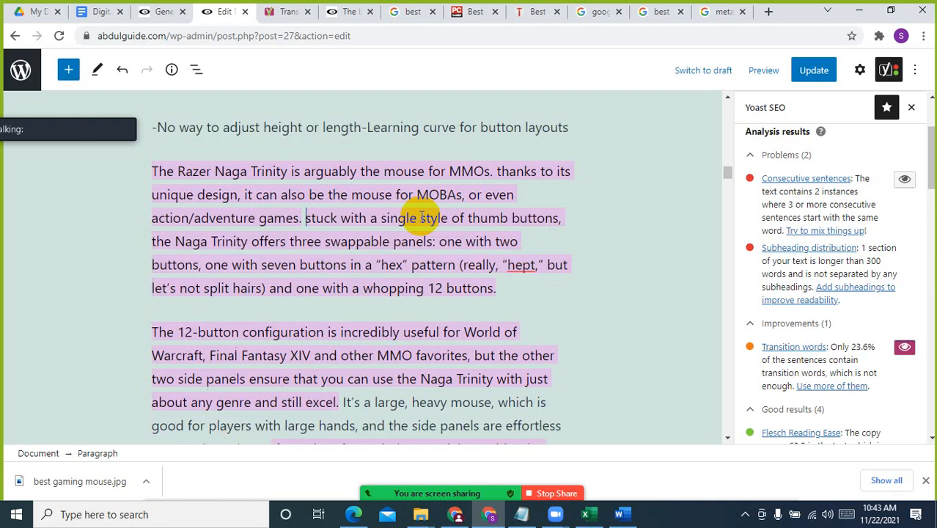
left_click_drag(544, 265, 572, 266)
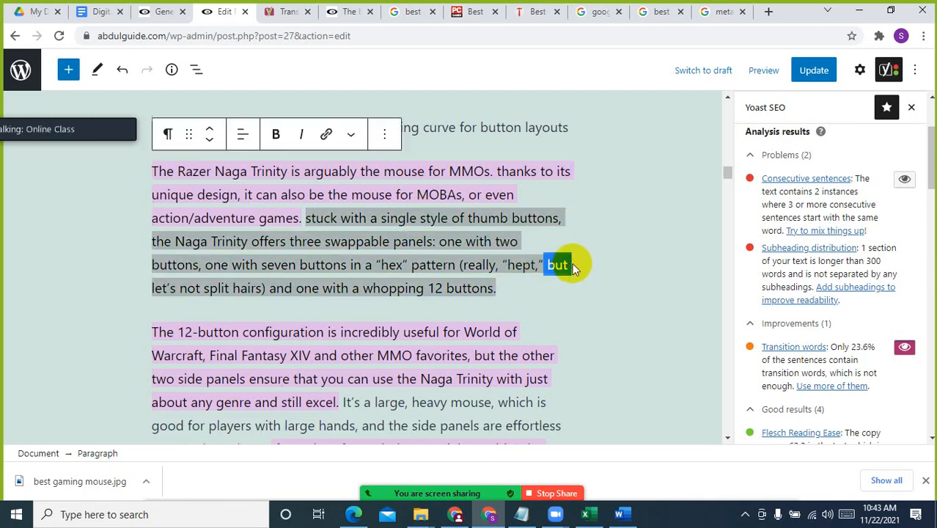
key("BackSpace")
left_click(462, 312)
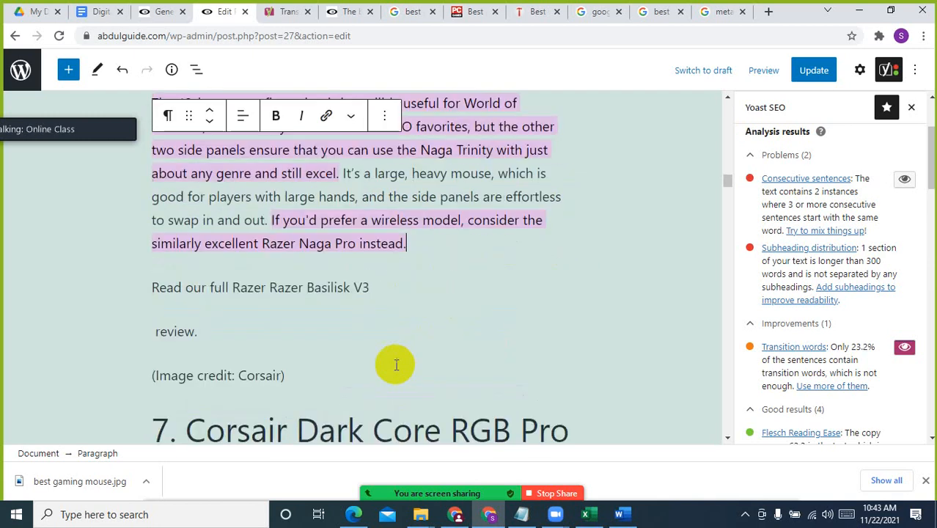
Delete "If you'd" from the start of the wireless model sentence in the Naga Trinity description
left_click(380, 219)
left_click(464, 219)
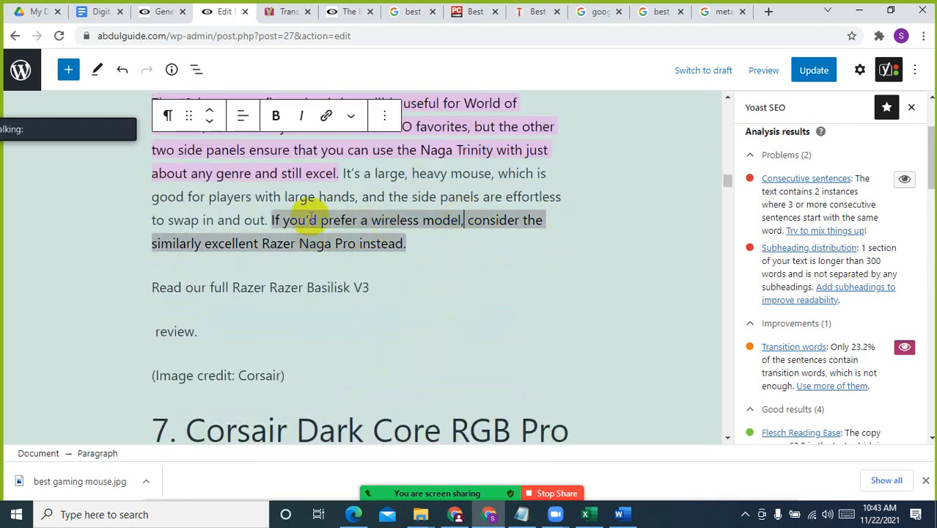
left_click(284, 221)
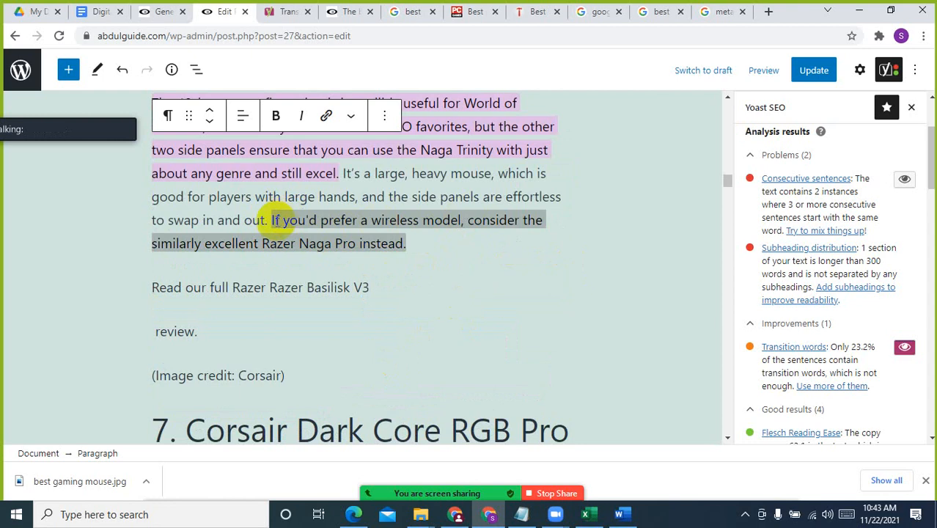
left_click_drag(272, 219, 311, 213)
key("BackSpace")
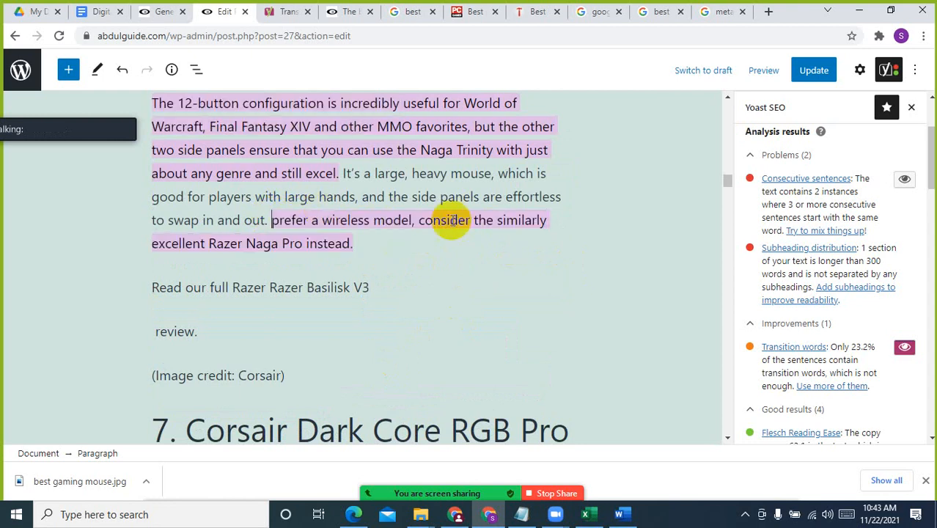
left_click(465, 281)
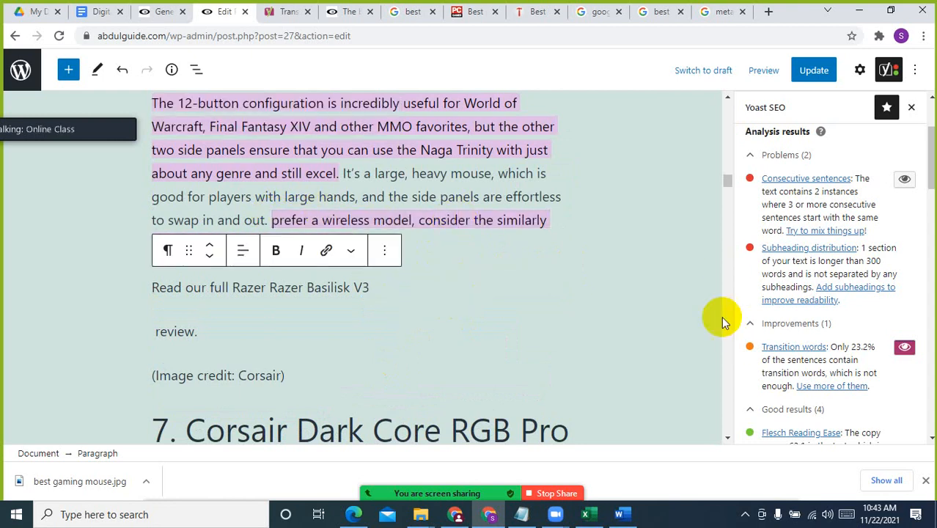
Delete the rest of the sentence, "prefer a wireless model, consider the similarly excellent Razer Naga Pro instead."
left_click(556, 202)
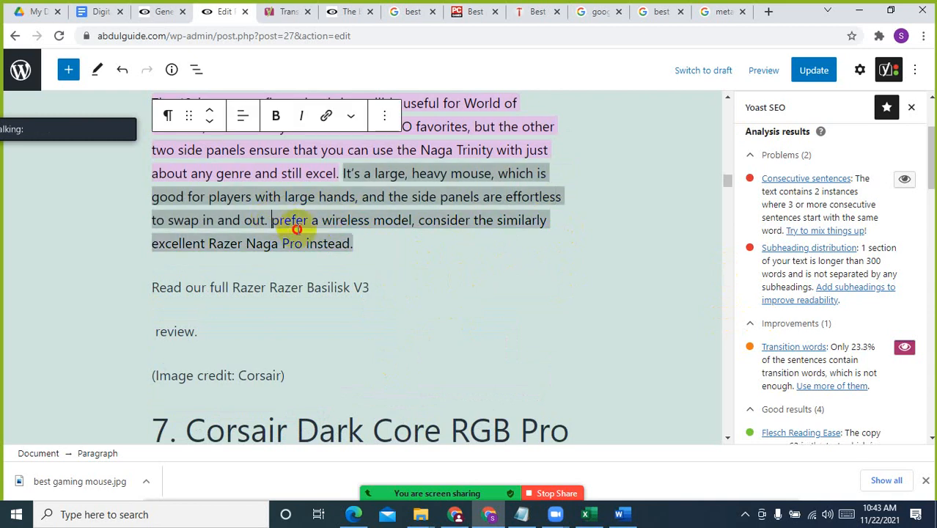
left_click_drag(272, 221, 359, 251)
key("BackSpace")
scroll(448, 289, "up", 2)
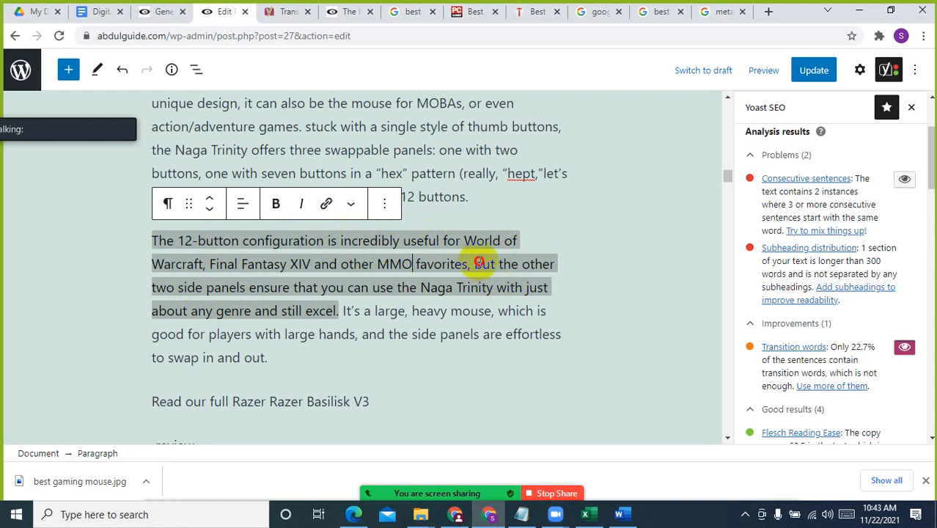
Delete the transition word "but" before "the other two side panels" in the 12-button configuration sentence
double_click(485, 264)
key("BackSpace")
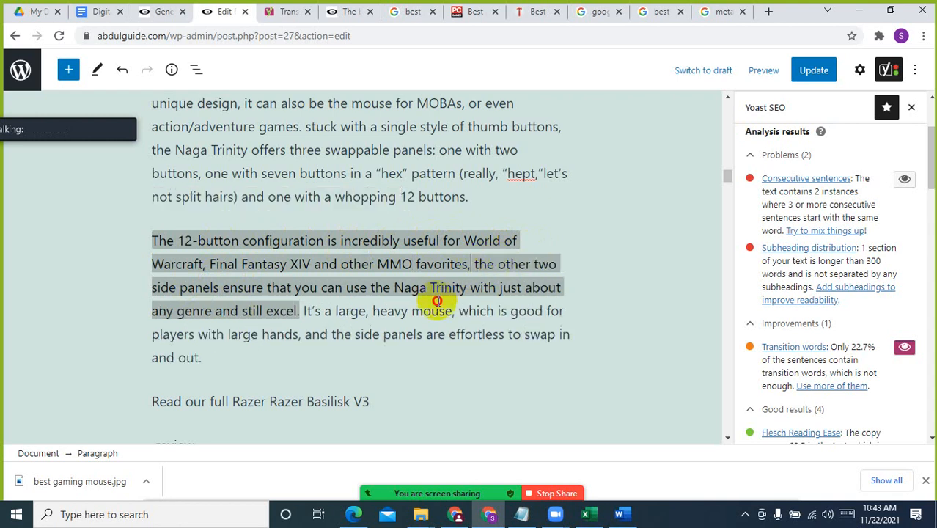
left_click(426, 334)
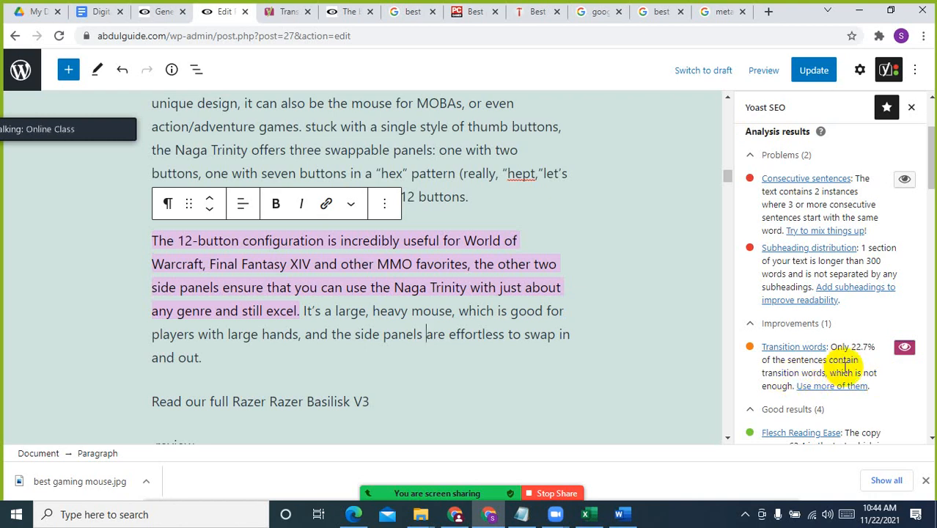
Undo the latest deletions in the Naga Trinity description, restoring "but" and the wireless model sentence
key("ctrl+z")
key("ctrl+z")
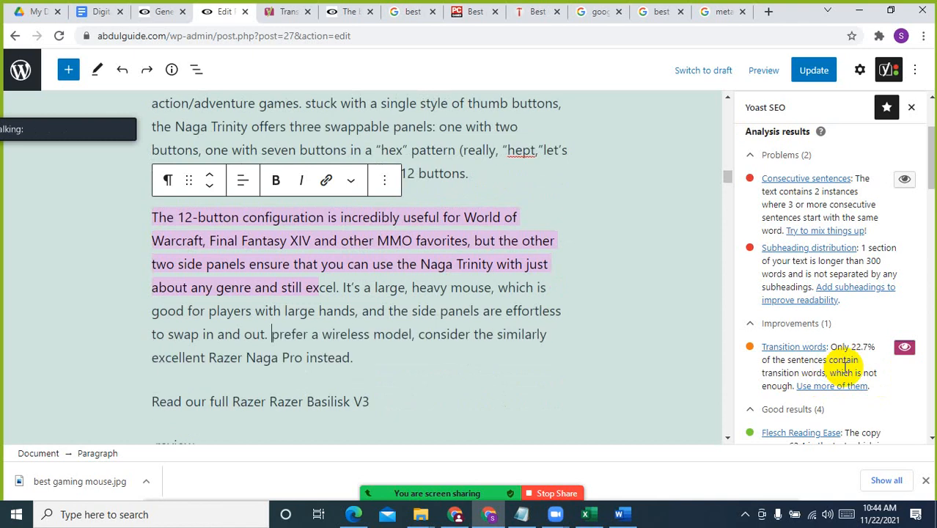
key("ctrl+z")
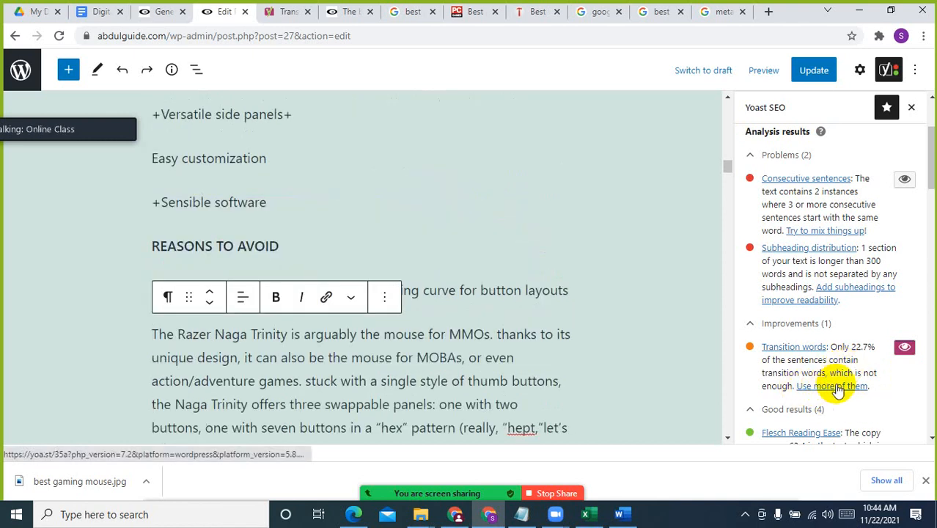
key("ctrl+a")
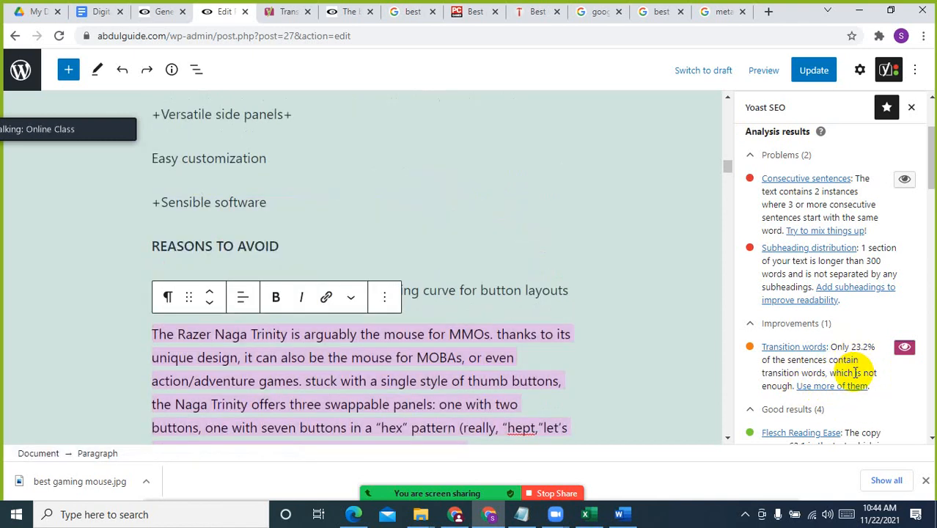
left_click(424, 292)
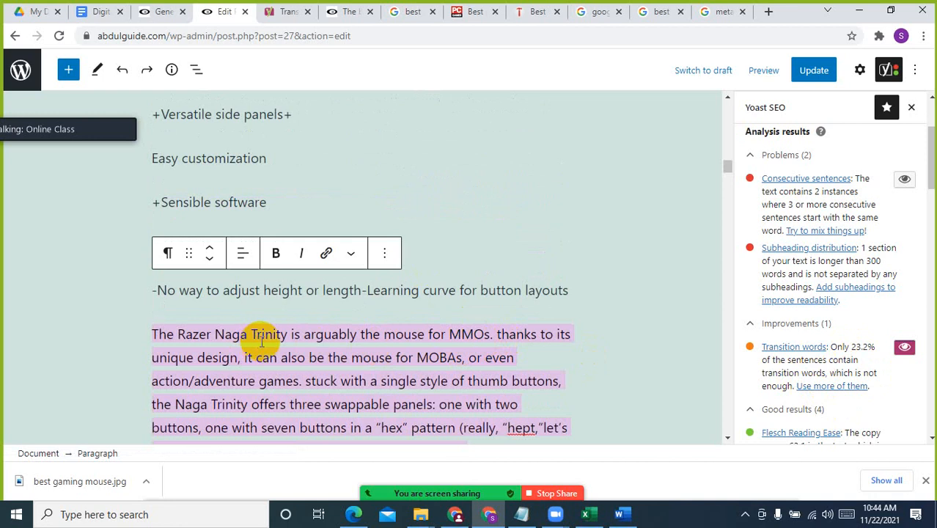
Examine the highlighted transition-word sentences throughout the article, from the introduction through the later product reviews to the end
scroll(260, 341, "up", 12)
scroll(267, 271, "up", 5)
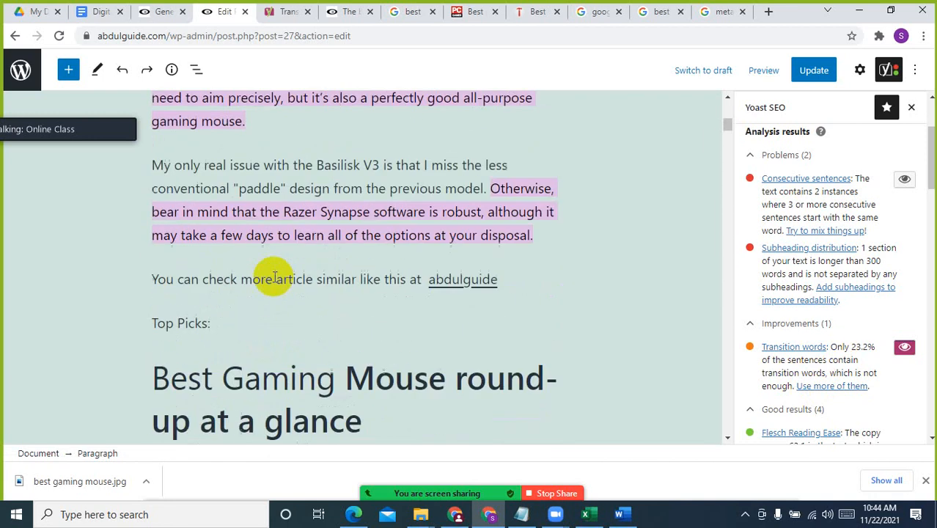
scroll(454, 306, "up", 2)
scroll(425, 378, "down", 15)
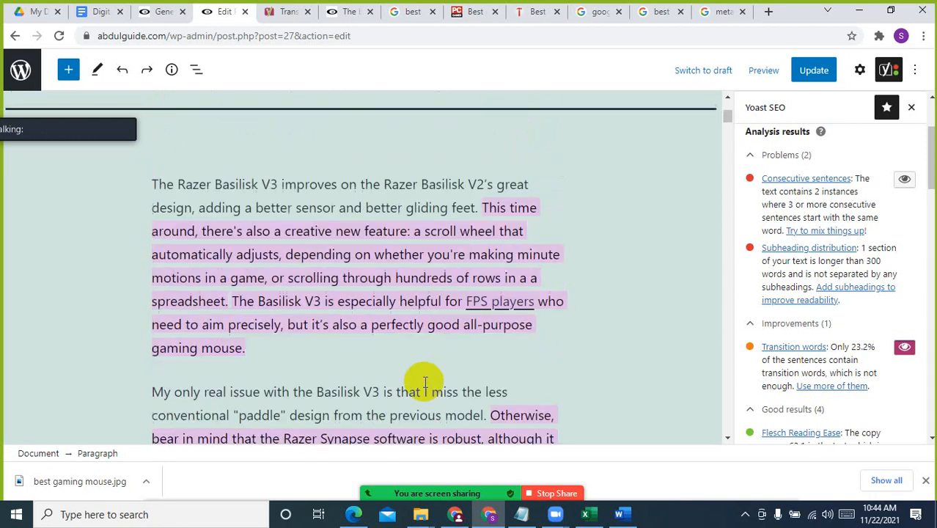
scroll(424, 382, "down", 10)
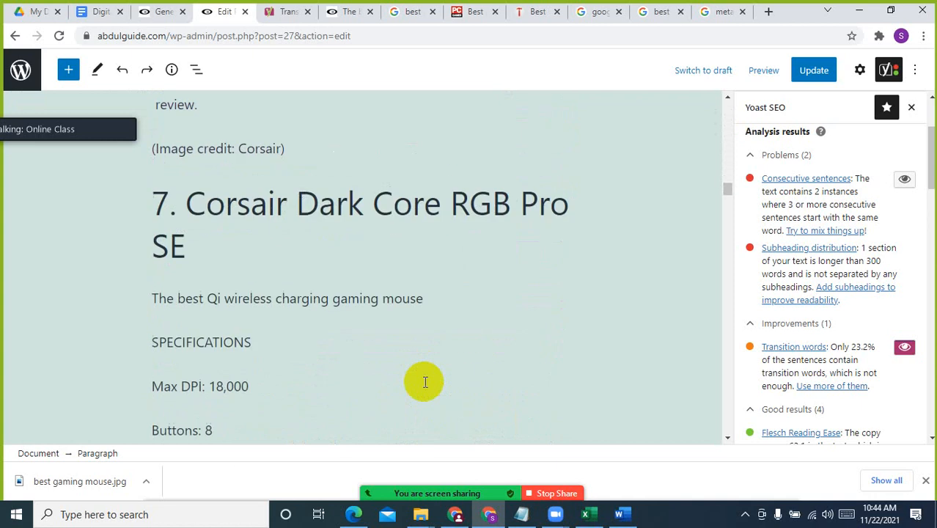
scroll(424, 382, "down", 3)
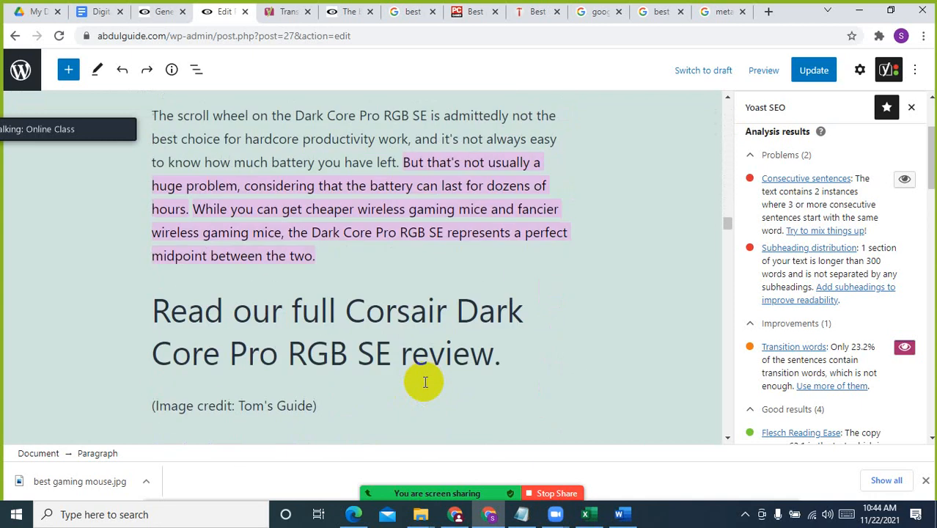
scroll(423, 381, "down", 2)
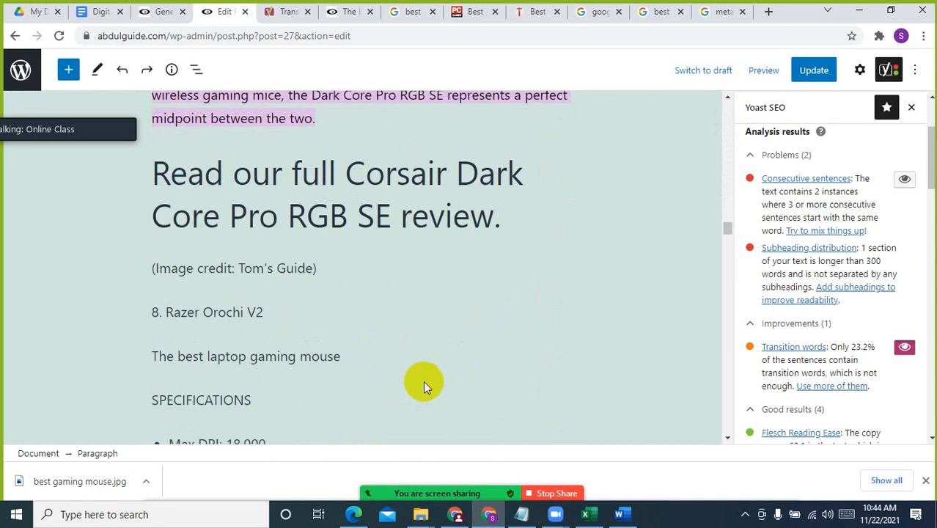
scroll(423, 380, "down", 6)
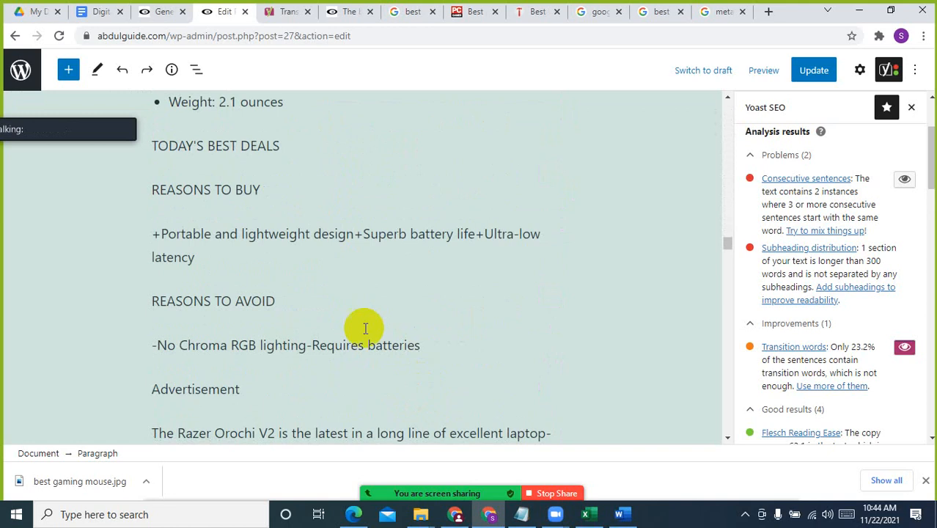
scroll(313, 370, "down", 3)
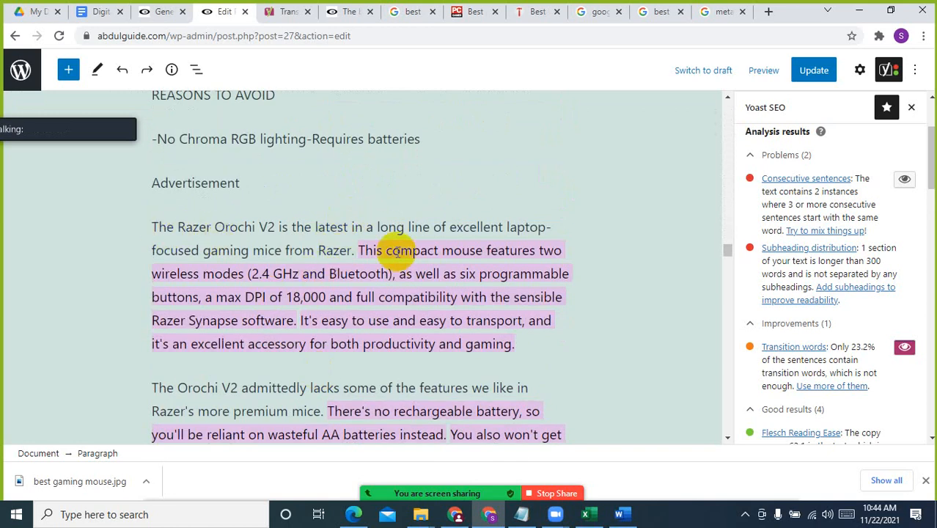
scroll(390, 381, "down", 4)
scroll(391, 385, "down", 15)
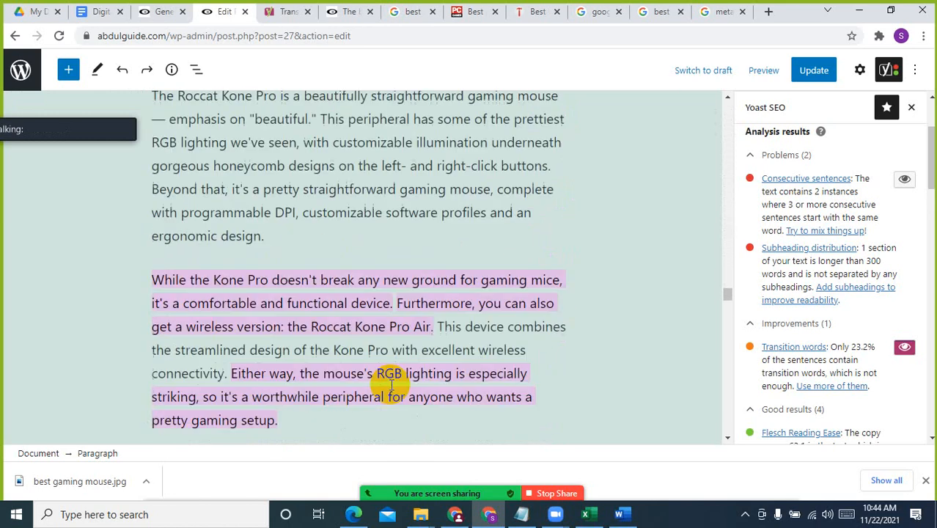
scroll(391, 385, "down", 15)
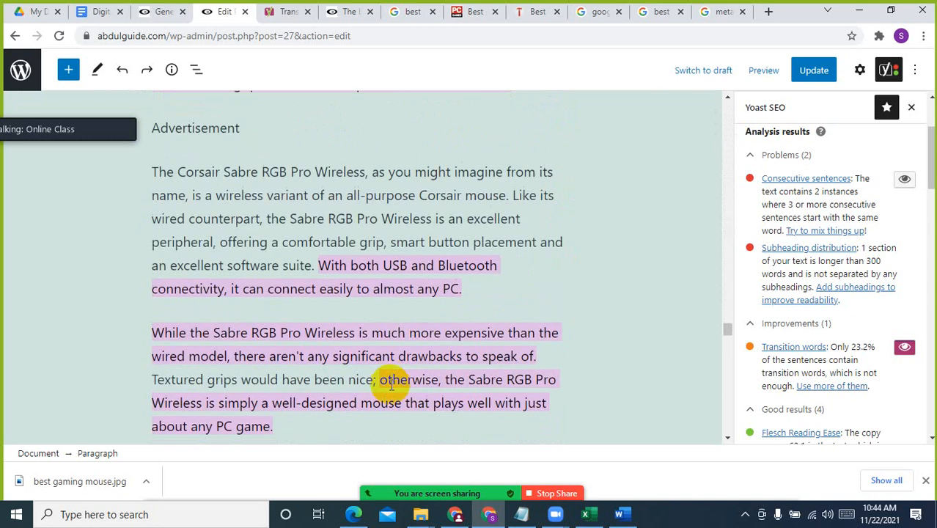
scroll(391, 385, "down", 10)
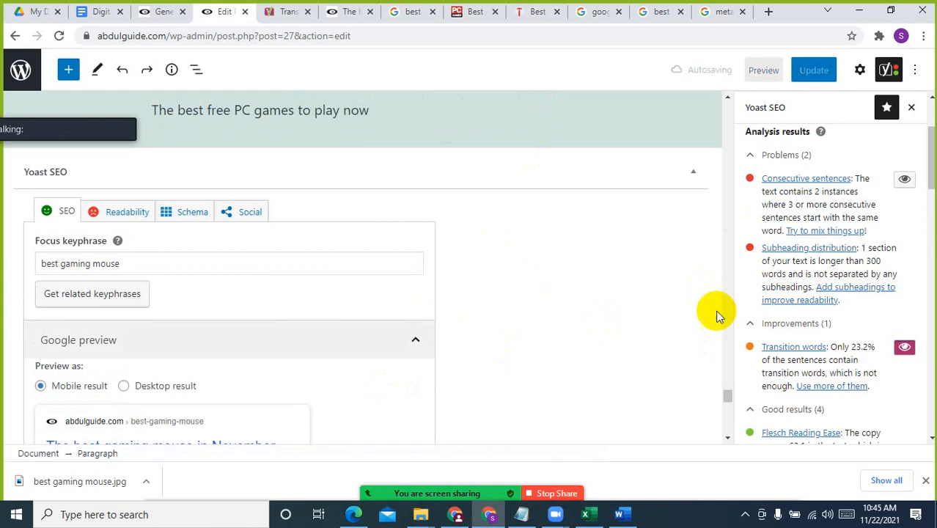
Update the published "The best gaming mouse in November 2021" article with the current edits
scroll(885, 282, "up", 2)
scroll(446, 295, "up", 1)
scroll(447, 295, "up", 15)
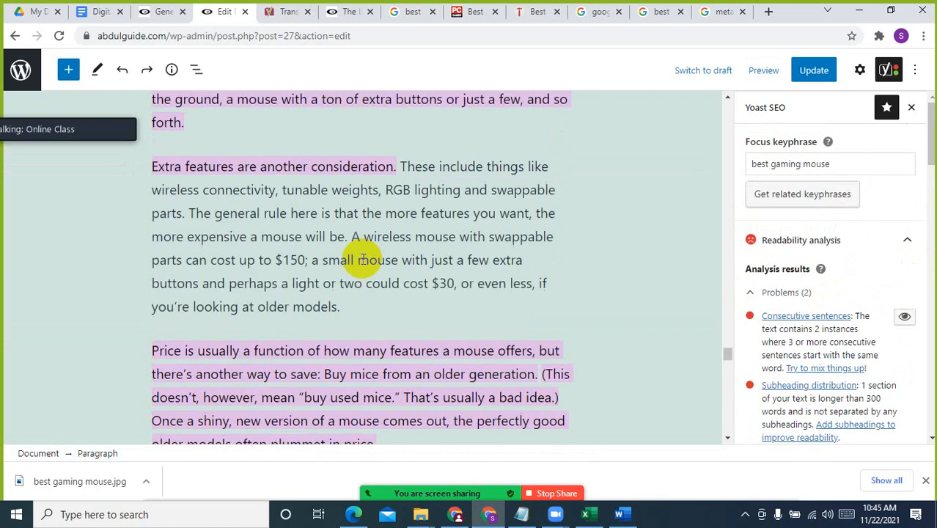
scroll(363, 259, "up", 20)
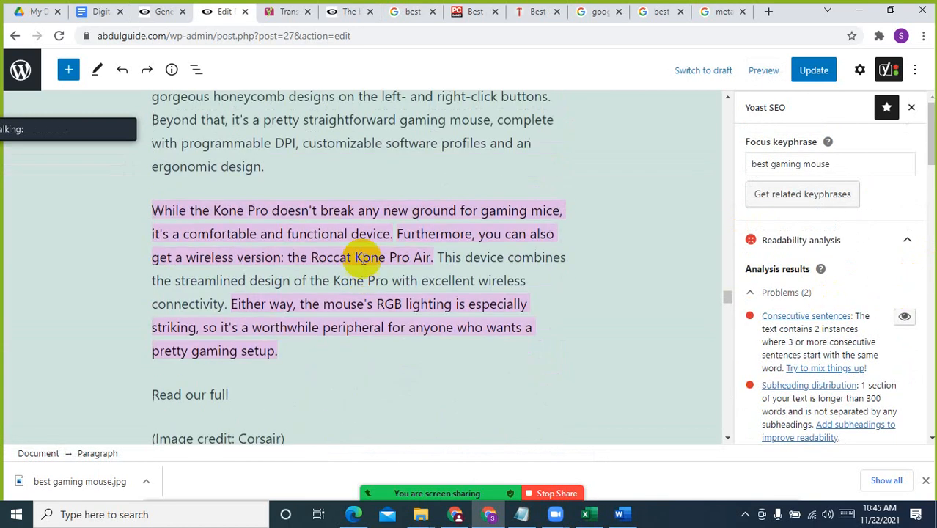
scroll(363, 259, "up", 10)
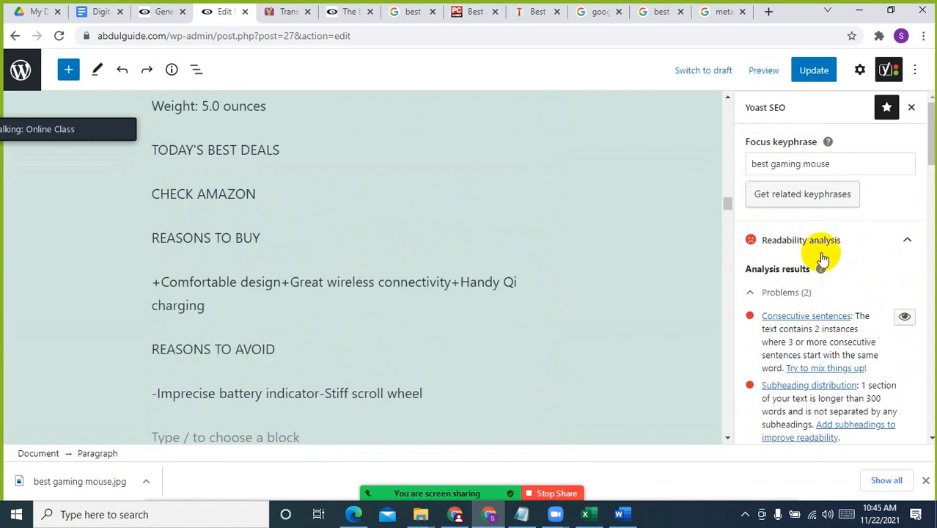
left_click_drag(721, 203, 706, 110)
scroll(623, 192, "up", 10)
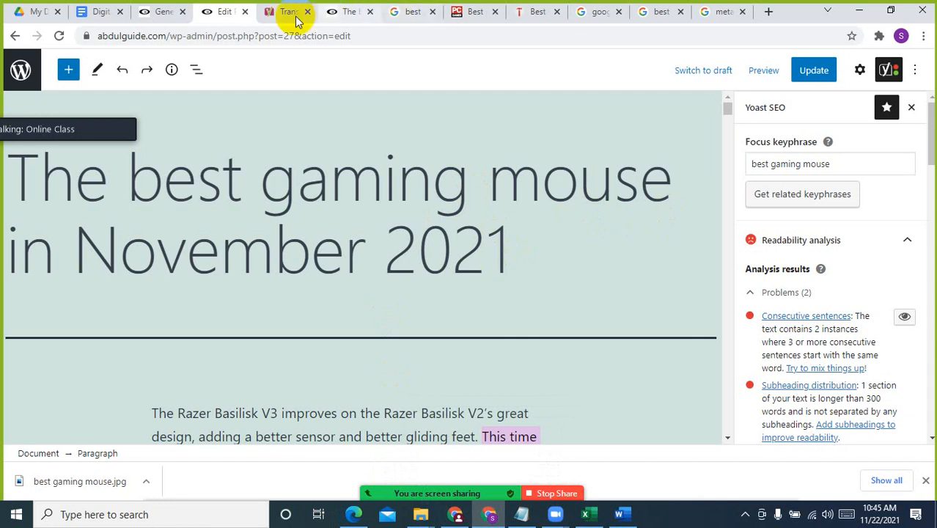
left_click(812, 69)
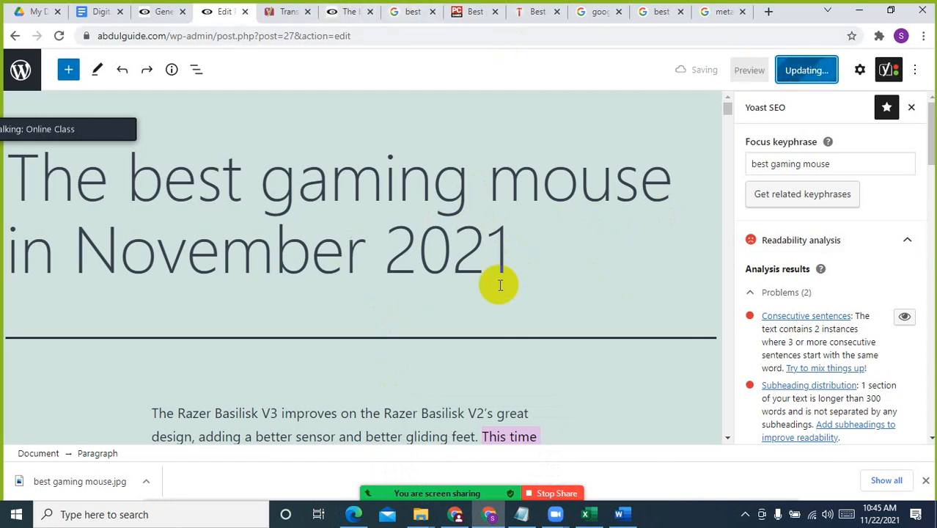
Insert an empty Image block directly below the "Razer Basilisk V3" heading that follows the round-up list
scroll(497, 283, "down", 10)
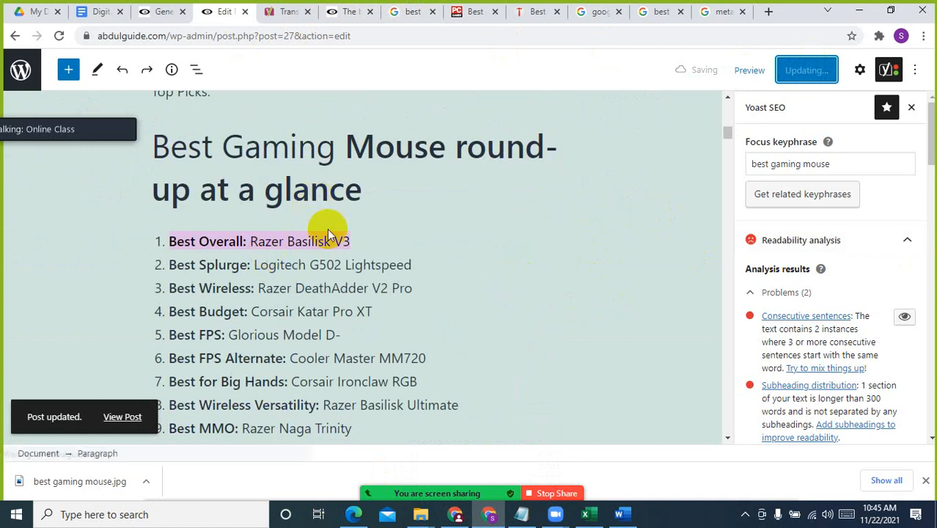
triple_click(311, 189)
triple_click(255, 241)
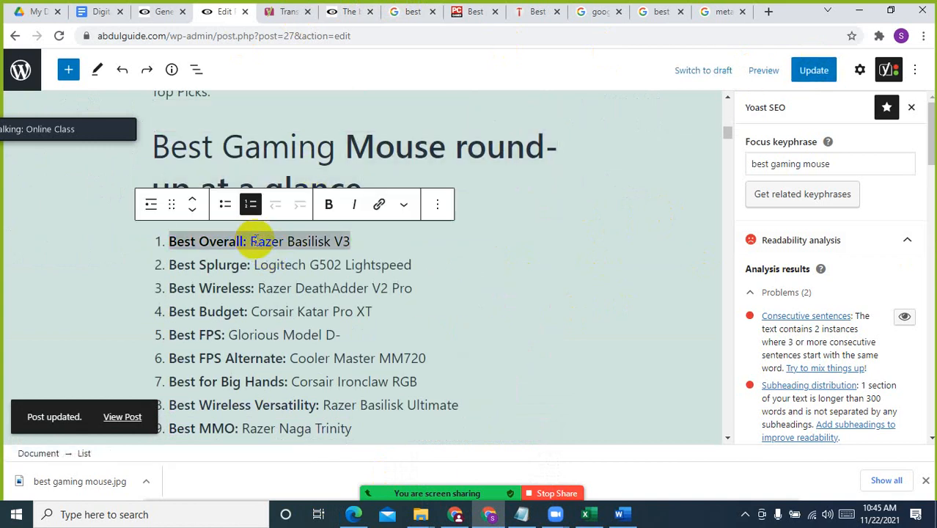
scroll(256, 241, "down", 4)
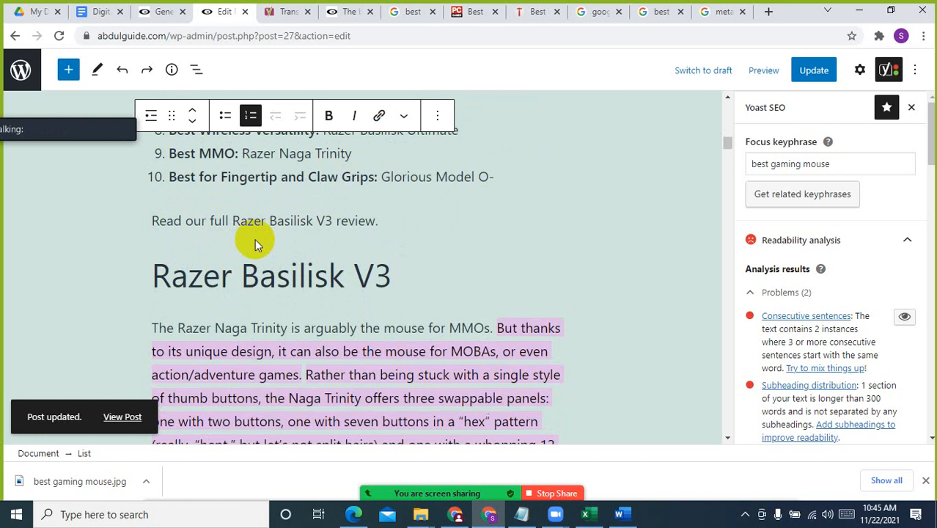
left_click(347, 278)
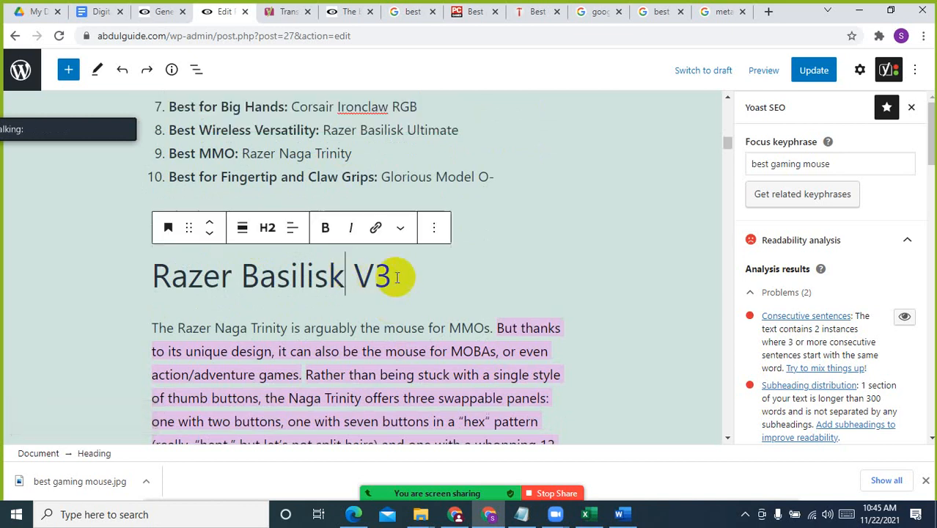
left_click(348, 320)
scroll(348, 320, "down", 3)
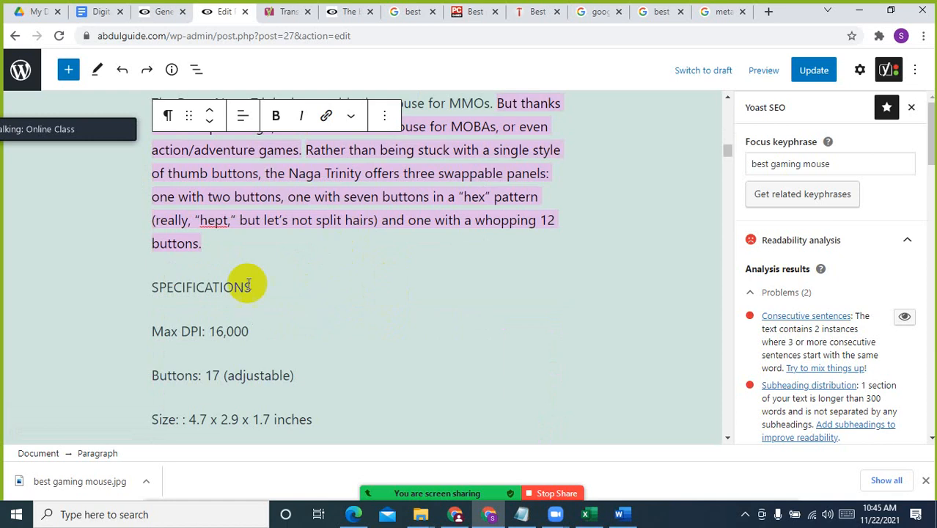
scroll(359, 341, "up", 4)
scroll(424, 234, "down", 2)
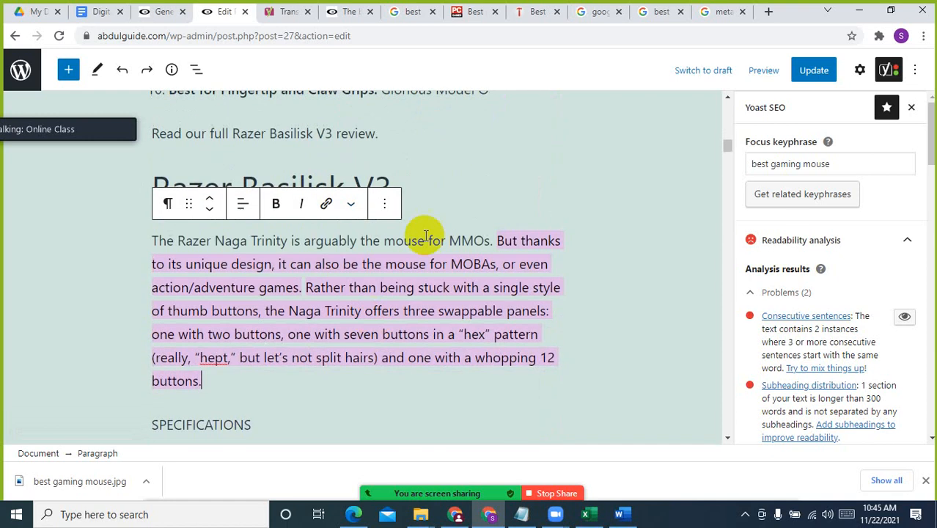
left_click(420, 179)
left_click(360, 218)
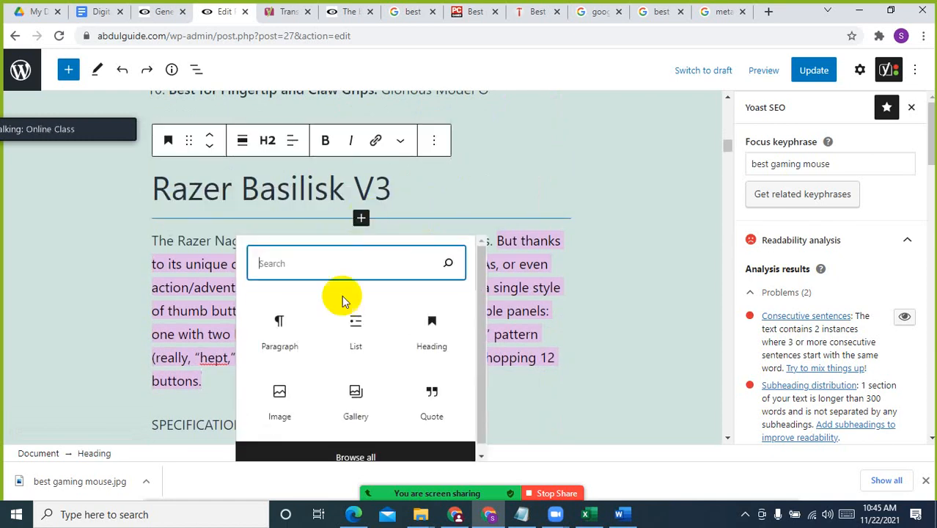
left_click(277, 396)
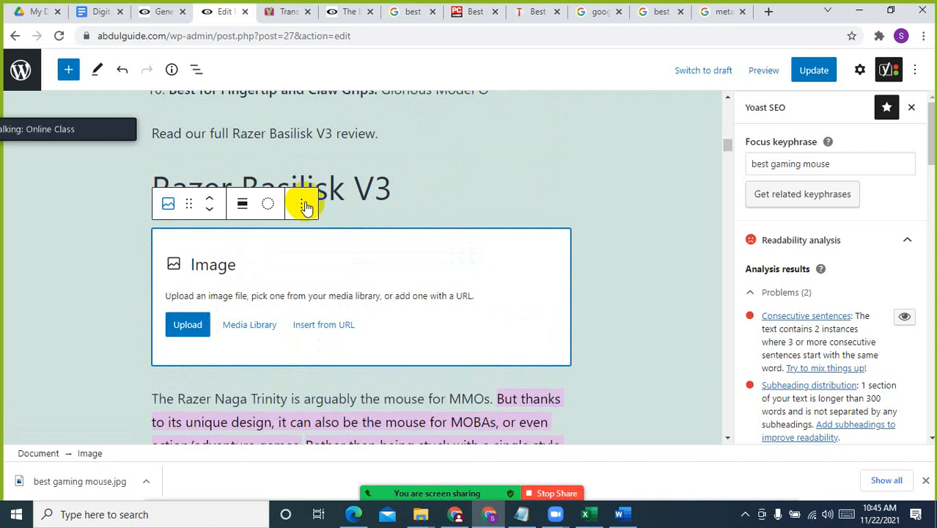
Copy the "Razer Basilisk V3" heading text and search Google Images for it in the already open image search page
left_click_drag(393, 184, 150, 184)
key("ctrl+c")
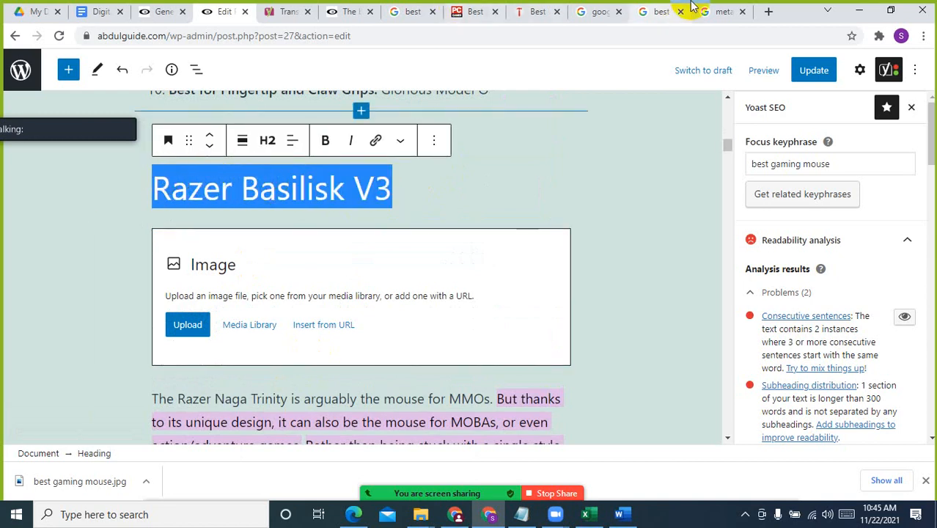
left_click(669, 11)
left_click(334, 35)
key("ctrl+v")
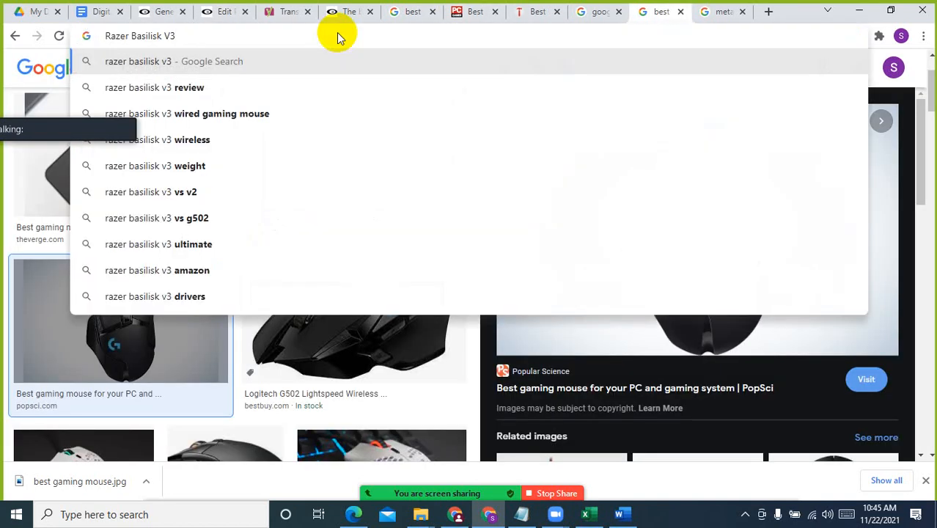
key("Return")
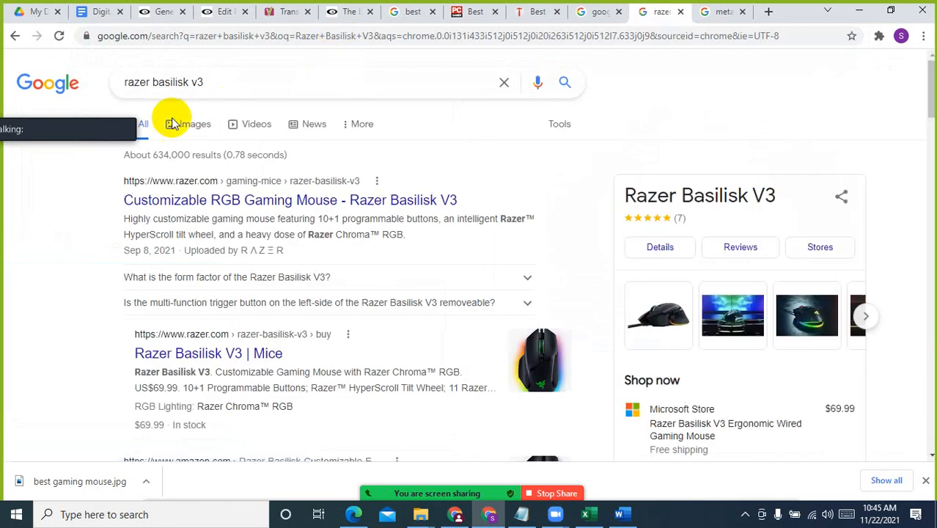
left_click(189, 125)
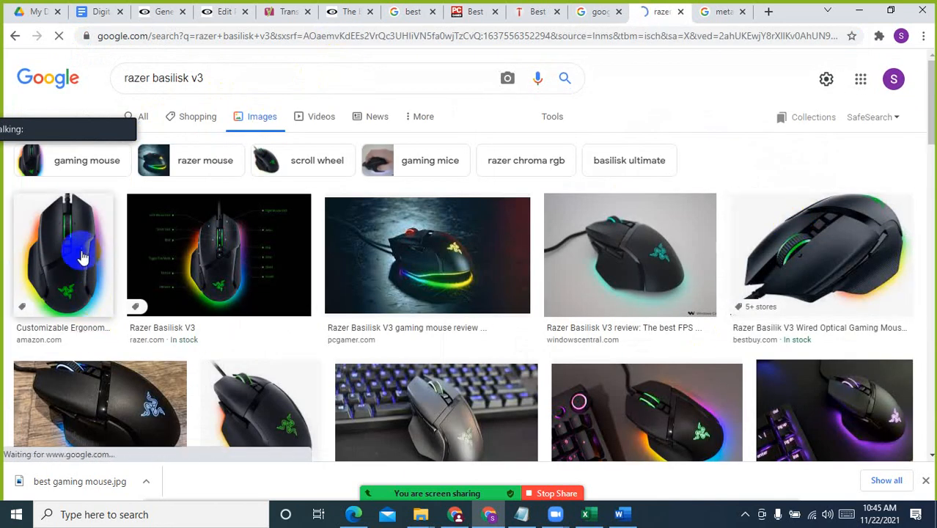
Save the PC Gamer image of the Razer Basilisk V3 to the Downloads folder as "Razer Basilisk V3" in JPEG format
left_click(446, 231)
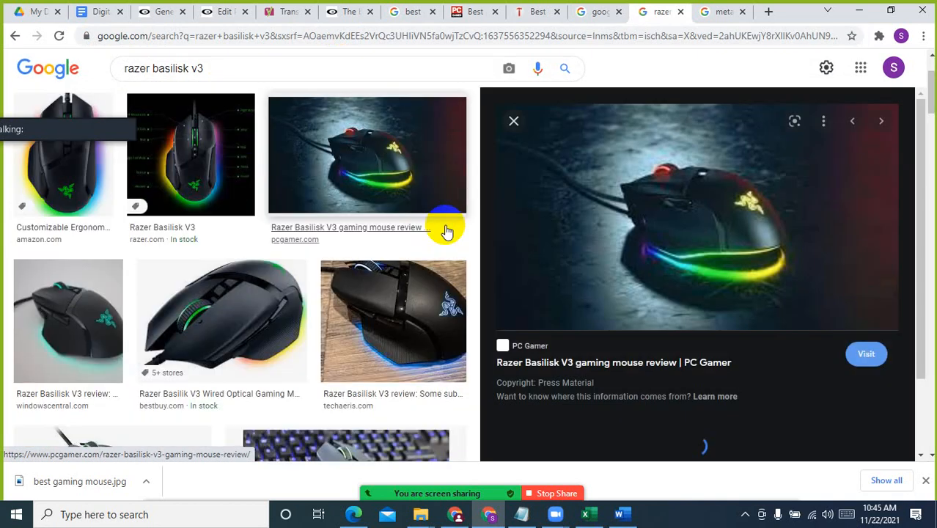
right_click(726, 176)
left_click(782, 334)
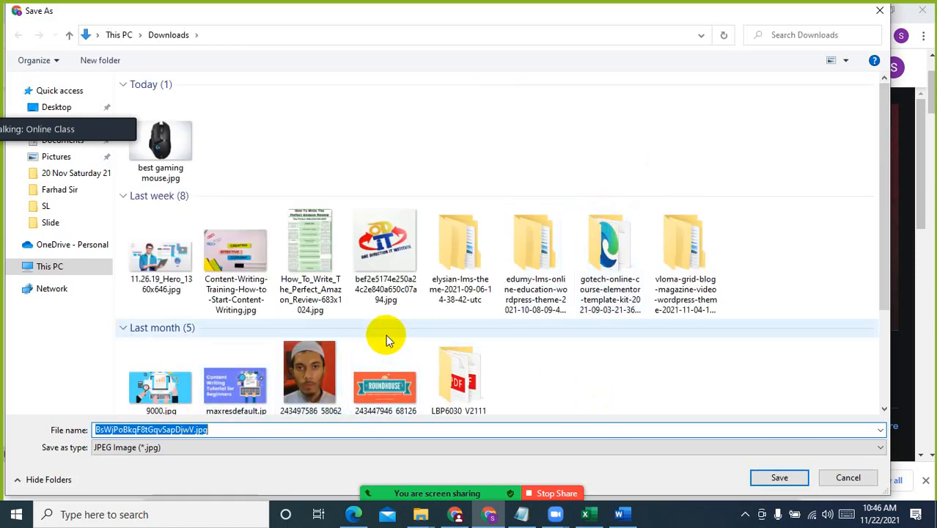
key("ctrl+v")
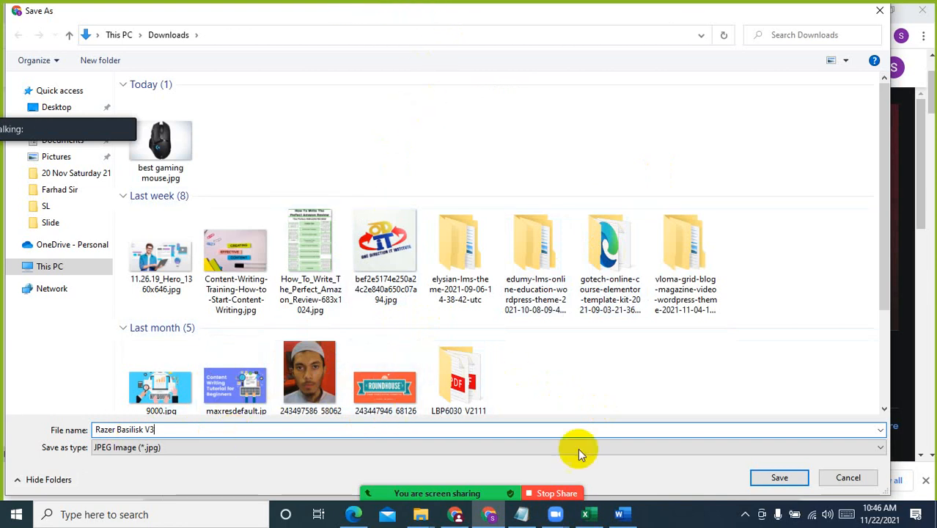
left_click(778, 477)
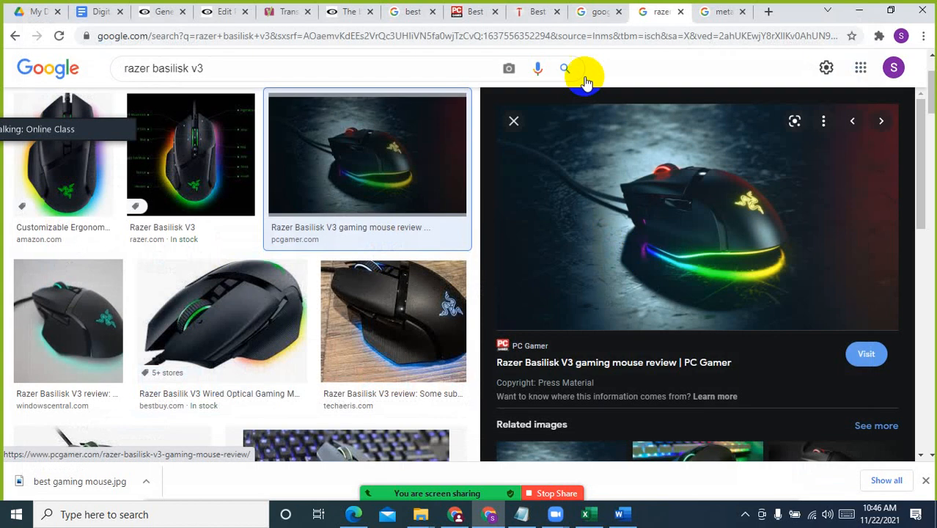
Upload "Razer Basilisk V3.jpg" from Downloads into the empty Image block below the "Razer Basilisk V3" heading in the WordPress article
left_click(220, 11)
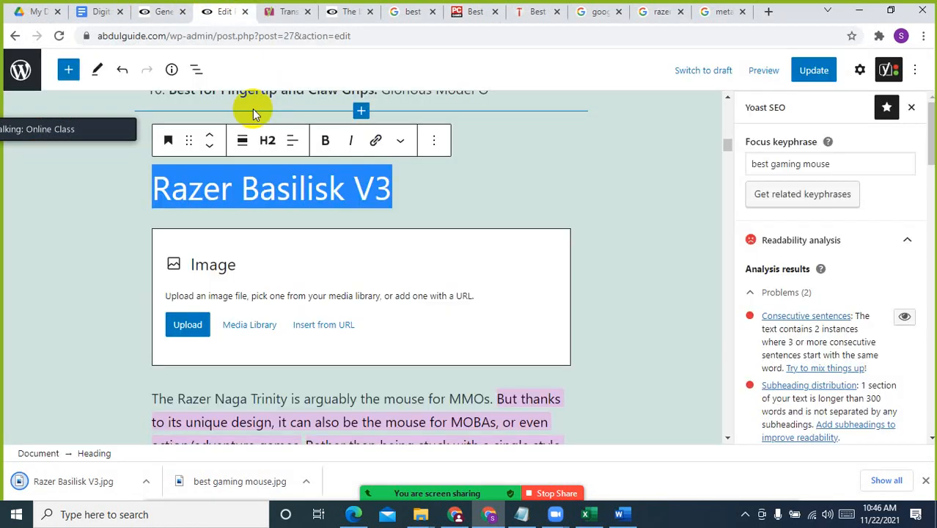
left_click(185, 327)
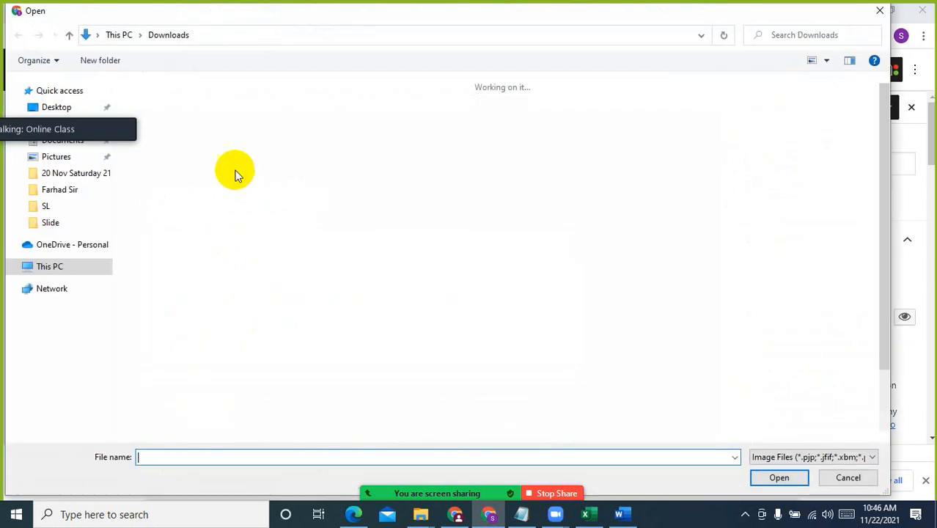
left_click(160, 147)
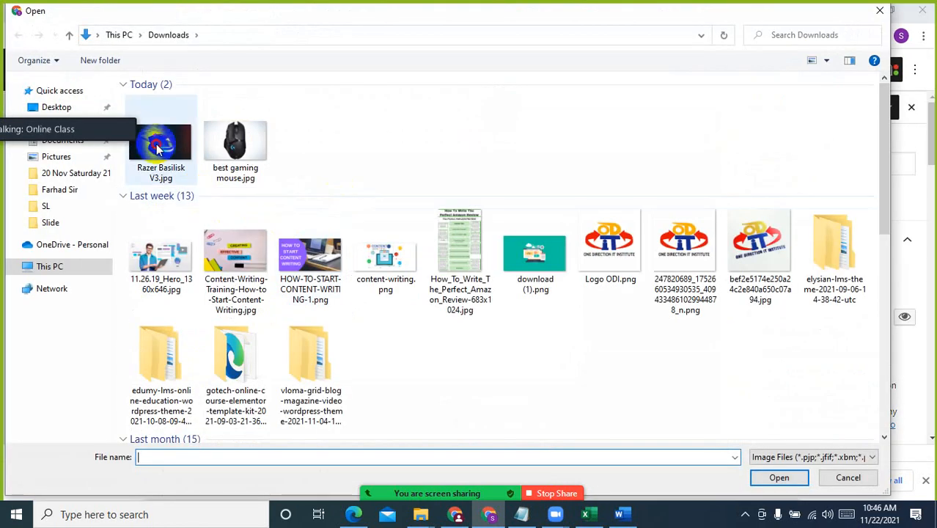
left_click(778, 477)
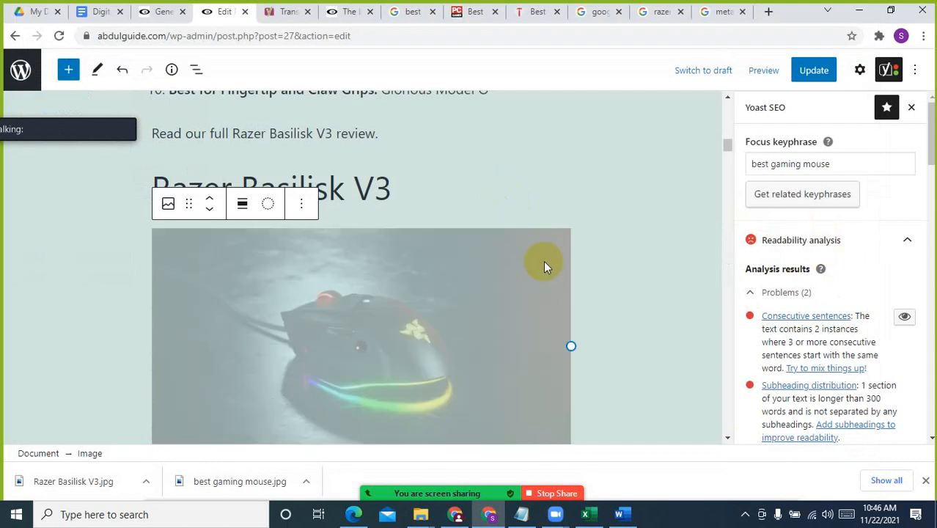
scroll(600, 316, "down", 2)
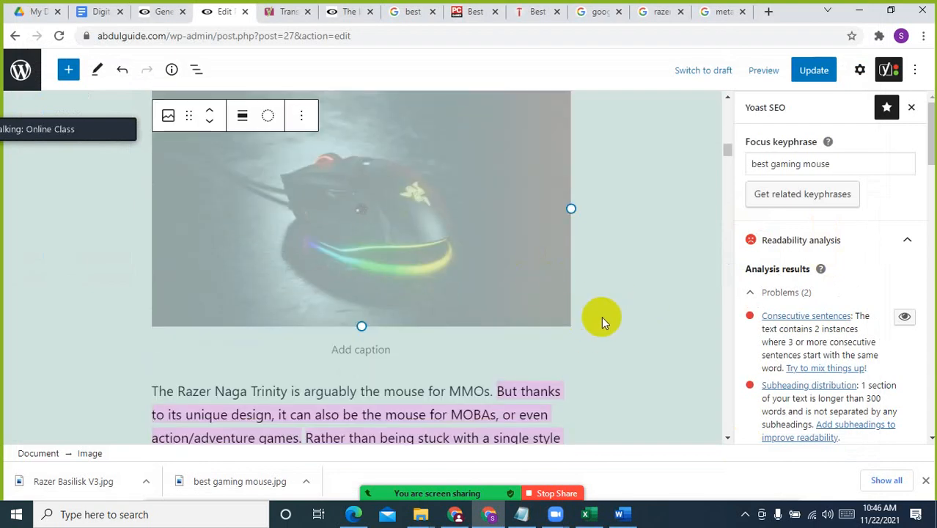
Examine how PC Gamer's best gaming mouse article lays out the Razer DeathAdder V2 review, including specifications, deals, reasons to buy or avoid, and description
left_click(477, 8)
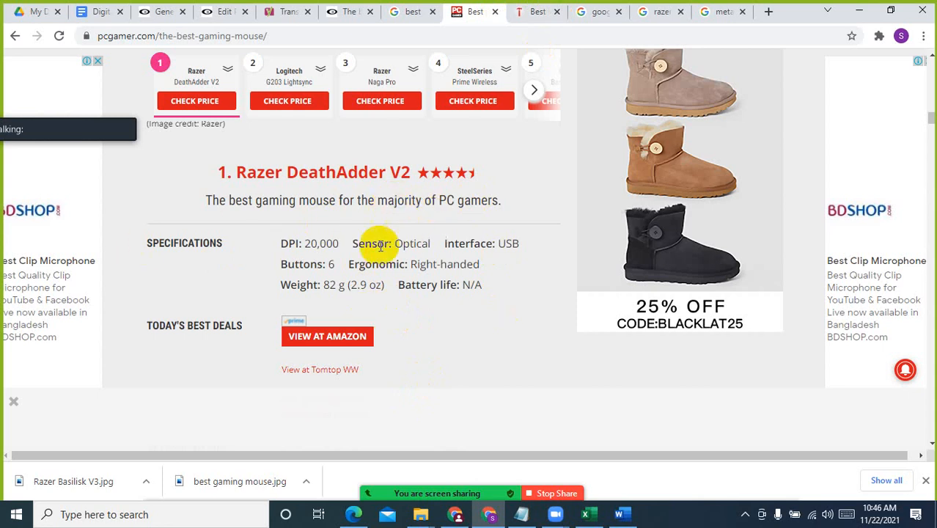
scroll(387, 292, "down", 6)
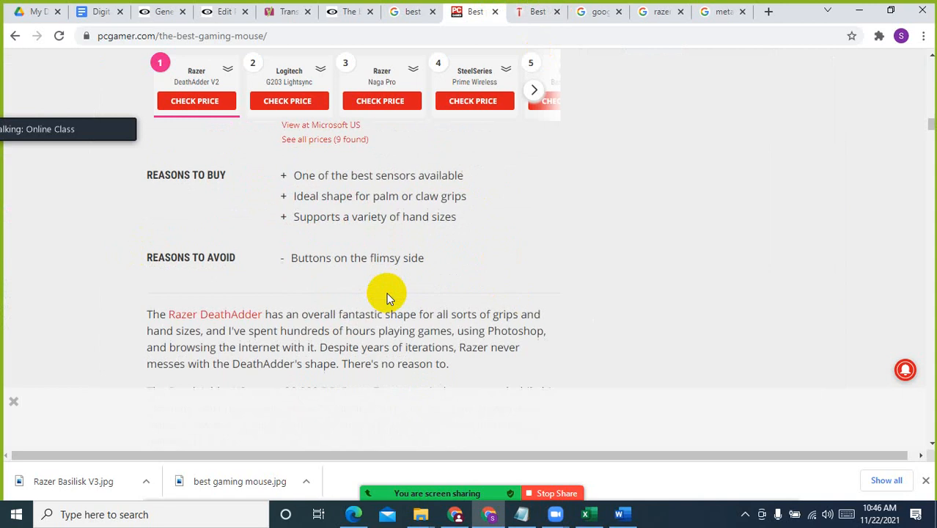
scroll(386, 292, "down", 4)
scroll(388, 297, "down", 1)
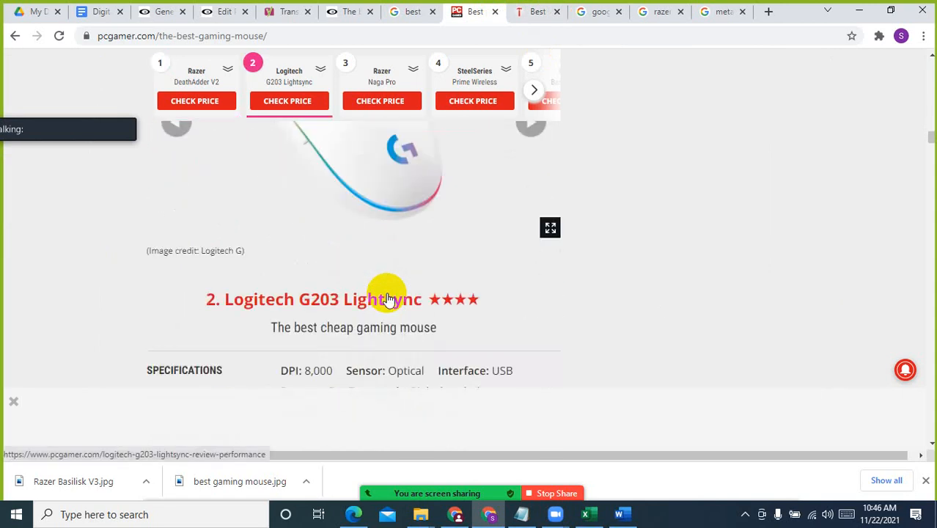
scroll(388, 297, "up", 3)
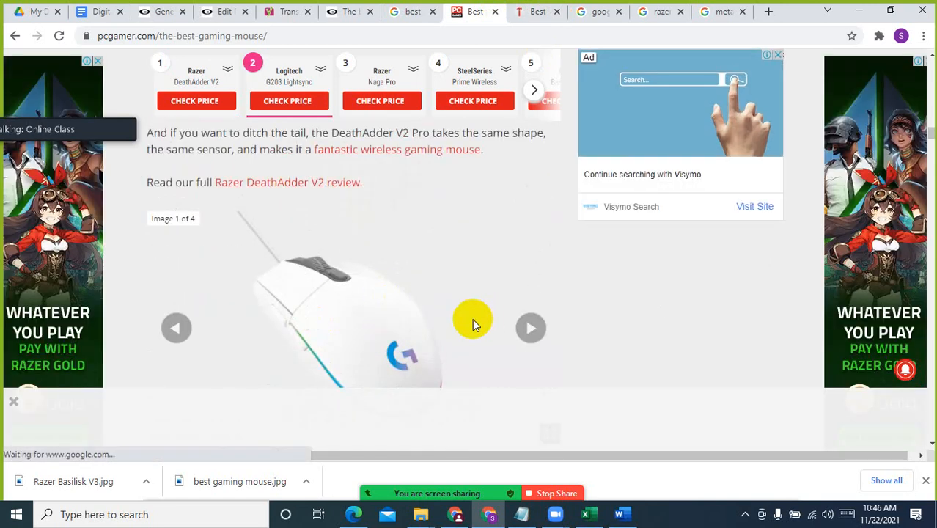
scroll(472, 322, "up", 8)
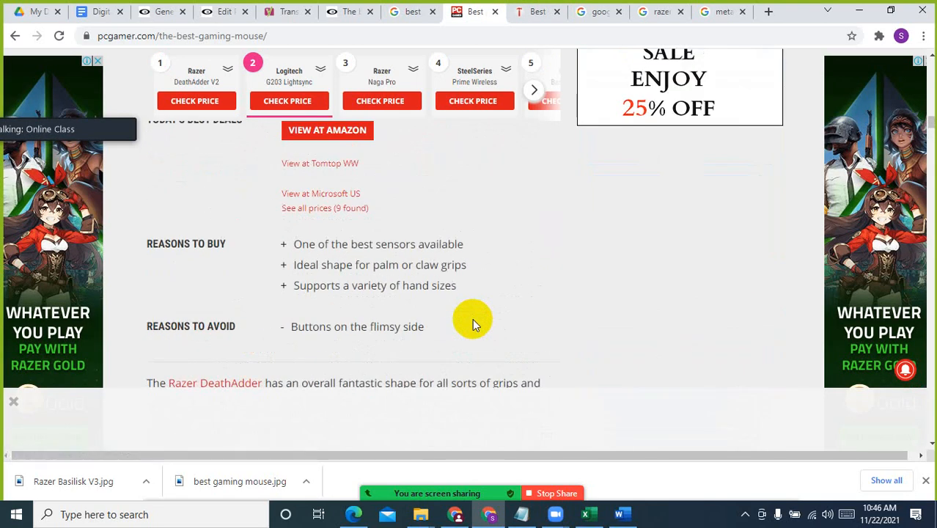
scroll(473, 322, "up", 2)
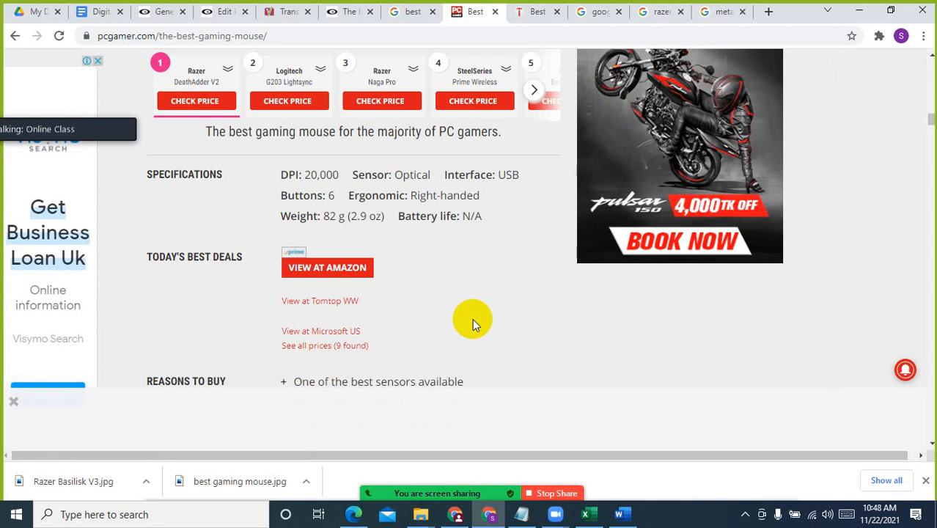
scroll(251, 286, "down", 4)
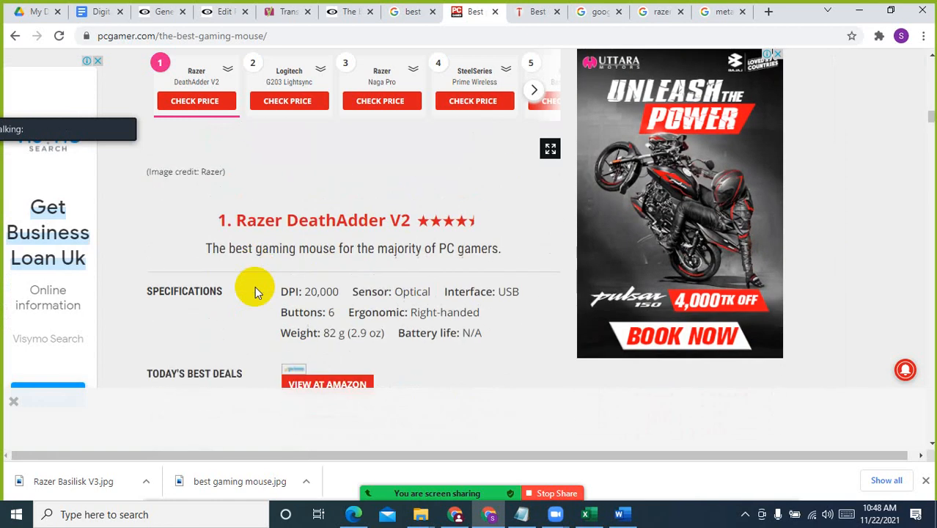
scroll(360, 214, "down", 3)
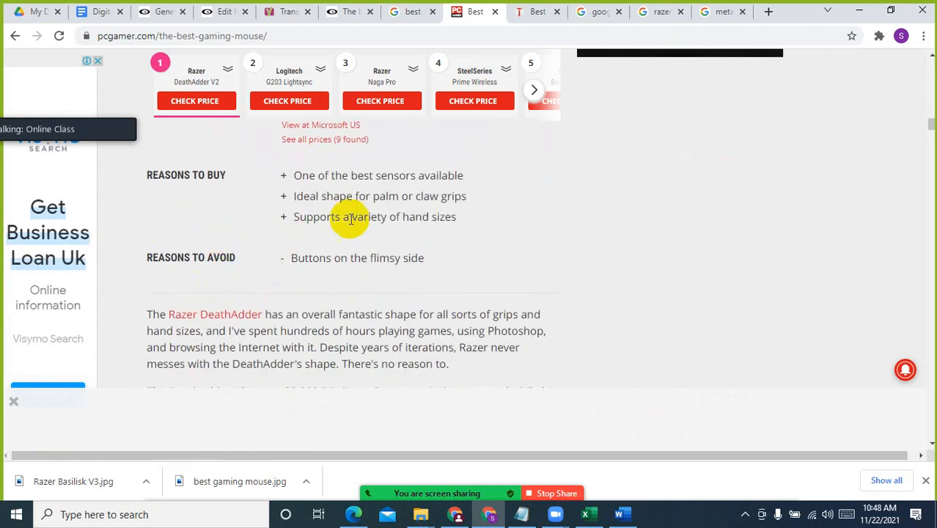
scroll(330, 249, "down", 3)
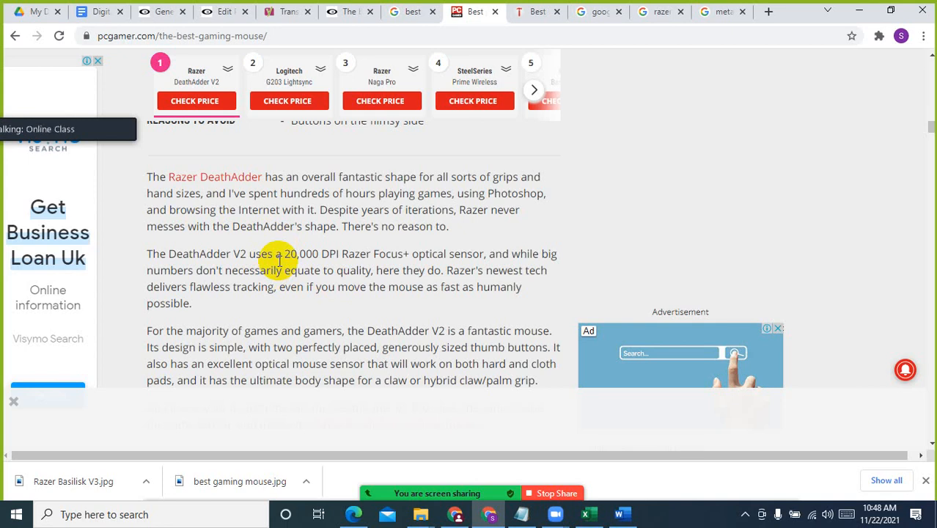
scroll(279, 260, "up", 5)
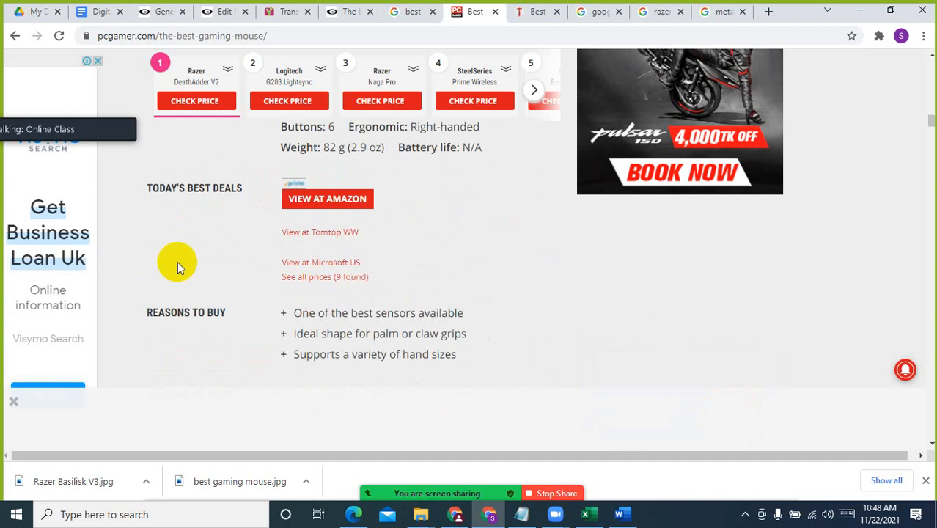
scroll(326, 250, "up", 2)
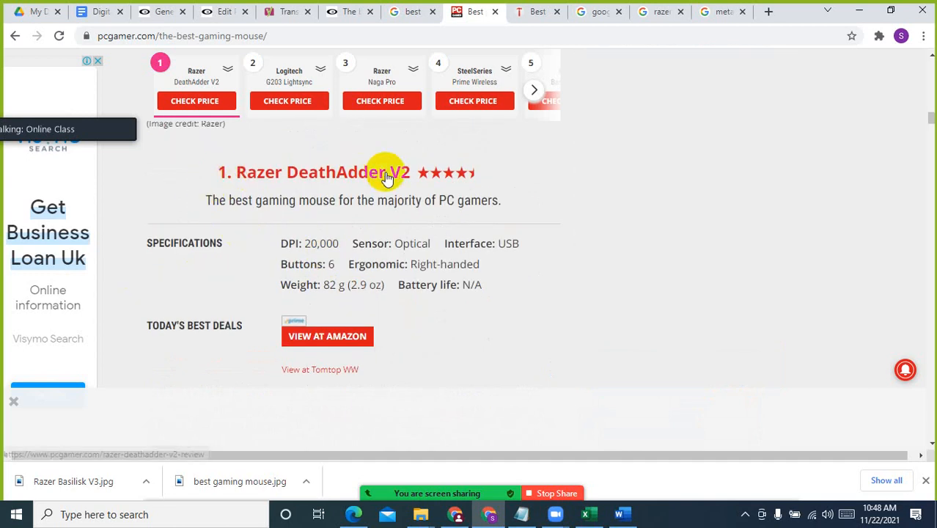
scroll(219, 242, "down", 1)
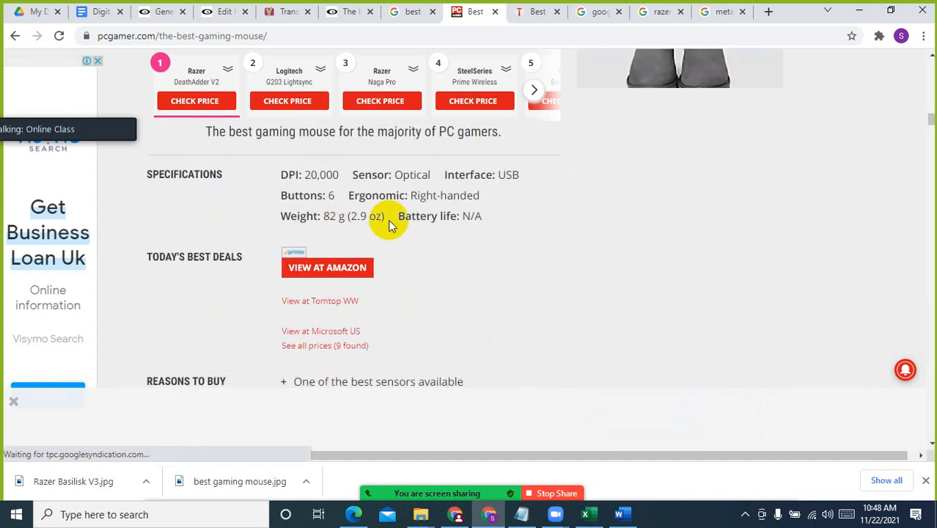
scroll(203, 334, "down", 3)
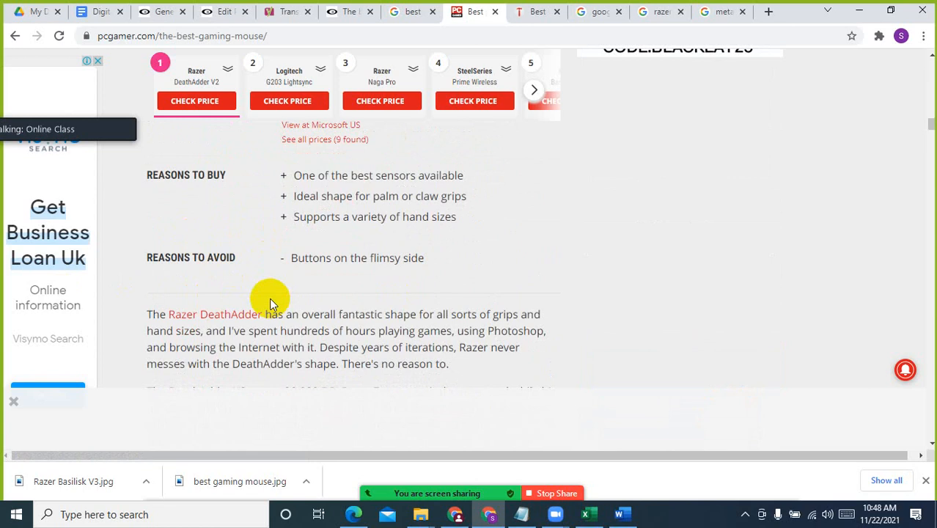
scroll(269, 297, "down", 1)
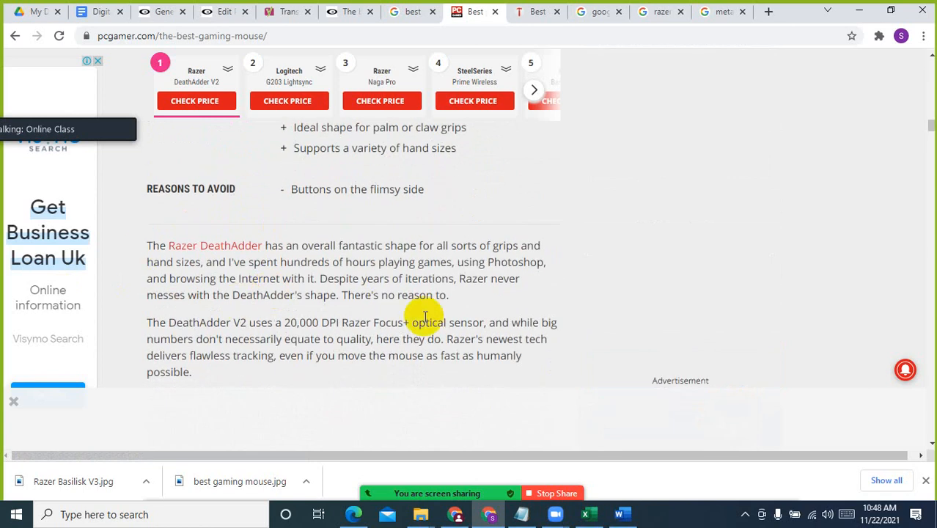
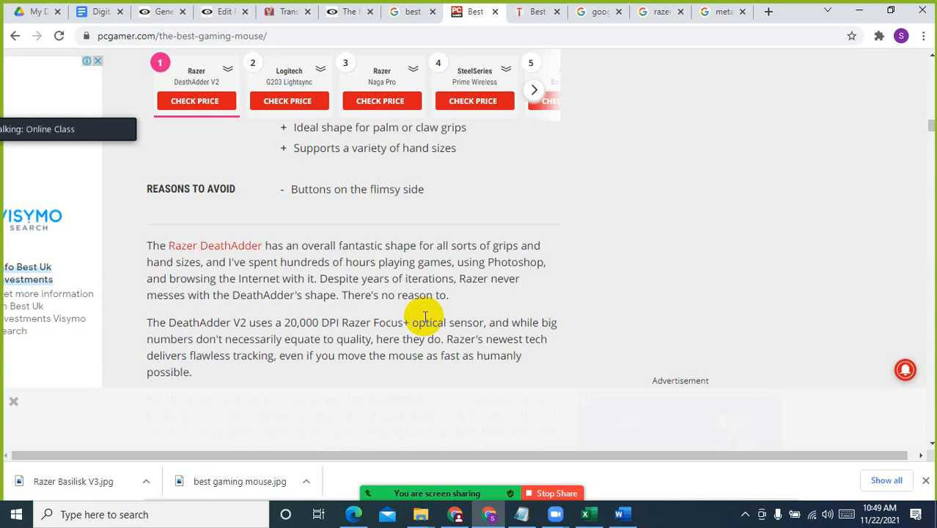
Reload the published best gaming mouse article and review it from the title down to the "Razer Basilisk V3" section
left_click(159, 11)
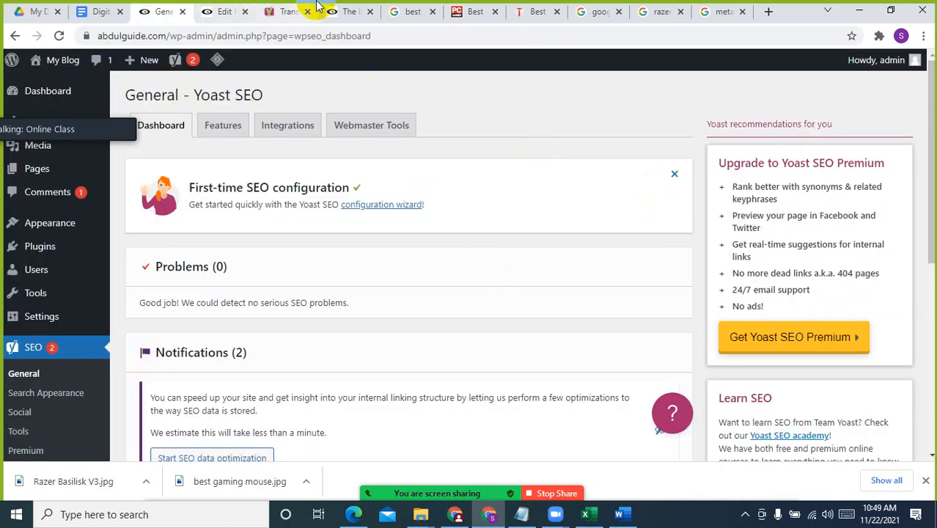
left_click(343, 8)
left_click(60, 35)
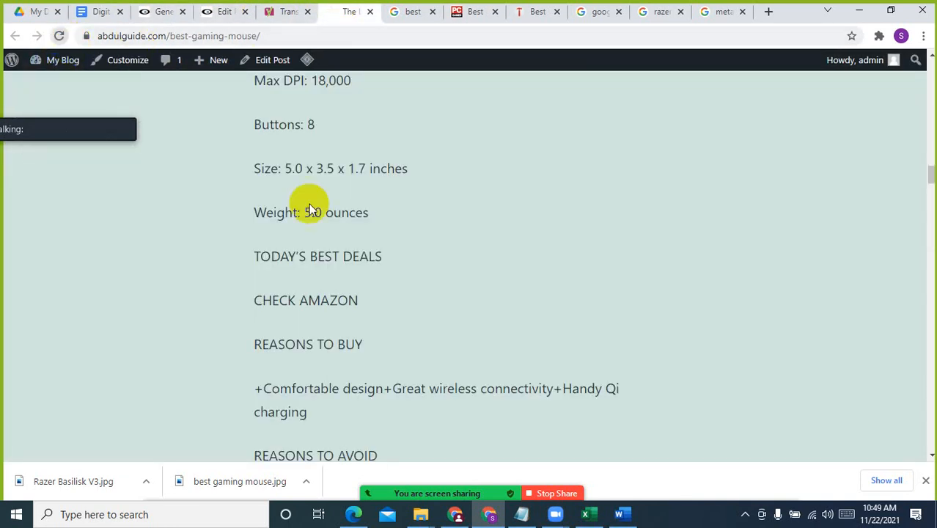
scroll(574, 350, "up", 15)
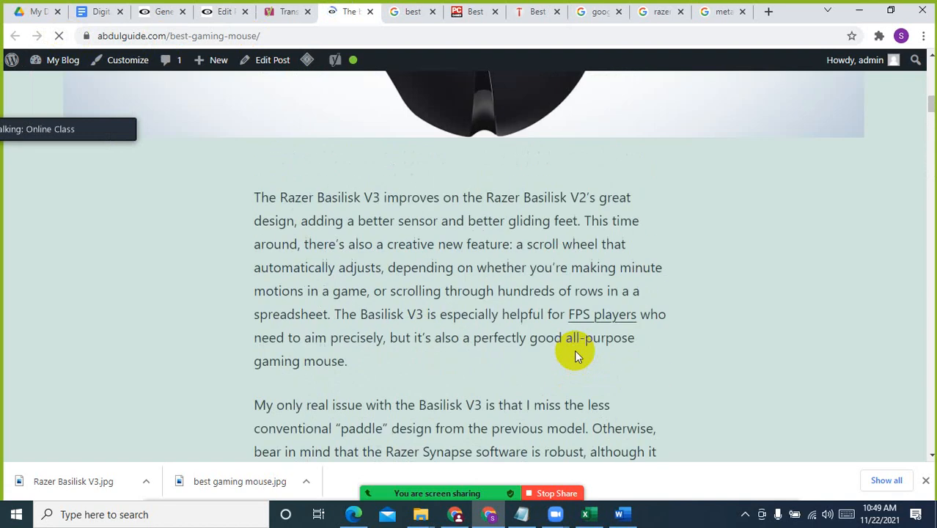
scroll(574, 350, "up", 5)
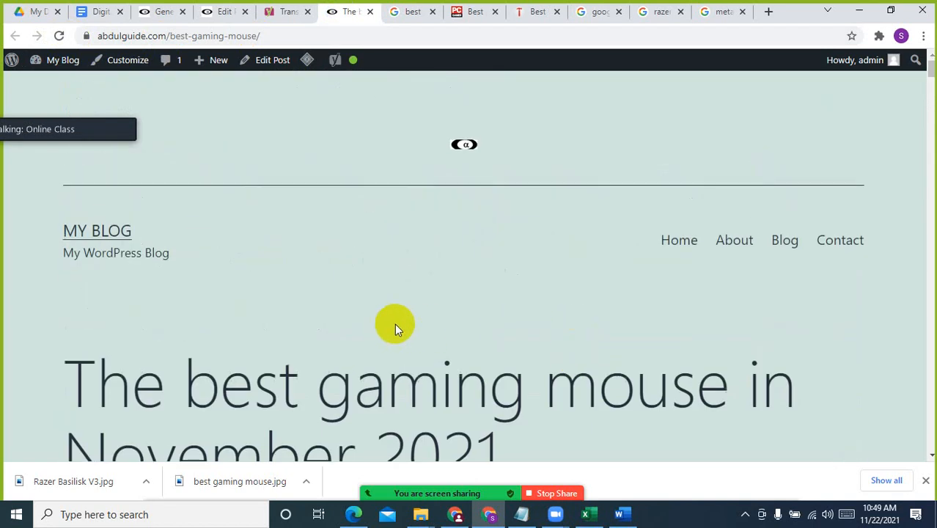
scroll(454, 309, "down", 4)
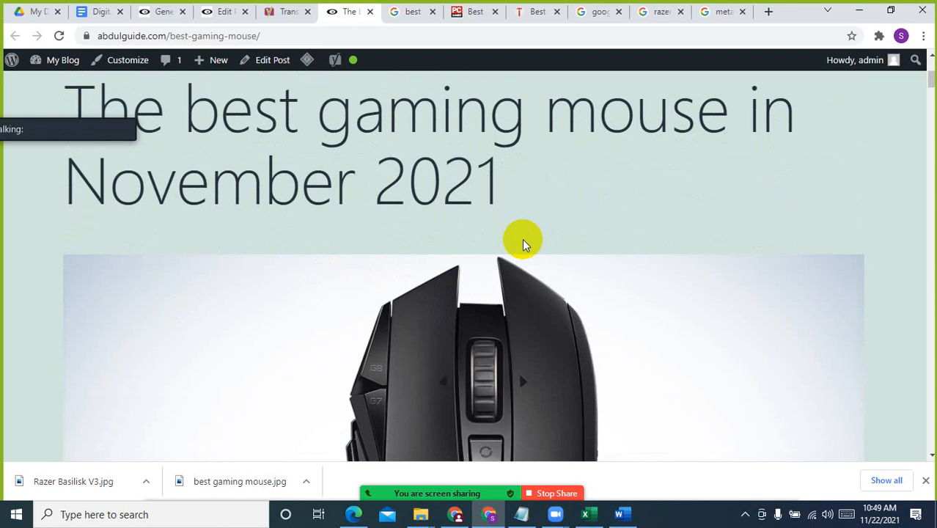
scroll(571, 313, "down", 4)
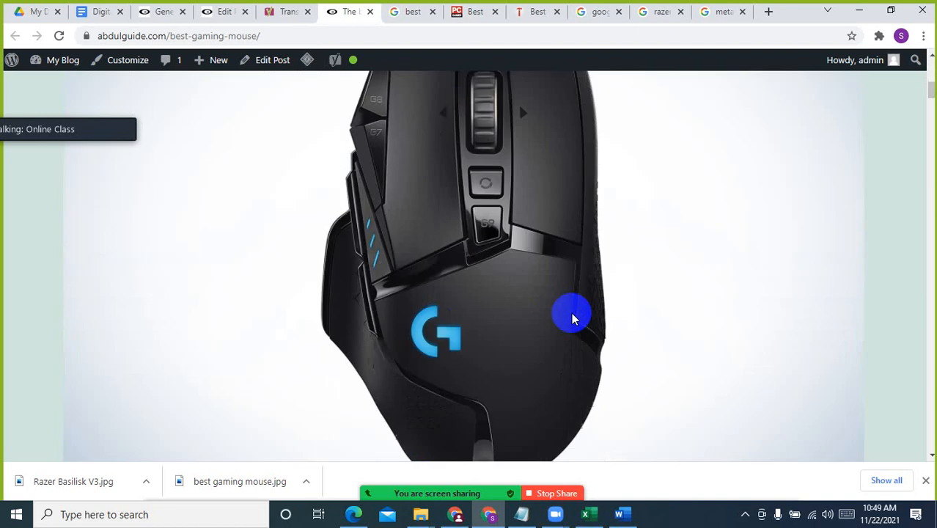
scroll(617, 326, "down", 9)
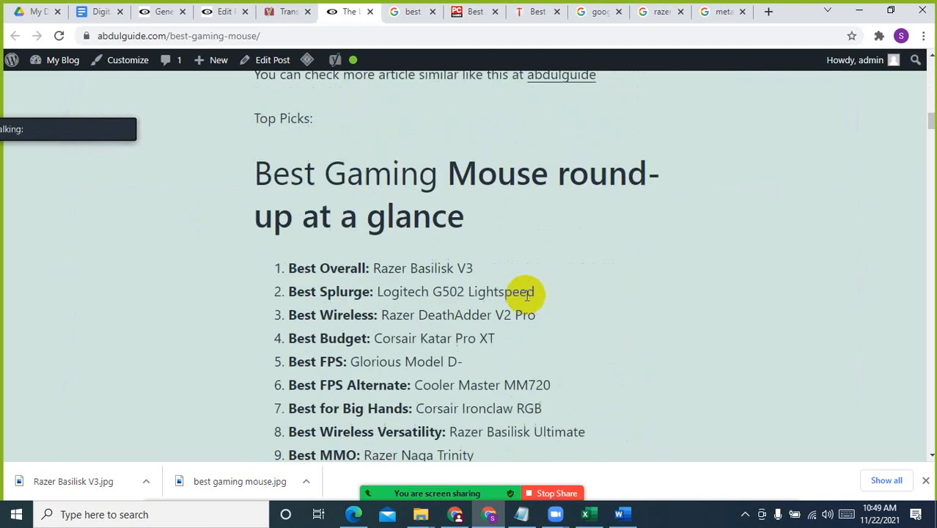
scroll(508, 292, "down", 6)
scroll(510, 291, "up", 3)
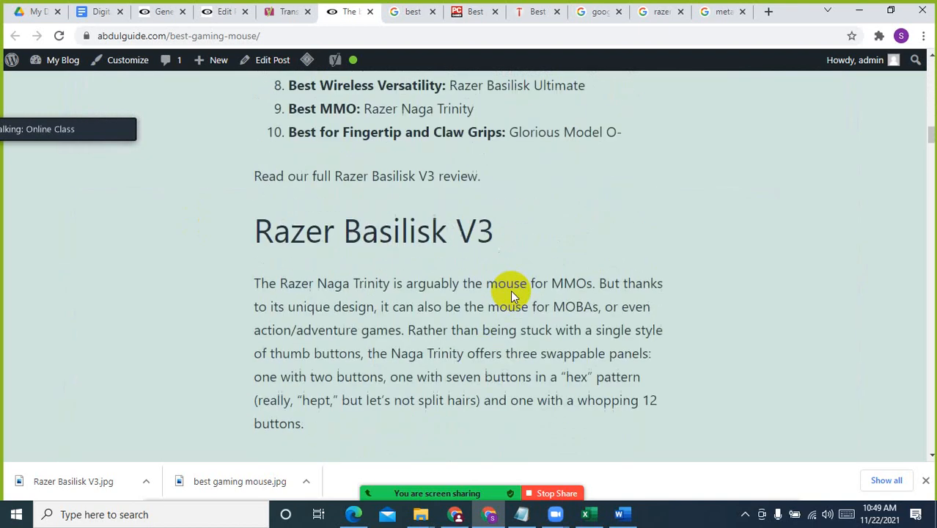
Update the post in the WordPress editor and reload the published article to check the image under the "Razer Basilisk V3" heading
left_click(167, 12)
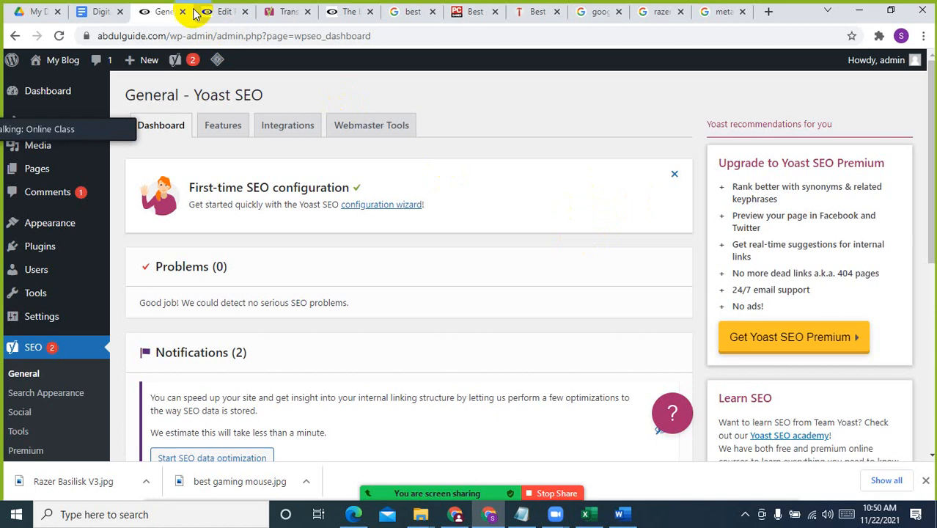
left_click(217, 11)
left_click(812, 70)
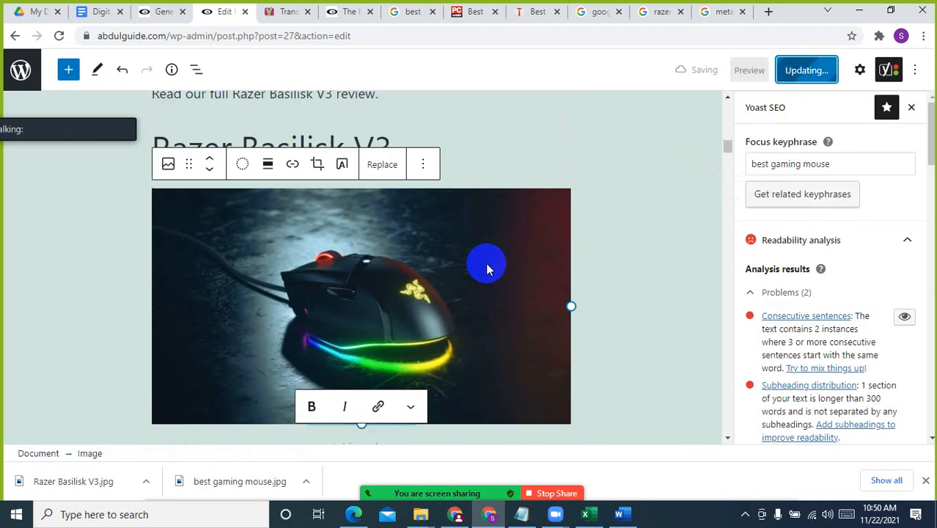
left_click(347, 11)
left_click(59, 35)
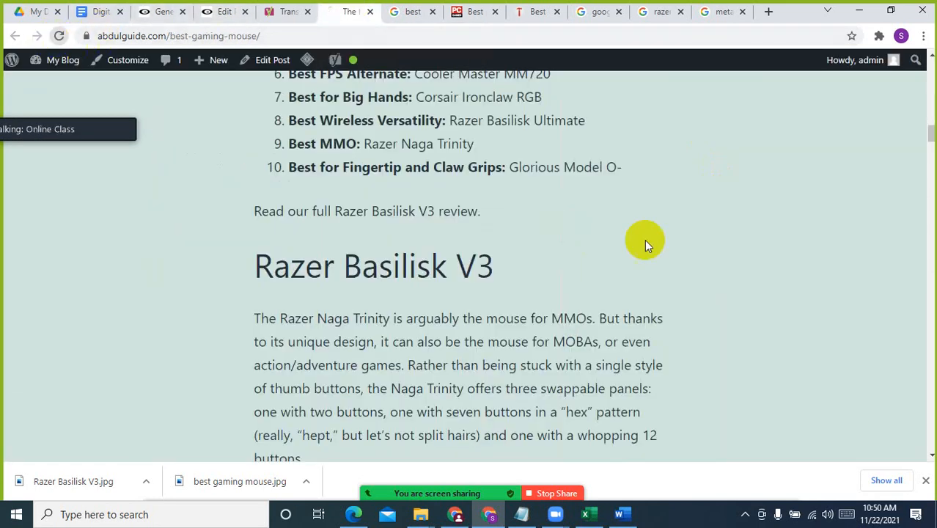
scroll(741, 287, "down", 3)
scroll(739, 286, "up", 4)
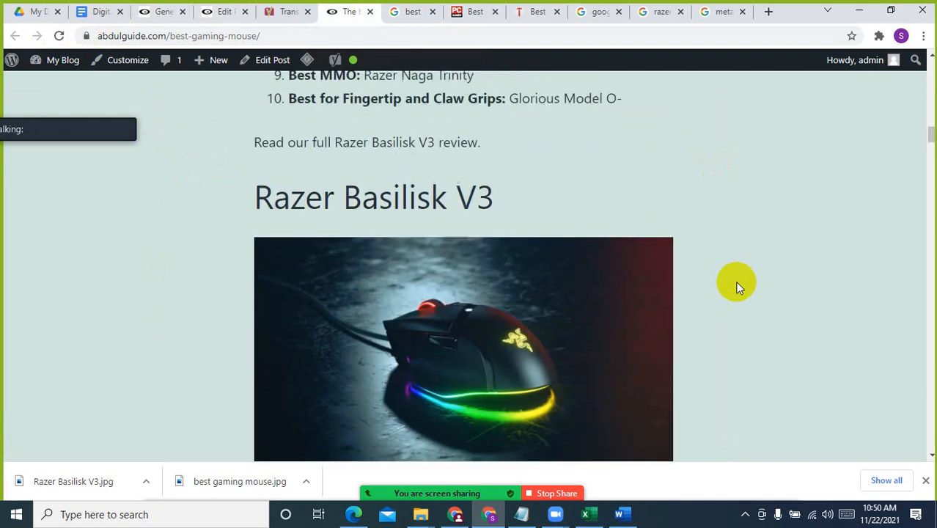
Examine the layout of the published article, comparing the specifications and reasons to buy or avoid across the mouse reviews
scroll(618, 283, "down", 7)
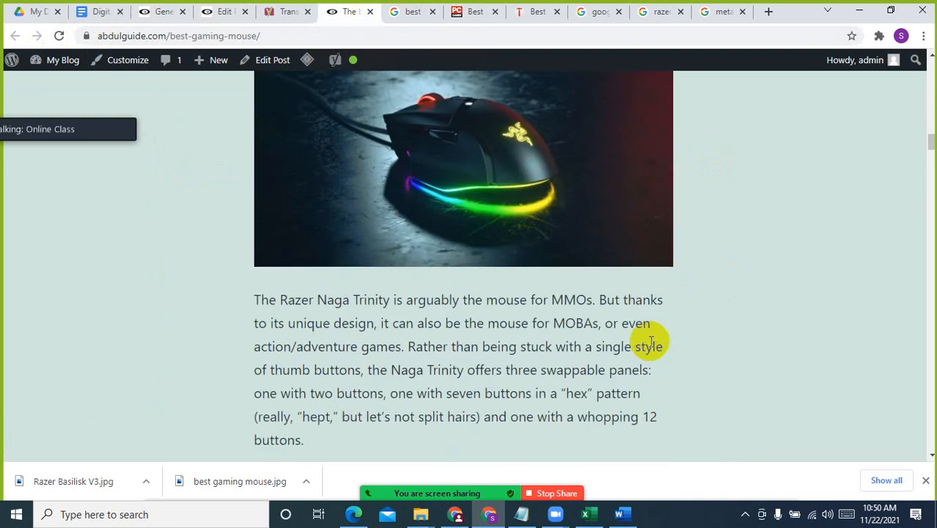
scroll(387, 335, "down", 5)
scroll(504, 330, "up", 5)
scroll(378, 410, "down", 3)
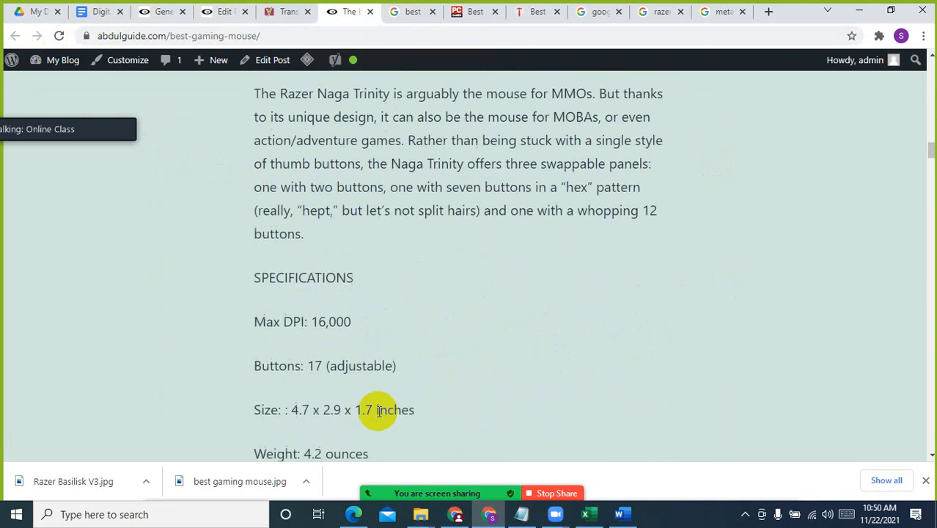
scroll(374, 407, "up", 10)
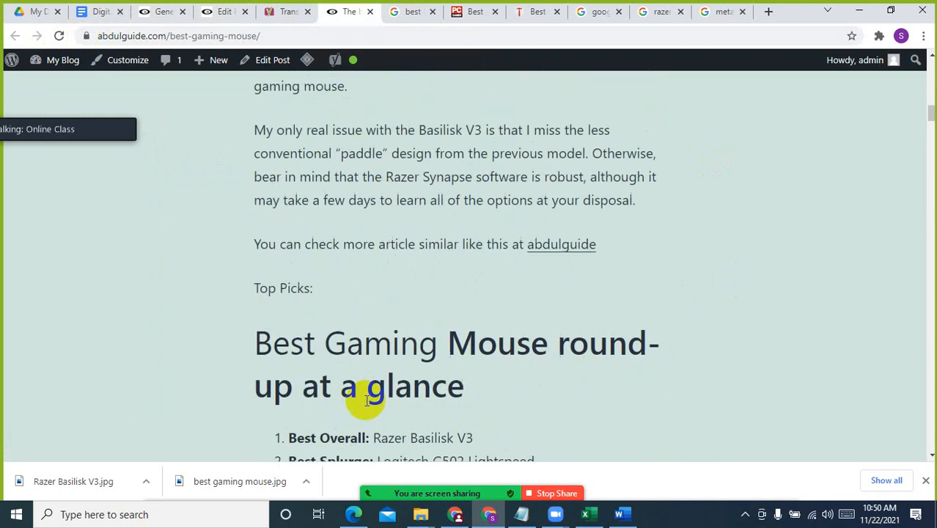
scroll(366, 399, "down", 15)
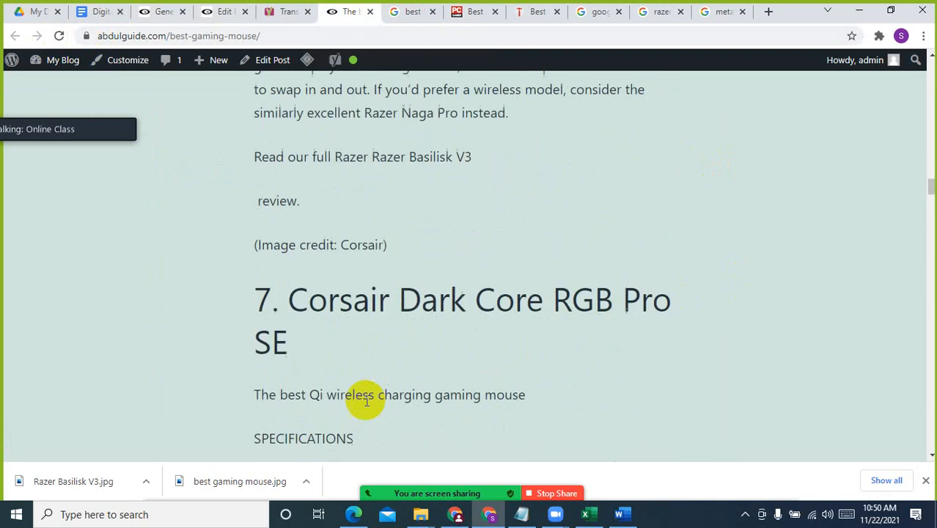
scroll(367, 400, "down", 20)
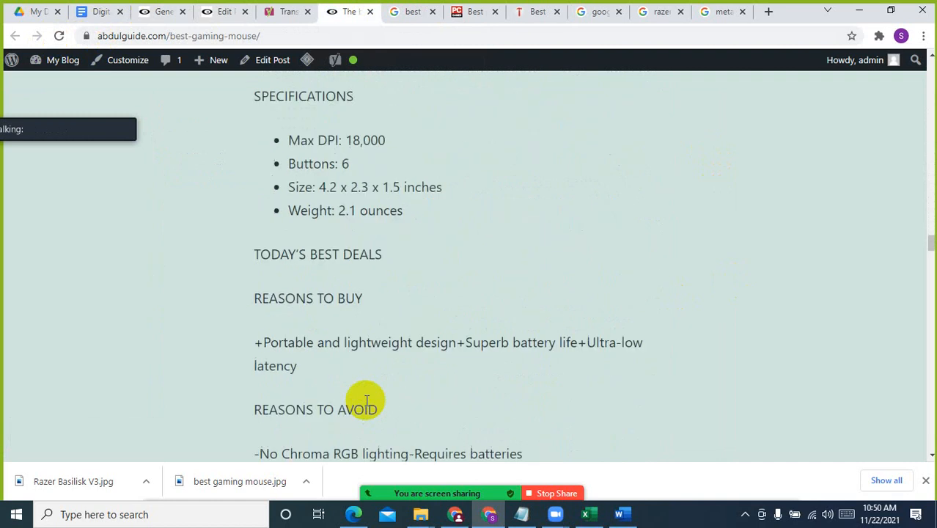
scroll(366, 400, "down", 20)
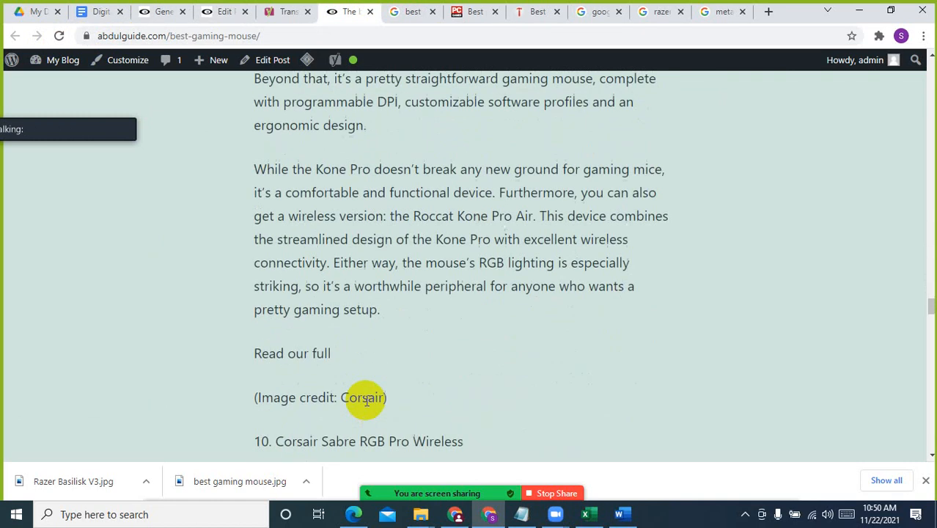
scroll(366, 400, "down", 20)
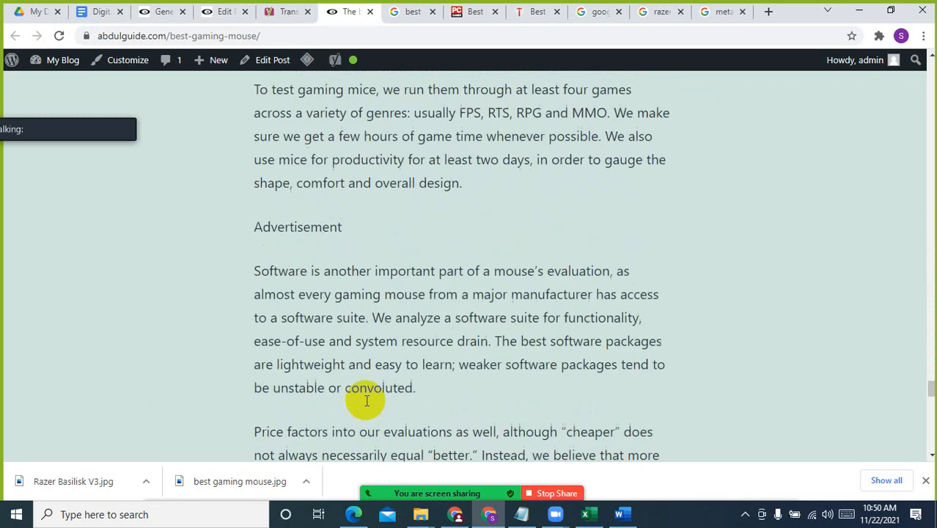
scroll(366, 399, "down", 12)
scroll(868, 378, "up", 4)
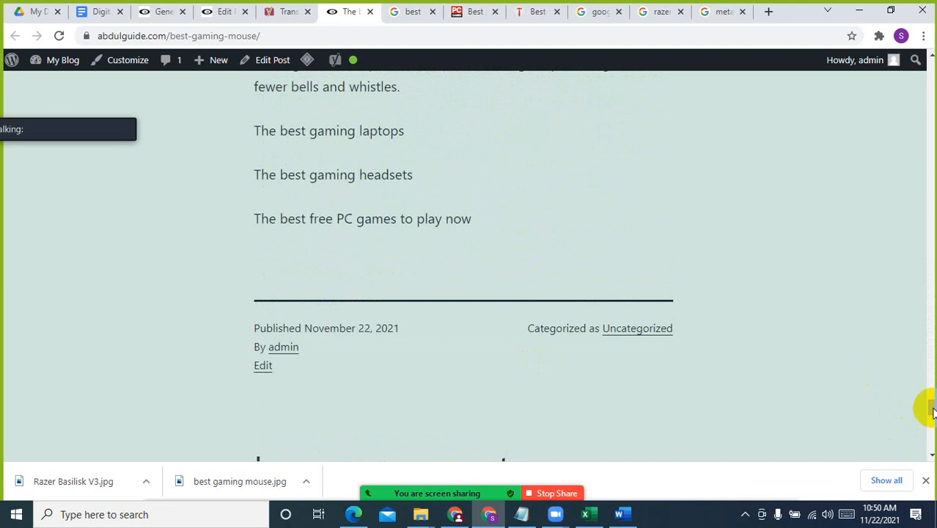
left_click_drag(931, 412, 932, 124)
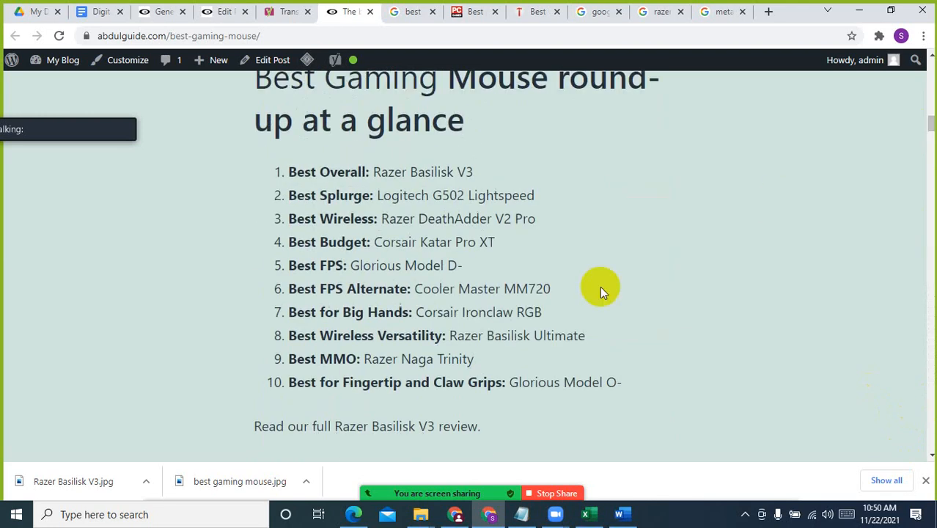
scroll(600, 291, "down", 15)
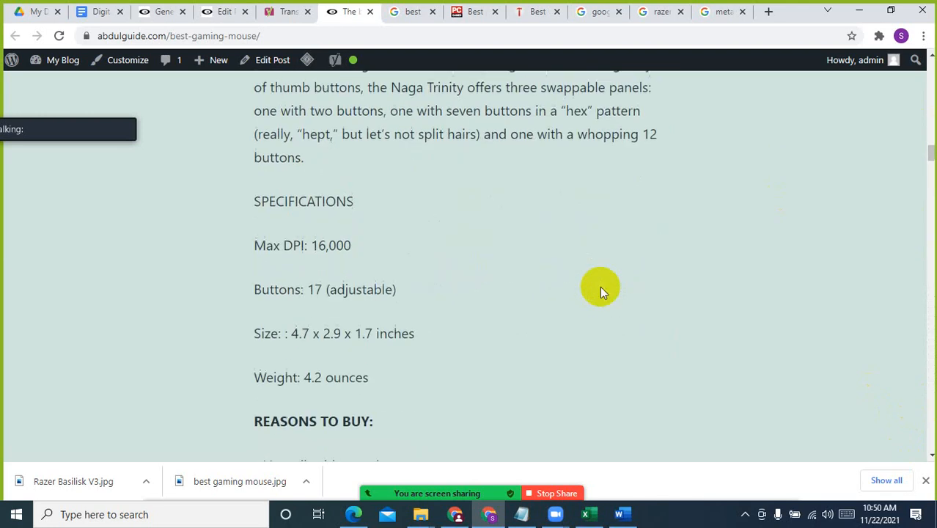
scroll(430, 229, "down", 1)
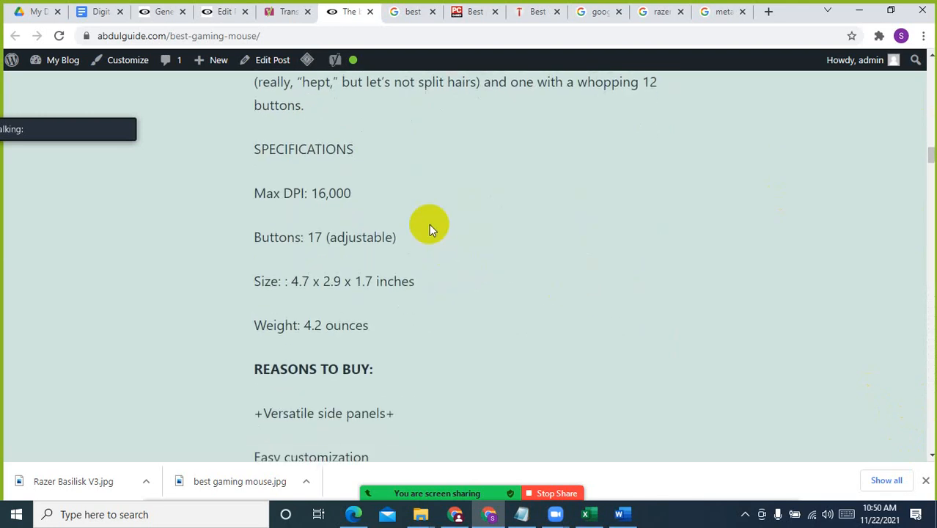
In the post editor, convert the Razer Basilisk V3 specification lines from Max DPI to Weight into a bulleted list
left_click(216, 11)
left_click(535, 309)
scroll(534, 310, "down", 4)
scroll(536, 309, "down", 3)
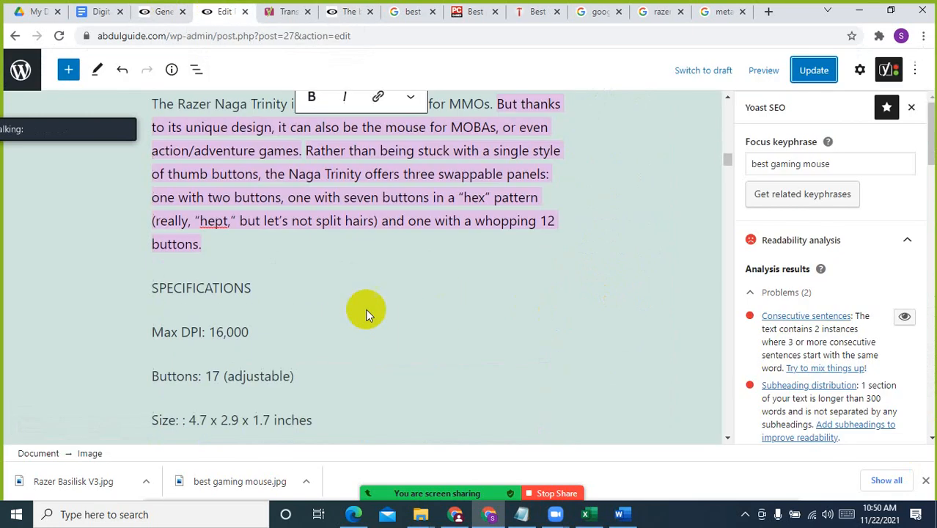
left_click(206, 334)
left_click(151, 337)
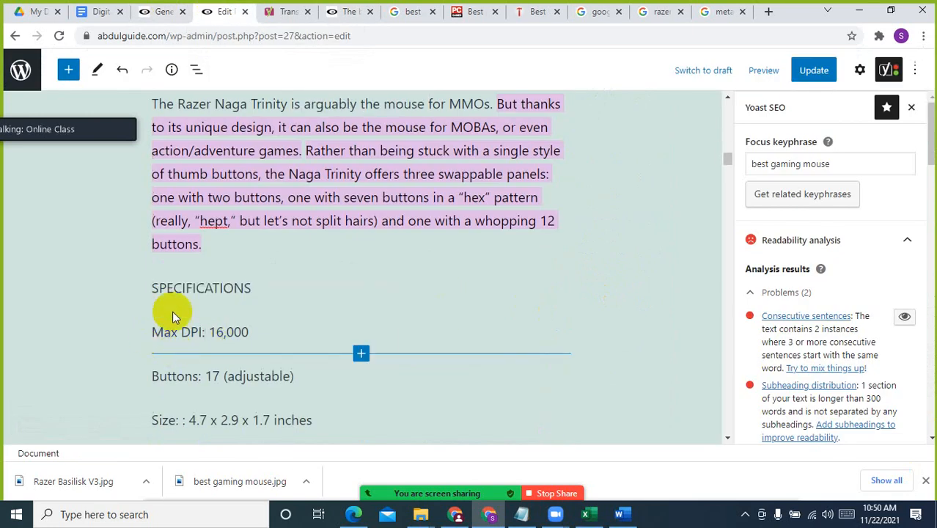
left_click(152, 332)
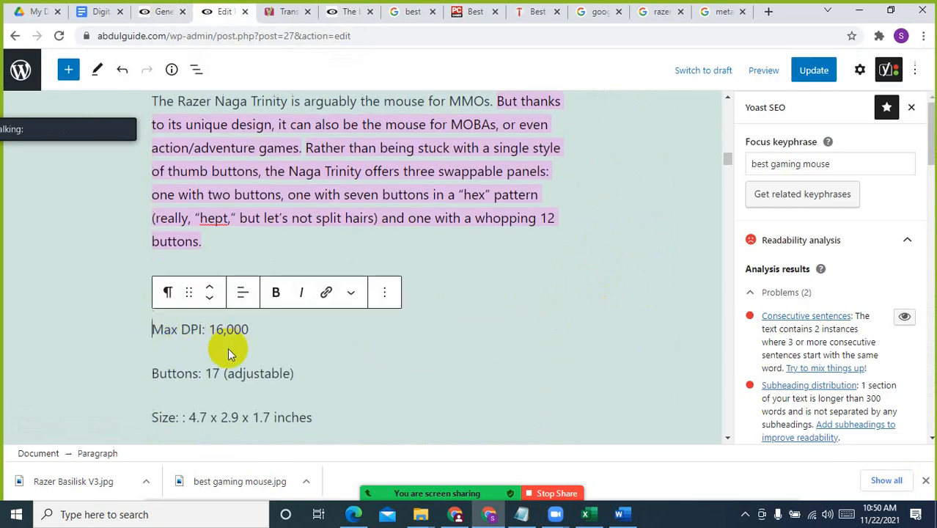
scroll(230, 356, "down", 2)
left_click(273, 327, "shift")
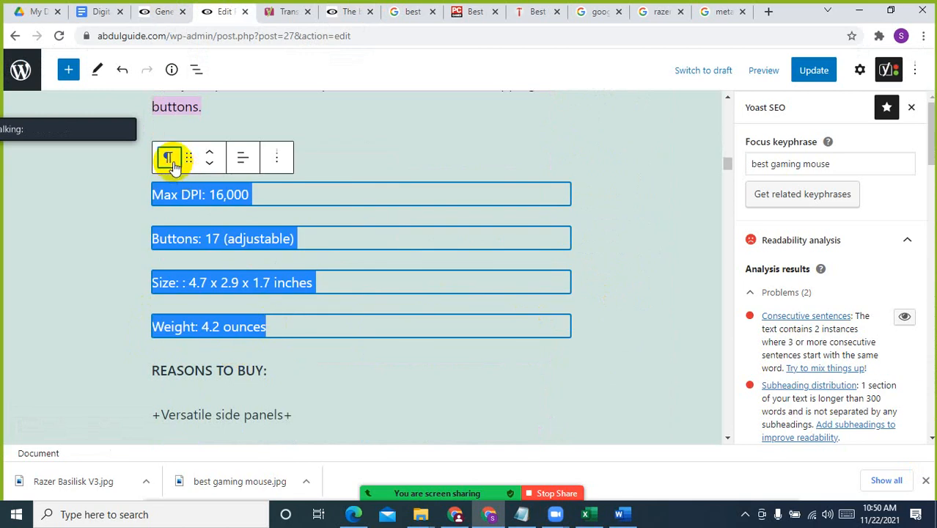
left_click(168, 158)
left_click(217, 226)
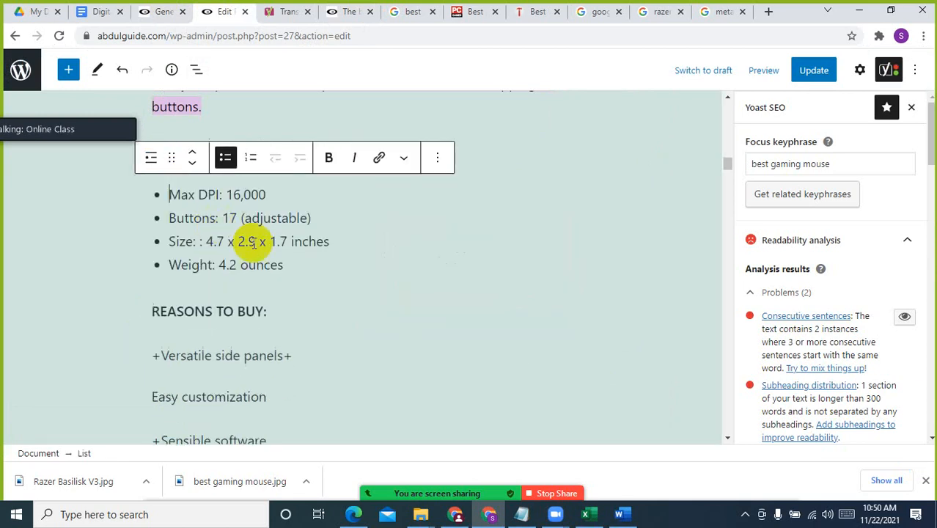
Make the "SPECIFICATIONS" label above the Razer Basilisk V3 bulleted list bold
scroll(260, 262, "up", 2)
left_click(255, 219)
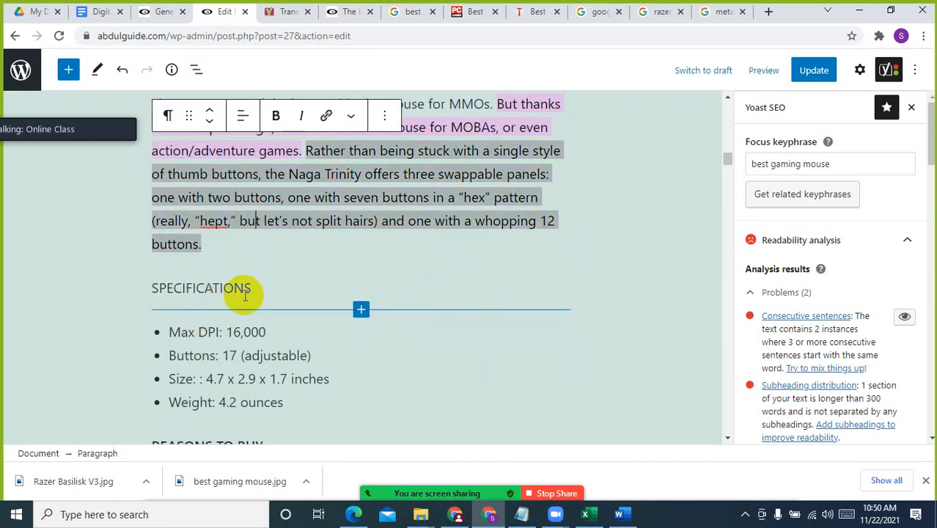
left_click(248, 290)
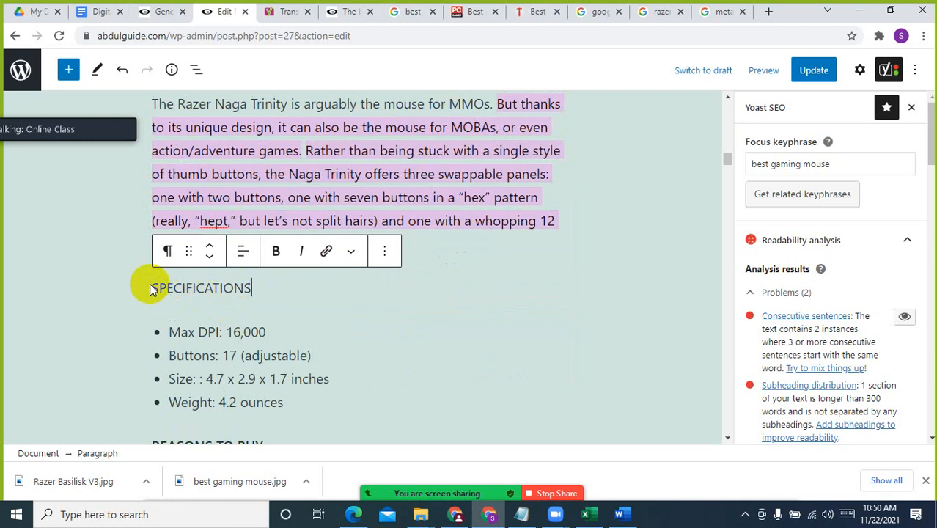
double_click(150, 289)
left_click(276, 252)
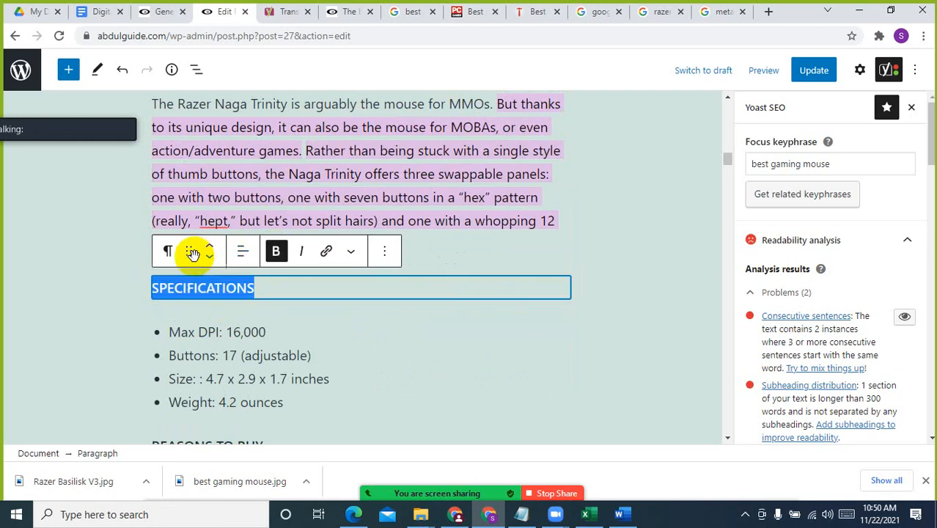
left_click(277, 351)
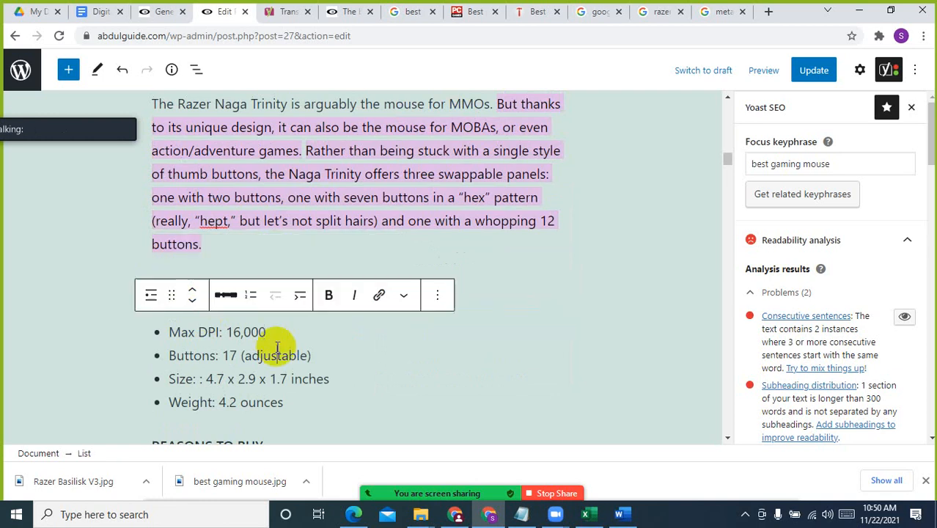
Remove the trailing plus sign from the "+Versatile side panels+" line under "REASONS TO BUY:"
scroll(410, 366, "down", 2)
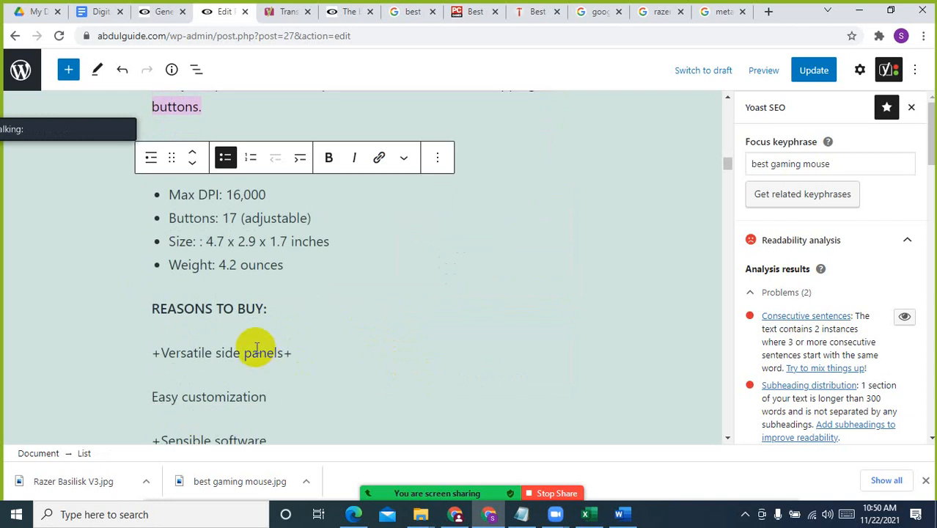
scroll(256, 347, "down", 1)
left_click(283, 285)
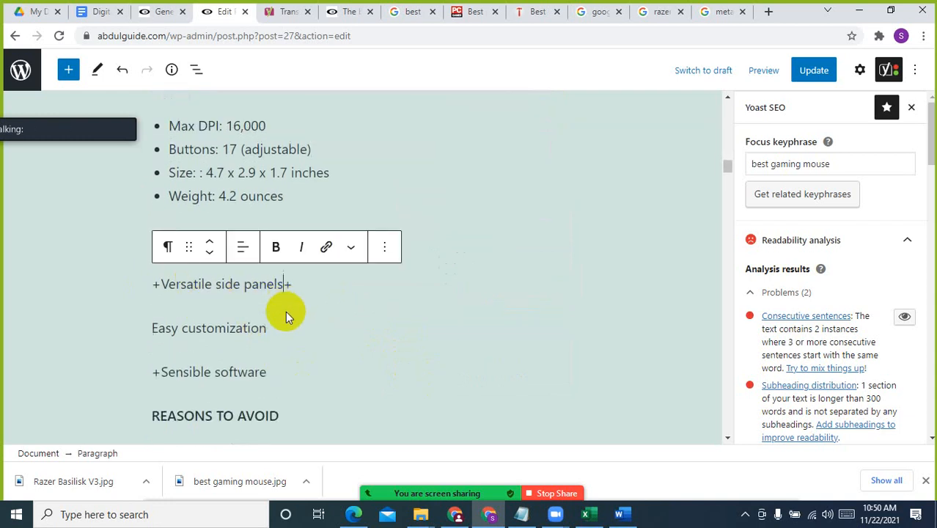
mouse_move(285, 311)
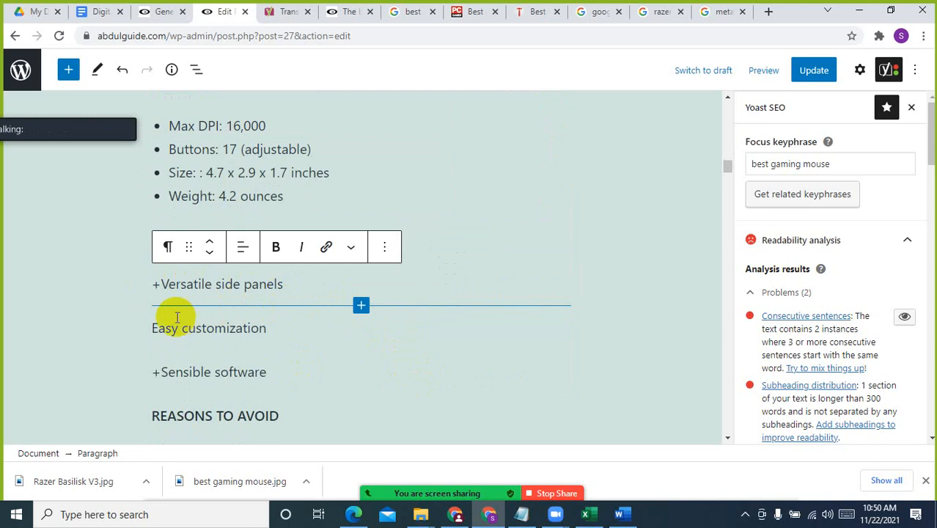
Add a plus sign before "Easy customization" and put a space after the plus in each of the three reasons to buy
left_click(152, 327)
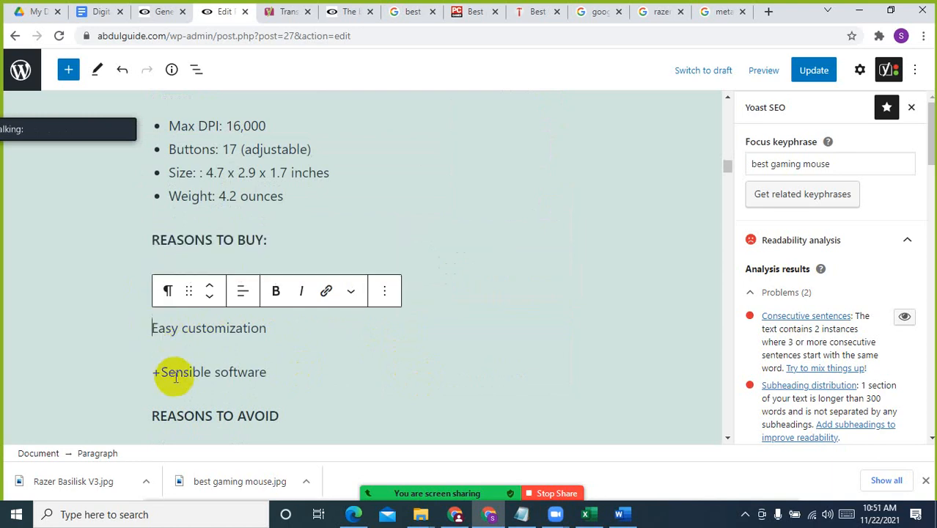
type("+")
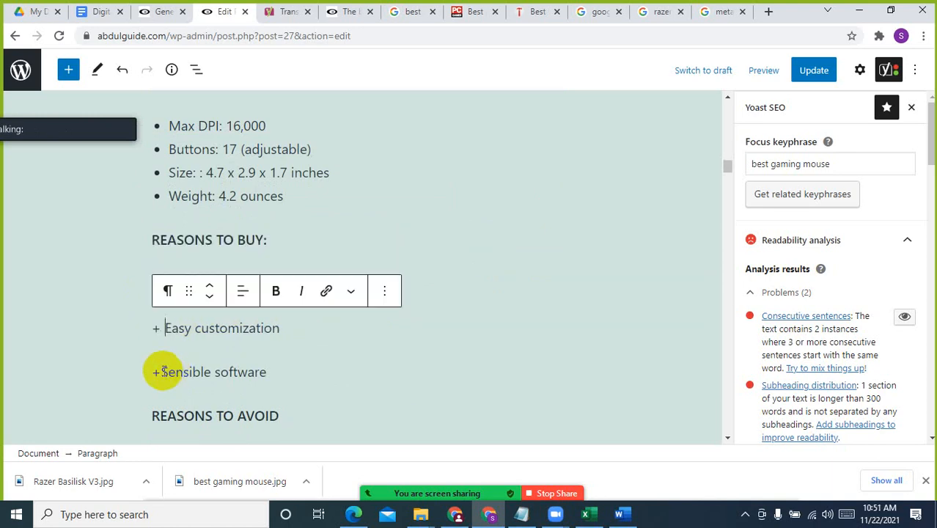
left_click(157, 372)
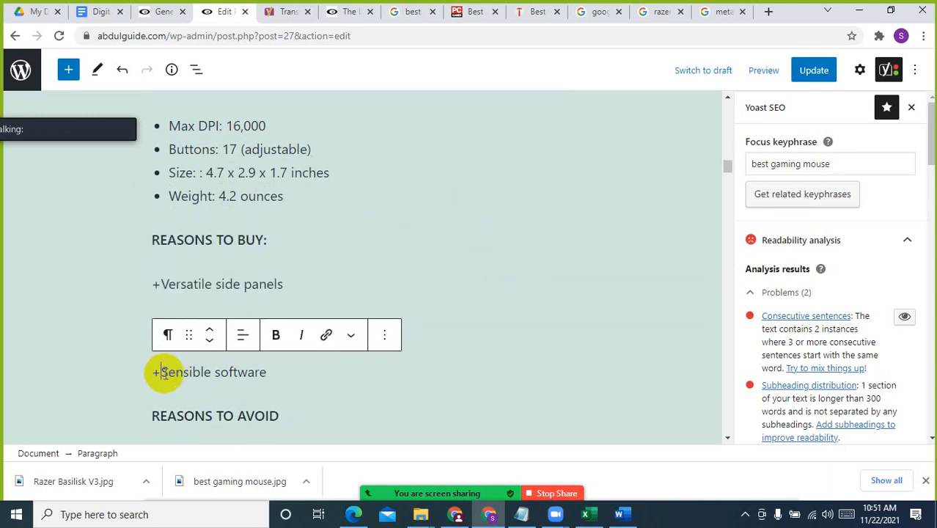
left_click(163, 284)
left_click(341, 369)
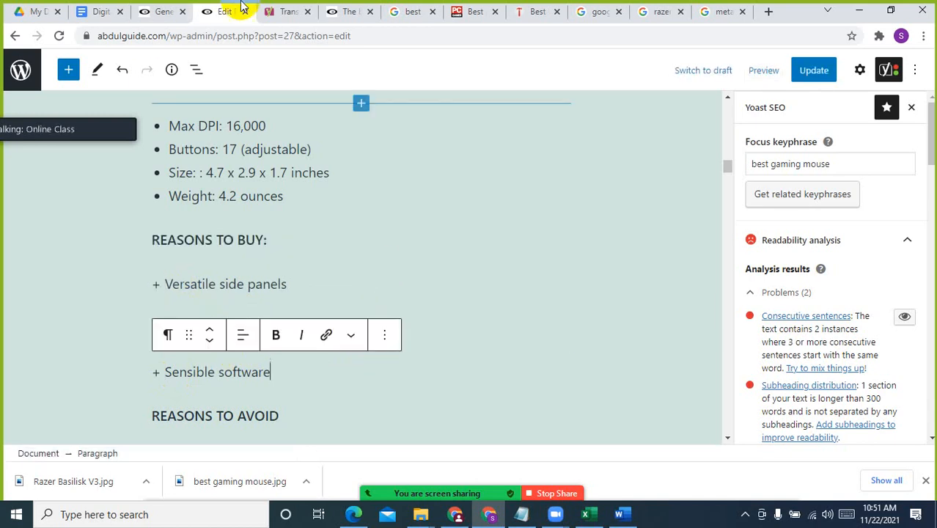
In the WordPress dashboard, go to adding a new plugin and search the plugin directory for "pros"
left_click(348, 11)
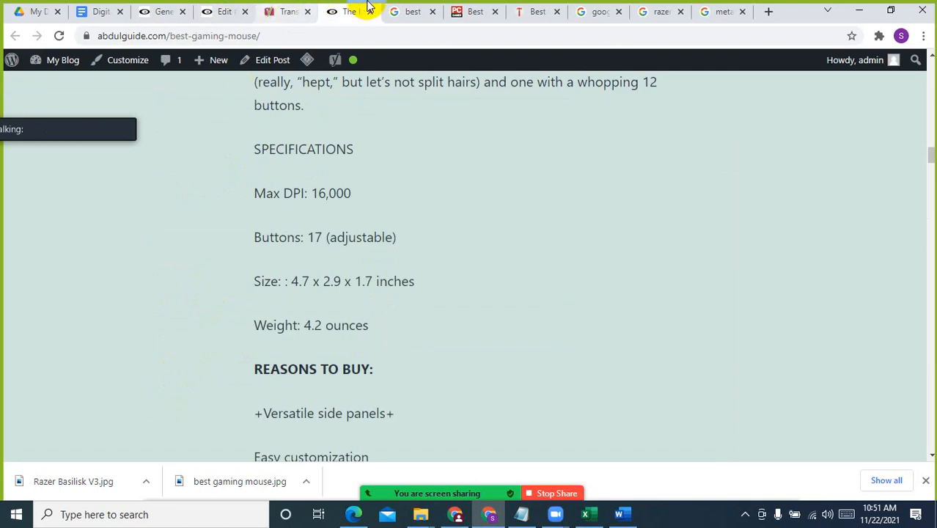
left_click(160, 11)
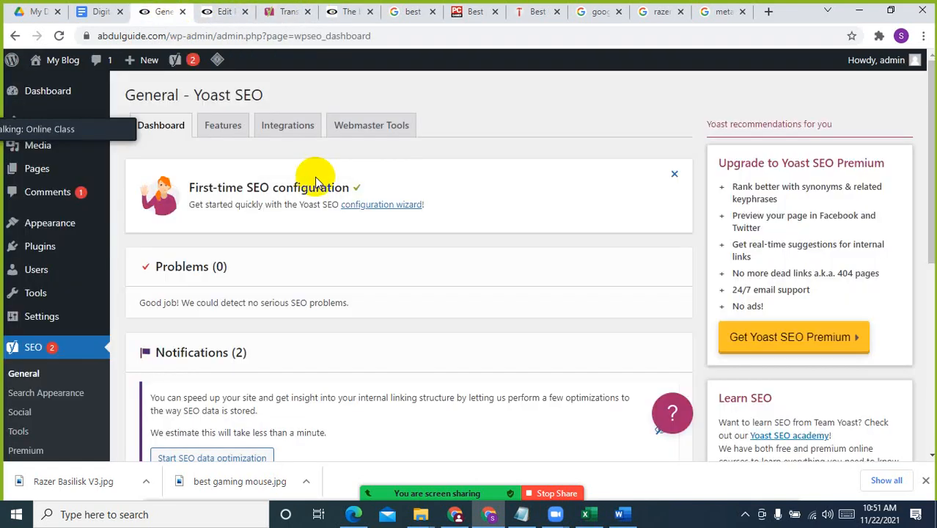
left_click(37, 257)
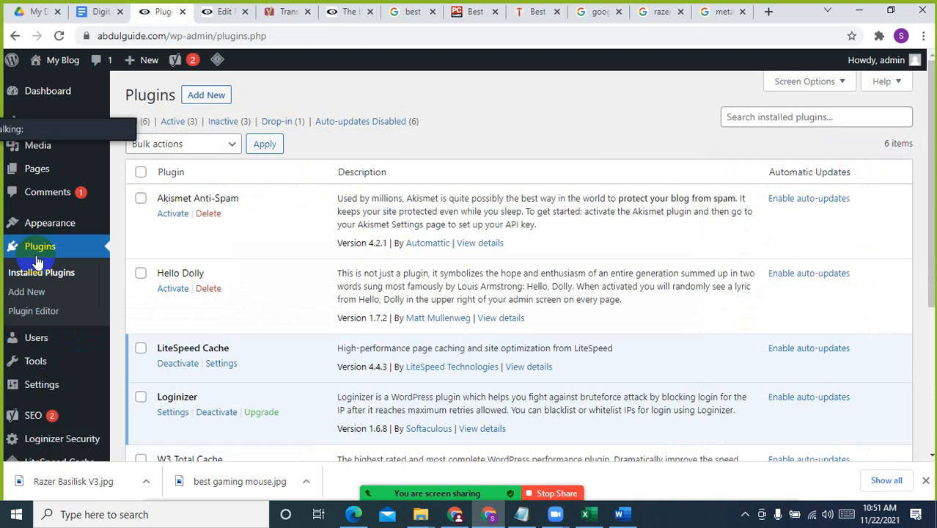
left_click(216, 100)
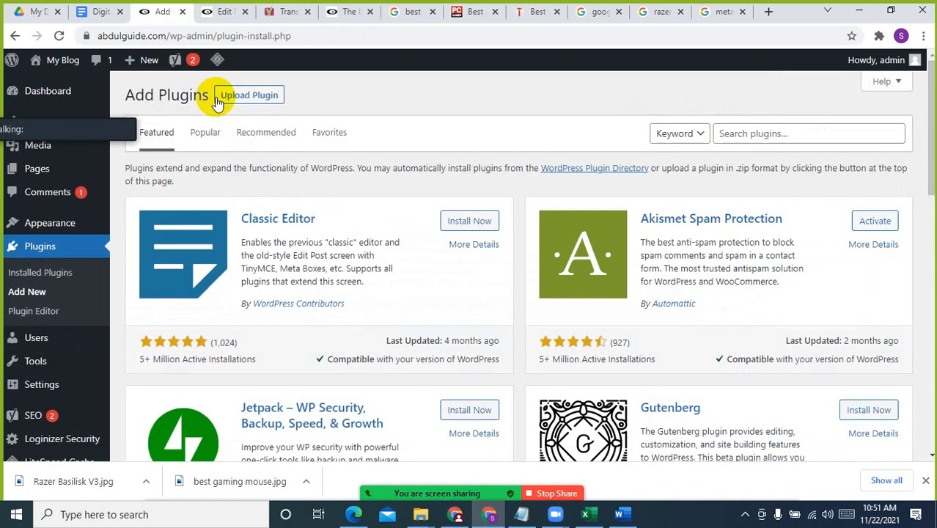
left_click(794, 133)
type("pro")
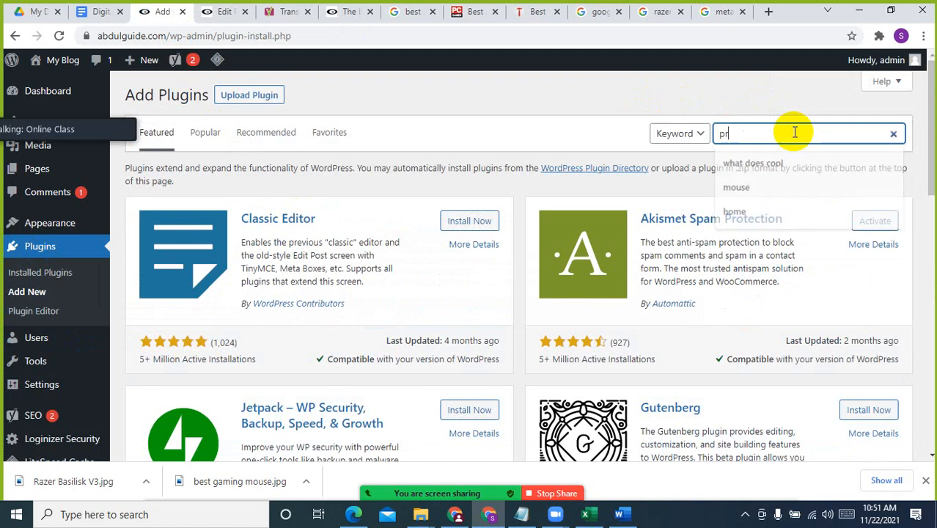
type("s")
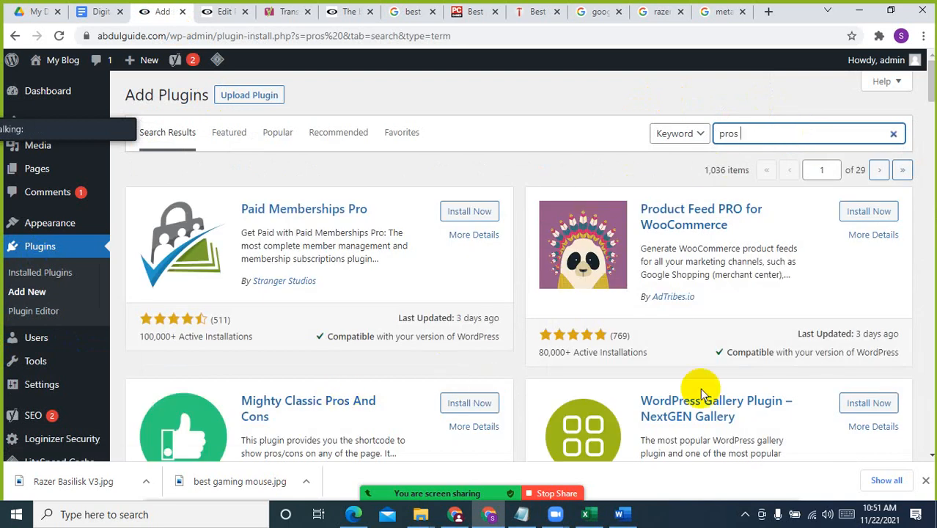
Install and activate the i2 Pros & Cons plugin
scroll(700, 392, "down", 5)
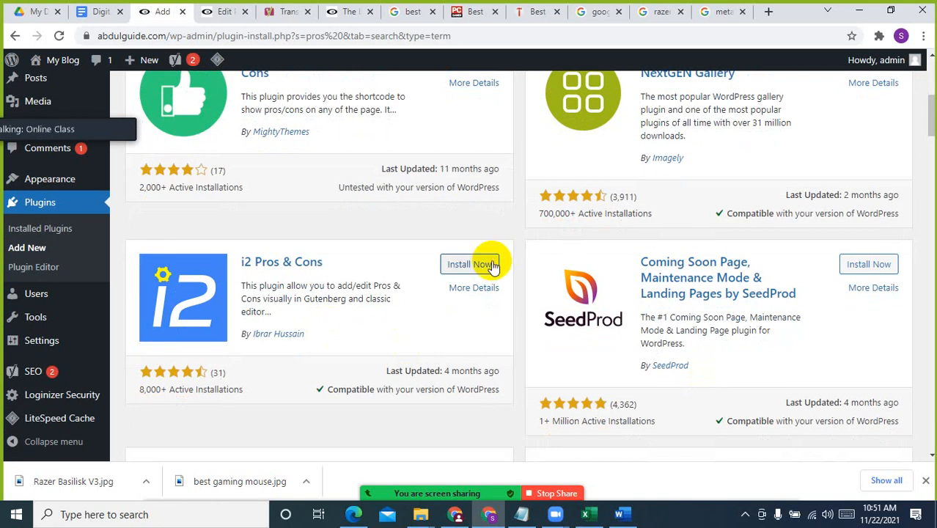
left_click(490, 265)
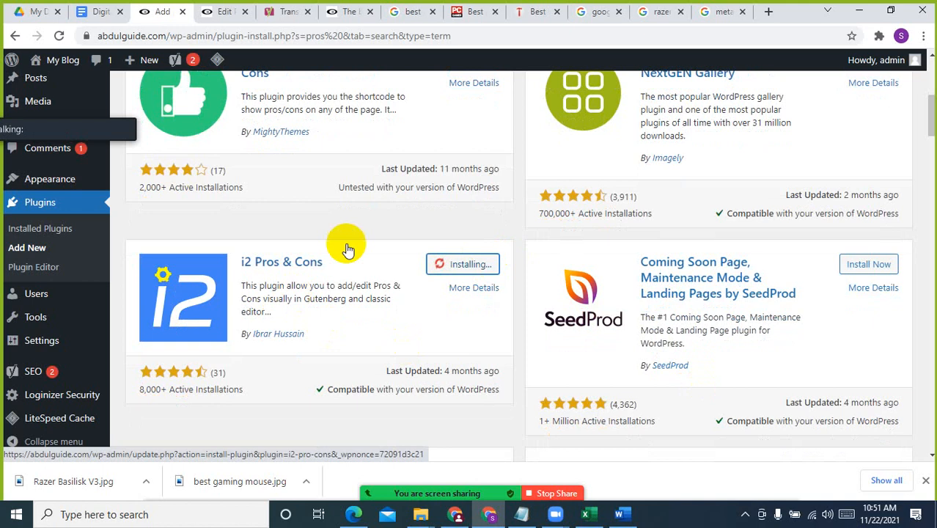
left_click(463, 268)
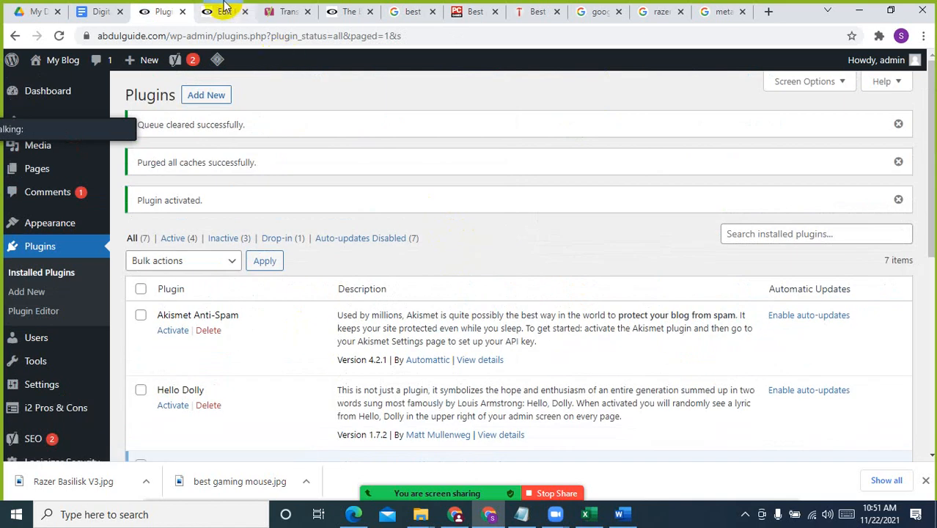
Return to the post editor, update the post and reload the editor page, dismissing the meeting time-limit notice
left_click(222, 11)
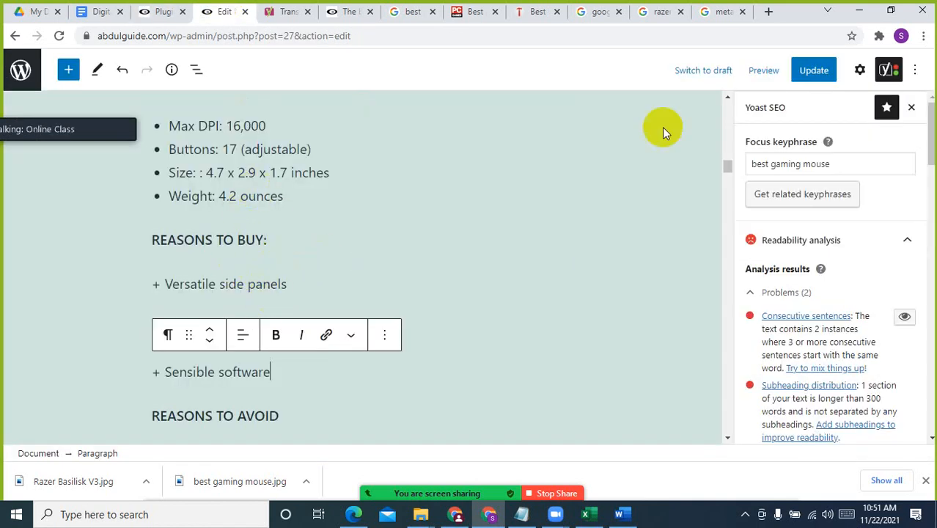
left_click(813, 69)
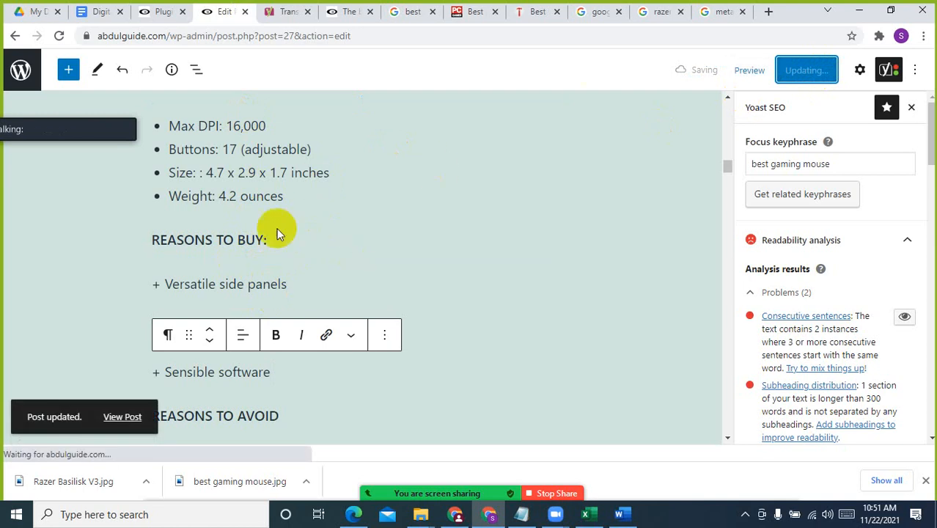
left_click(60, 37)
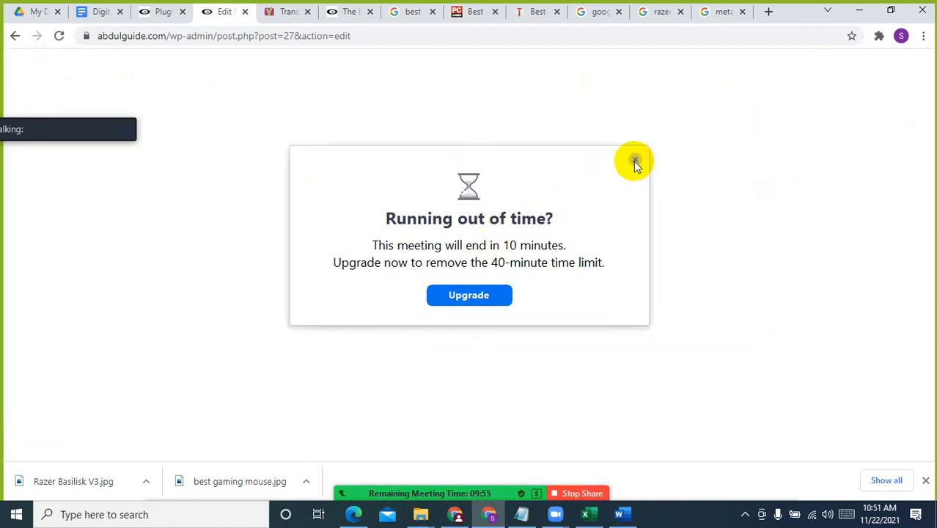
left_click(634, 160)
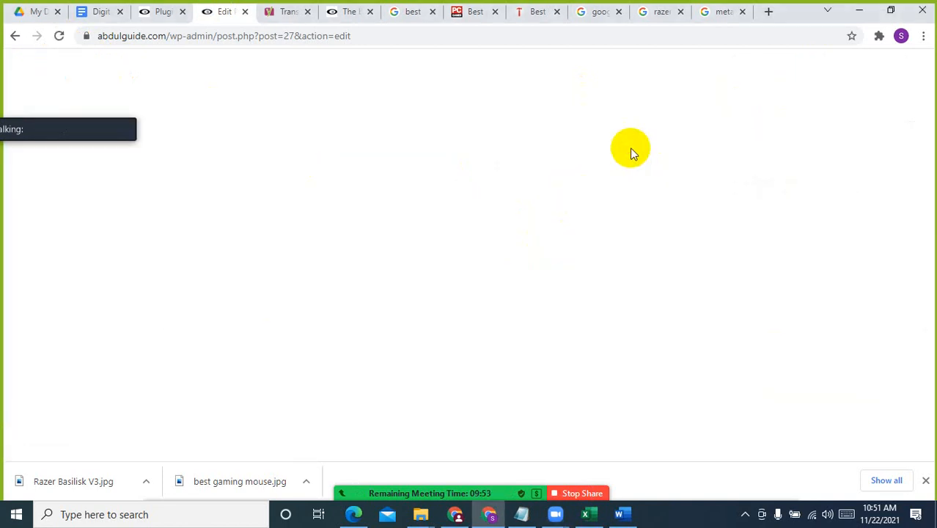
Insert an i2 Pros & Cons block between the Razer Naga Trinity specifications list and the "REASONS TO BUY:" label
scroll(476, 330, "down", 3)
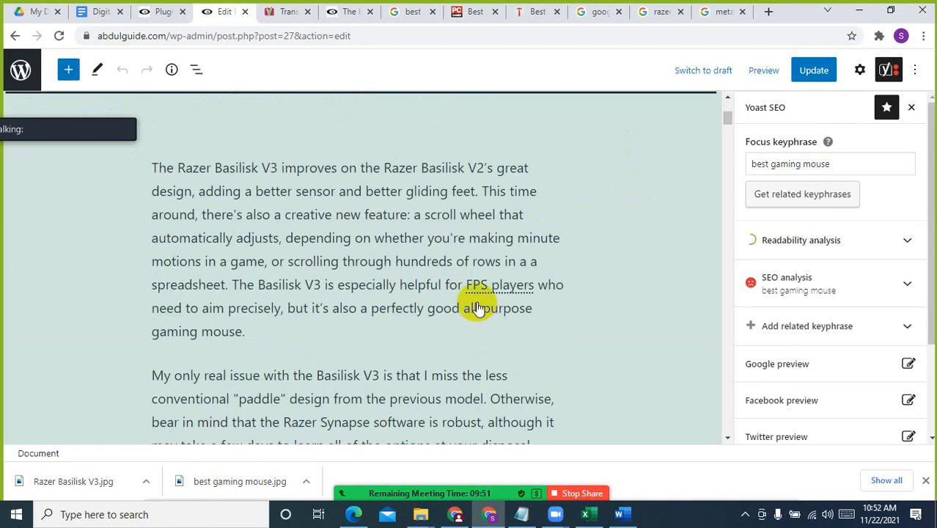
scroll(435, 266, "down", 10)
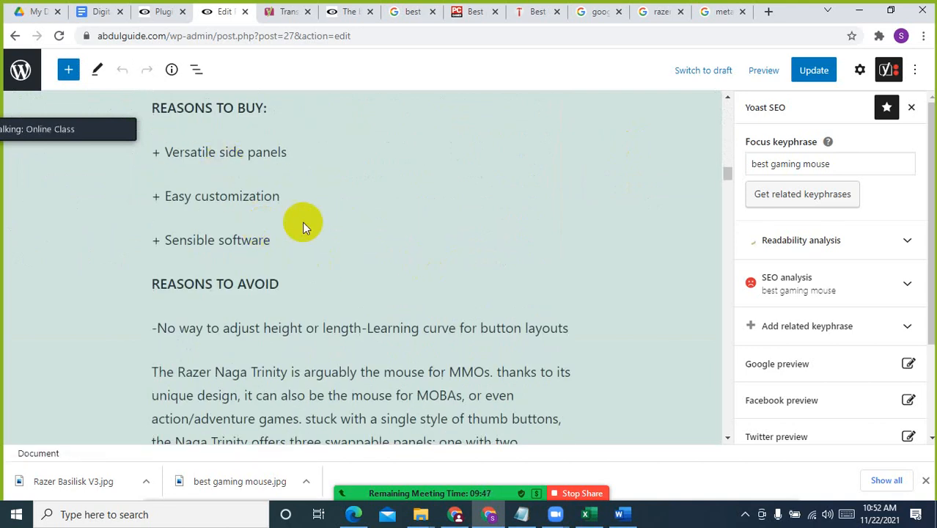
scroll(302, 222, "down", 3)
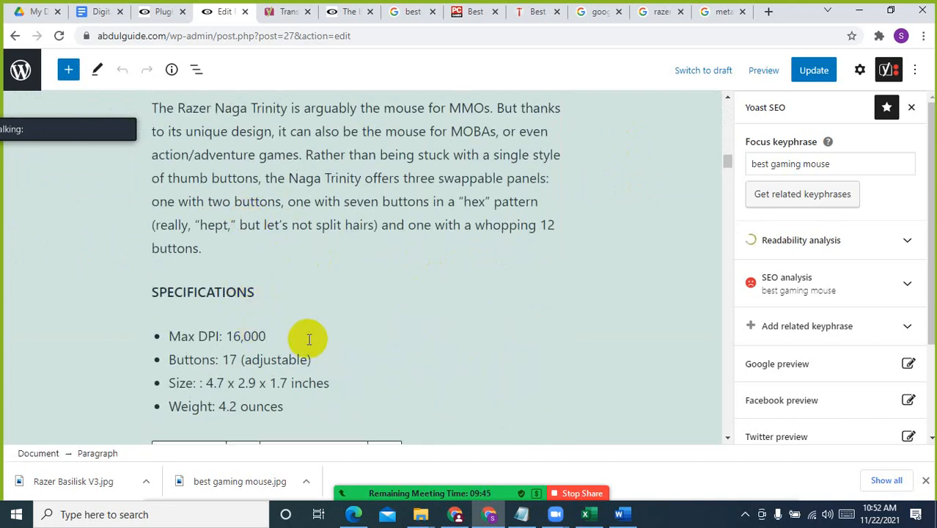
scroll(307, 338, "down", 3)
left_click(280, 203)
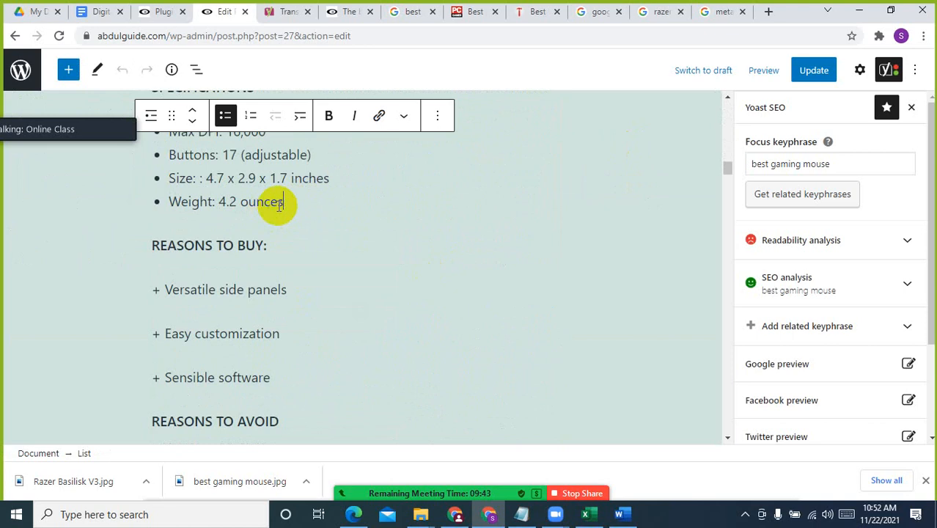
key("Return")
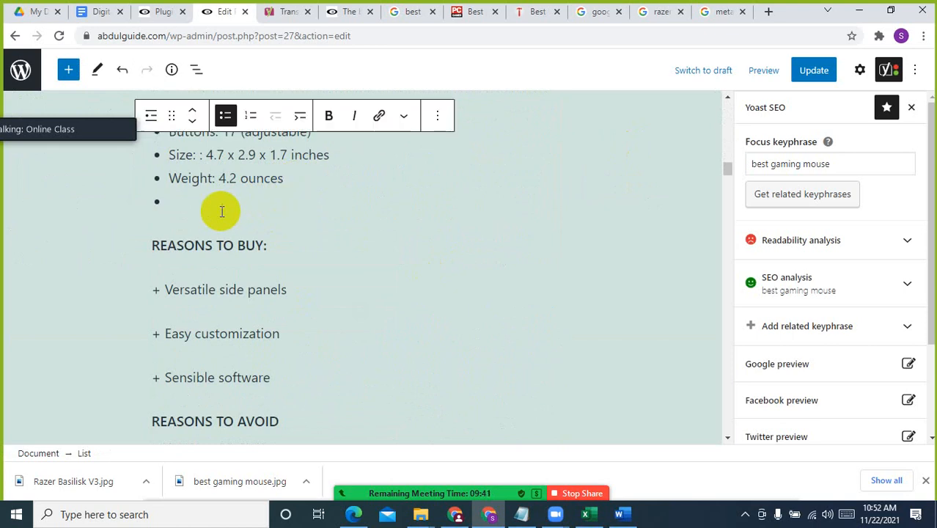
key("Return")
left_click(556, 196)
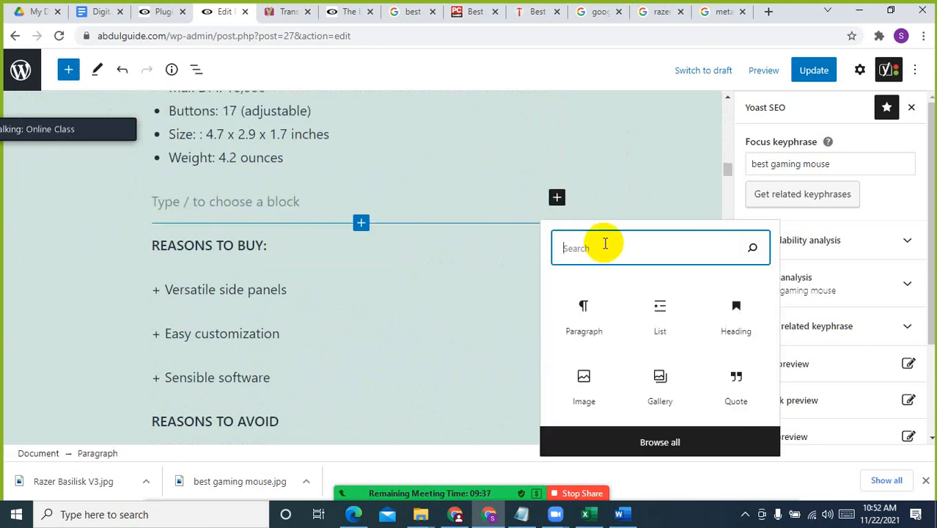
type("pros")
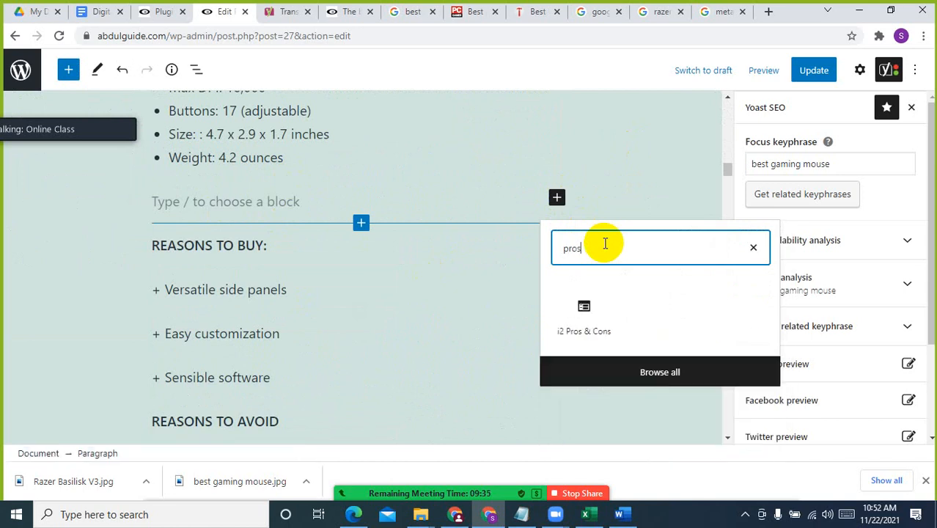
left_click(586, 317)
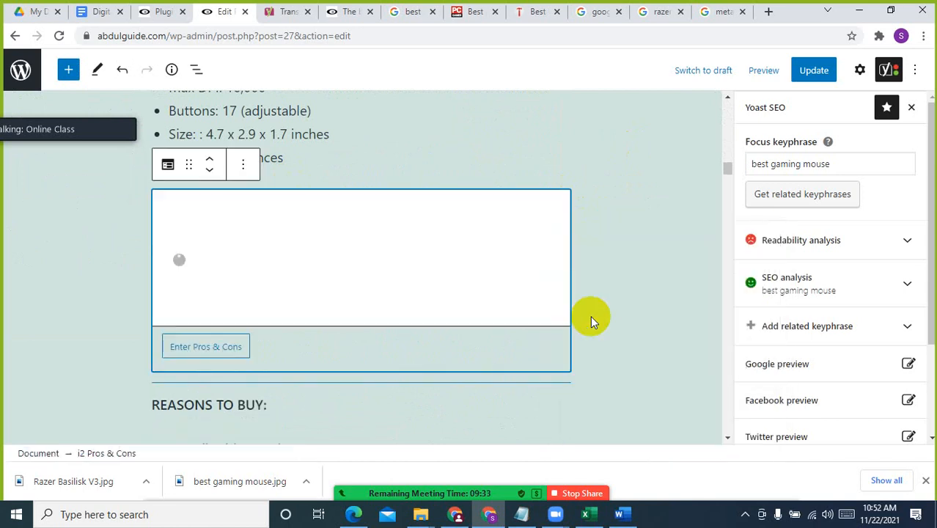
Open the block's pros and cons entry form and copy "Versatile side panels" from the published article into the pros
left_click(218, 348)
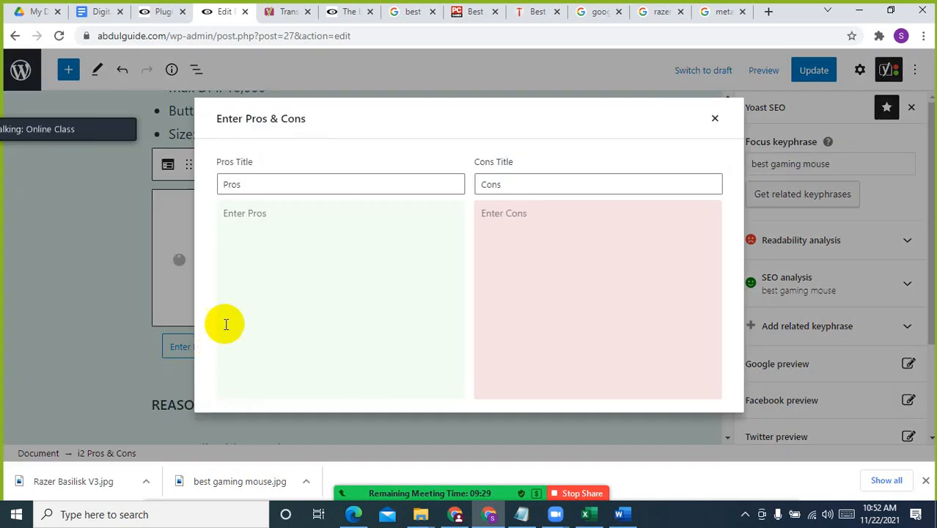
left_click(282, 184)
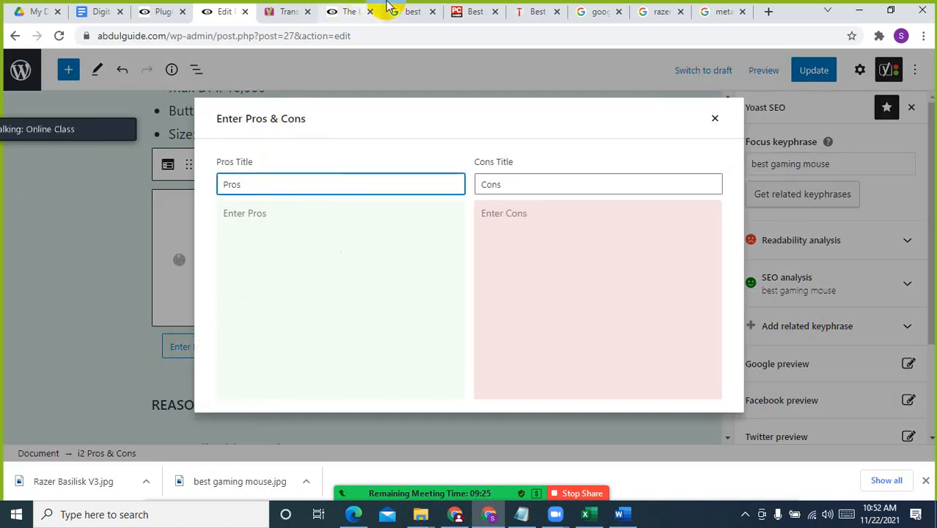
left_click(359, 7)
scroll(290, 301, "down", 2)
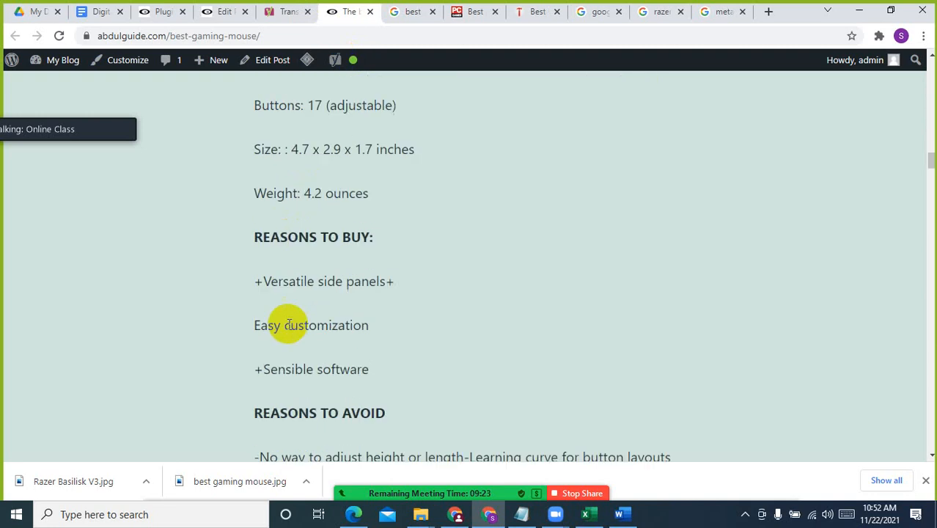
left_click_drag(265, 275, 370, 274)
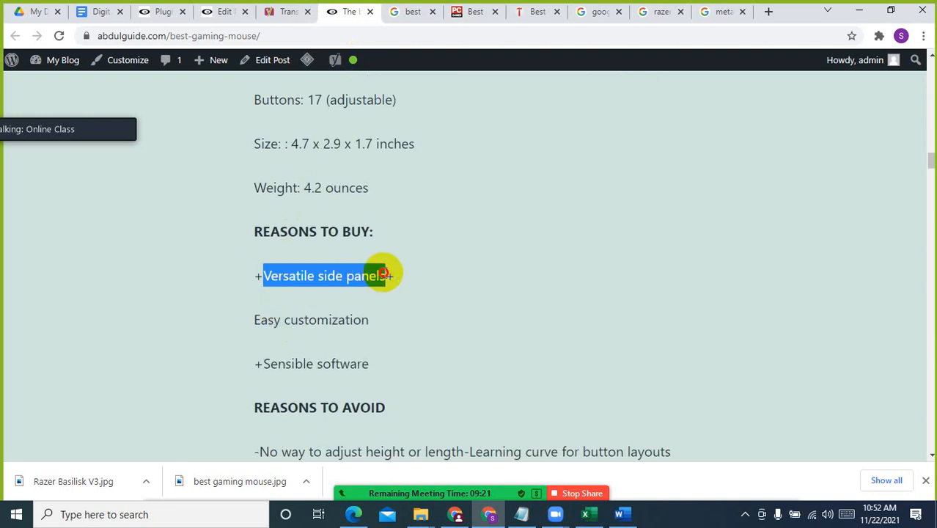
left_click(223, 12)
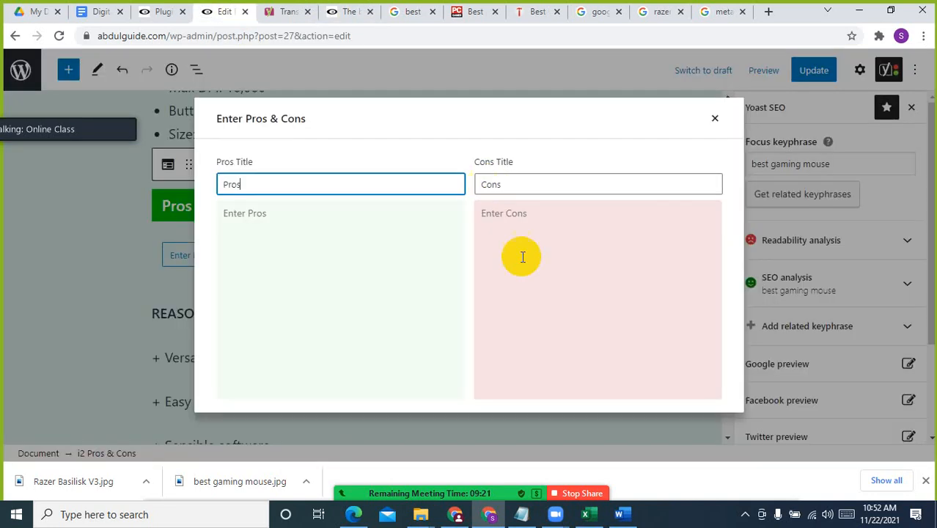
left_click(279, 219)
type("Versatile side panels")
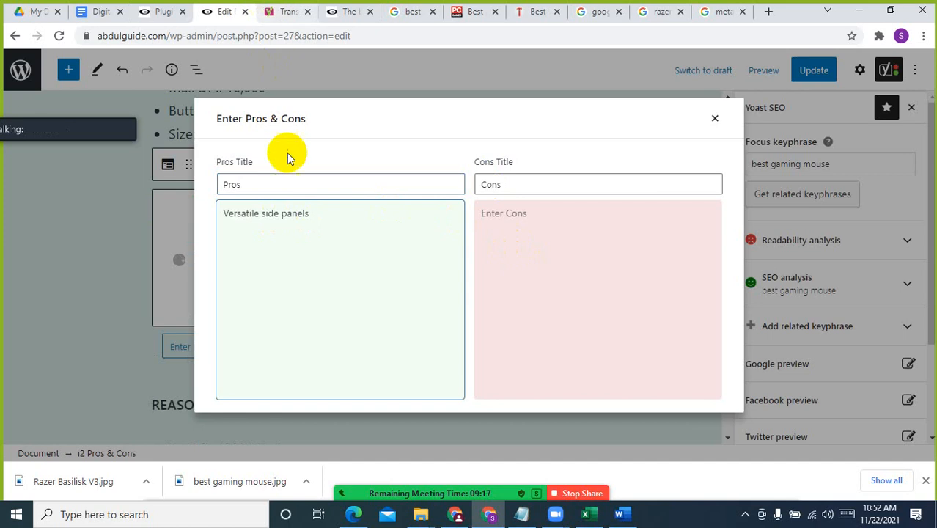
Change the pros title of the block to "Reason to buy"
left_click(267, 185)
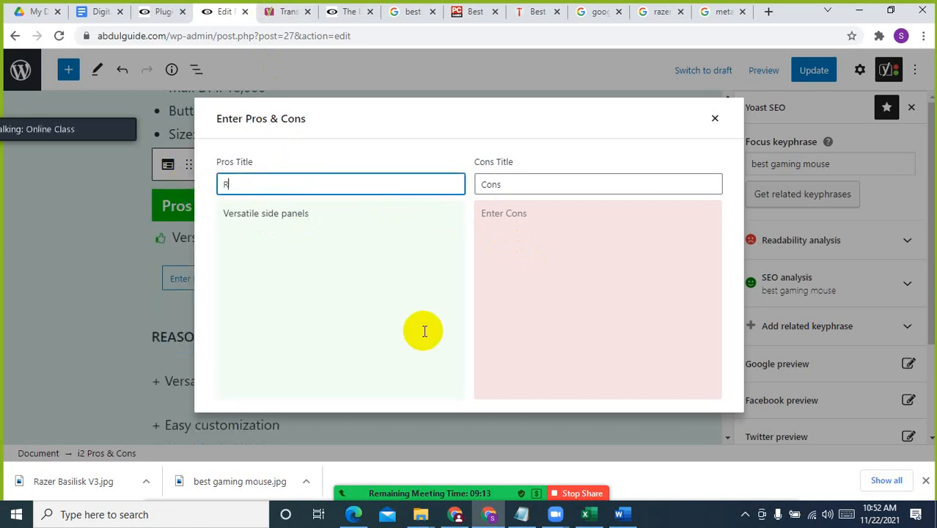
type("Resa")
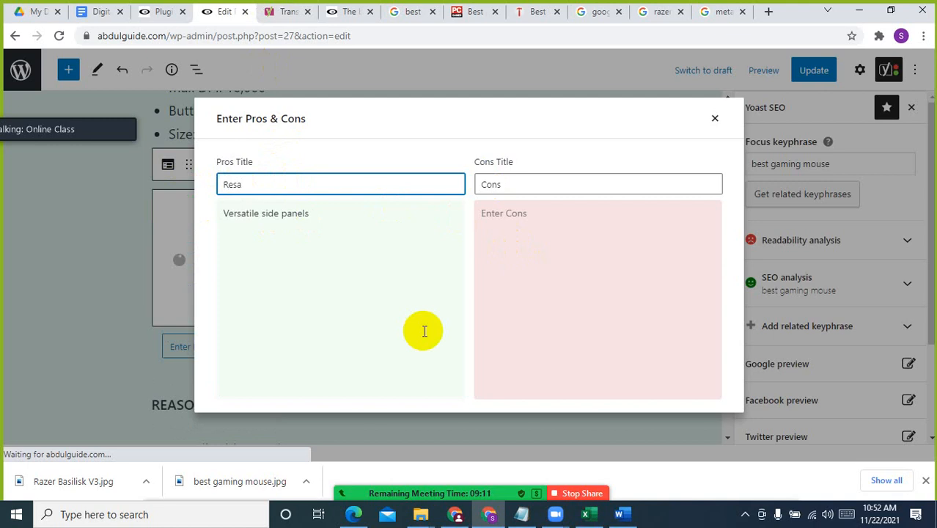
key("BackSpace")
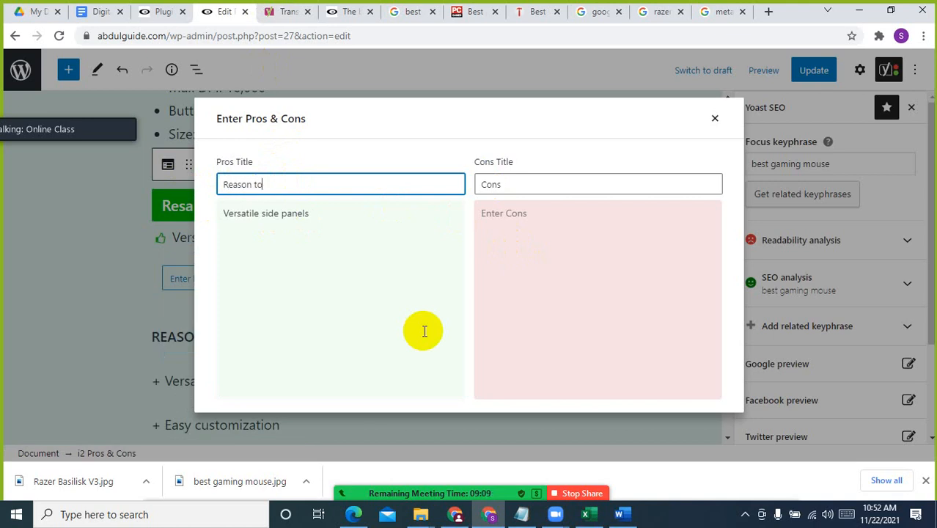
type("son to buy")
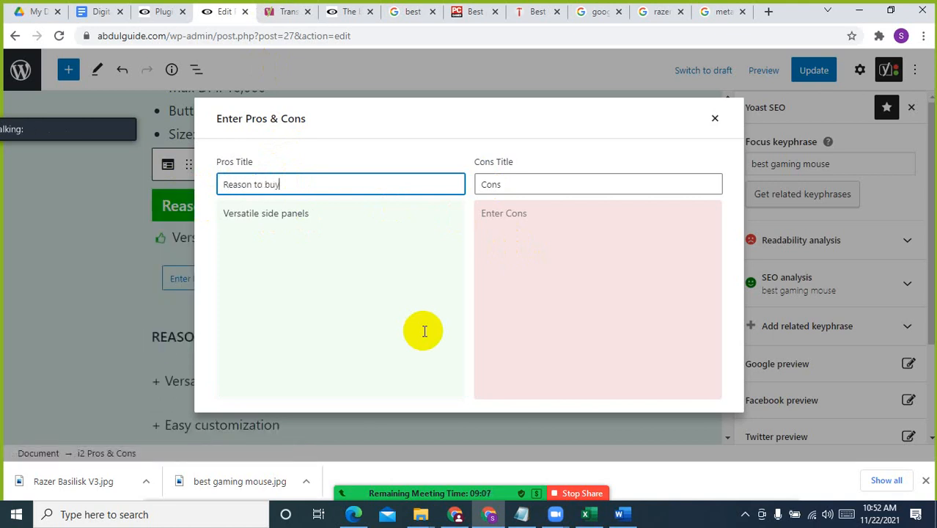
Set the block's cons title to "Reasons to avoid" and correct the pros title to "Reasons to buy"
double_click(498, 186)
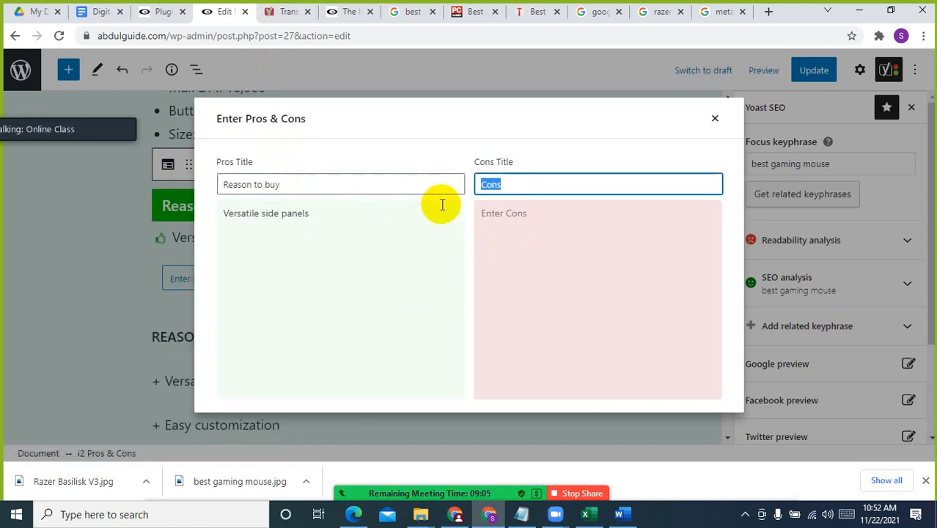
type("T")
key("BackSpace")
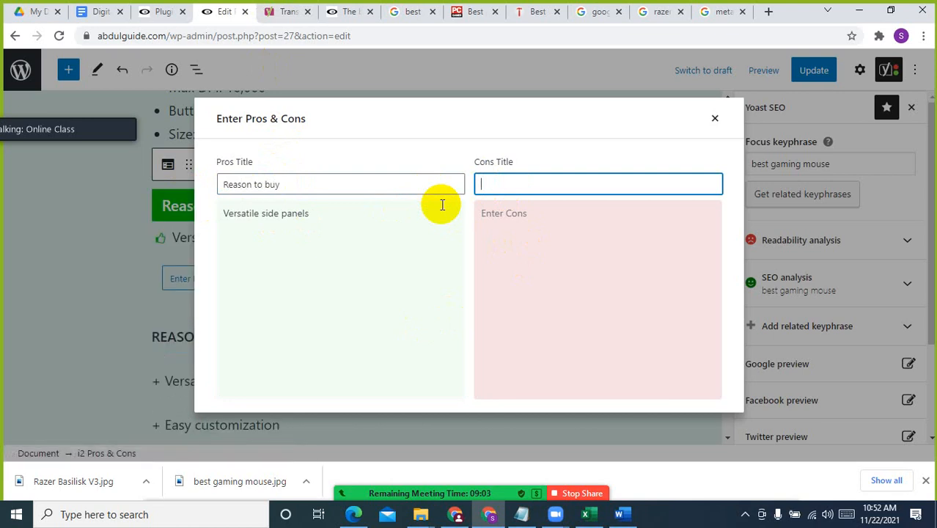
type("Rea")
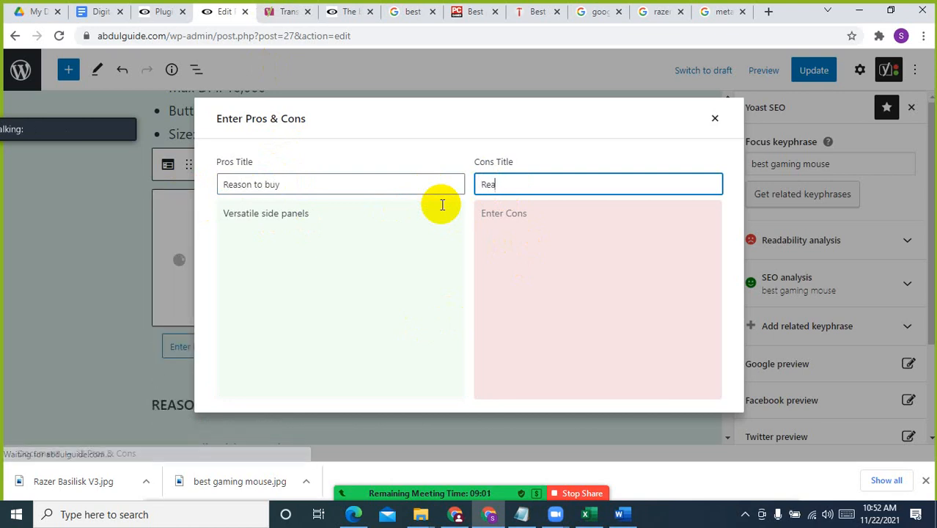
type("sons")
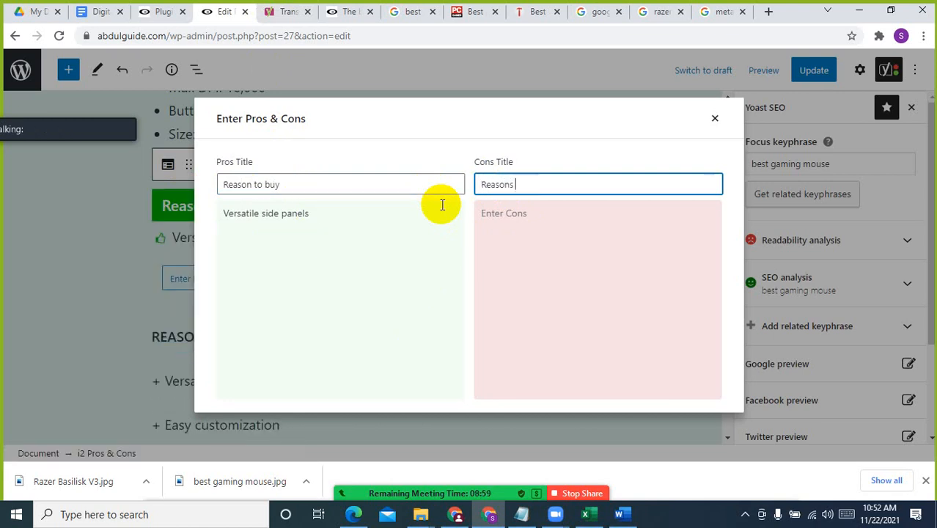
type(" to av")
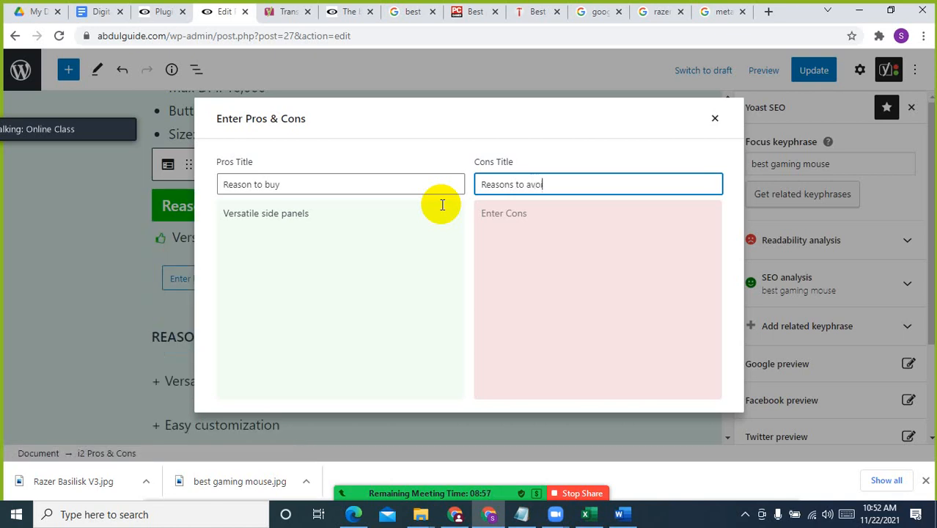
type("oid")
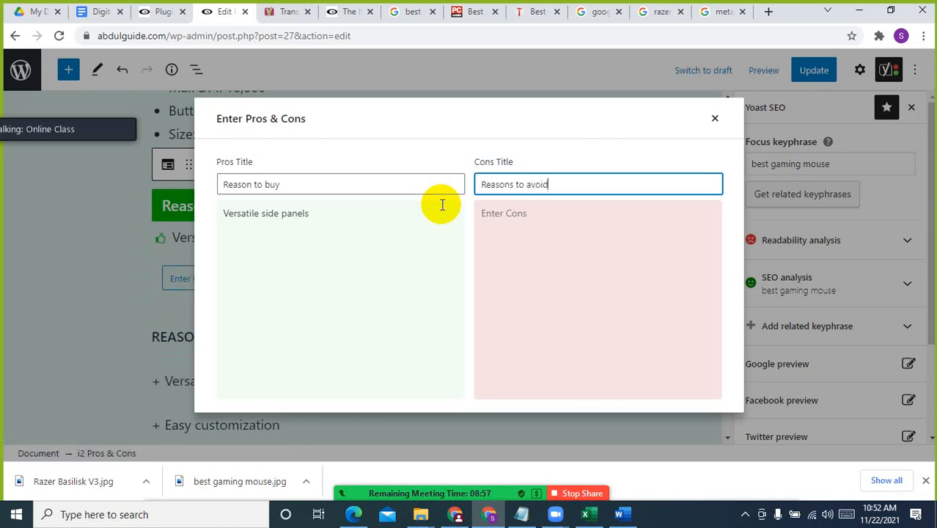
left_click(250, 184)
type("s")
Copy "Easy customization" and "Sensible software" from the published article into the pros, each on its own line
left_click(359, 11)
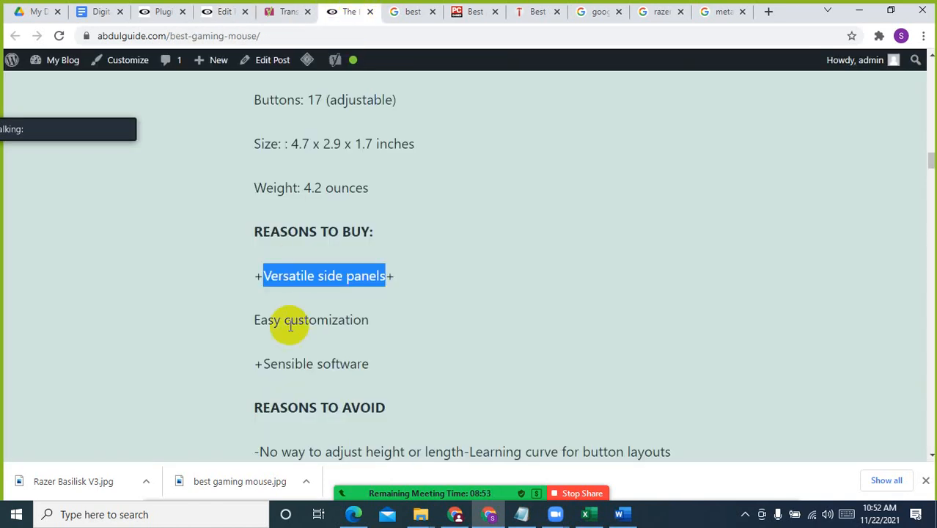
left_click_drag(255, 320, 370, 319)
key("ctrl+c")
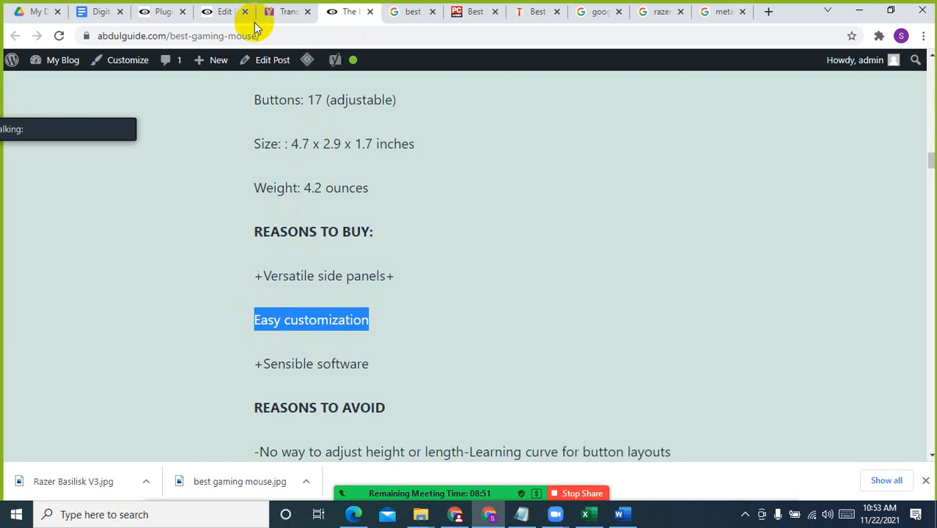
left_click(165, 11)
left_click(211, 11)
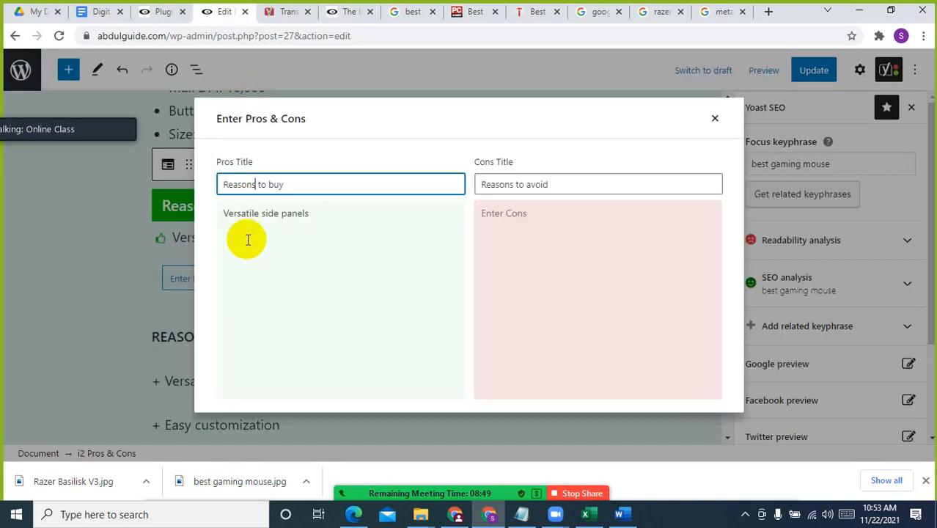
left_click(323, 228)
key("ctrl+v")
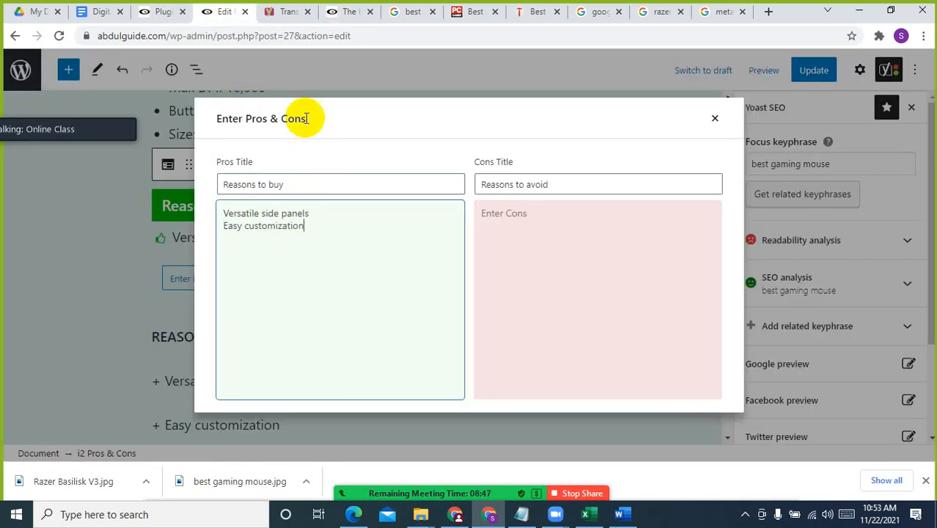
left_click(351, 9)
left_click_drag(262, 364, 369, 362)
left_click(220, 11)
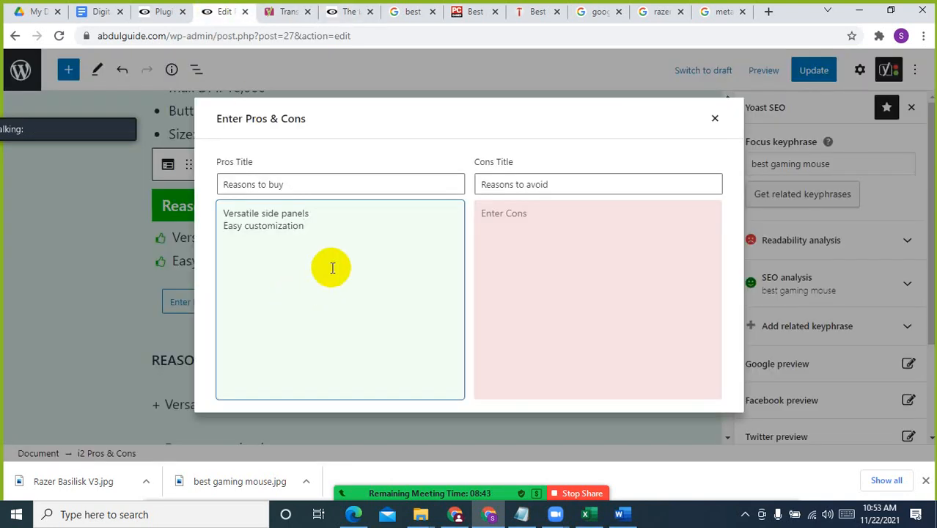
Copy "No way to adjust height or length-Learning curve for button layouts" from the published article into the cons
left_click(345, 11)
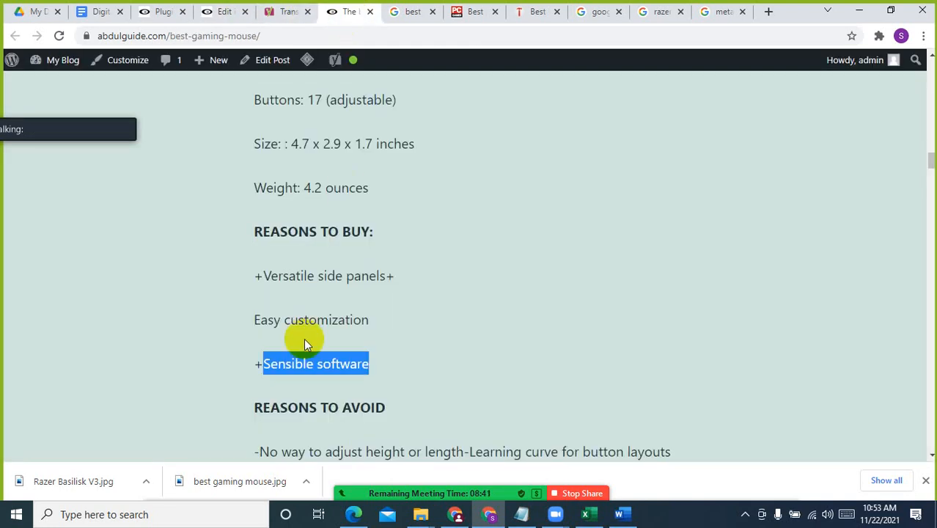
scroll(300, 333, "down", 2)
left_click_drag(259, 314, 684, 318)
key("ctrl+c")
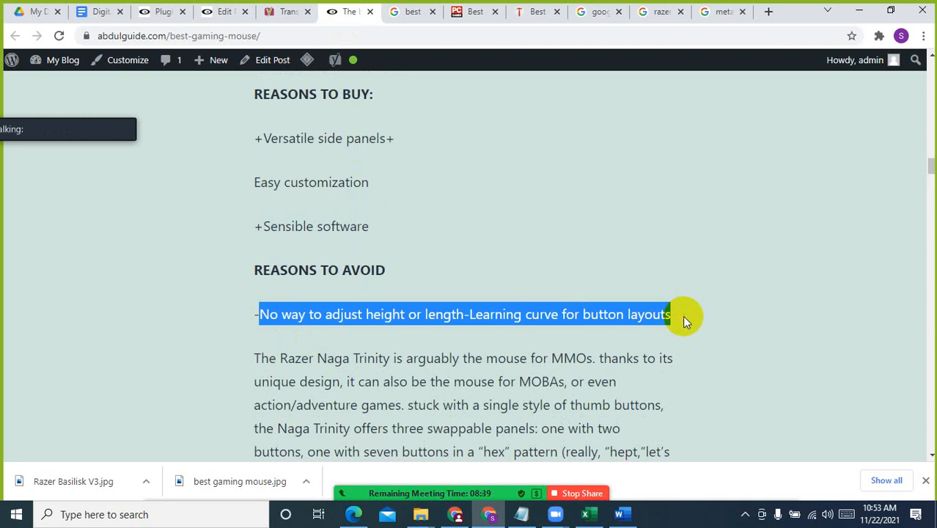
left_click(227, 10)
left_click(512, 233)
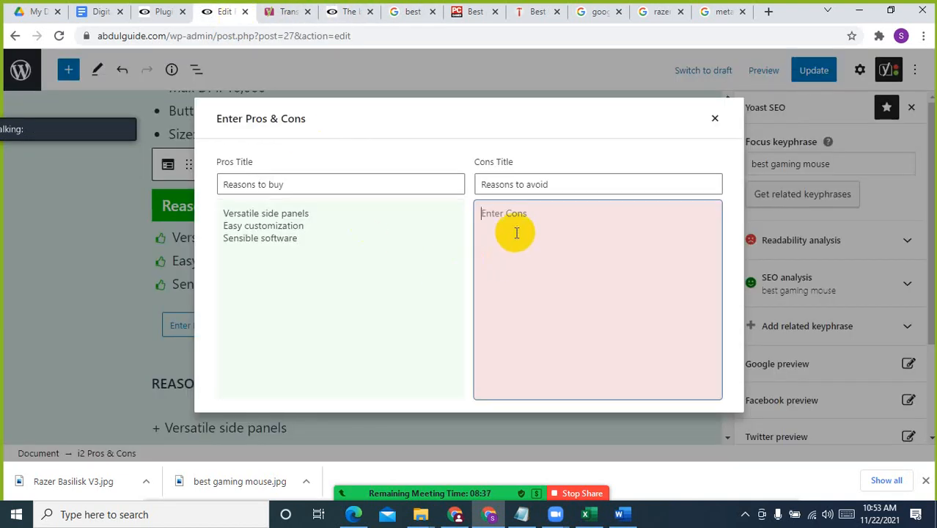
key("ctrl+v")
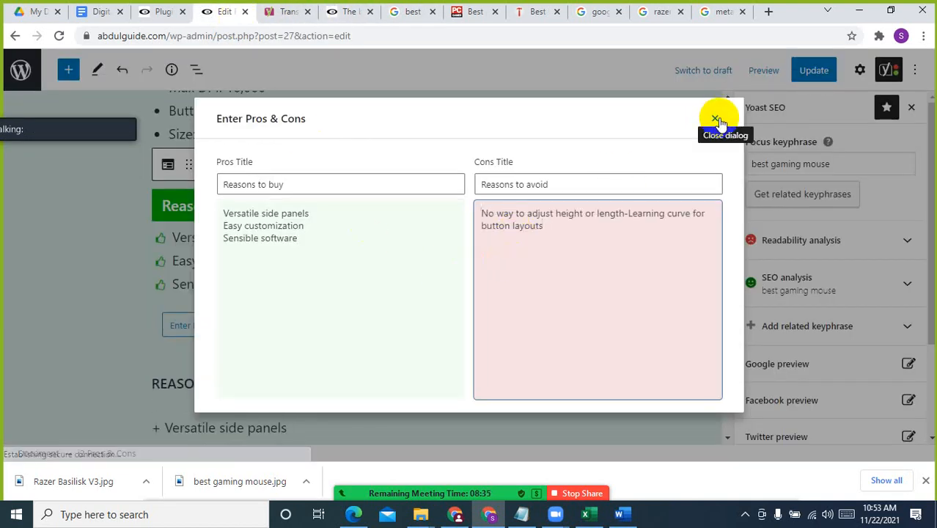
Update the post with the completed pros and cons and check the block in the reloaded published article
left_click(715, 118)
left_click(817, 74)
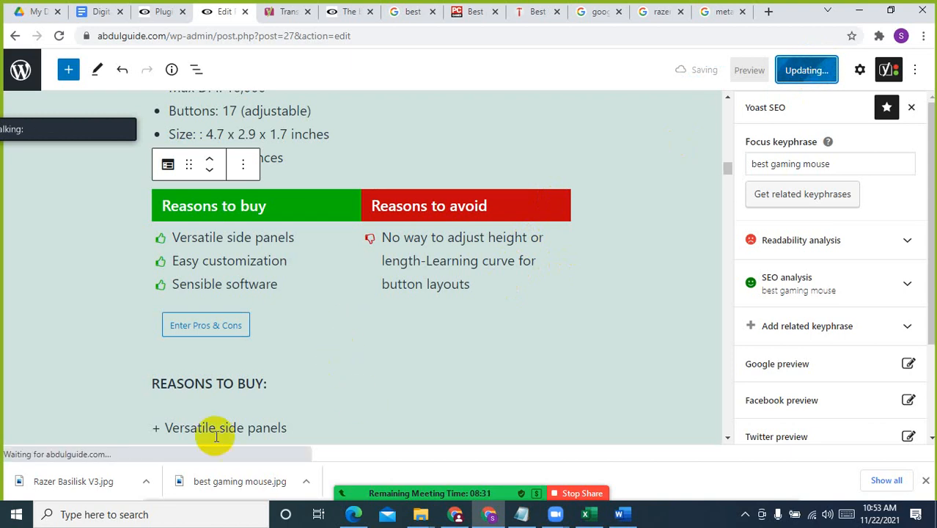
left_click(327, 11)
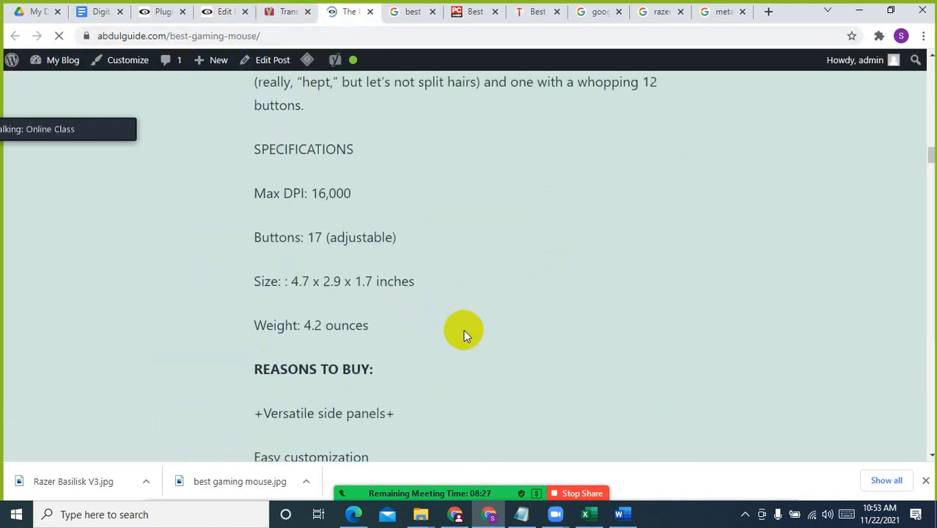
scroll(463, 334, "down", 1)
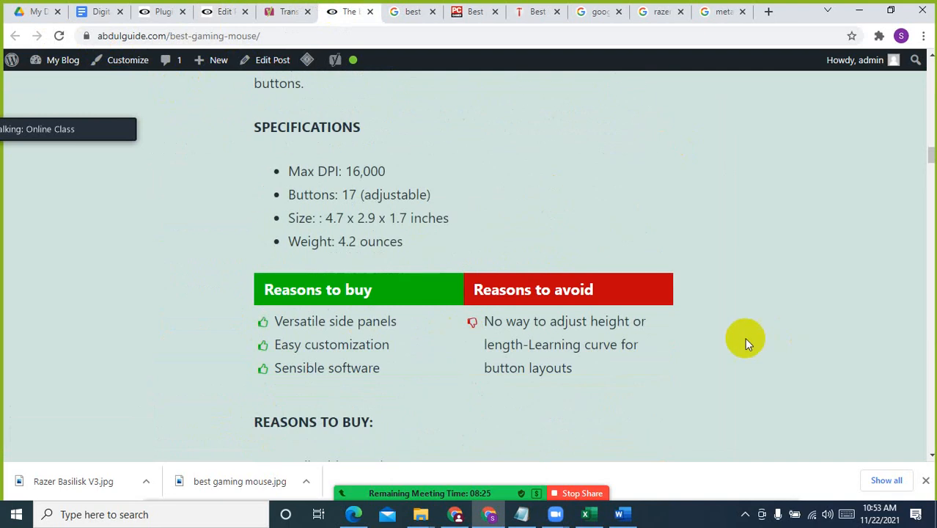
scroll(391, 236, "down", 5)
scroll(340, 239, "up", 2)
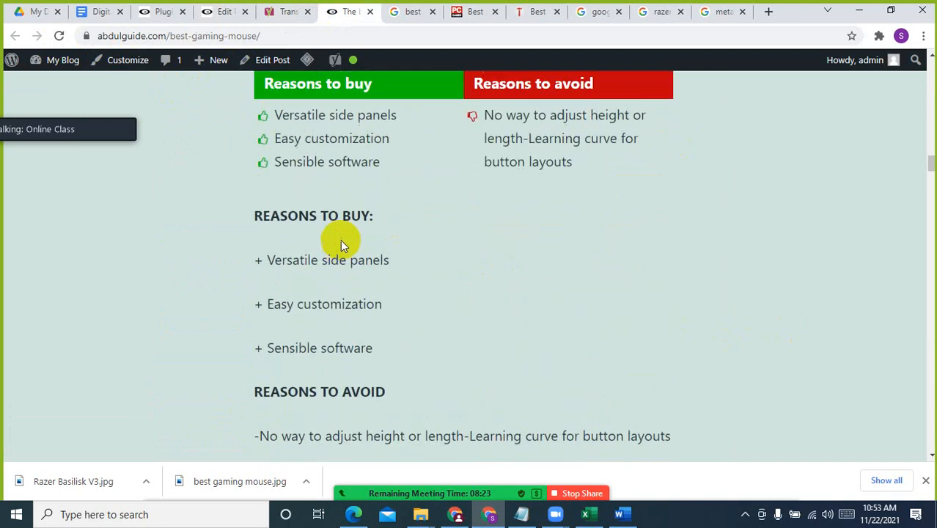
scroll(340, 239, "up", 3)
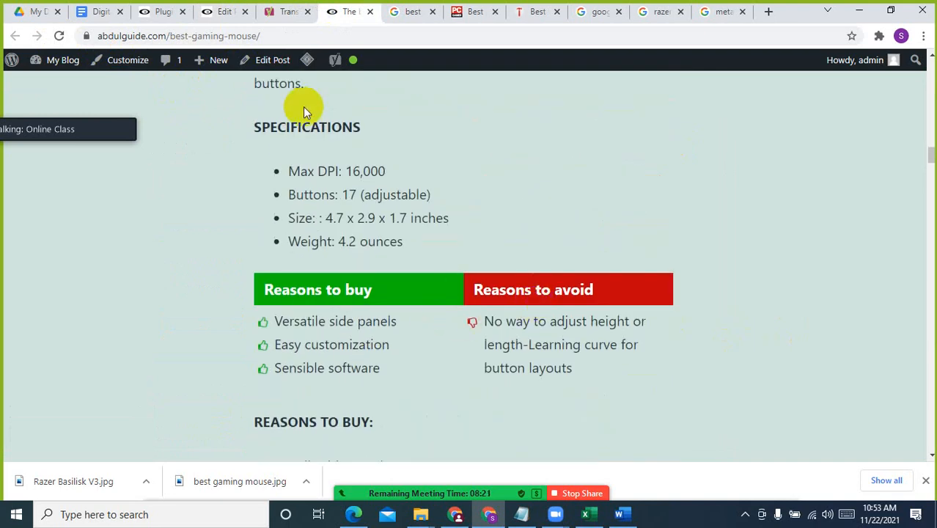
Return to the post editor and review the block's entries in the pros and cons entry form, leaving it without edits
left_click(165, 11)
left_click(236, 12)
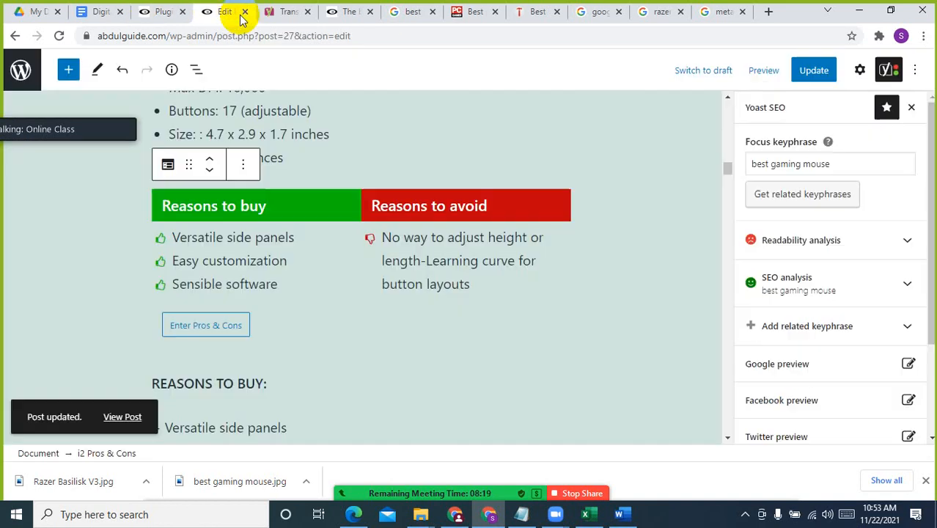
left_click(212, 332)
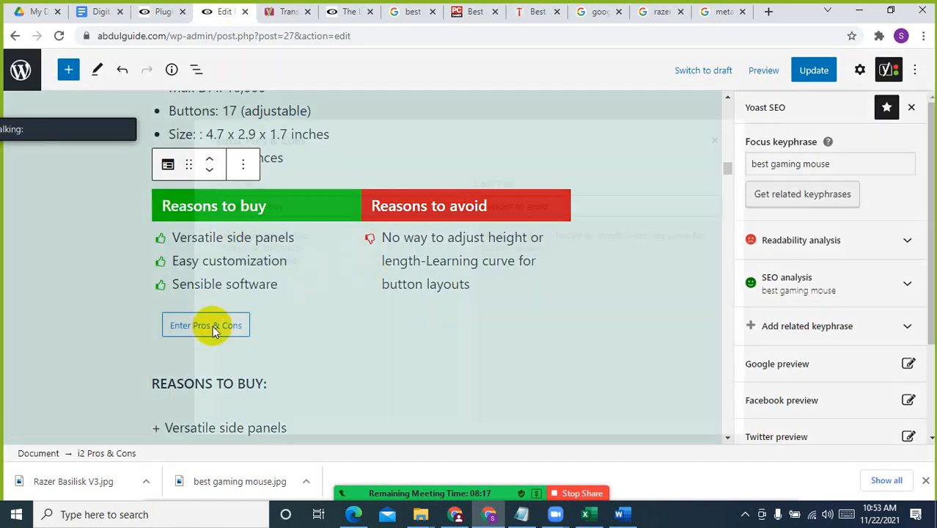
left_click(426, 247)
left_click(577, 261)
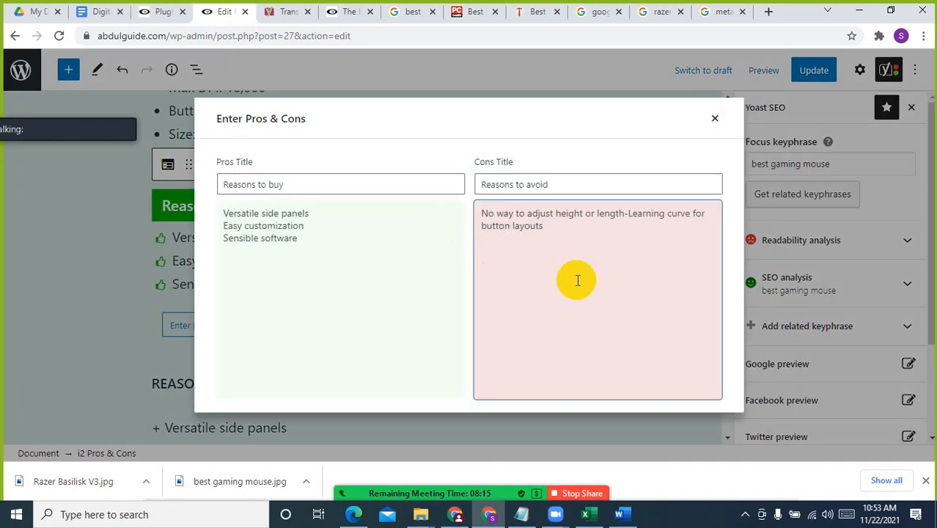
left_click(340, 236)
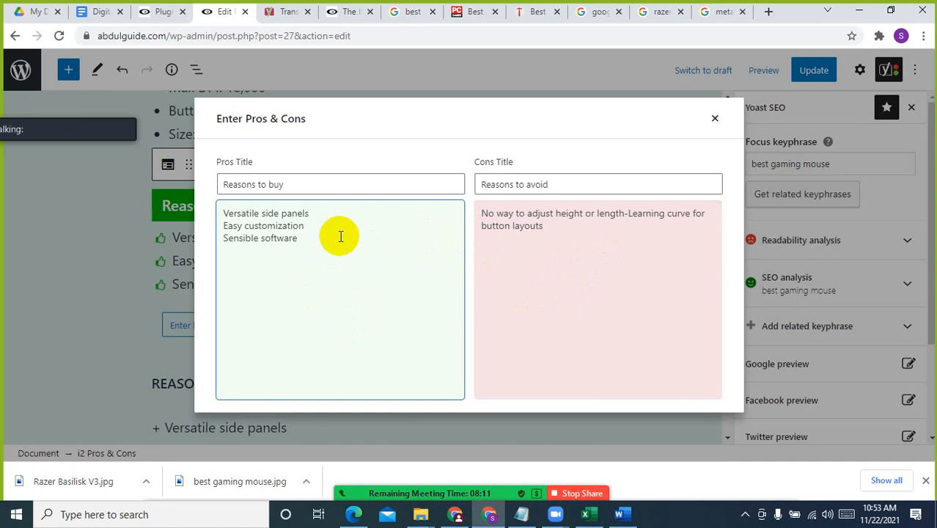
left_click(715, 119)
left_click(307, 258)
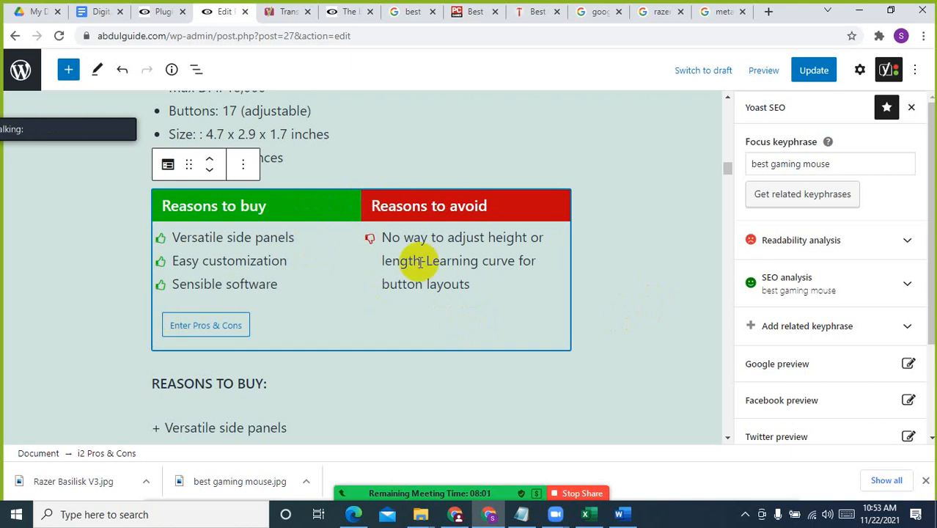
Examine the published Razer Basilisk V3 section, from its image and description to the specifications list and the reasons to buy and avoid
left_click(368, 9)
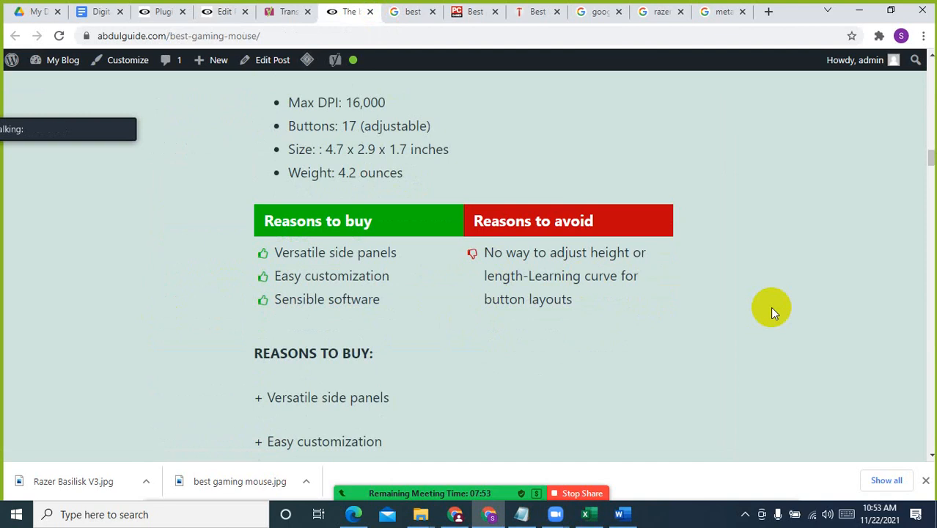
scroll(770, 321, "up", 3)
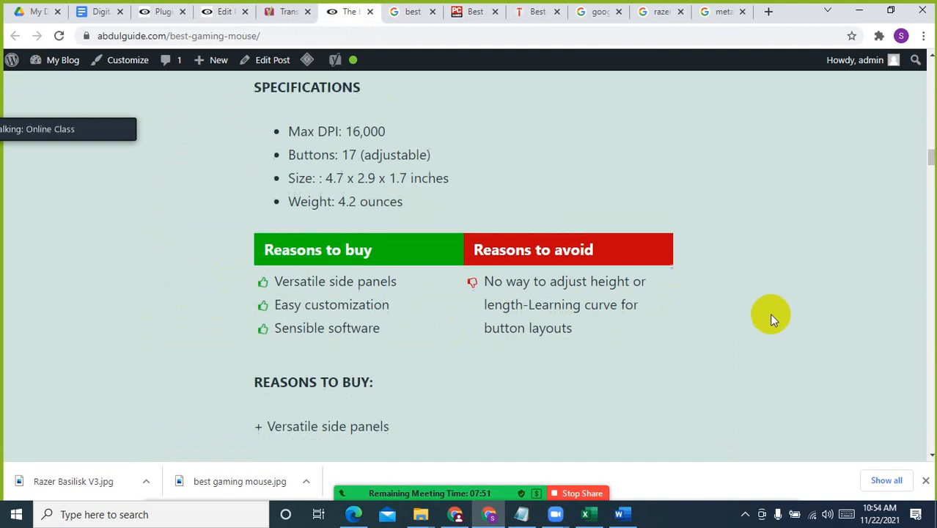
scroll(438, 261, "down", 1)
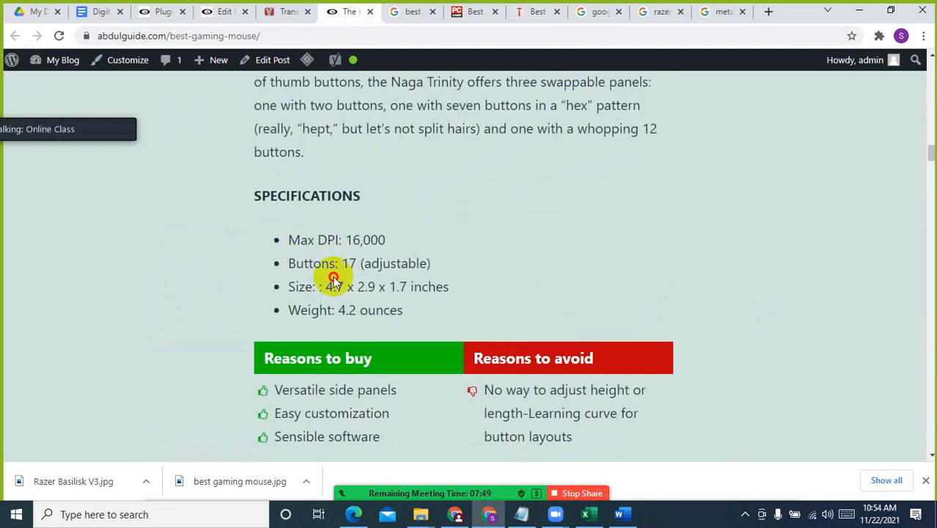
scroll(476, 283, "up", 5)
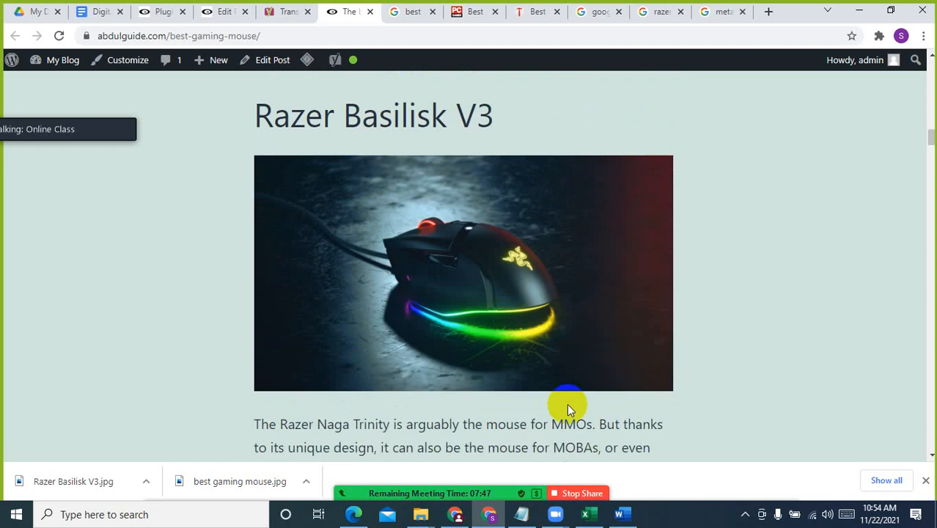
scroll(573, 404, "down", 2)
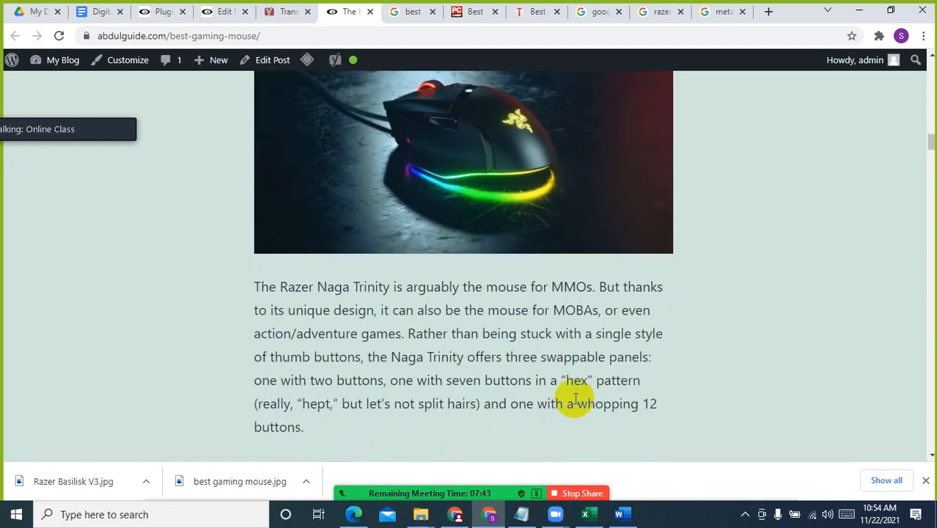
scroll(575, 399, "down", 2)
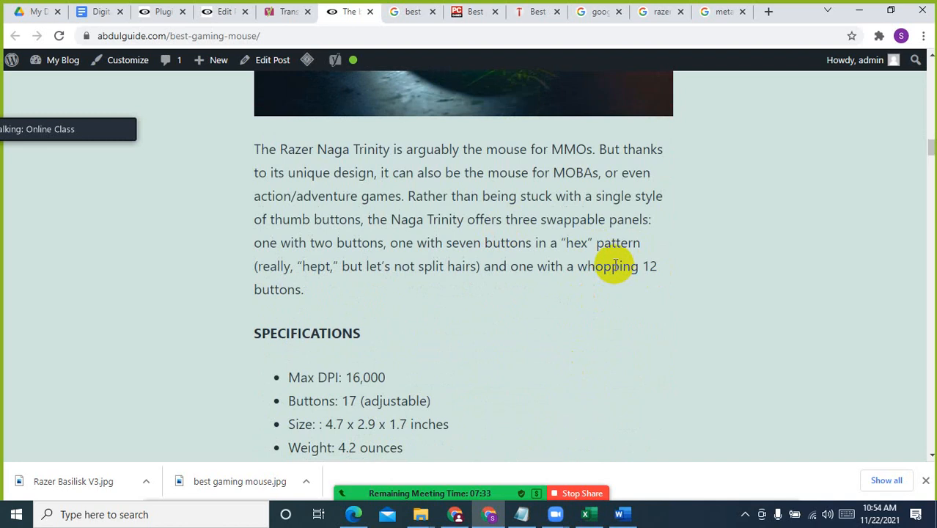
scroll(606, 266, "down", 3)
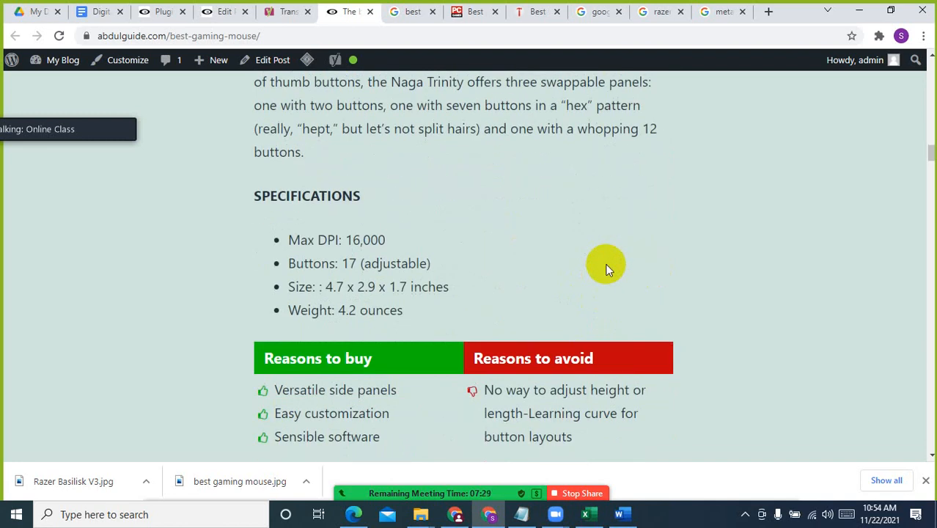
scroll(606, 268, "down", 3)
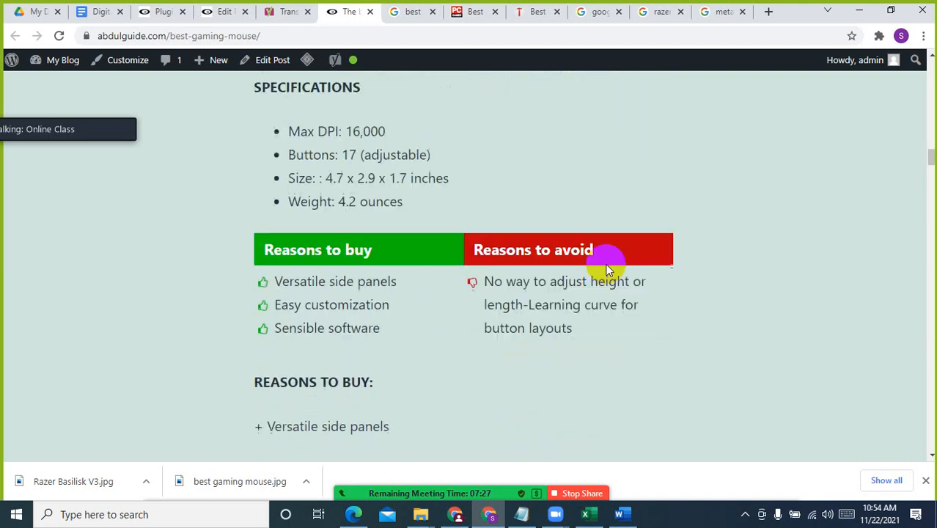
scroll(605, 265, "up", 3)
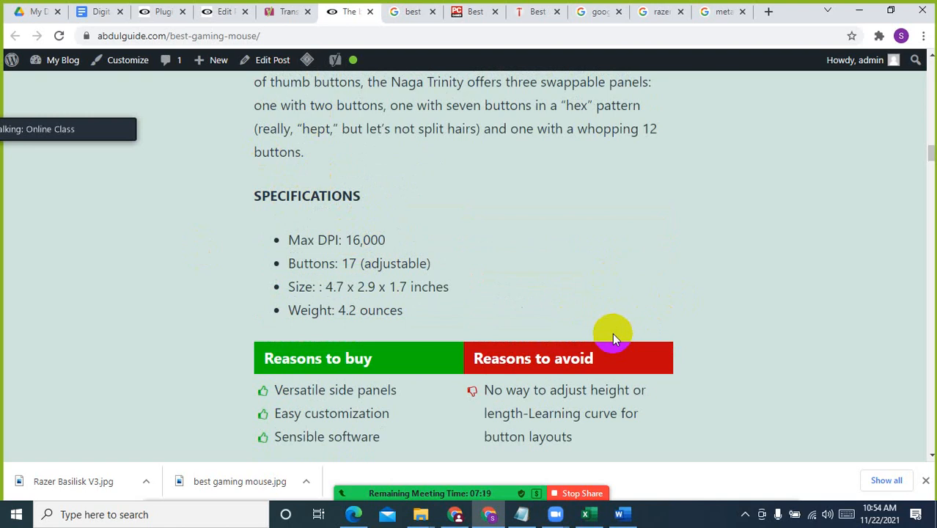
scroll(595, 297, "down", 2)
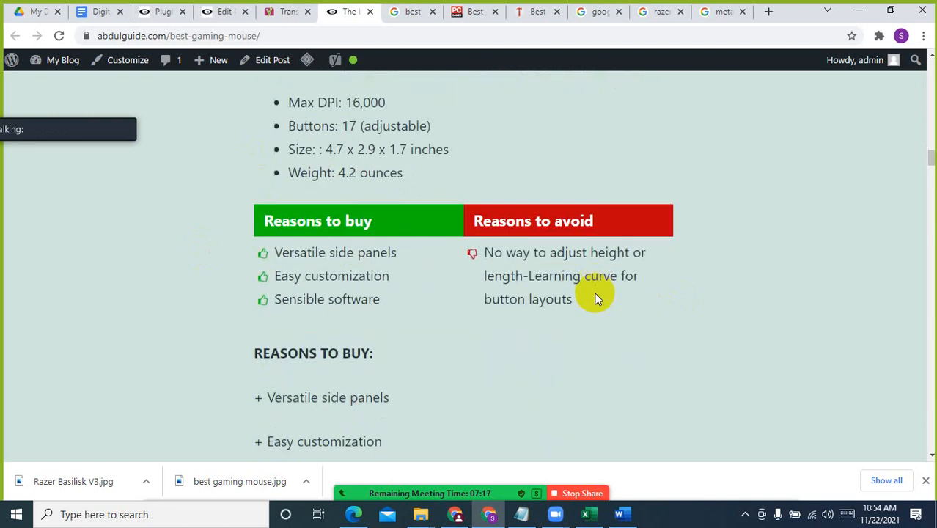
Look over the "Best Gaming Mouse round-up at a glance" list in the published article
scroll(595, 297, "up", 10)
scroll(596, 297, "up", 4)
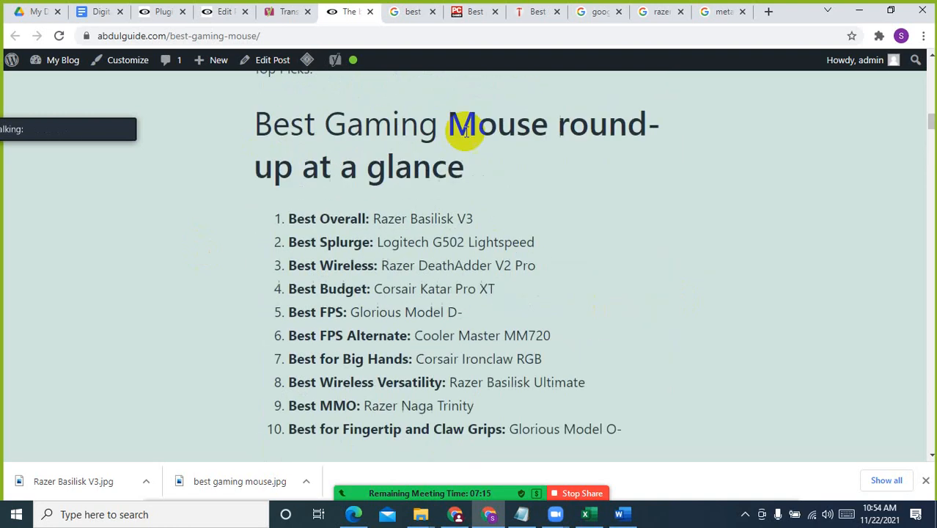
mouse_move(357, 66)
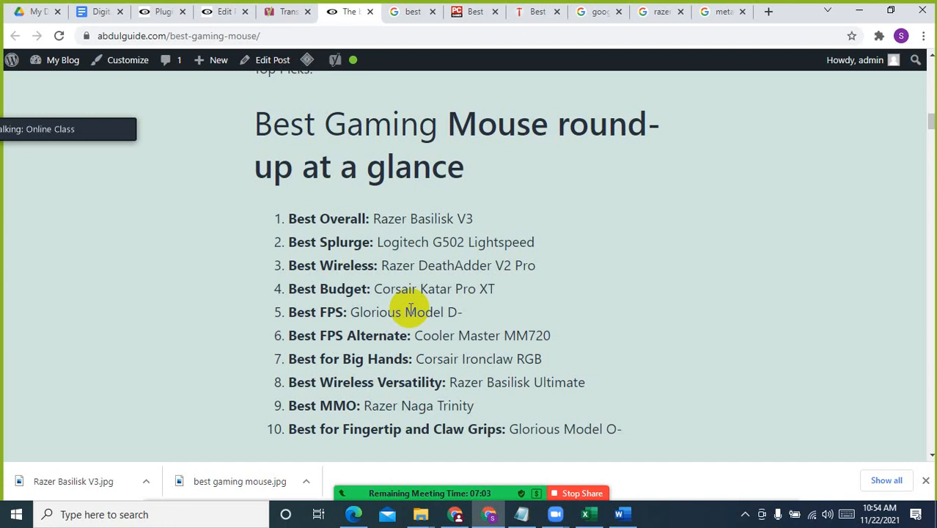
Return to the post editor and review the article from the pros and cons block up to its title, introduction and round-up list
left_click(222, 11)
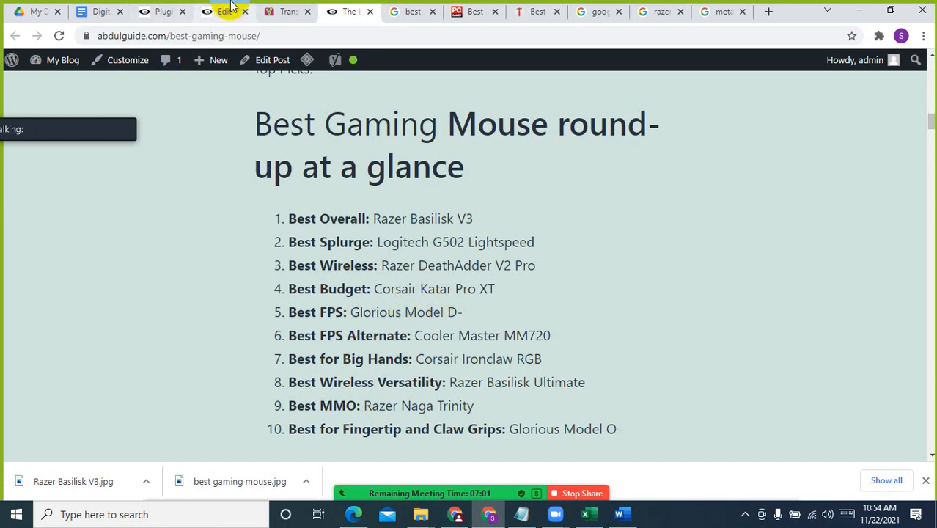
left_click(453, 199)
left_click(359, 150)
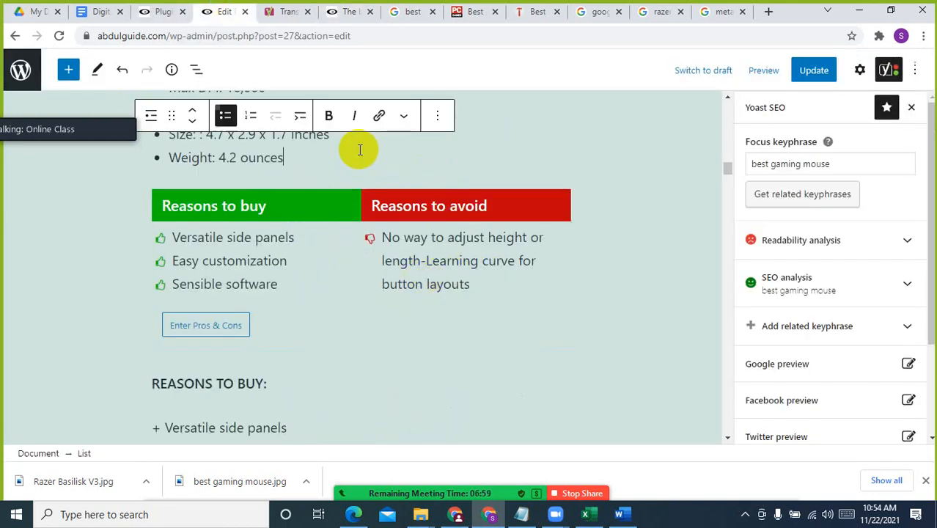
scroll(418, 257, "up", 10)
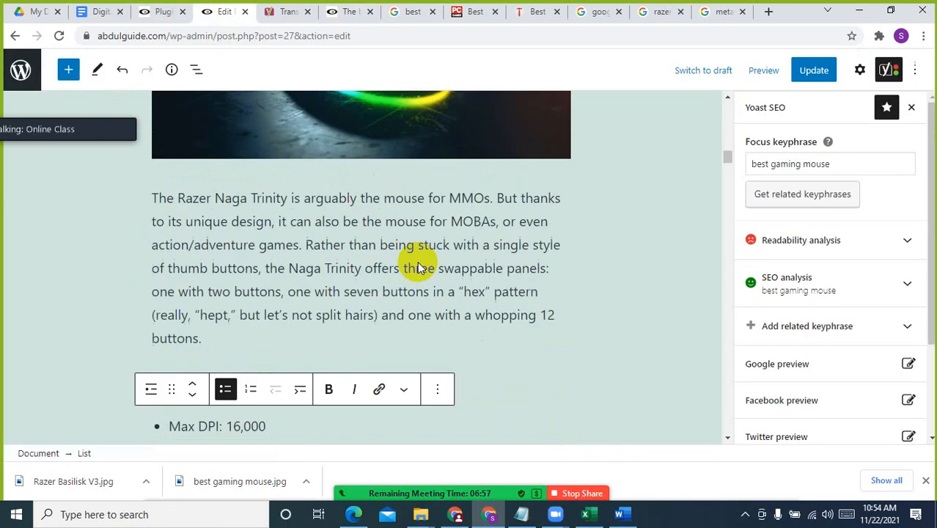
scroll(418, 267, "up", 20)
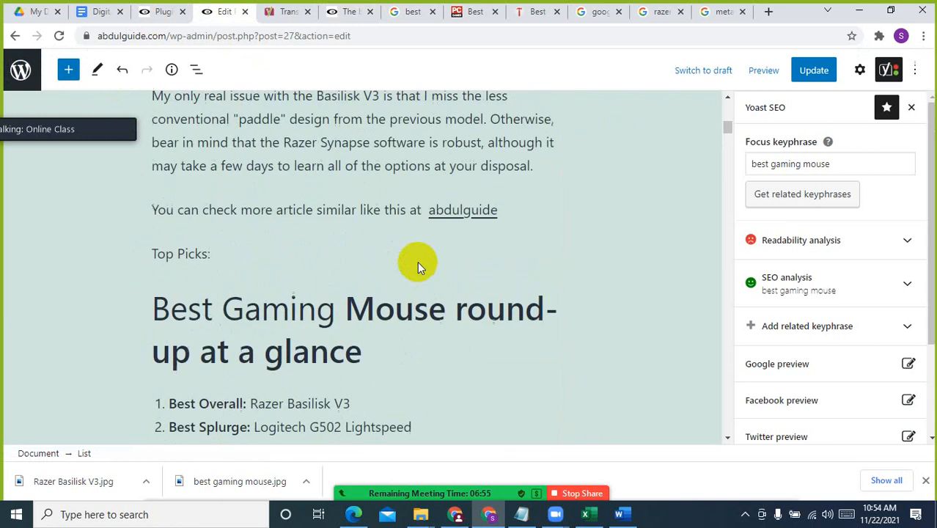
scroll(417, 262, "up", 3)
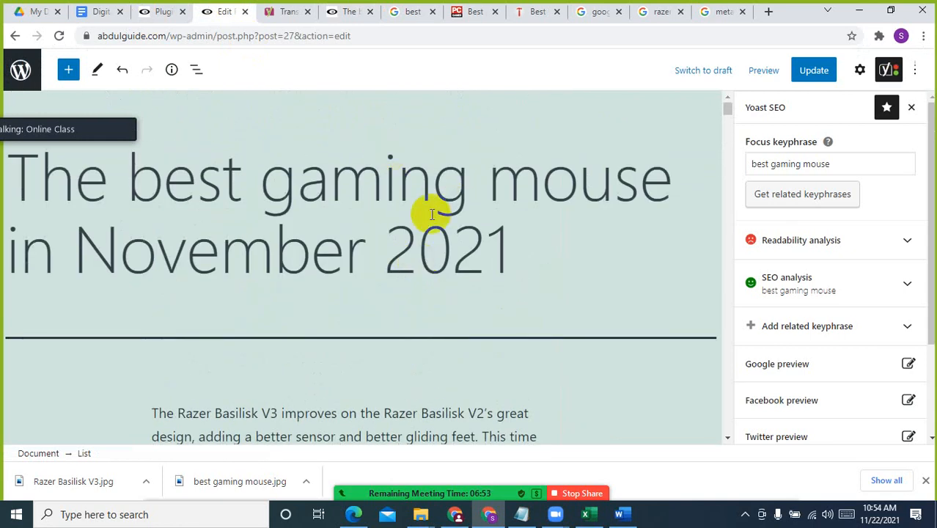
left_click(460, 167)
left_click(512, 247)
scroll(498, 288, "down", 3)
left_click(415, 255)
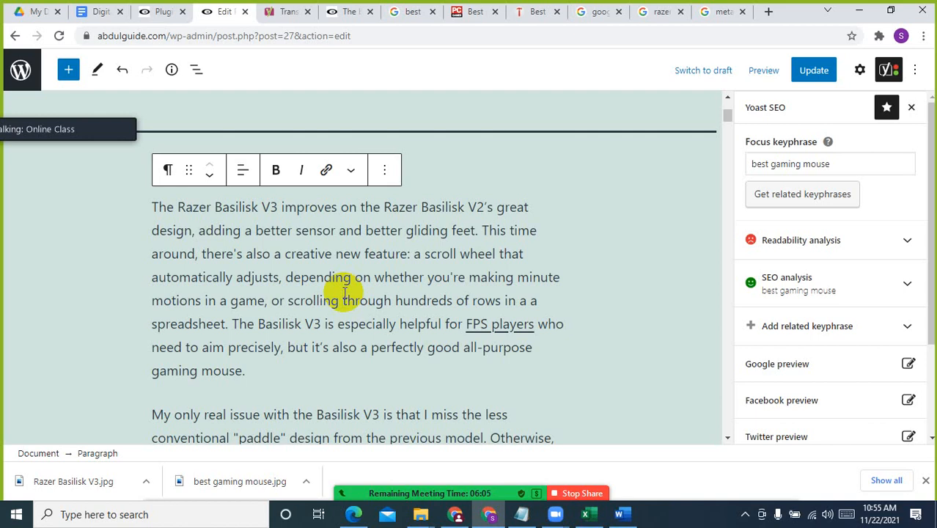
scroll(344, 291, "down", 10)
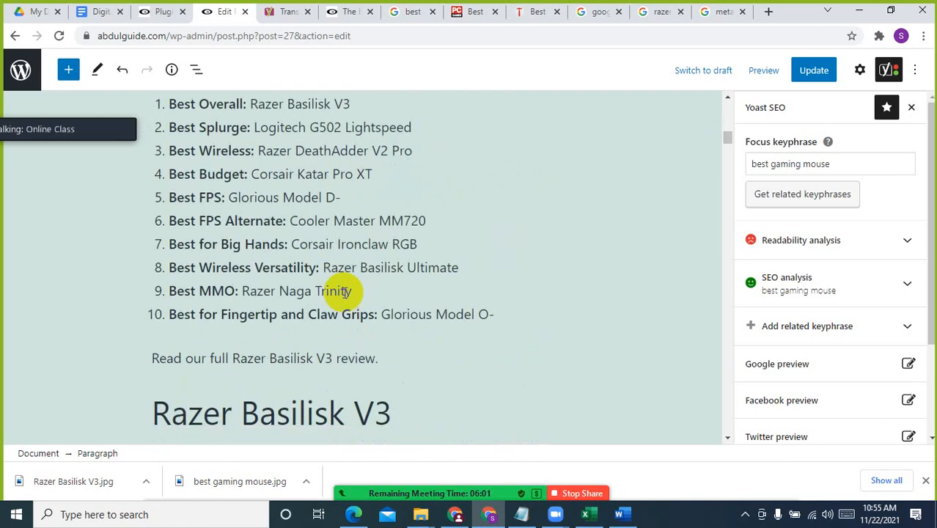
Examine the Yoast readability analysis and SEO analysis results for the focus keyphrase "best gaming mouse"
left_click(782, 244)
scroll(799, 313, "down", 1)
scroll(799, 314, "down", 3)
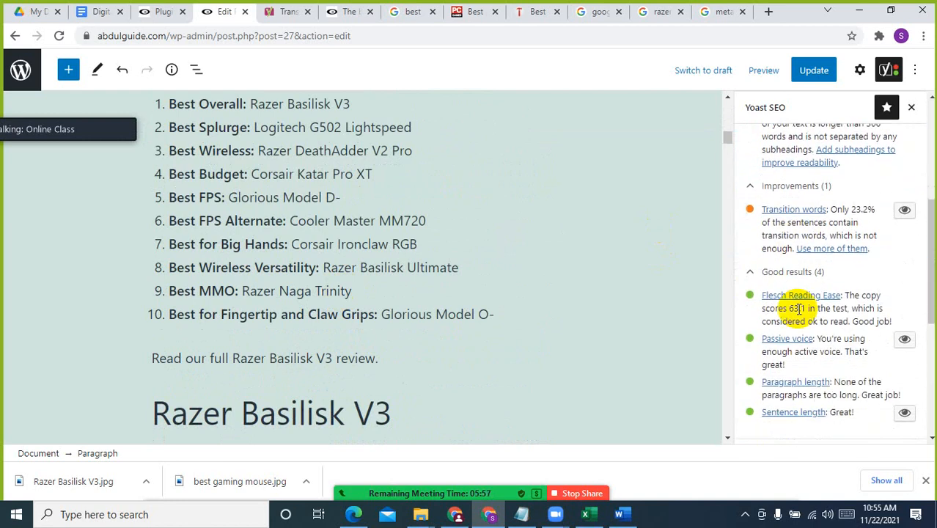
scroll(799, 307, "up", 5)
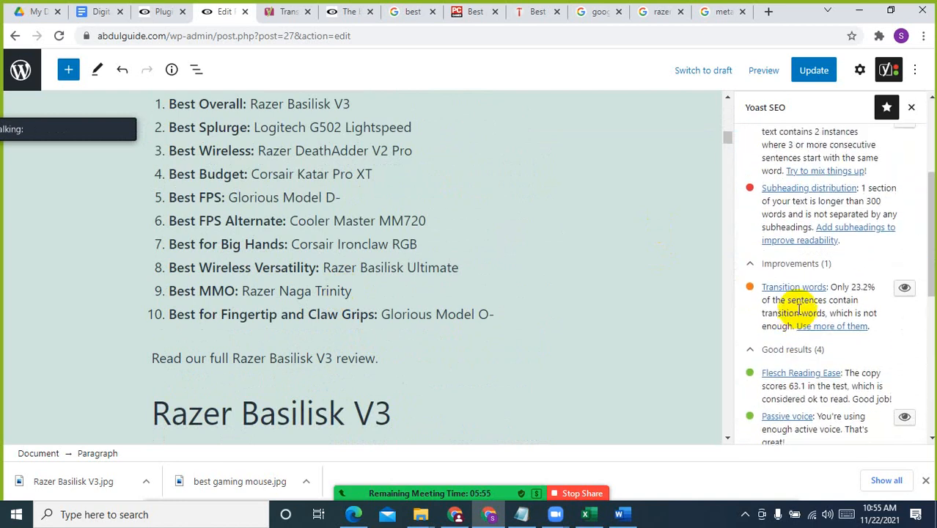
scroll(799, 220, "down", 5)
scroll(819, 322, "down", 3)
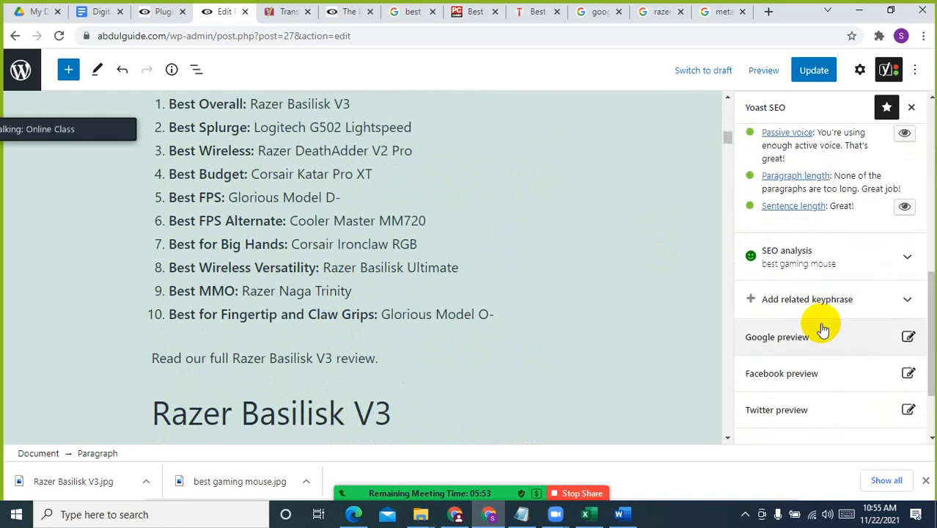
left_click(792, 258)
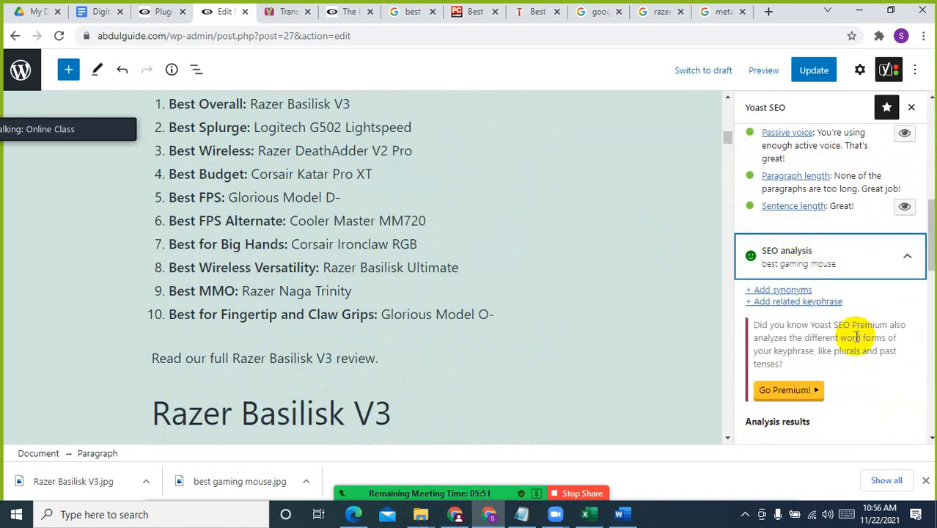
scroll(805, 387, "down", 3)
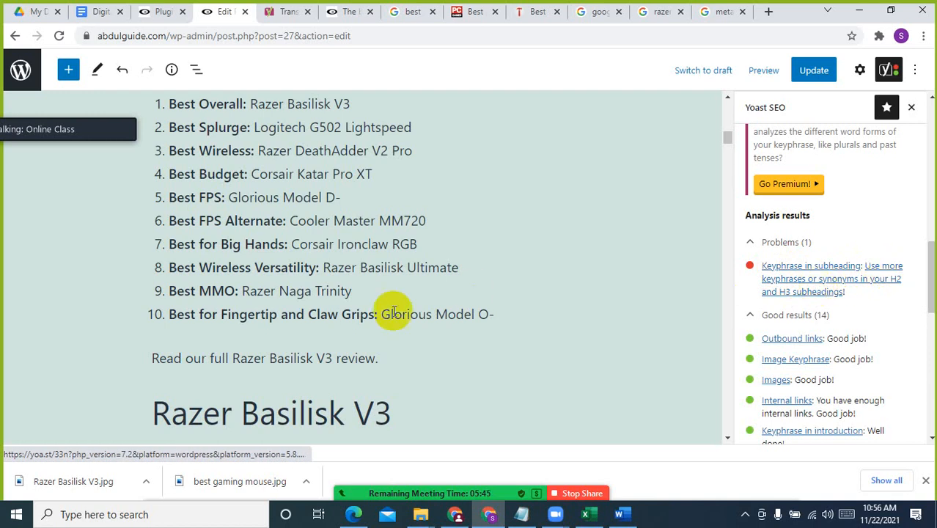
left_click(414, 415)
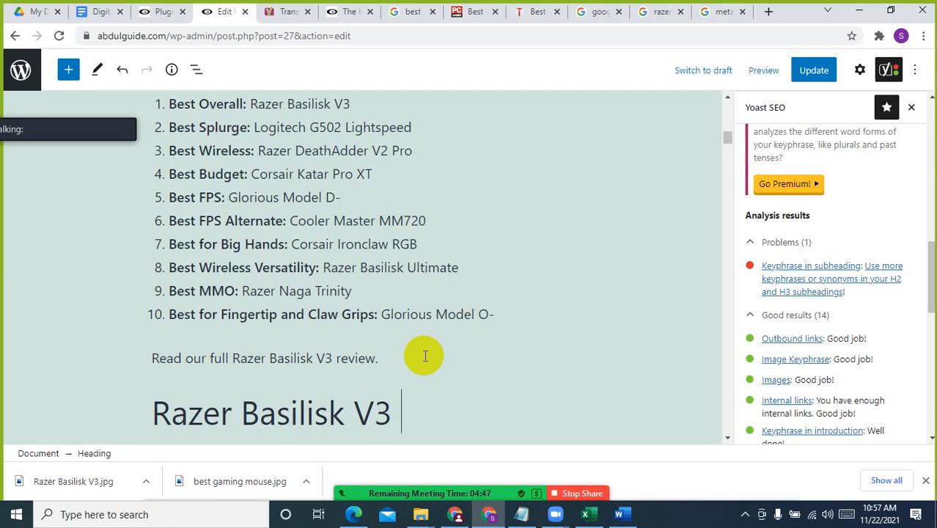
scroll(356, 366, "up", 3)
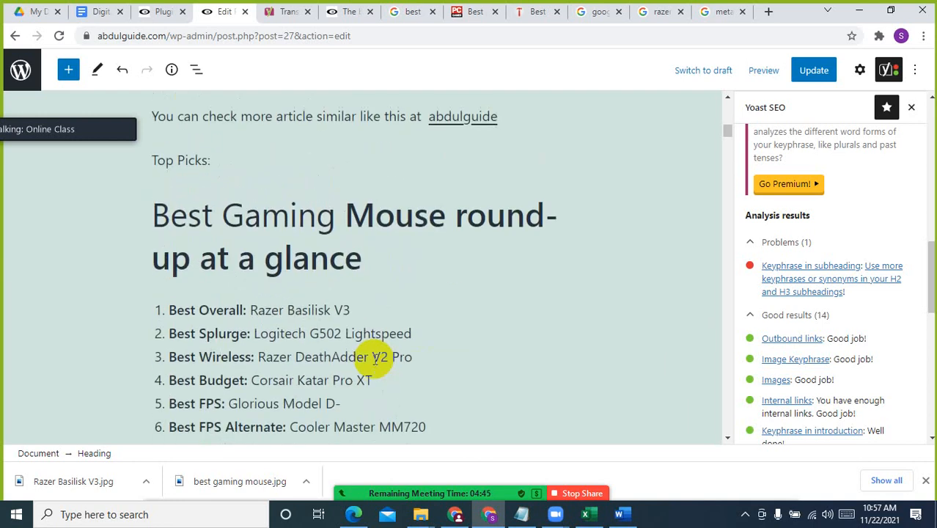
scroll(355, 318, "down", 2)
left_click(355, 315)
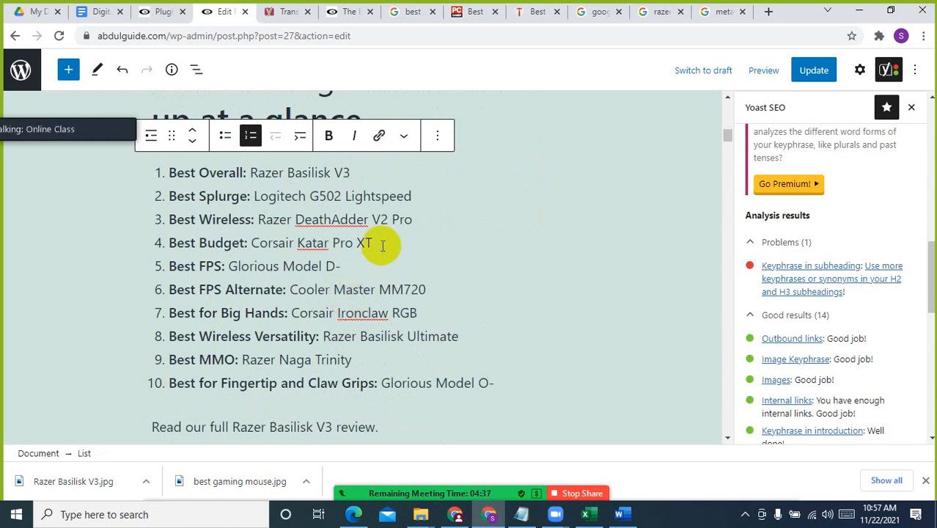
From the list of all posts, trash "The best gaming mouse in November 2021" and delete it permanently from the trash
left_click(180, 7)
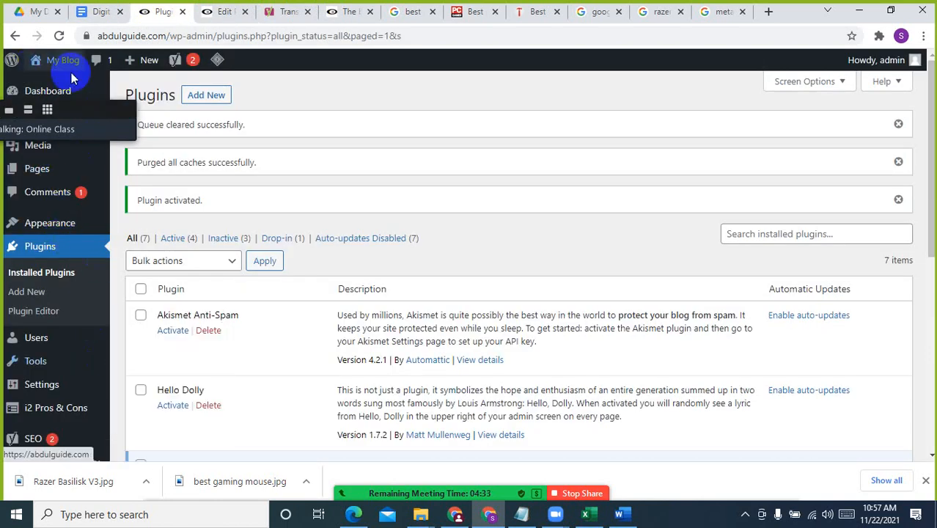
left_click_drag(77, 118, 935, 71)
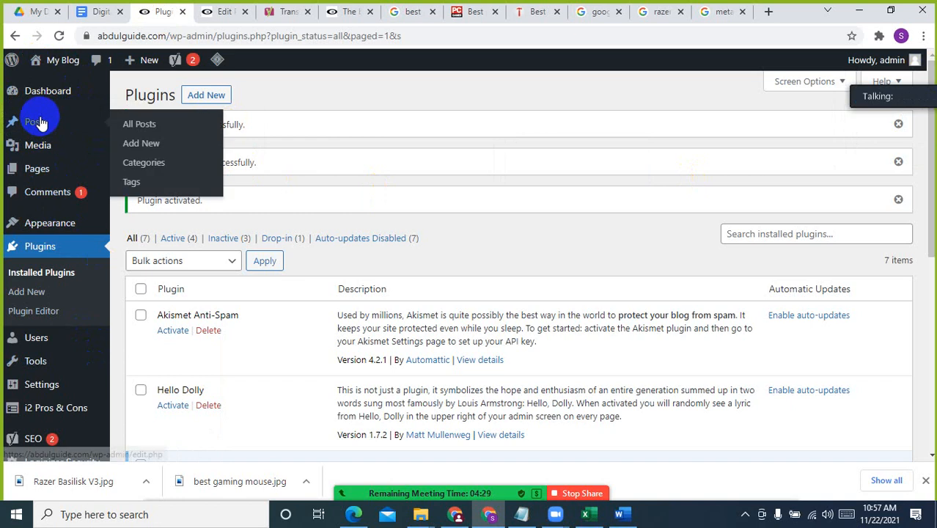
left_click(167, 126)
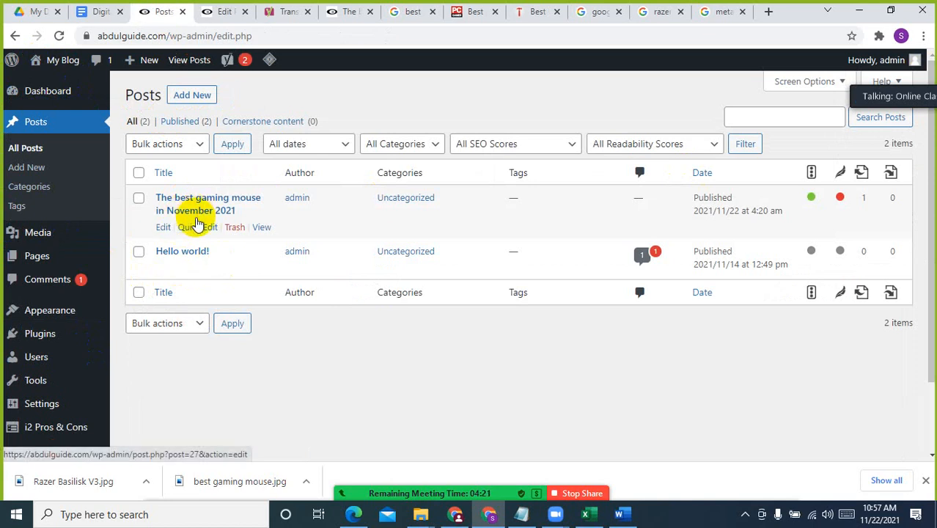
left_click(234, 228)
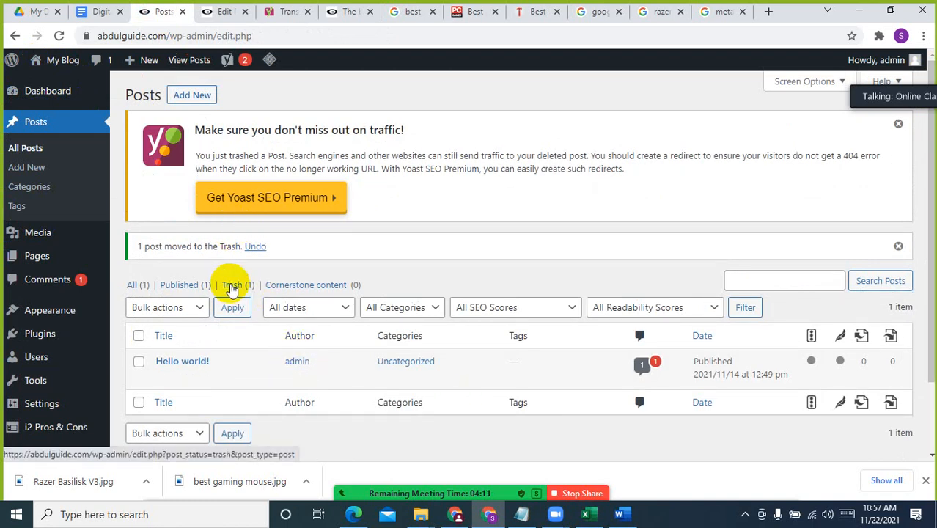
left_click(232, 285)
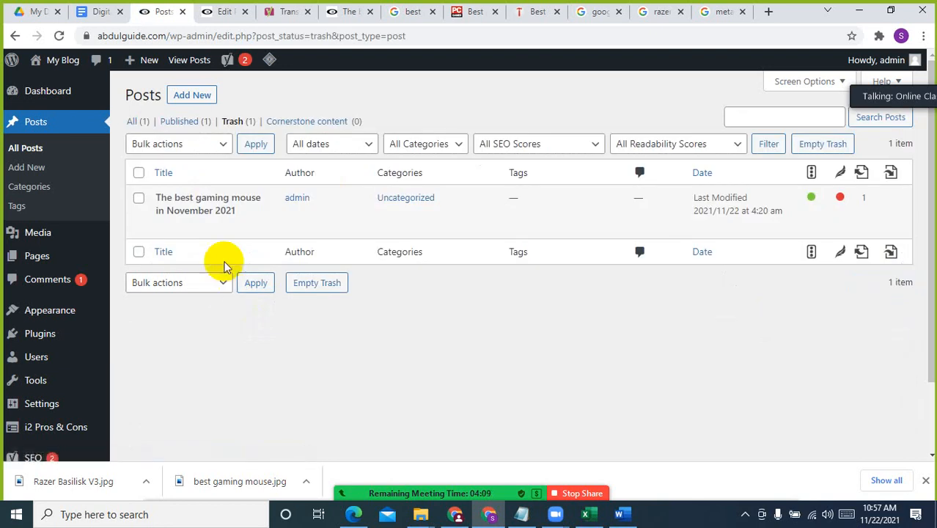
left_click(241, 227)
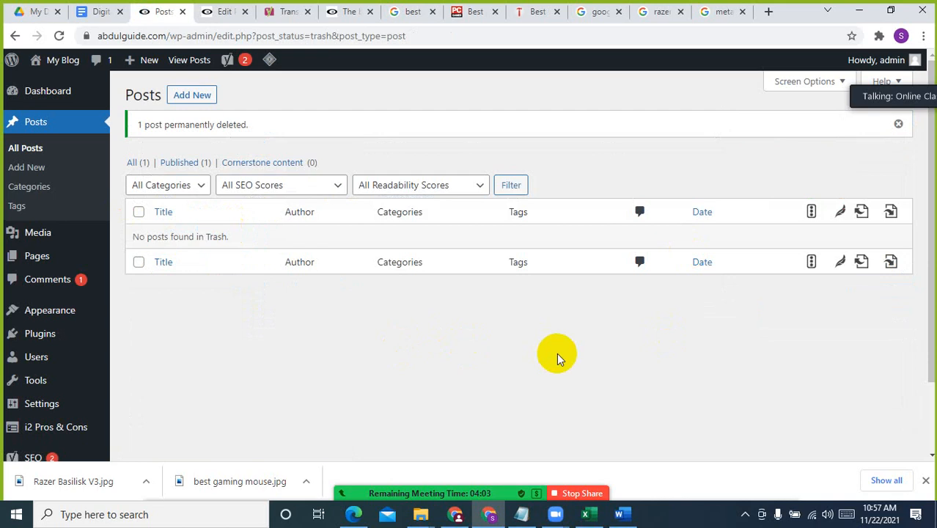
left_click(28, 150)
left_click(513, 371)
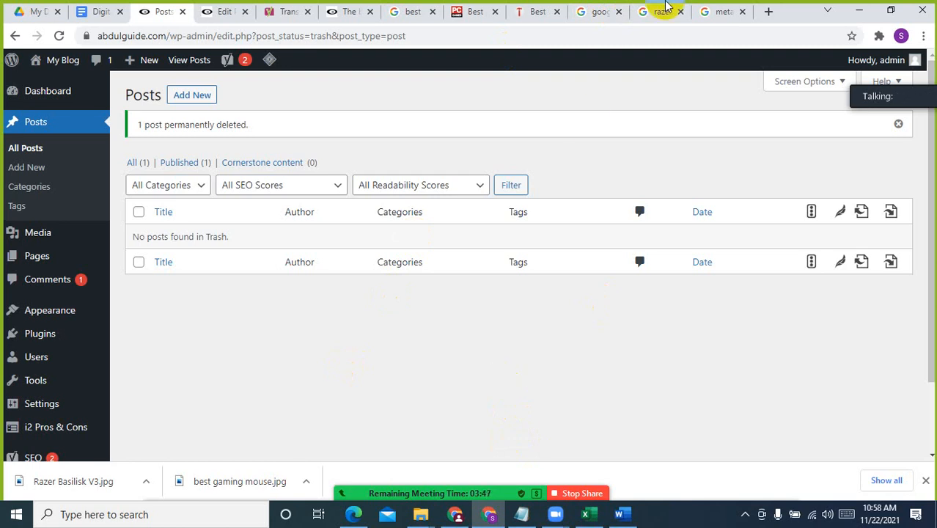
left_click(639, 120)
left_click(642, 92)
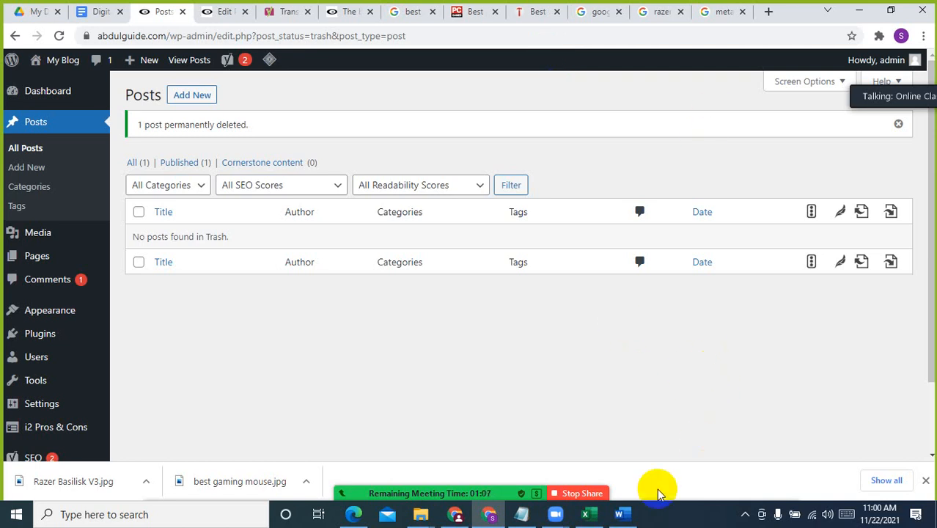
left_click(743, 511)
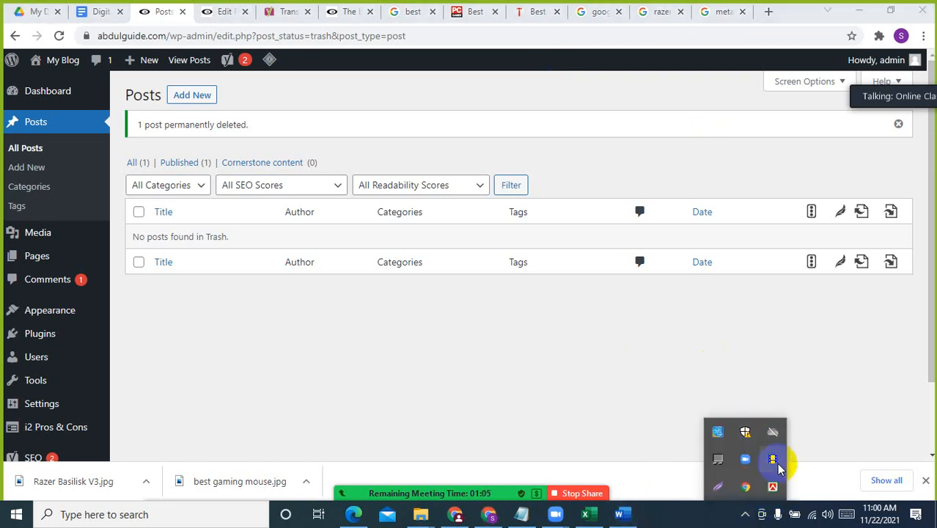